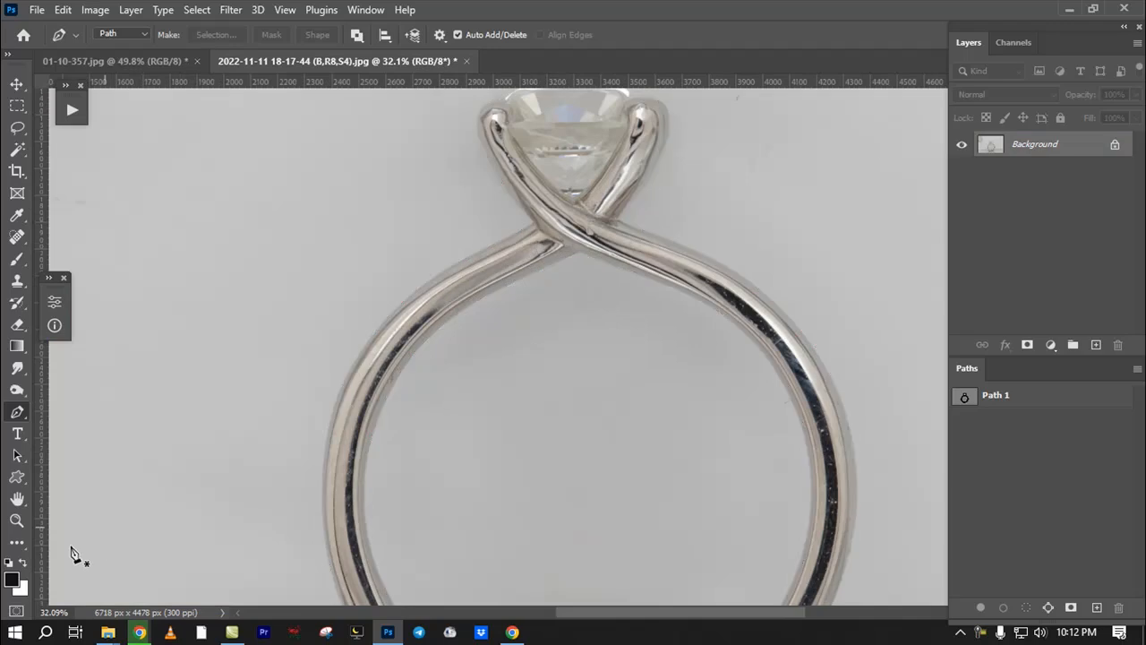
Step: Set the Quick Mask overlay colour to black (000000) with 100% opacity
click(17, 612)
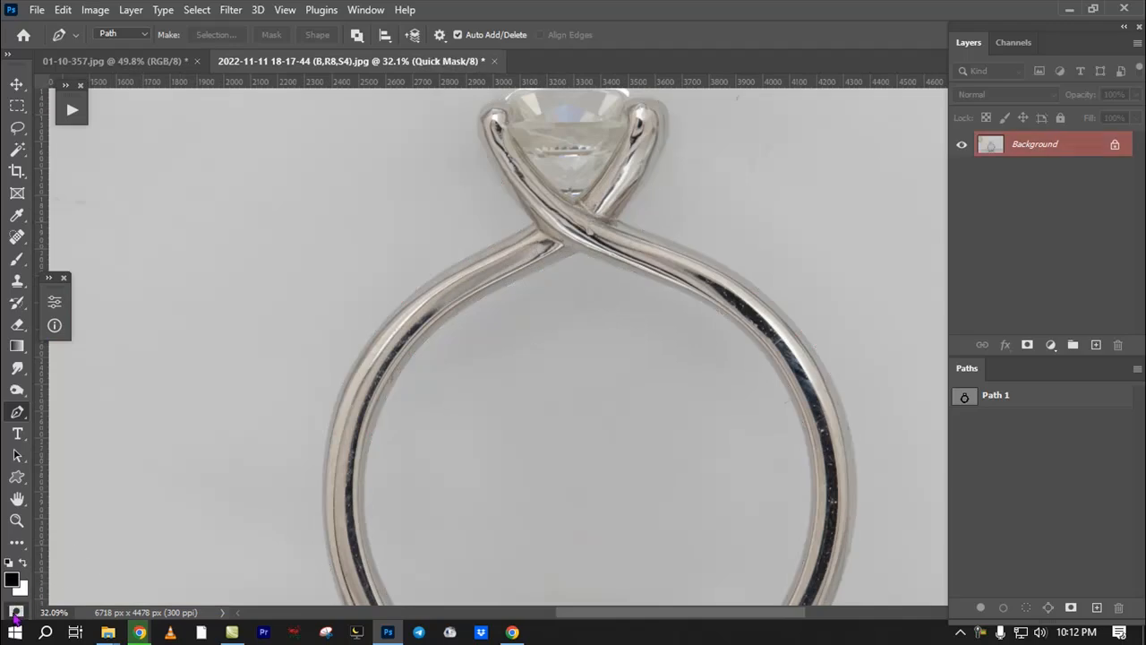
double_click(16, 614)
click(479, 260)
drag(789, 429, 920, 519)
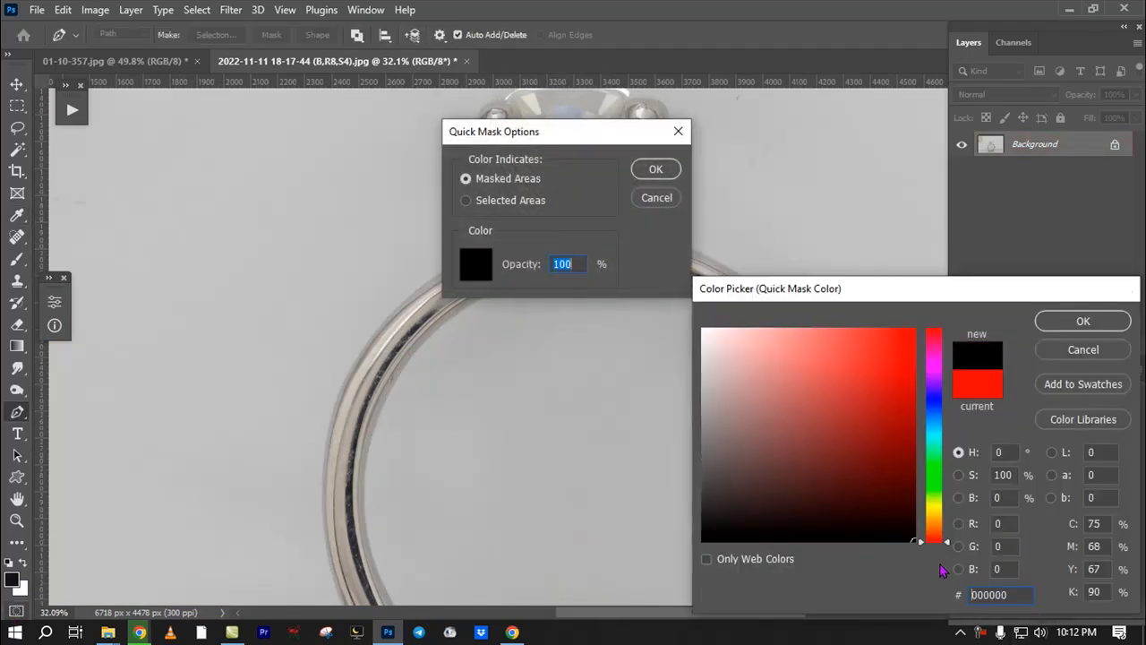
key(Escape)
key(Escape)
Step: Load Path 1 as a selection, examine the ring's cutout in Quick Mask, and clear the selection
ctrl+click(969, 400)
key(q)
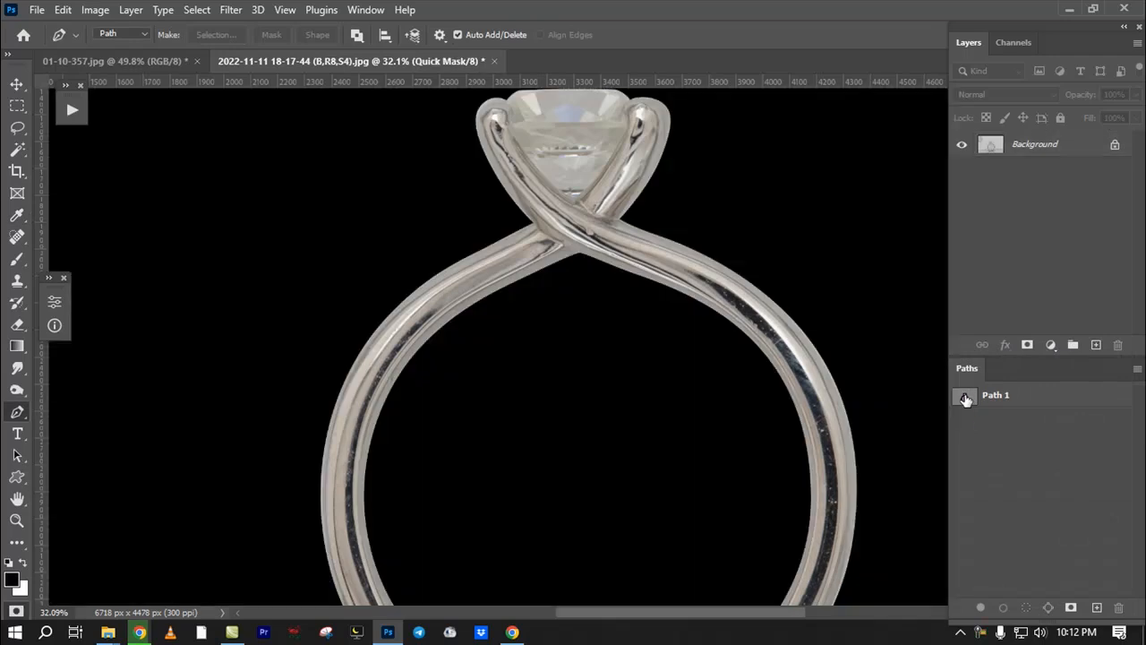
drag(763, 436, 759, 361)
key(q)
drag(778, 412, 698, 443)
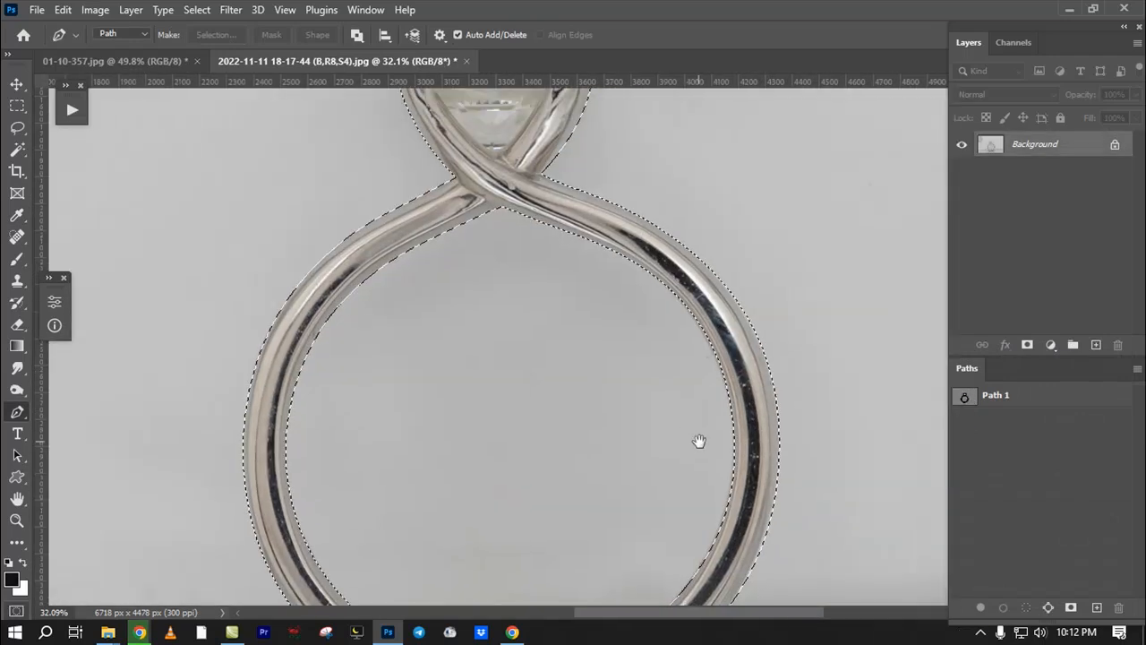
drag(710, 290, 794, 376)
key(ctrl+d)
Step: Reactivate Path 1 and shift the anchor on the upper-right inner edge of the band slightly up and left
click(994, 411)
scroll(737, 272, down, 1)
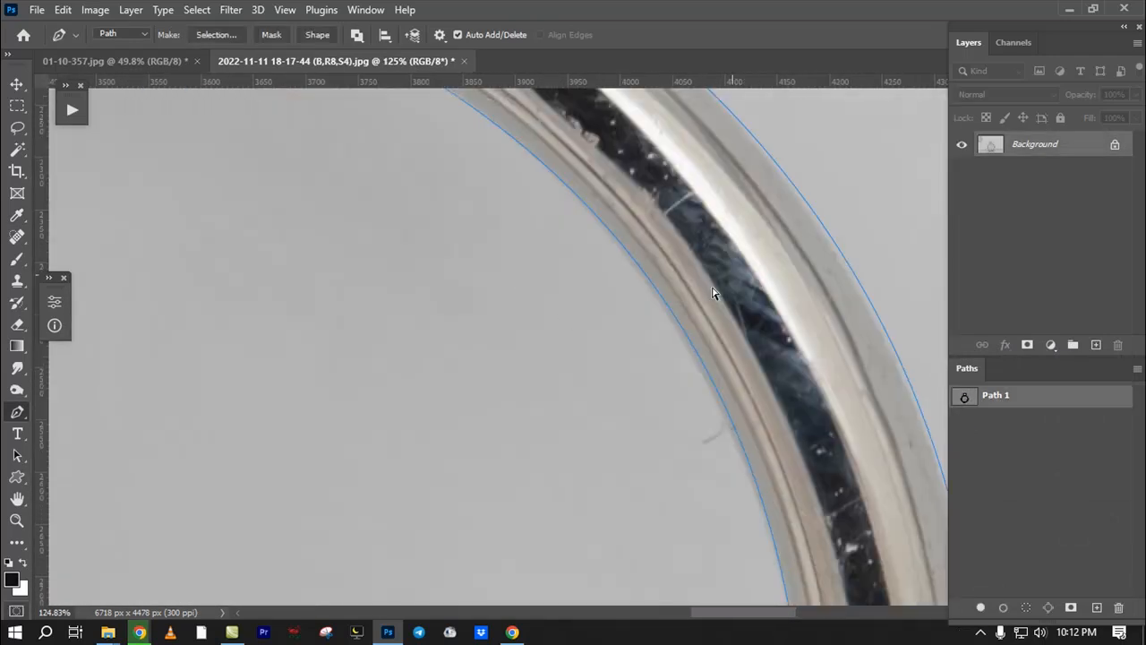
scroll(625, 248, down, 1)
scroll(592, 229, up, 5)
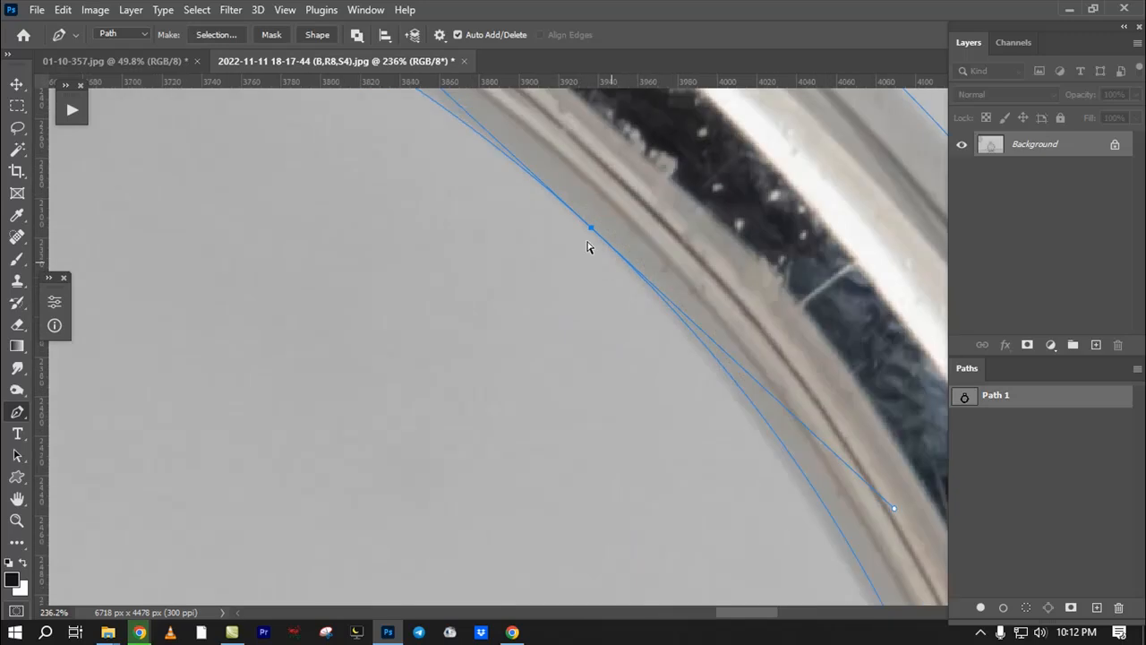
scroll(589, 229, down, 2)
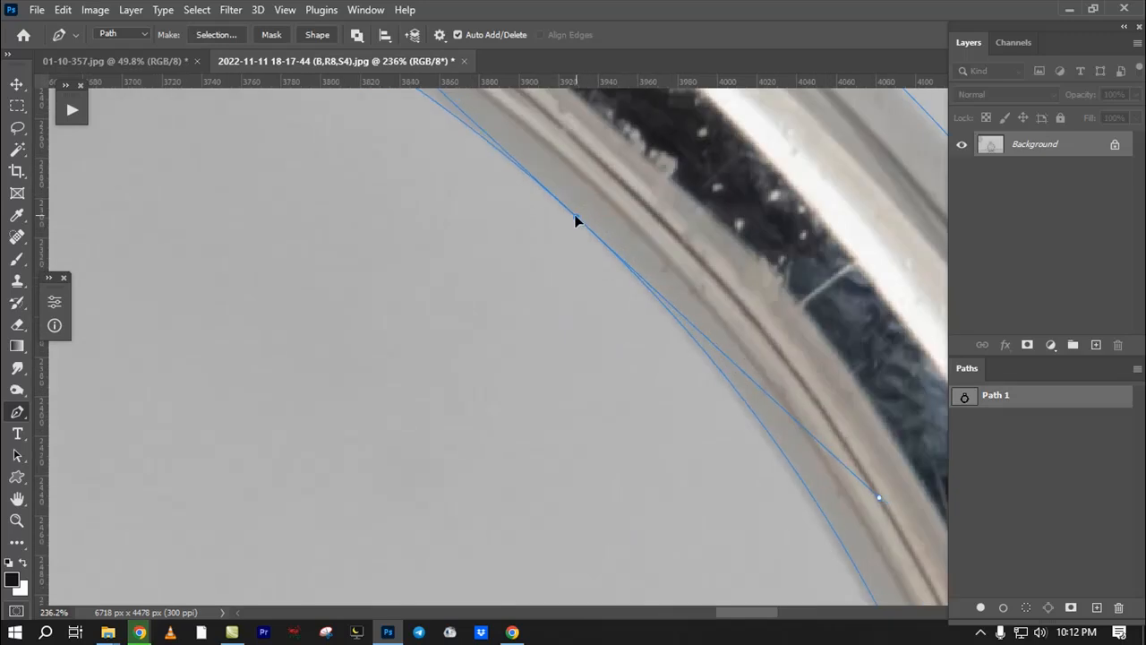
scroll(502, 197, down, 1)
scroll(538, 259, down, 2)
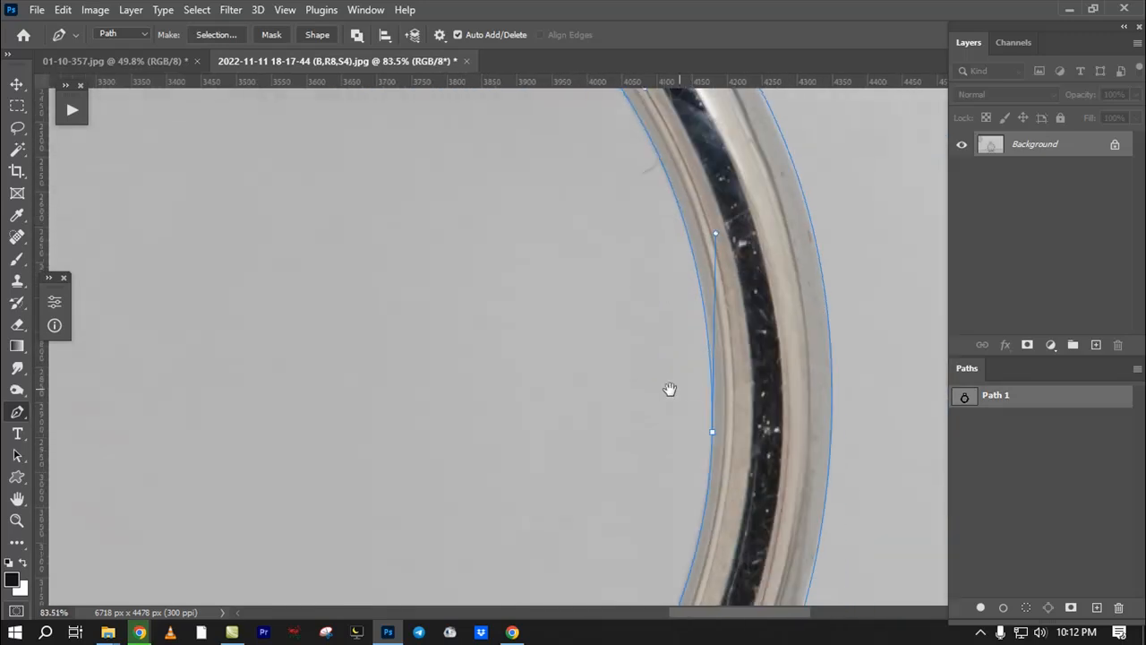
Step: Check Path 1 around the rest of the band and nudge its selected anchor two steps to the right
drag(712, 486, 770, 296)
drag(719, 378, 858, 389)
scroll(632, 425, down, 1)
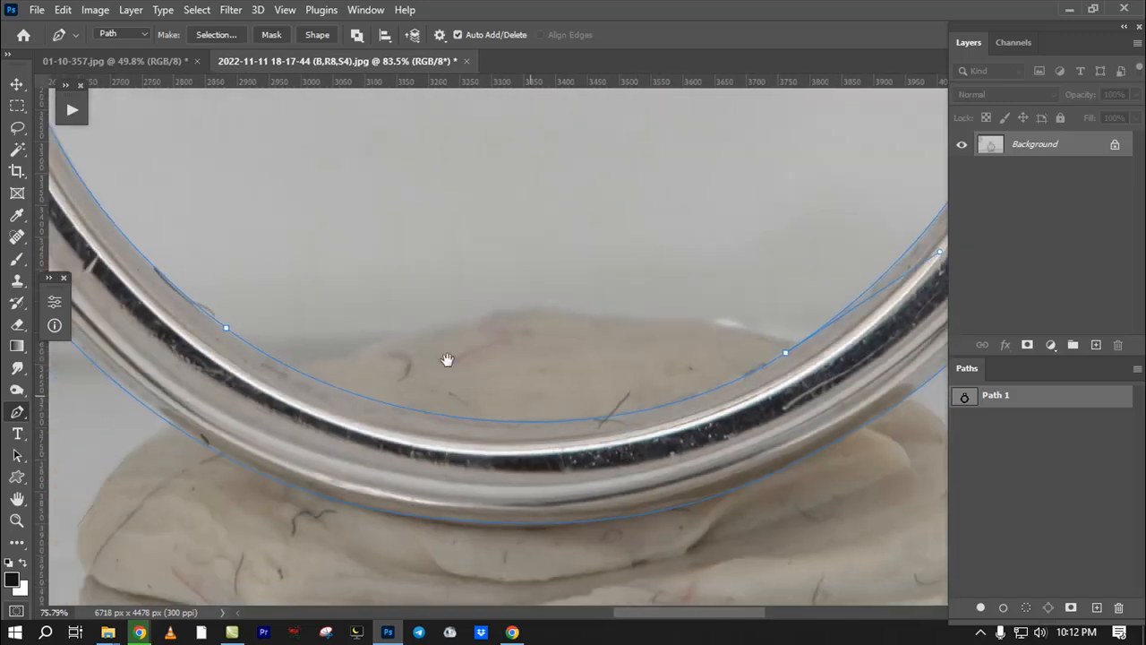
drag(448, 361, 793, 453)
drag(383, 161, 546, 586)
drag(575, 378, 481, 505)
key(Right)
key(Right)
drag(548, 148, 495, 524)
drag(716, 289, 412, 463)
Step: Convert Path 1 to a selection and examine the cutout edges around the whole band in Quick Mask
key(ctrl+Return)
key(q)
drag(564, 387, 284, 499)
key(q)
drag(442, 314, 505, 421)
drag(448, 441, 500, 475)
drag(494, 429, 464, 232)
drag(464, 232, 413, 231)
drag(622, 524, 617, 279)
drag(652, 479, 648, 302)
key(q)
drag(761, 389, 715, 365)
drag(588, 326, 537, 377)
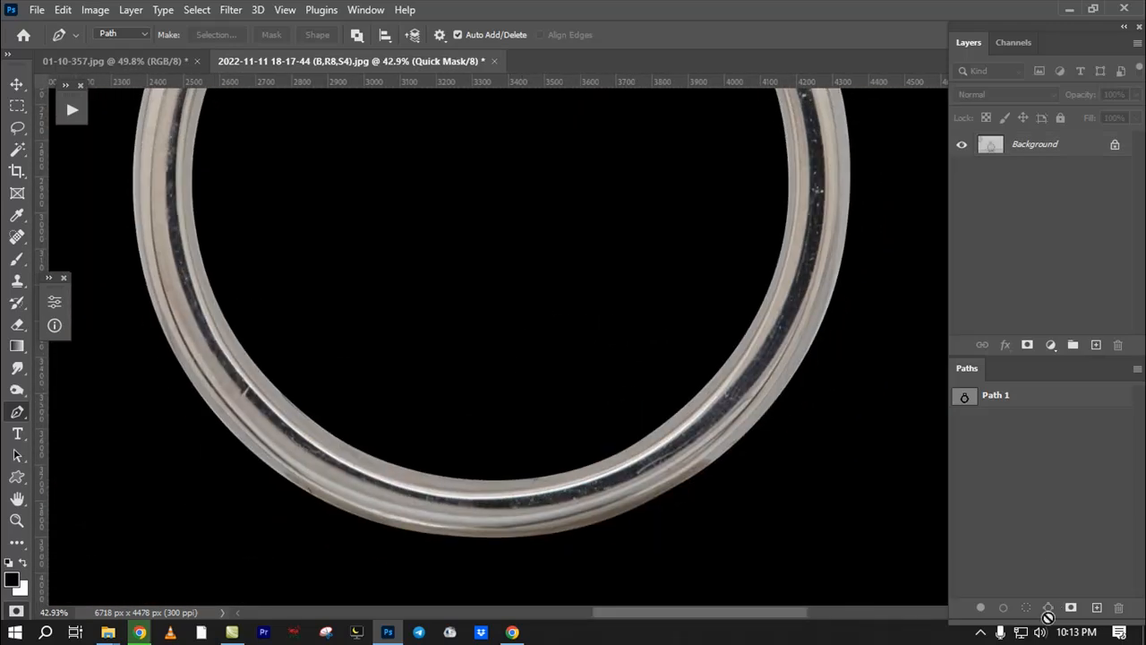
Step: Set the system speaker volume to 30
click(1040, 632)
drag(964, 597, 958, 597)
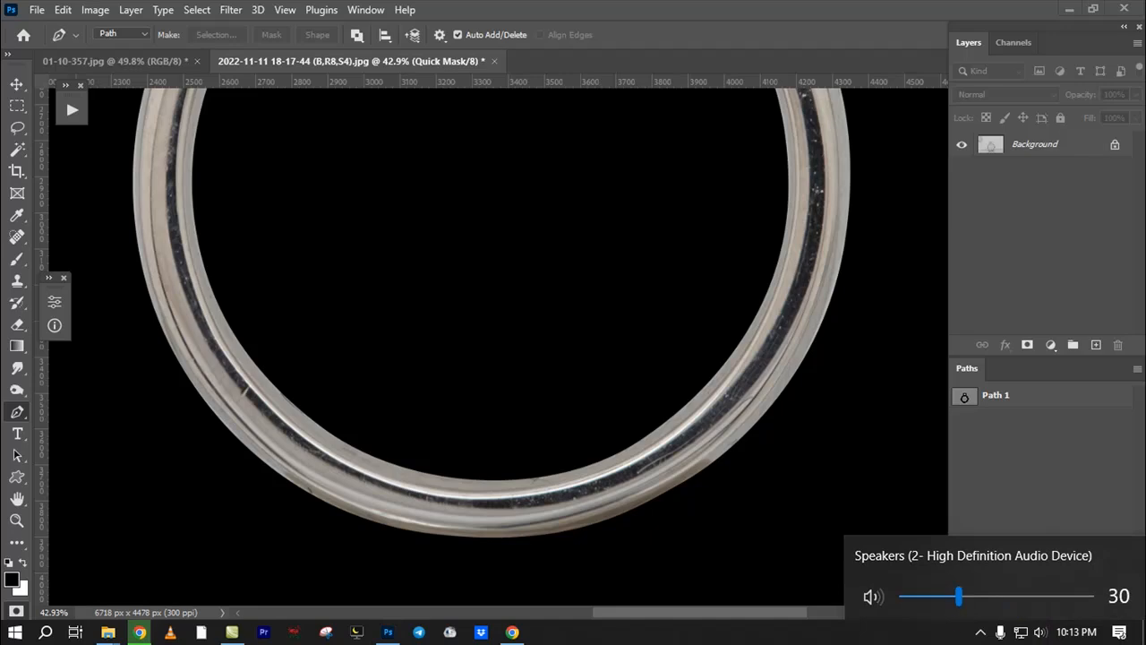
click(775, 499)
Step: Clear the selection, reactivate Path 1, and adjust the anchor handle on the band's lower-right inner curve
key(q)
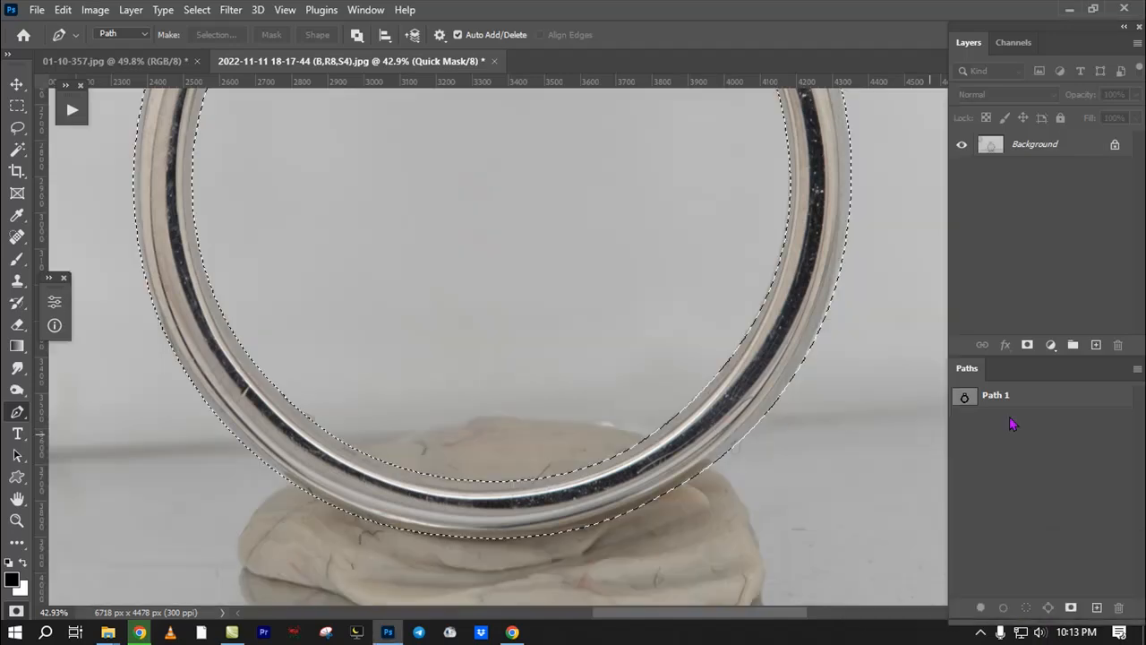
key(ctrl+d)
click(1013, 400)
ctrl+click(639, 441)
drag(624, 452, 686, 486)
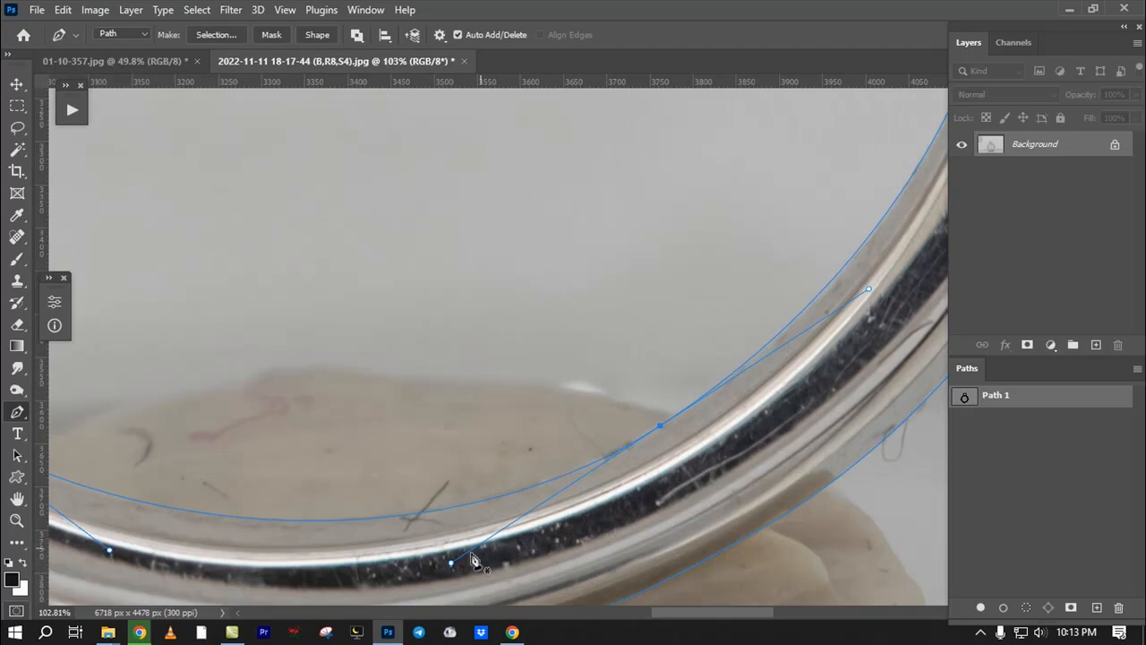
drag(453, 564, 460, 557)
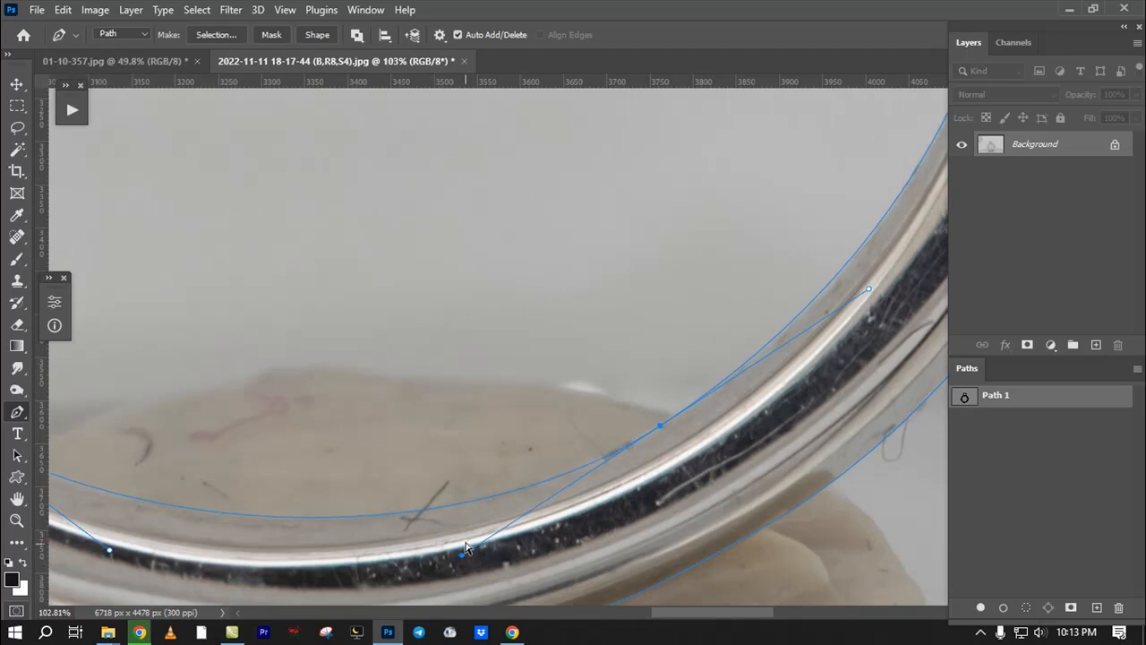
Step: Convert the path to a selection and examine the band's lower inner edge in Quick Mask
key(ctrl+Return)
key(q)
drag(486, 453, 455, 469)
drag(650, 442, 681, 440)
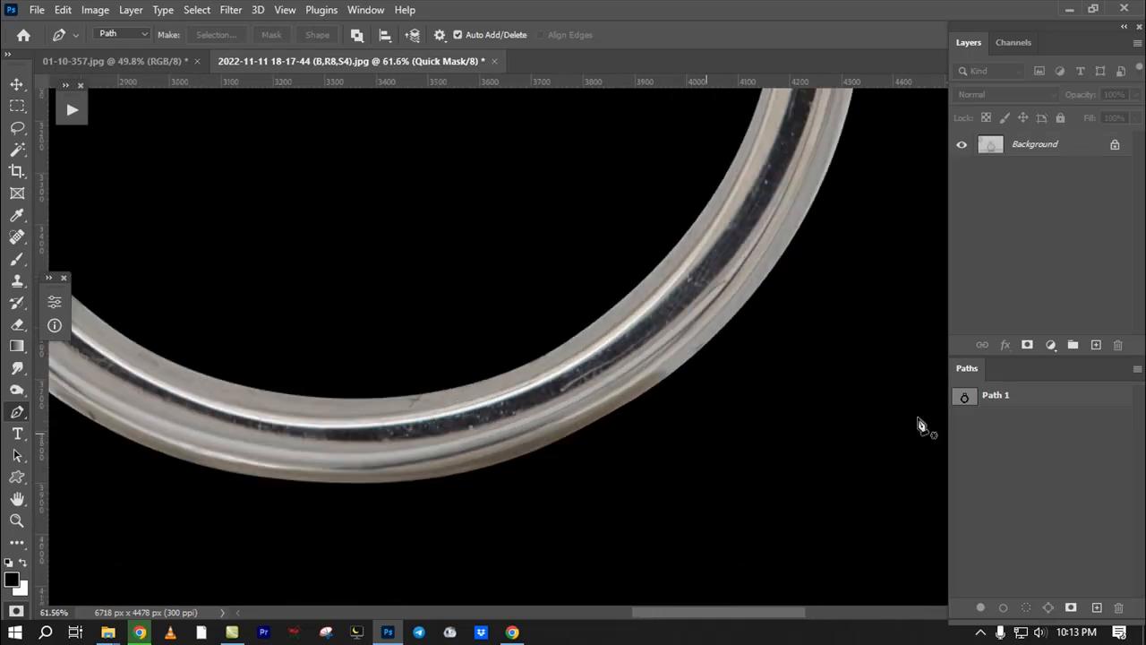
key(q)
Step: Delete the anchor on the band's lower-right outer curve in Path 1 and reshape the segment with the neighbouring anchor's handle
click(1011, 403)
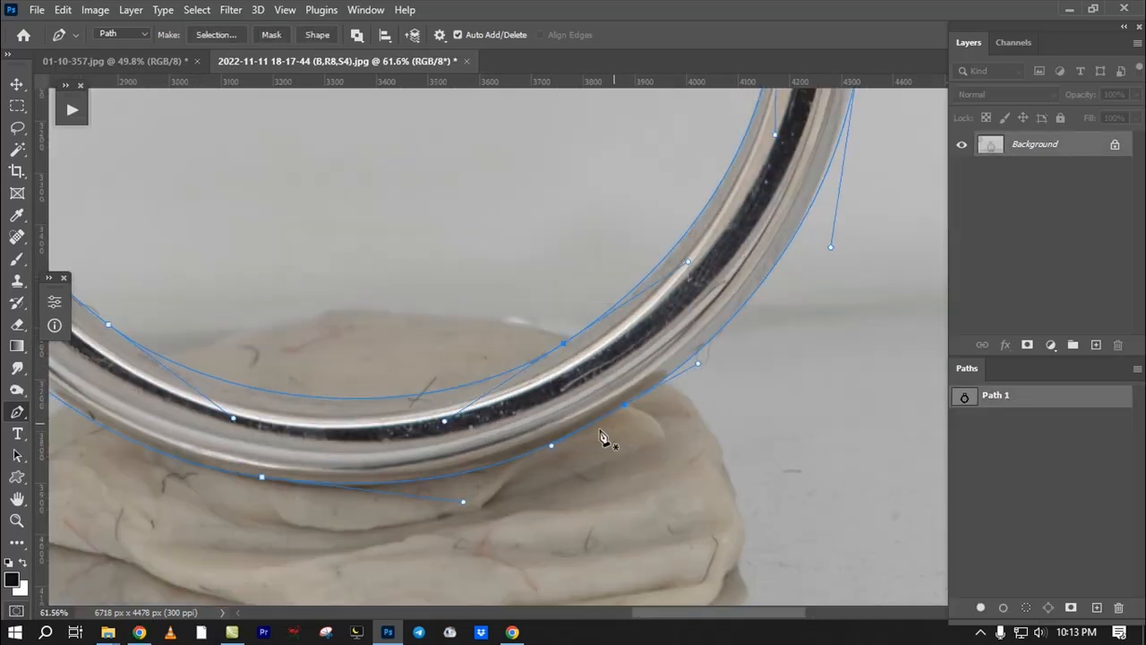
click(627, 407)
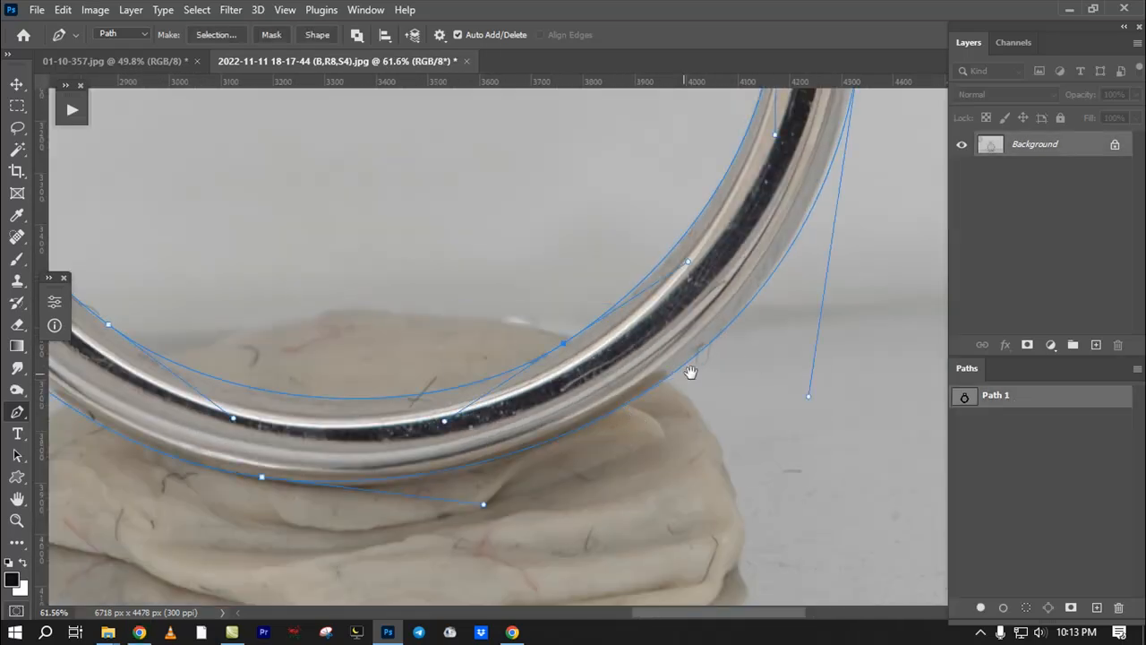
drag(691, 372, 609, 426)
drag(728, 453, 726, 443)
drag(804, 209, 774, 376)
ctrl+click(808, 285)
drag(748, 279, 719, 327)
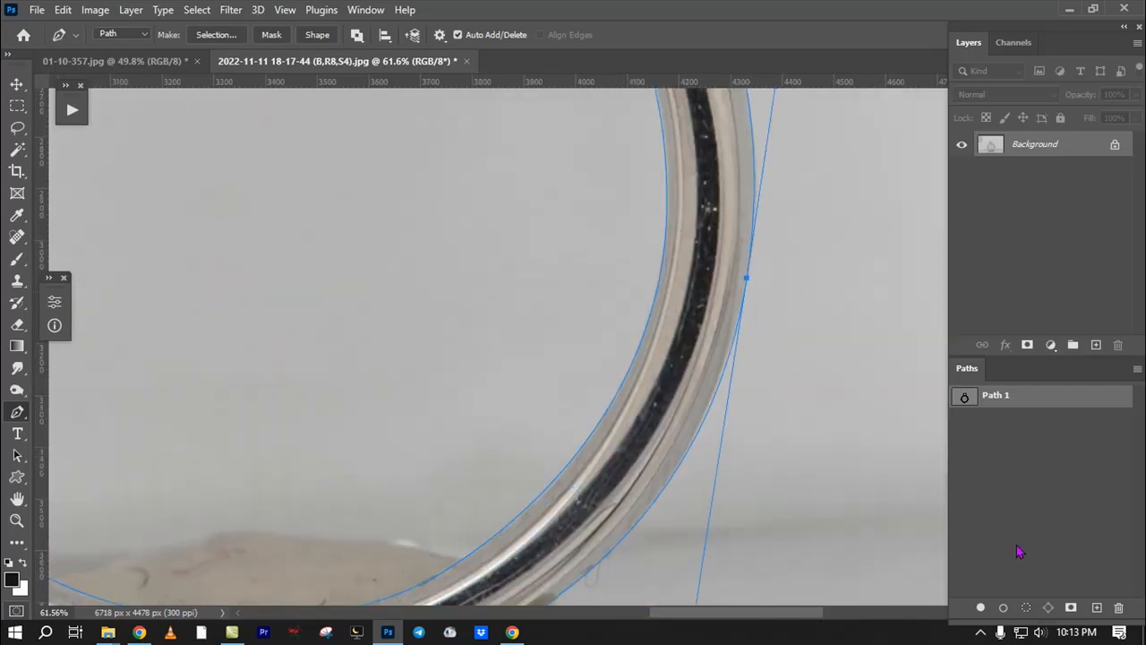
Step: Set the system speaker volume to 28
click(1040, 632)
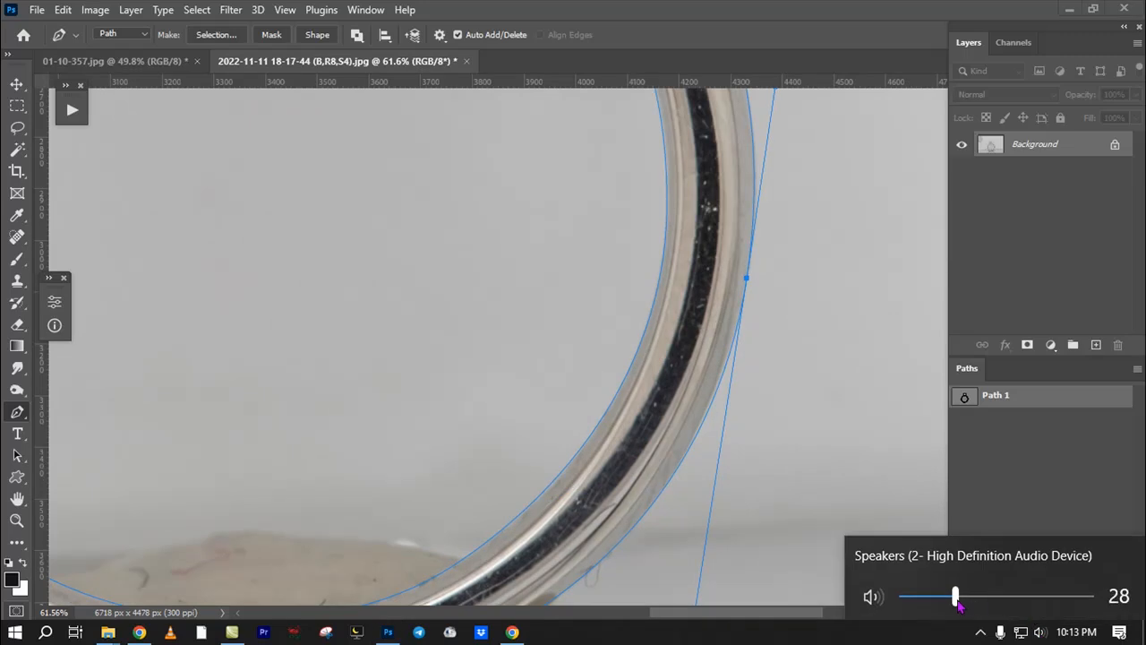
Step: Examine how closely Path 1 follows the bottom and left side of the band
scroll(737, 379, down, 3)
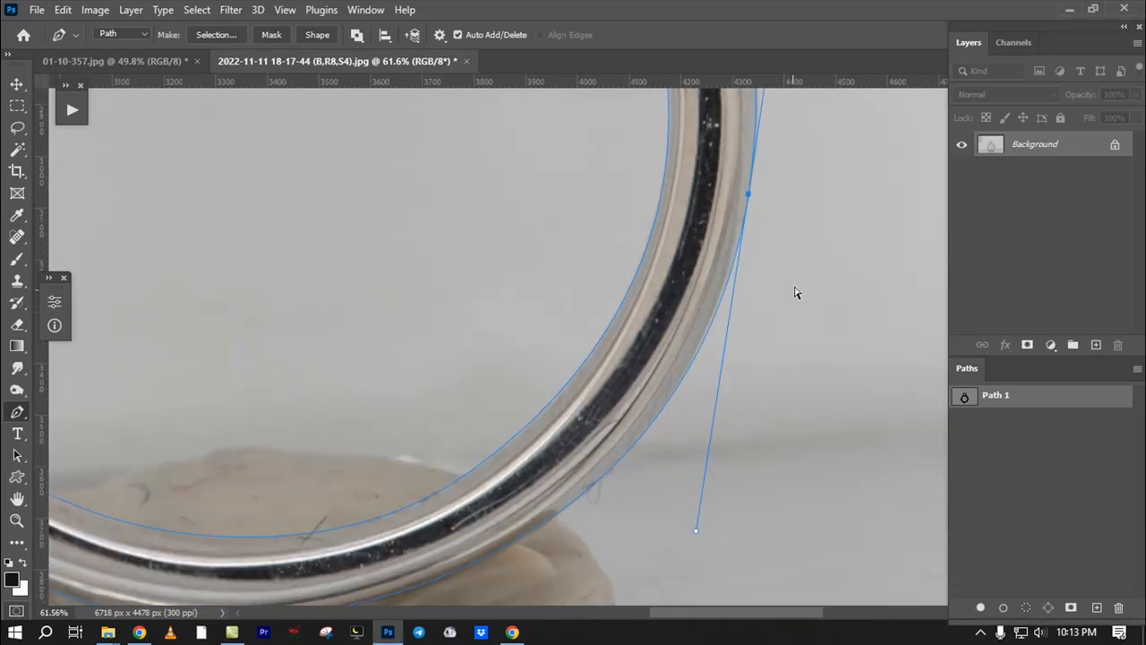
drag(405, 419, 859, 245)
drag(572, 409, 601, 438)
drag(394, 233, 512, 489)
drag(377, 284, 521, 544)
drag(443, 462, 460, 416)
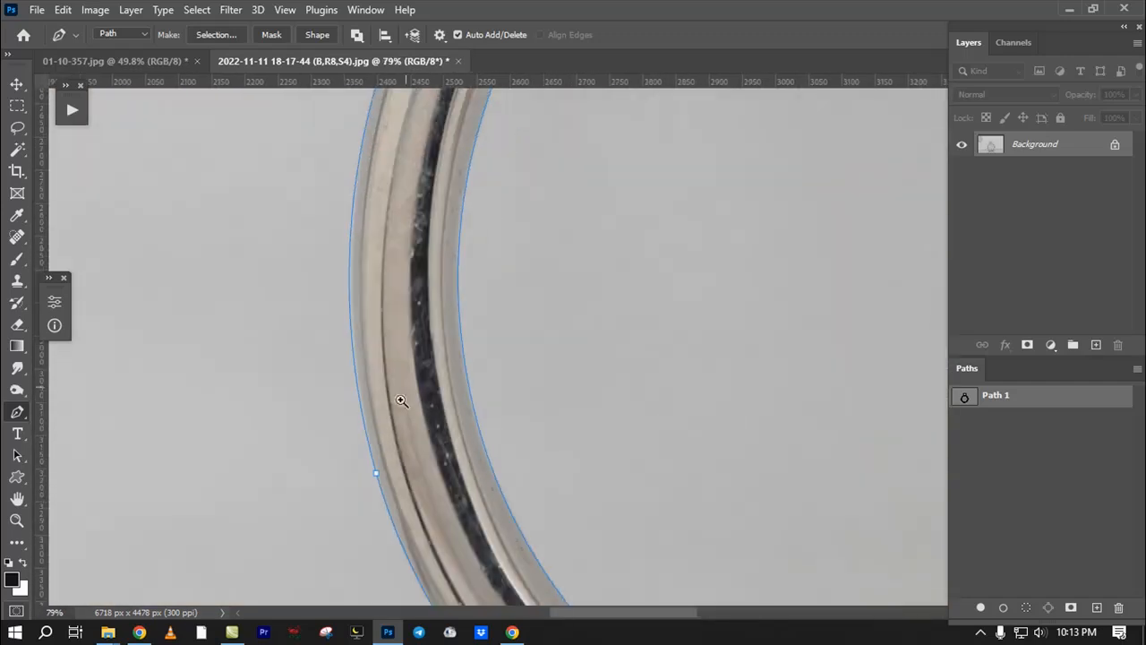
drag(345, 535, 346, 534)
drag(482, 215, 482, 498)
Step: Convert Path 1 to a selection, examine the upper band and prongs in Quick Mask, and clear the selection
key(ctrl+Return)
key(q)
drag(565, 223, 415, 436)
drag(620, 344, 495, 357)
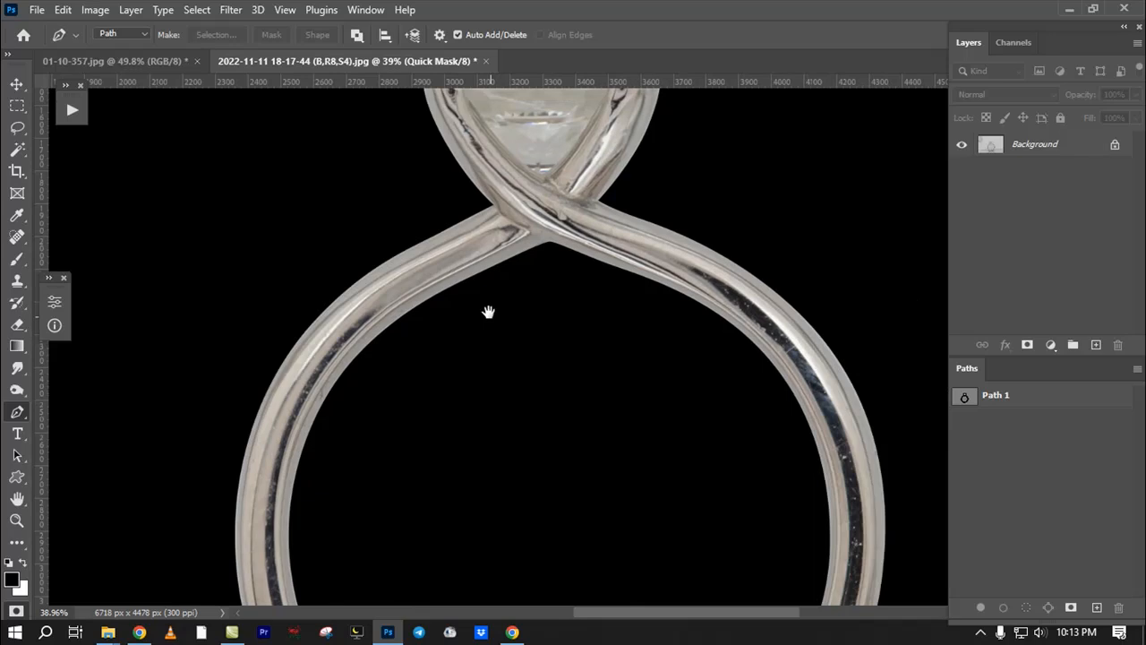
drag(607, 301, 507, 245)
drag(551, 362, 544, 480)
drag(518, 349, 660, 332)
key(q)
key(ctrl+d)
Step: Try removing the Path 1 anchor beside the crossing on the band's upper outer edge, and undo the change
click(1010, 396)
click(535, 301)
key(ctrl+z)
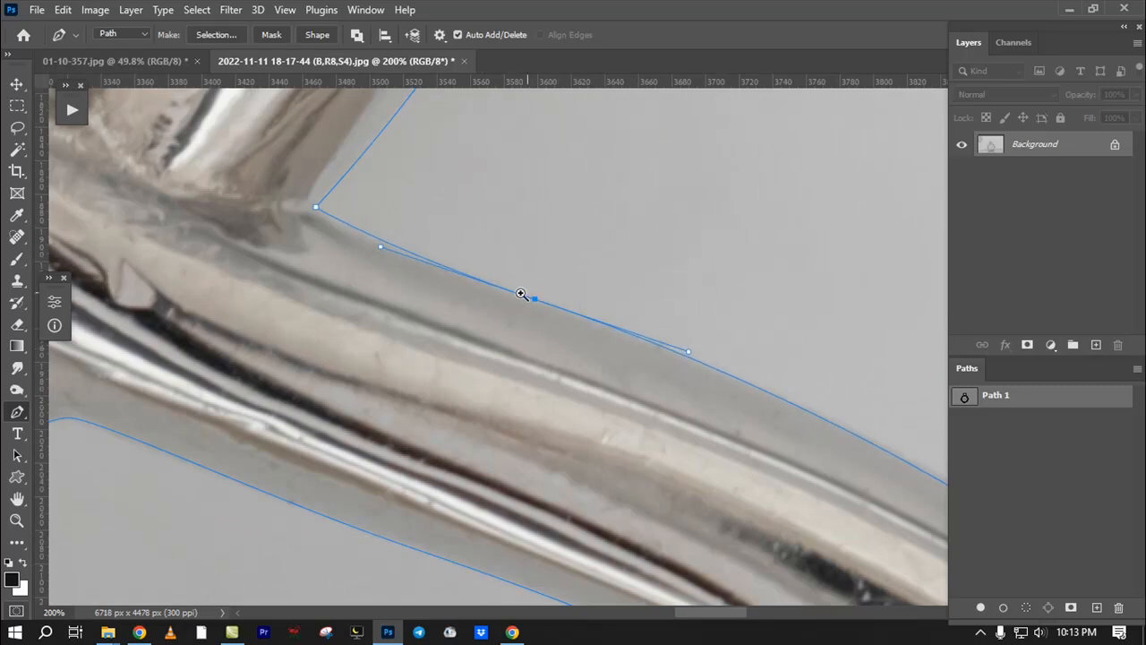
drag(521, 294, 445, 333)
Step: Convert Path 1 to a selection, compare the cutout with Quick Mask on and off, and clear the selection
key(ctrl+Return)
key(q)
drag(528, 432, 435, 336)
drag(473, 358, 543, 225)
key(q)
key(q)
drag(578, 430, 685, 425)
key(q)
key(ctrl+d)
Step: Reactivate Path 1 and add an anchor on the band's lower-right outer edge to fit the curve
click(964, 402)
drag(730, 475, 413, 348)
drag(504, 443, 558, 424)
click(549, 437)
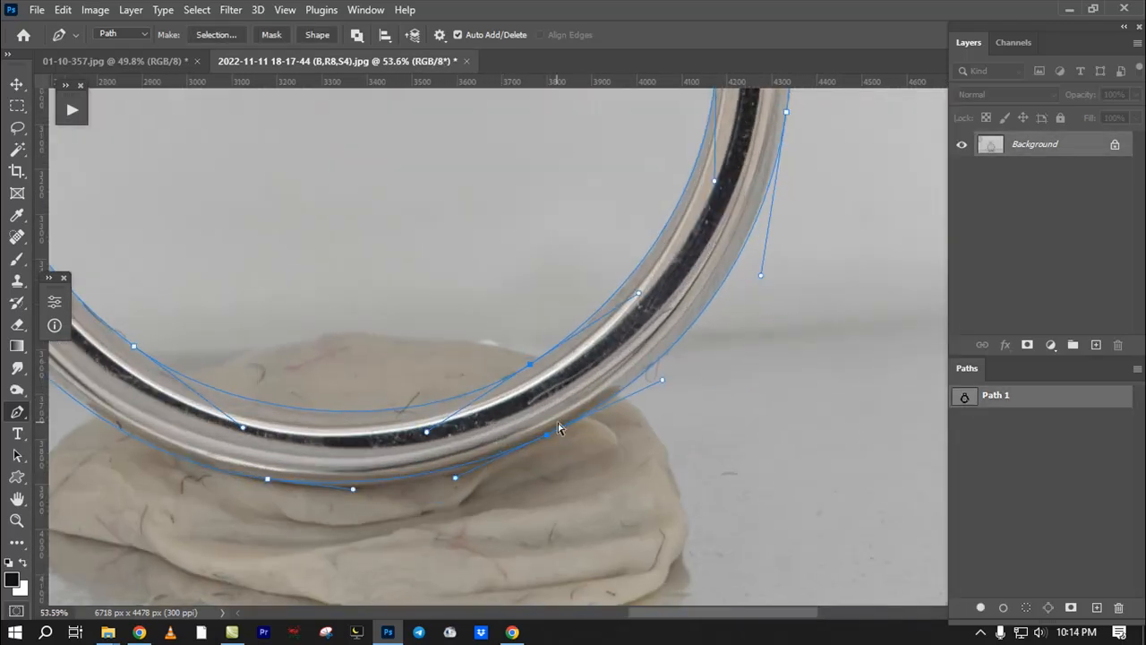
Step: Convert the path to a selection, examine the lower-right outer edge in Quick Mask, and clear the selection
key(ctrl+Return)
key(q)
drag(570, 355, 551, 421)
key(q)
key(ctrl+d)
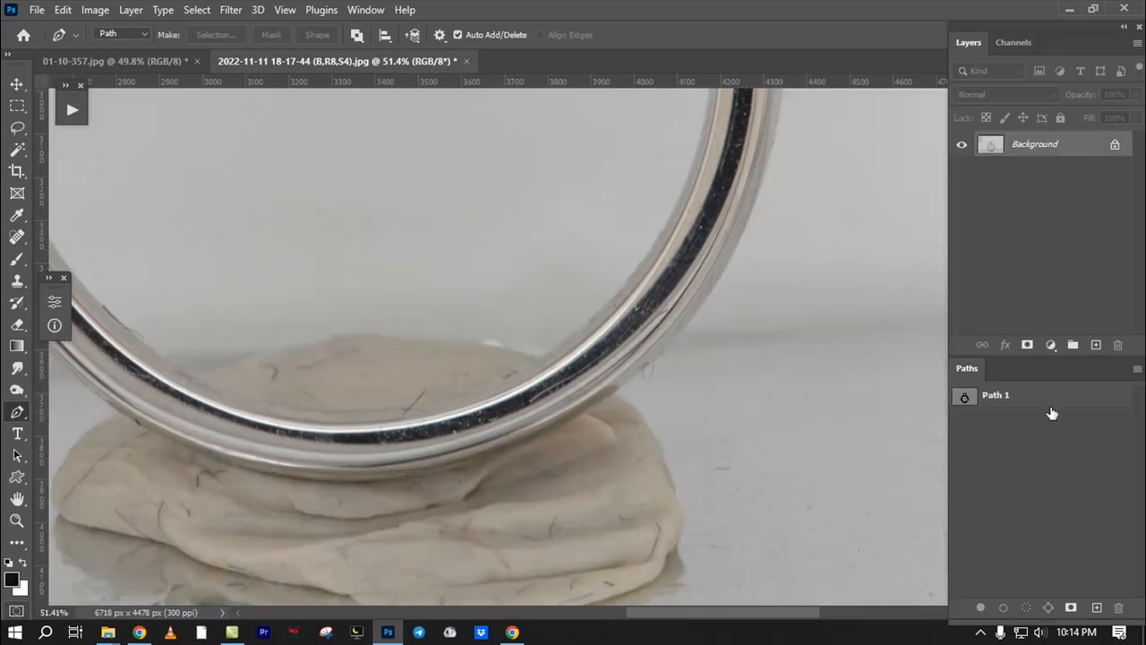
Step: Reactivate Path 1 and refine its anchors along the lower and right-hand parts of the band
click(1048, 404)
drag(519, 247, 635, 382)
drag(627, 318, 677, 234)
click(683, 198)
click(292, 441)
click(506, 385)
Step: Convert the refined path to a selection, examine the band's right side in Quick Mask, and clear the selection
key(ctrl+Return)
key(q)
drag(578, 377, 495, 476)
key(q)
drag(654, 412, 763, 494)
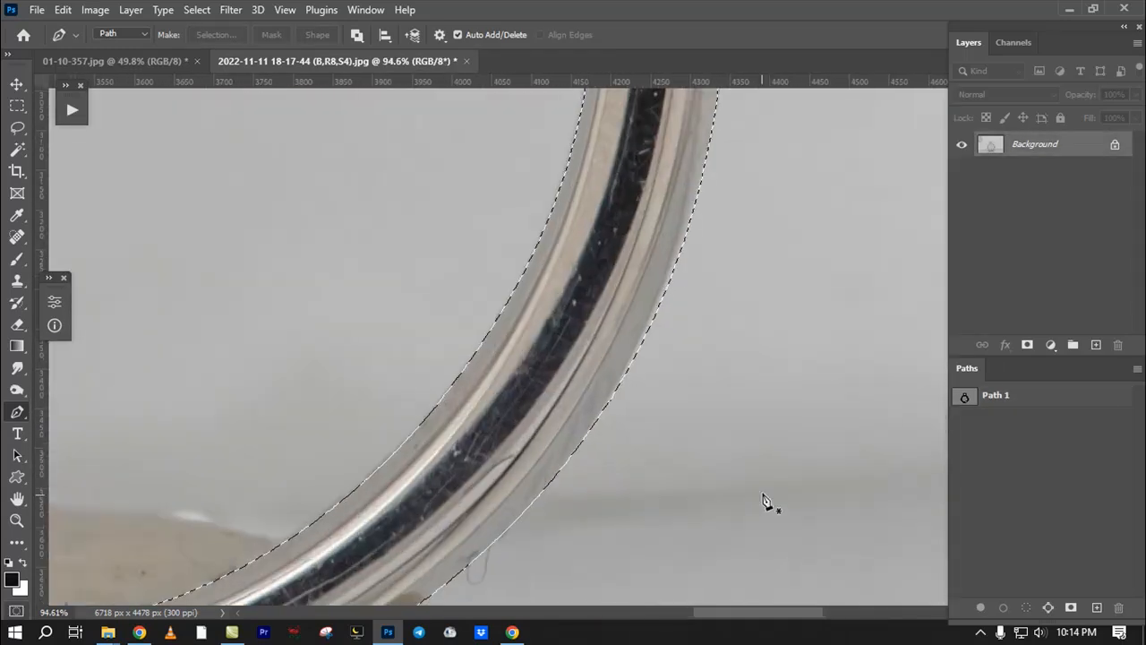
key(q)
key(q)
key(ctrl+d)
Step: Reactivate Path 1 and adjust its anchor on the right outer edge of the band
click(993, 399)
drag(685, 322, 655, 431)
click(671, 277)
drag(752, 213, 676, 303)
Step: Convert Path 1 to a selection, examine the entire ring and its crossing in Quick Mask, and clear the selection
key(ctrl+Return)
key(q)
key(q)
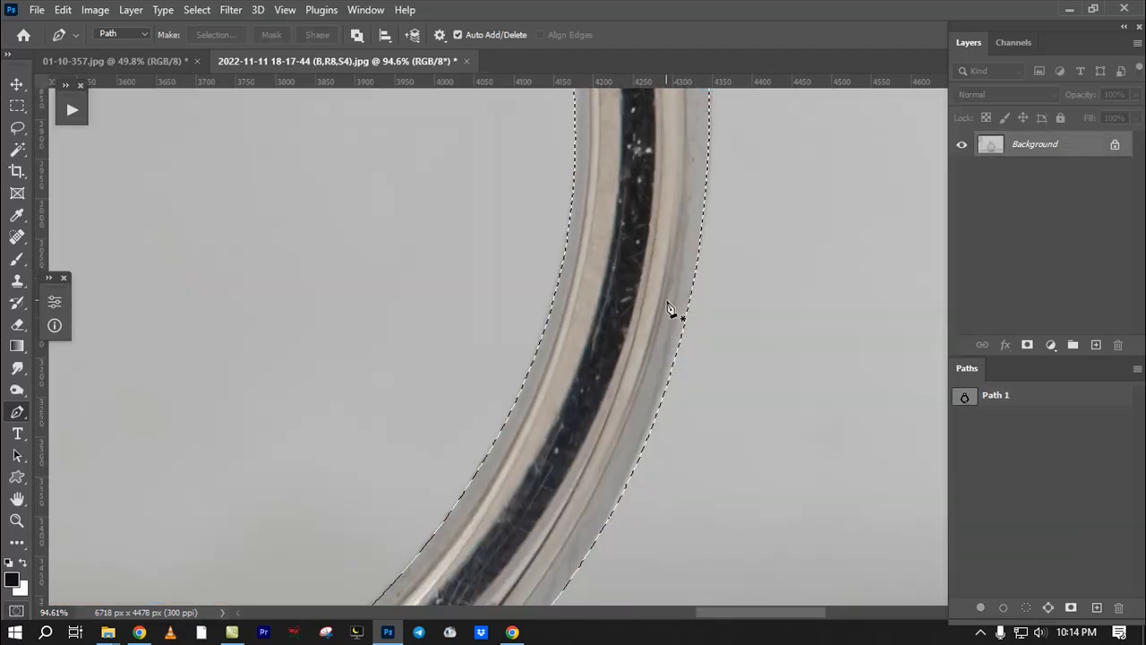
key(ctrl+0)
key(q)
key(q)
scroll(590, 313, up, 5)
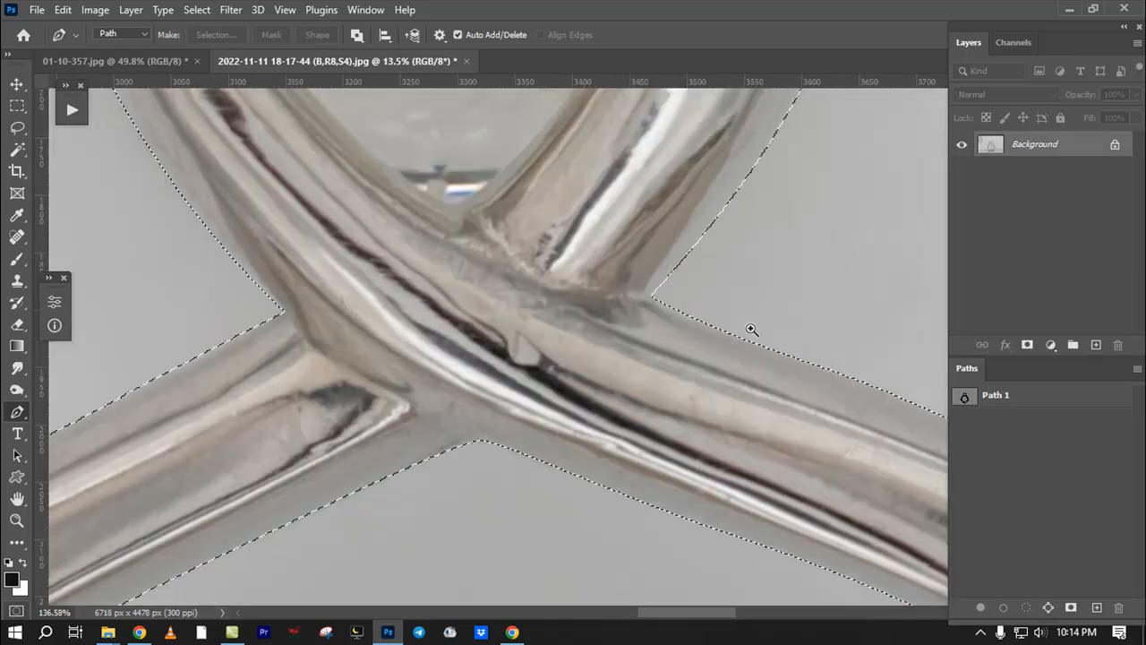
scroll(498, 317, down, 3)
key(ctrl+d)
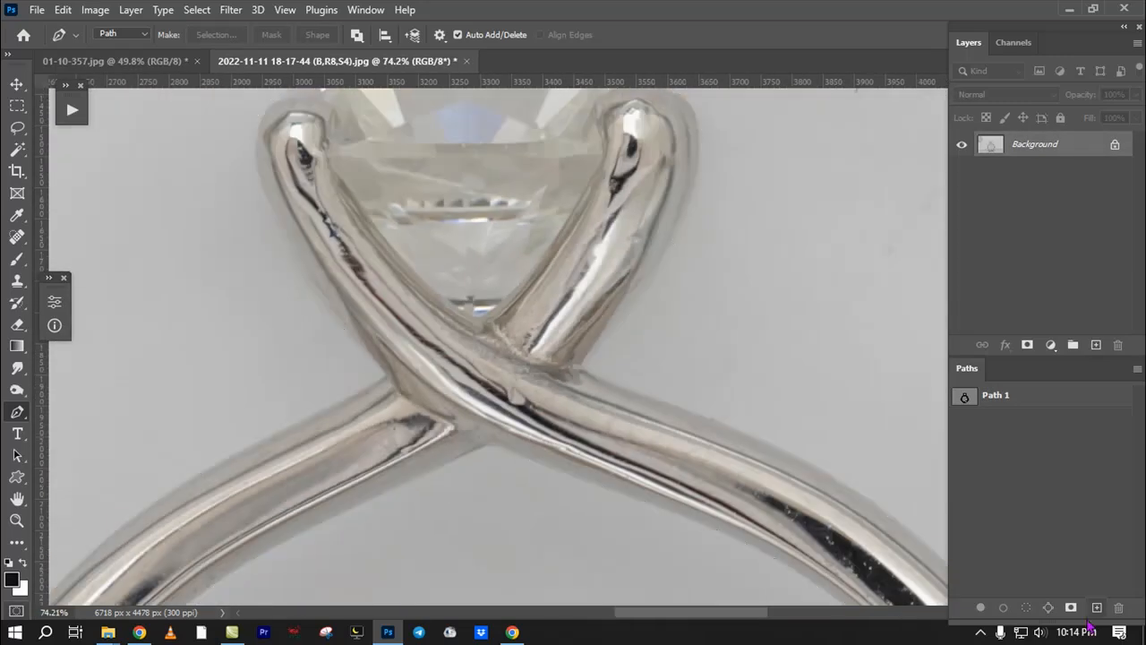
Step: Create a new empty path for the gemstone area, leaving no active selection
click(1099, 608)
scroll(597, 391, up, 5)
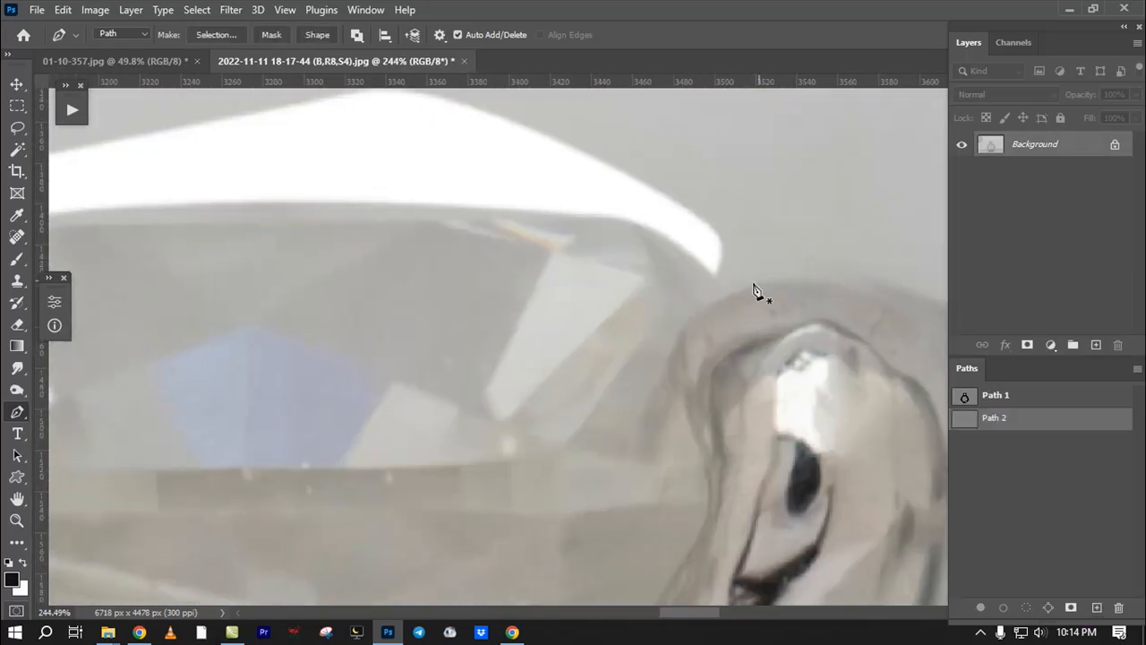
scroll(625, 340, down, 1)
drag(625, 340, 562, 251)
ctrl+click(966, 396)
key(ctrl+d)
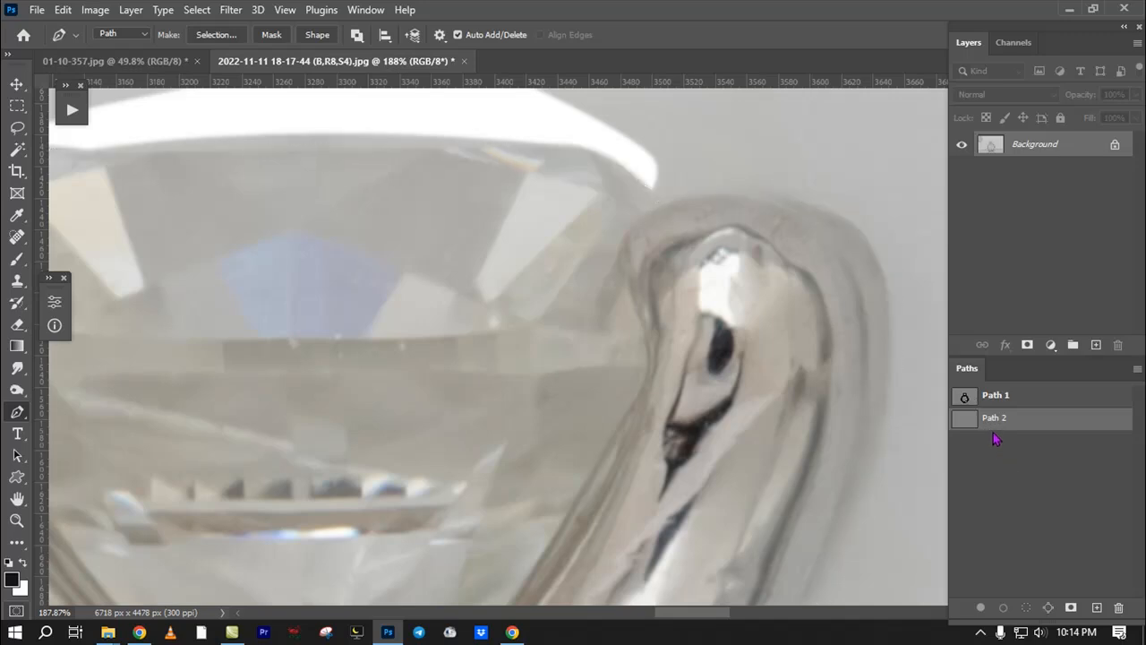
Step: Trace the new path with the Pen tool from the top of the right prong down its inner edge
scroll(681, 199, up, 3)
drag(705, 185, 776, 137)
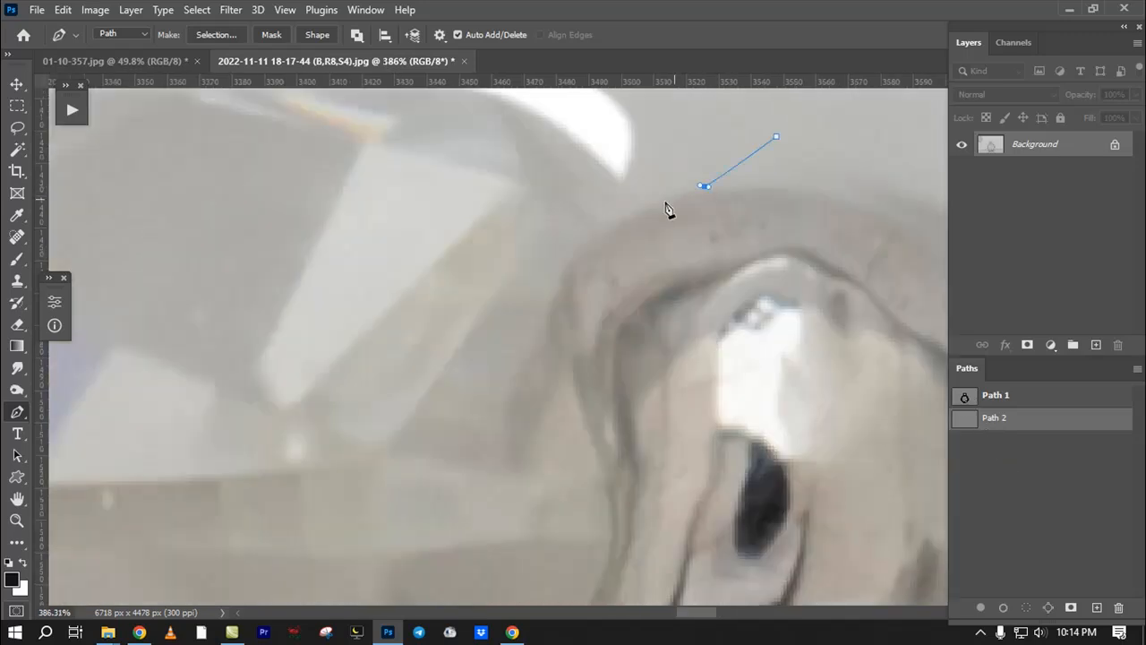
scroll(651, 205, down, 2)
drag(579, 310, 672, 226)
scroll(570, 364, down, 1)
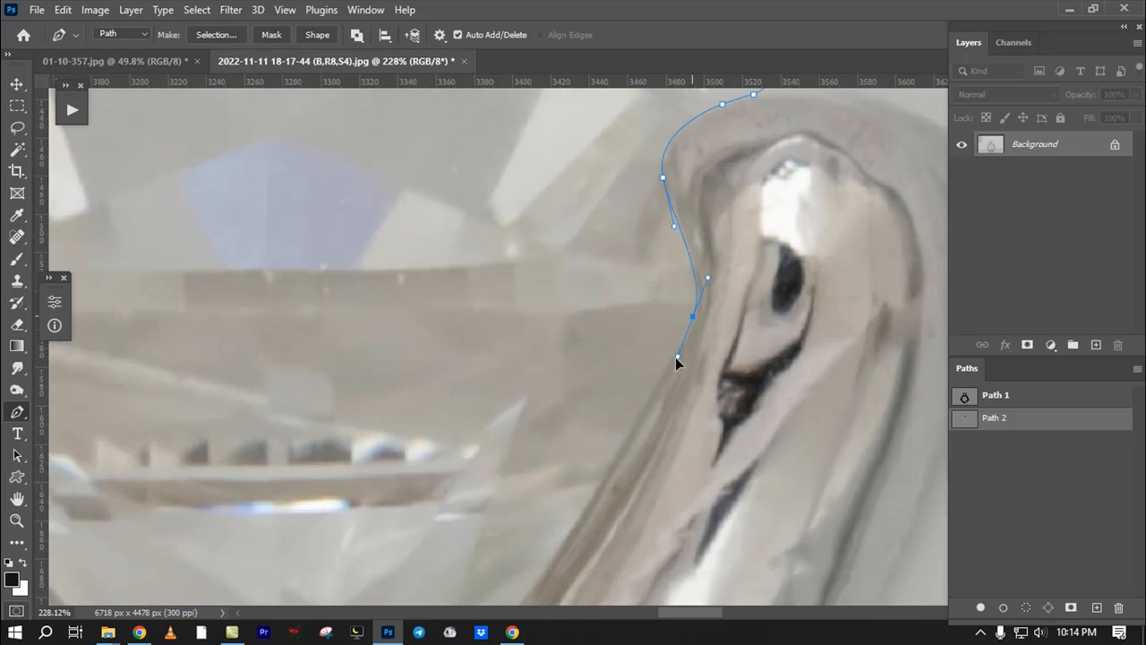
drag(675, 357, 676, 359)
Step: Continue Path 2 down the right prong's inner edge and around the bottom tip of the gemstone with the Pen tool
scroll(619, 410, down, 3)
drag(566, 496, 685, 312)
scroll(686, 313, up, 4)
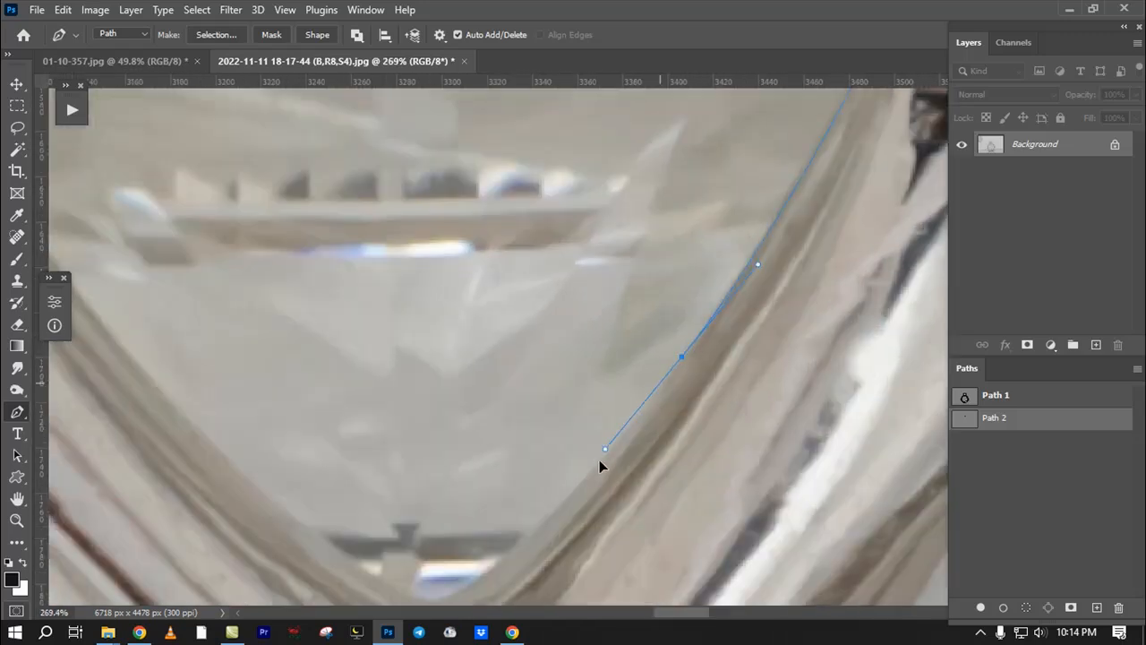
drag(591, 488, 752, 305)
drag(680, 375, 644, 400)
click(456, 290)
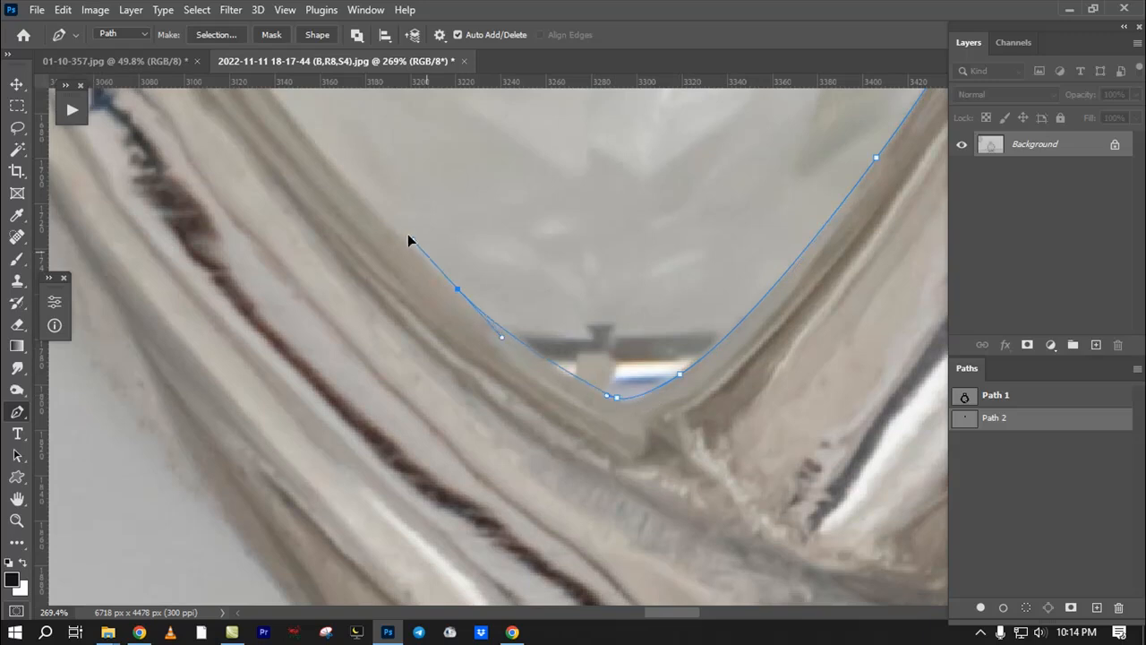
Step: Extend Path 2 up the left prong's inner edge to just below the prong tip
click(361, 211)
drag(342, 167, 581, 472)
click(529, 408)
click(451, 308)
click(371, 199)
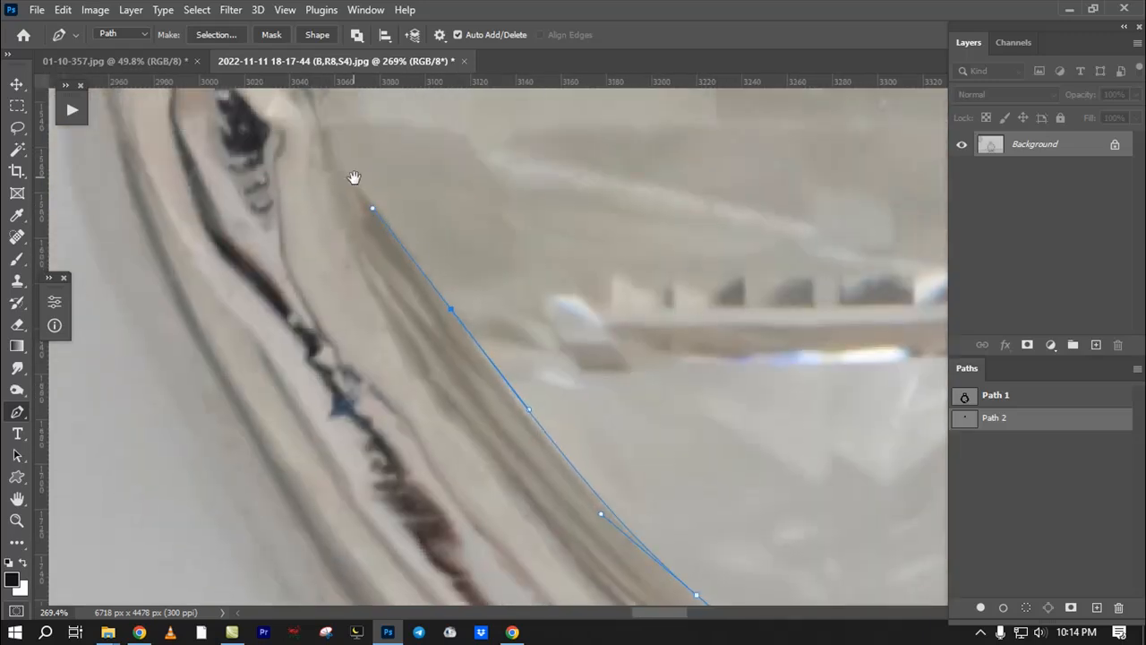
drag(353, 179, 458, 401)
drag(420, 341, 407, 418)
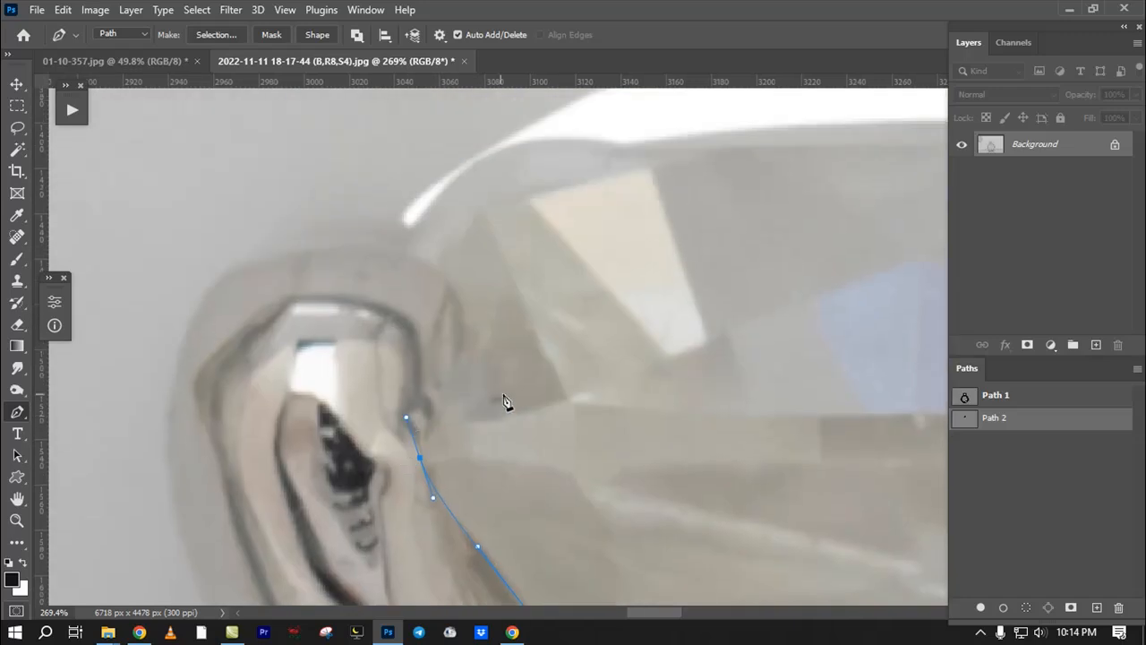
Step: Trace around the inner side of the left prong tip, arc loosely above the gemstone, and close Path 2 at the right prong
drag(465, 328, 464, 284)
drag(400, 251, 344, 207)
drag(344, 207, 195, 342)
drag(429, 189, 578, 178)
drag(780, 207, 792, 215)
drag(815, 249, 822, 264)
click(833, 325)
drag(711, 311, 583, 250)
drag(548, 326, 545, 396)
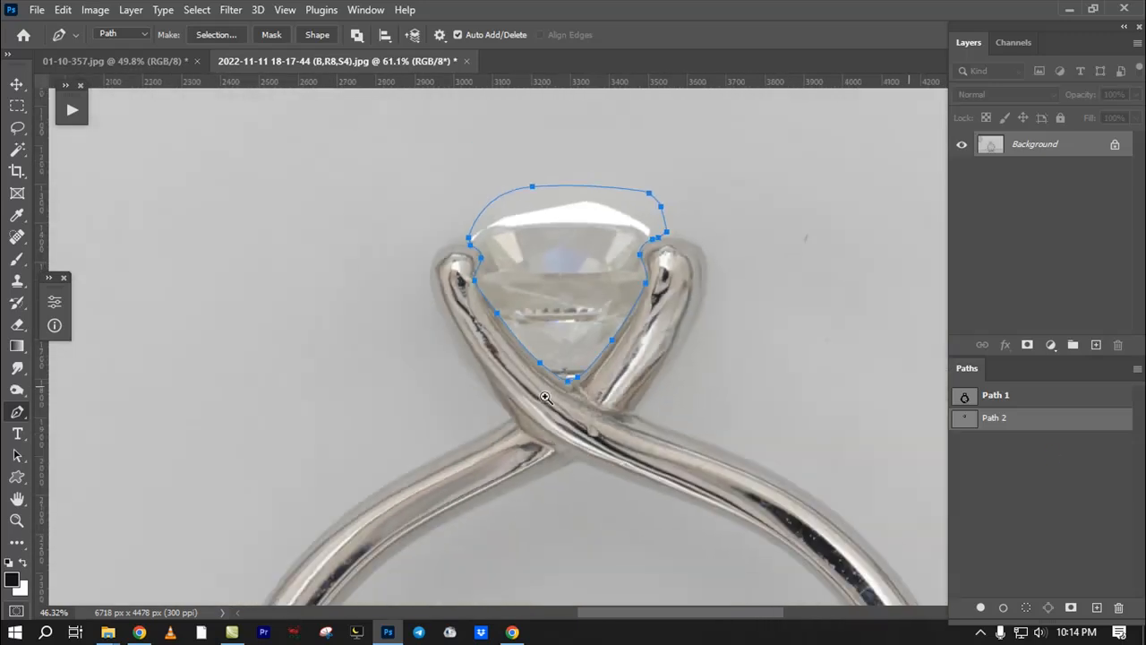
Step: Load Path 1 as a selection, examine the lower band in Quick Mask, and clear the selection
click(994, 400)
key(ctrl+Return)
drag(687, 486, 596, 254)
key(q)
drag(604, 362, 601, 211)
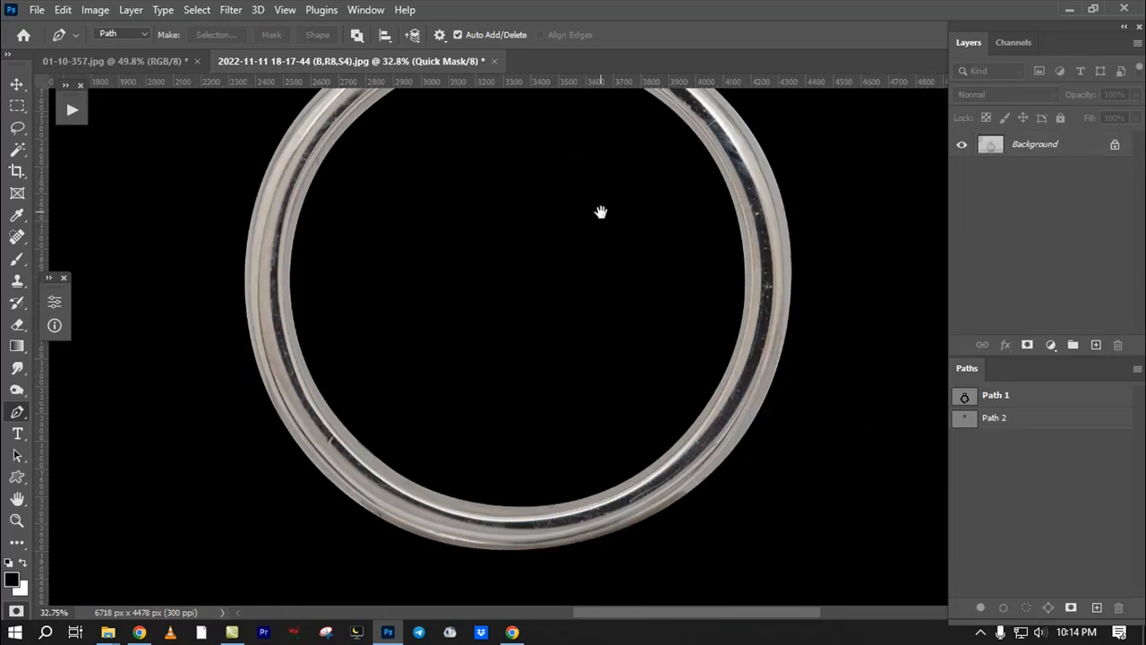
key(q)
drag(645, 526, 714, 523)
key(ctrl+d)
Step: Reactivate Path 1 and adjust the anchors and handles along the band's bottom outer edge to follow the metal
click(1013, 397)
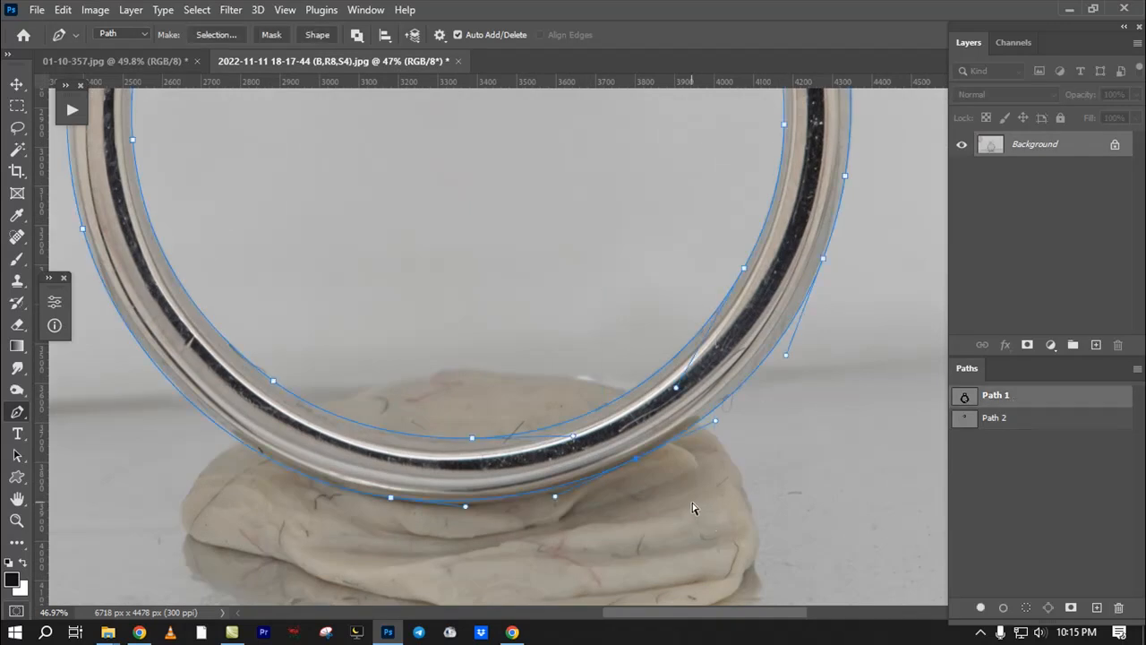
drag(477, 511, 510, 512)
drag(427, 456, 270, 543)
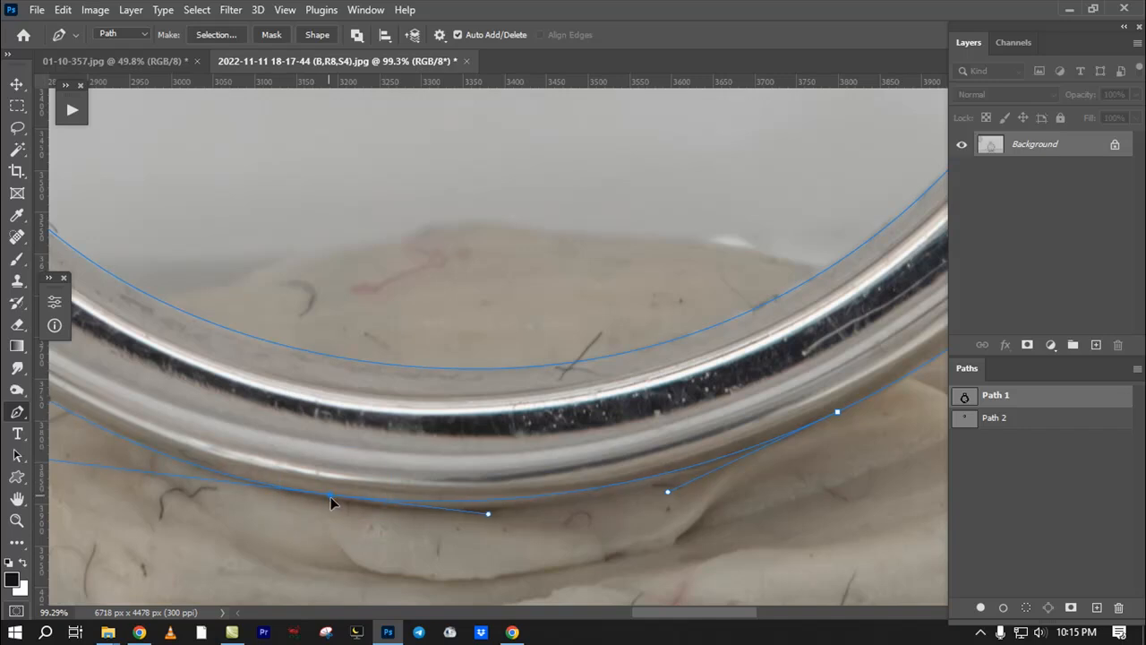
drag(332, 503, 388, 486)
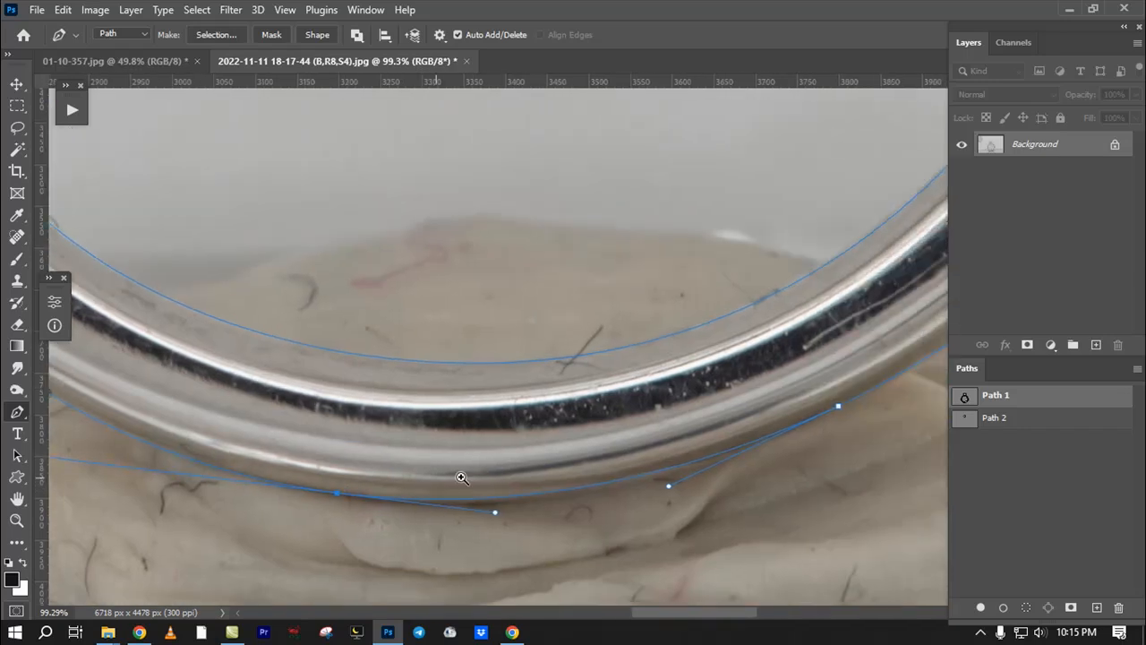
drag(461, 476, 438, 495)
drag(538, 485, 621, 510)
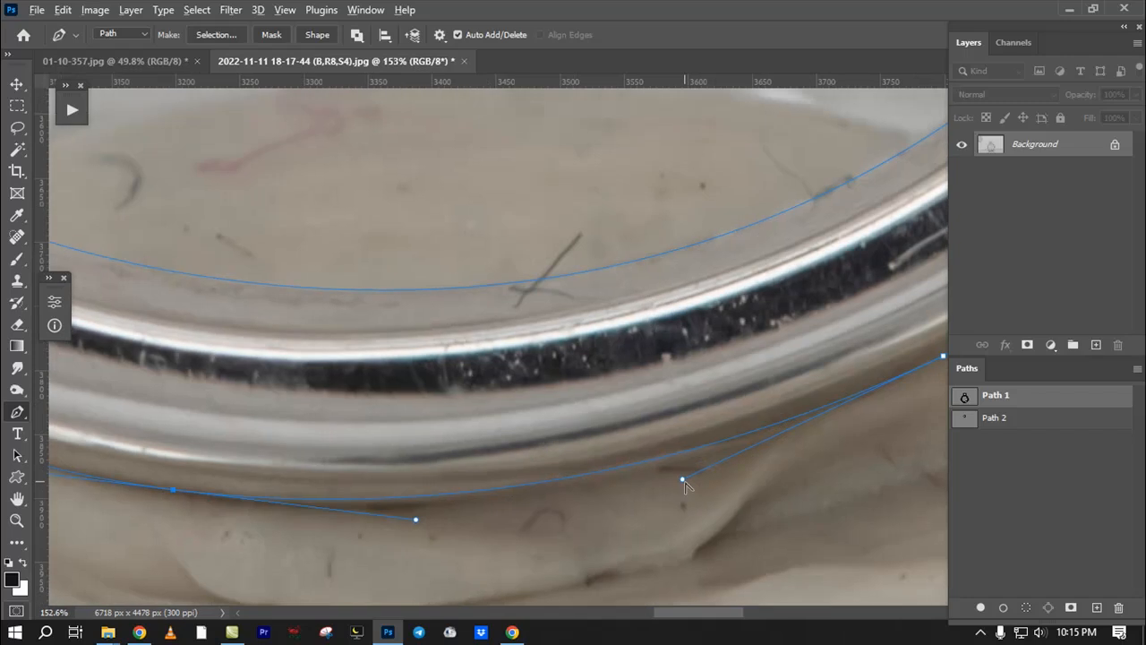
drag(620, 455, 556, 462)
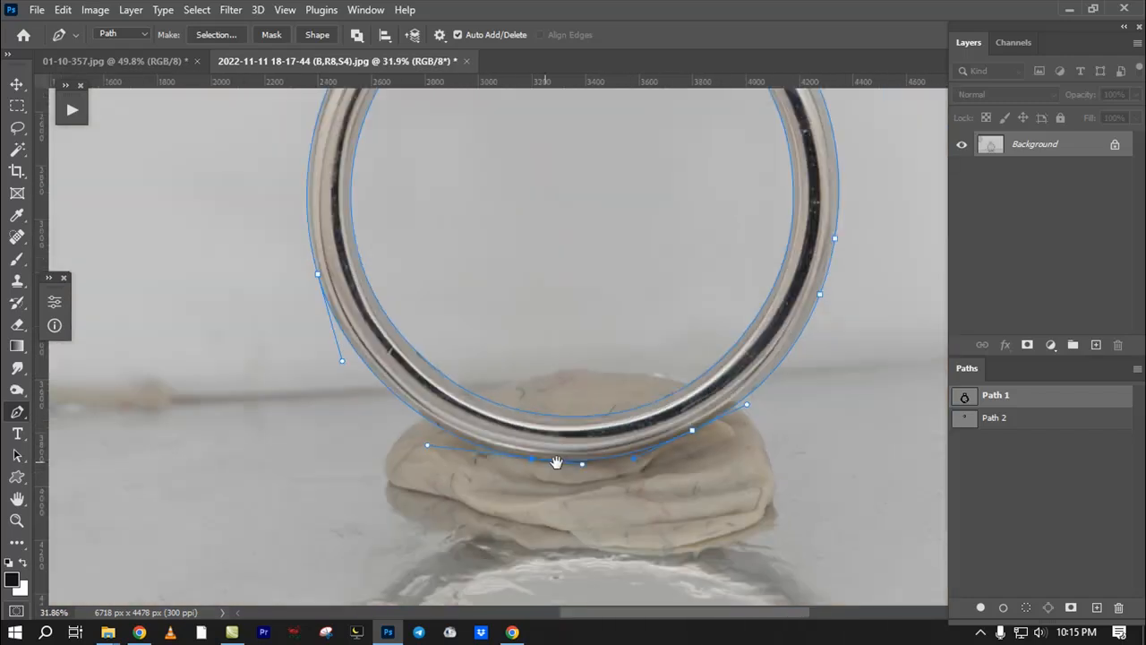
drag(609, 380, 478, 419)
Step: Copy Path 1 into a new path and remove its contour inside the band opening
click(1073, 490)
click(999, 396)
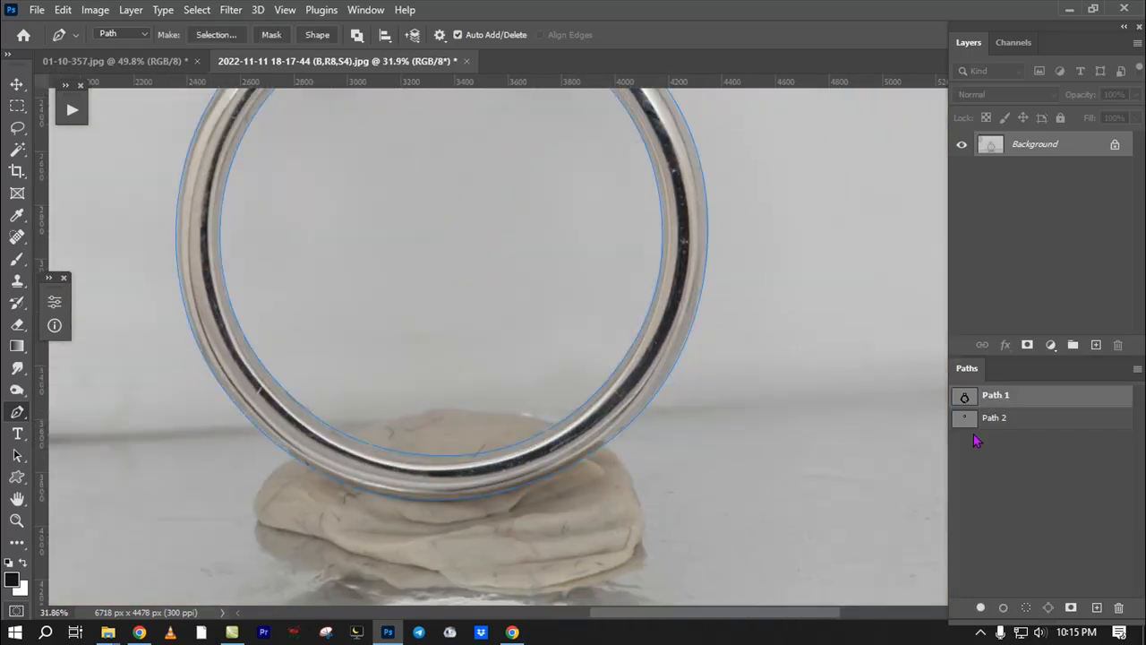
click(1098, 608)
key(ctrl+v)
click(1059, 529)
click(1018, 444)
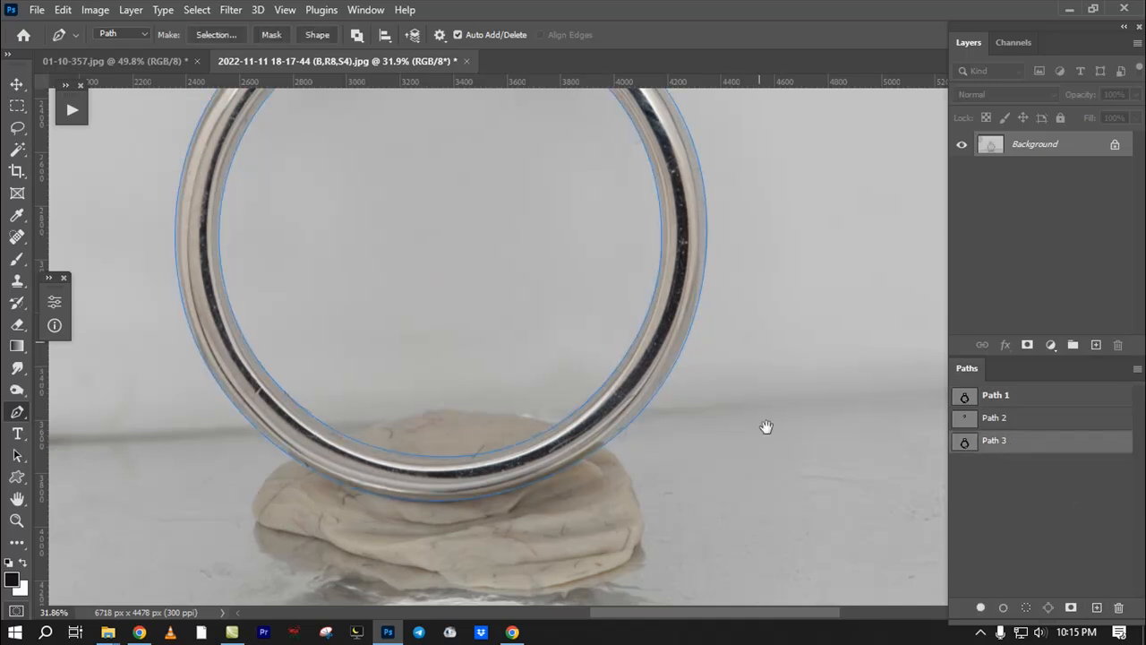
drag(727, 302, 741, 433)
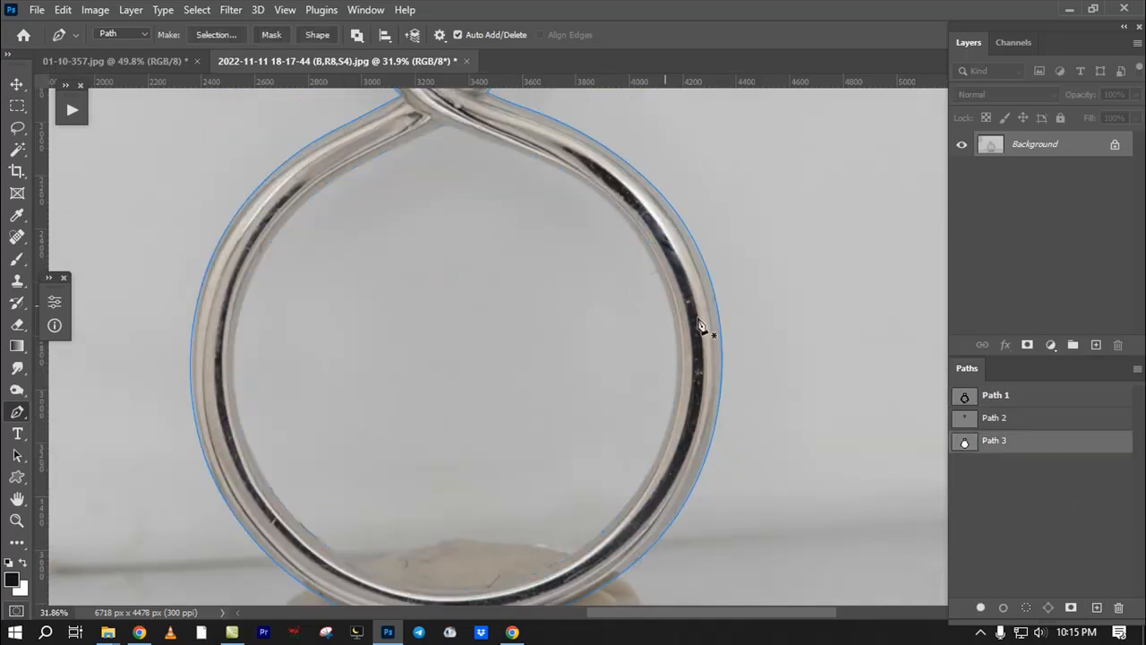
Step: Load Path 3 as a selection, examine the ring and its unmasked opening in Quick Mask, and clear the selection
click(989, 482)
ctrl+click(965, 445)
key(q)
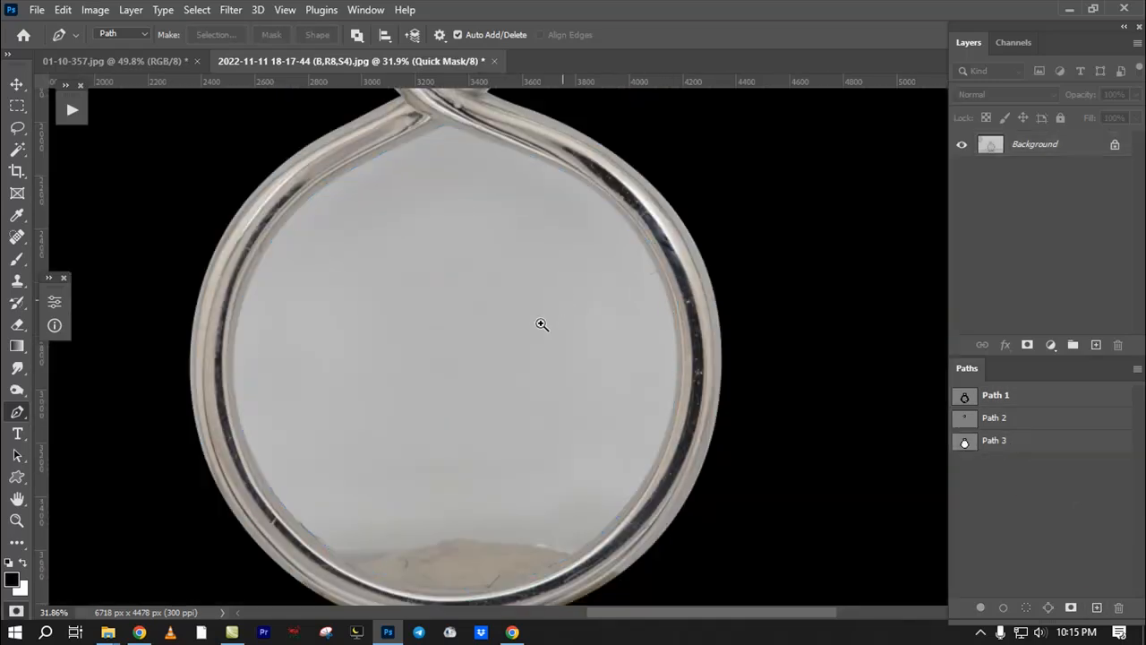
drag(542, 325, 512, 362)
key(q)
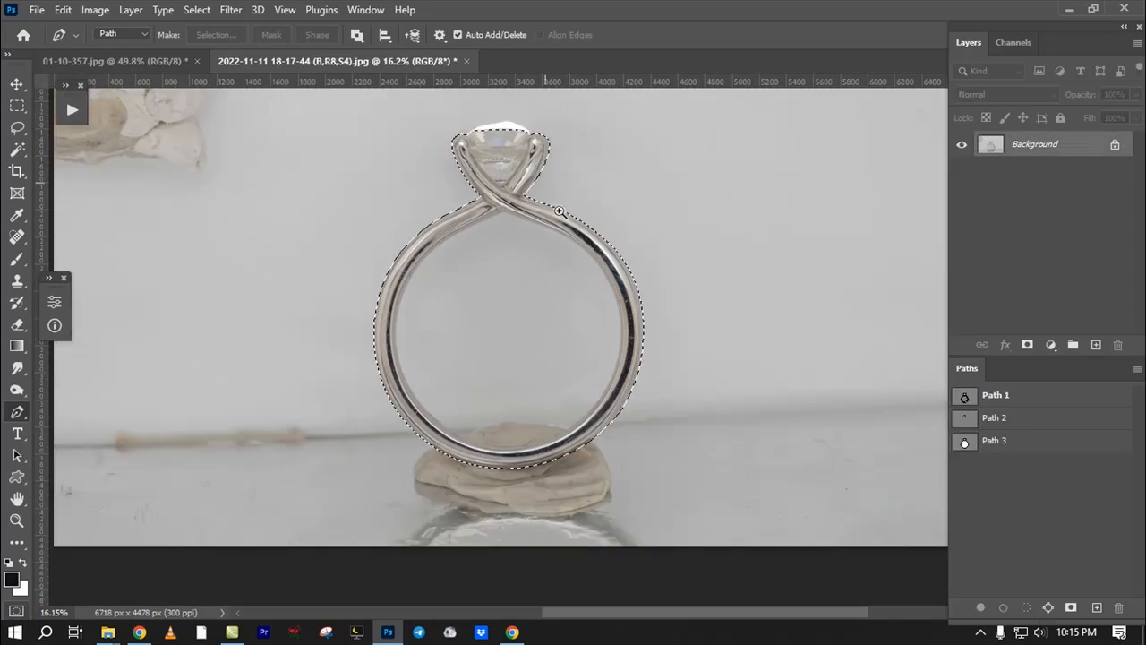
drag(559, 212, 605, 286)
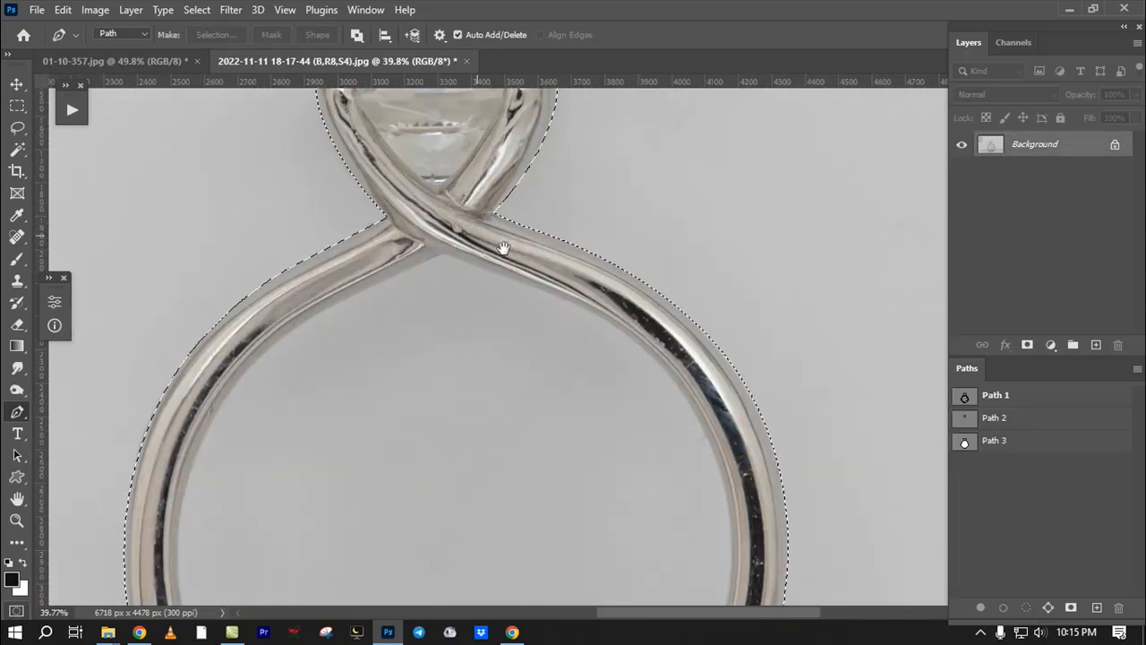
mouse_move(629, 286)
mouse_down()
mouse_move(628, 373)
mouse_move(614, 297)
mouse_up()
key(q)
key(q)
scroll(614, 297, up, 3)
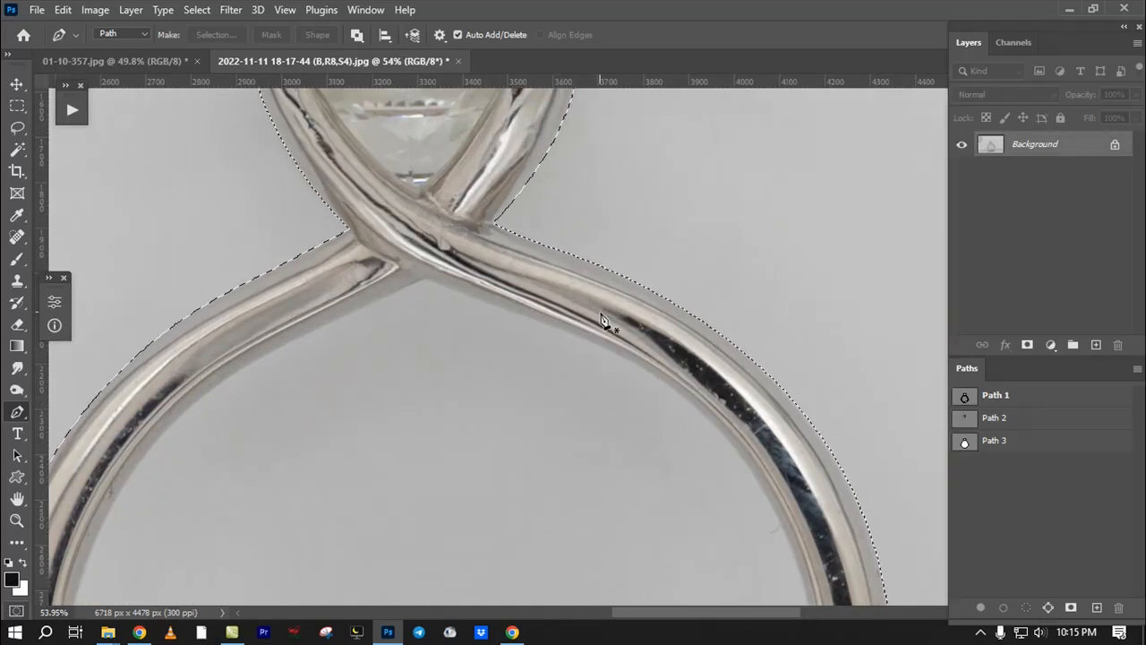
key(ctrl+d)
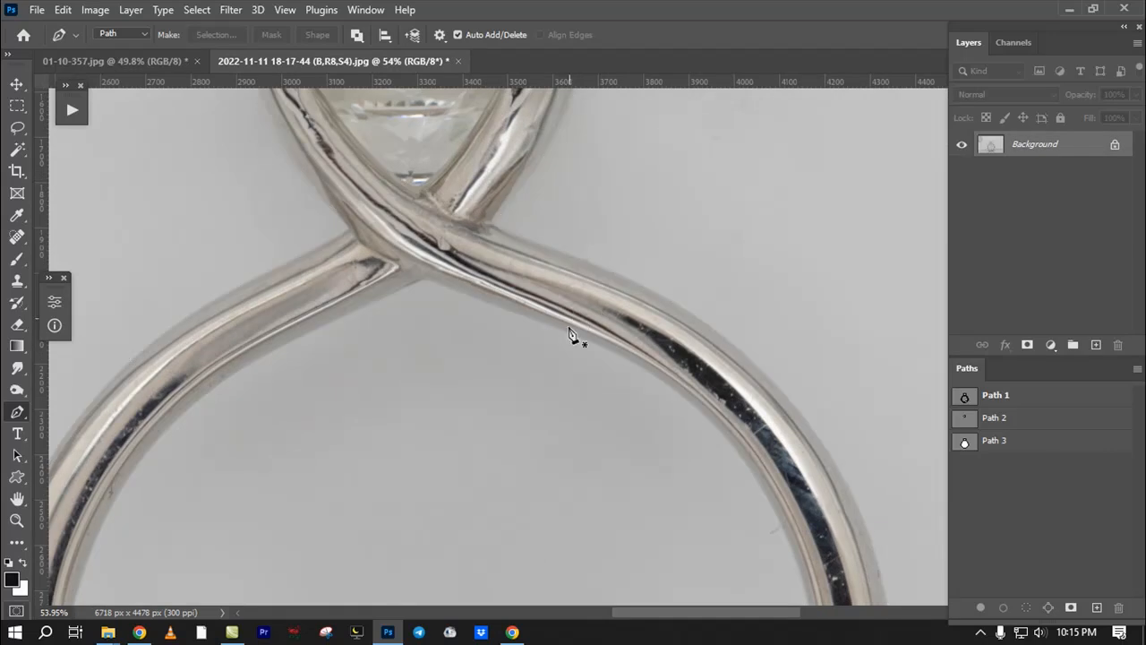
Step: Reactivate Path 3 and start a new contour with a curved anchor on the band's inner bottom edge
click(996, 446)
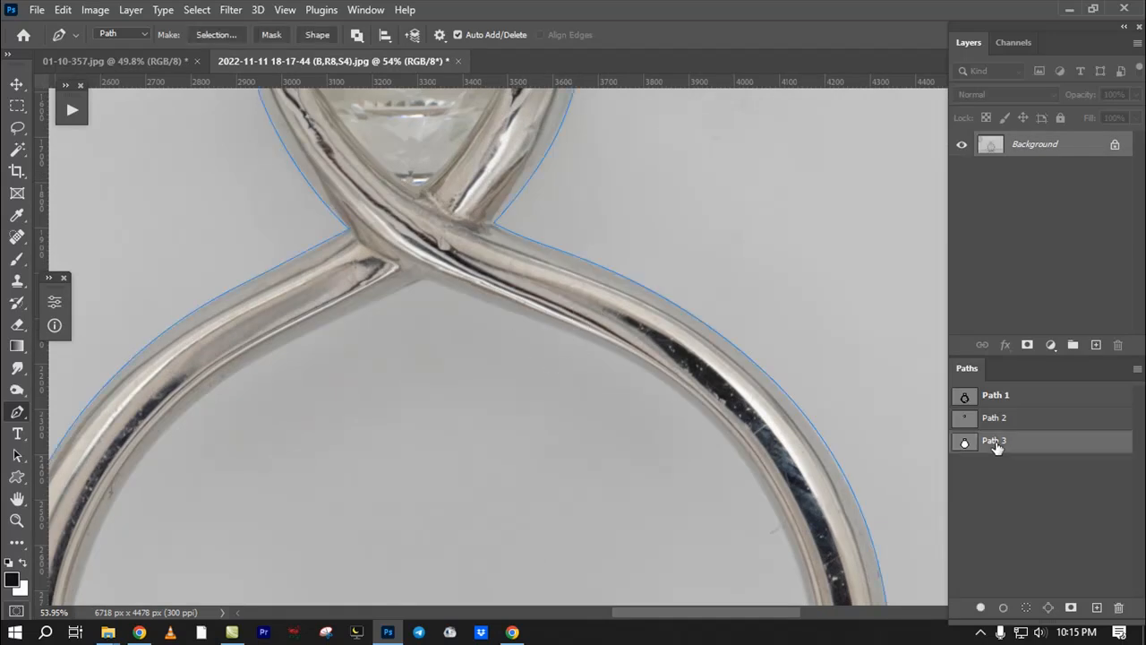
drag(541, 189, 550, 300)
drag(625, 464, 621, 155)
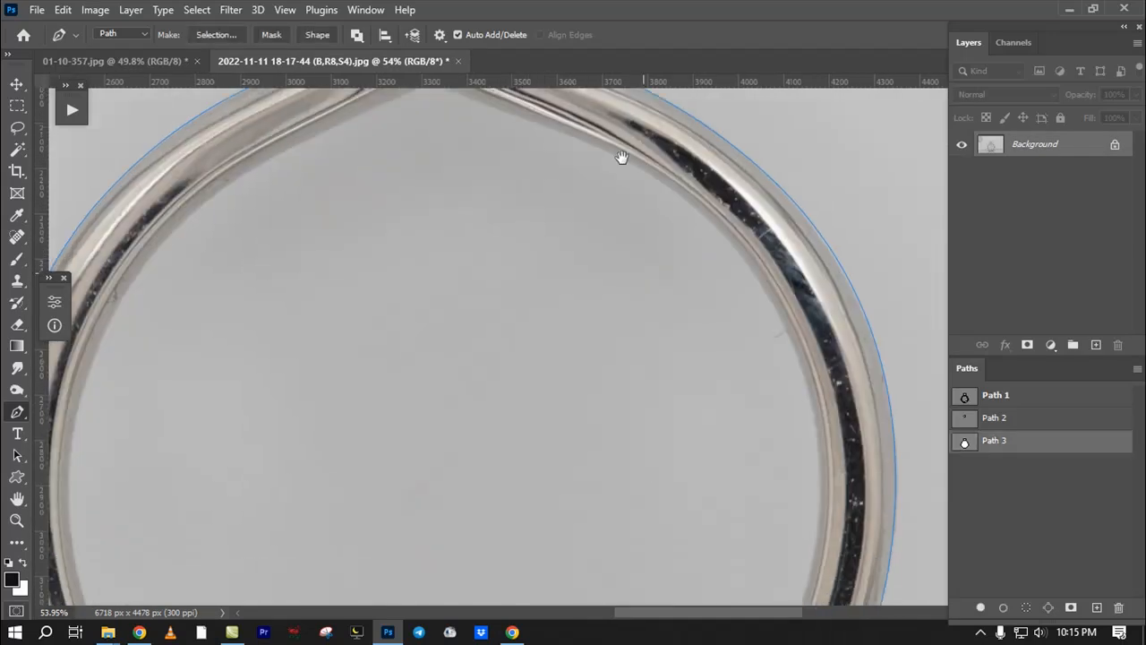
drag(722, 516, 693, 295)
drag(665, 529, 668, 354)
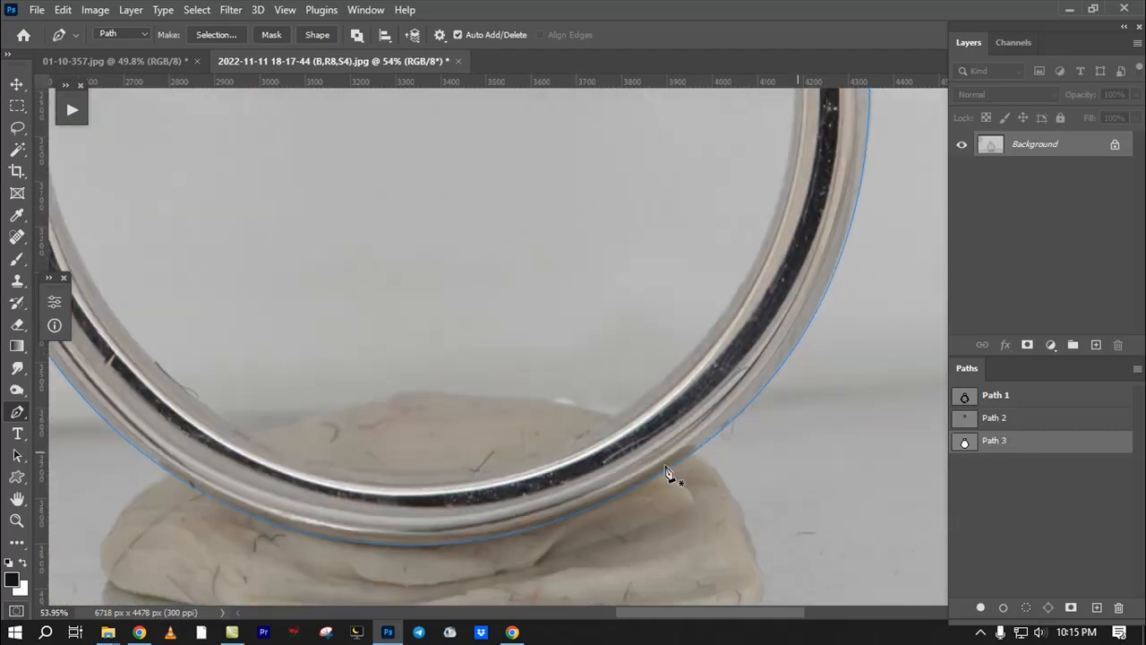
drag(475, 463, 532, 202)
drag(453, 241, 317, 385)
scroll(318, 385, down, 5)
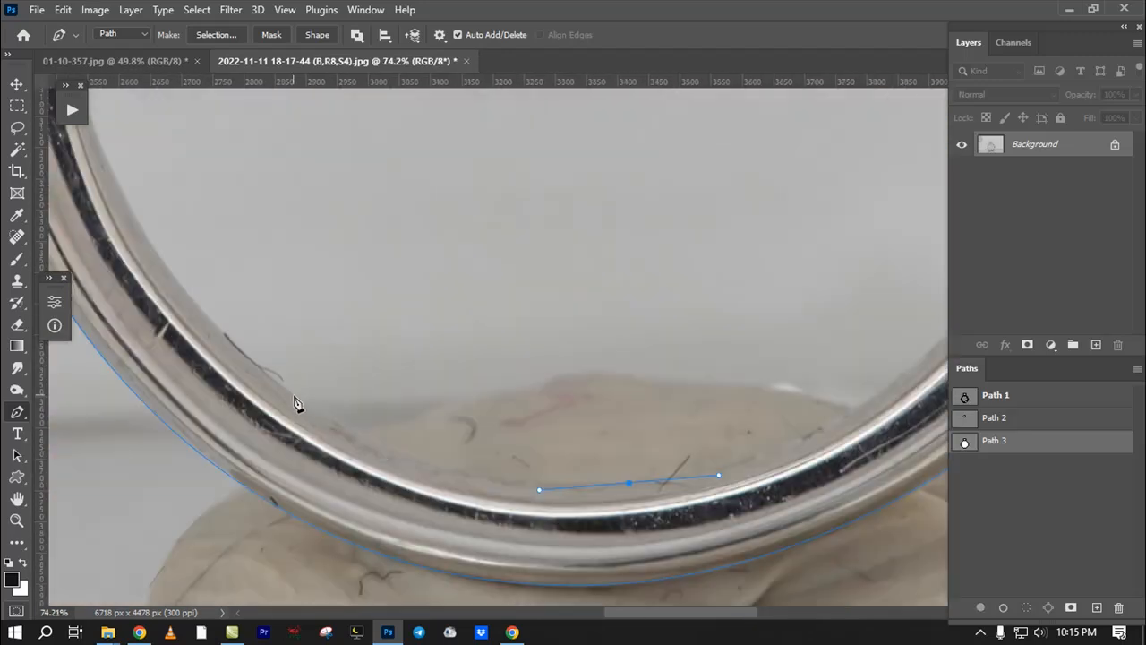
Step: Convert Path 3 to a selection, check the band's bottom in Quick Mask, and reactivate the path
click(989, 483)
click(989, 448)
scroll(696, 489, down, 1)
scroll(721, 476, right, 1)
key(ctrl+Return)
key(q)
key(q)
click(981, 443)
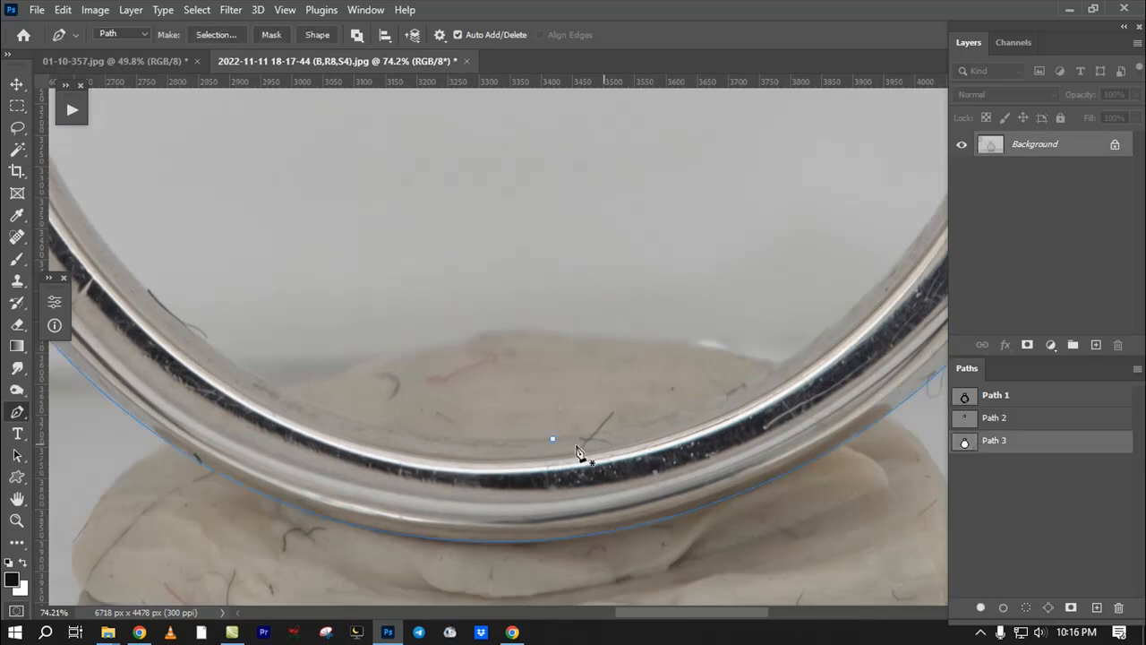
Step: Try tracing the band's inner bottom edge in Path 2, compare with Path 1, and delete the added segments
click(971, 419)
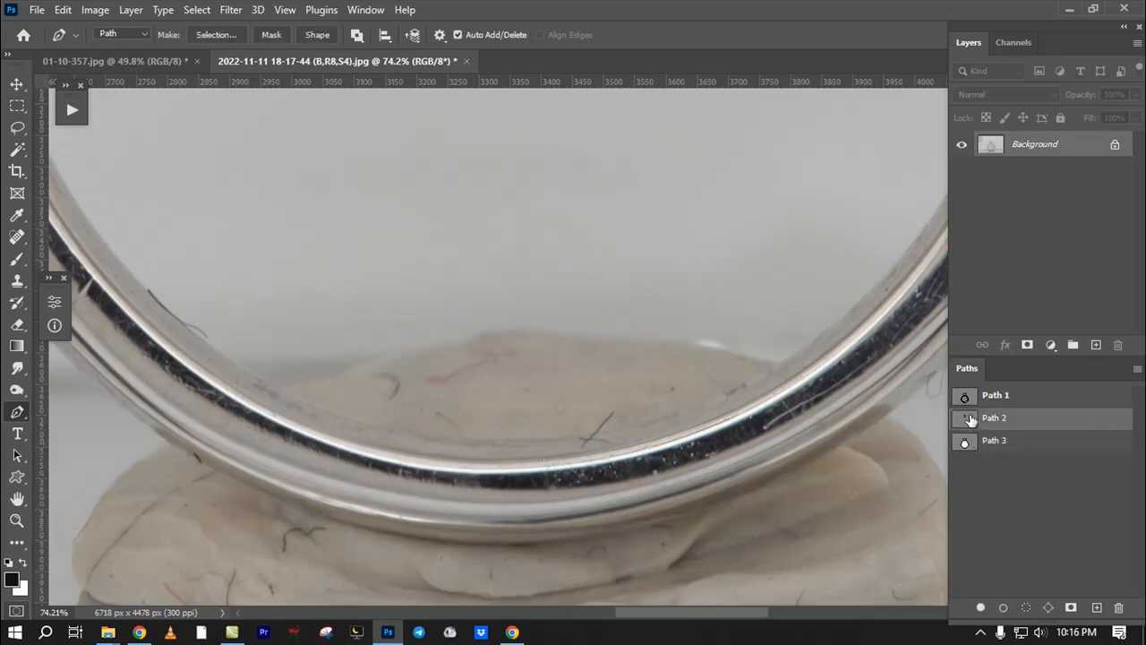
click(535, 433)
click(345, 423)
click(292, 406)
click(1028, 399)
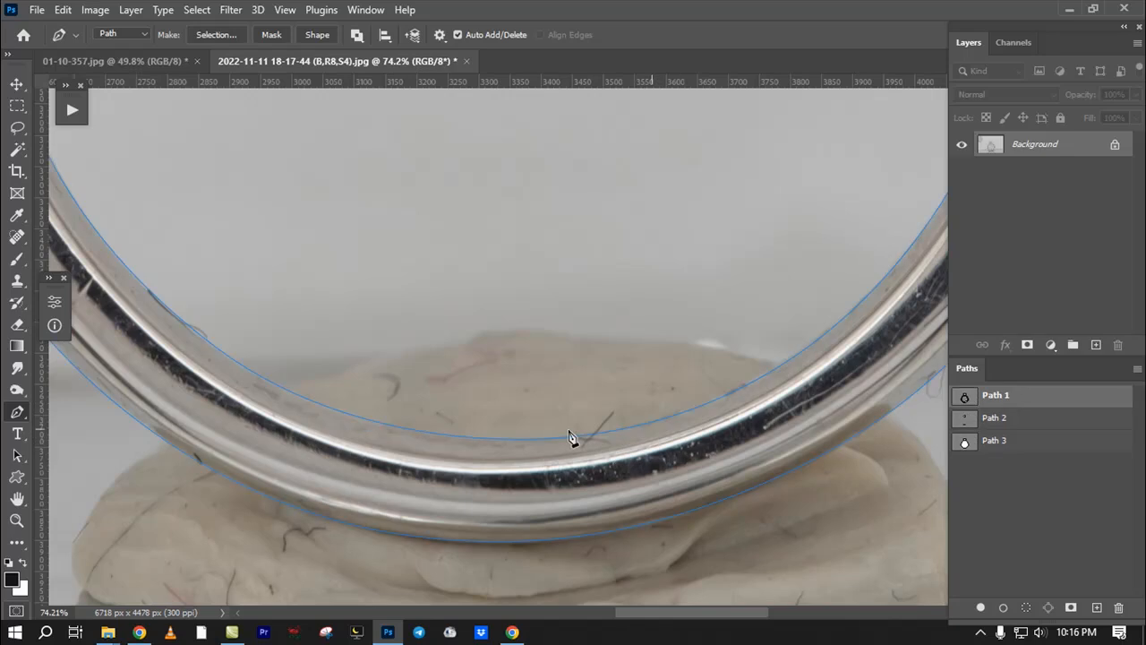
click(986, 419)
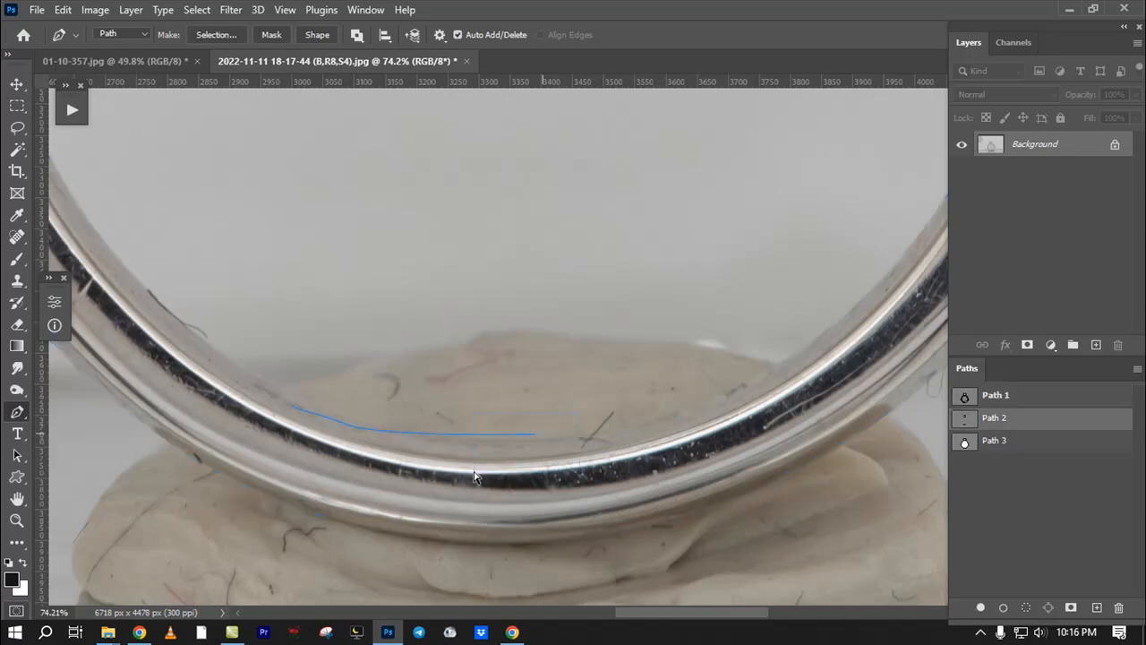
key(Delete)
key(Delete)
Step: Try to trace the inner contour in Path 3 from the band's bottom, undo it, and delete Path 3
click(978, 448)
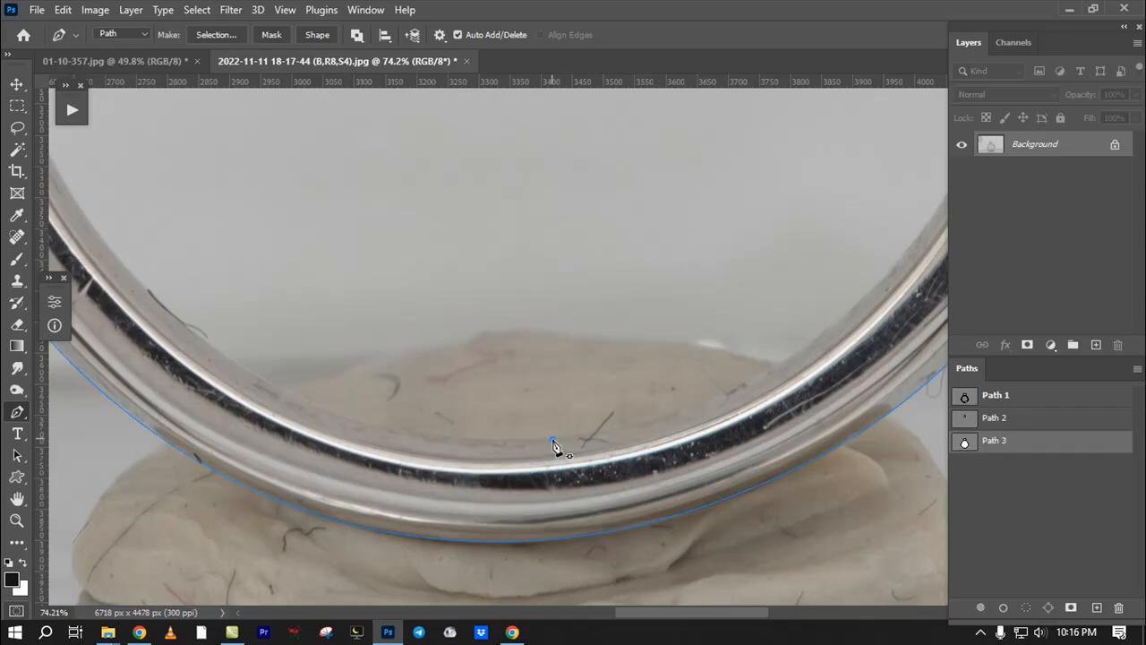
drag(529, 437, 796, 464)
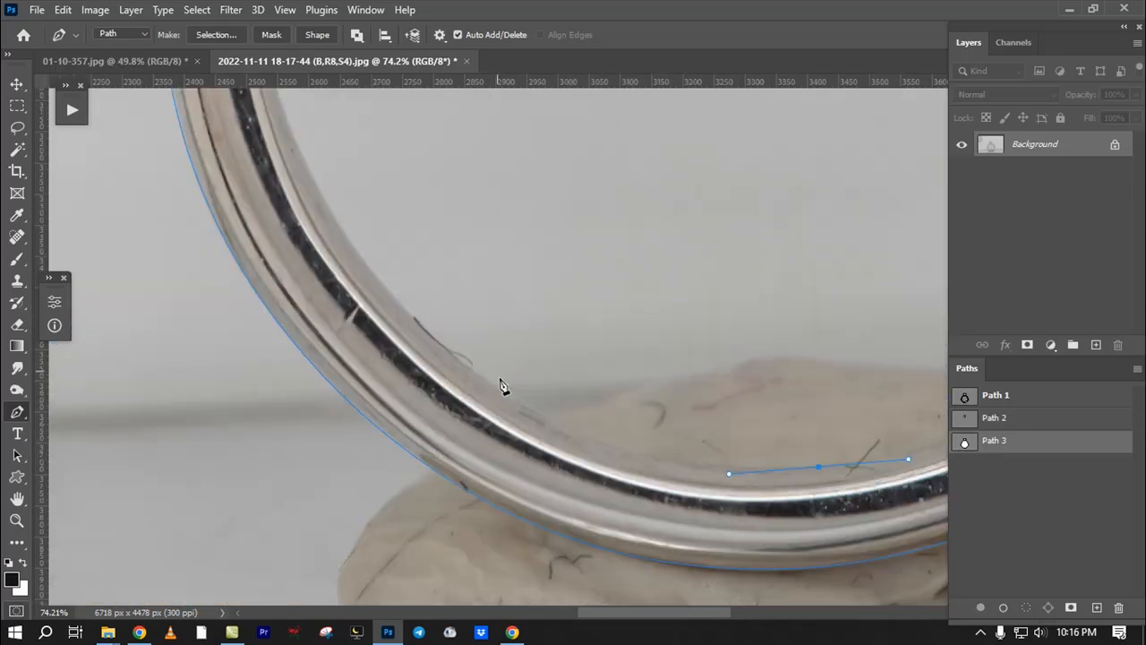
drag(654, 441, 537, 432)
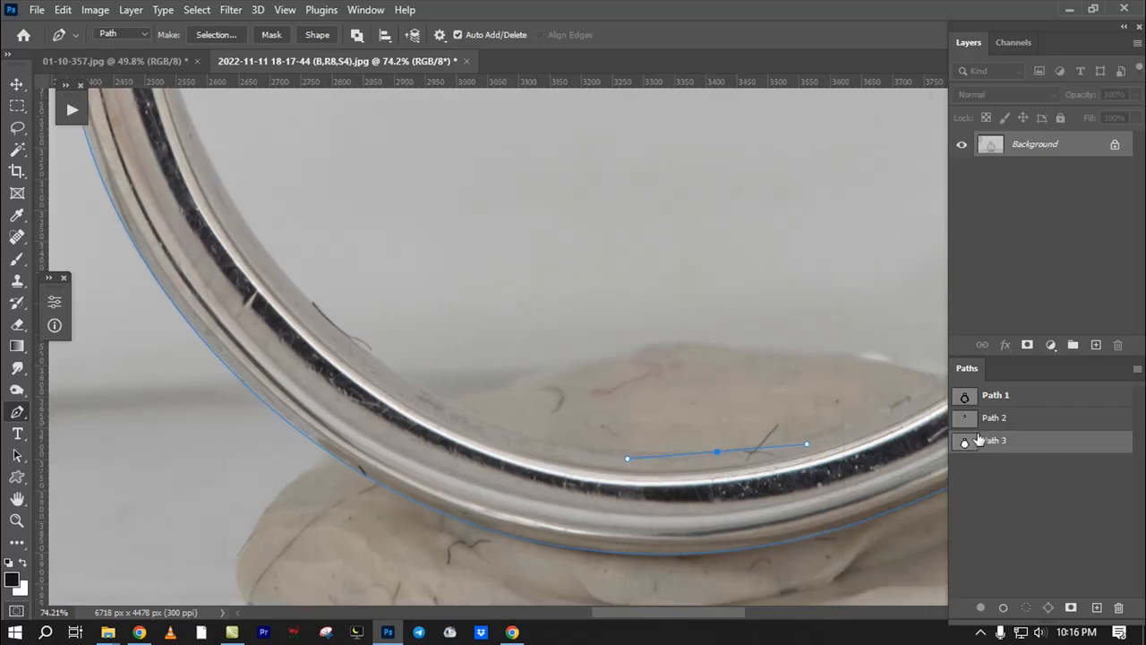
drag(679, 462, 551, 474)
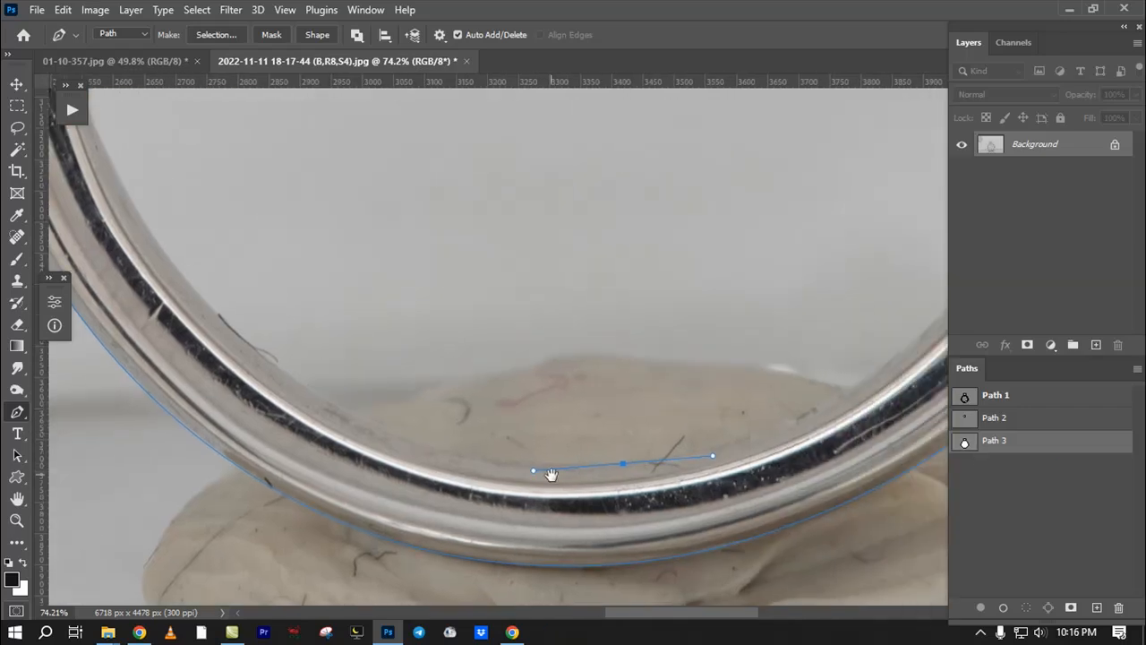
drag(313, 388, 213, 332)
key(ctrl+z)
scroll(583, 506, down, 5)
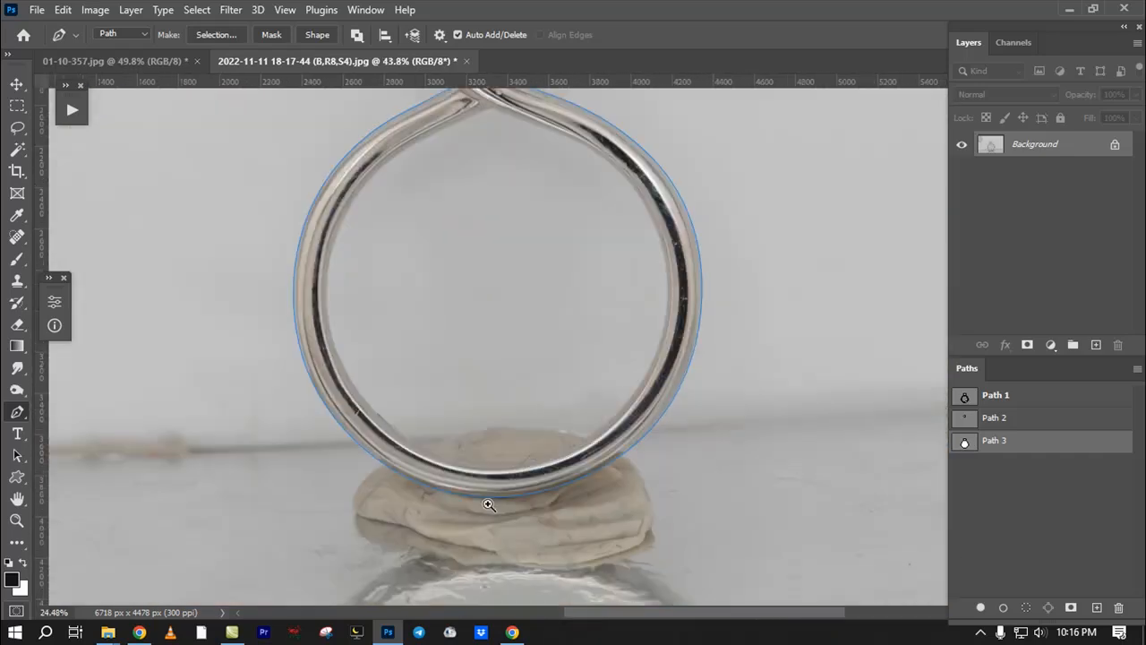
drag(1018, 452, 1119, 607)
Step: Check Path 1's selection of the ring in Quick Mask, clear it, and activate Path 2 around the gemstone
click(993, 405)
key(ctrl+Return)
key(q)
key(q)
key(ctrl+d)
click(969, 420)
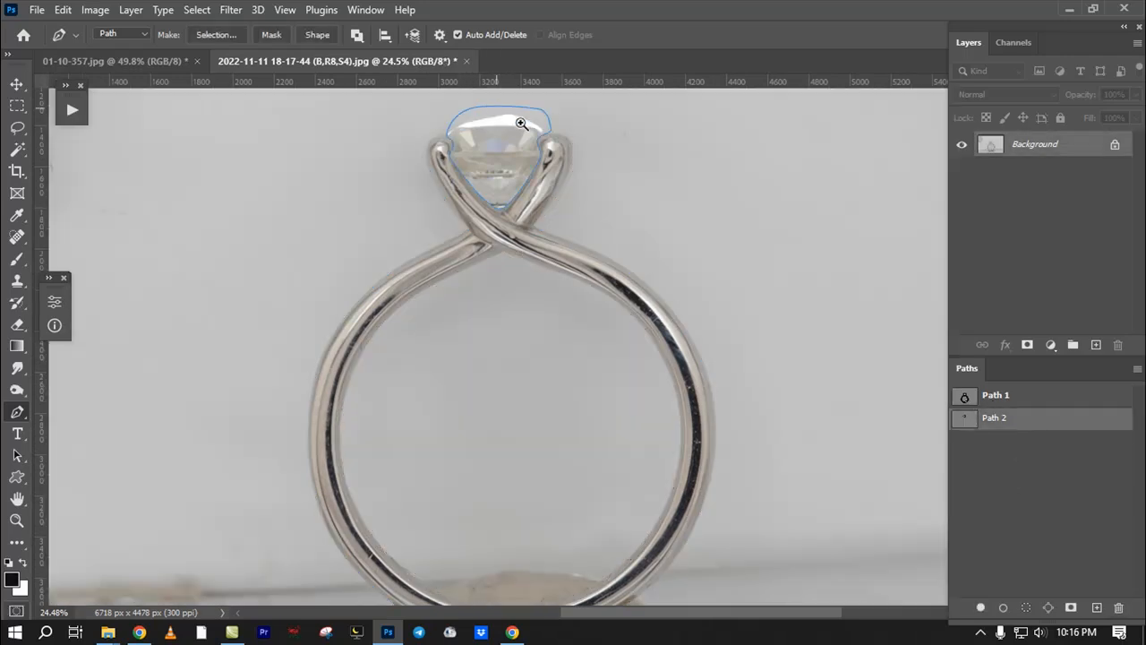
scroll(521, 122, up, 5)
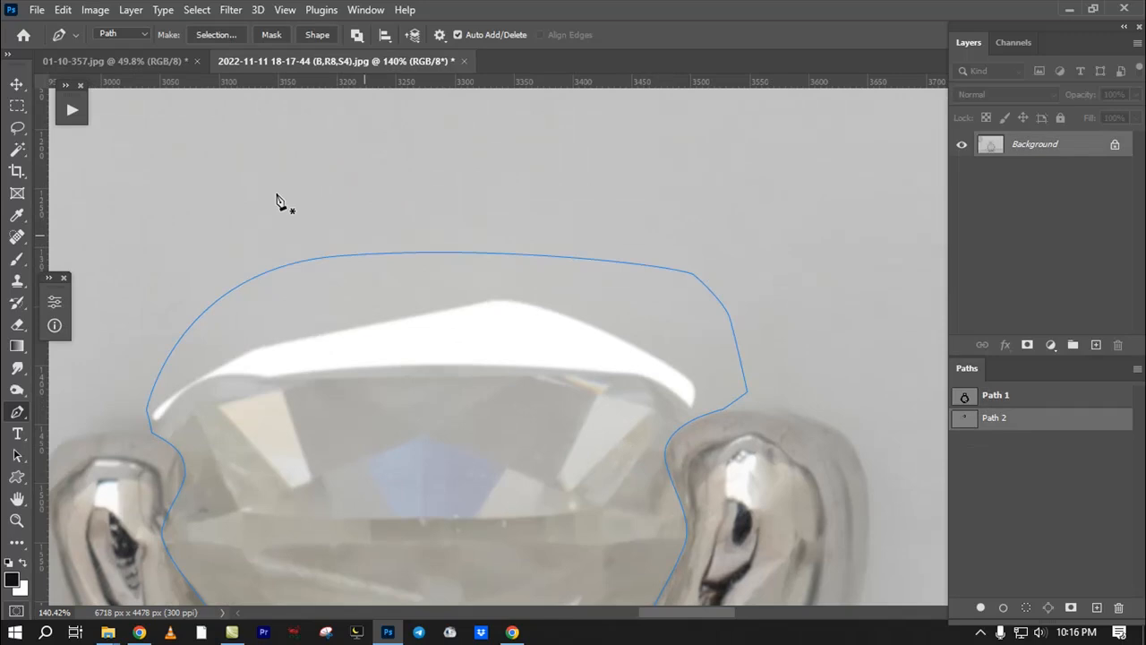
Step: Load Path 1 as a selection, inspect the gemstone and prong area in Quick Mask, clear it, and reactivate Path 2
click(1052, 477)
ctrl+click(968, 400)
key(q)
key(q)
key(ctrl+d)
click(968, 418)
scroll(659, 381, down, 3)
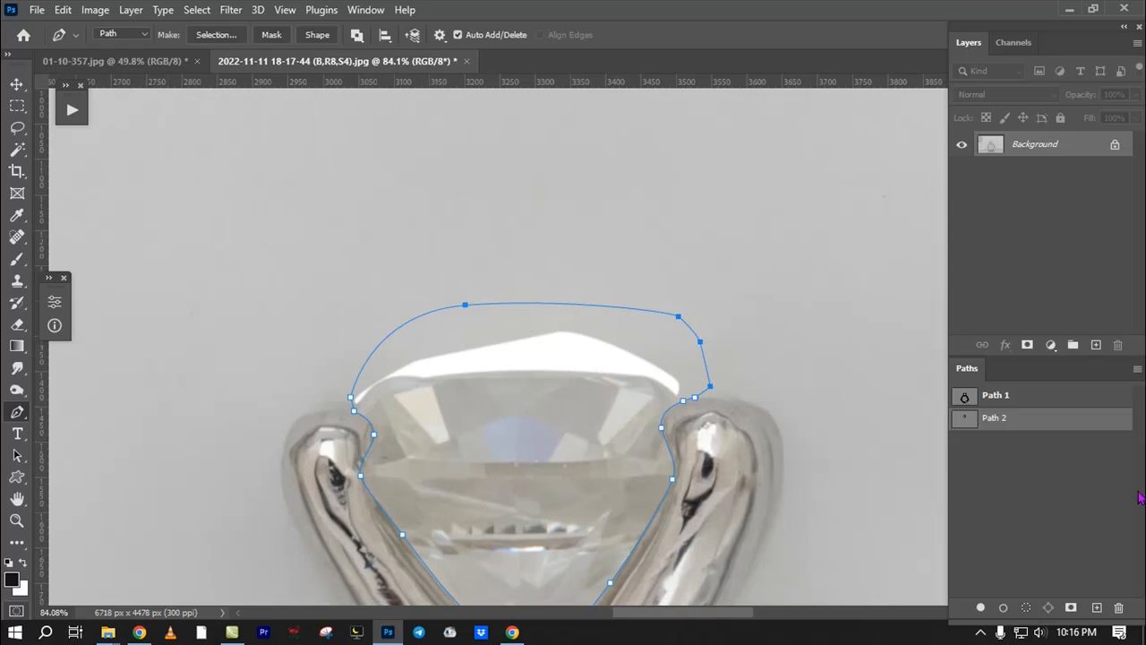
Step: Compare the gemstone and prong edges with Path 2 hidden and shown
click(1039, 499)
scroll(724, 393, down, 3)
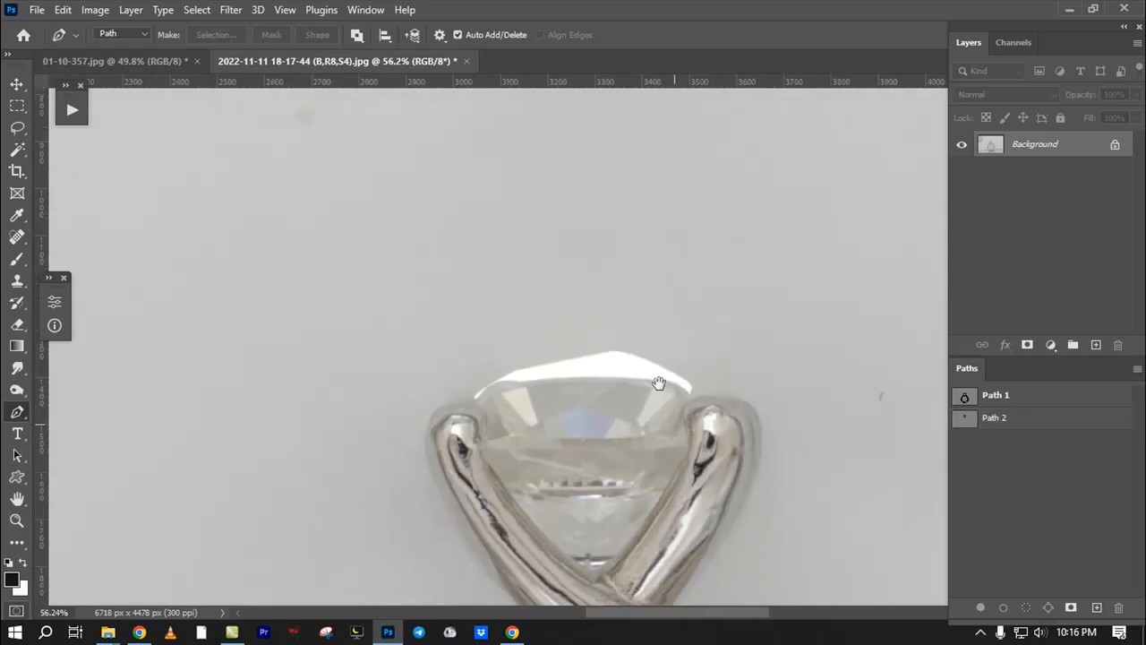
click(996, 421)
scroll(684, 322, up, 3)
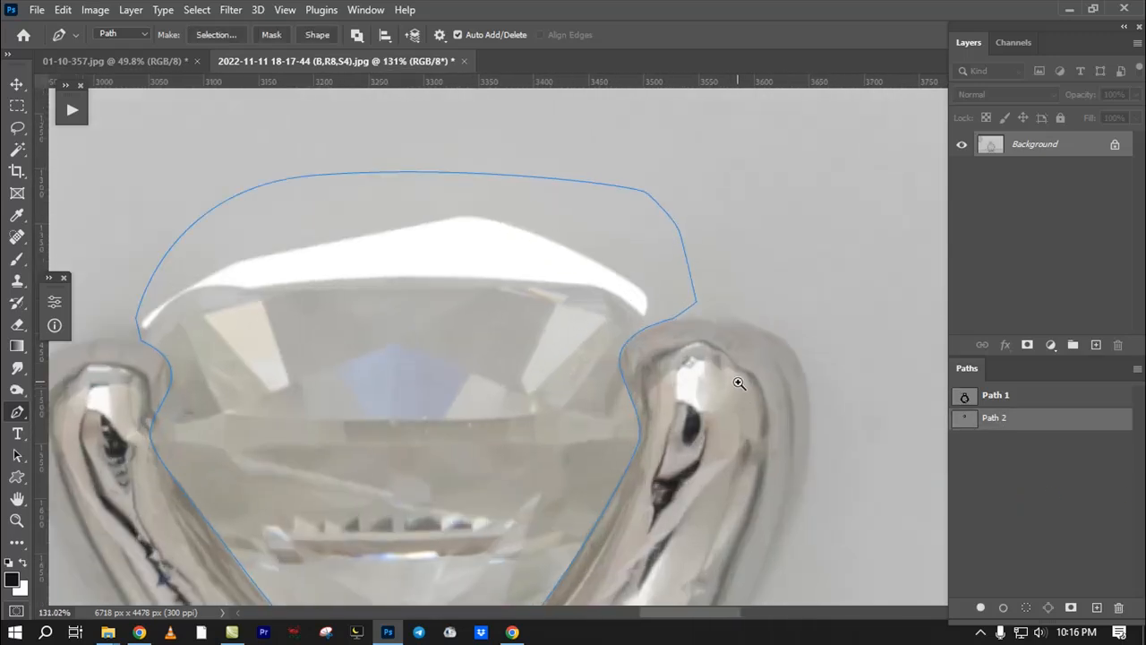
drag(719, 406, 782, 444)
drag(358, 311, 304, 405)
click(1054, 489)
drag(547, 316, 567, 408)
Step: Try a white fill in a freehand lasso selection on the backdrop above the gemstone, and undo it
key(l)
mouse_move(347, 150)
mouse_down()
mouse_move(394, 266)
mouse_move(356, 143)
mouse_move(262, 172)
mouse_up()
drag(322, 261, 353, 266)
key(x)
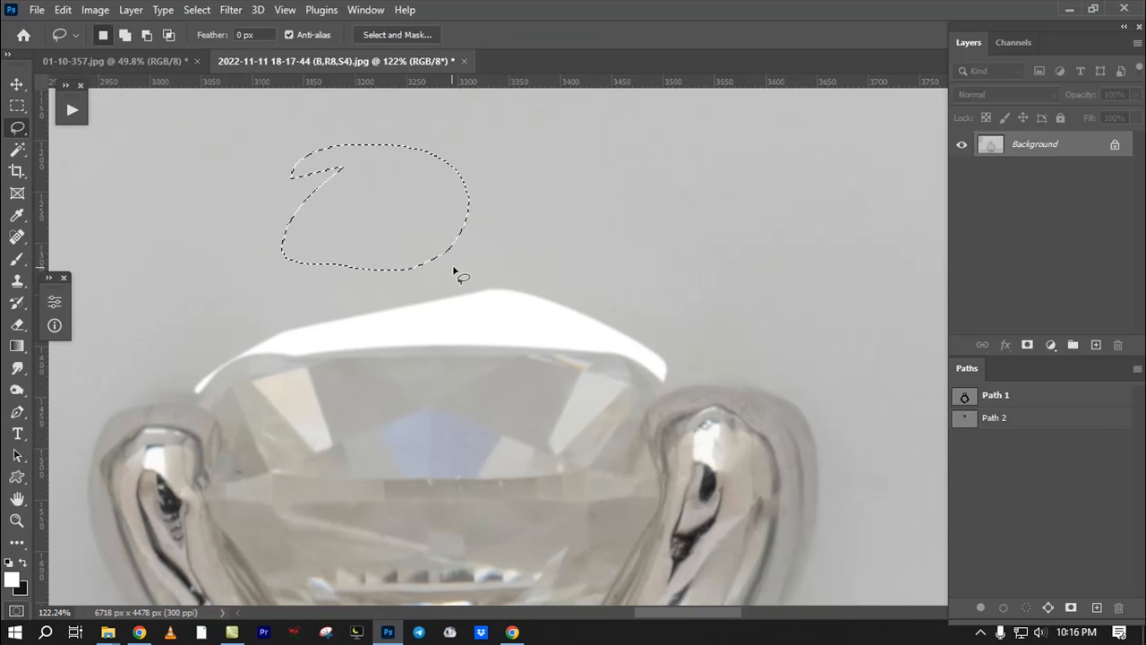
key(alt+BackSpace)
key(ctrl+d)
mouse_move(421, 295)
mouse_down()
mouse_move(387, 318)
mouse_move(469, 302)
mouse_up()
key(ctrl+z)
key(ctrl+z)
drag(568, 315, 598, 334)
drag(338, 339, 392, 337)
key(ctrl+d)
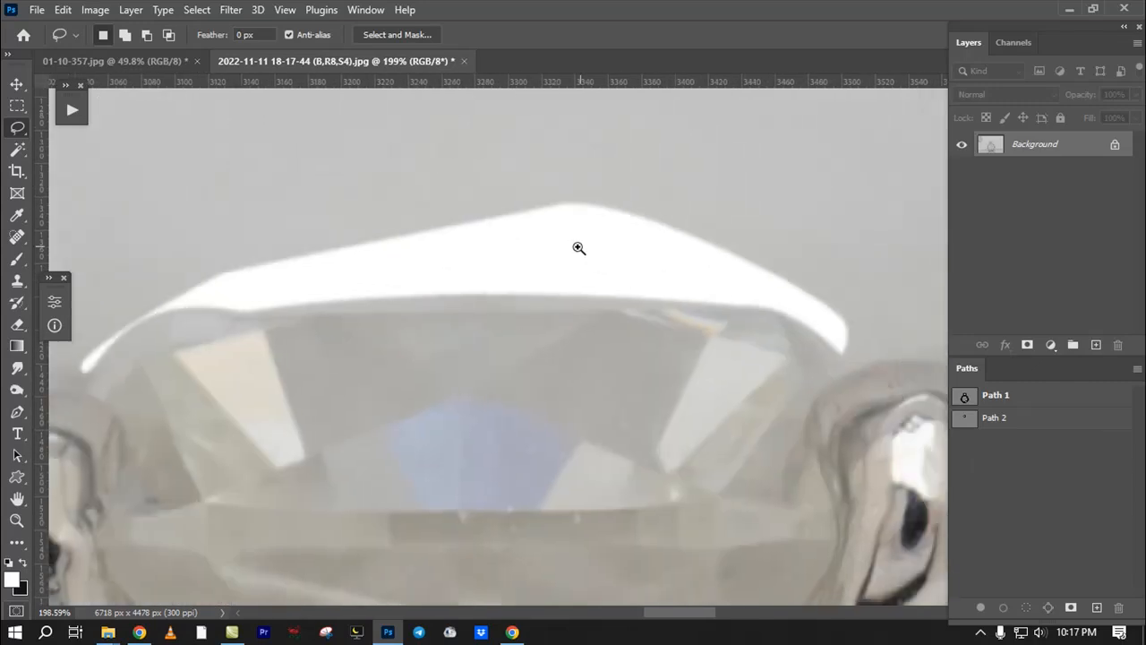
Step: Load Path 1 as a selection and compare the gemstone's top edge in and out of Quick Mask
drag(577, 250, 483, 248)
mouse_move(385, 236)
mouse_down()
mouse_move(308, 310)
mouse_move(675, 234)
mouse_move(395, 274)
mouse_up()
drag(561, 283, 537, 243)
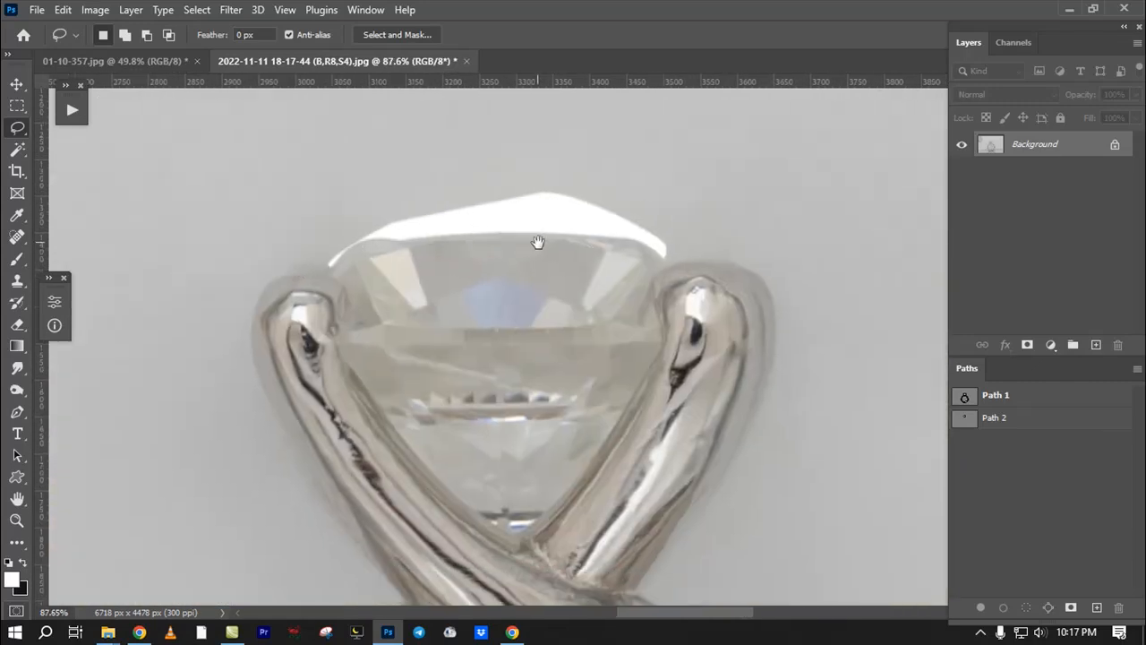
key(p)
key(ctrl+Return)
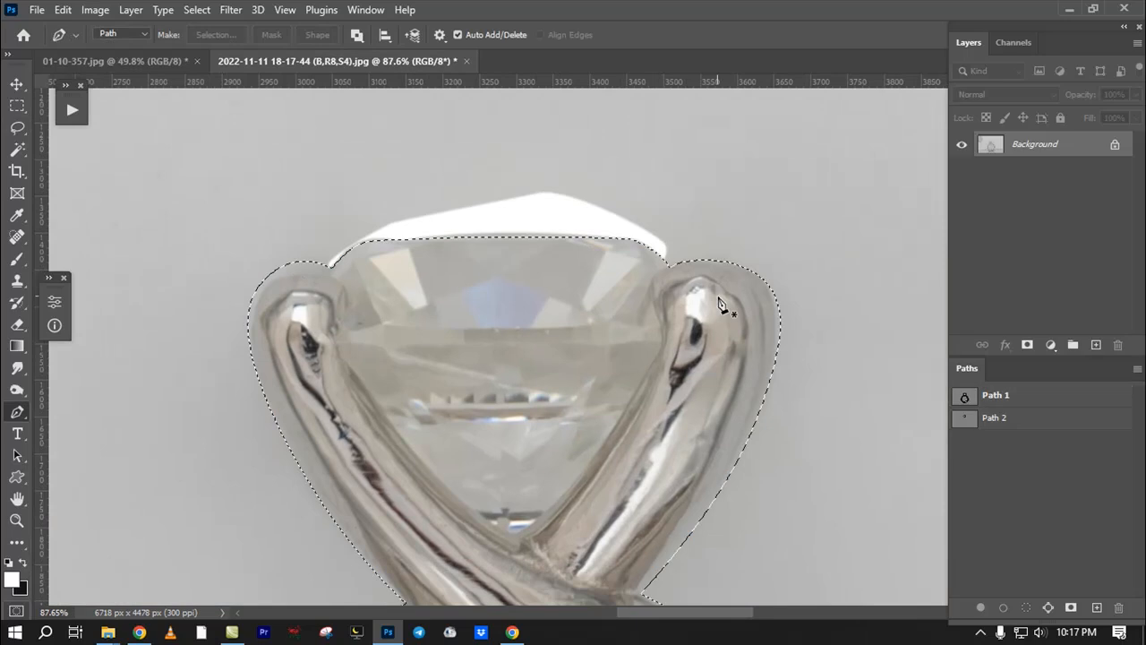
key(q)
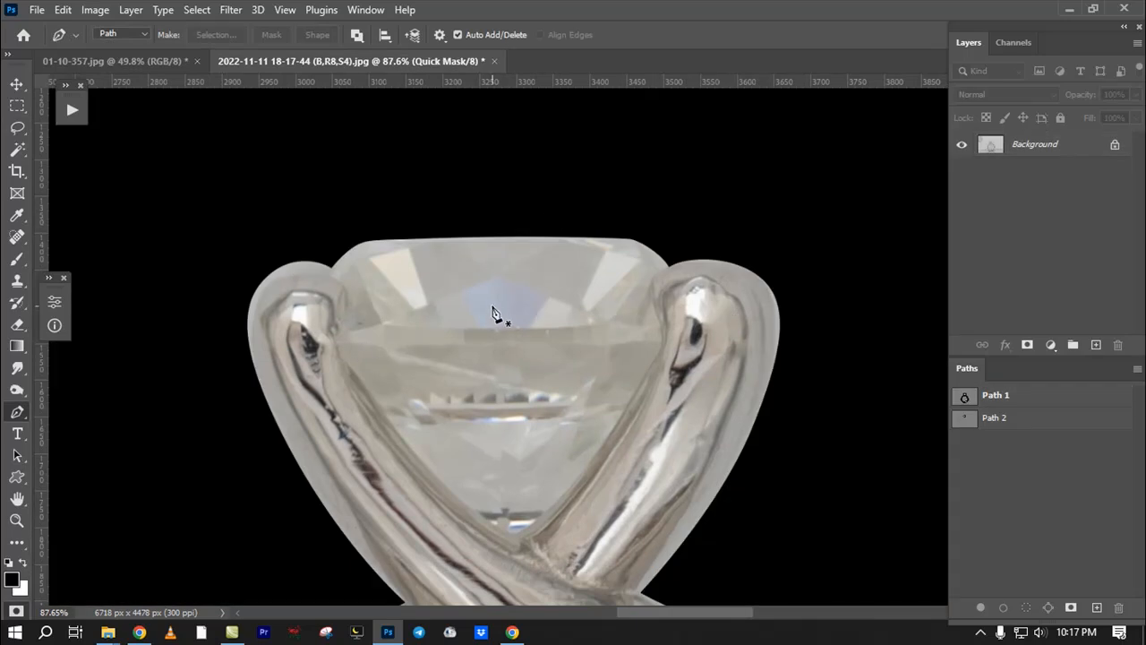
key(q)
drag(568, 243, 705, 283)
key(q)
key(q)
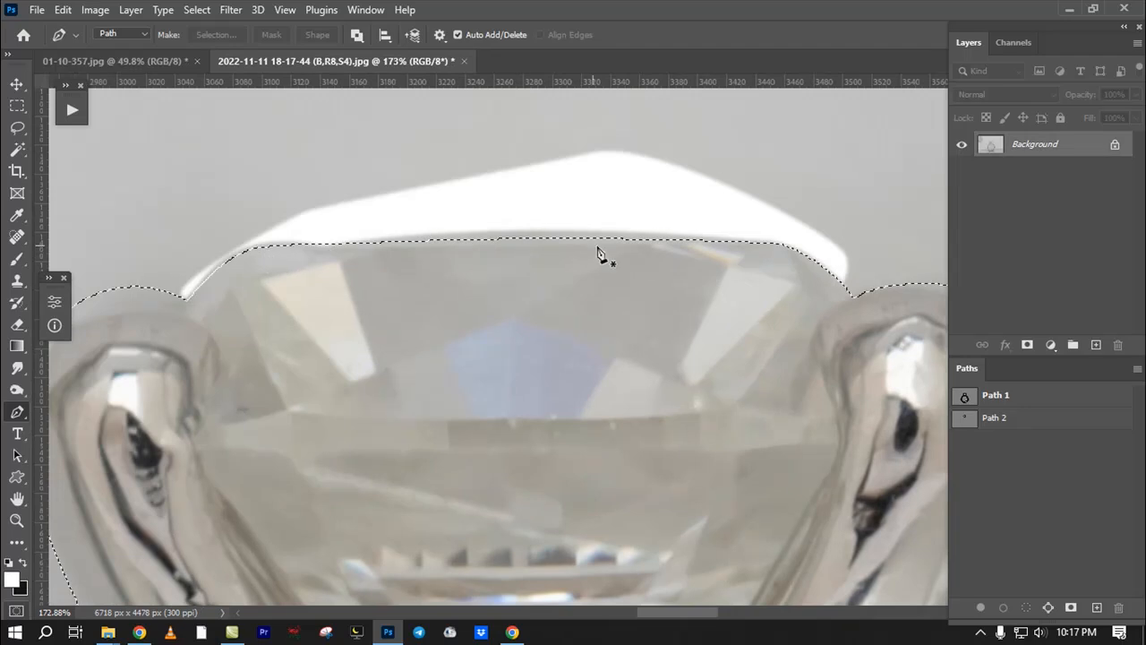
Step: Inspect the cutout from the gemstone down to the band in Quick Mask, and return to the selection
key(q)
drag(627, 265, 450, 222)
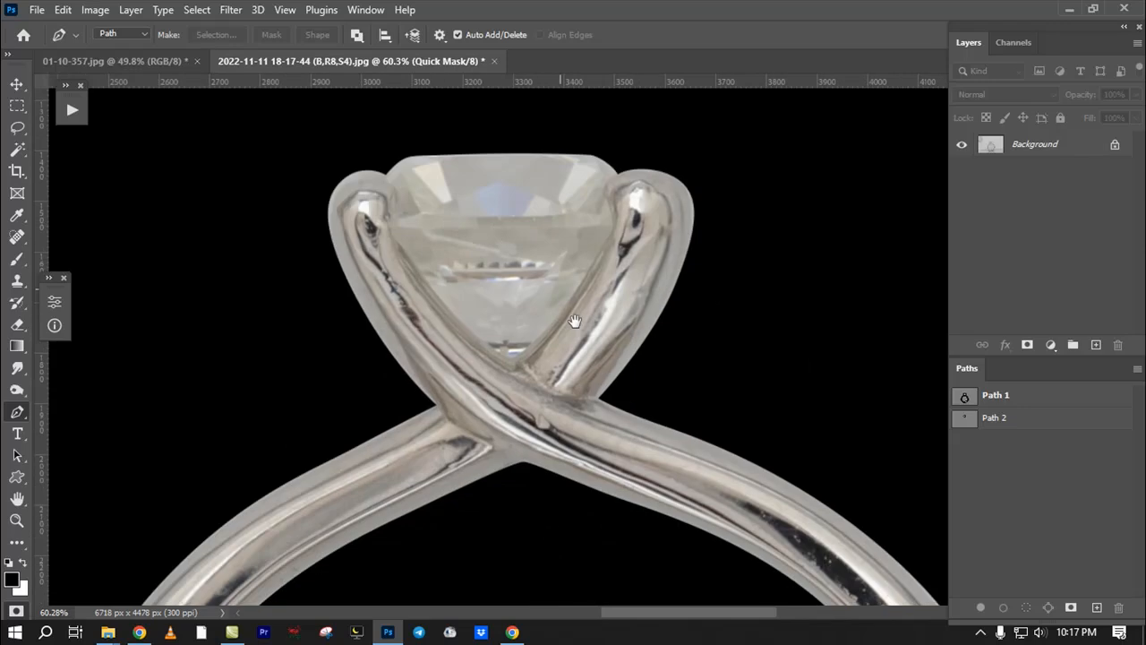
scroll(565, 299, down, 2)
drag(548, 287, 512, 388)
key(q)
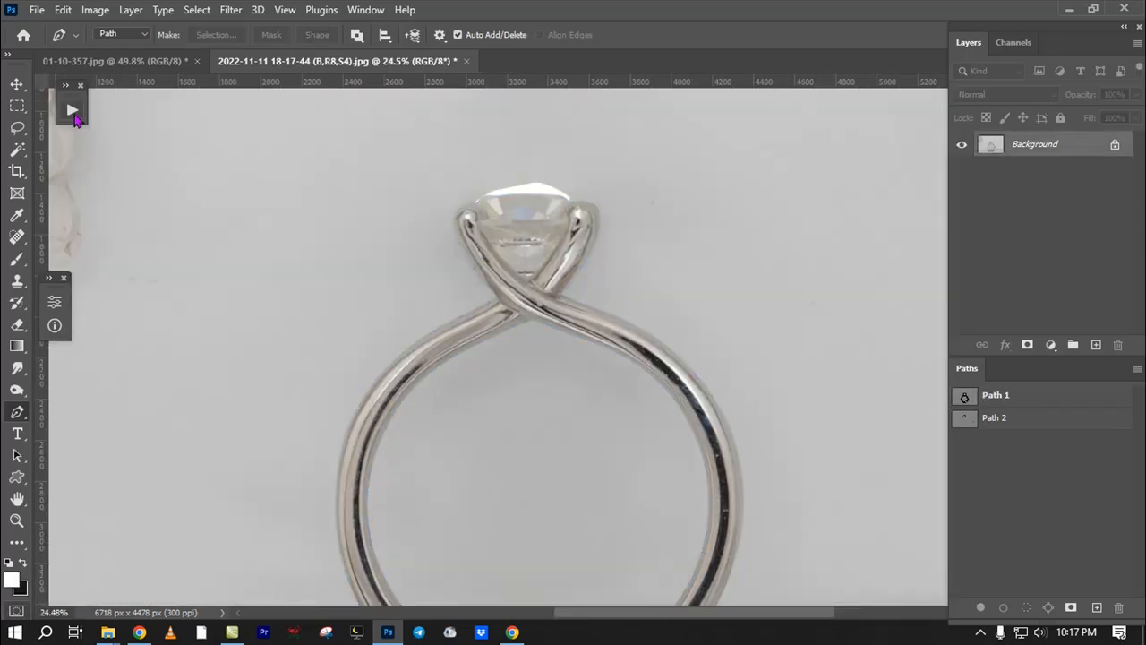
Step: Play the Layer RET + CC action from the All jewelry action set on the ring selection
click(71, 111)
click(212, 145)
drag(189, 107, 142, 107)
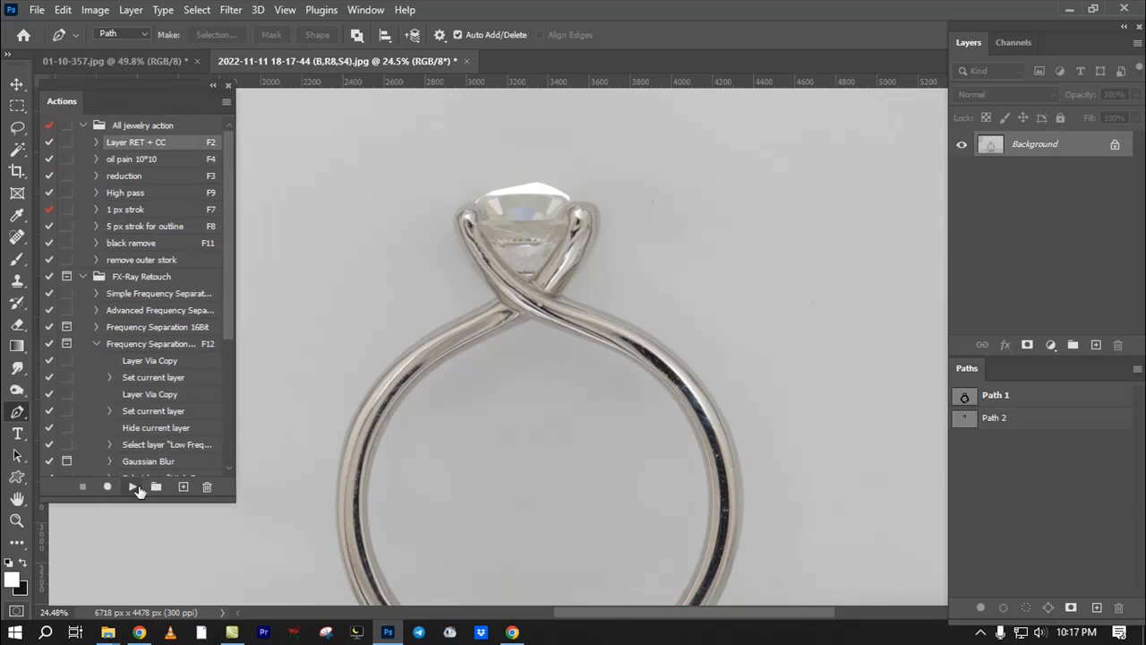
click(132, 488)
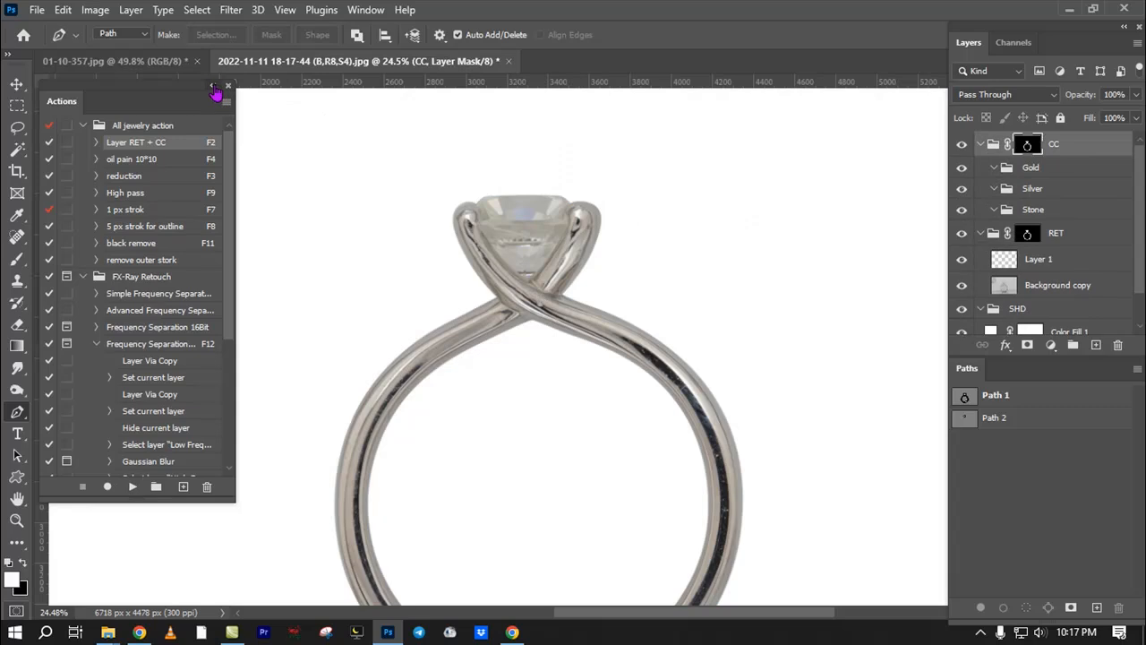
click(213, 87)
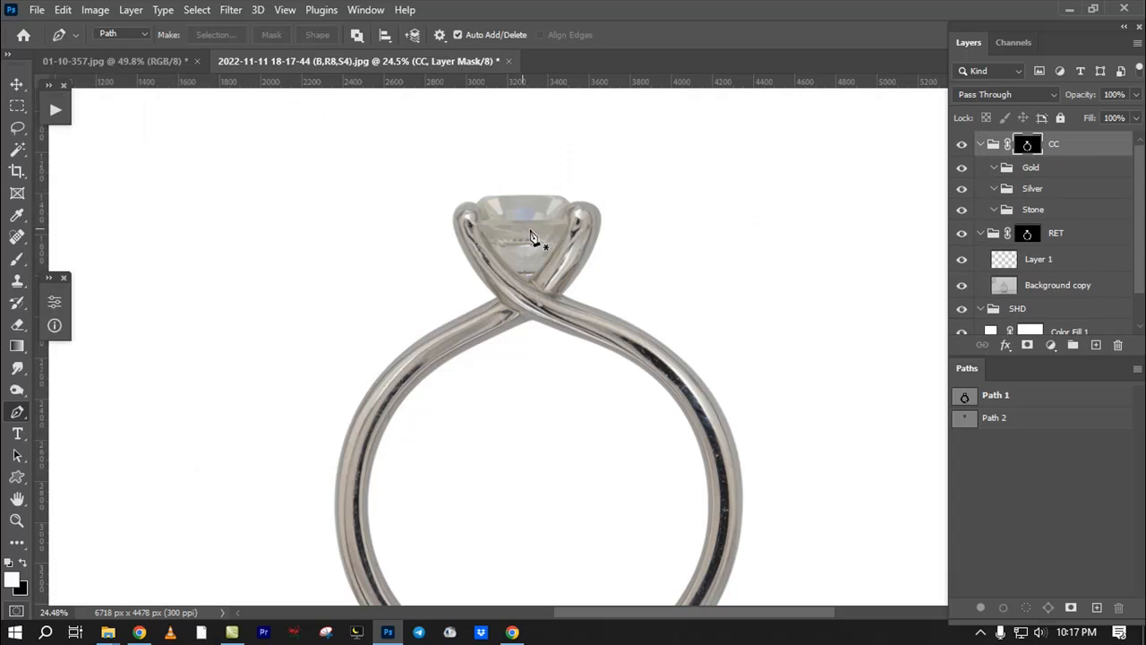
Step: Load Path 2 as a feathered selection and add it as a layer mask to the Stone group
drag(571, 235, 555, 184)
click(974, 424)
scroll(531, 283, up, 4)
key(shift+F6)
key(Return)
click(1033, 208)
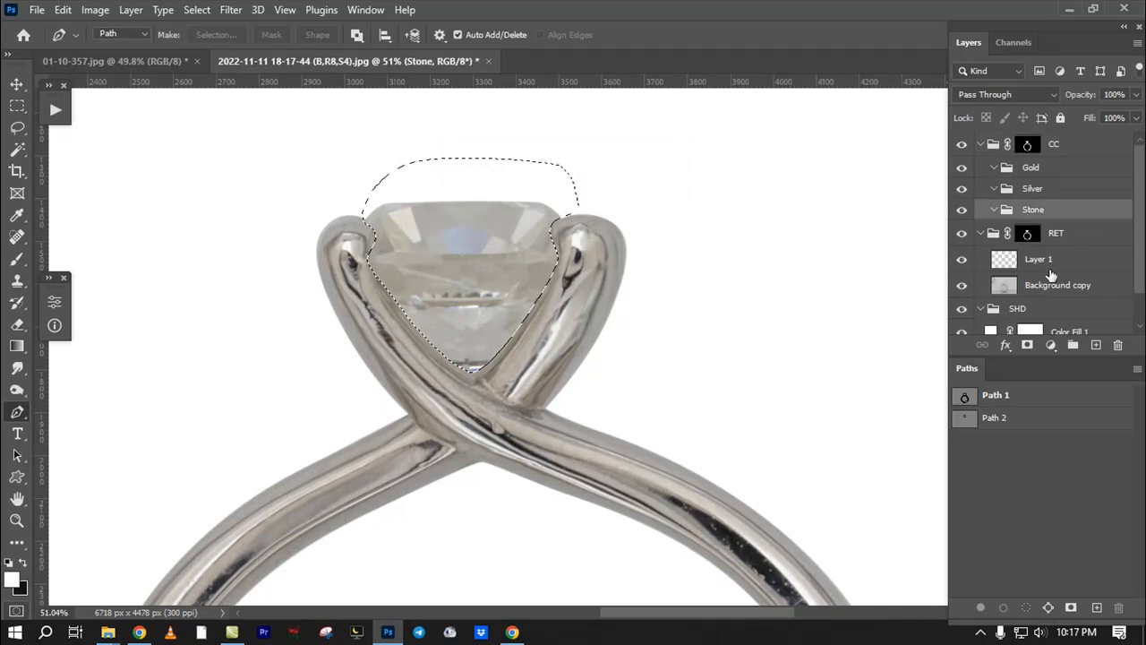
click(1027, 346)
Step: Copy the CC group's ring mask to the Silver group and remove the Gold group
ctrl+click(1028, 146)
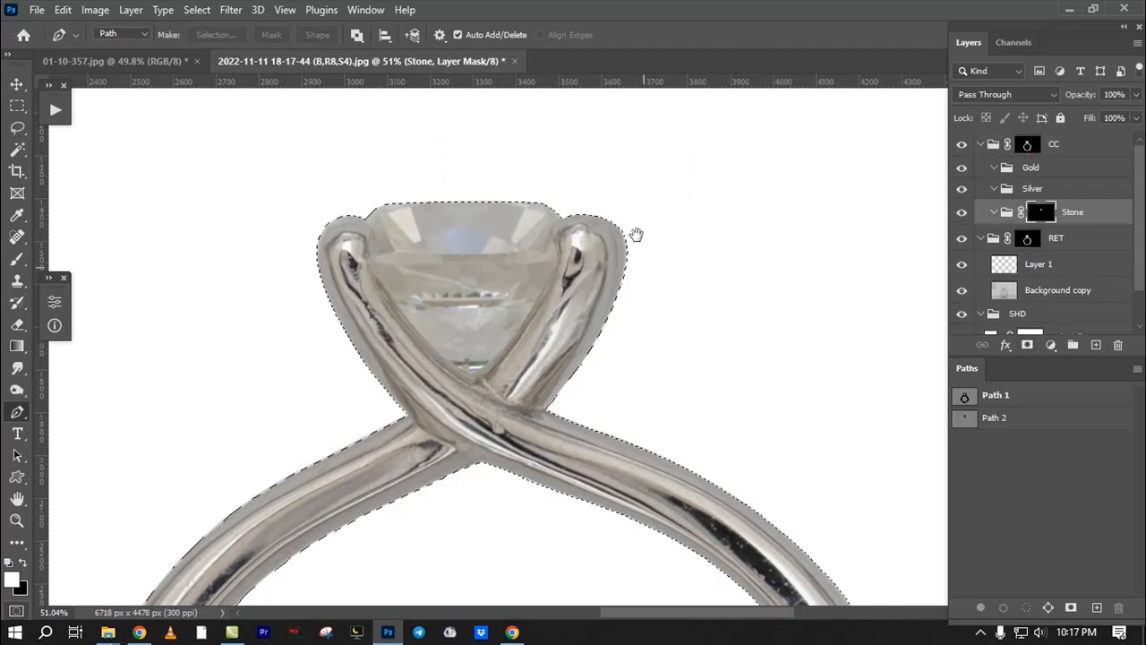
drag(645, 263, 633, 187)
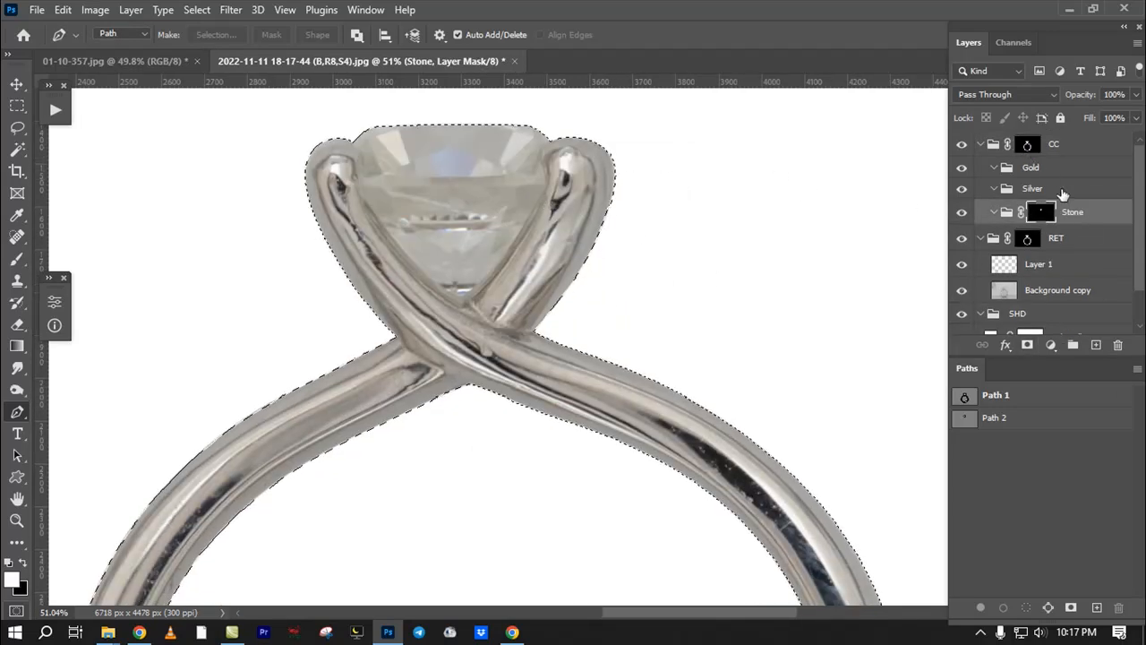
drag(1030, 147, 1037, 189)
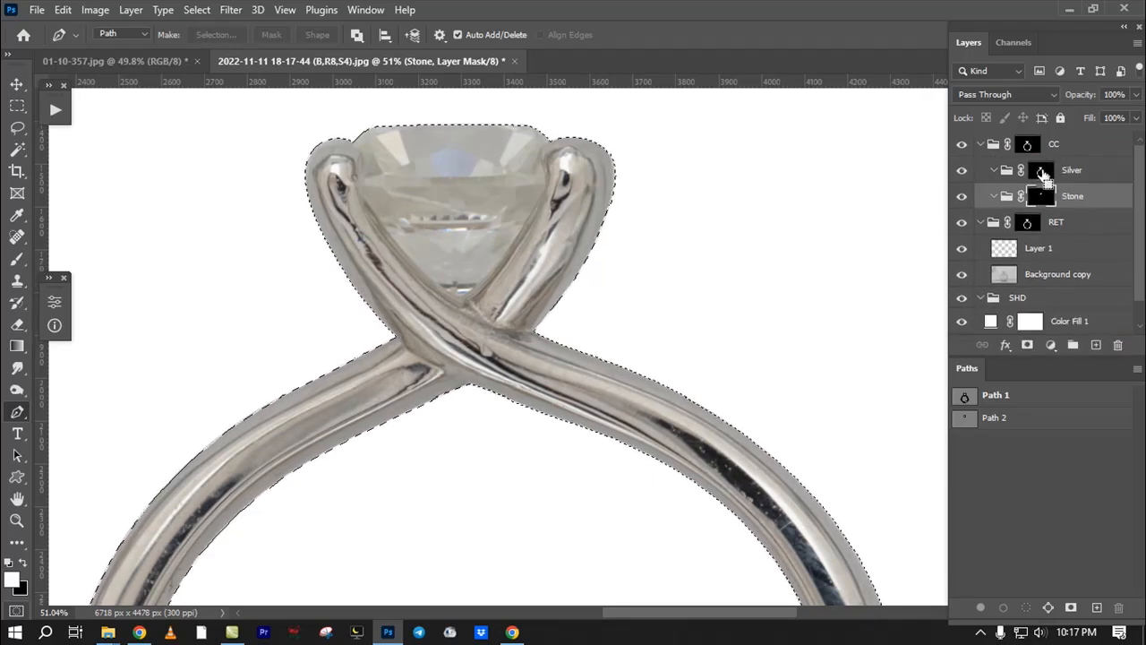
key(q)
drag(410, 287, 446, 301)
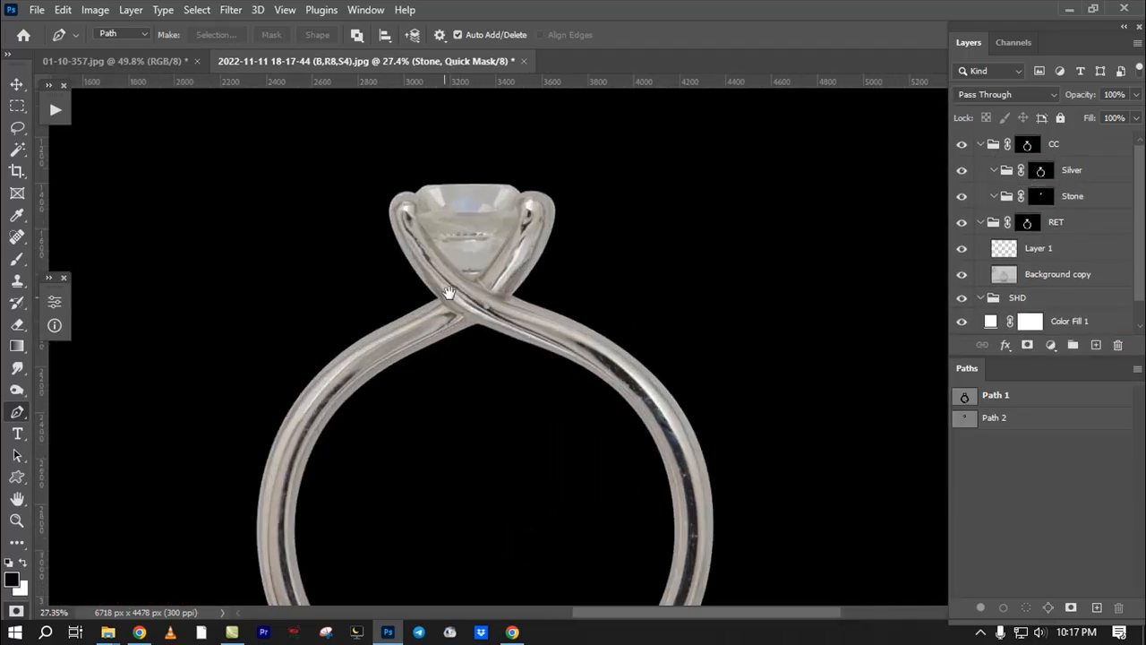
key(q)
Step: Load Path 2 as a selection and clear the gemstone area to black in the Silver group's mask
drag(511, 212, 558, 239)
ctrl+click(961, 418)
alt+click(1041, 170)
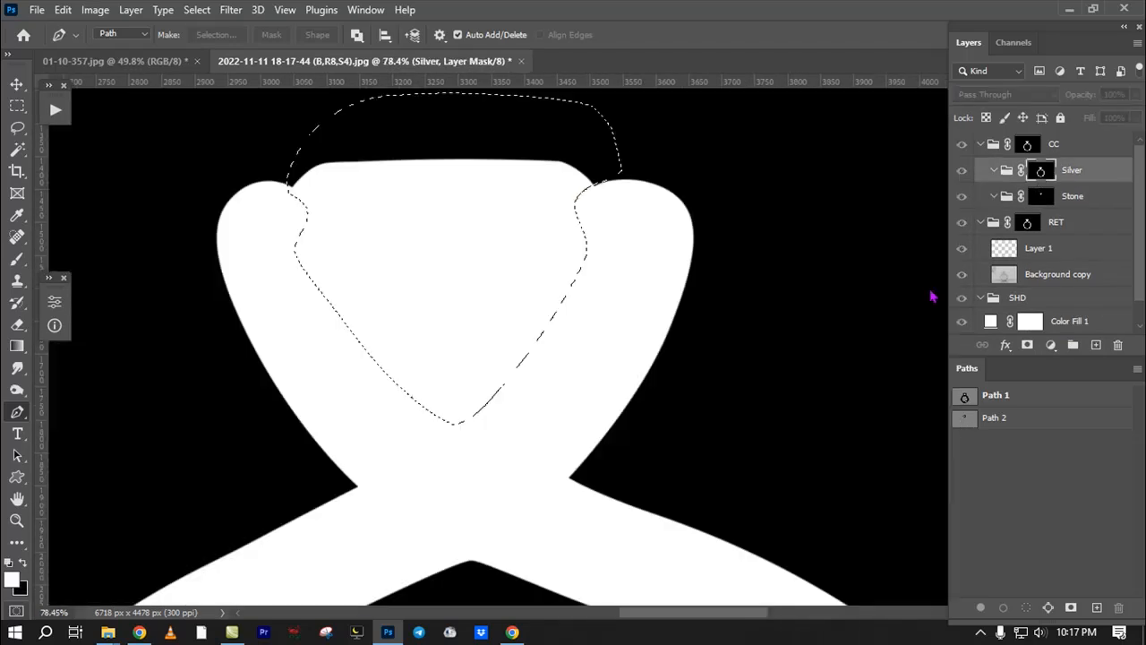
key(Delete)
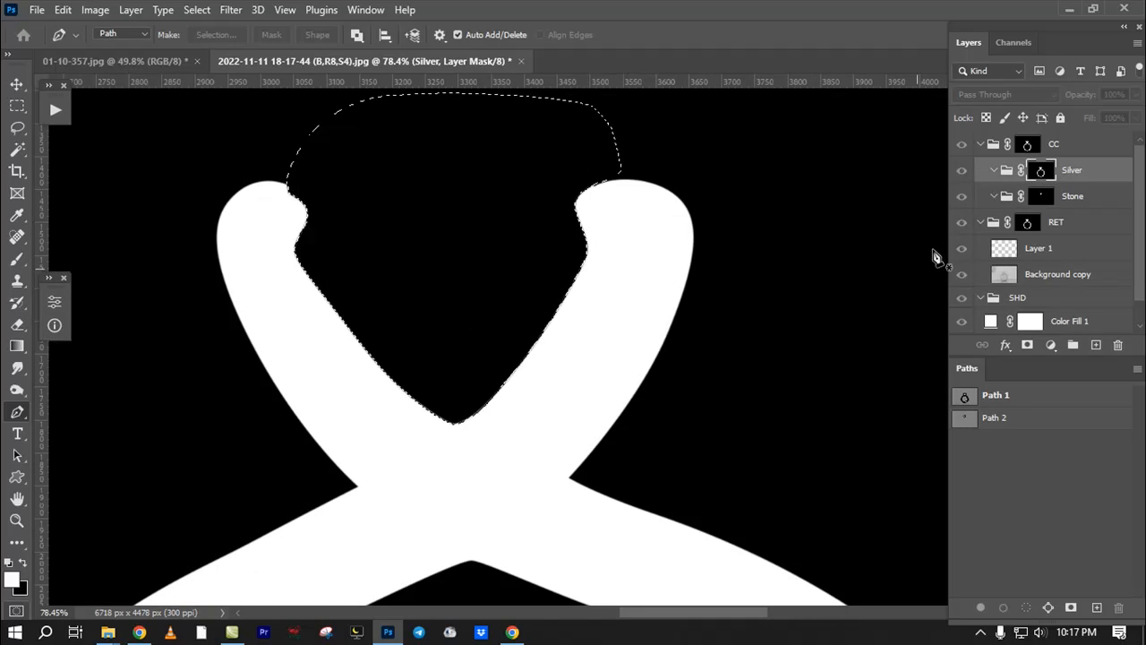
alt+click(1046, 175)
Step: Load the Silver group's mask as a selection and inspect the metal around the band in Quick Mask
ctrl+click(1045, 175)
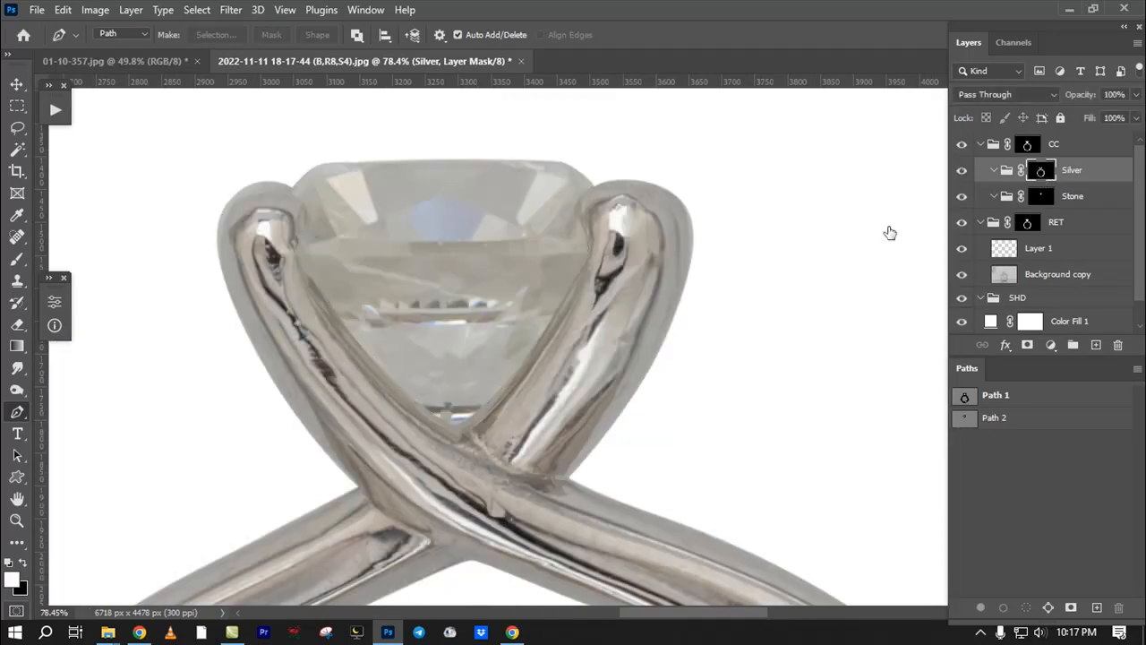
key(q)
drag(544, 295, 471, 394)
drag(511, 479, 449, 265)
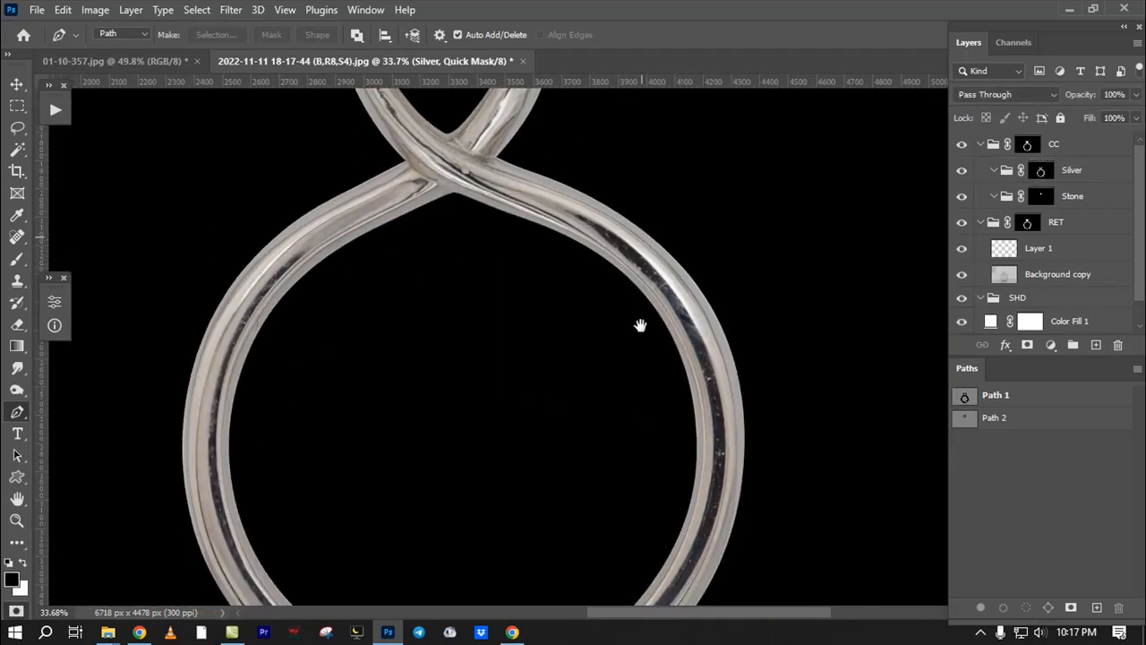
drag(642, 240, 642, 416)
key(q)
Step: Load the Stone group's mask as a selection, check it in Quick Mask, and examine the prongs and band
ctrl+click(1037, 200)
key(q)
key(q)
drag(503, 372, 492, 216)
mouse_move(568, 396)
mouse_down()
mouse_move(573, 278)
mouse_move(610, 162)
mouse_up()
mouse_move(623, 447)
mouse_down()
mouse_move(696, 453)
mouse_move(639, 457)
mouse_up()
drag(640, 457, 638, 564)
drag(617, 371, 608, 461)
drag(567, 300, 558, 375)
mouse_move(438, 110)
mouse_down()
mouse_move(455, 243)
mouse_move(504, 229)
mouse_up()
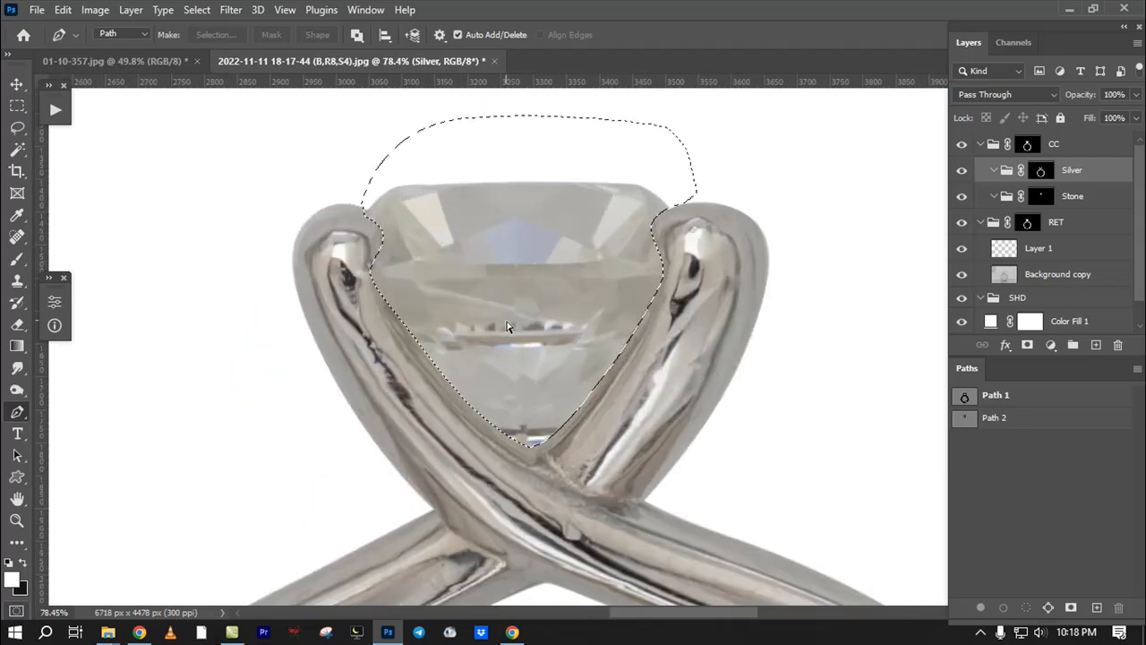
drag(530, 380, 445, 309)
Step: On Layer 1, remove the small white specks along the gemstone's horizontal facet edge with the Spot Healing Brush
click(1056, 251)
drag(477, 174, 515, 285)
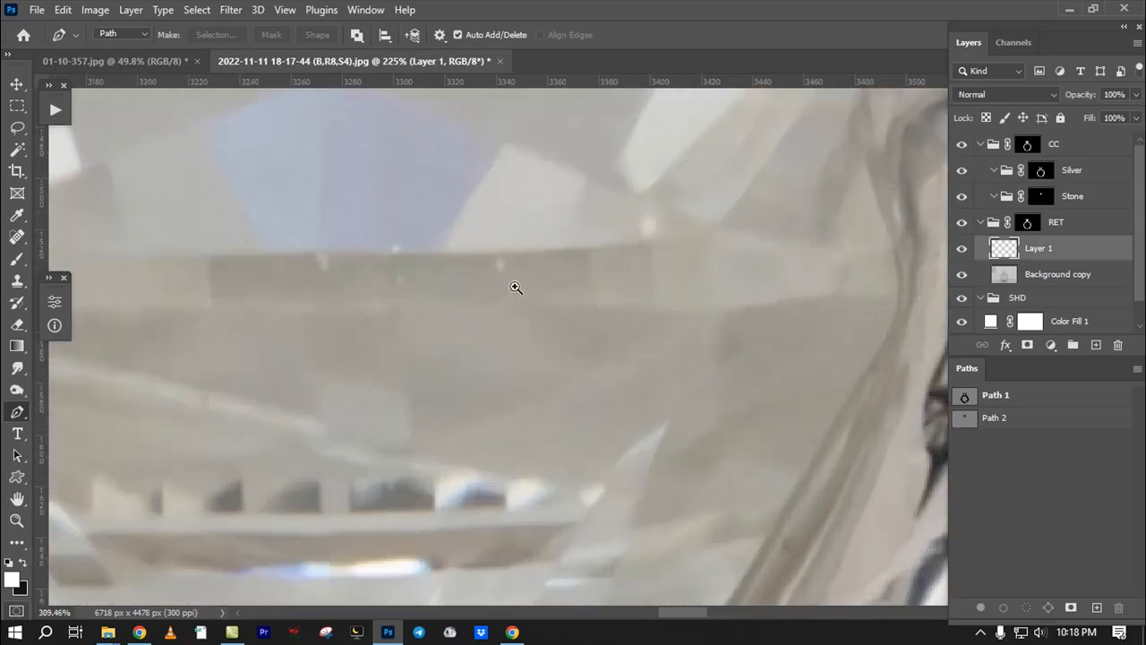
click(16, 238)
right_click(20, 243)
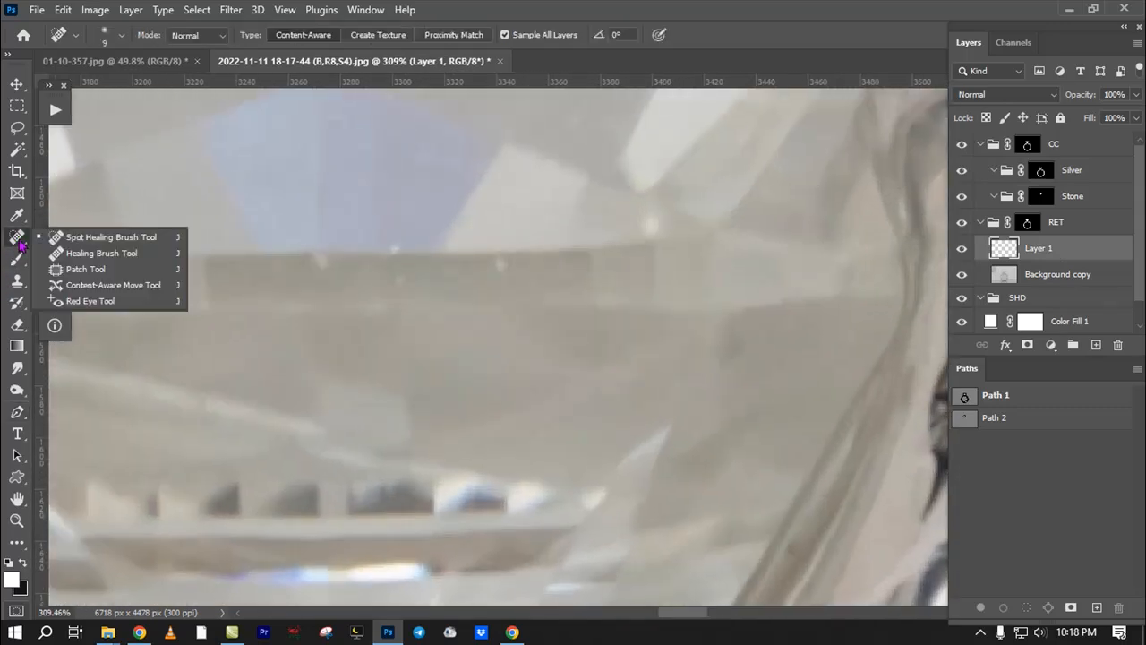
click(517, 277)
mouse_move(495, 268)
mouse_down()
mouse_move(506, 265)
mouse_move(492, 261)
mouse_up()
alt+right_click(420, 270)
drag(415, 253, 393, 249)
drag(320, 258, 328, 261)
drag(456, 250, 478, 345)
alt+right_click(476, 337)
drag(450, 288, 438, 282)
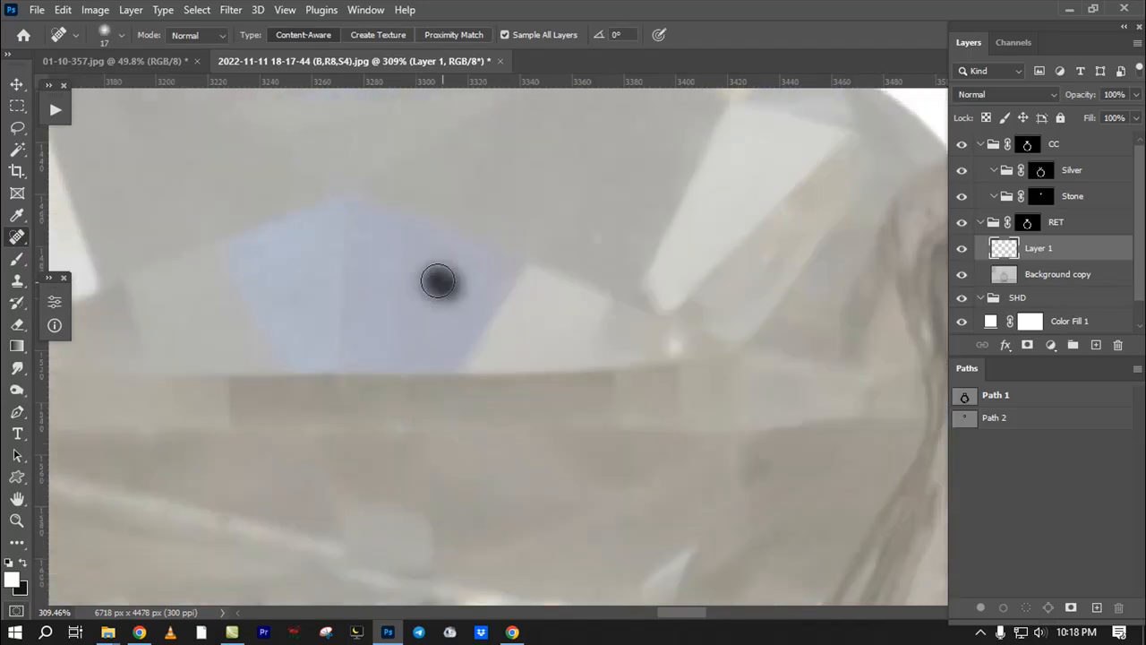
Step: Heal the remaining specks and blemishes across the gemstone's upper and lower facets
drag(594, 237, 500, 415)
drag(560, 391, 932, 255)
drag(444, 384, 400, 394)
drag(383, 455, 386, 269)
mouse_move(315, 195)
mouse_down()
mouse_move(338, 219)
mouse_move(343, 246)
mouse_move(170, 107)
mouse_up()
click(317, 203)
click(316, 127)
drag(383, 300, 364, 305)
drag(407, 399, 432, 396)
click(422, 349)
drag(586, 359, 548, 389)
mouse_move(498, 460)
mouse_down()
mouse_move(501, 328)
mouse_move(458, 368)
mouse_up()
Step: Use the Clone Stamp to repair the break in the dark band near the gemstone's lower tip
right_click(473, 409)
mouse_move(417, 401)
mouse_down()
mouse_move(466, 411)
mouse_move(317, 410)
mouse_move(478, 422)
mouse_move(500, 382)
mouse_move(535, 381)
mouse_up()
key(s)
right_click(536, 382)
alt+click(498, 377)
click(443, 380)
drag(450, 358, 429, 358)
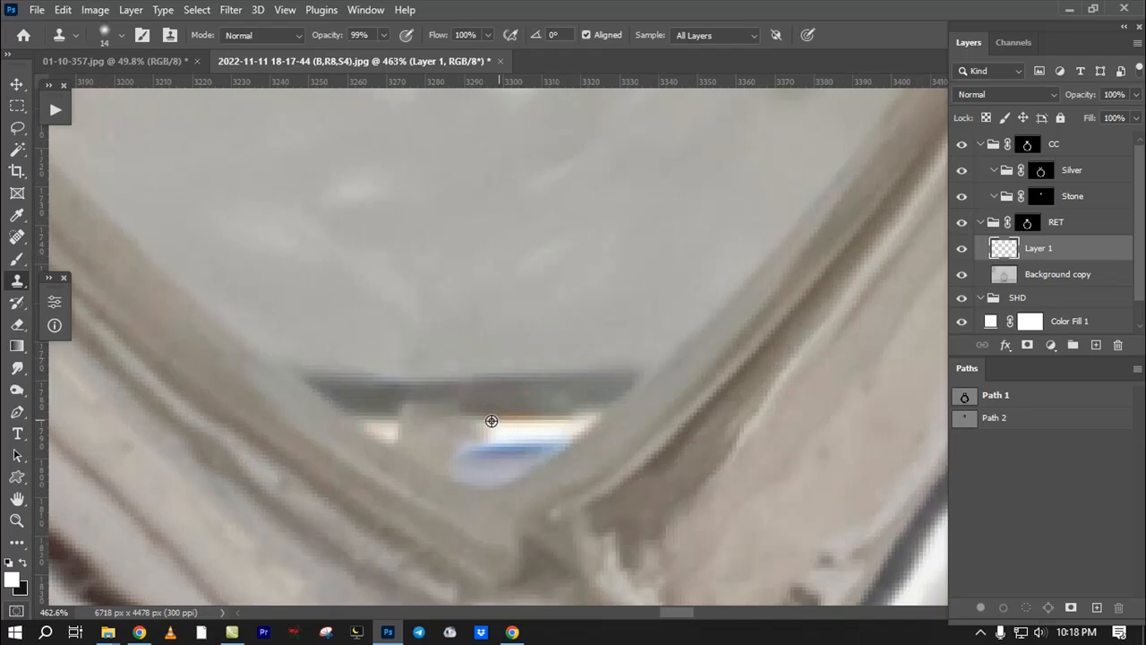
Step: Clone the bright white and blue strips across the gap below the dark band at the gemstone's tip
alt+click(500, 421)
click(471, 421)
mouse_move(471, 421)
mouse_down()
mouse_move(468, 433)
mouse_move(405, 417)
mouse_up()
alt+right_click(440, 435)
click(450, 451)
click(448, 453)
click(426, 451)
drag(426, 452, 463, 450)
alt+right_click(467, 452)
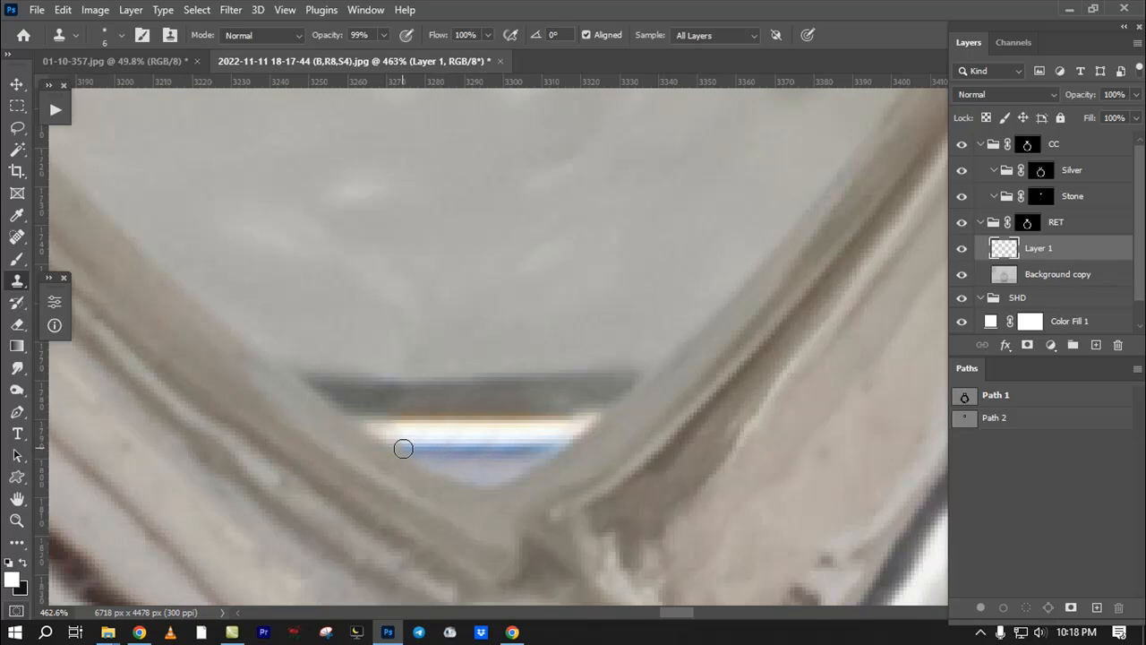
mouse_move(360, 441)
mouse_down()
mouse_move(292, 448)
mouse_move(365, 445)
mouse_up()
Step: Even out the dark band's tone and straighten its upper edge near the left prong with a small Clone Stamp
alt+right_click(458, 409)
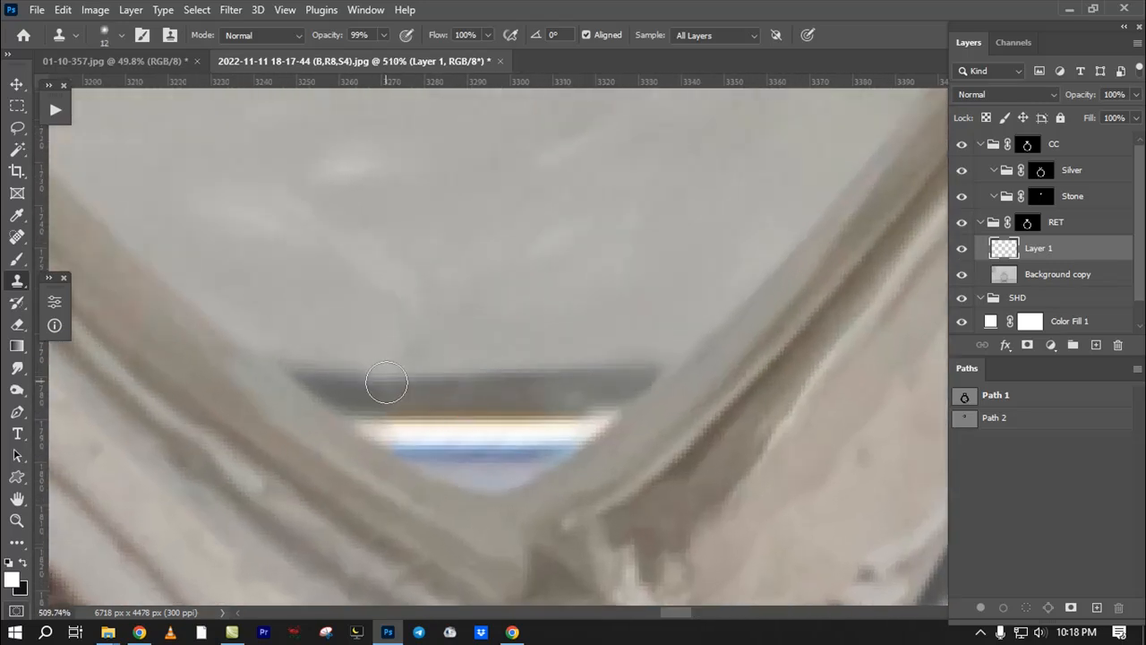
mouse_move(381, 383)
mouse_down()
mouse_move(340, 378)
mouse_move(312, 356)
mouse_move(400, 350)
mouse_up()
scroll(404, 388, up, 1)
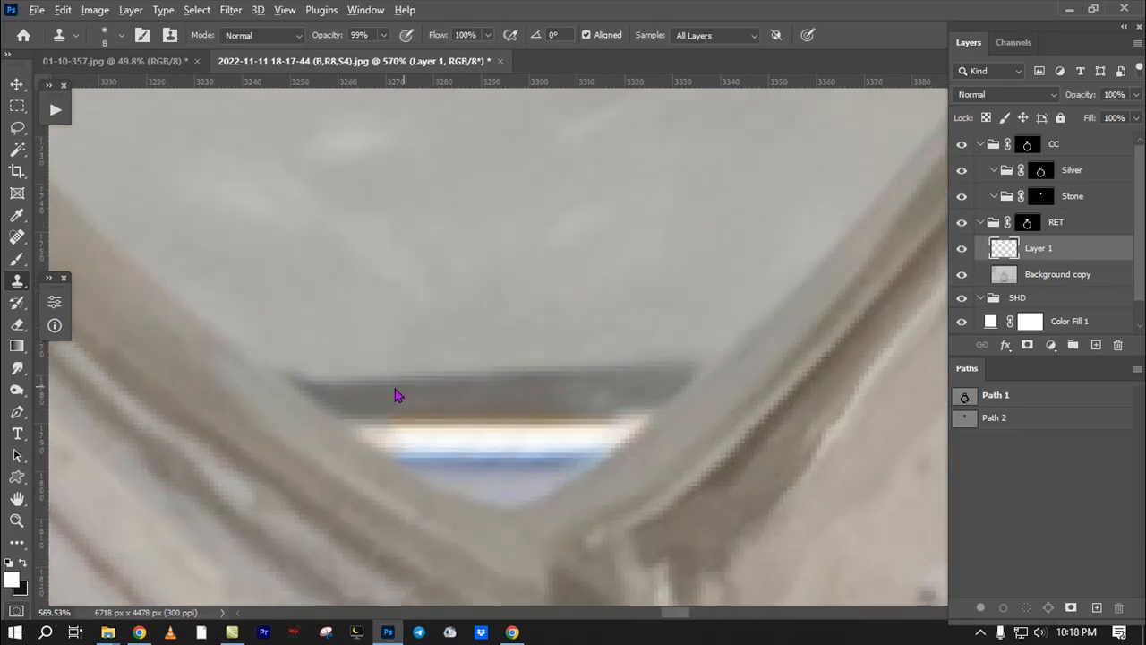
drag(328, 386, 442, 389)
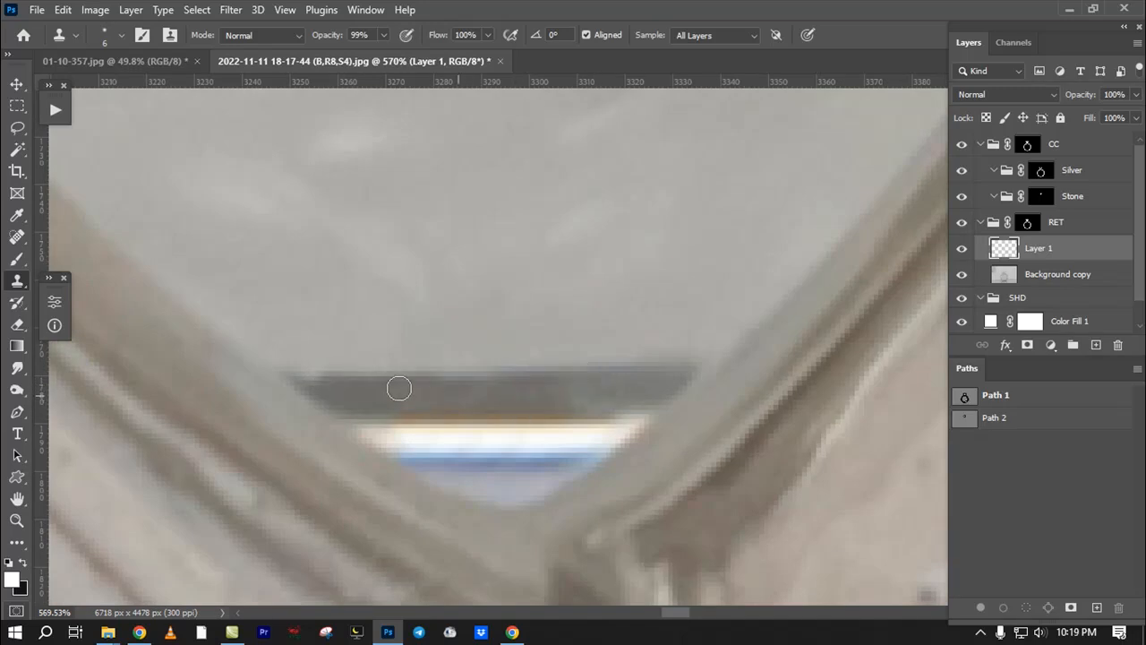
drag(500, 390, 373, 441)
drag(574, 377, 663, 388)
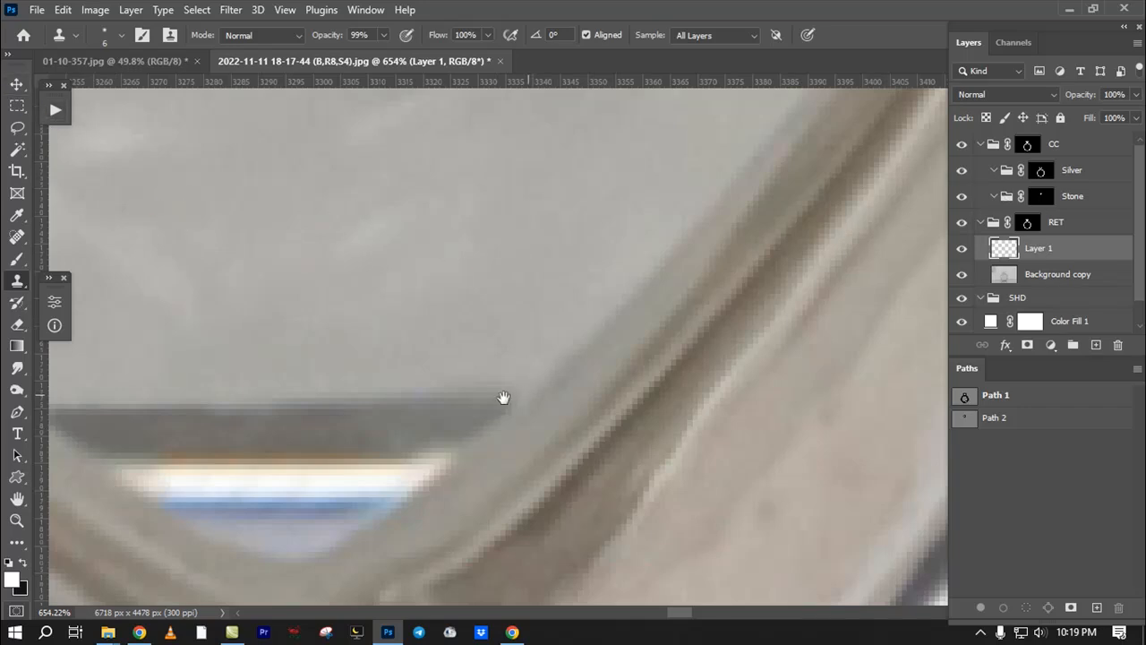
Step: Clean up the dark band's edges toward the right prong with a 4 px Clone Stamp
mouse_move(496, 398)
mouse_down()
mouse_move(507, 397)
mouse_move(390, 385)
mouse_move(175, 425)
mouse_up()
drag(387, 401, 453, 387)
scroll(449, 450, up, 2)
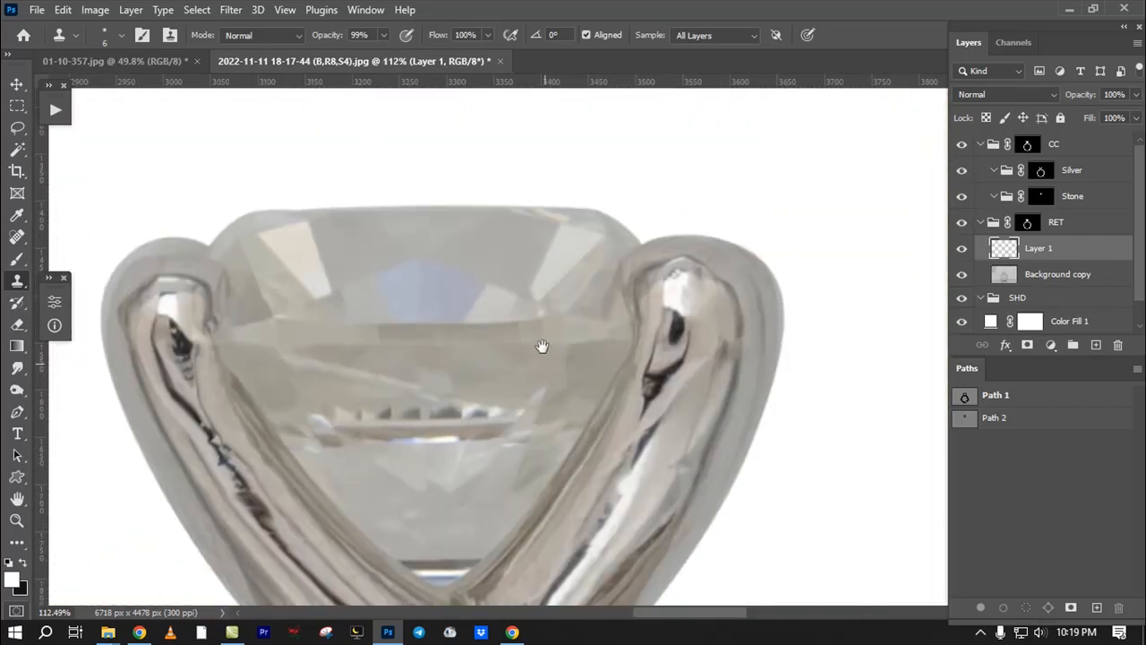
scroll(518, 326, down, 2)
drag(515, 401, 573, 399)
drag(446, 387, 558, 401)
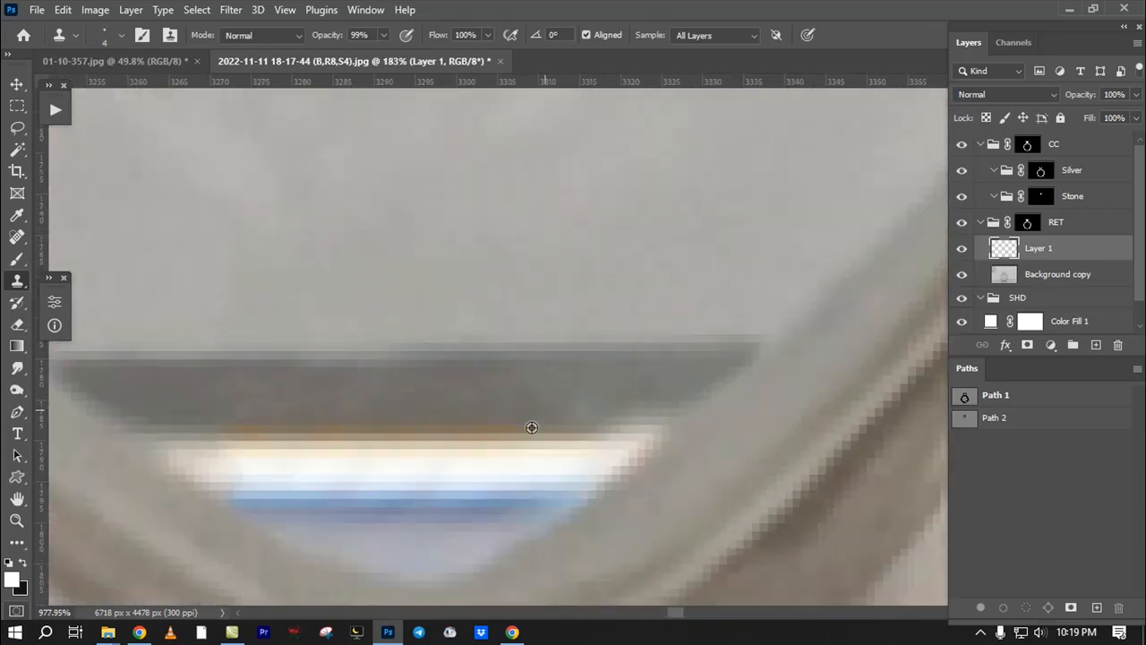
drag(626, 423, 569, 404)
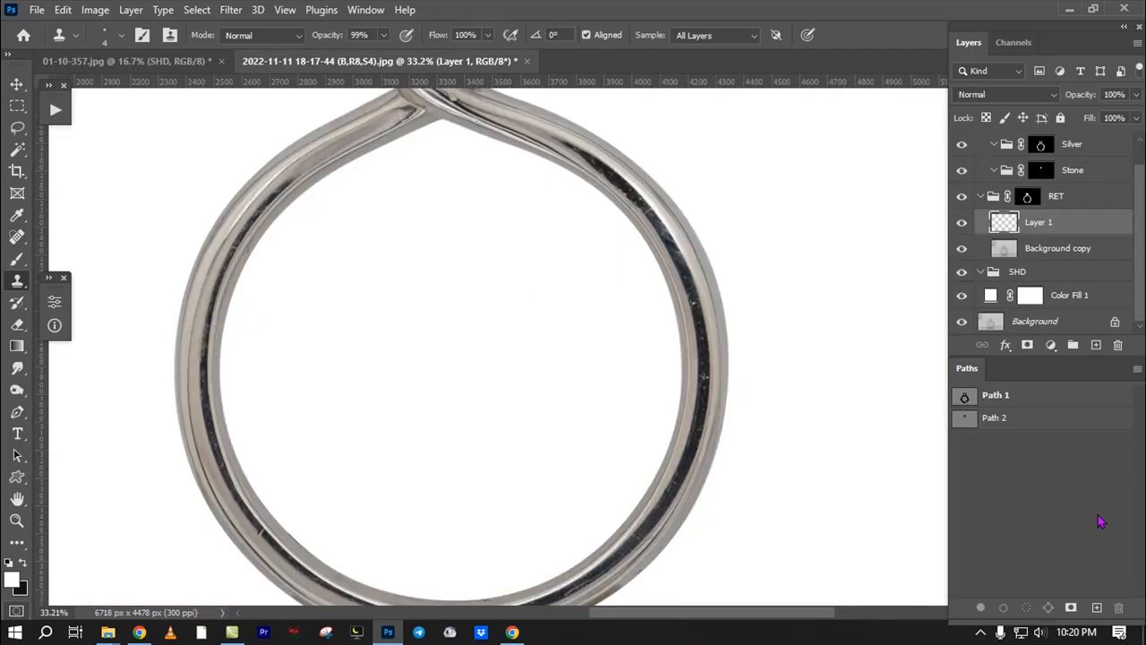
Step: Examine the prongs, the crossing below the gemstone and the shank for scratches, specks and broken reflections
drag(523, 342, 532, 466)
drag(586, 310, 583, 491)
drag(656, 367, 600, 394)
drag(600, 373, 609, 348)
drag(575, 298, 627, 355)
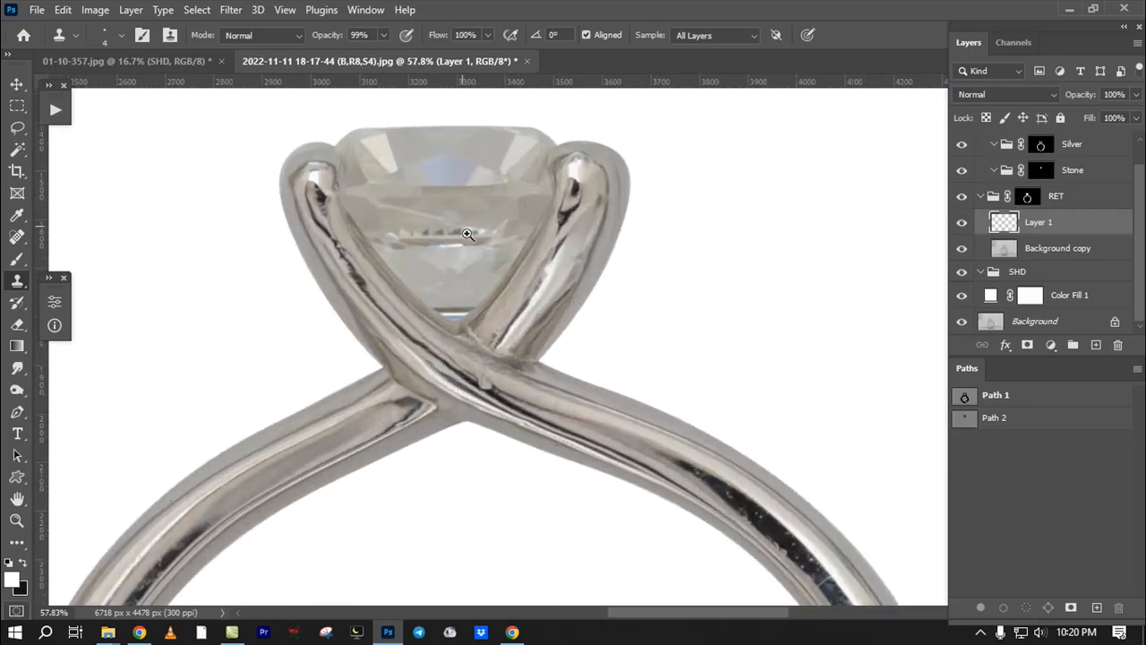
drag(463, 229, 543, 278)
click(16, 238)
mouse_move(630, 133)
mouse_down()
mouse_move(627, 255)
mouse_move(517, 293)
mouse_up()
drag(552, 196, 613, 206)
drag(757, 255, 606, 238)
drag(615, 310, 540, 115)
drag(775, 342, 665, 108)
drag(675, 356, 581, 595)
drag(588, 387, 617, 517)
drag(621, 288, 624, 333)
drag(615, 285, 653, 287)
drag(585, 310, 675, 374)
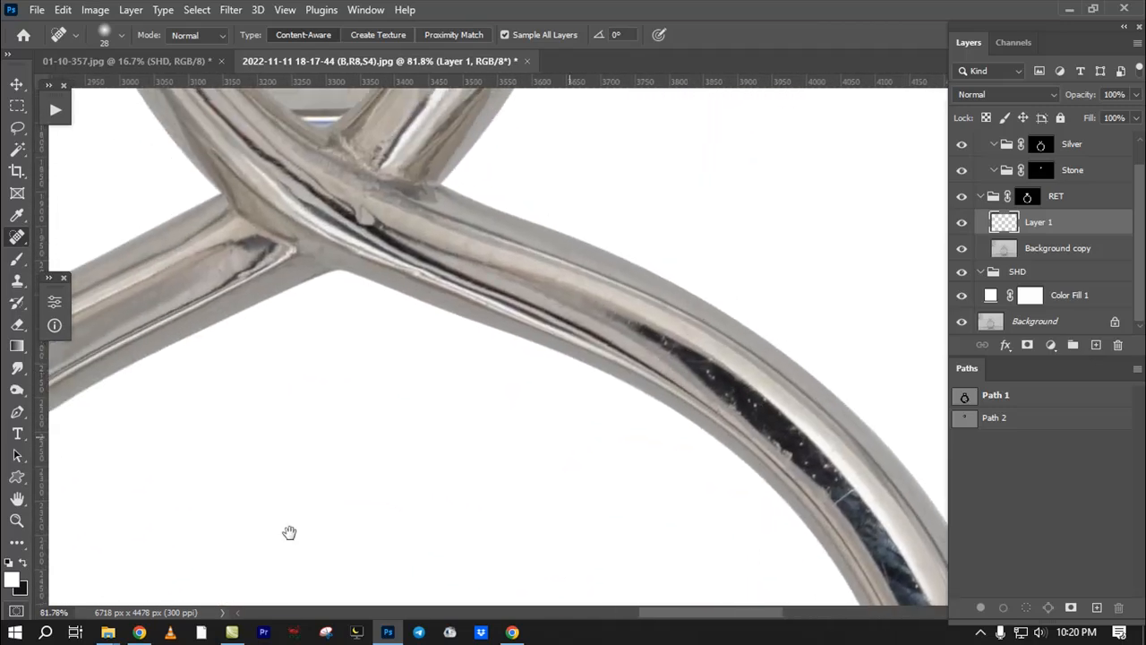
Step: Switch to Chrome, dismiss the Drive download warning, and admit the waiting participant to the Google Meet call
click(140, 633)
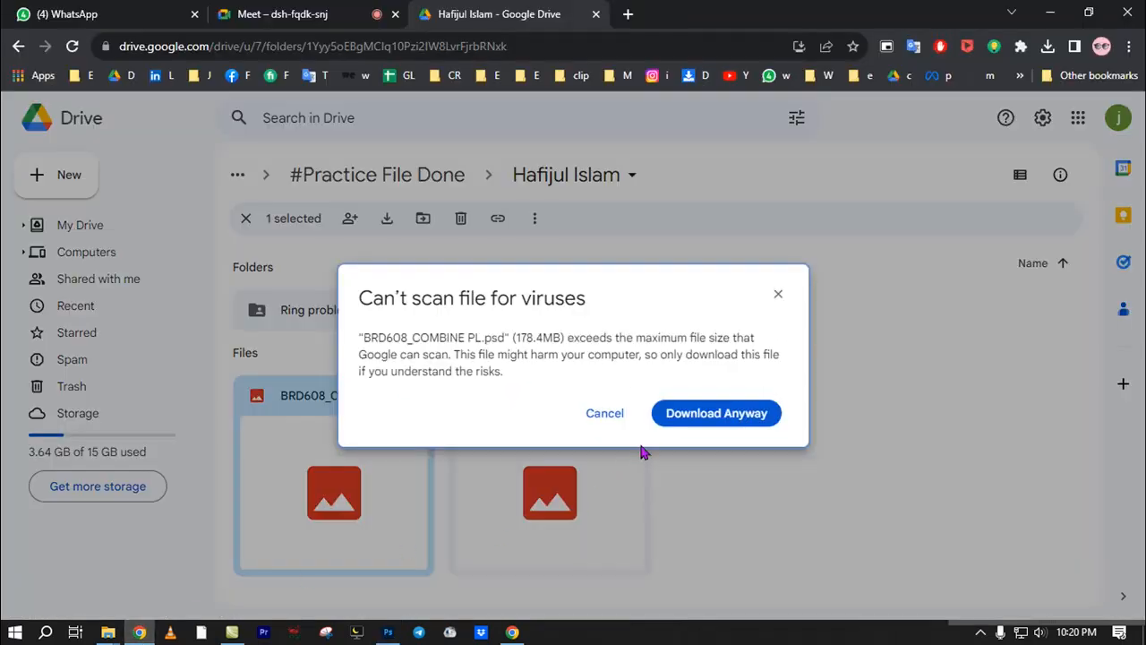
click(780, 300)
click(277, 14)
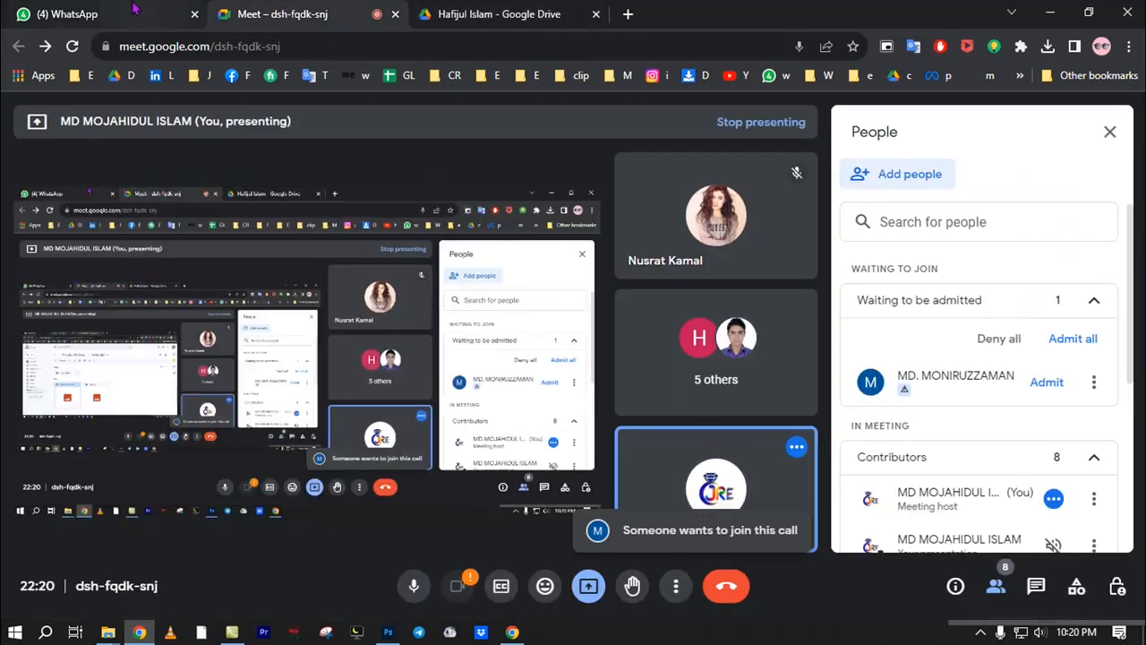
click(1046, 382)
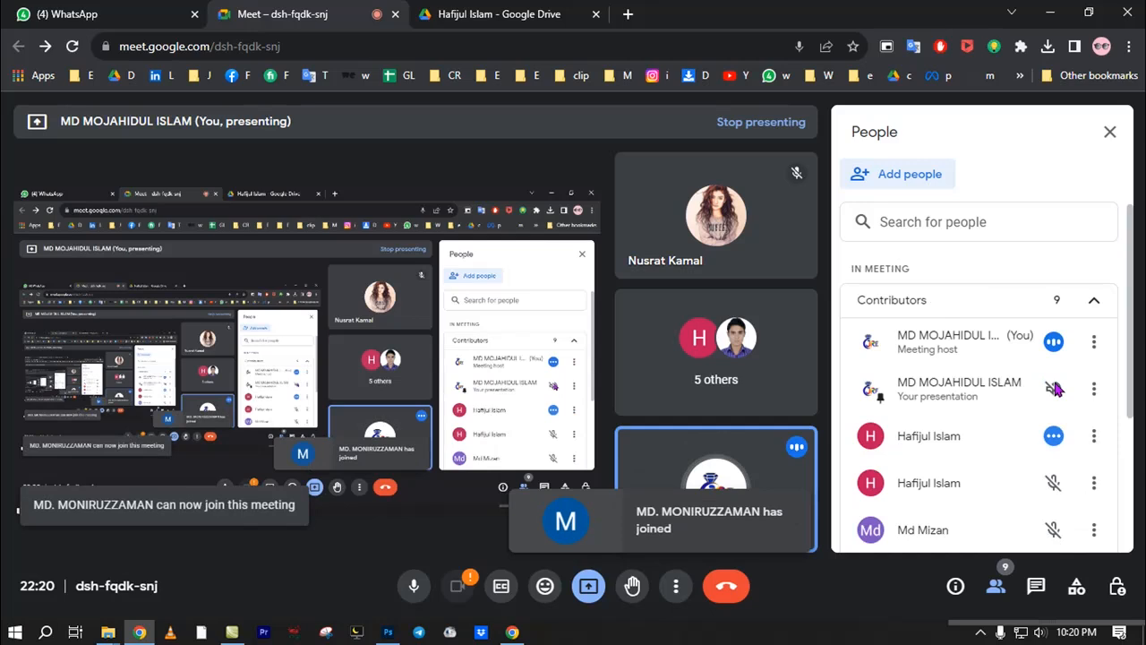
click(1051, 12)
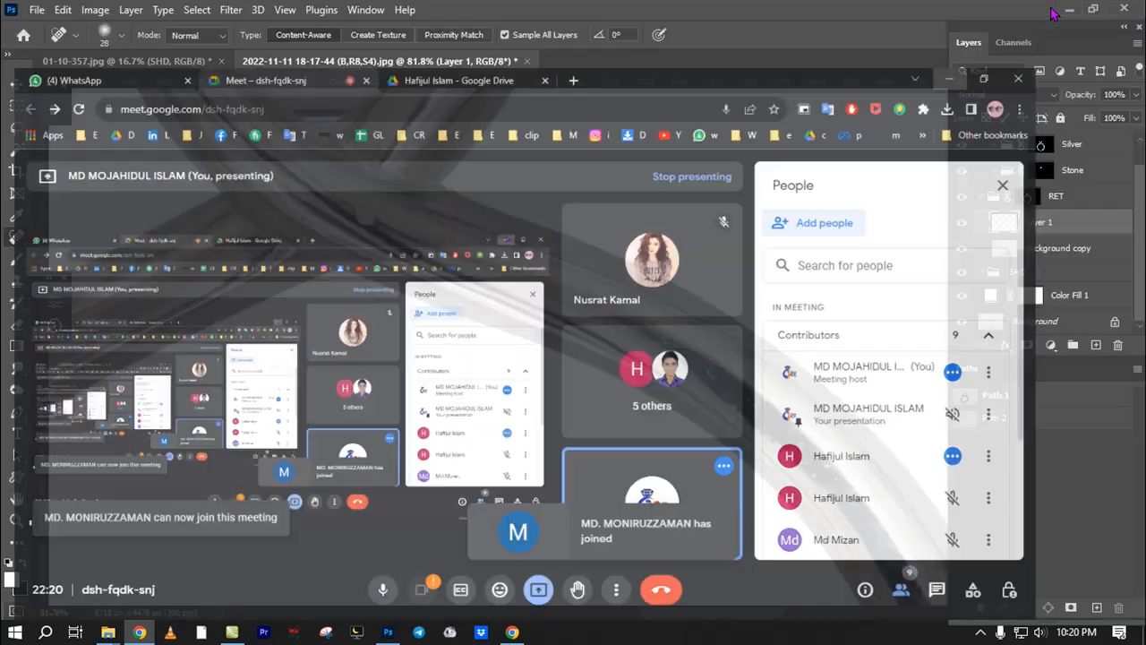
scroll(632, 398, down, 5)
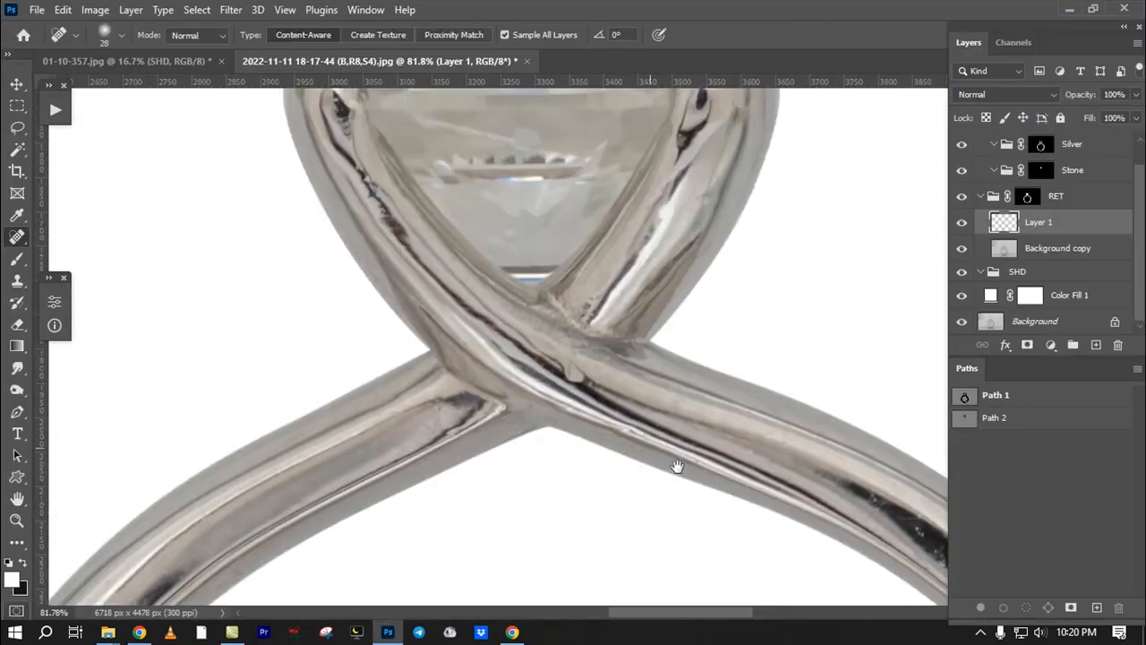
scroll(470, 272, up, 3)
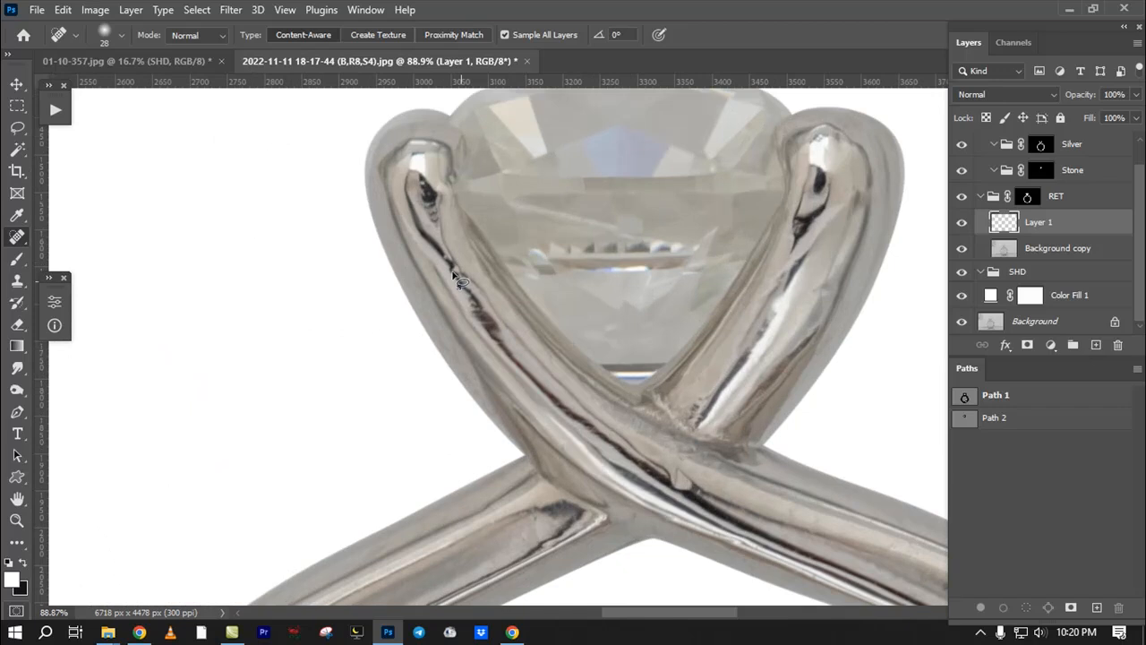
key(l)
mouse_move(506, 362)
mouse_down()
mouse_move(489, 288)
mouse_move(452, 247)
mouse_up()
scroll(557, 395, up, 3)
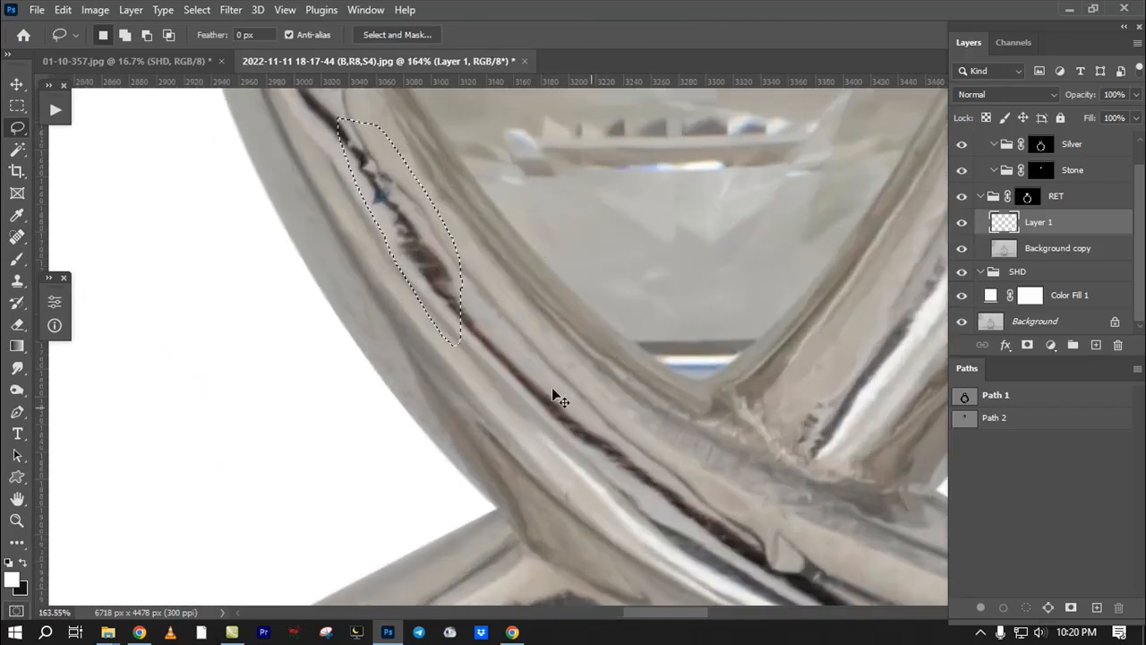
mouse_move(484, 324)
mouse_down()
mouse_move(509, 401)
mouse_move(561, 358)
mouse_move(521, 423)
mouse_up()
drag(418, 232, 521, 407)
drag(368, 226, 370, 229)
scroll(353, 271, down, 2)
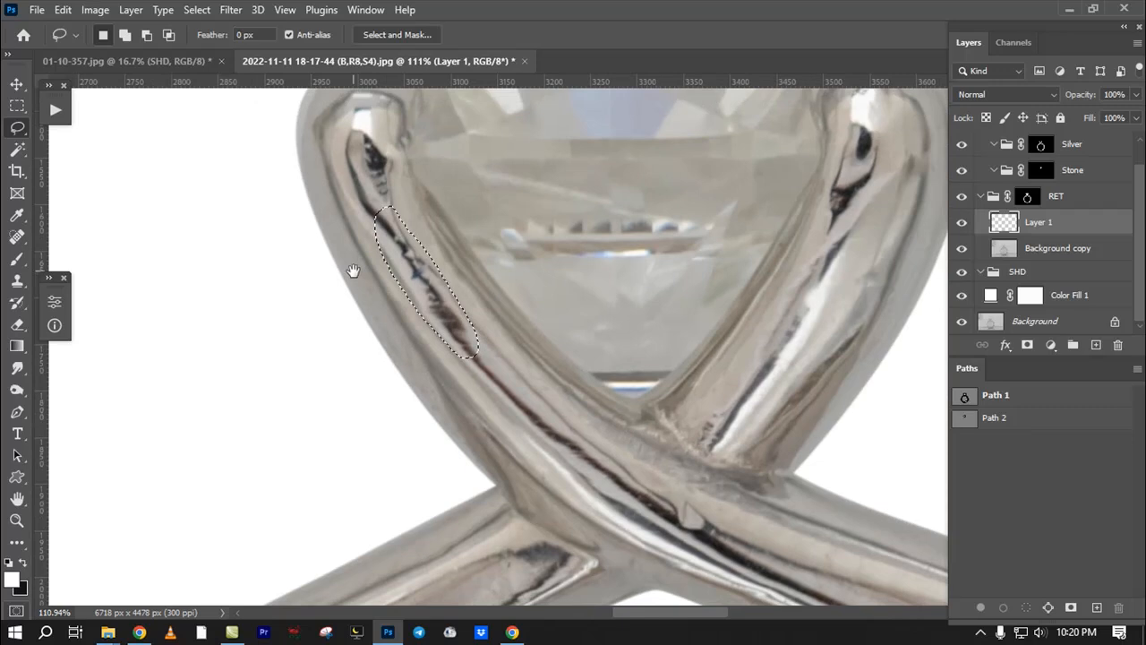
mouse_move(527, 412)
mouse_down()
mouse_move(537, 451)
mouse_move(360, 469)
mouse_up()
key(ctrl+d)
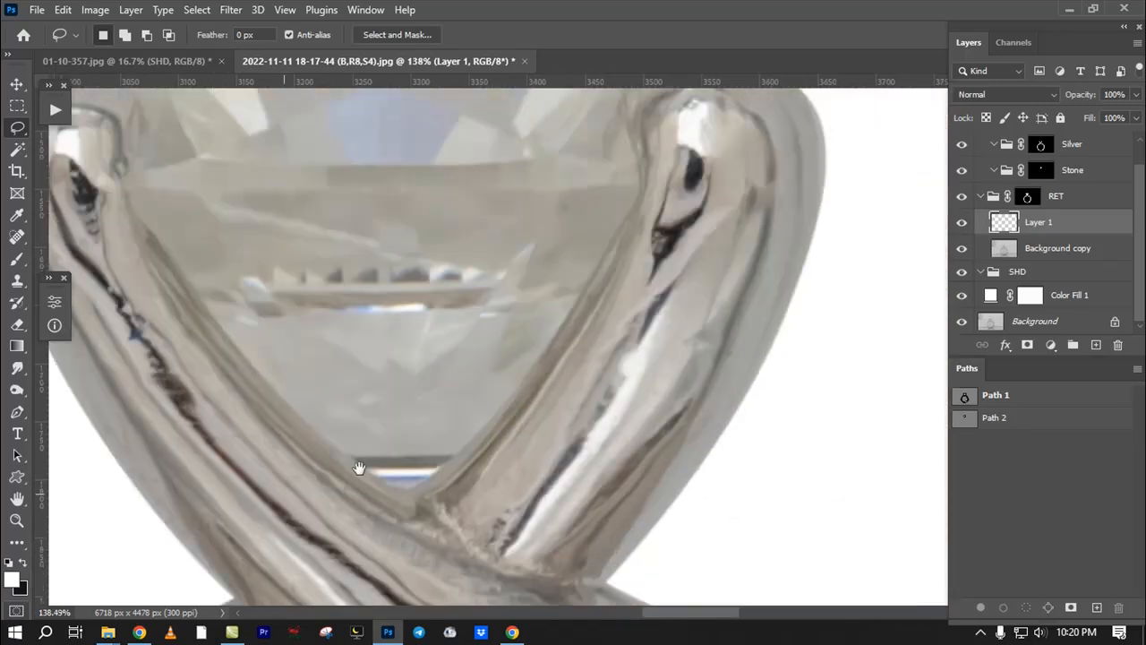
drag(615, 378, 588, 424)
drag(574, 483, 668, 306)
scroll(593, 371, down, 2)
mouse_move(593, 371)
mouse_down()
mouse_move(499, 209)
mouse_move(497, 153)
mouse_up()
key(ctrl+d)
Step: Thin and smooth the rough dark streak along the left prong with a soft Clone Stamp of about 30 to 42 px
drag(494, 280, 489, 278)
mouse_move(513, 292)
mouse_down()
mouse_move(480, 240)
mouse_move(502, 275)
mouse_up()
key(s)
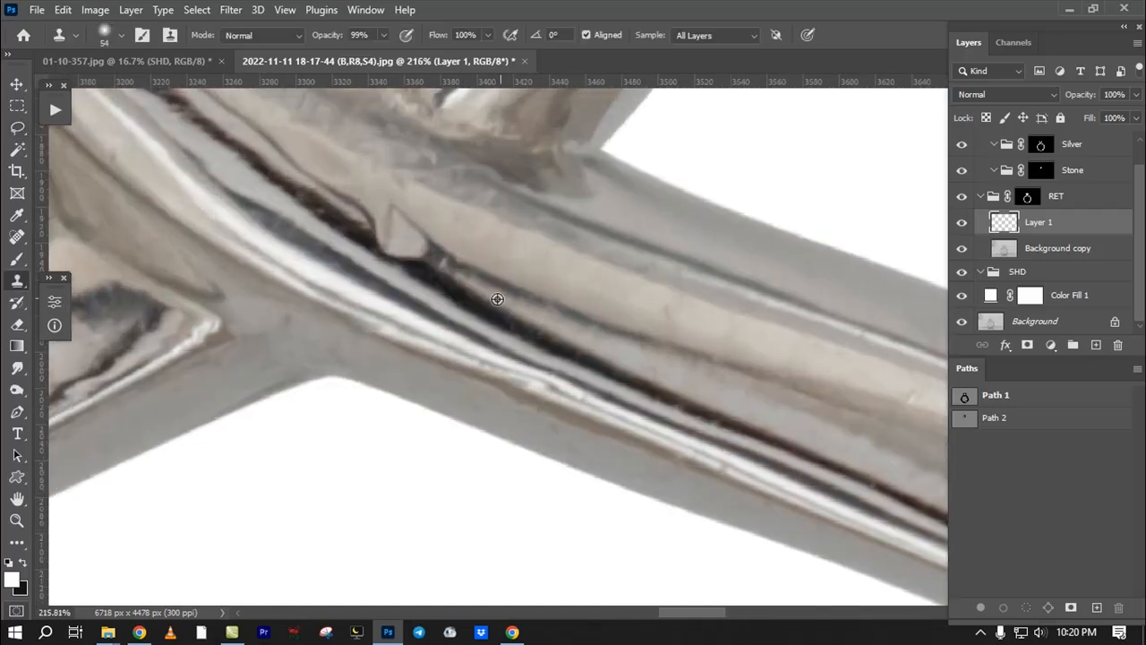
mouse_move(386, 240)
mouse_down()
mouse_move(366, 236)
mouse_move(415, 269)
mouse_move(198, 295)
mouse_up()
alt+right_click(412, 270)
drag(351, 268, 524, 421)
mouse_move(413, 302)
mouse_down()
mouse_move(538, 417)
mouse_move(547, 409)
mouse_up()
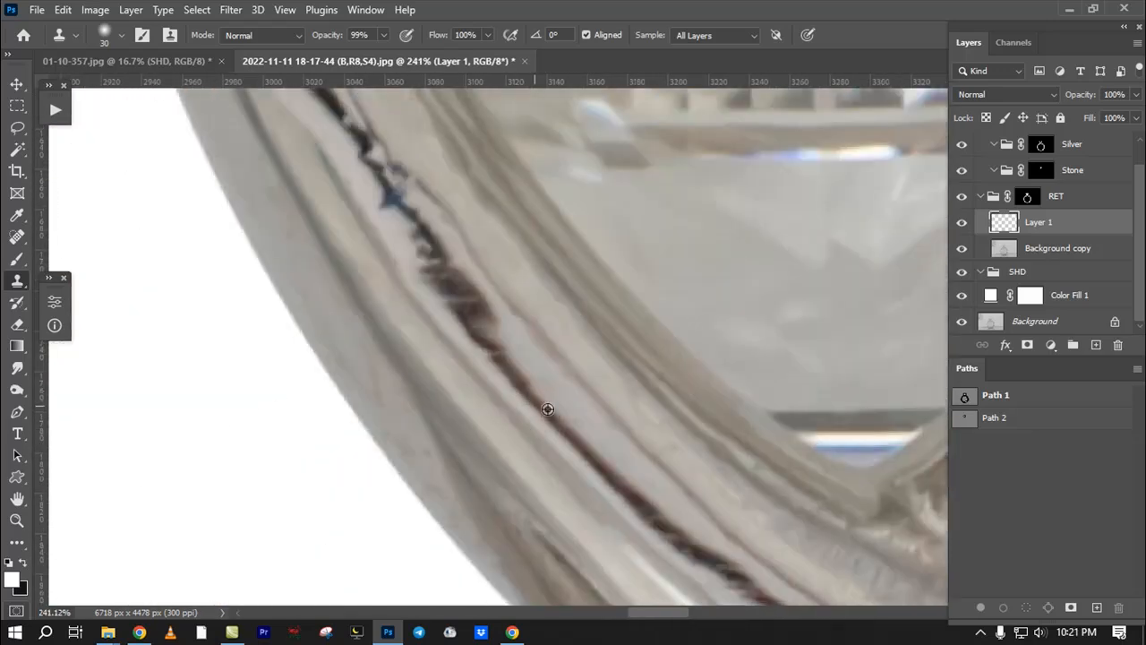
mouse_move(461, 306)
mouse_down()
mouse_move(547, 420)
mouse_move(507, 370)
mouse_up()
mouse_move(464, 325)
mouse_down()
mouse_move(459, 313)
mouse_move(532, 383)
mouse_up()
drag(554, 458, 584, 498)
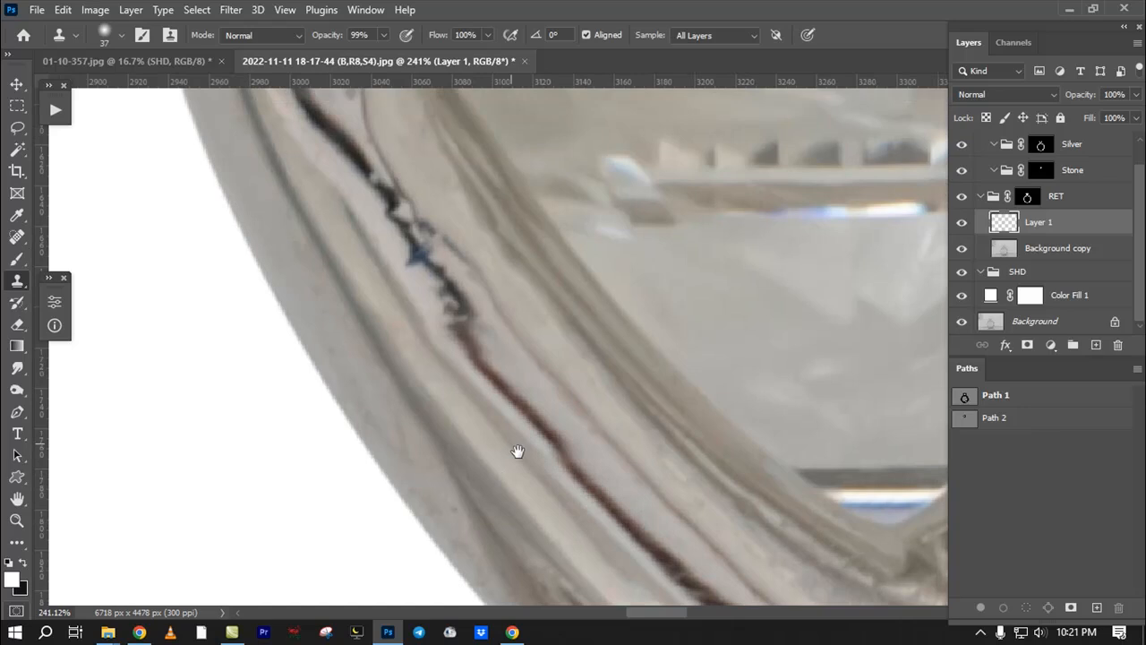
drag(540, 443, 590, 516)
click(512, 374)
key(ctrl+z)
Step: Copy a lassoed section of the left prong's dark streak from Background copy to a new layer and place it over the broken part
mouse_move(489, 363)
mouse_down()
mouse_move(397, 389)
mouse_move(372, 350)
mouse_up()
scroll(484, 422, down, 4)
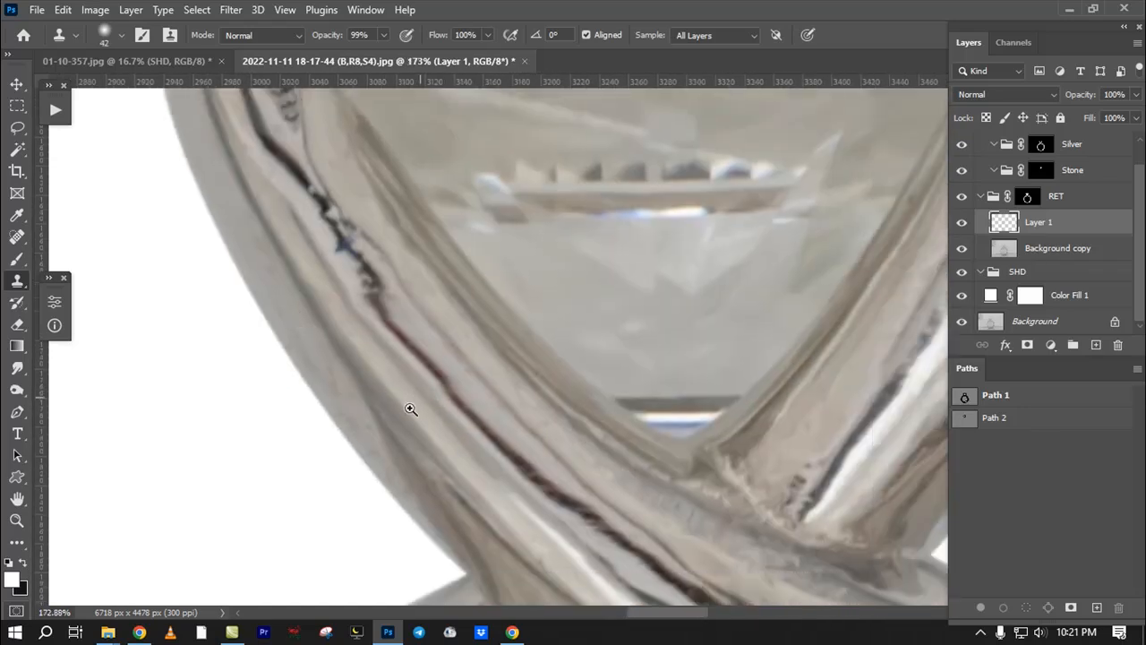
scroll(414, 481, up, 4)
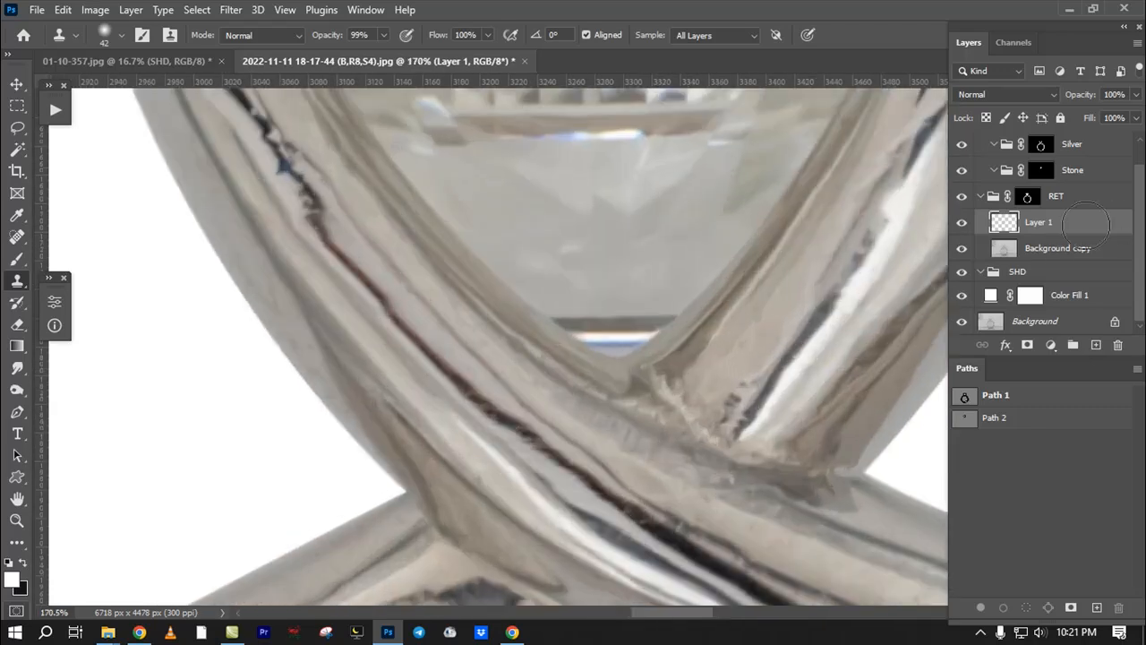
click(1057, 248)
key(l)
drag(459, 338, 499, 314)
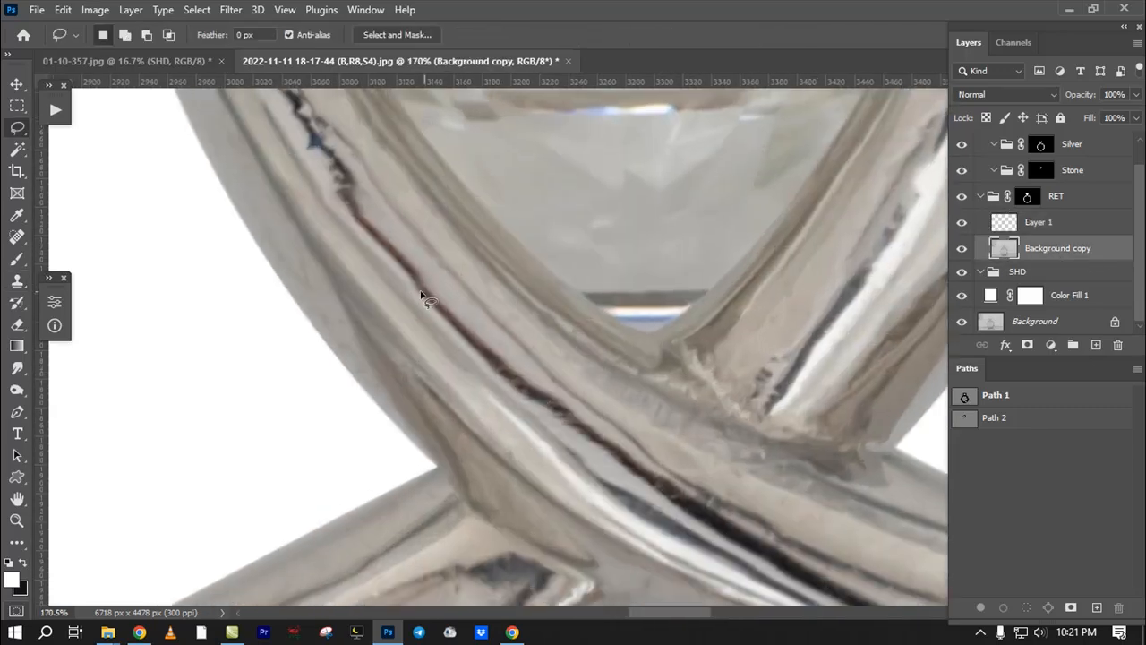
mouse_move(522, 453)
mouse_down()
mouse_move(460, 397)
mouse_move(460, 309)
mouse_move(418, 284)
mouse_up()
key(ctrl+j)
key(ctrl+t)
scroll(546, 417, down, 2)
key(Return)
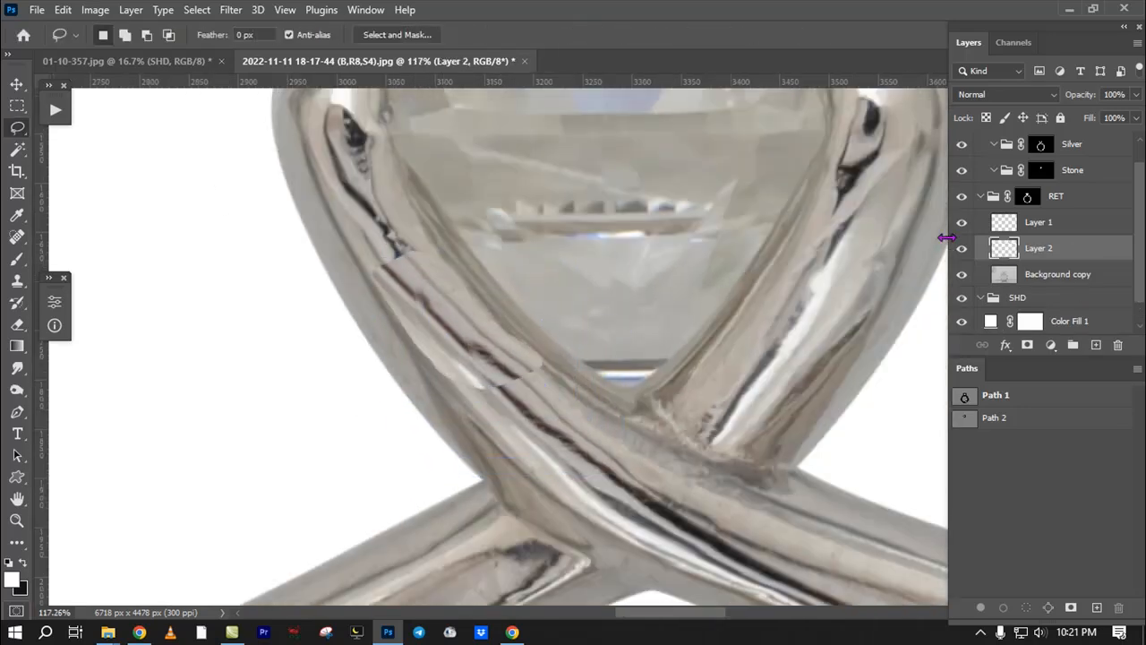
Step: Place Layer 2 above Layer 1 and rotate its patch about 9.4°, nudging it into line with the left prong's streak
drag(1053, 247, 1044, 211)
key(ctrl+t)
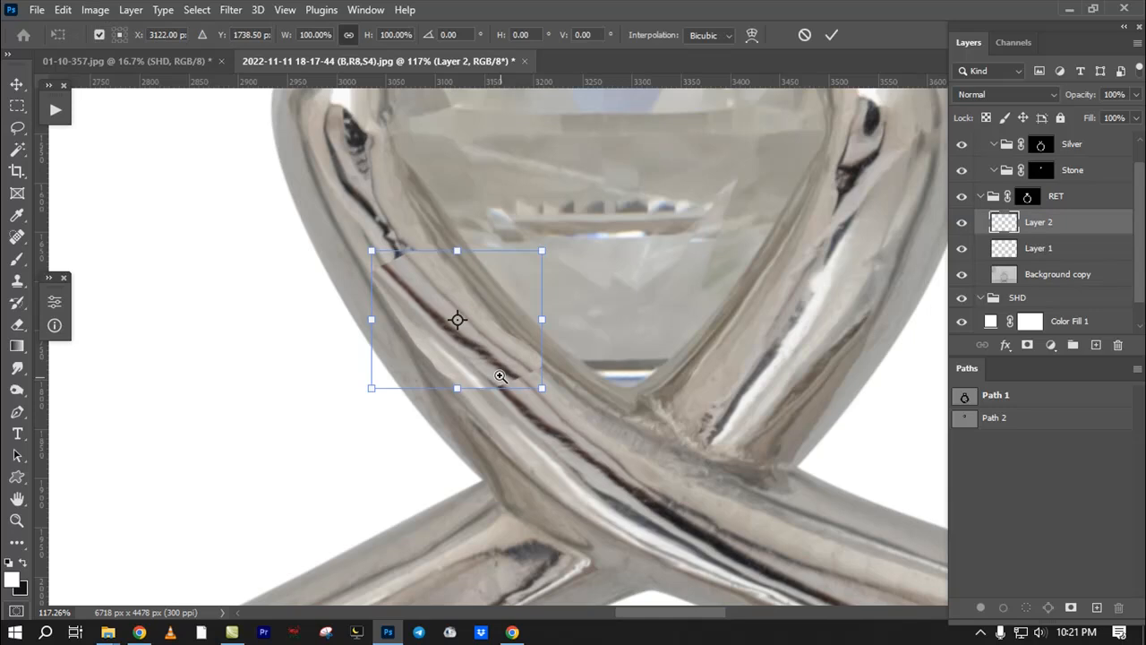
scroll(551, 400, up, 1)
drag(551, 400, 605, 400)
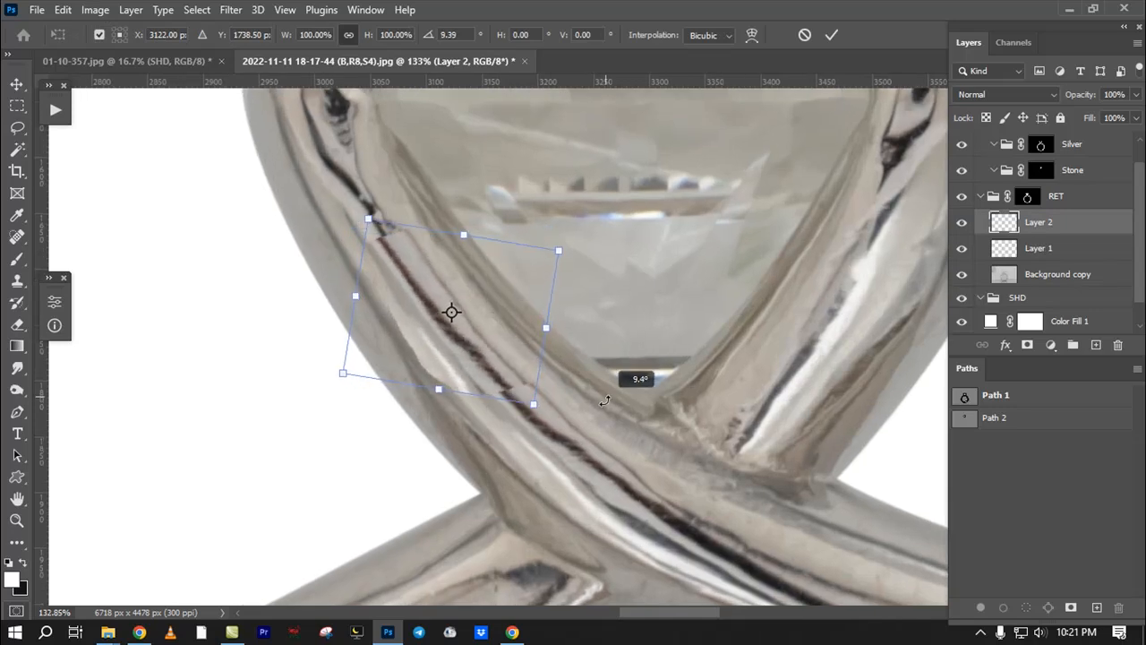
key(Left)
key(Left)
key(Down)
key(Down)
key(Down)
key(Down)
key(Left)
key(Return)
Step: Blend the left prong patch by erasing its hard edges with a soft 51 px Eraser at 100% opacity
key(e)
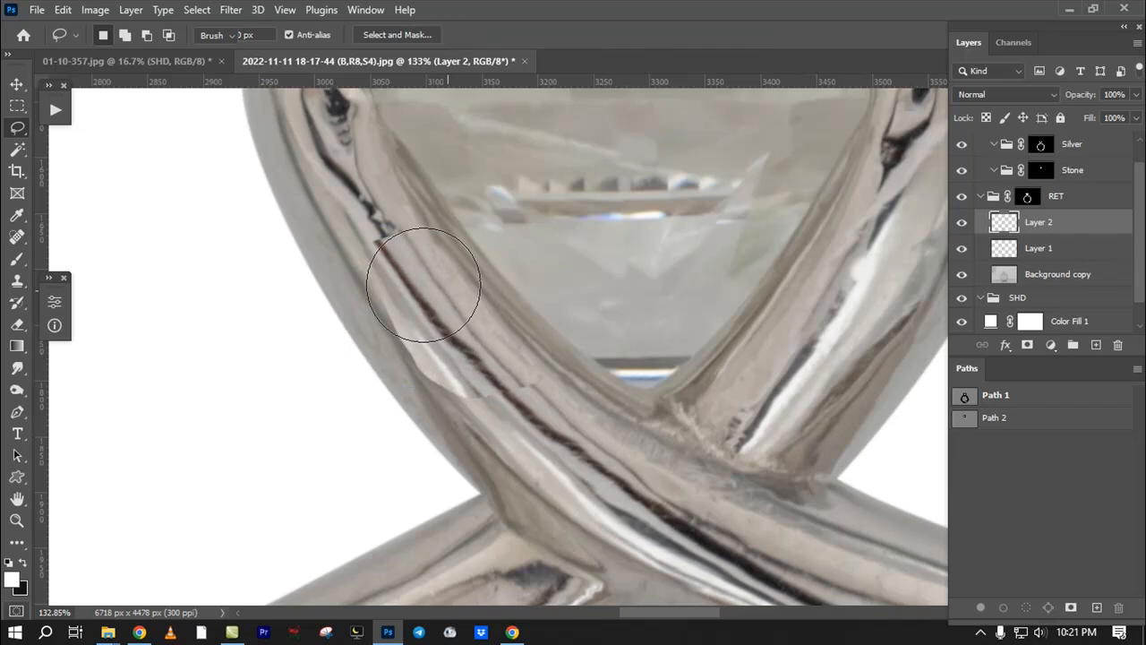
mouse_move(353, 261)
mouse_down()
mouse_move(417, 392)
mouse_move(364, 328)
mouse_up()
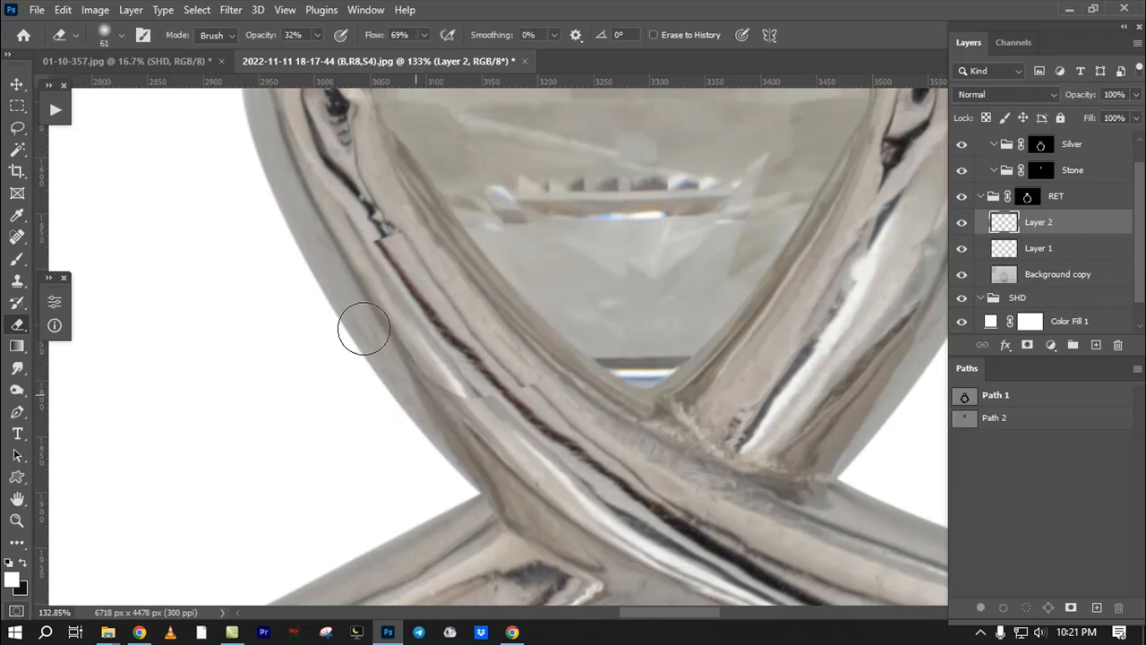
drag(270, 38, 341, 38)
alt+right_click(496, 266)
drag(495, 296, 552, 381)
drag(406, 348, 475, 425)
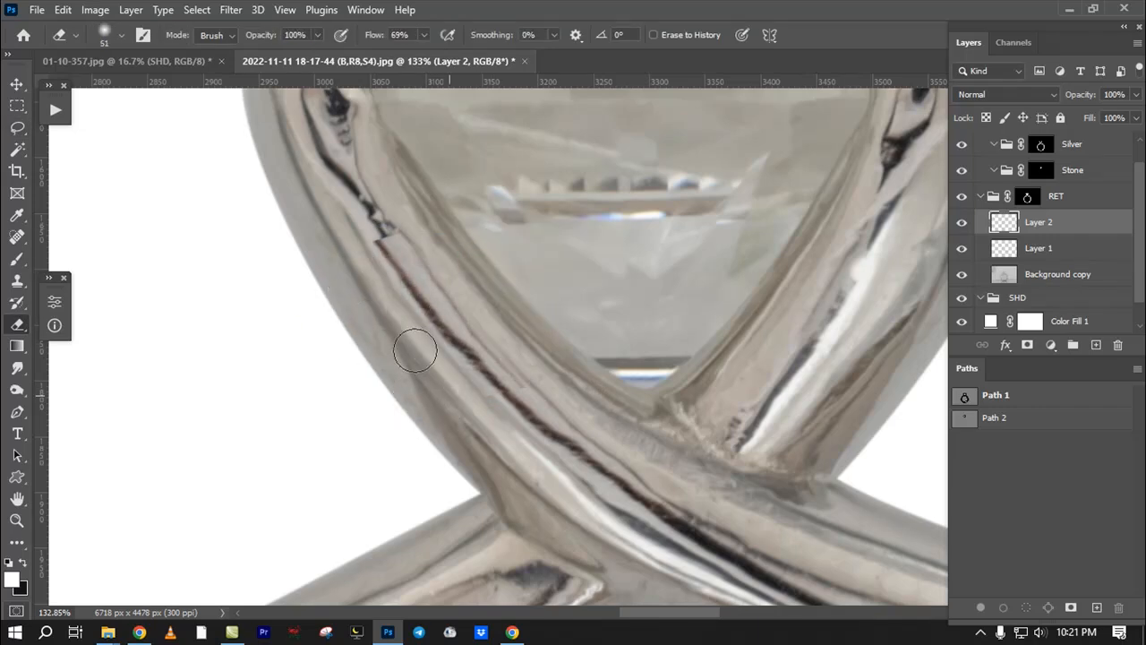
mouse_move(470, 329)
mouse_down()
mouse_move(522, 401)
mouse_move(473, 312)
mouse_move(412, 264)
mouse_up()
Step: Duplicate the streak patch onto the upper left prong, rotated about 8.3°, and erase its excess near the prong tip
key(ctrl+j)
key(ctrl+t)
drag(584, 368, 570, 395)
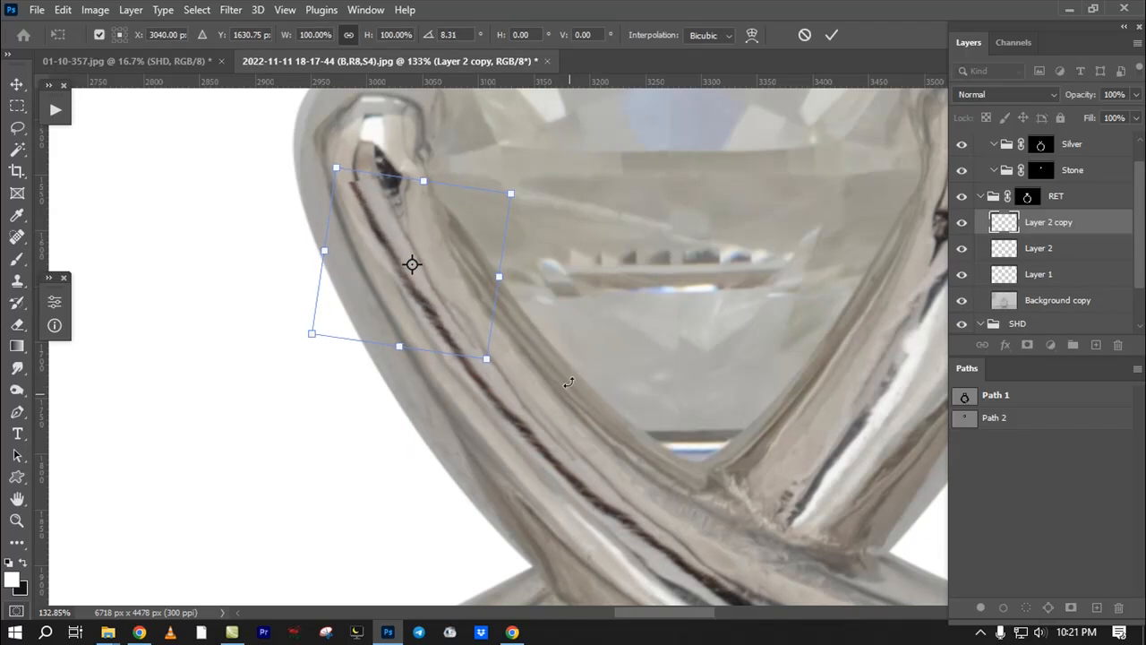
key(Return)
key(e)
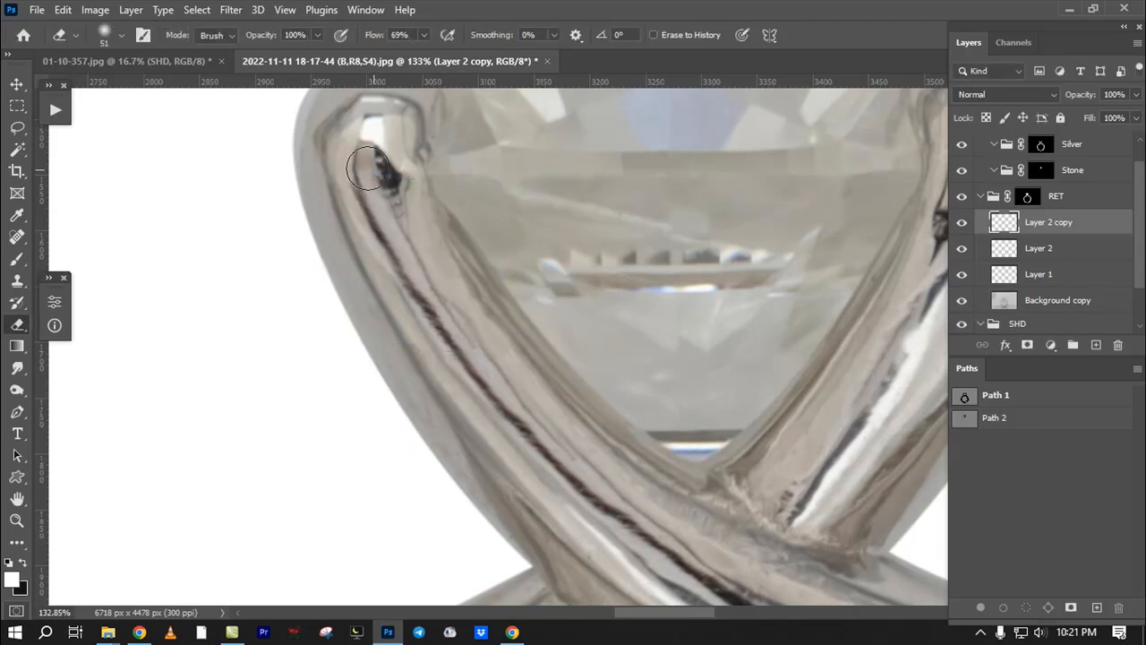
drag(501, 325, 483, 263)
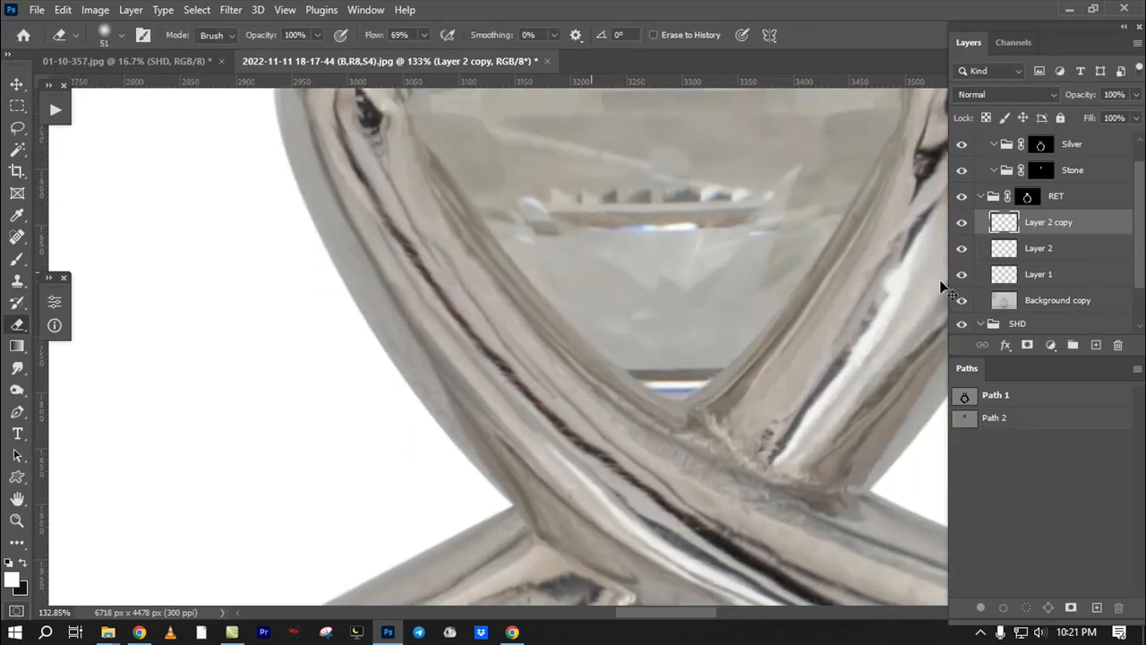
Step: Merge the duplicated patch into Layer 2 and compare the left prong with that layer hidden and shown
key(Delete)
mouse_move(507, 376)
mouse_down()
mouse_move(475, 354)
mouse_move(517, 367)
mouse_up()
click(962, 224)
click(962, 224)
click(962, 224)
click(962, 223)
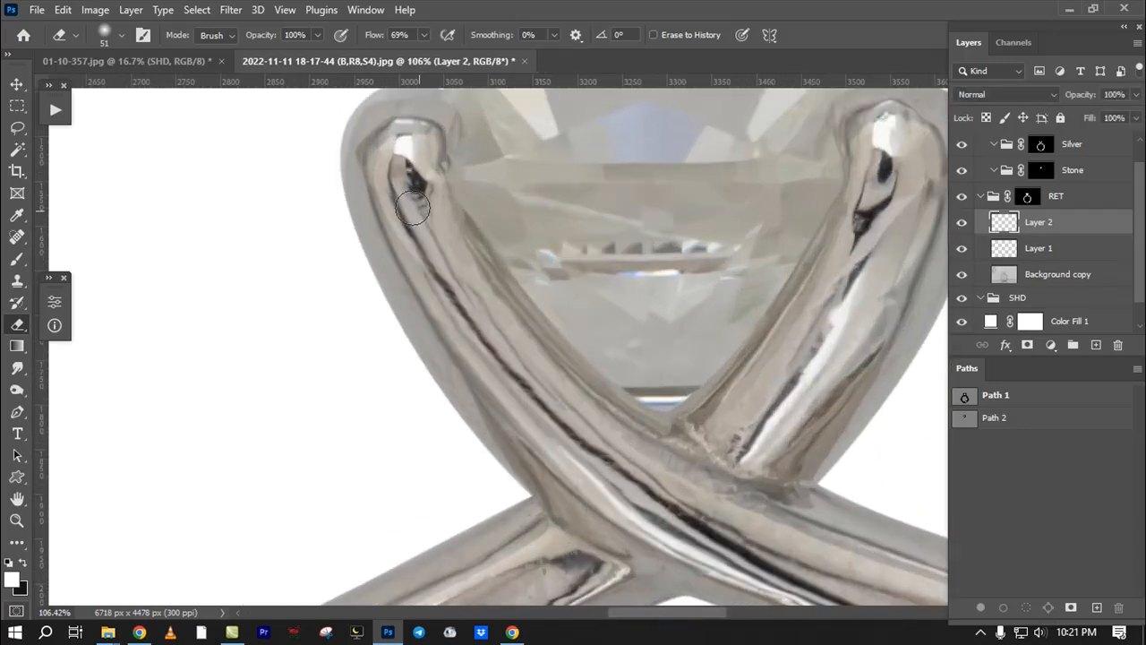
Step: Duplicate Layer 2 onto the right prong, flip it horizontally, and rotate it to follow that prong's dark streak
mouse_move(412, 237)
mouse_down()
mouse_move(378, 317)
mouse_move(329, 320)
mouse_up()
mouse_move(612, 371)
mouse_down()
mouse_move(558, 399)
mouse_move(561, 364)
mouse_up()
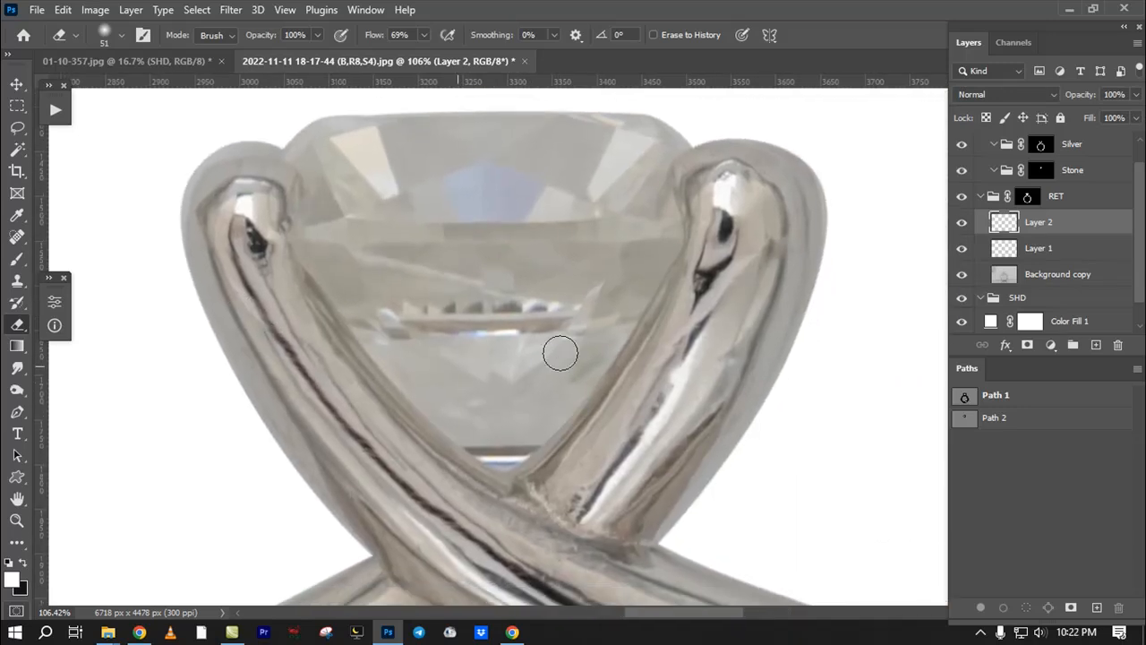
drag(1005, 223, 1096, 344)
key(ctrl+t)
drag(319, 324, 739, 283)
right_click(737, 266)
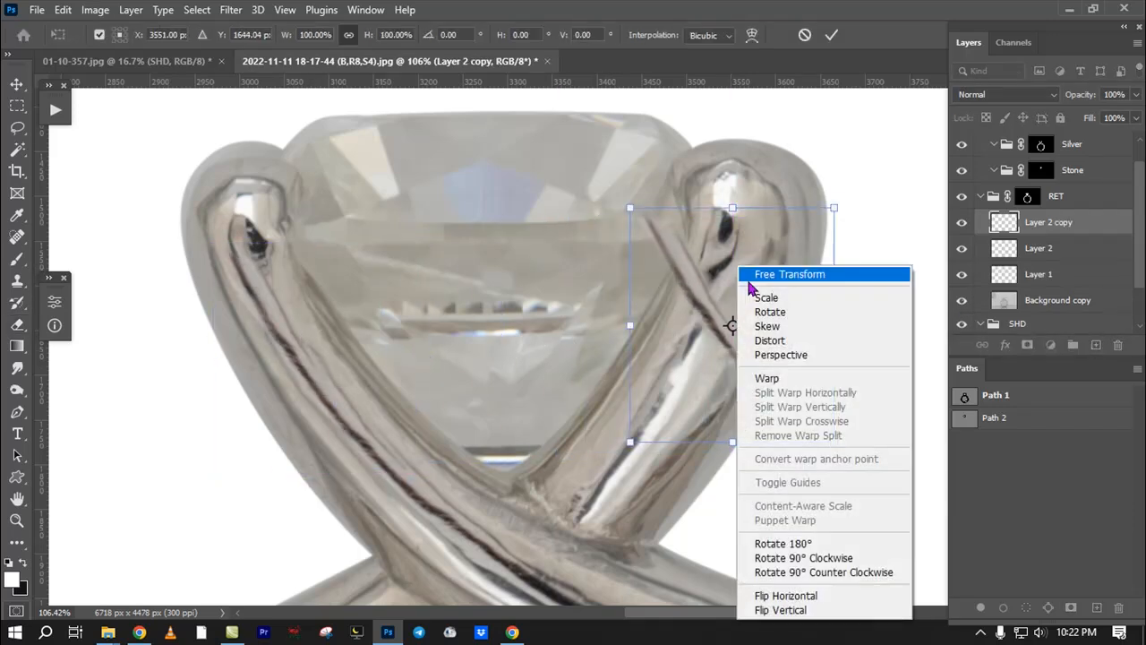
click(761, 596)
drag(730, 371, 669, 426)
drag(825, 365, 824, 342)
drag(735, 366, 714, 378)
drag(819, 307, 821, 300)
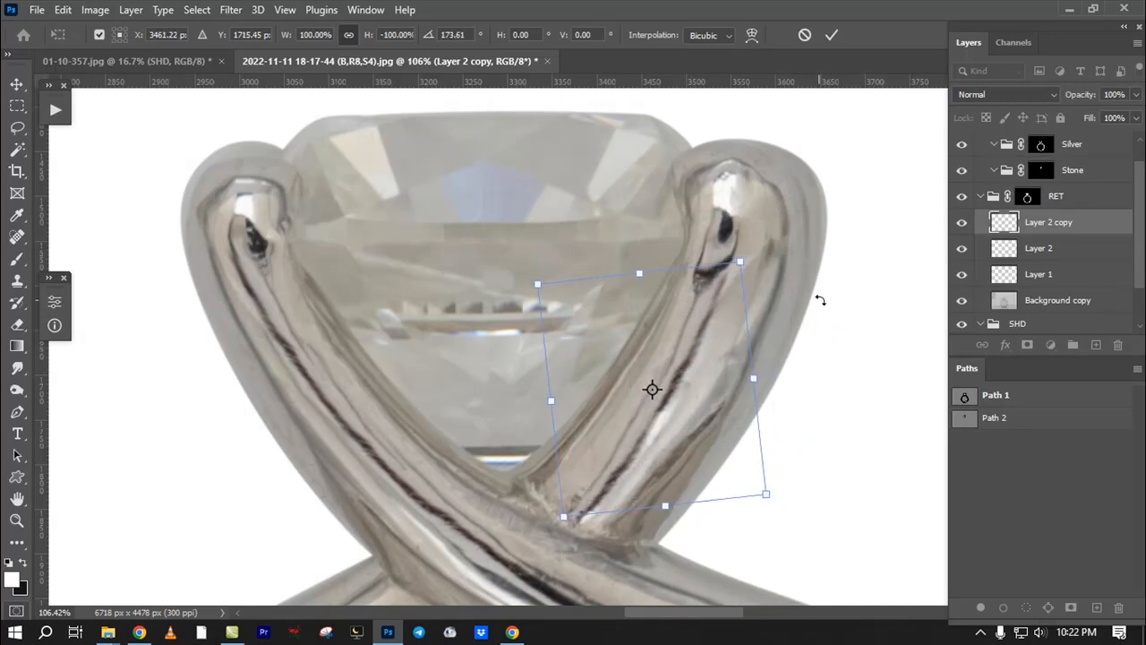
key(Return)
Step: Compare the right prong with the mirrored patch hidden and shown, and merge the patch into Layer 2
key(e)
click(962, 221)
click(962, 221)
click(962, 221)
click(962, 222)
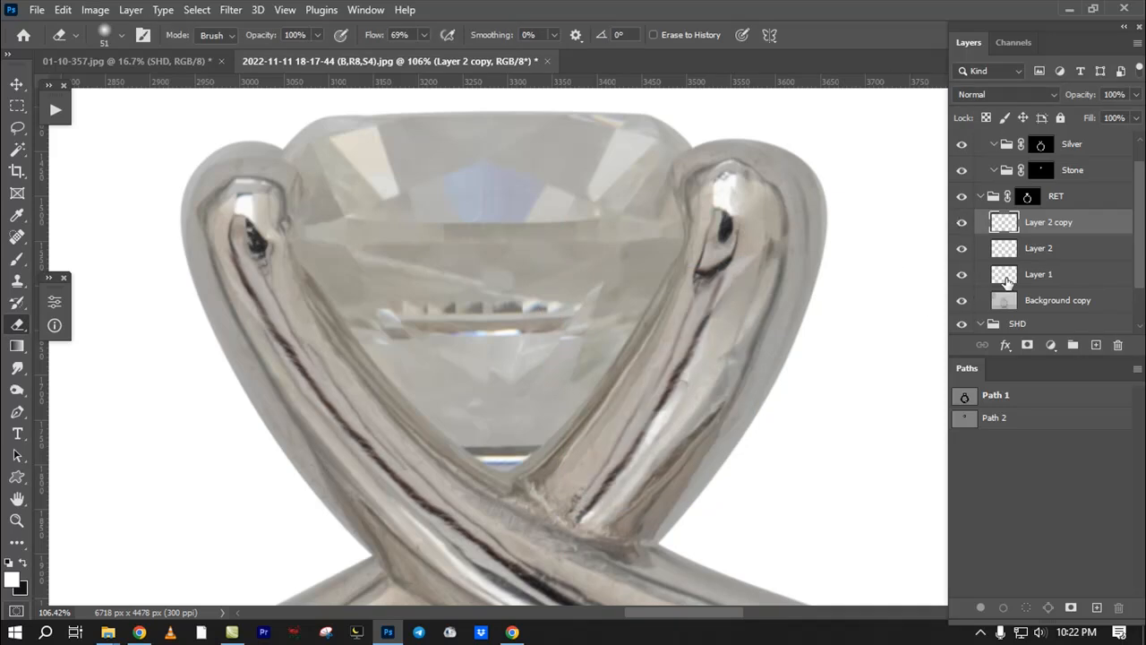
click(961, 223)
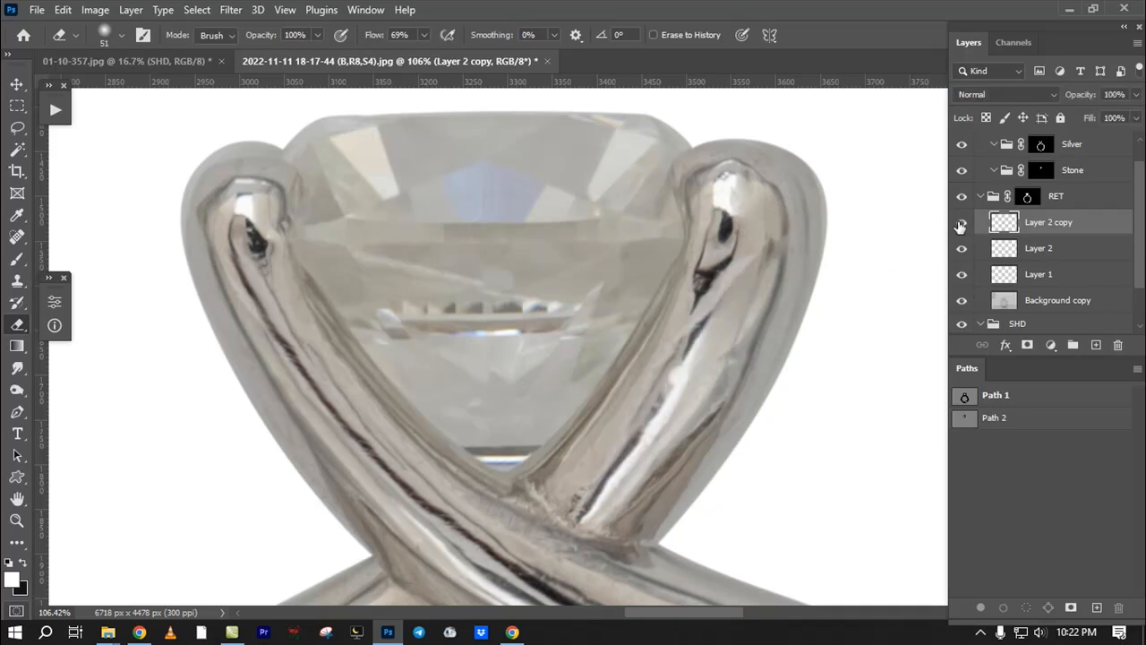
click(961, 223)
key(ctrl+e)
Step: Clone clean metal from the right prong over the dark curved blemish below its tip on Layer 2
scroll(745, 305, up, 3)
key(s)
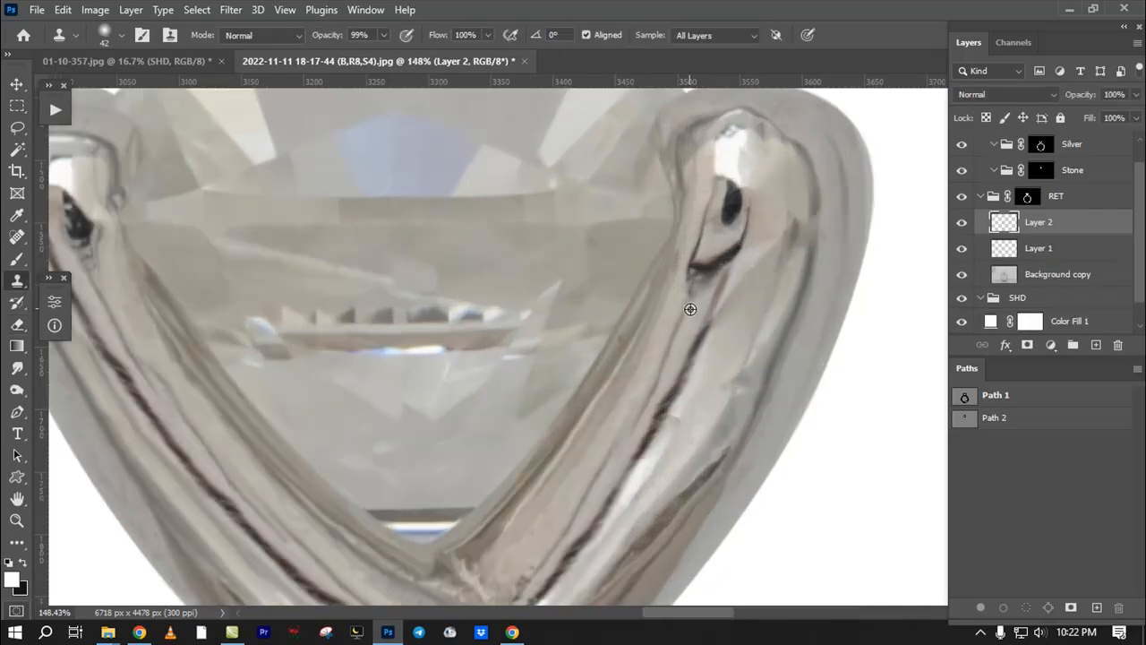
alt+click(680, 315)
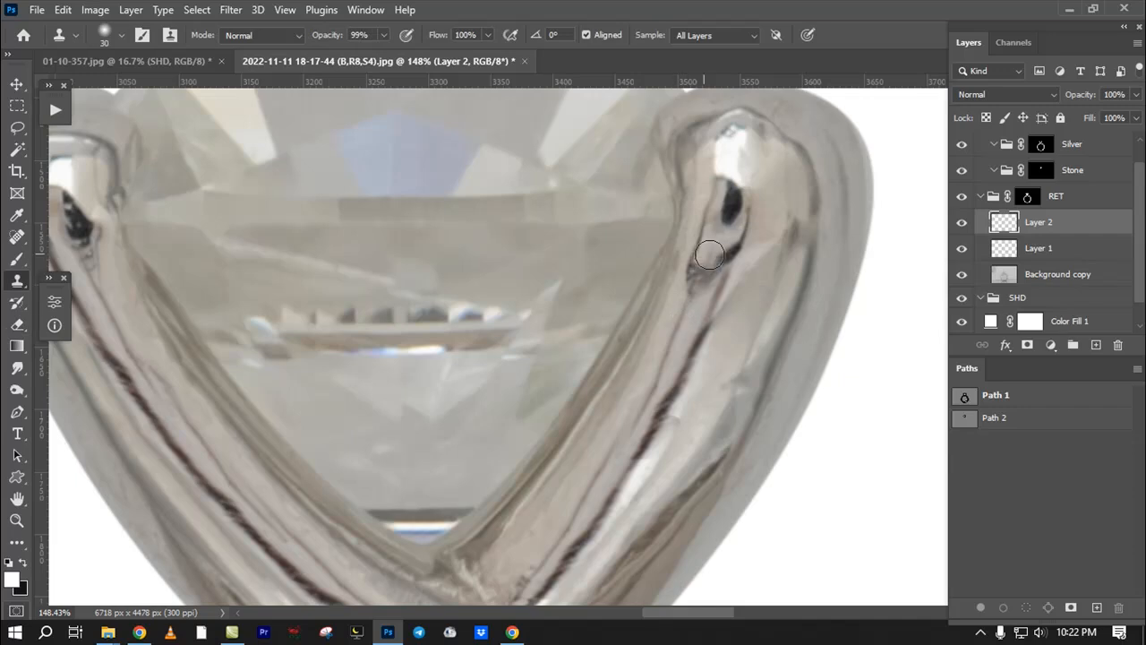
drag(695, 281, 678, 329)
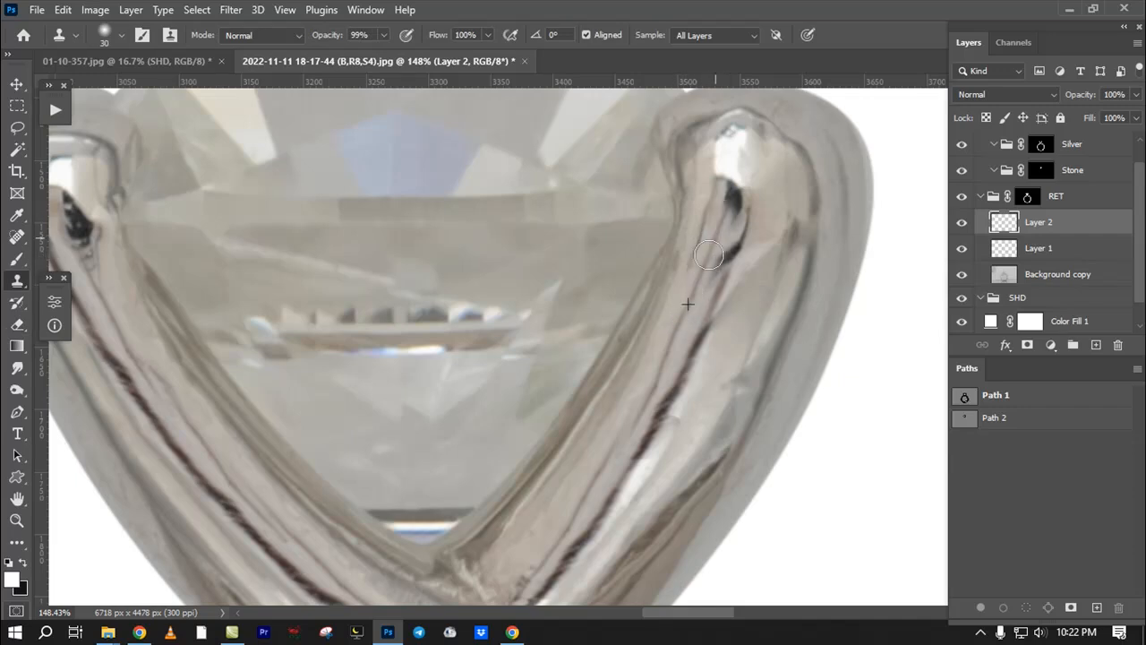
drag(705, 299, 745, 358)
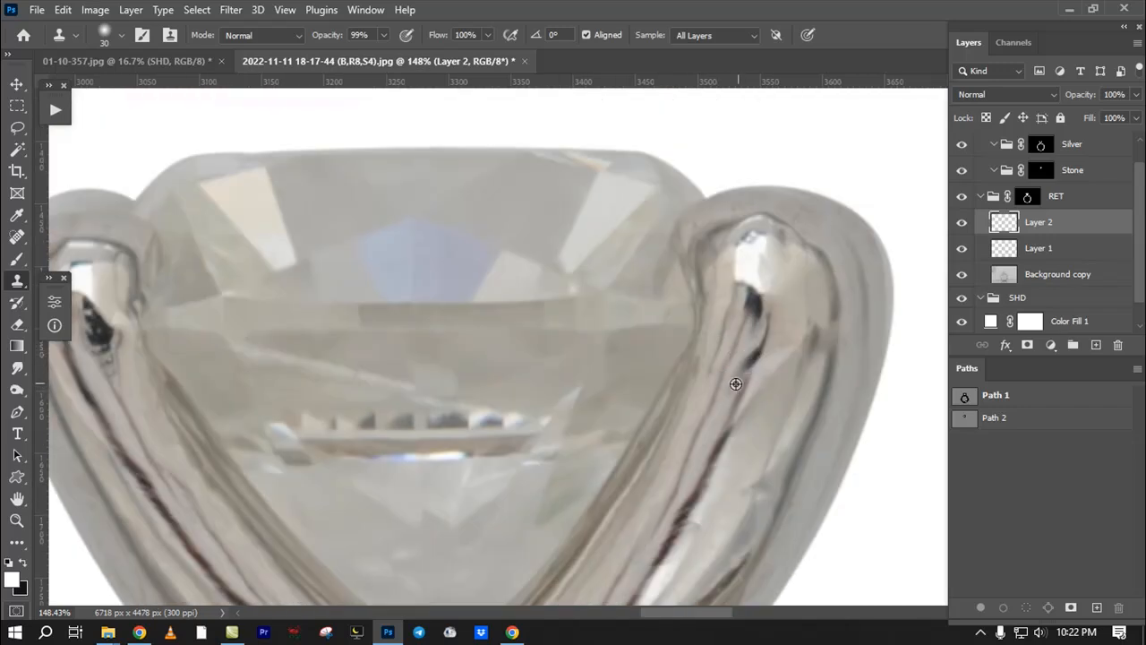
Step: Rework the cloned metal on the upper right prong so its dark streak runs smoothly up toward the tip
mouse_move(739, 392)
mouse_down()
mouse_move(689, 287)
mouse_move(690, 321)
mouse_up()
key(ctrl+z)
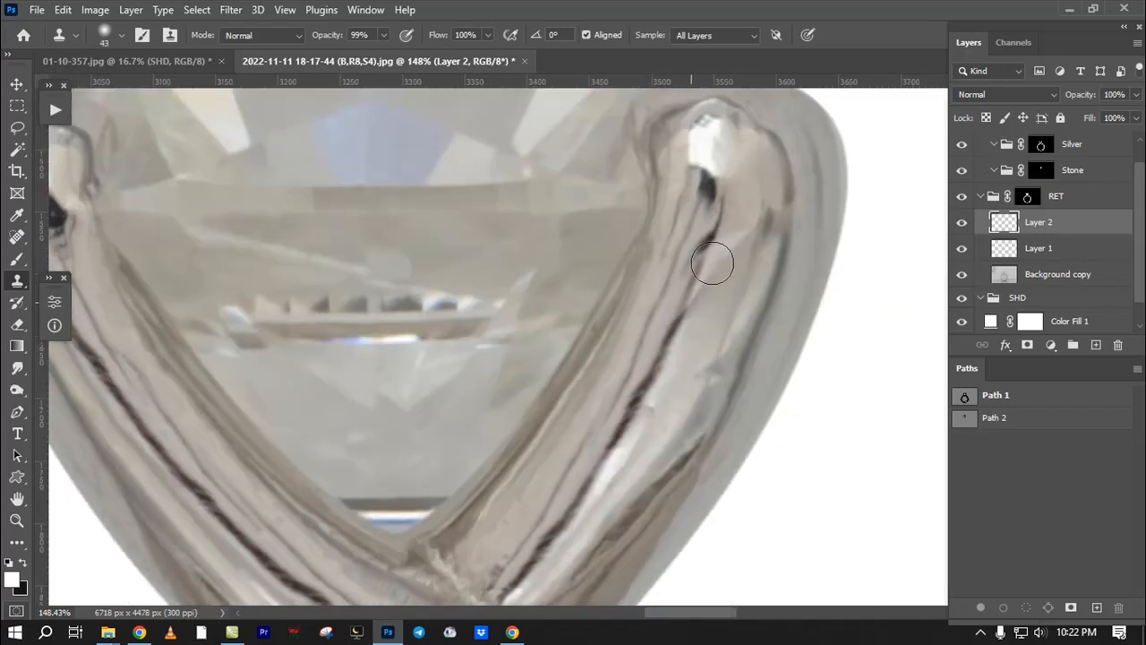
drag(717, 233, 707, 234)
drag(714, 227, 683, 306)
alt+click(694, 356)
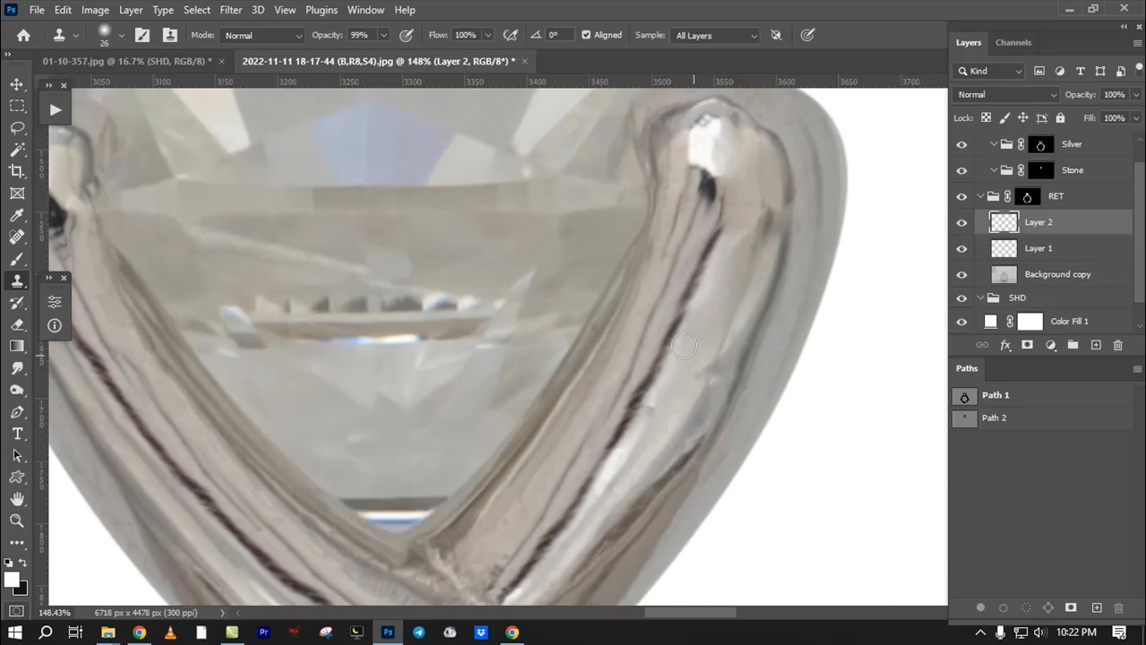
scroll(683, 345, down, 3)
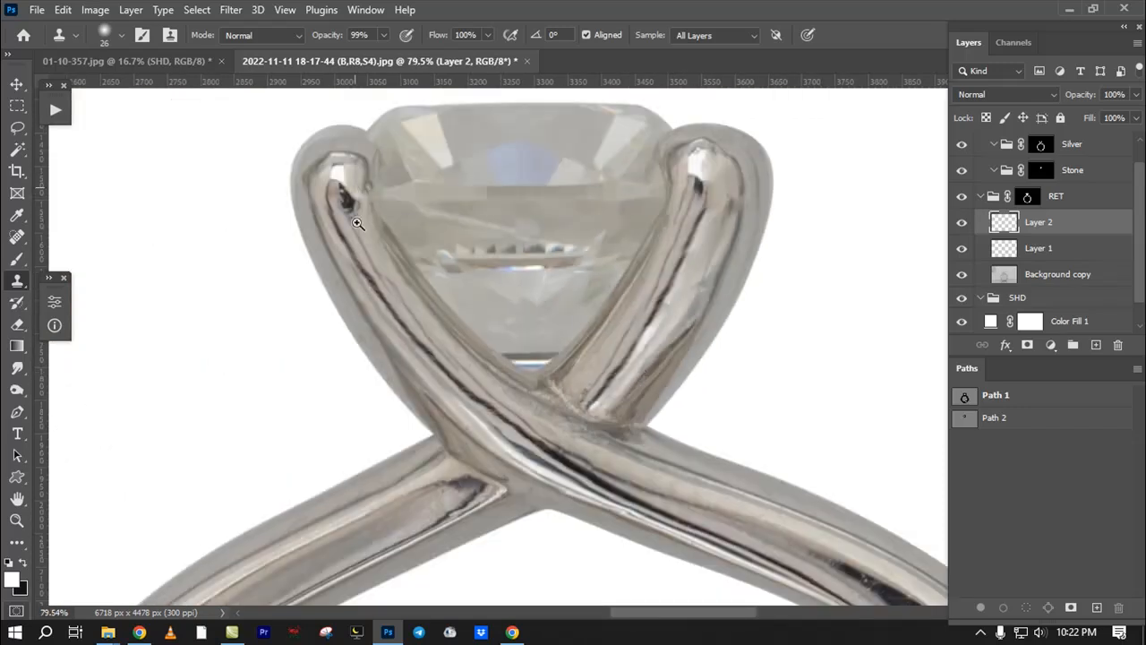
Step: Clone away the dark spot beneath the left prong's tip and compare the retouch with Layer 2 hidden and shown
scroll(356, 223, up, 3)
drag(376, 334, 382, 334)
mouse_move(347, 257)
mouse_down()
mouse_move(338, 238)
mouse_move(358, 271)
mouse_up()
drag(376, 314, 366, 315)
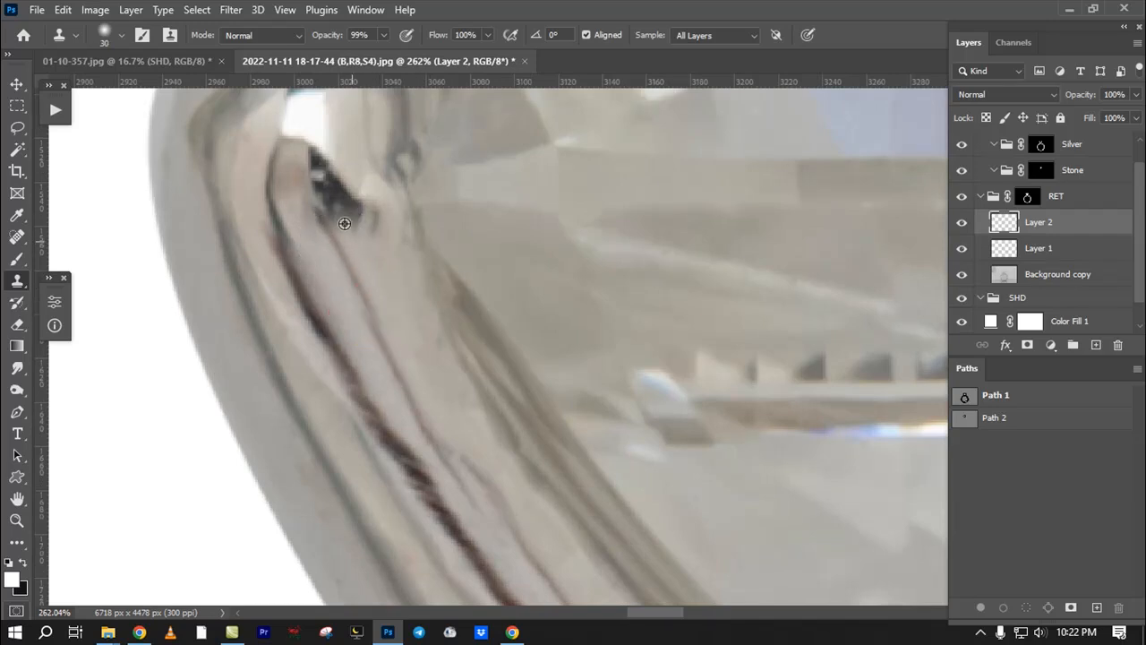
drag(344, 223, 367, 264)
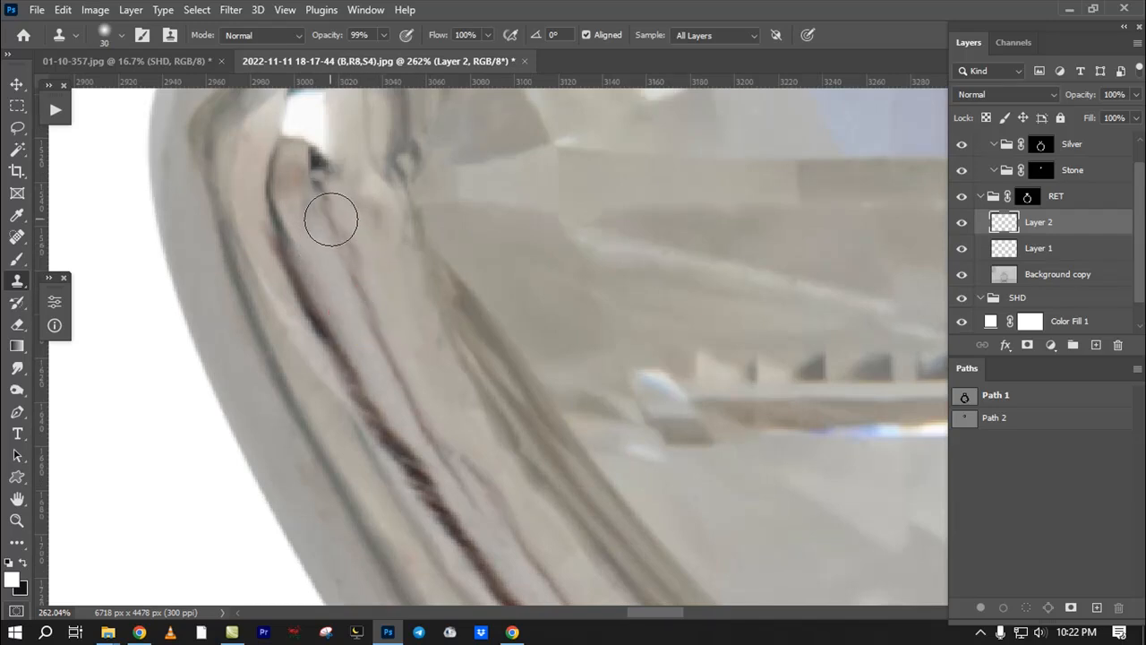
drag(329, 218, 359, 281)
click(325, 180)
drag(293, 197, 104, 289)
click(963, 223)
click(963, 223)
click(963, 223)
click(963, 223)
Step: Lasso the end of the left shank where it meets the crossing prong and feather the selection
drag(416, 426, 279, 289)
drag(627, 447, 439, 367)
drag(403, 326, 658, 345)
drag(583, 324, 637, 320)
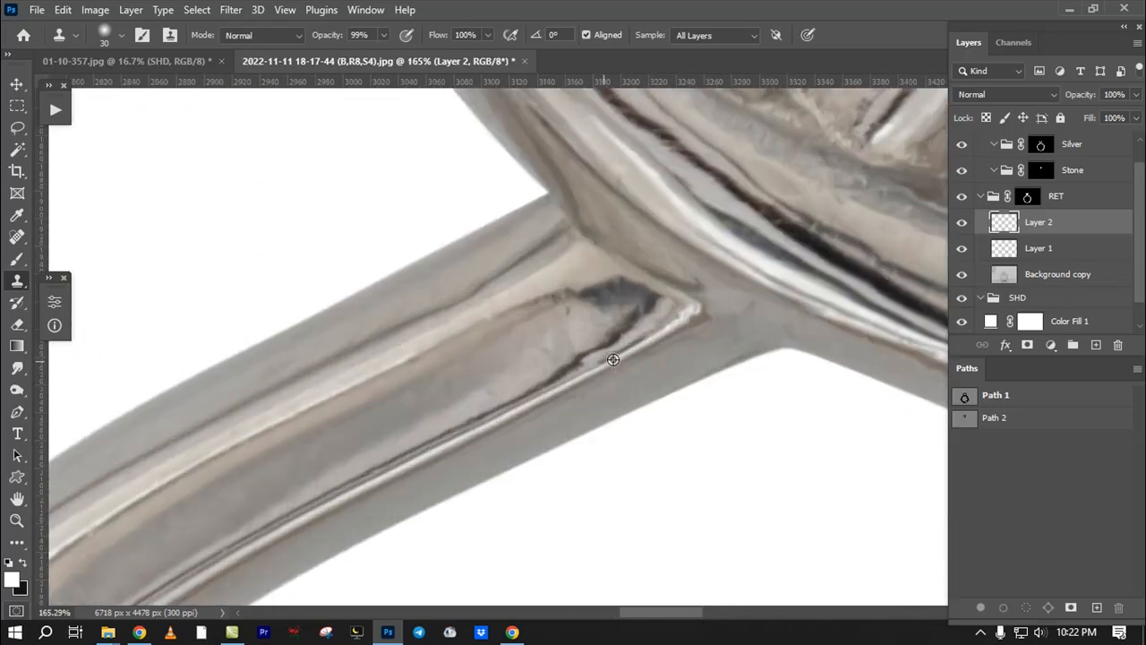
key(l)
drag(582, 238, 620, 271)
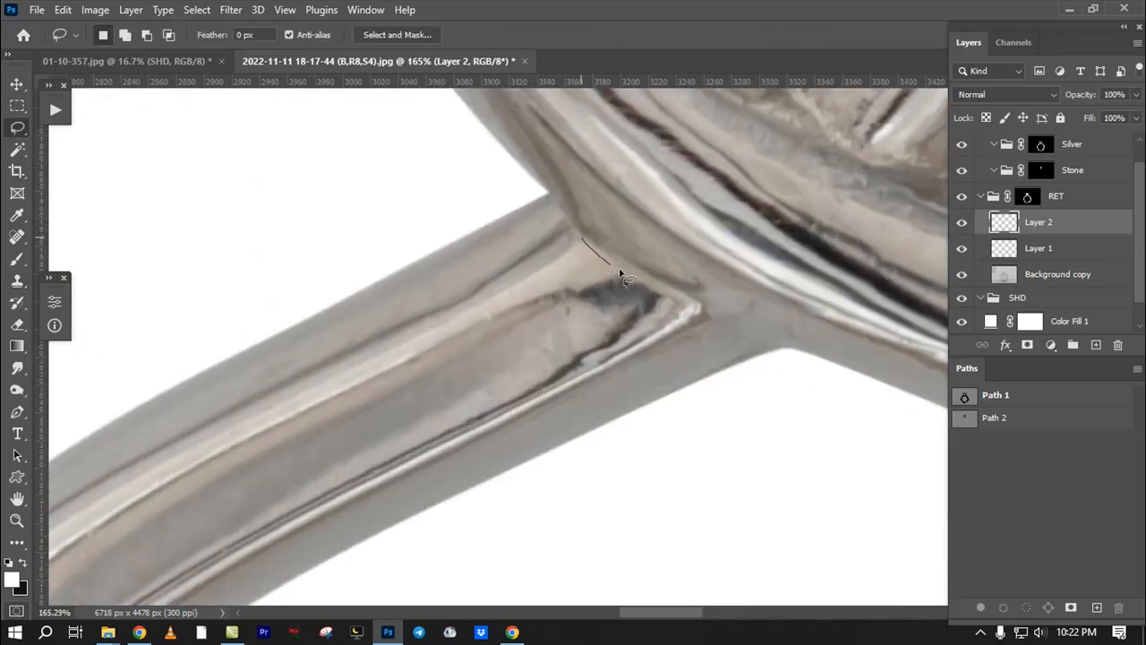
drag(423, 258, 573, 240)
key(shift+F6)
key(Return)
Step: Clone metal over the dark patch inside the selection, extend the lower dark line to the corner, deselect, and compare with Layer 2 hidden
key(s)
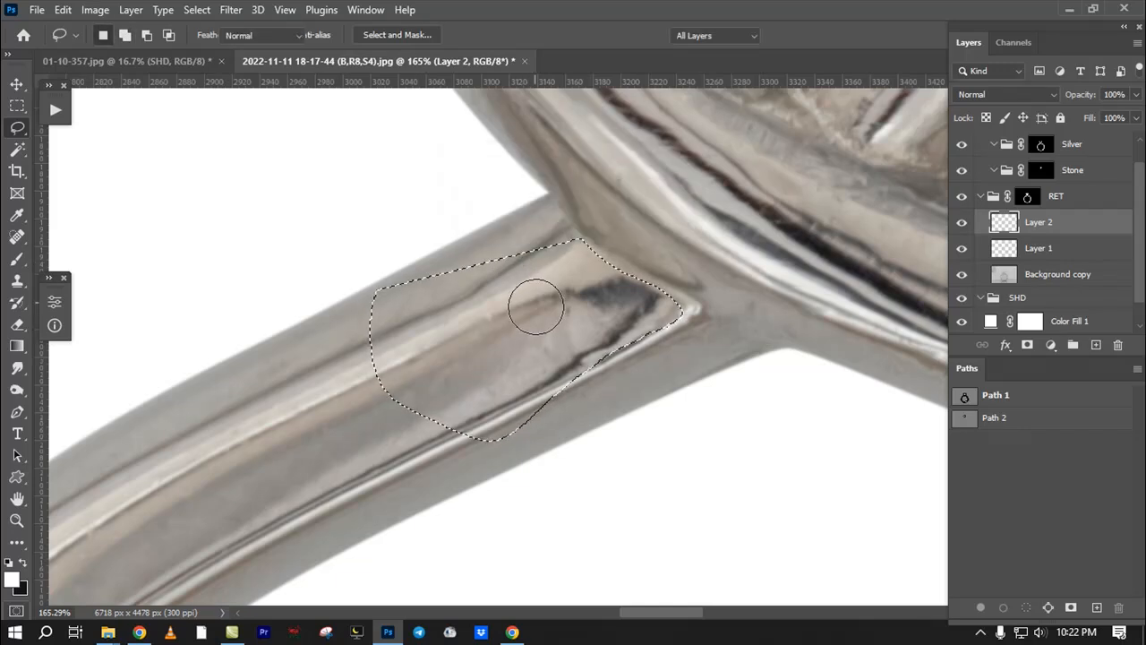
alt+click(536, 305)
key(])
key(])
mouse_move(596, 289)
mouse_down()
mouse_move(620, 285)
mouse_move(621, 312)
mouse_move(607, 319)
mouse_move(627, 309)
mouse_up()
key([)
alt+click(544, 381)
drag(563, 371, 669, 319)
key(ctrl+d)
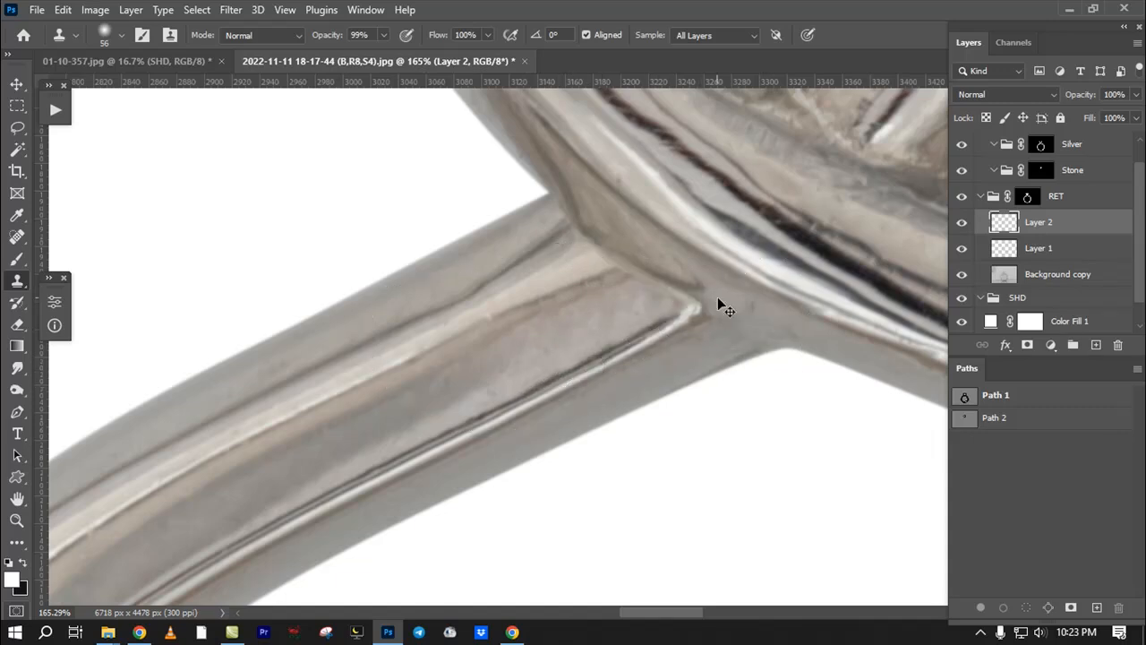
click(963, 223)
click(963, 223)
Step: Start a pen path near the prong crossing and trace the outer edge of the dark reflection band down the right shank
drag(640, 277, 624, 133)
drag(419, 207, 354, 283)
drag(392, 306, 341, 242)
drag(728, 251, 729, 356)
drag(697, 215, 732, 257)
drag(732, 257, 733, 341)
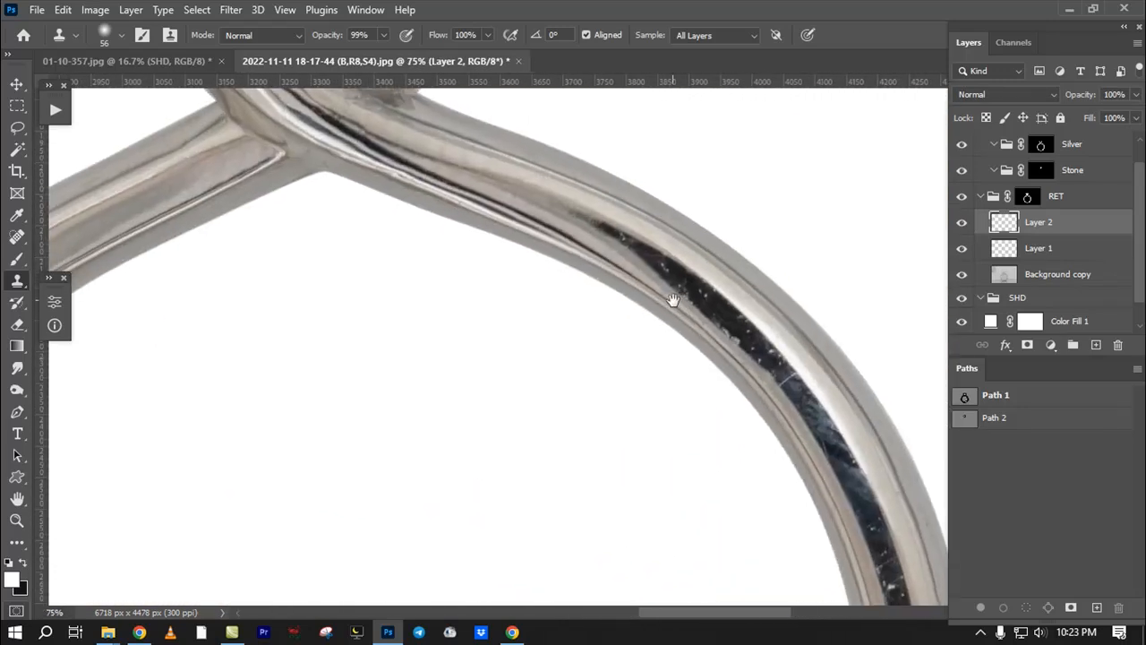
key(p)
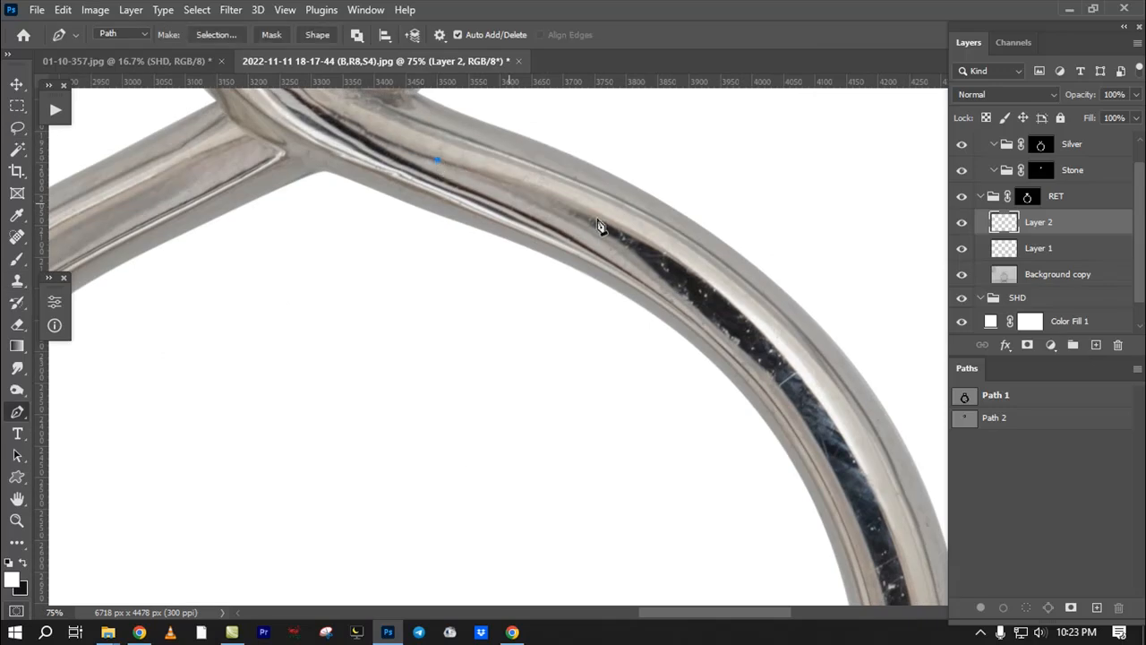
click(659, 250)
drag(801, 414, 630, 72)
drag(782, 505, 780, 505)
drag(717, 525, 829, 90)
click(666, 395)
drag(503, 509, 851, 438)
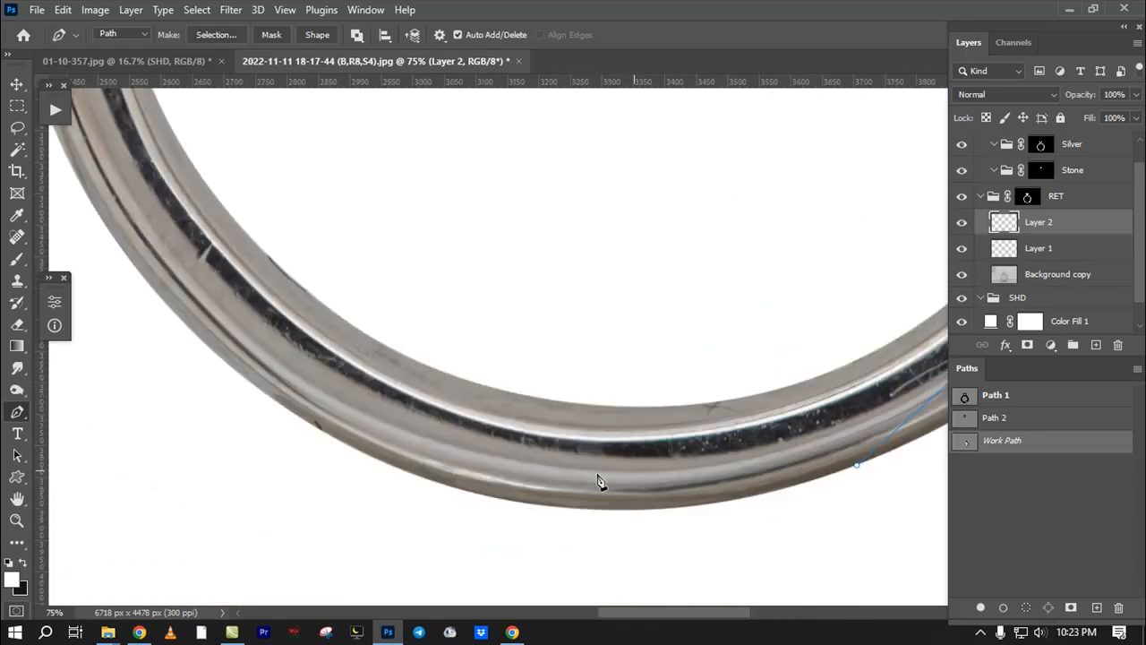
drag(610, 479, 483, 472)
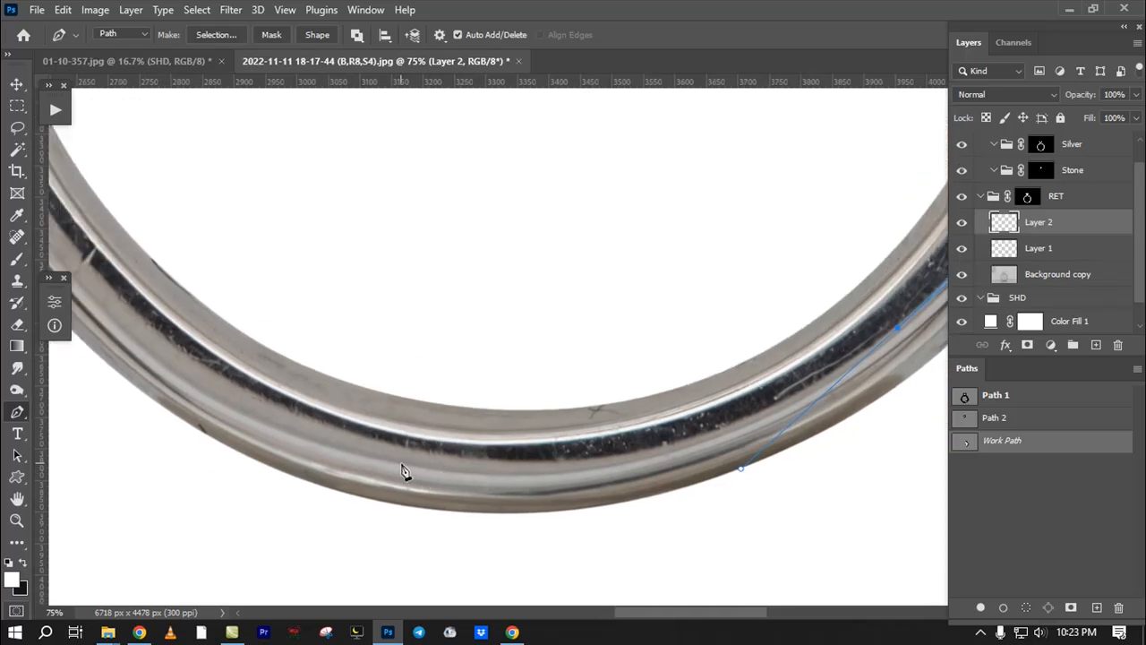
drag(357, 469, 690, 610)
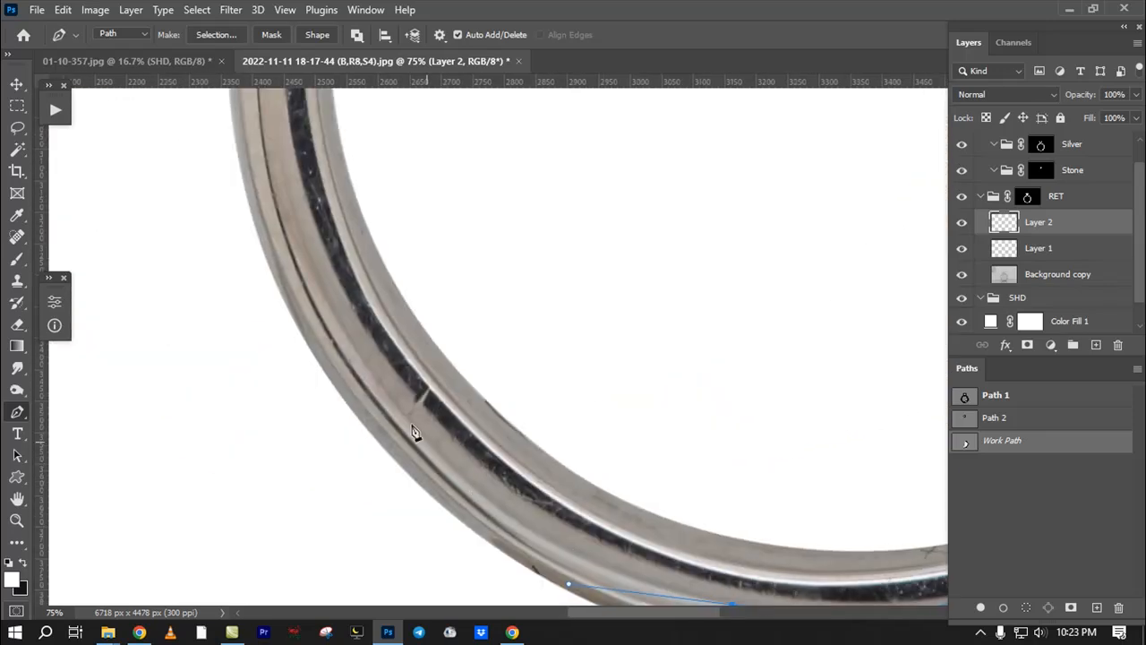
drag(273, 204, 318, 420)
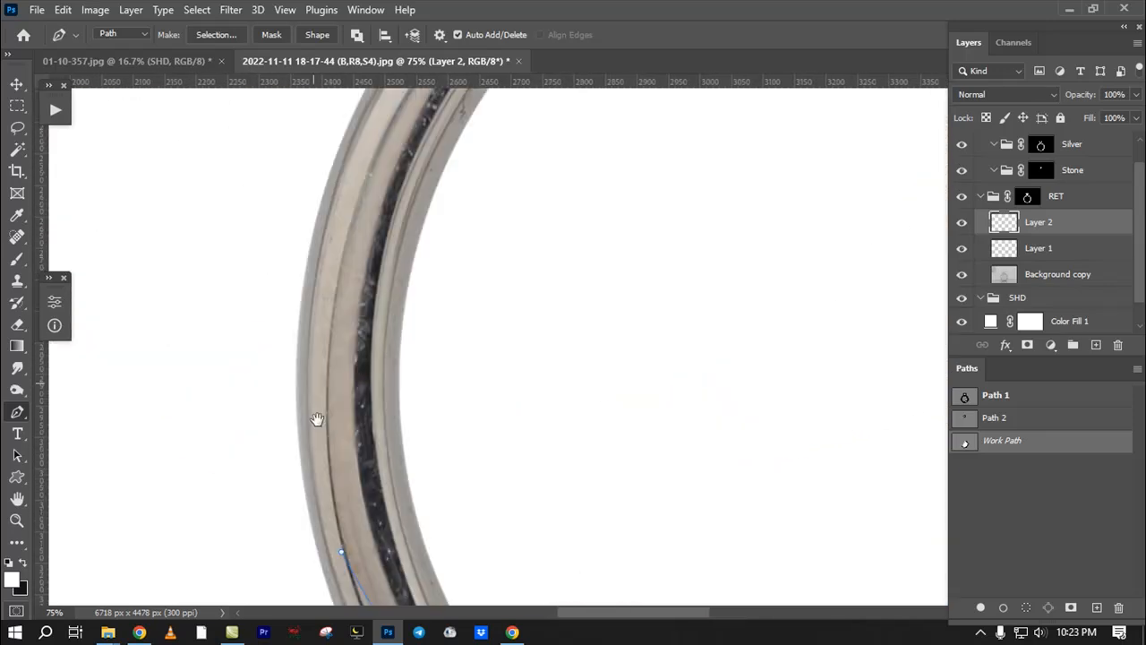
drag(362, 239, 410, 84)
drag(362, 564, 370, 274)
scroll(415, 397, down, 1)
key(ctrl+z)
drag(436, 457, 241, 317)
drag(302, 339, 363, 393)
drag(171, 157, 686, 570)
key(Delete)
drag(729, 474, 405, 492)
scroll(548, 439, down, 3)
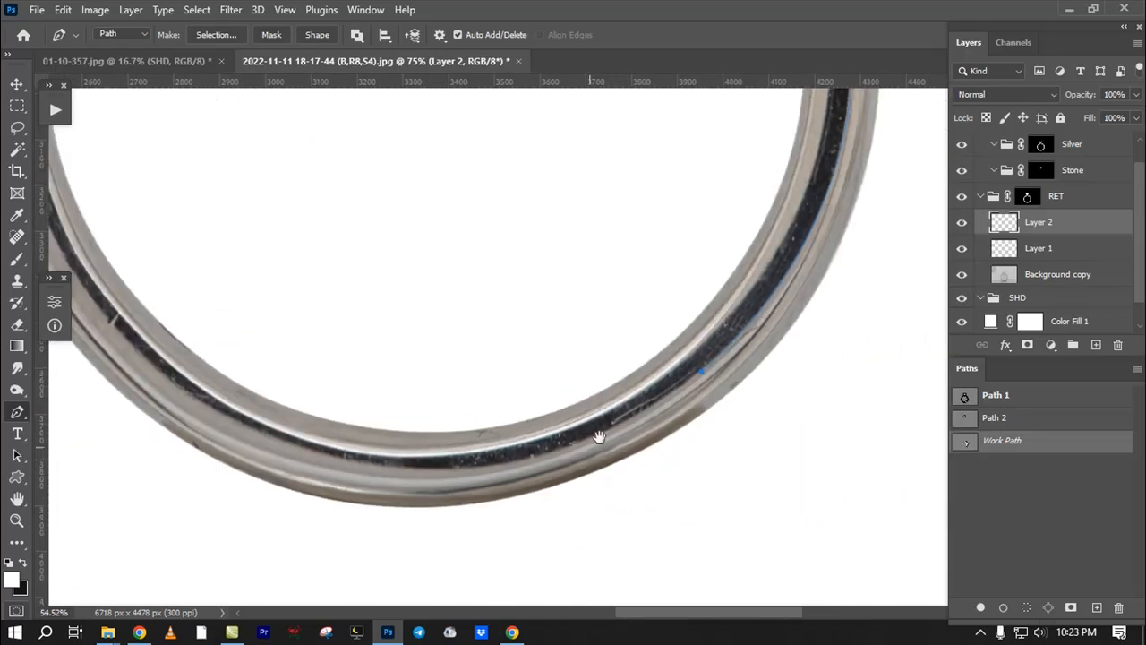
key(ctrl+z)
Step: Continue the pen path along the dark band's outer side through the lower right and bottom of the ring
drag(802, 250, 791, 397)
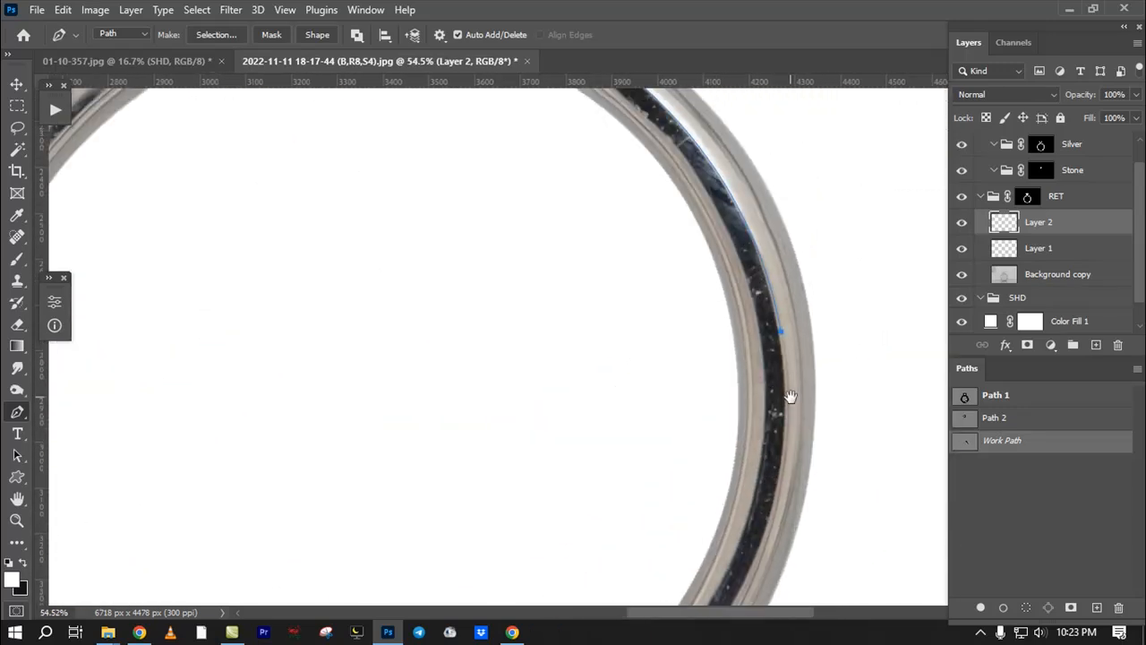
drag(781, 333, 812, 182)
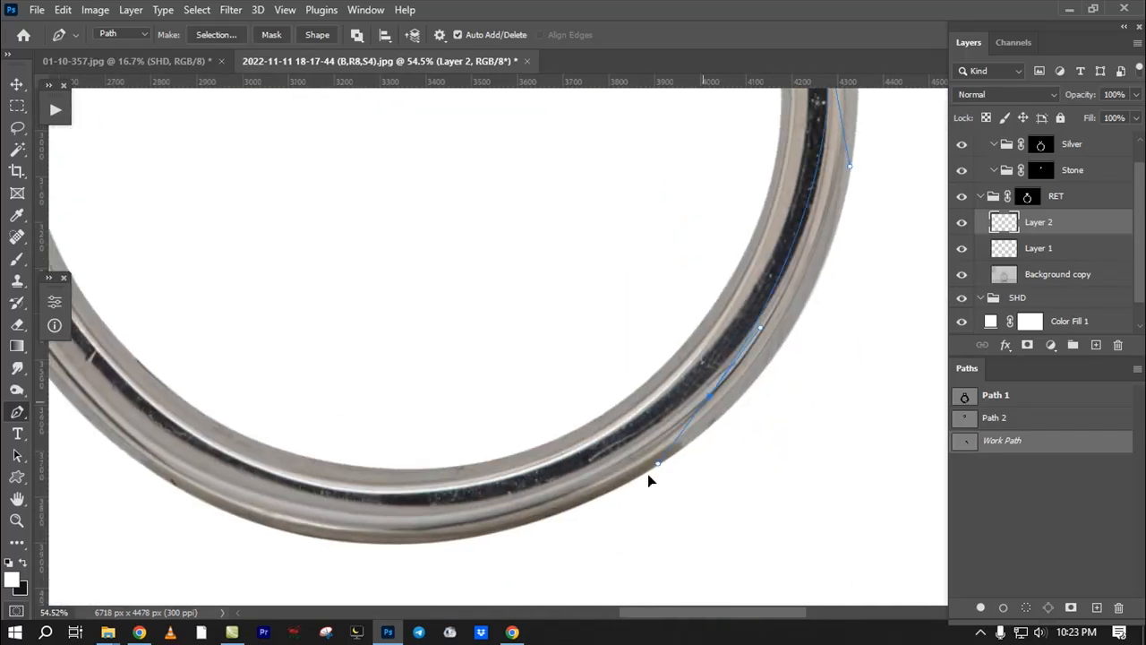
drag(607, 523, 796, 449)
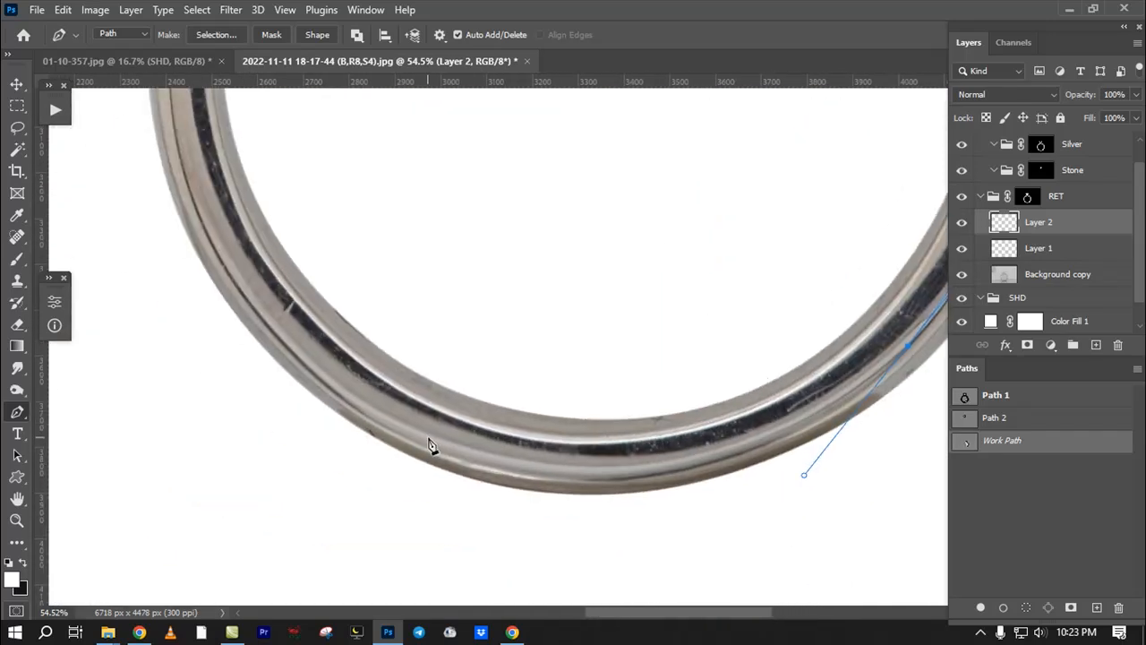
drag(383, 419, 273, 376)
drag(217, 207, 328, 477)
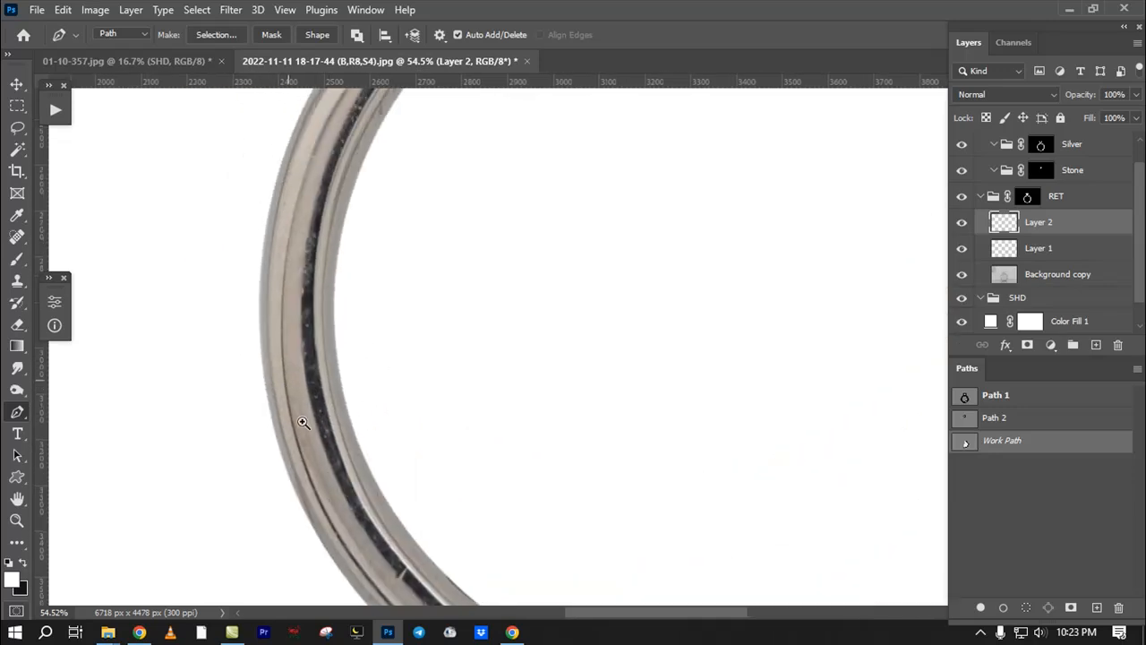
Step: Trace the path up the left shank, around its corner at the prong junction and back along the inner edge, and save it as Path 3
scroll(299, 421, up, 3)
drag(259, 191, 260, 163)
drag(307, 103, 250, 470)
drag(377, 265, 303, 325)
drag(499, 245, 572, 215)
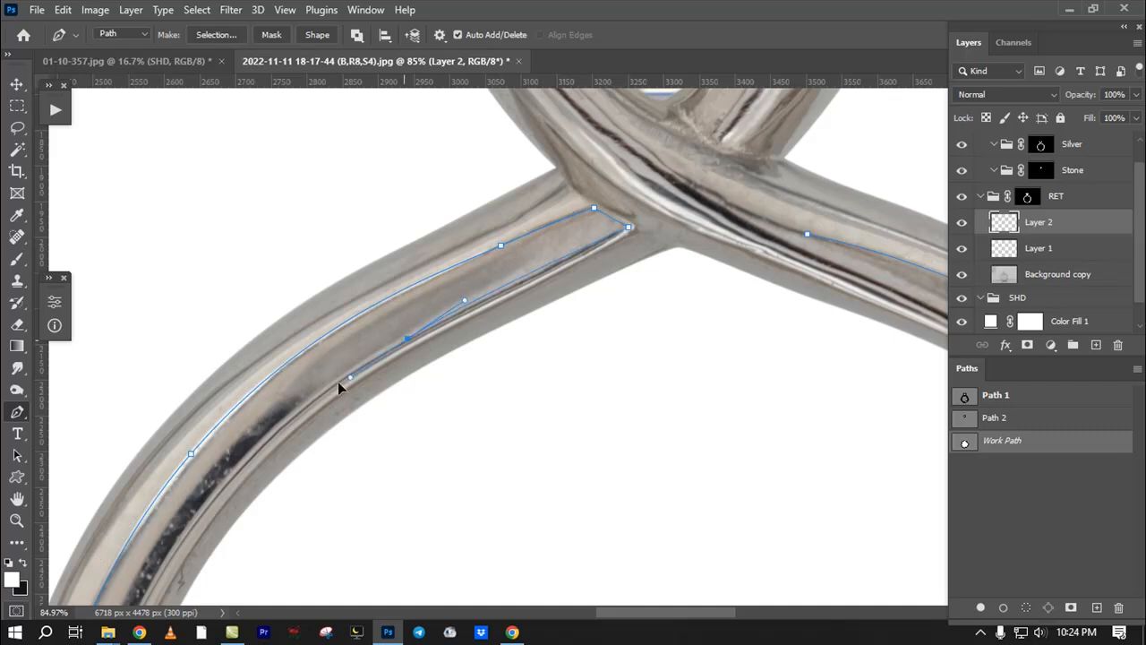
drag(309, 408, 498, 221)
double_click(985, 441)
key(Return)
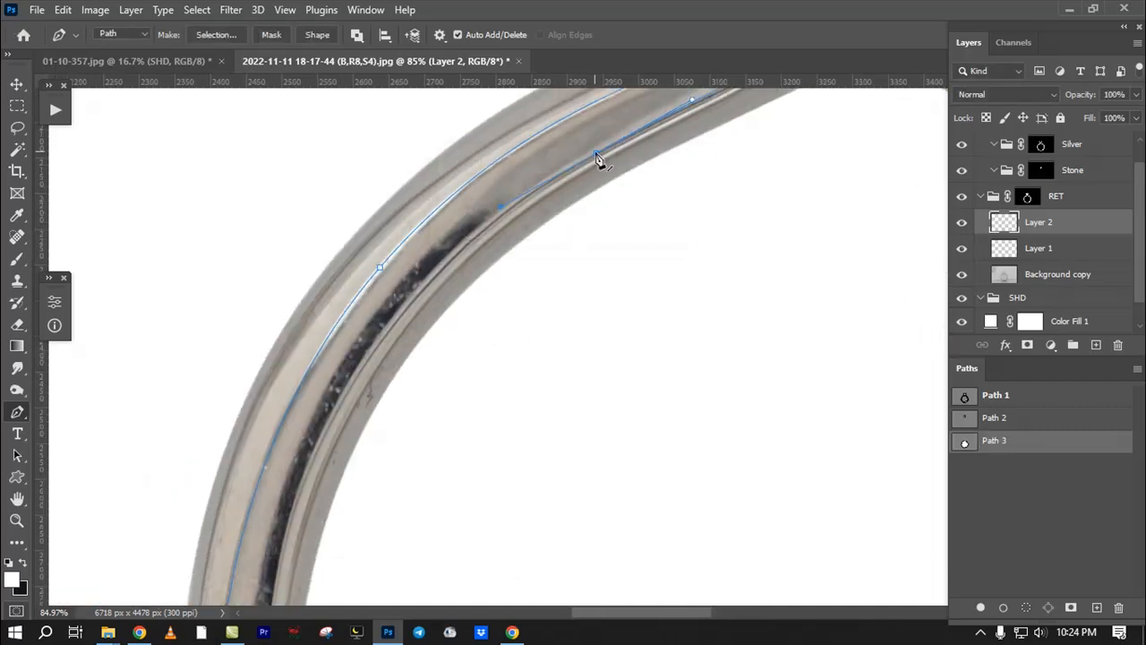
Step: Continue Path 3 down the left shank along the inner edge of the dark band to the lower left curve
drag(363, 389, 425, 269)
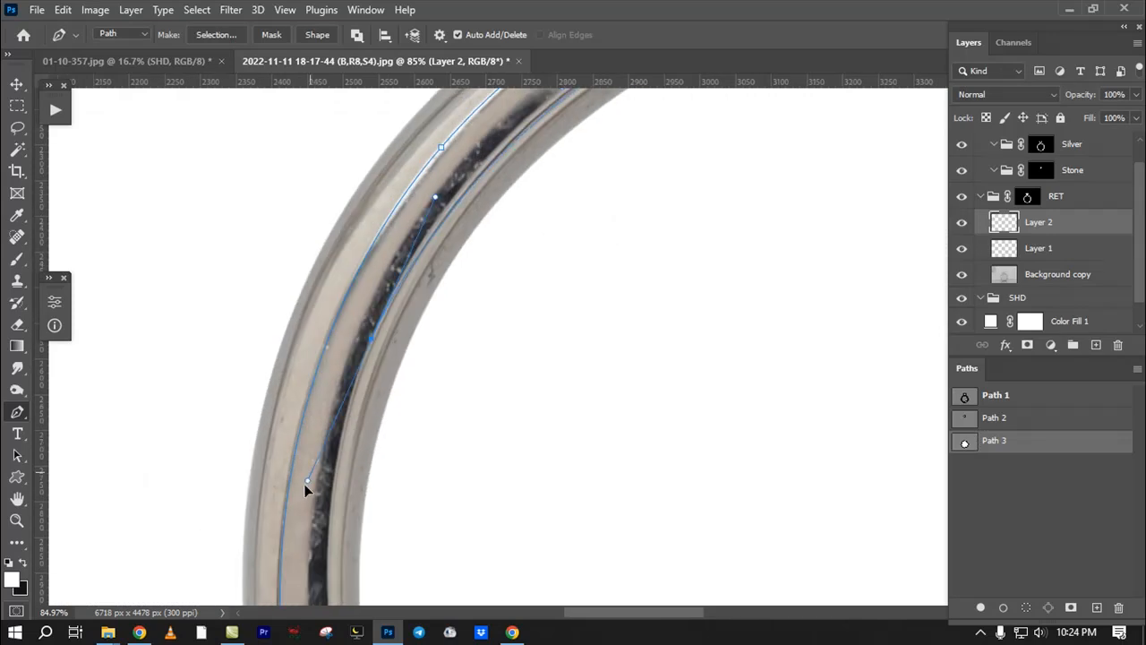
drag(350, 511, 387, 311)
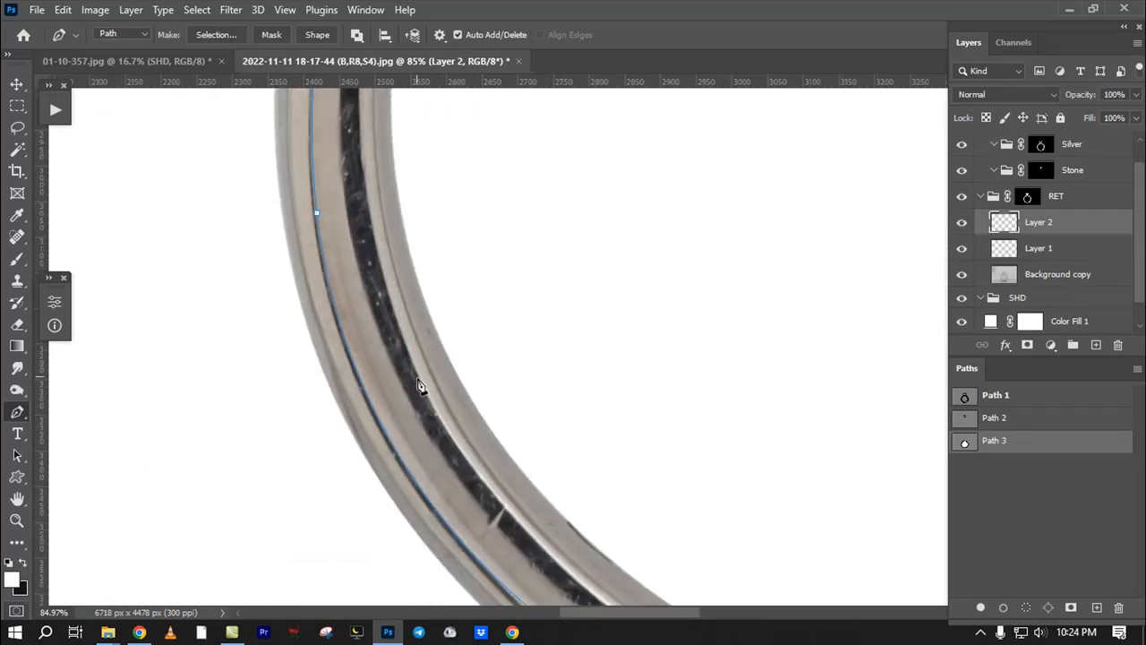
drag(411, 401, 253, 176)
mouse_move(566, 469)
mouse_down()
mouse_move(603, 492)
mouse_move(576, 467)
mouse_up()
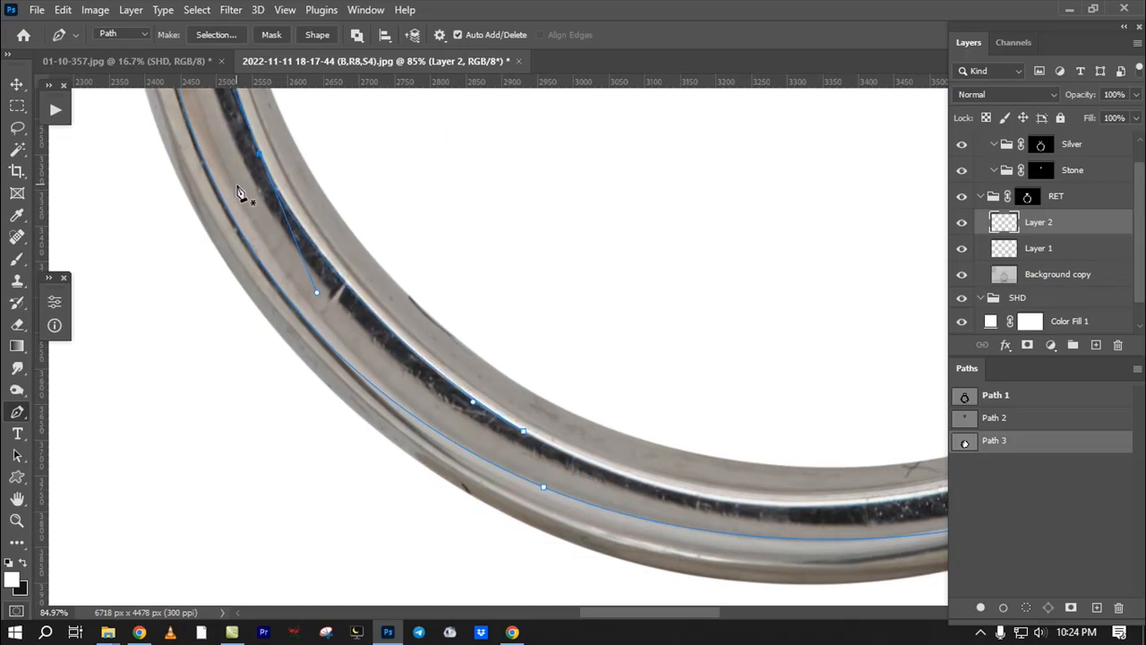
drag(547, 436, 55, 391)
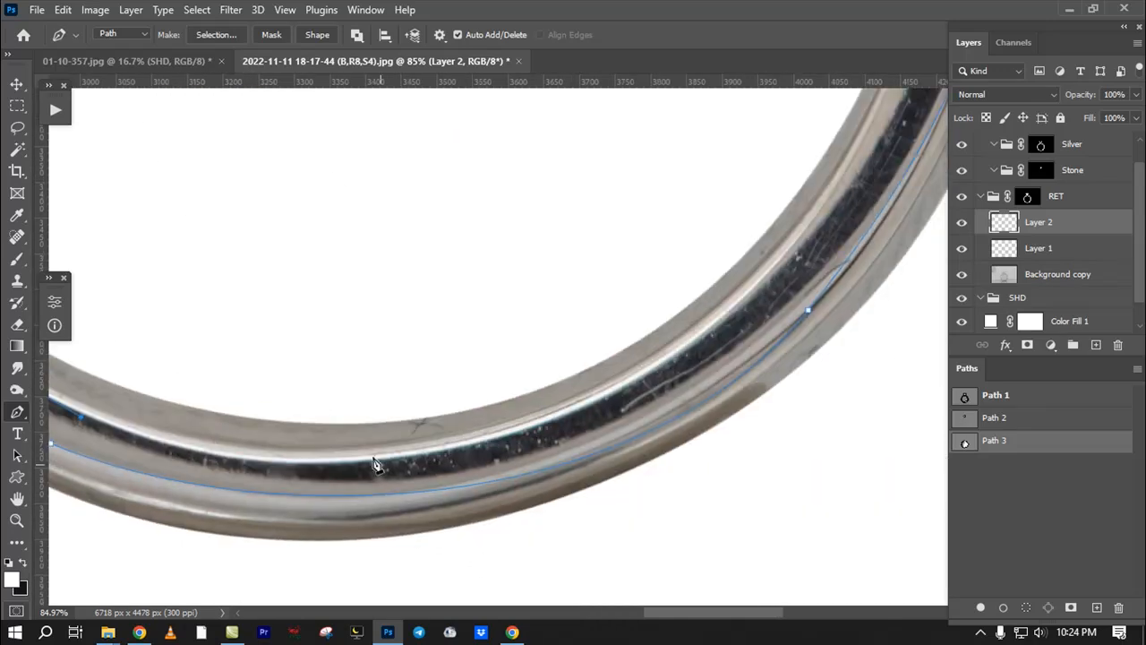
Step: Trace Path 3 along the dark band's inner edge through the bottom and right shank, back to its start near the prong crossing
drag(429, 459, 559, 440)
drag(488, 446, 263, 591)
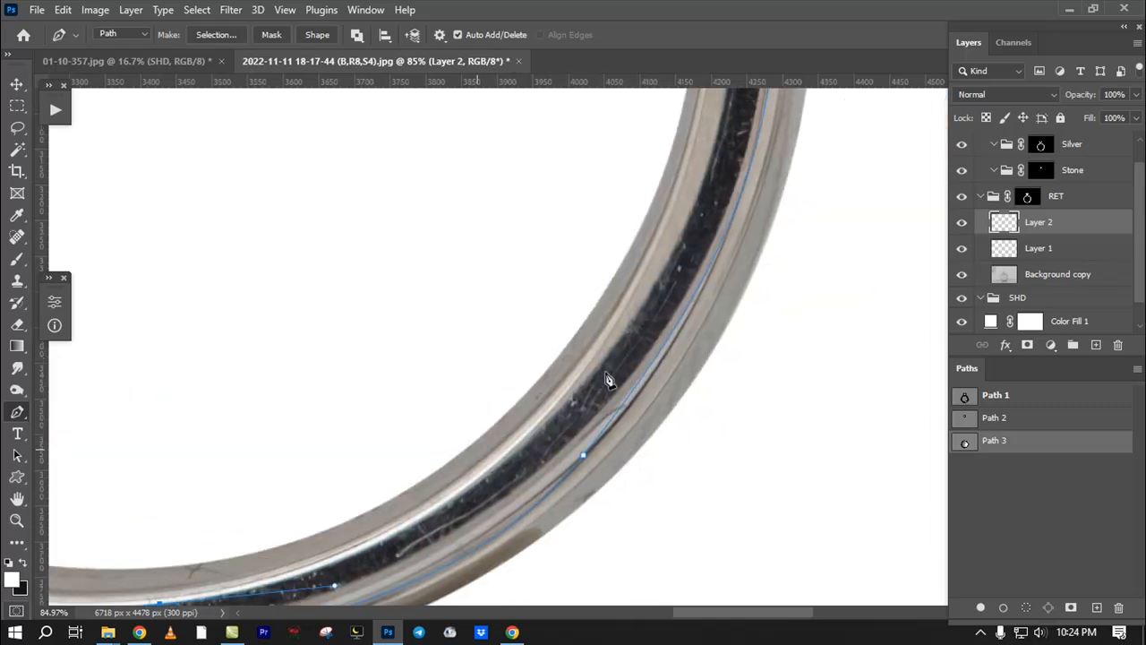
drag(606, 337, 608, 472)
drag(653, 405, 625, 573)
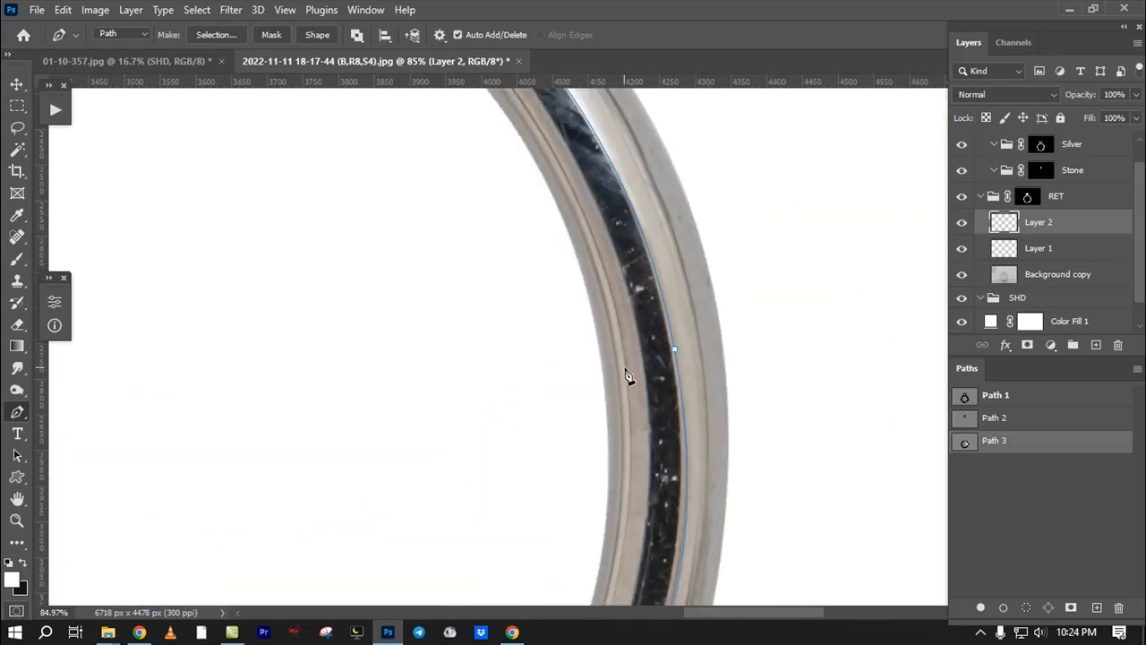
drag(610, 208, 600, 178)
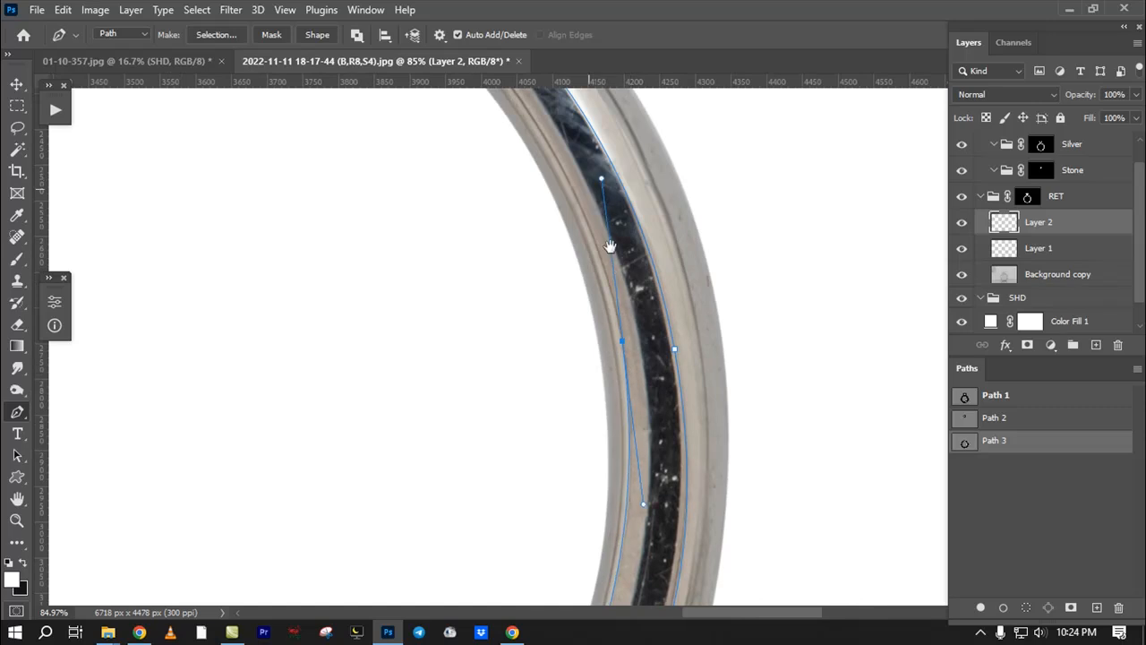
drag(610, 246, 727, 548)
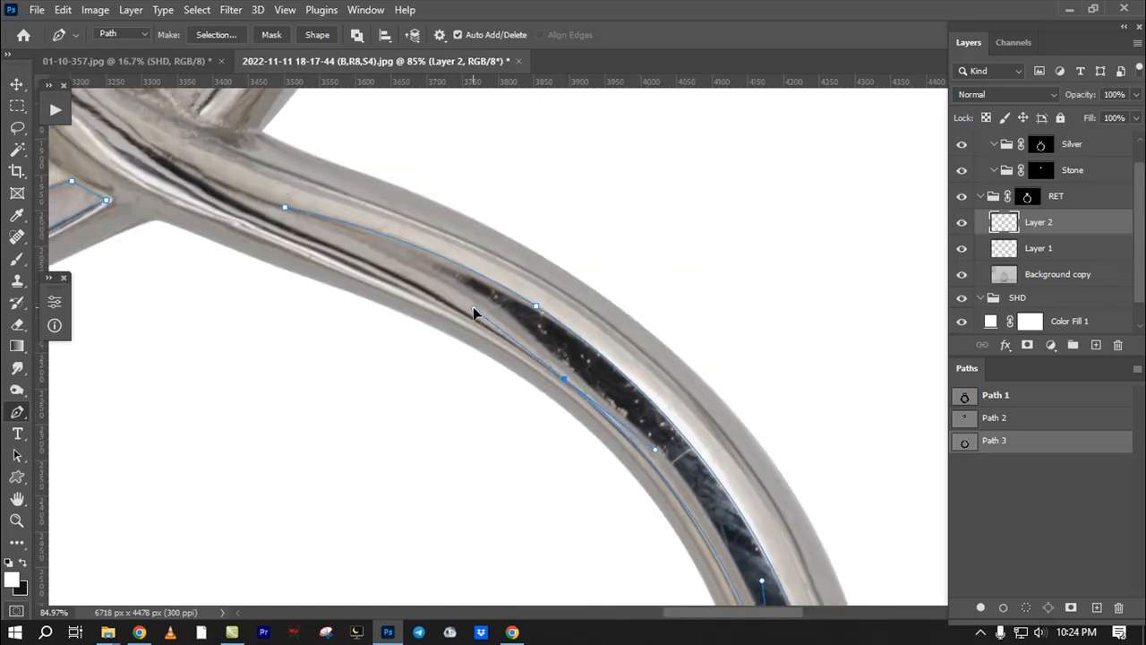
click(719, 560)
drag(460, 345, 530, 363)
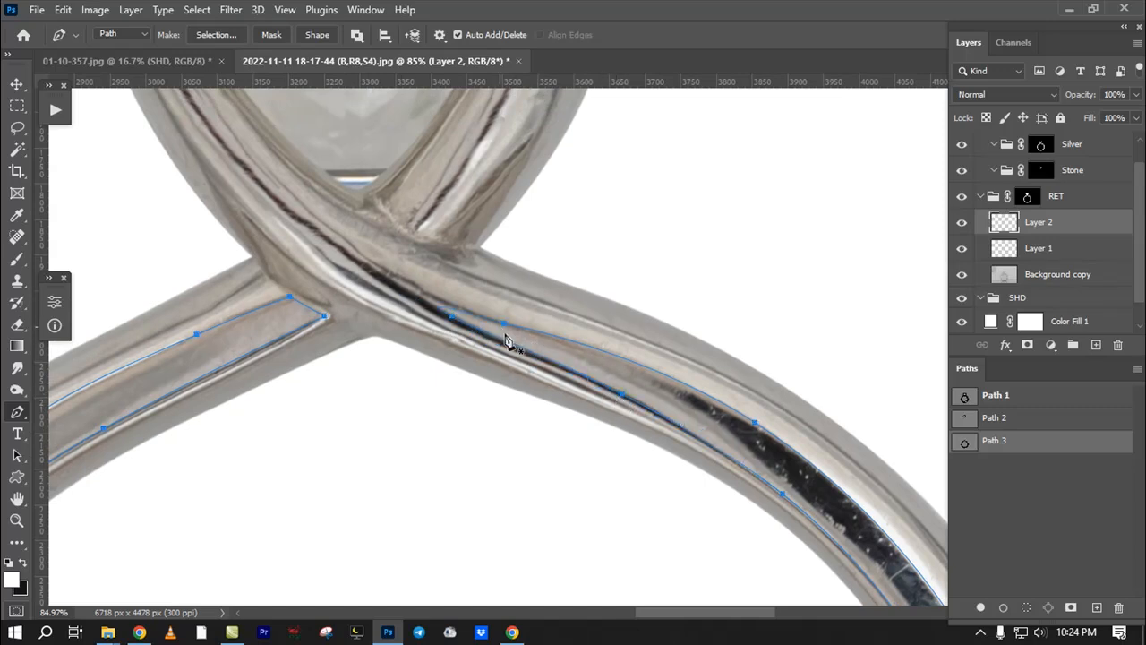
Step: Load Path 3 as a selection around the shank's dark reflection band and toggle its outline display
drag(587, 390, 466, 194)
drag(564, 324, 528, 378)
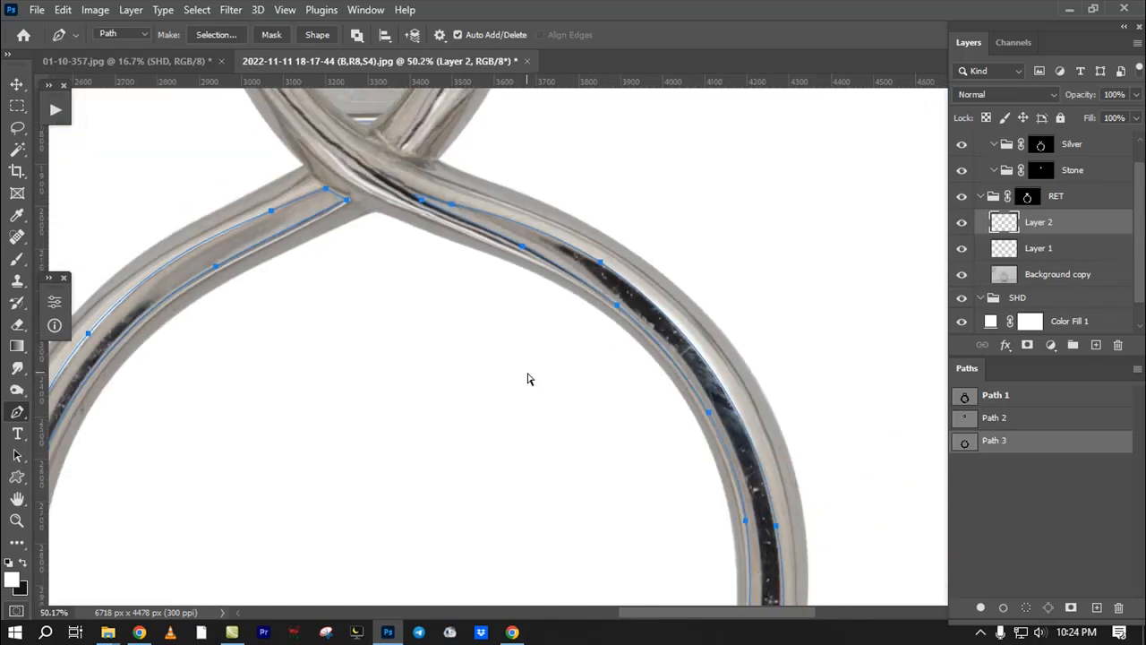
key(ctrl+Return)
drag(634, 369, 588, 314)
drag(587, 313, 645, 199)
drag(654, 393, 679, 213)
key(ctrl+h)
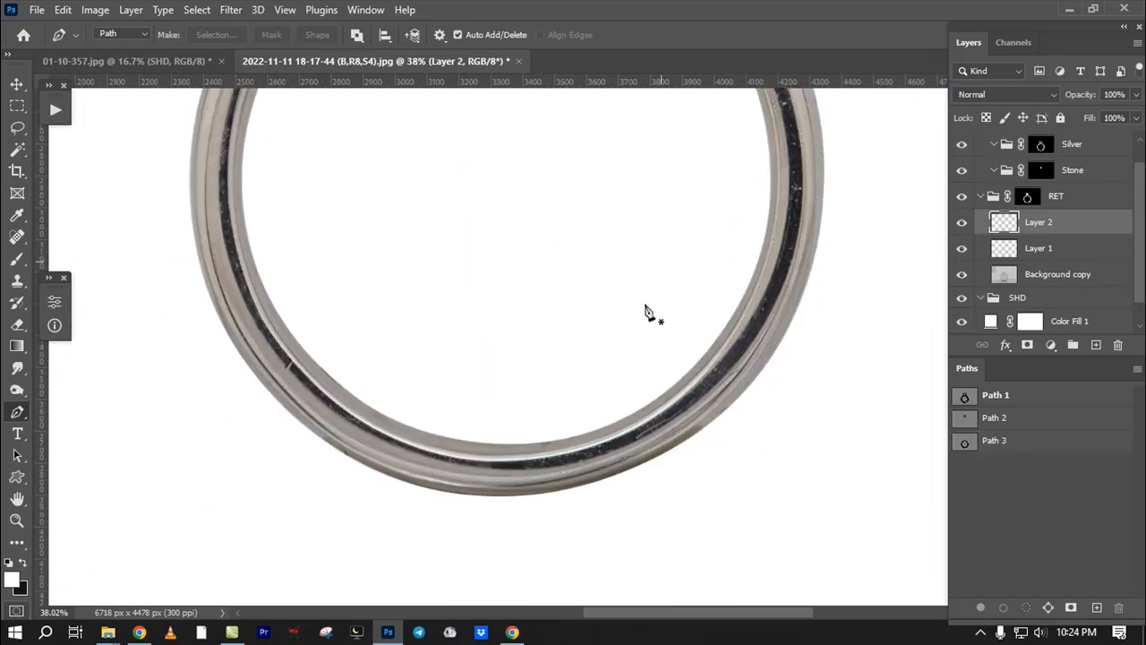
Step: Check the band selection around the shank by switching Quick Mask mode on and off
key(q)
key(q)
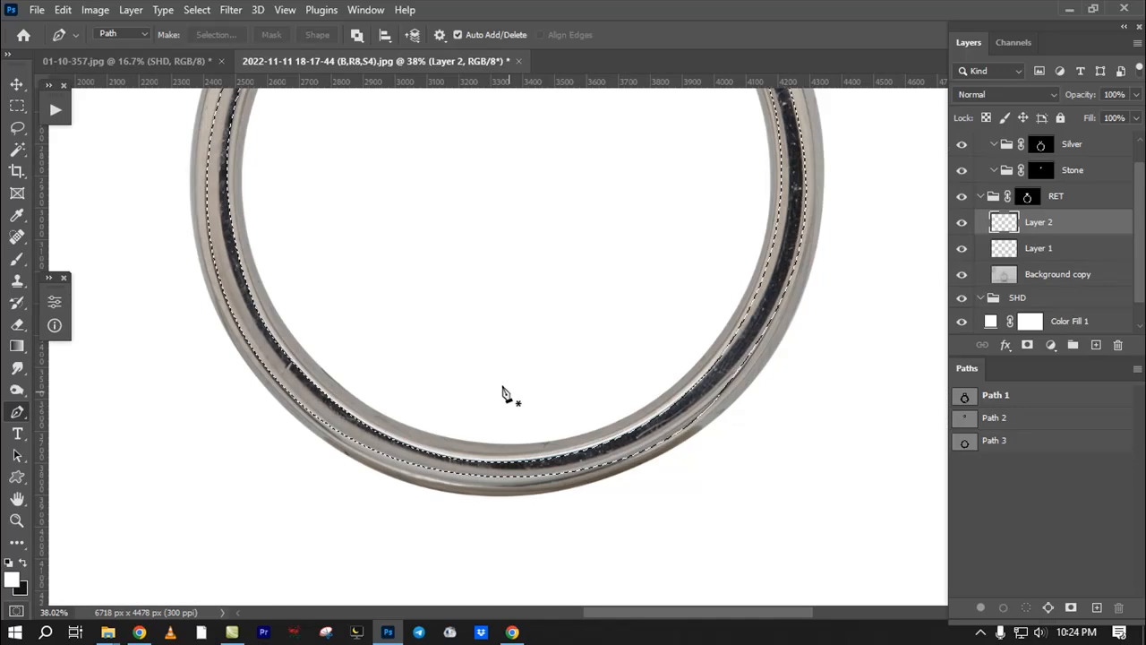
drag(638, 470, 611, 470)
drag(562, 306, 560, 538)
key(q)
key(q)
drag(364, 274, 365, 377)
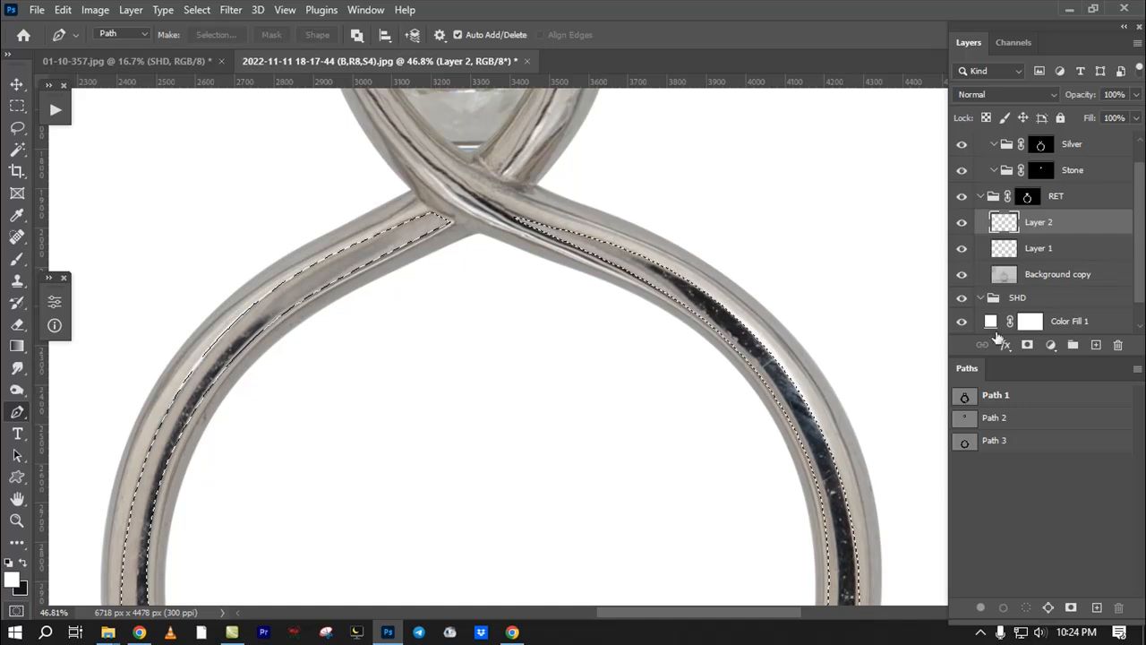
Step: Add a new layer above Layer 2 and feather the band selection
click(1096, 345)
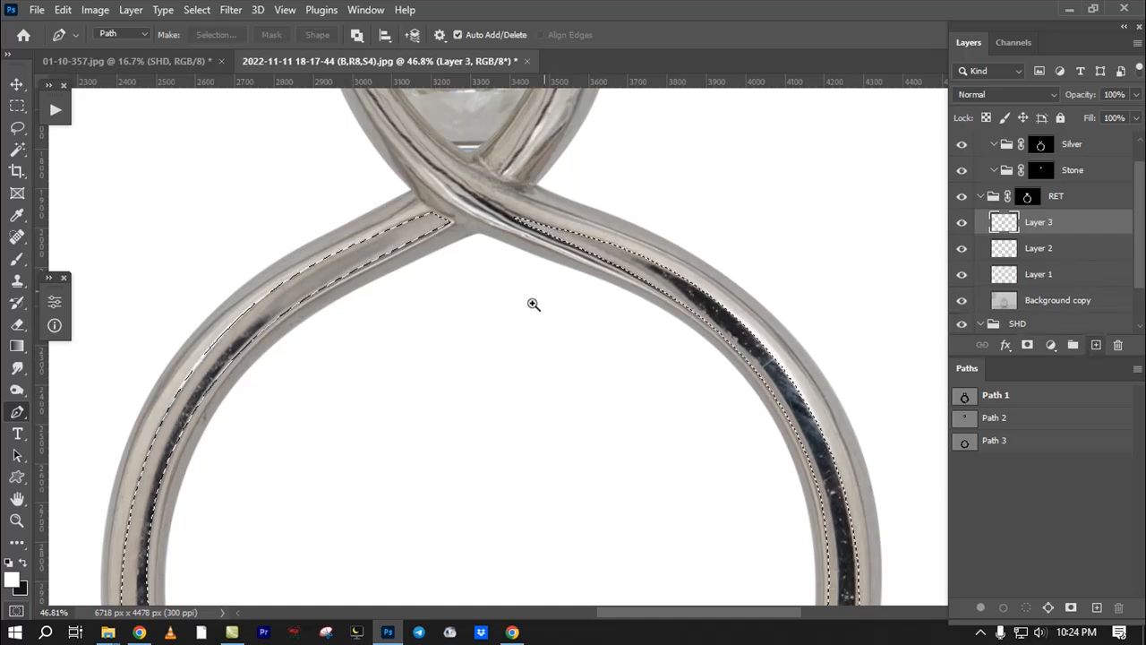
drag(533, 304, 522, 308)
drag(500, 343, 517, 256)
drag(471, 332, 466, 307)
key(shift+F6)
key(Return)
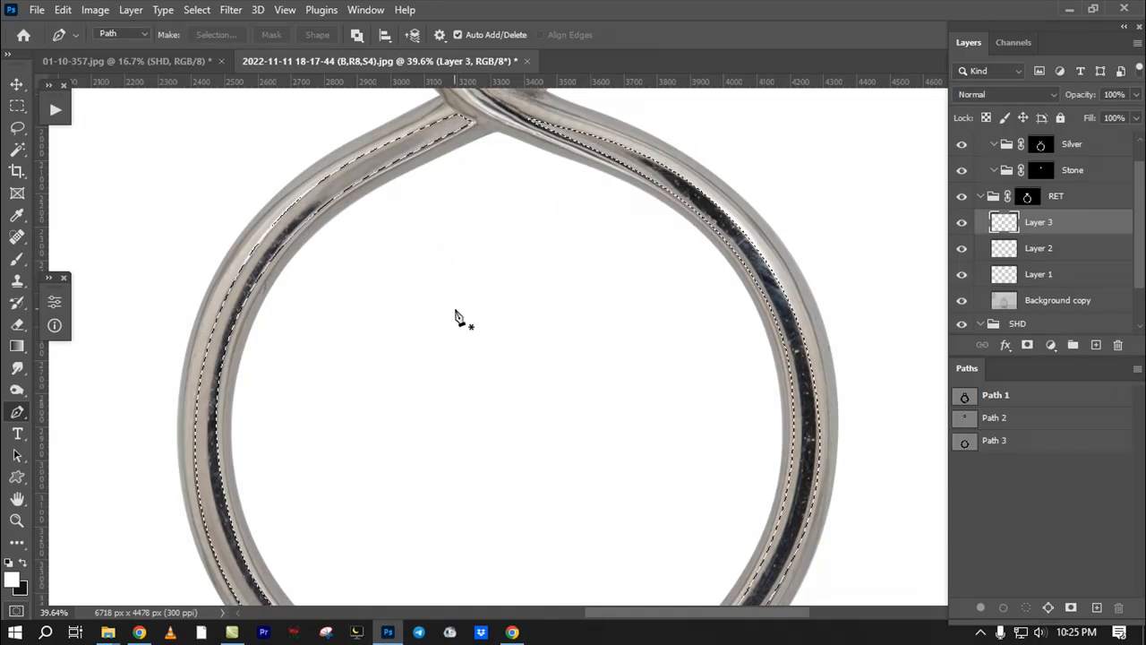
scroll(530, 287, down, 2)
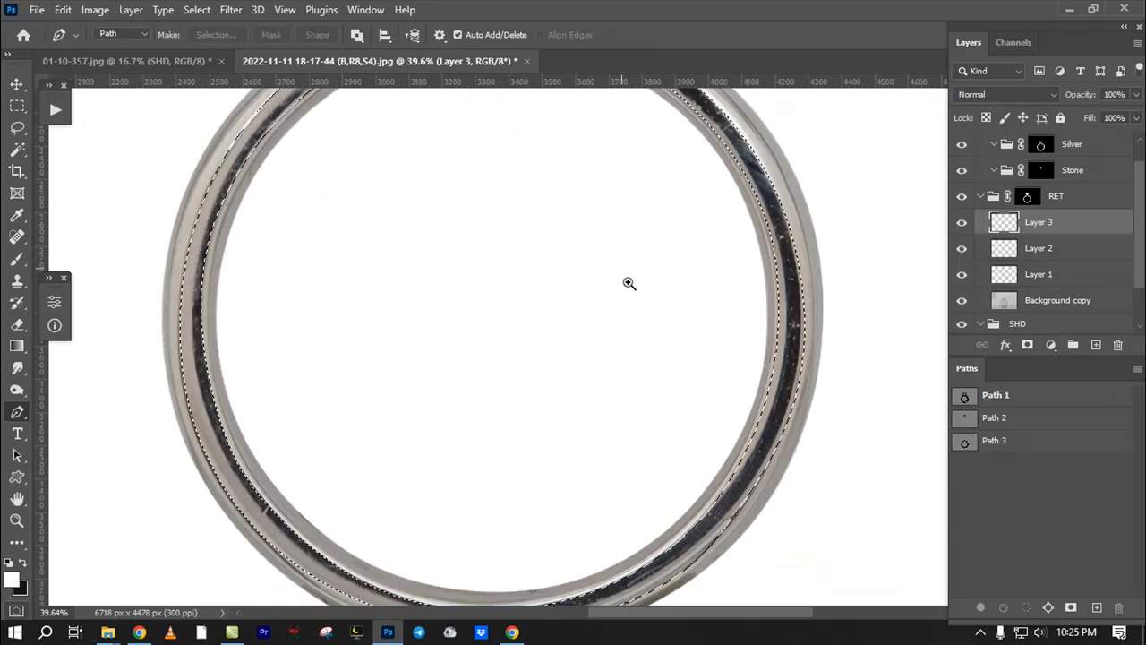
Step: Sample the grey metal tone with the Brush and paint over the upper right dark reflection, enlarging the soft brush to 568 px
key(b)
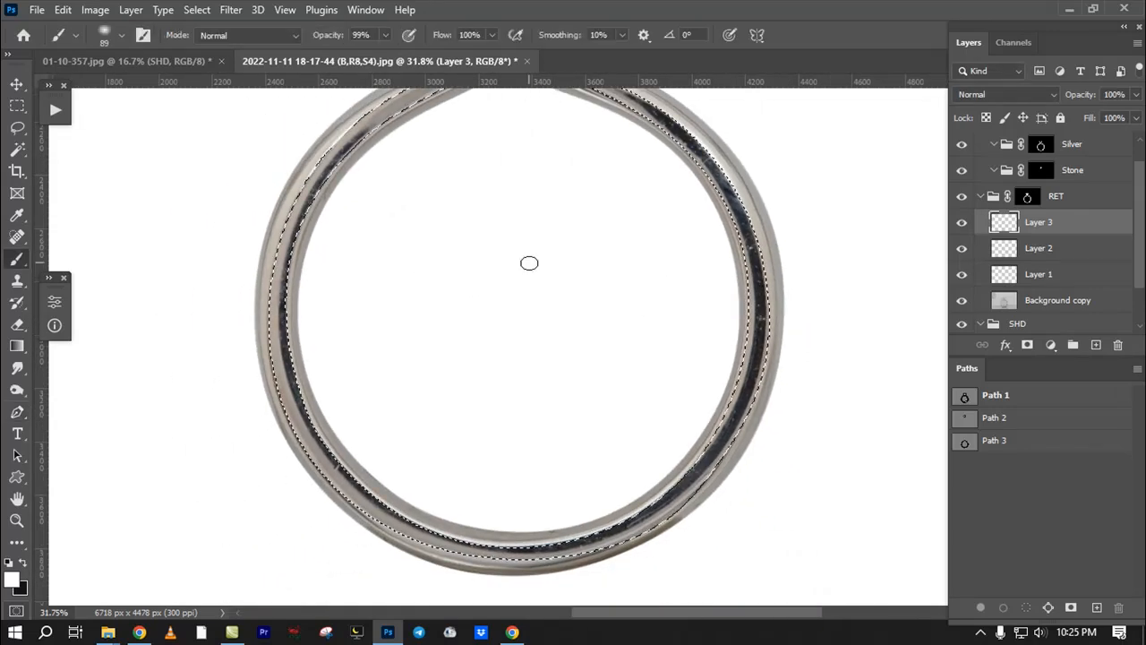
scroll(641, 245, up, 3)
drag(641, 245, 663, 250)
drag(585, 223, 618, 223)
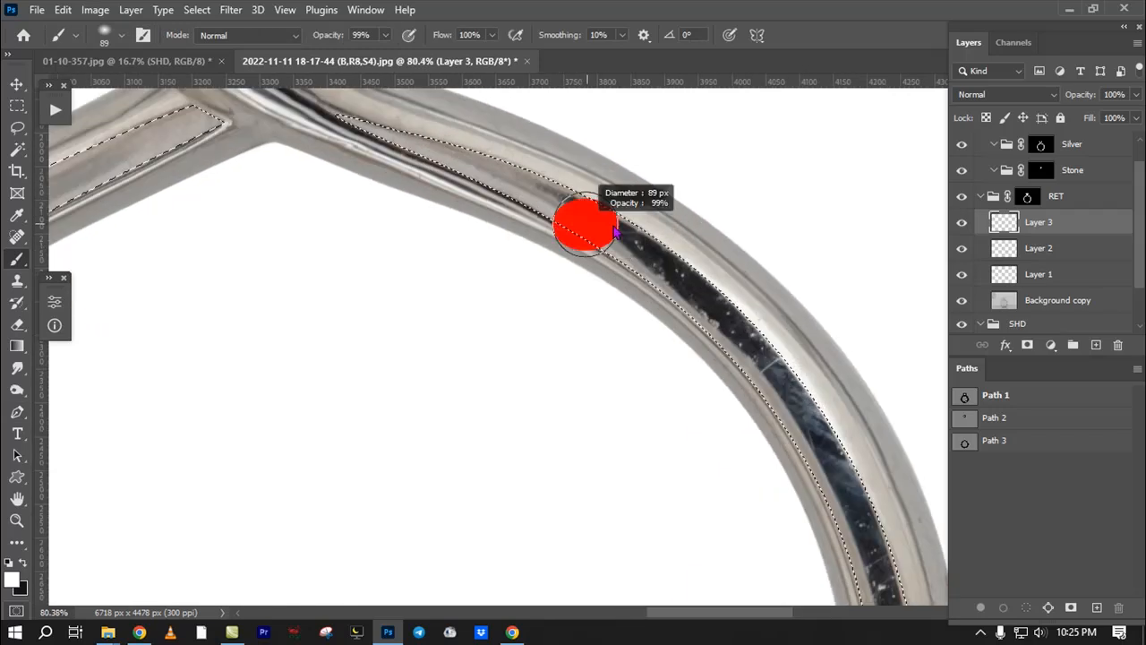
alt+click(515, 179)
scroll(518, 167, down, 2)
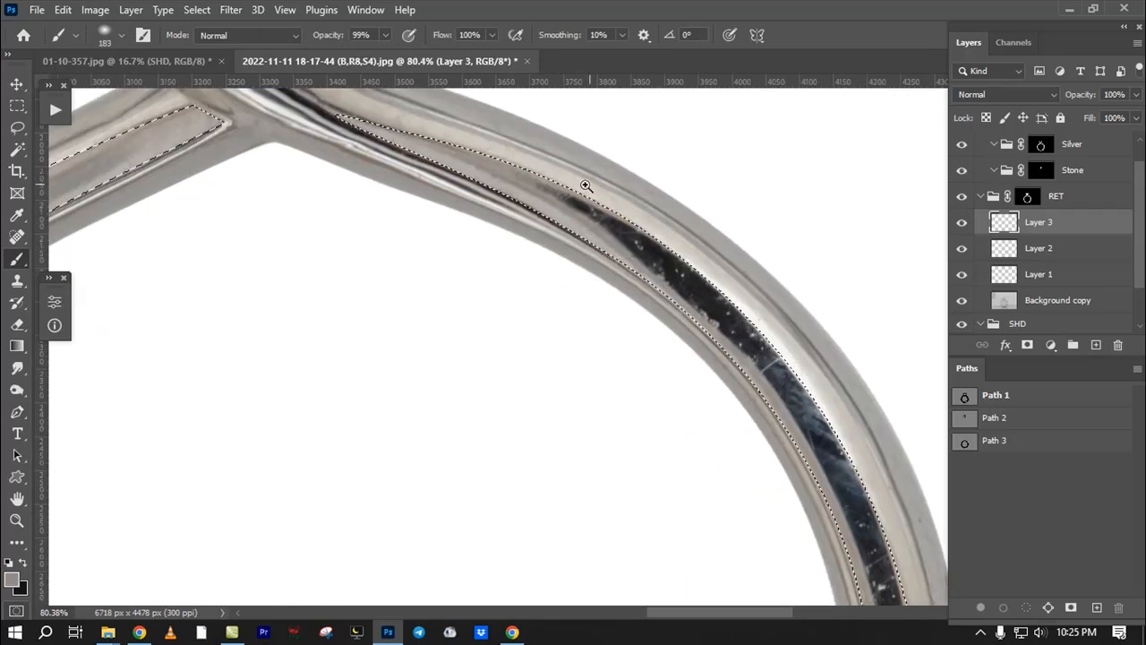
mouse_move(609, 162)
mouse_down()
mouse_move(588, 123)
mouse_move(675, 211)
mouse_move(858, 348)
mouse_up()
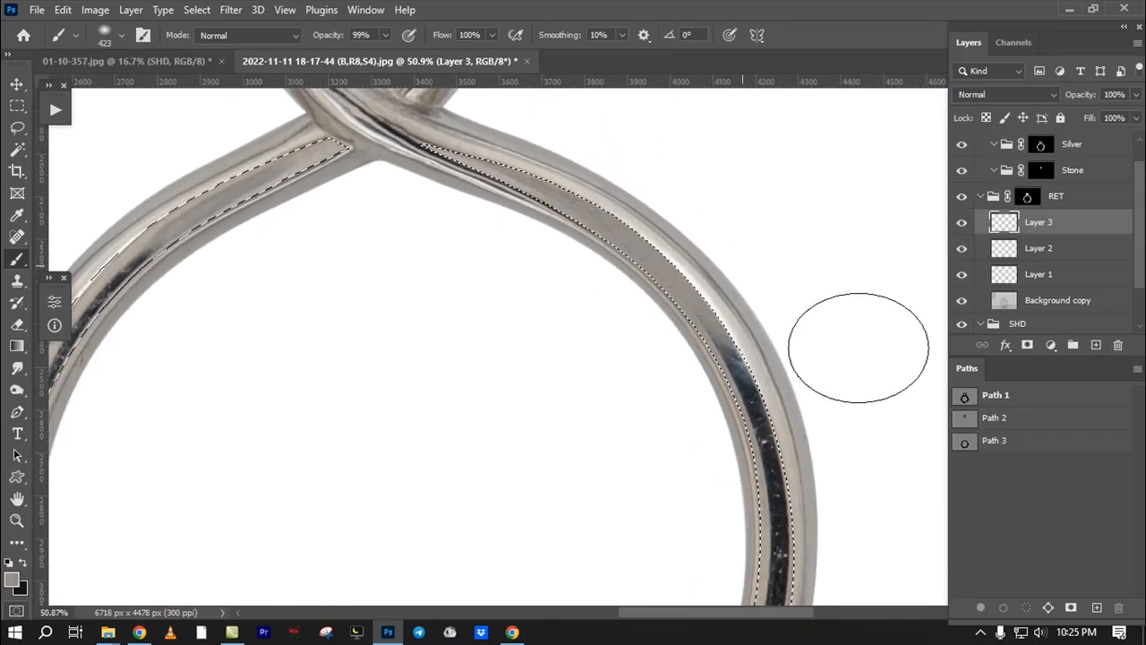
drag(773, 294, 724, 300)
scroll(724, 300, down, 2)
drag(726, 189, 693, 264)
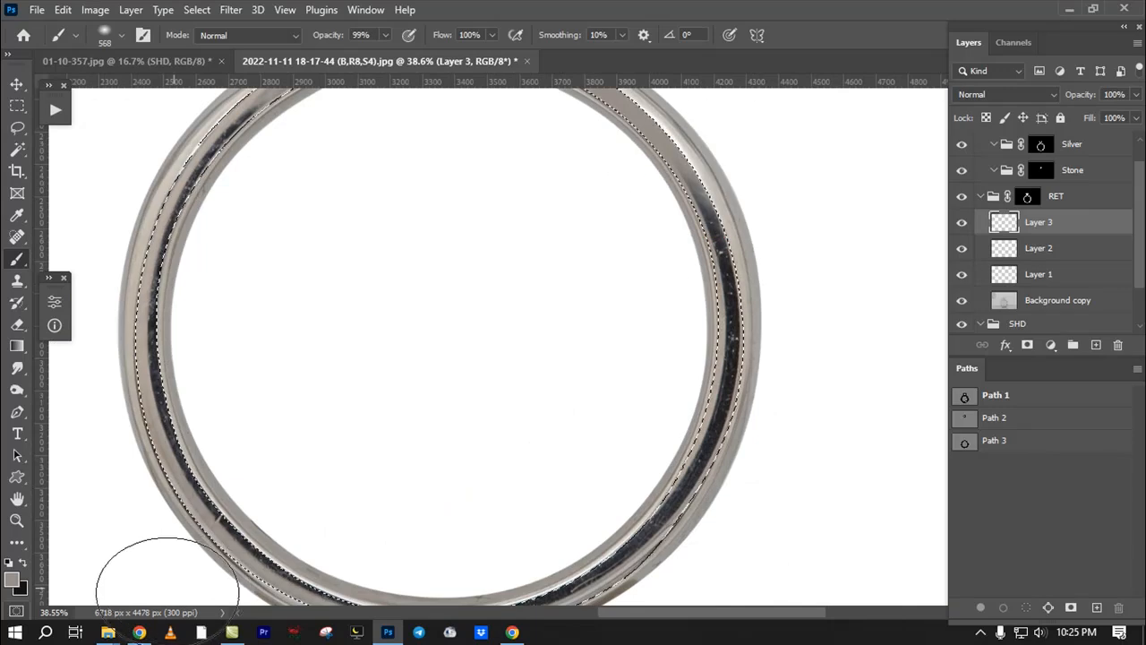
Step: Switch to the Google Meet call in Chrome, admit the waiting participant and return to Photoshop
click(139, 632)
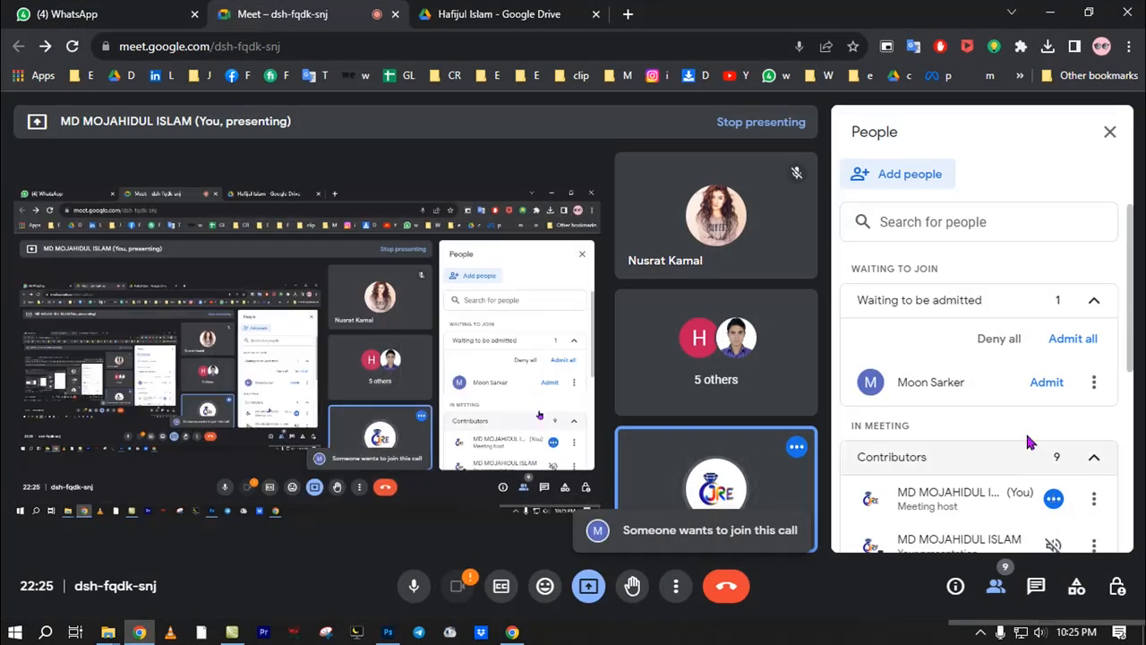
click(1044, 385)
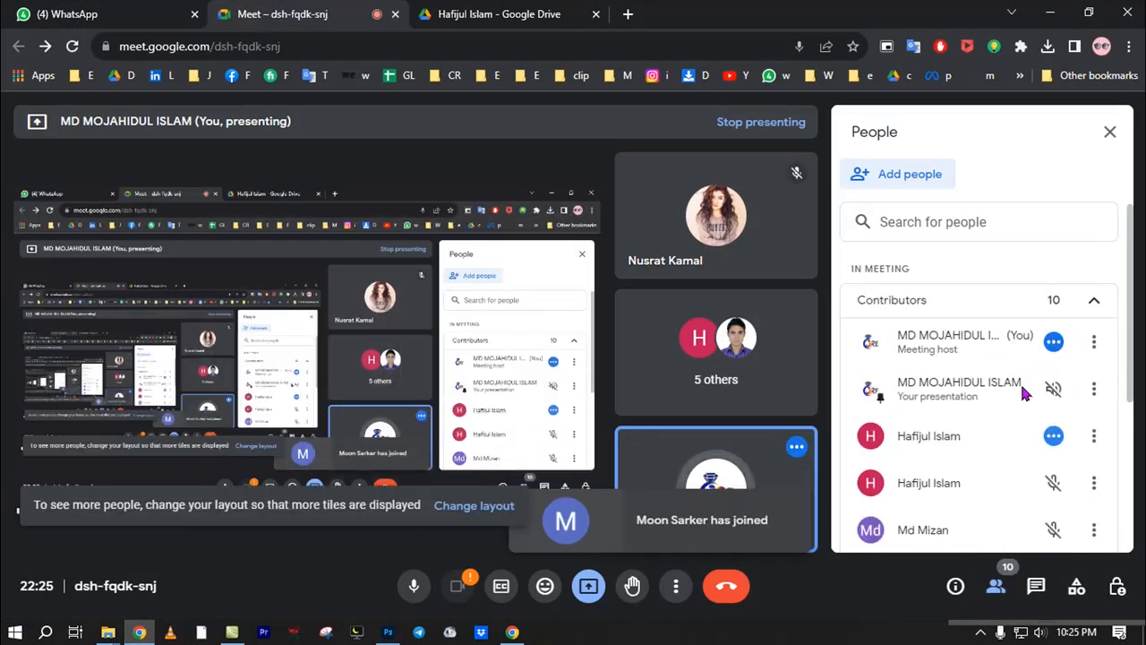
click(1051, 13)
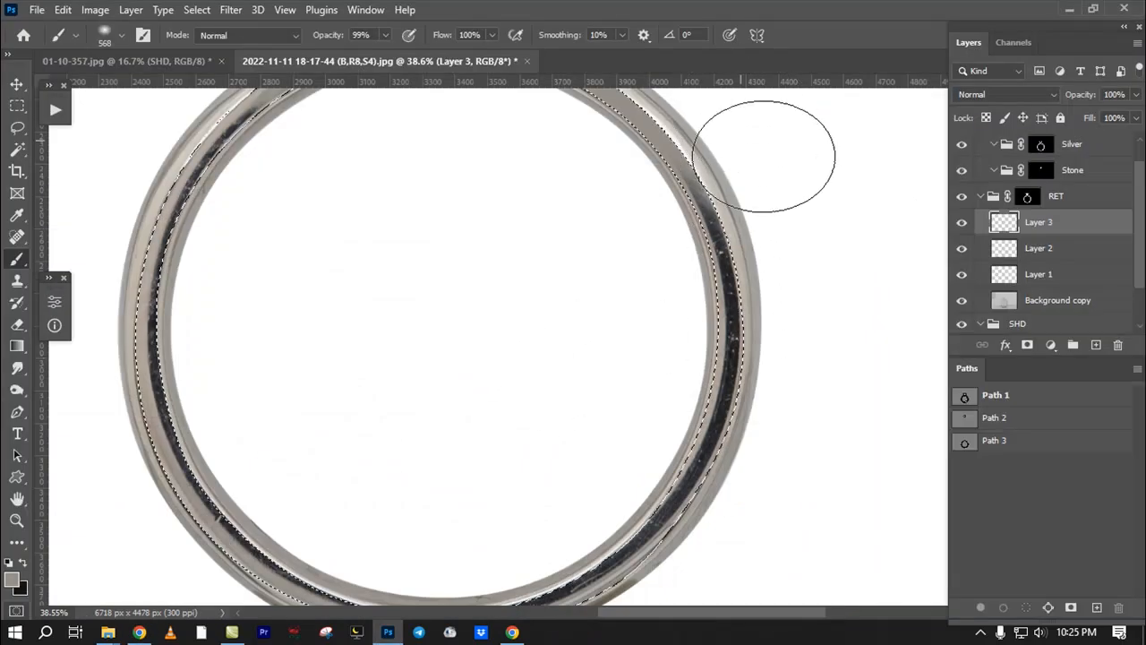
Step: Paint the sampled grey over the dark reflection down the right shank to the lower right curve
drag(763, 156, 837, 481)
drag(789, 166, 827, 481)
drag(803, 433, 870, 315)
drag(856, 295, 780, 530)
drag(832, 401, 725, 511)
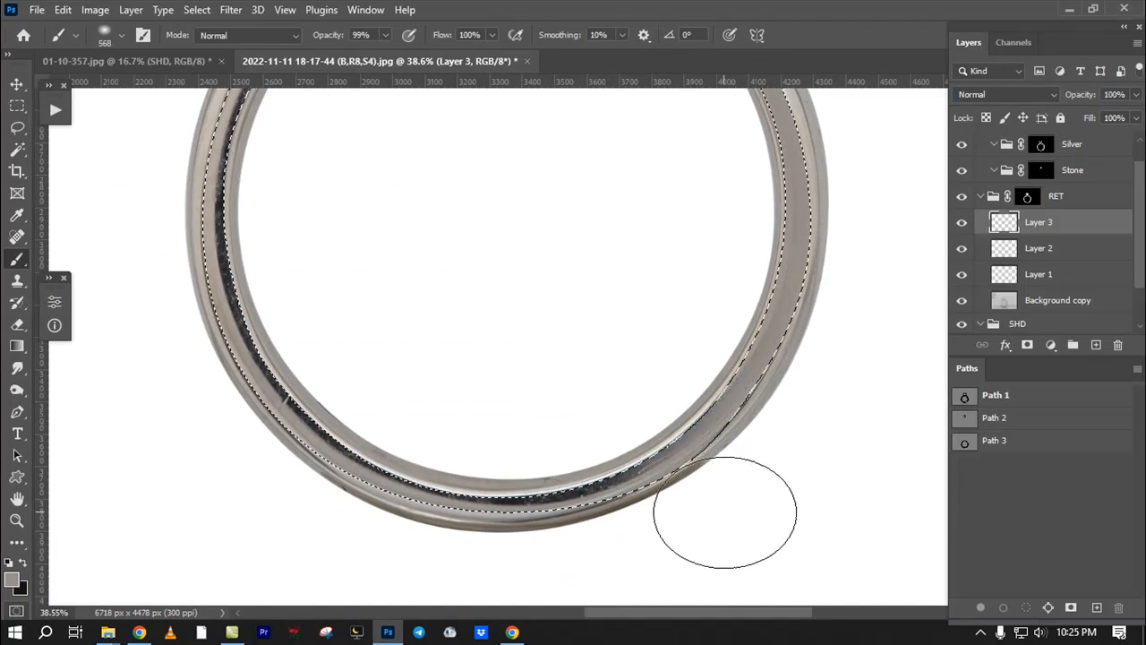
Step: Cover the dark reflection along the bottom of the shank with grey, using a smaller 255 px brush
drag(723, 286, 694, 300)
mouse_move(696, 342)
mouse_down()
mouse_move(614, 417)
mouse_move(511, 459)
mouse_up()
scroll(603, 485, up, 4)
mouse_move(664, 399)
mouse_down()
mouse_move(597, 442)
mouse_move(491, 471)
mouse_move(520, 453)
mouse_move(347, 441)
mouse_up()
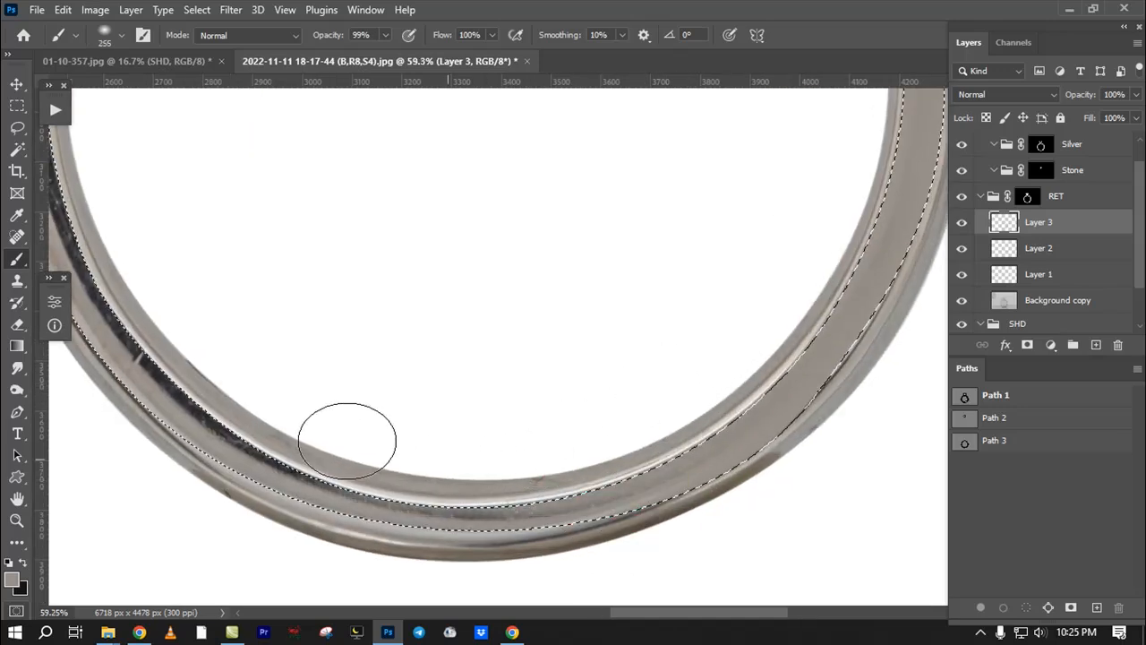
mouse_move(663, 404)
mouse_down()
mouse_move(599, 452)
mouse_move(490, 461)
mouse_move(425, 447)
mouse_up()
drag(517, 457, 349, 426)
Step: Continue the grey paint inside the selected band around the lower left curve of the shank
alt+right_click(409, 443)
mouse_move(287, 366)
mouse_down()
mouse_move(477, 461)
mouse_move(392, 422)
mouse_up()
right_click(478, 461)
mouse_move(518, 495)
mouse_down()
mouse_move(350, 367)
mouse_move(545, 515)
mouse_move(388, 402)
mouse_move(441, 532)
mouse_move(369, 348)
mouse_move(403, 507)
mouse_up()
mouse_move(403, 508)
mouse_down()
mouse_move(440, 223)
mouse_move(373, 343)
mouse_move(652, 228)
mouse_up()
Step: Sample the metal tone near the left prong junction and paint over the dark reflection down the left shank
drag(639, 221, 609, 223)
alt+click(610, 172)
drag(579, 261, 587, 261)
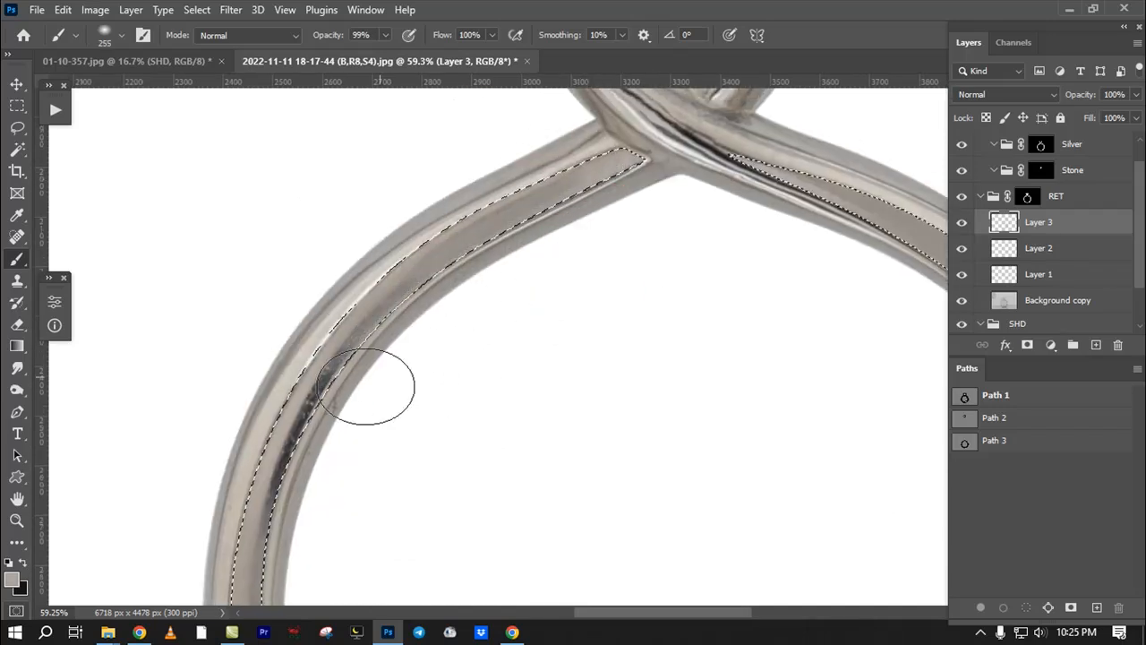
drag(395, 323, 404, 324)
mouse_move(415, 368)
mouse_down()
mouse_move(371, 435)
mouse_move(479, 309)
mouse_up()
drag(350, 527, 450, 266)
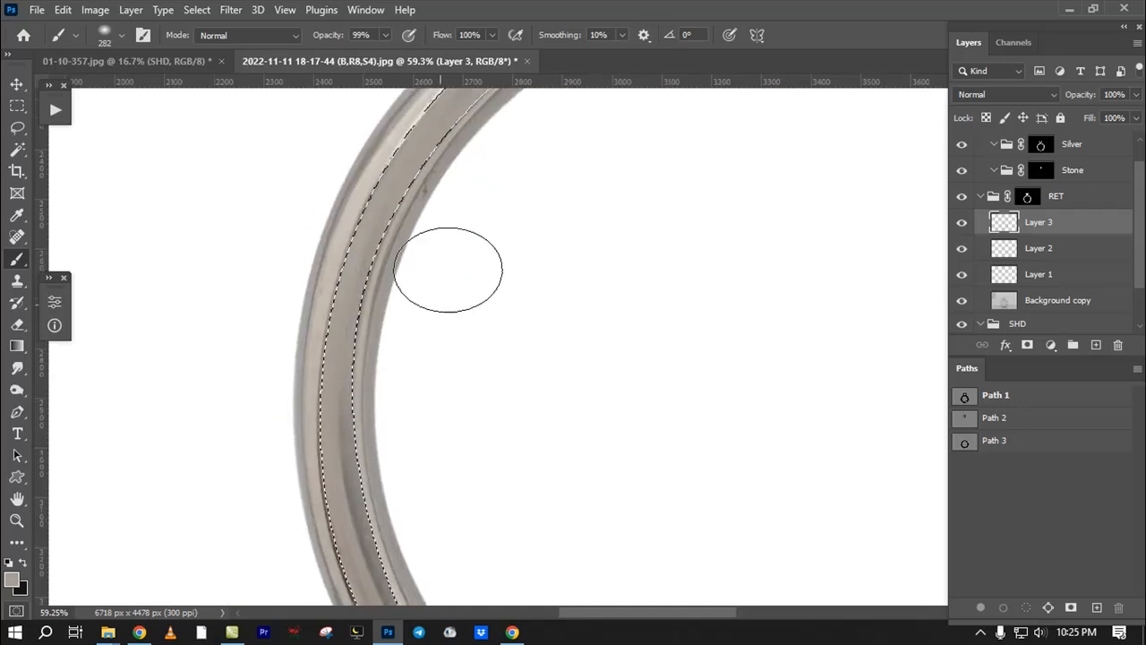
Step: Even out the remaining dark streaks in the band along the left shank and bottom with soft strokes
mouse_move(417, 493)
mouse_down()
mouse_move(421, 284)
mouse_move(450, 451)
mouse_move(475, 418)
mouse_move(418, 292)
mouse_up()
drag(473, 359, 389, 299)
drag(406, 317, 393, 318)
drag(554, 391, 424, 390)
drag(592, 373, 463, 429)
drag(361, 450, 350, 451)
drag(632, 343, 515, 450)
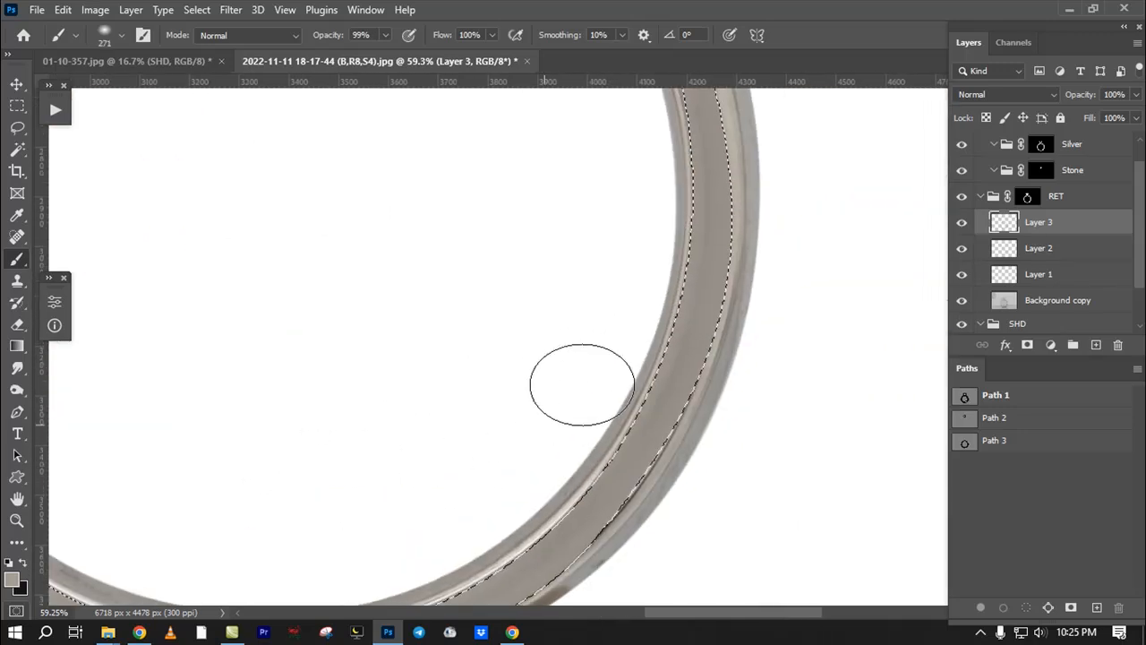
Step: Smooth the grey tone inside the band along the right shank, using a 228 px brush
drag(629, 293, 595, 438)
drag(595, 316, 589, 478)
mouse_move(488, 256)
mouse_down()
mouse_move(534, 405)
mouse_move(511, 399)
mouse_up()
drag(596, 502, 543, 338)
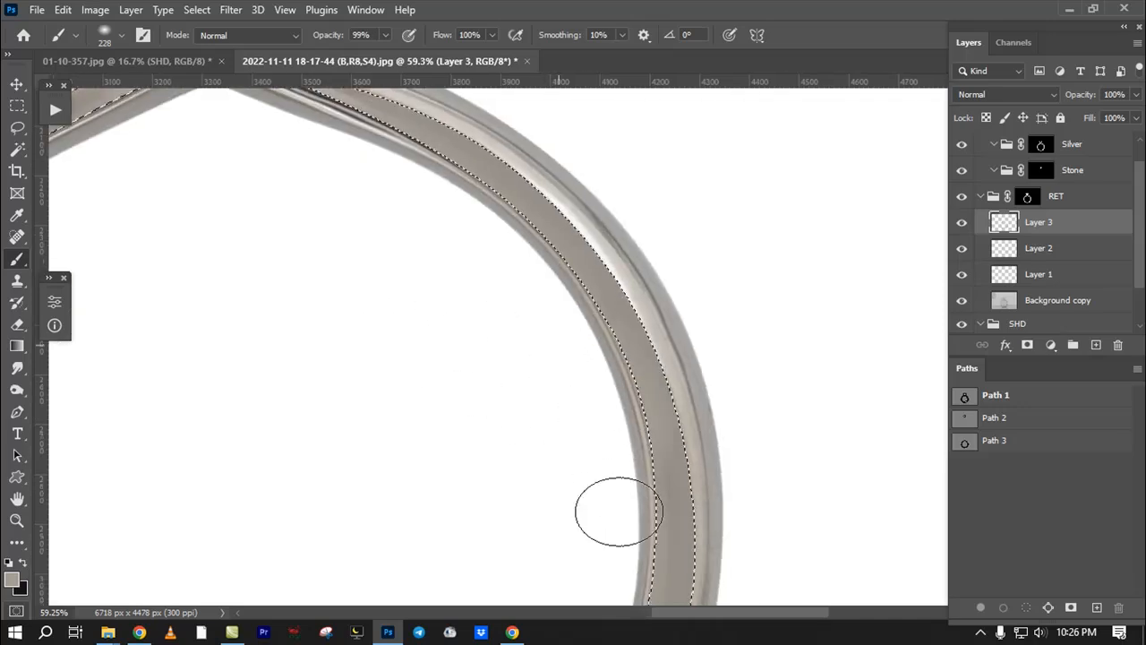
drag(615, 512, 568, 307)
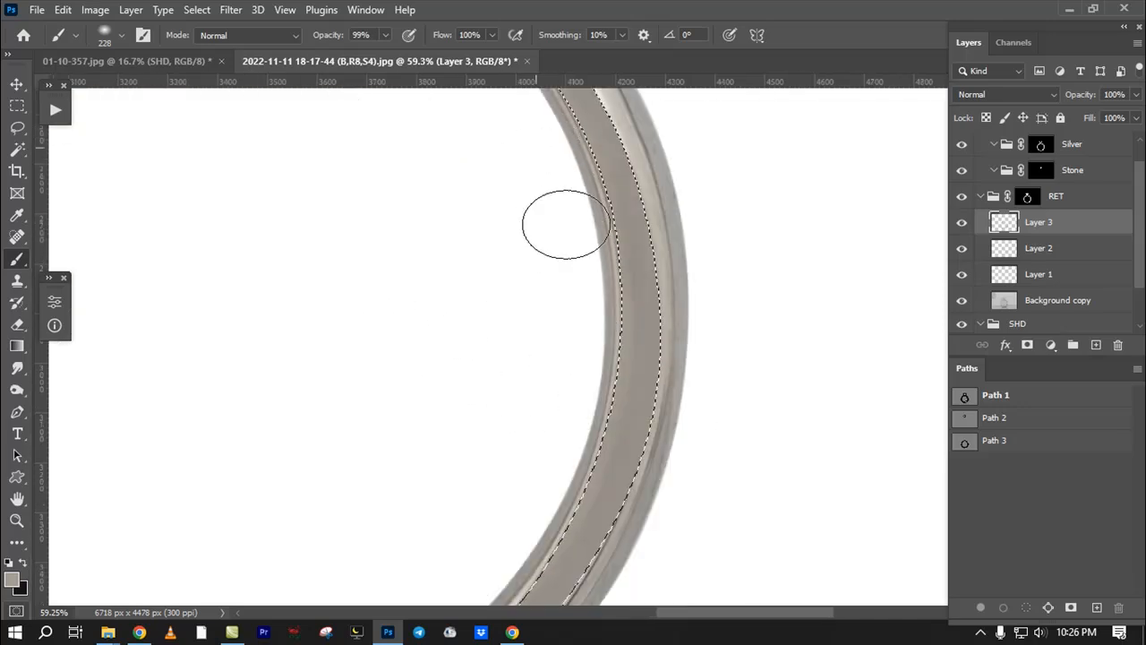
drag(519, 478, 572, 321)
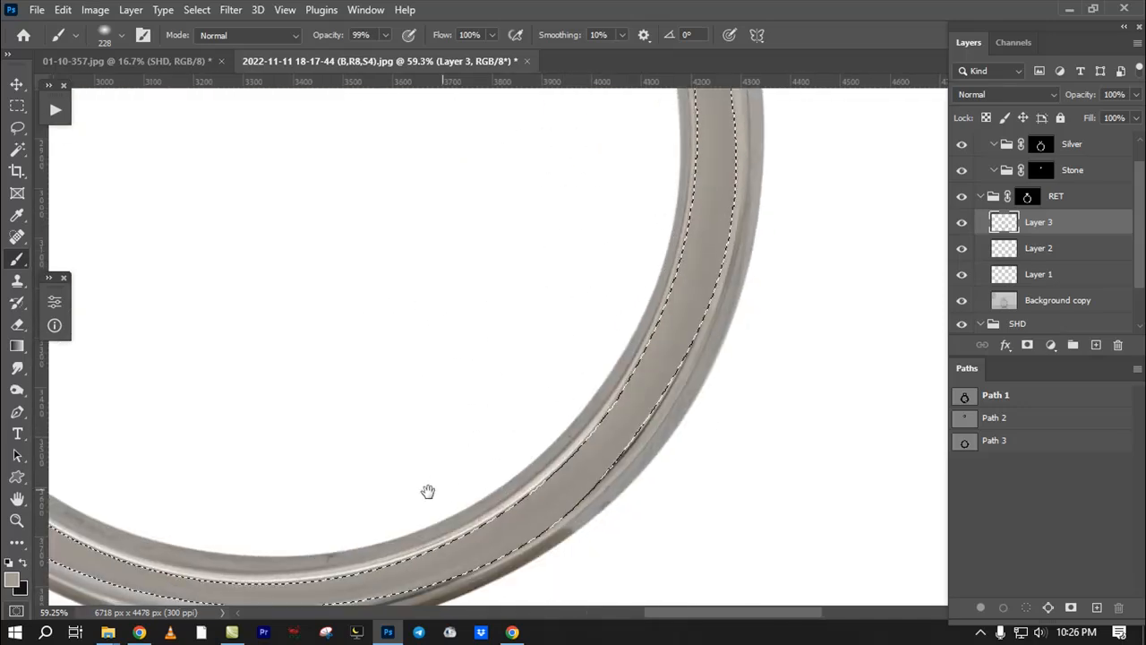
Step: Sample a lighter metal tone and brush a highlight on the band's upper left end with a 200 px brush
drag(427, 492, 600, 393)
mouse_move(340, 402)
mouse_down()
mouse_move(328, 438)
mouse_move(185, 290)
mouse_move(300, 333)
mouse_up()
scroll(373, 226, up, 3)
drag(394, 221, 285, 344)
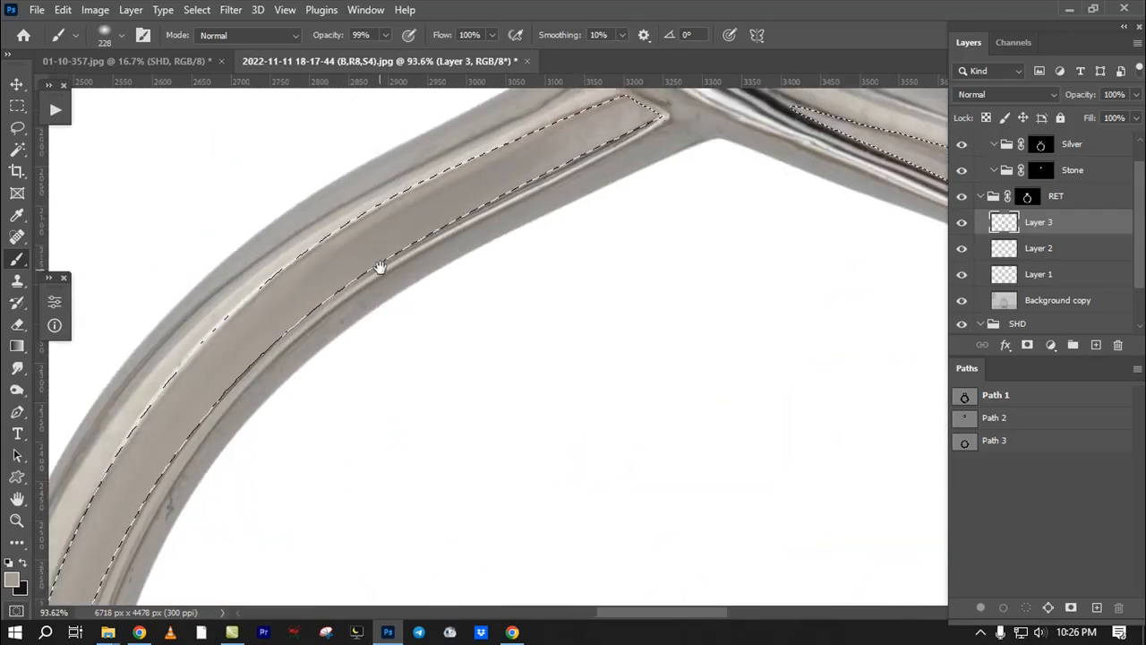
alt+click(230, 305)
drag(578, 210, 518, 267)
alt+right_click(574, 237)
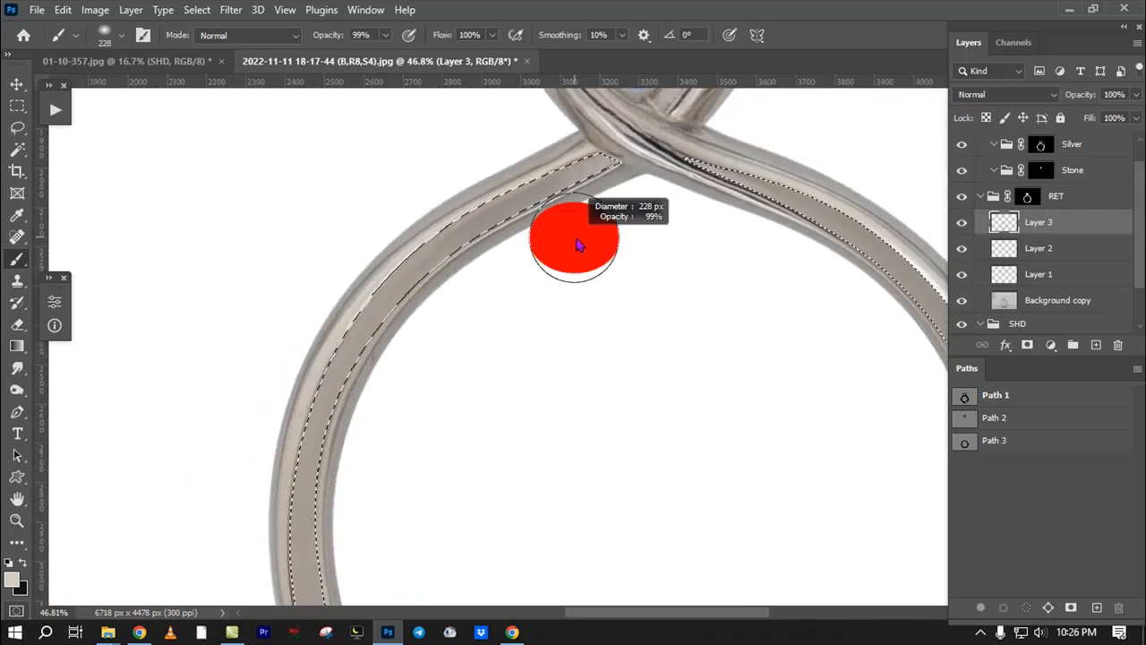
key(bracketleft)
drag(634, 183, 587, 215)
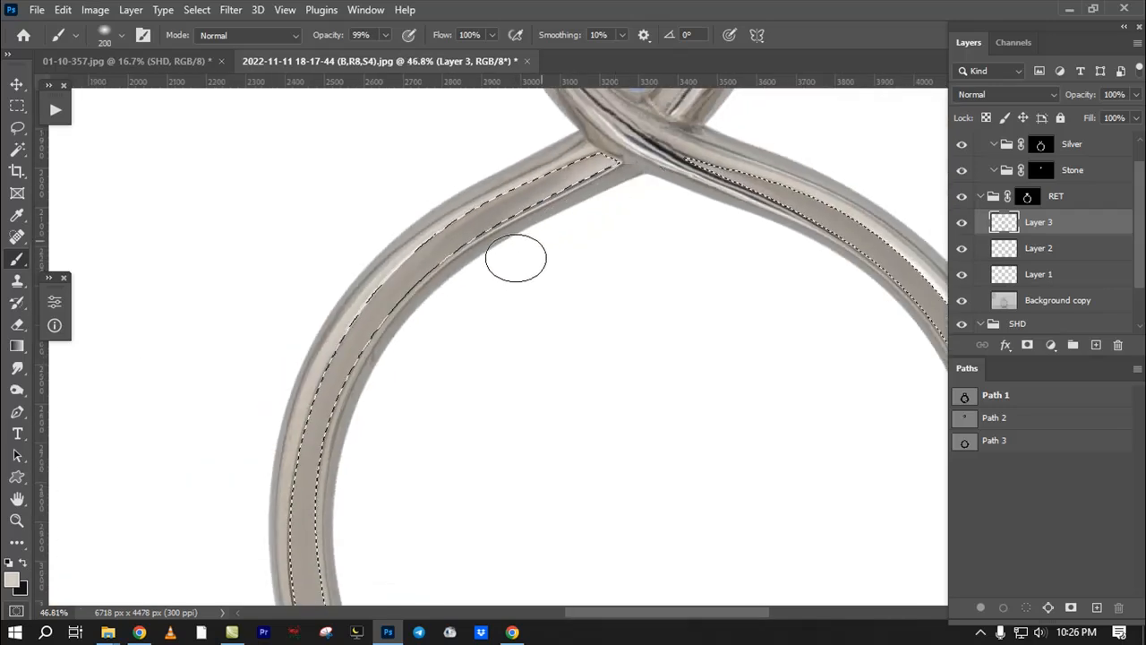
Step: Brush the lighter tone along the inner side of the band down the left shank and lower left curve
key(bracketright)
key(bracketright)
mouse_move(546, 251)
mouse_down()
mouse_move(463, 305)
mouse_move(417, 356)
mouse_move(385, 430)
mouse_move(440, 293)
mouse_up()
drag(427, 332, 413, 465)
mouse_move(415, 390)
mouse_down()
mouse_move(418, 328)
mouse_move(443, 418)
mouse_move(465, 425)
mouse_move(387, 246)
mouse_move(435, 325)
mouse_move(573, 400)
mouse_up()
drag(573, 400, 411, 376)
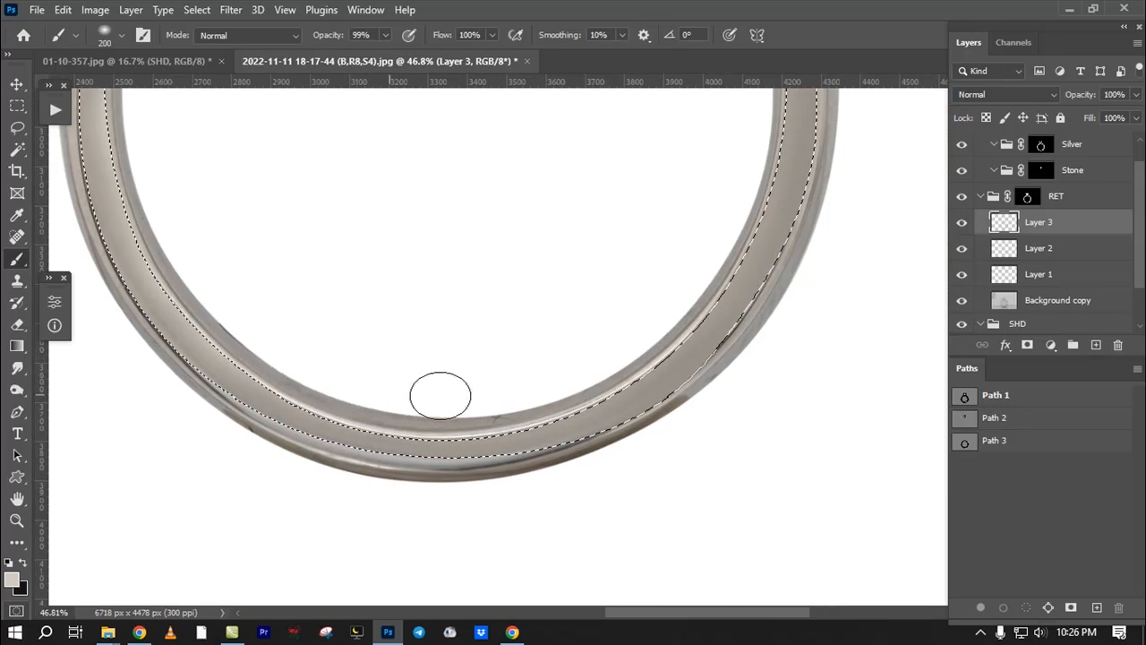
drag(271, 329, 348, 373)
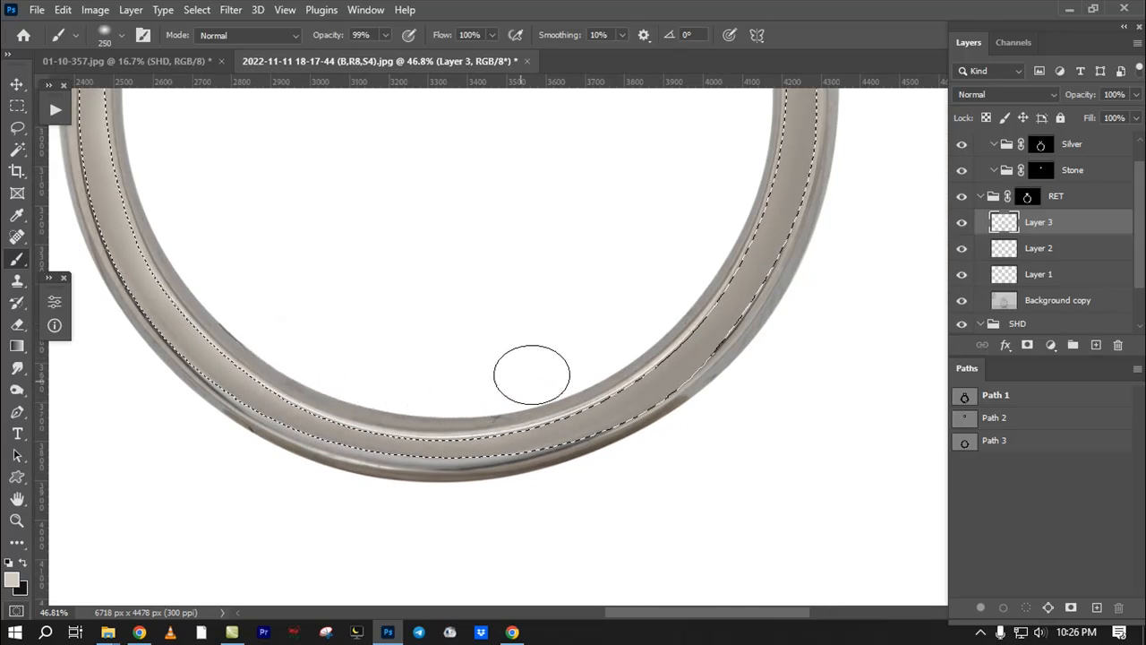
Step: Lighten the band's lower right curve with a 250 px brush, undoing one stroke and painting it again
drag(720, 263, 612, 389)
mouse_move(759, 320)
mouse_down()
mouse_move(722, 228)
mouse_move(629, 344)
mouse_up()
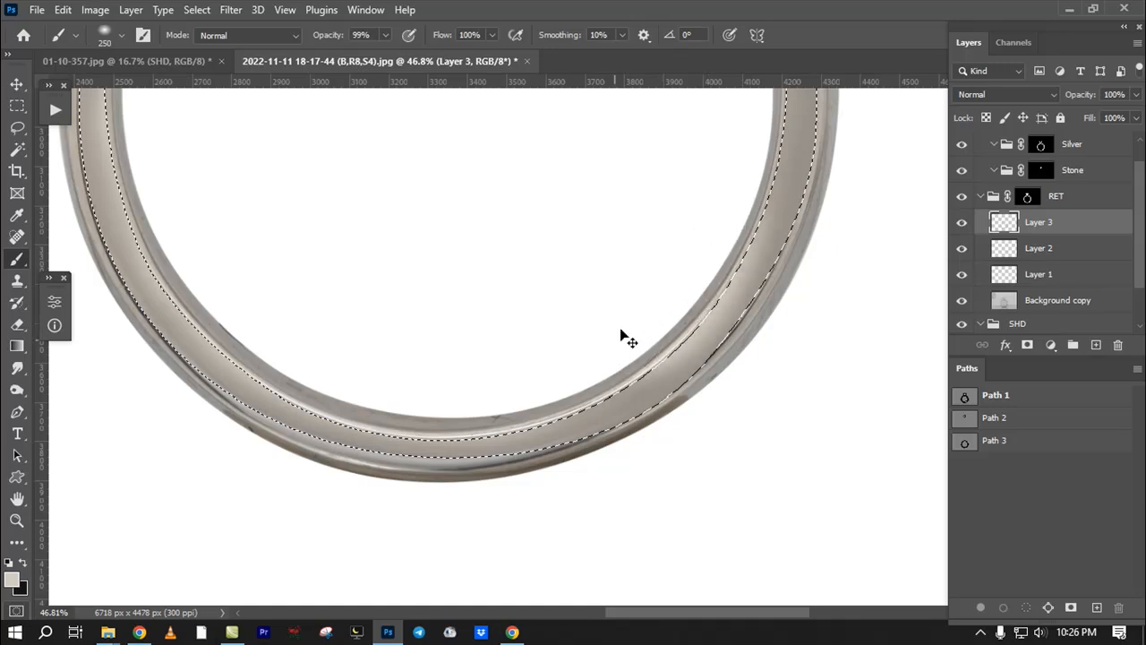
key(ctrl+z)
drag(658, 291, 593, 354)
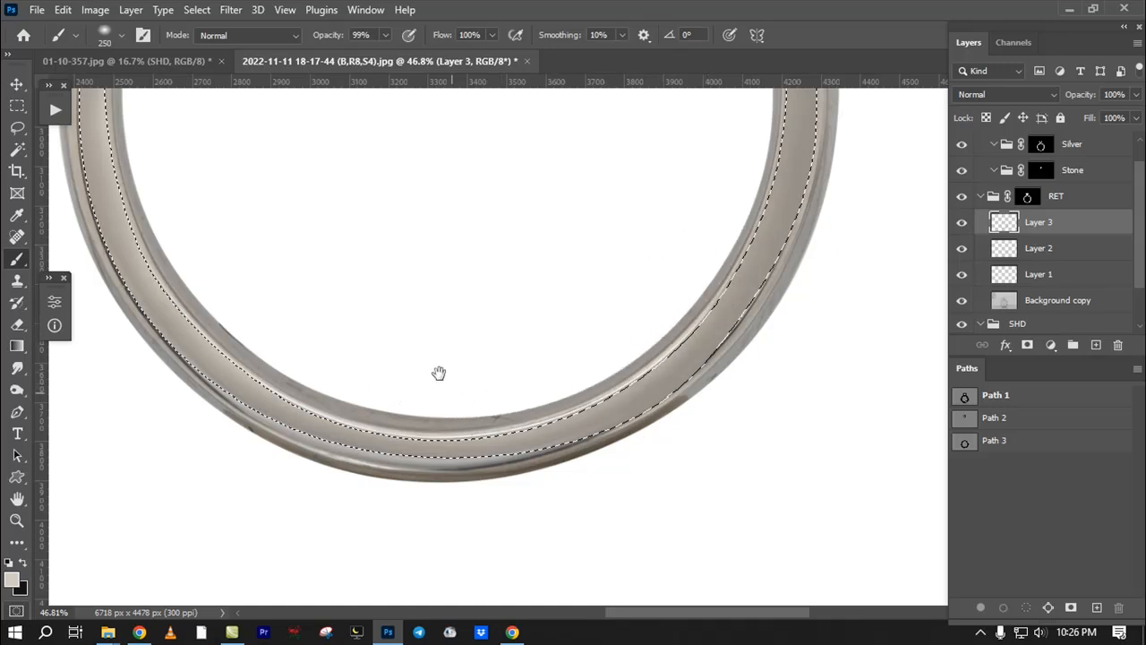
Step: Brush the lighter tone along the inner side of the band on the right shank
drag(439, 373, 356, 457)
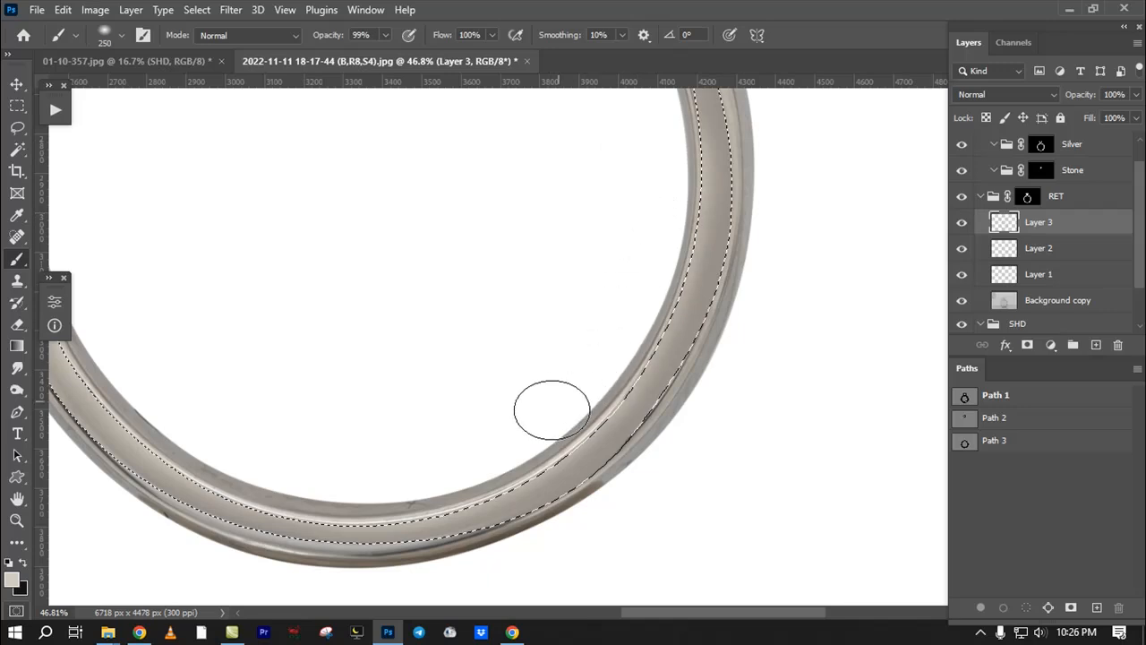
scroll(657, 471, up, 4)
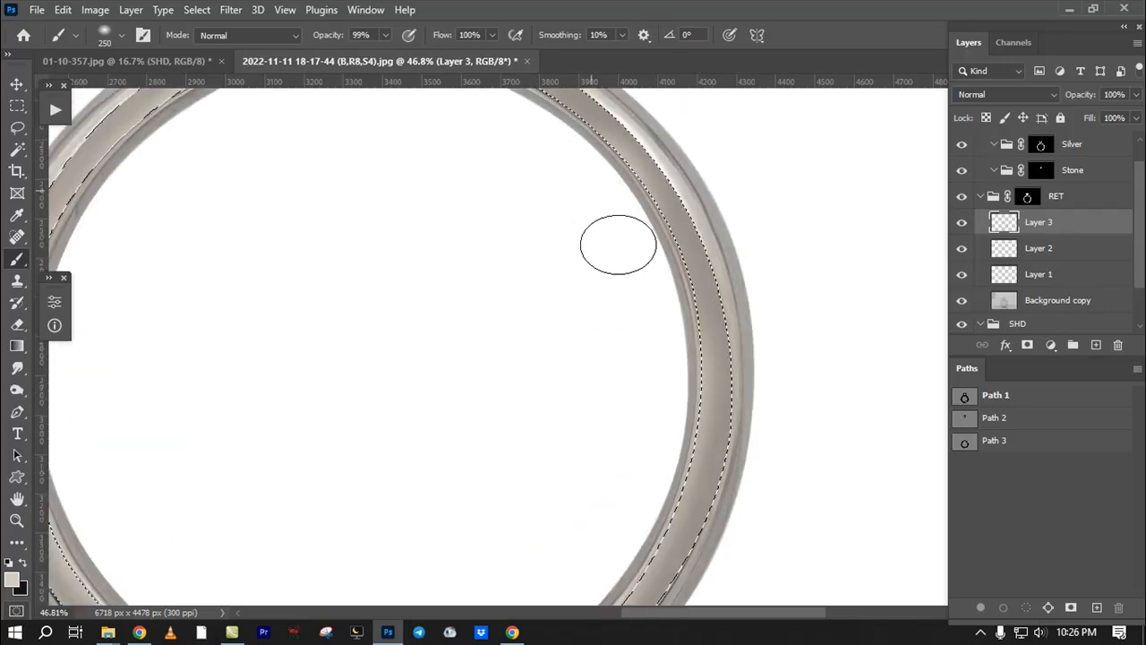
drag(595, 353, 669, 549)
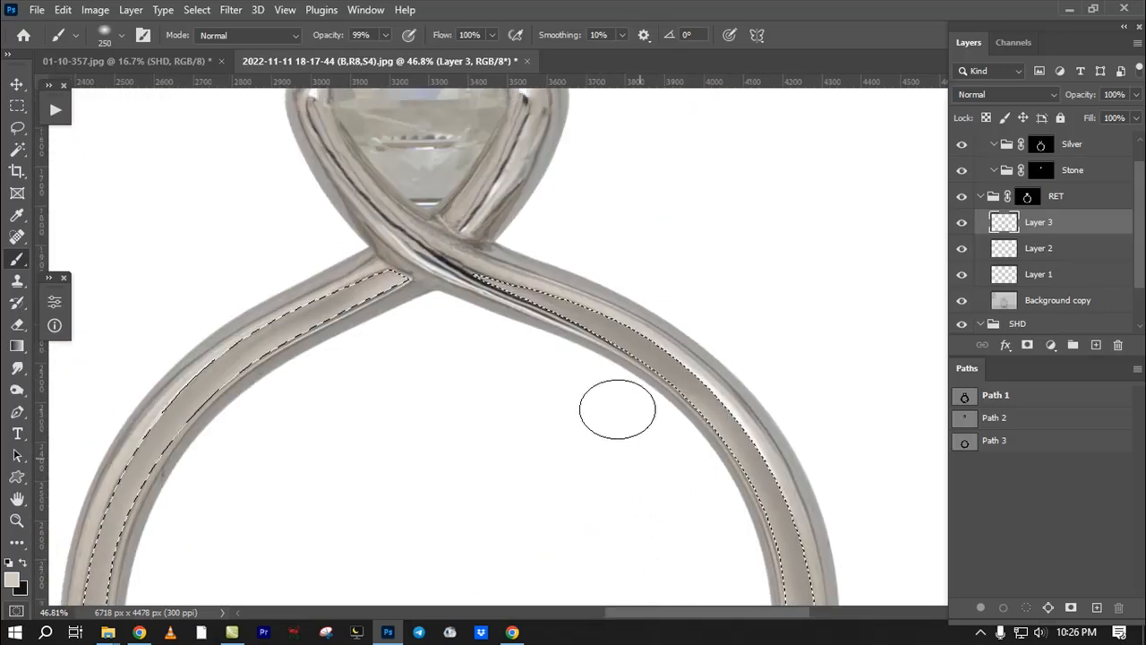
drag(575, 440, 546, 329)
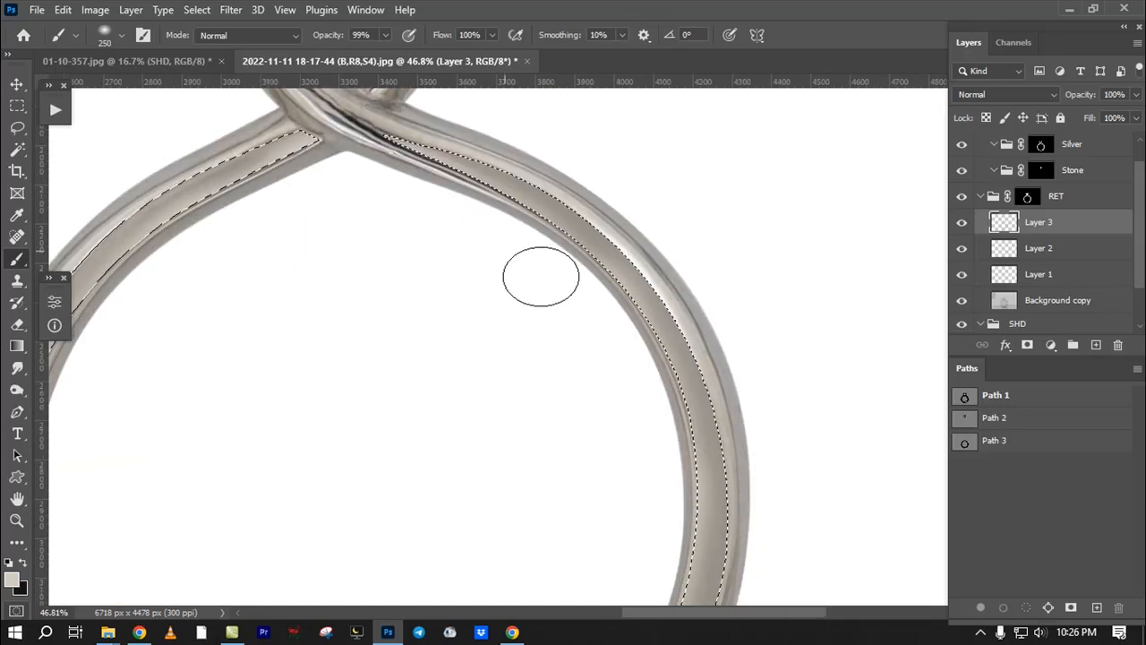
drag(634, 509, 600, 224)
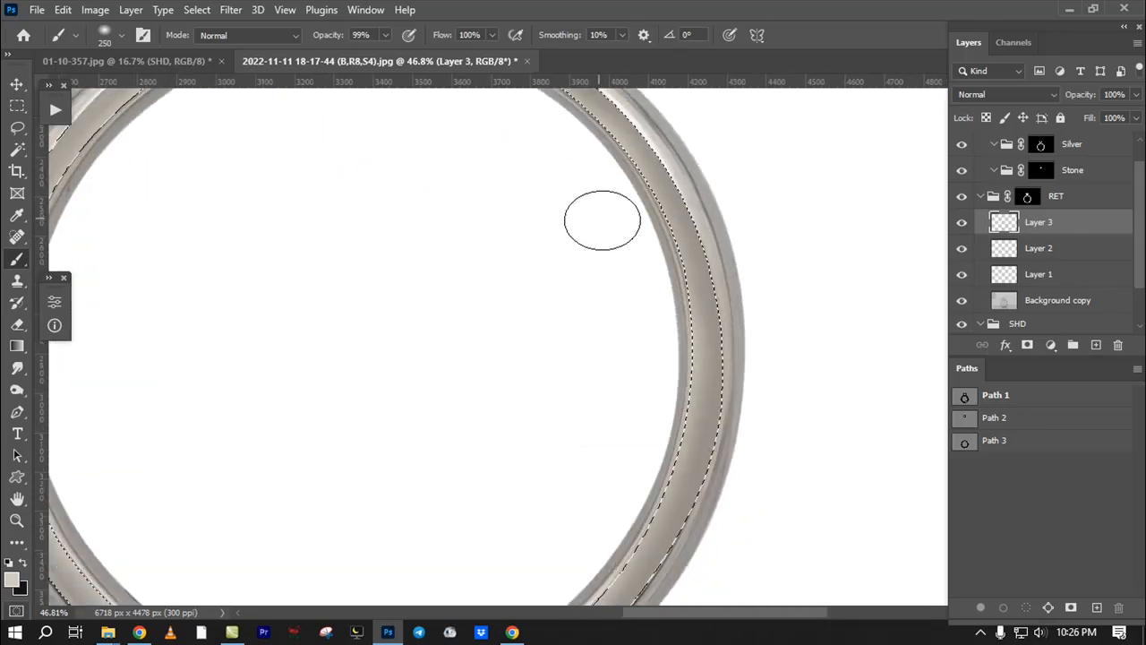
Step: Extend the lighter tone along the inner side of the band from the lower right curve around to its upper left end
mouse_move(621, 433)
mouse_down()
mouse_move(625, 355)
mouse_move(660, 282)
mouse_up()
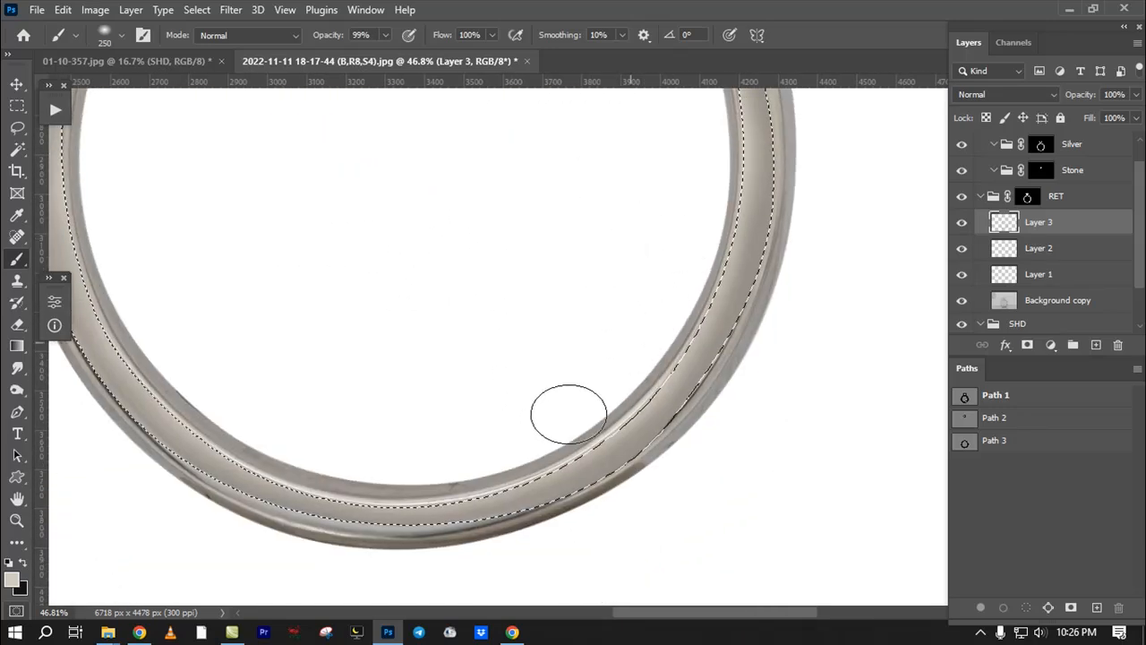
drag(231, 404, 422, 431)
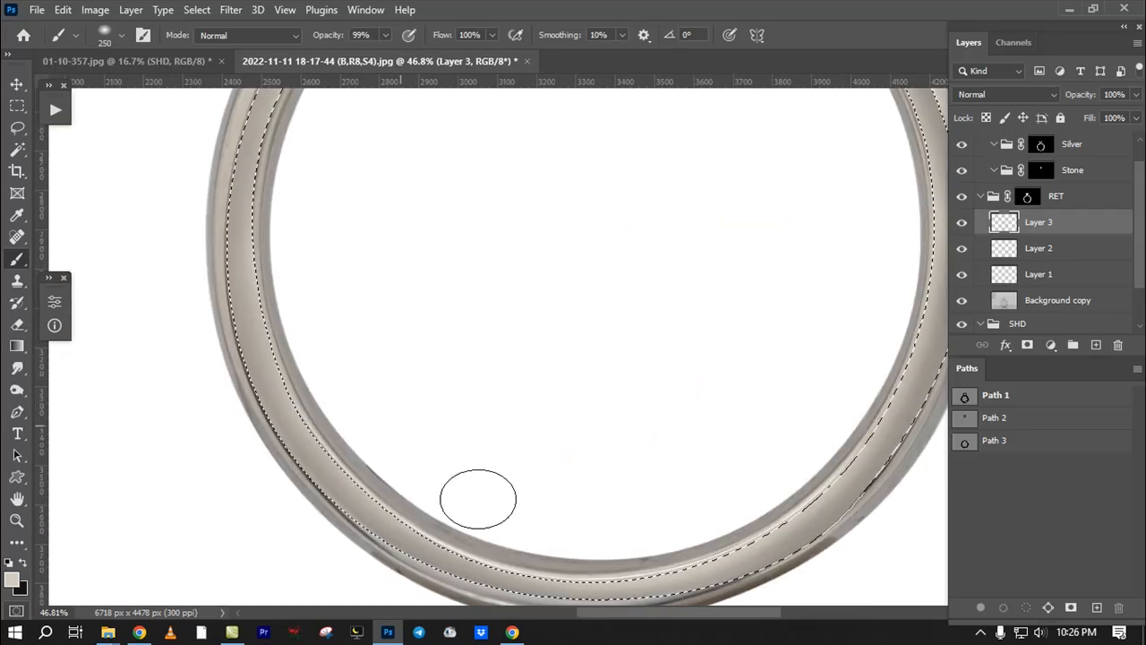
mouse_move(359, 367)
mouse_down()
mouse_move(384, 491)
mouse_move(415, 528)
mouse_up()
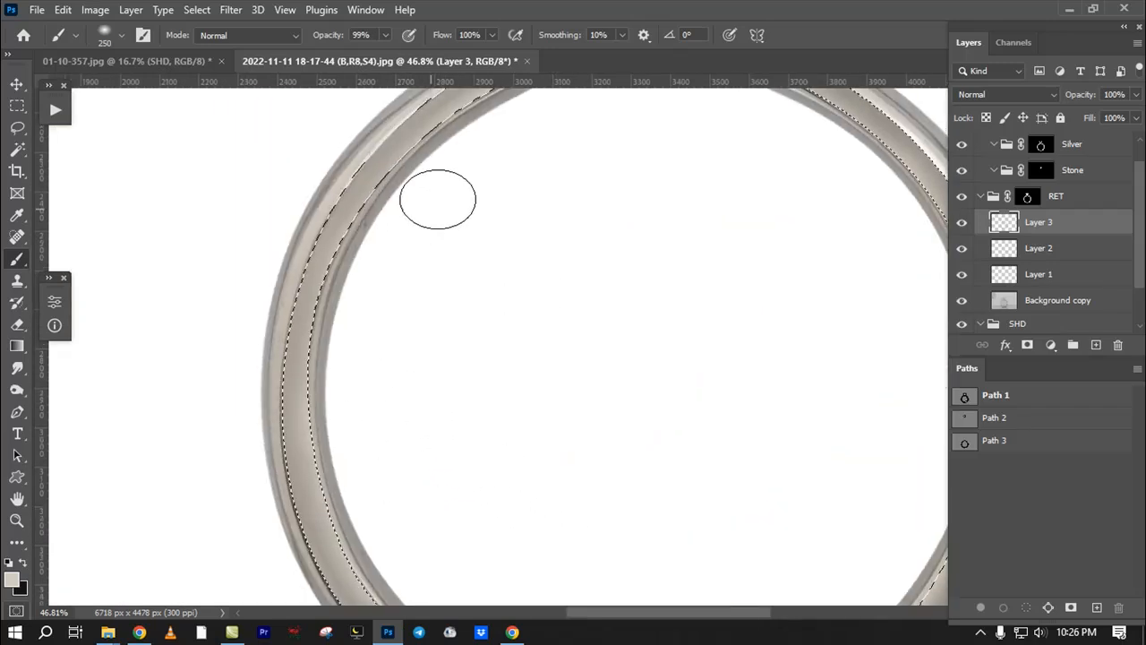
mouse_move(376, 350)
mouse_down()
mouse_move(377, 489)
mouse_move(394, 519)
mouse_up()
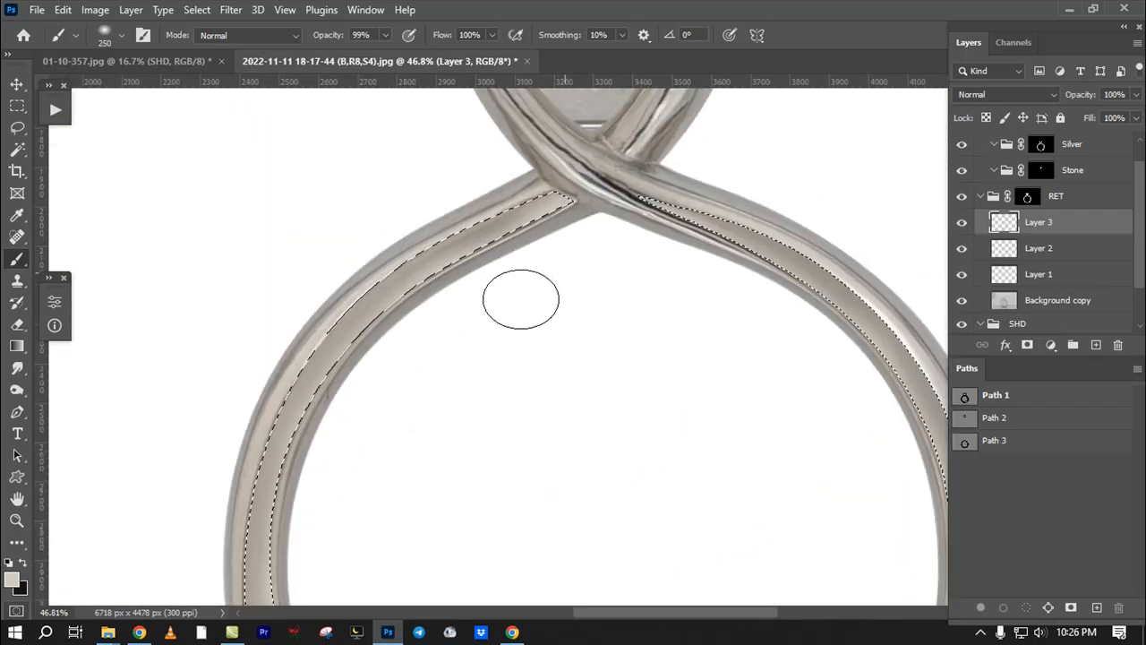
mouse_move(484, 212)
mouse_down()
mouse_move(506, 224)
mouse_move(469, 217)
mouse_move(539, 162)
mouse_move(515, 242)
mouse_up()
Step: Brush a darker grey metal tone along the outer side of the band on the left shank, adjusting the brush size to 298 px
drag(358, 367, 397, 179)
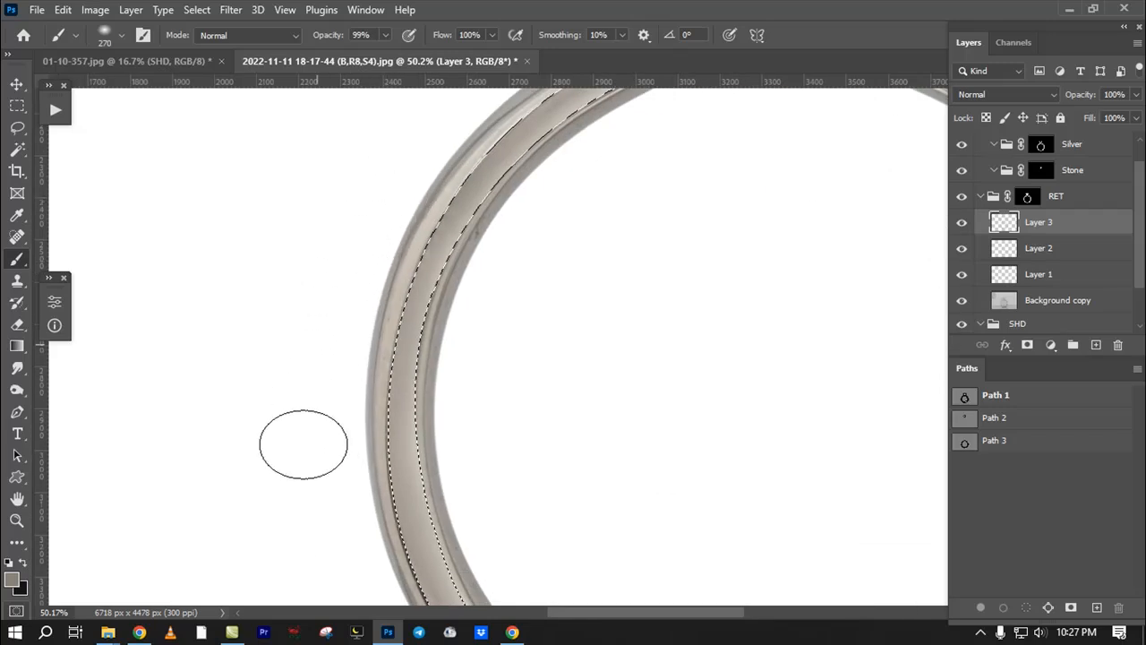
drag(303, 444, 336, 220)
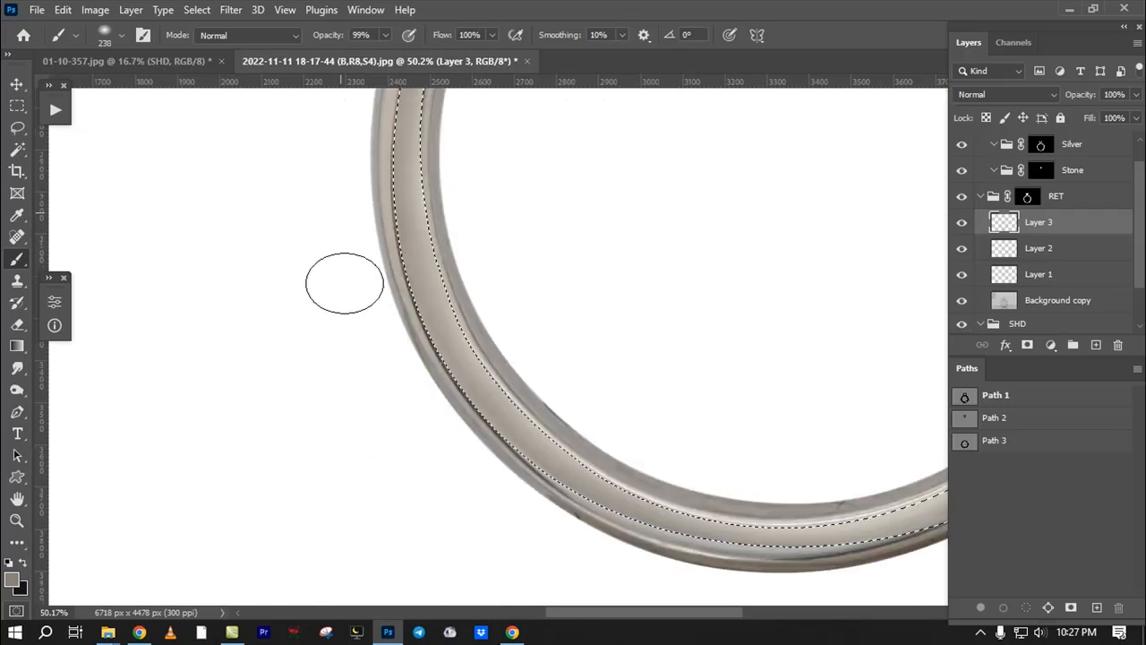
drag(384, 400, 272, 326)
drag(278, 335, 296, 345)
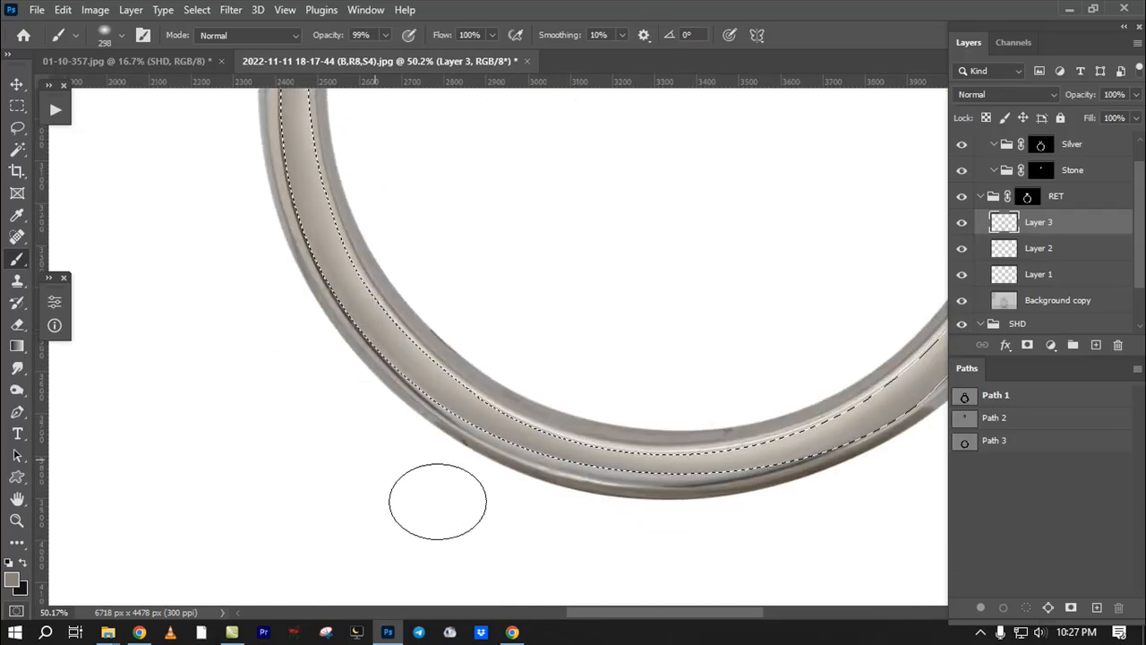
Step: Continue the darker grey along the band's outer side through the lower curve and up the right shank, reducing the brush to 200 px
drag(641, 545, 460, 520)
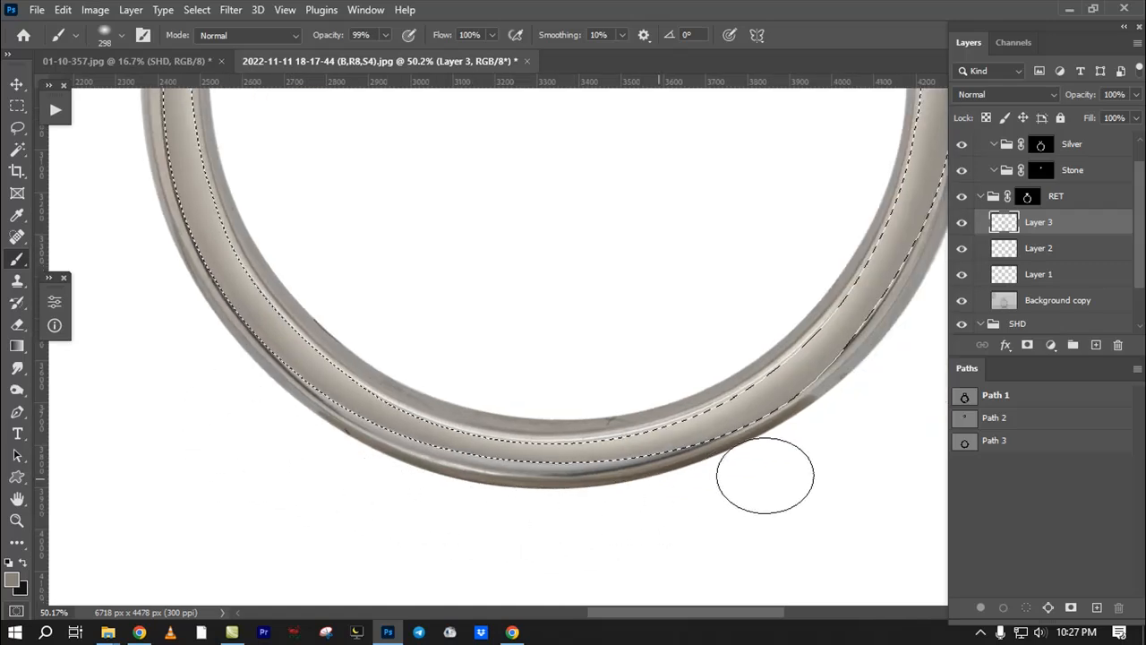
drag(883, 391, 699, 504)
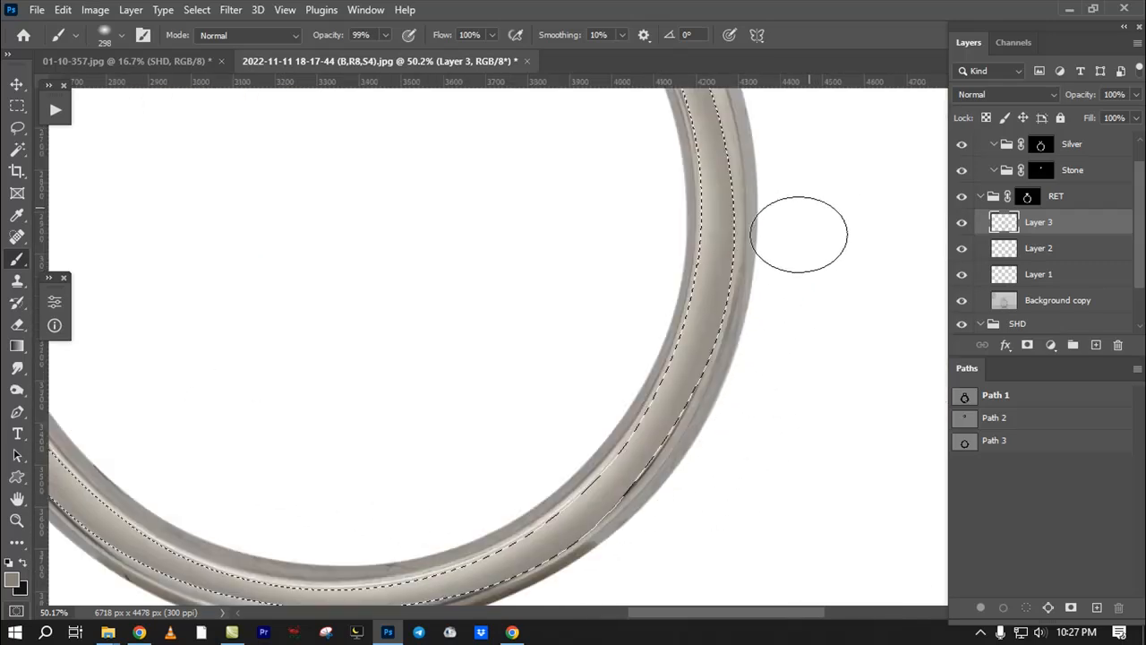
key([)
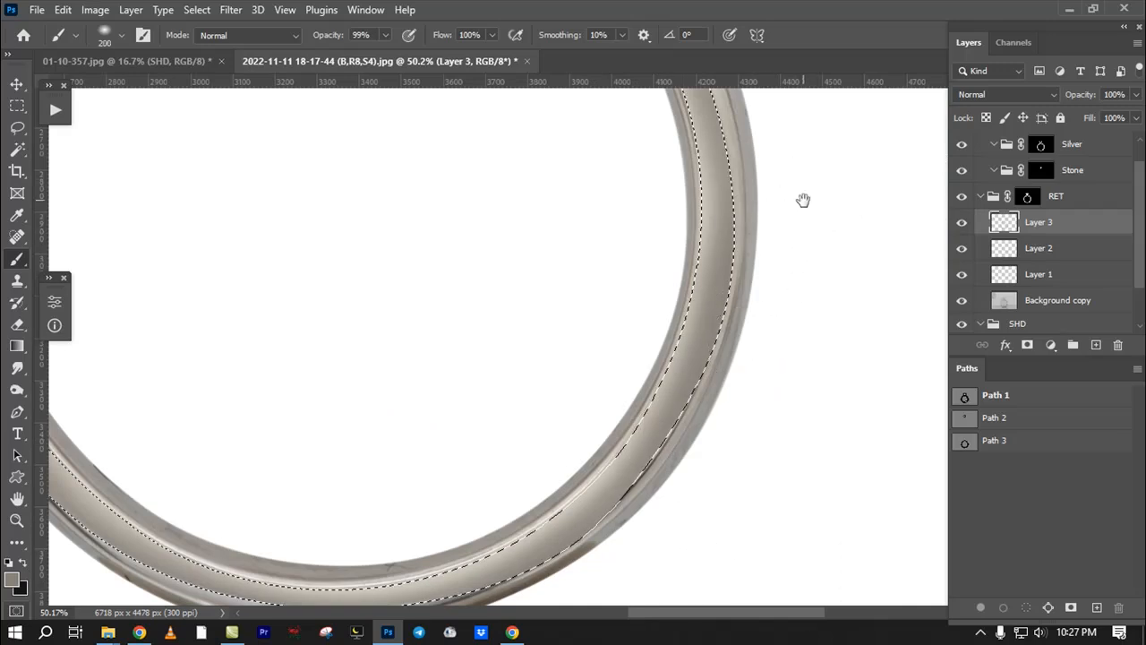
drag(804, 200, 776, 508)
drag(698, 252, 737, 322)
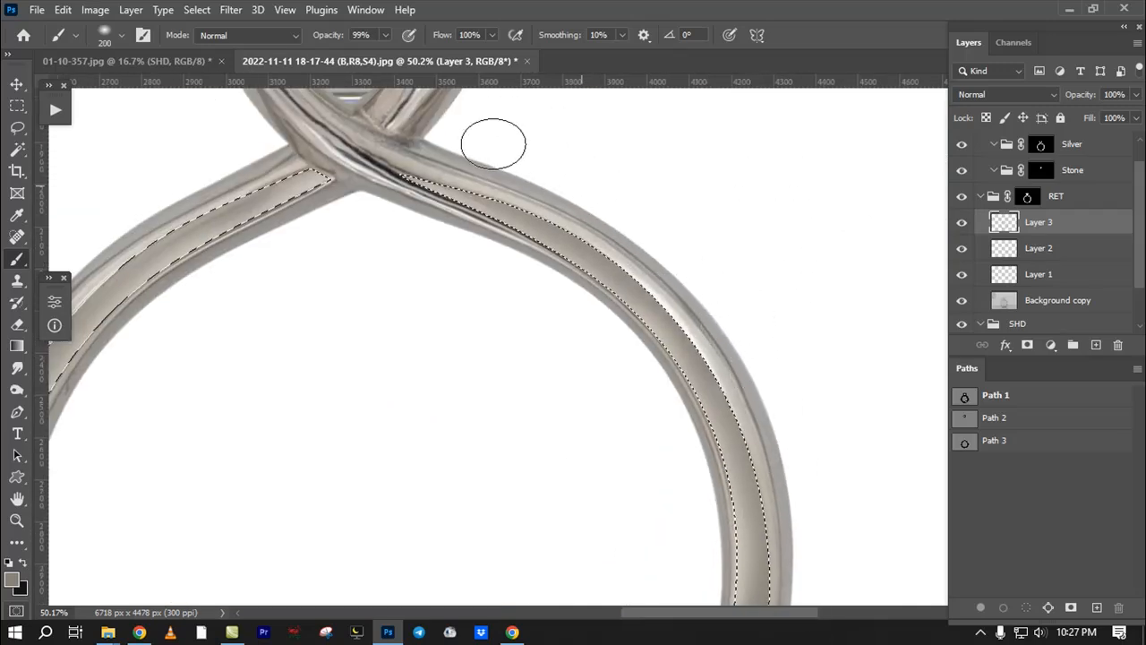
Step: Sample a lighter metal tone, brush it along the inner side of the band's right half with a 311 px brush, and deselect
scroll(676, 318, up, 3)
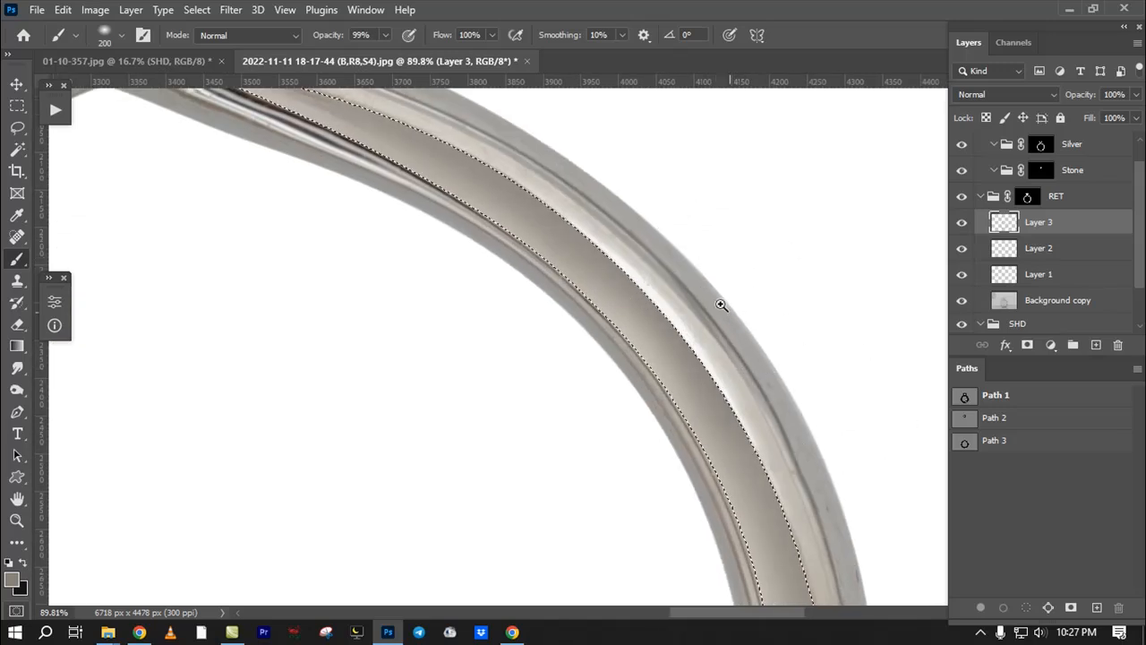
scroll(720, 307, down, 4)
scroll(740, 398, down, 3)
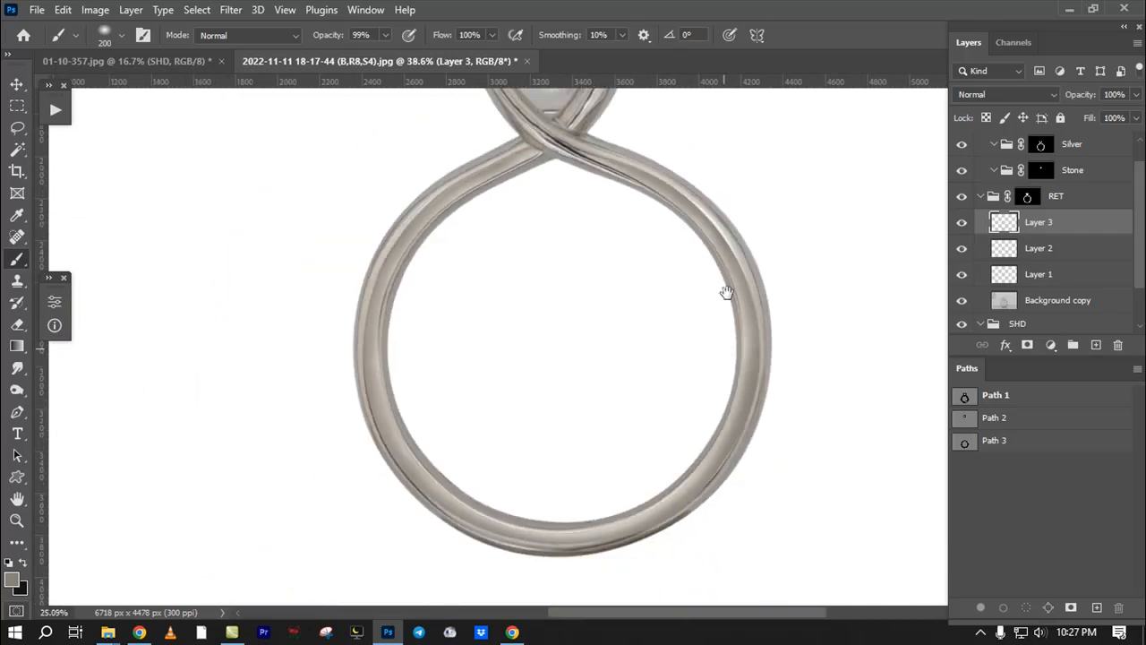
key(ctrl+Return)
scroll(721, 224, up, 2)
alt+click(722, 176)
drag(558, 180, 597, 195)
drag(691, 320, 702, 309)
scroll(710, 455, down, 3)
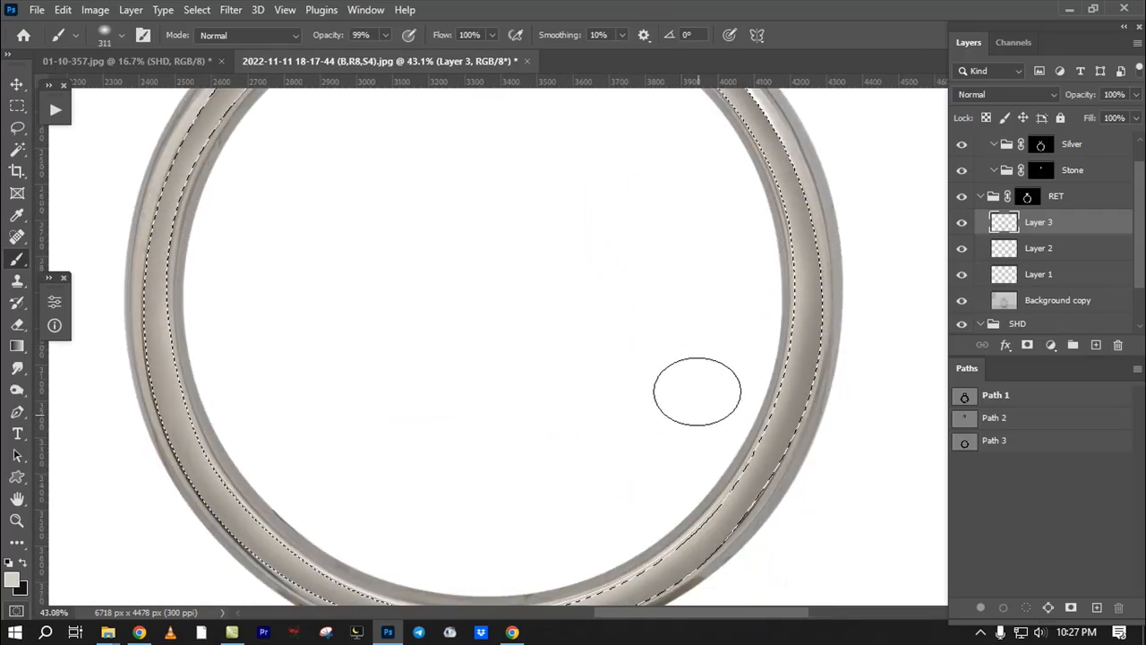
drag(588, 508, 677, 423)
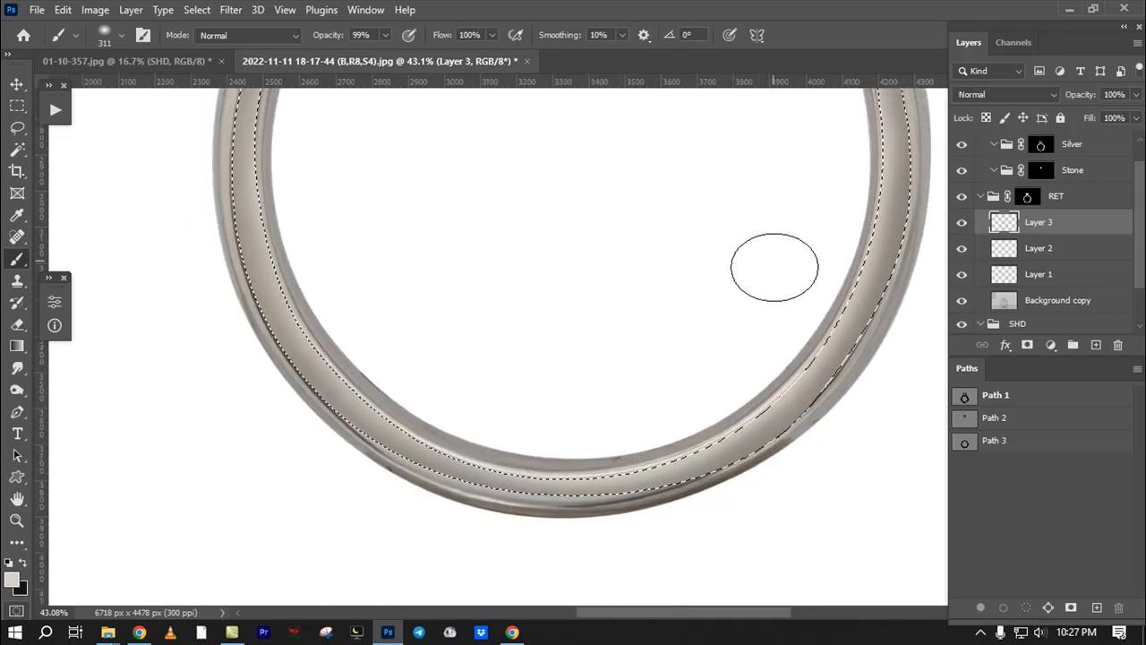
key(ctrl+d)
Step: Reselect the band, brush the lighter tone along the inner side of the left shank with a 249 px brush, and deselect
drag(503, 320, 489, 503)
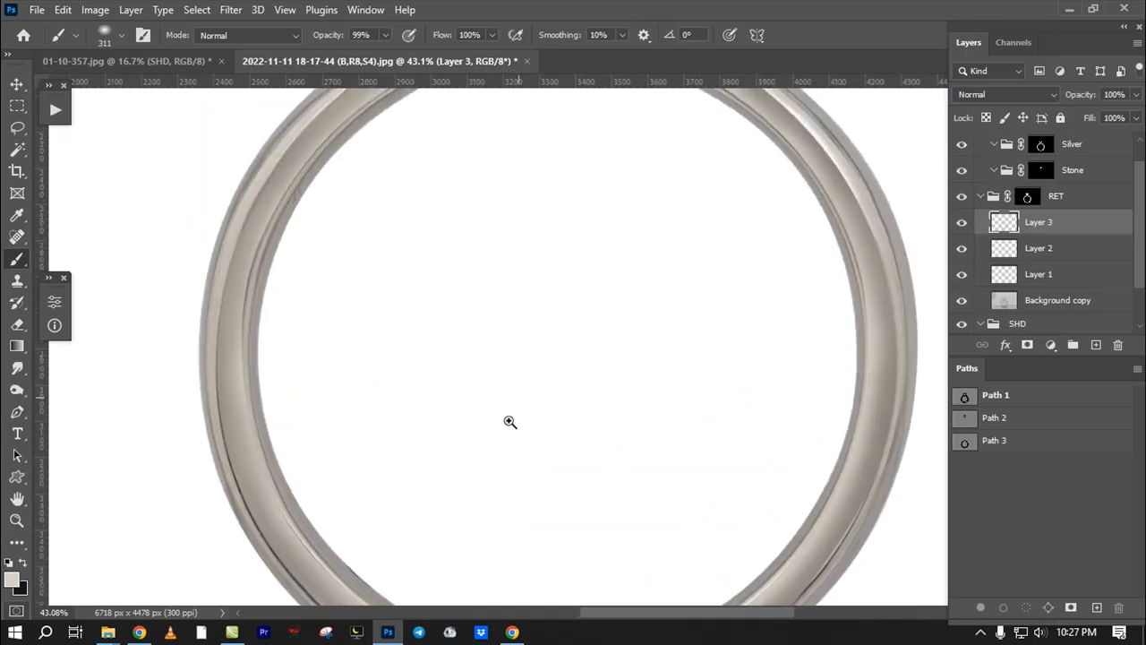
drag(510, 422, 494, 399)
mouse_move(503, 139)
mouse_down()
mouse_move(540, 176)
mouse_move(564, 175)
mouse_up()
drag(512, 165, 488, 172)
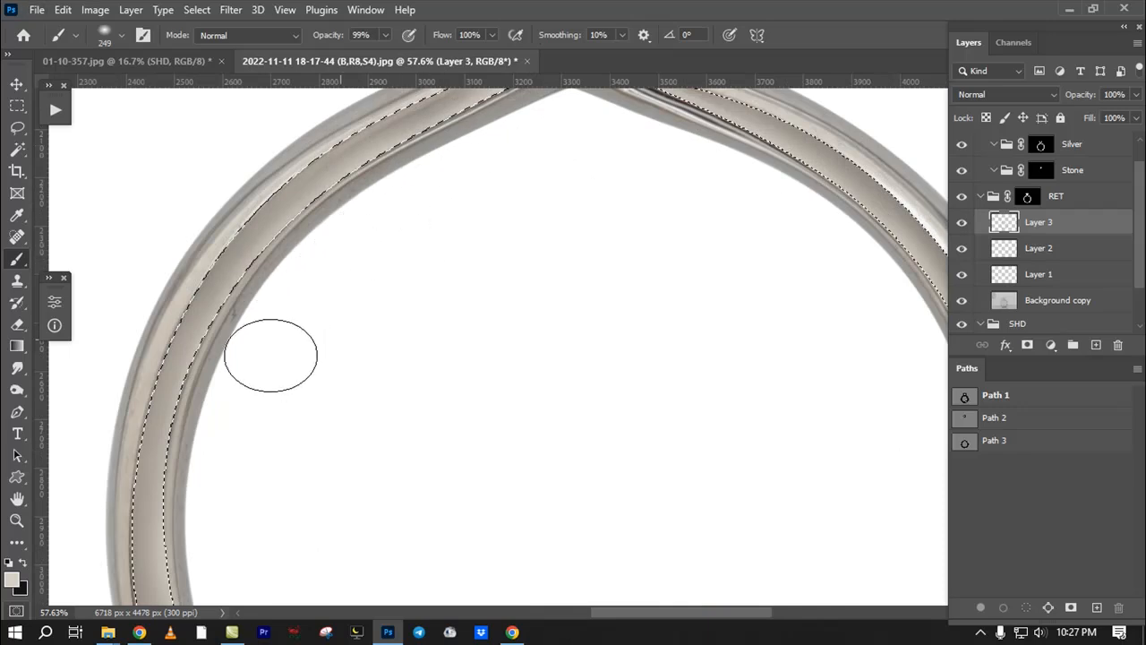
drag(338, 320, 401, 98)
drag(364, 507, 290, 266)
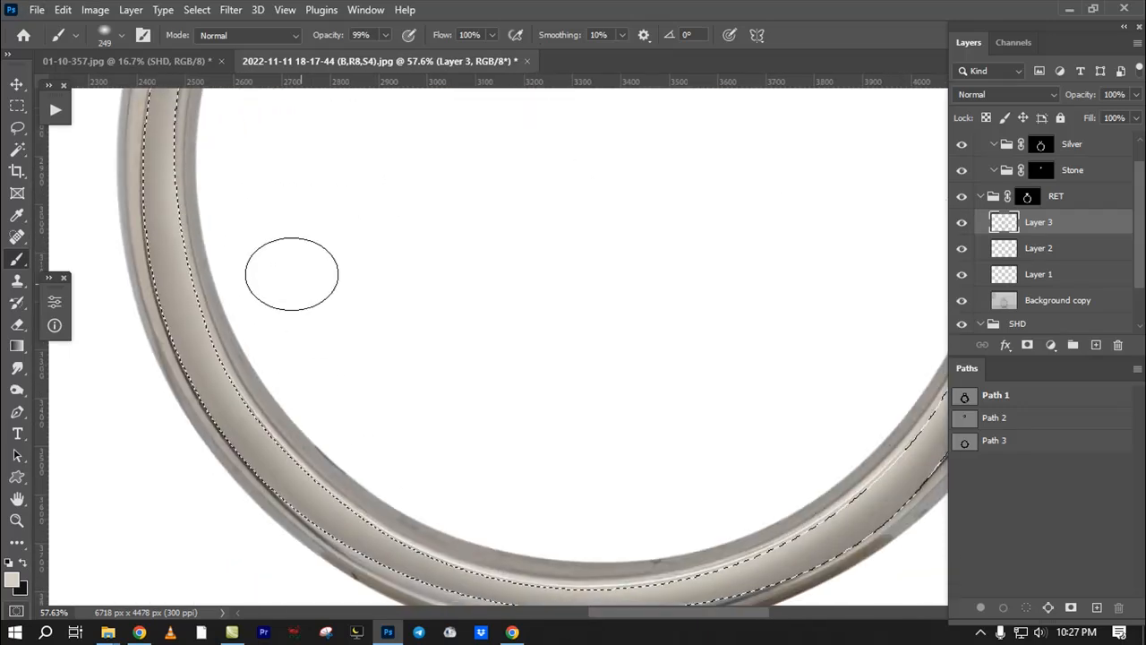
key(ctrl+d)
Step: Toggle Layer 3's visibility repeatedly to compare the shank with and without the painted band
drag(438, 351, 384, 404)
drag(623, 302, 607, 409)
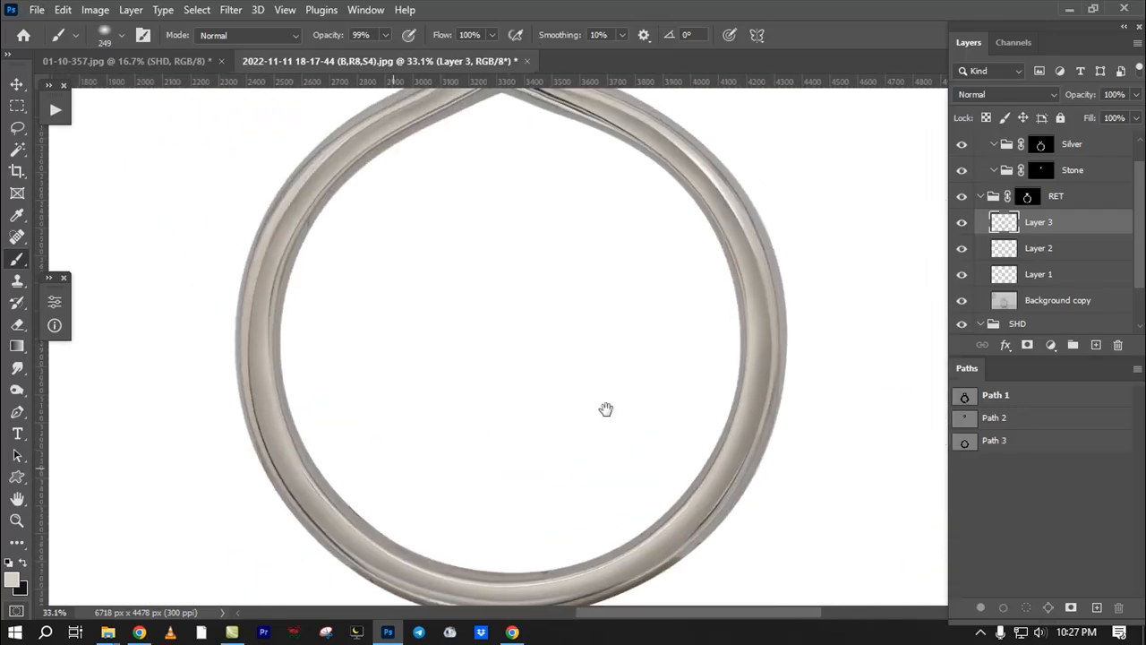
click(963, 226)
drag(761, 195, 738, 251)
click(961, 223)
click(961, 223)
click(961, 223)
click(961, 223)
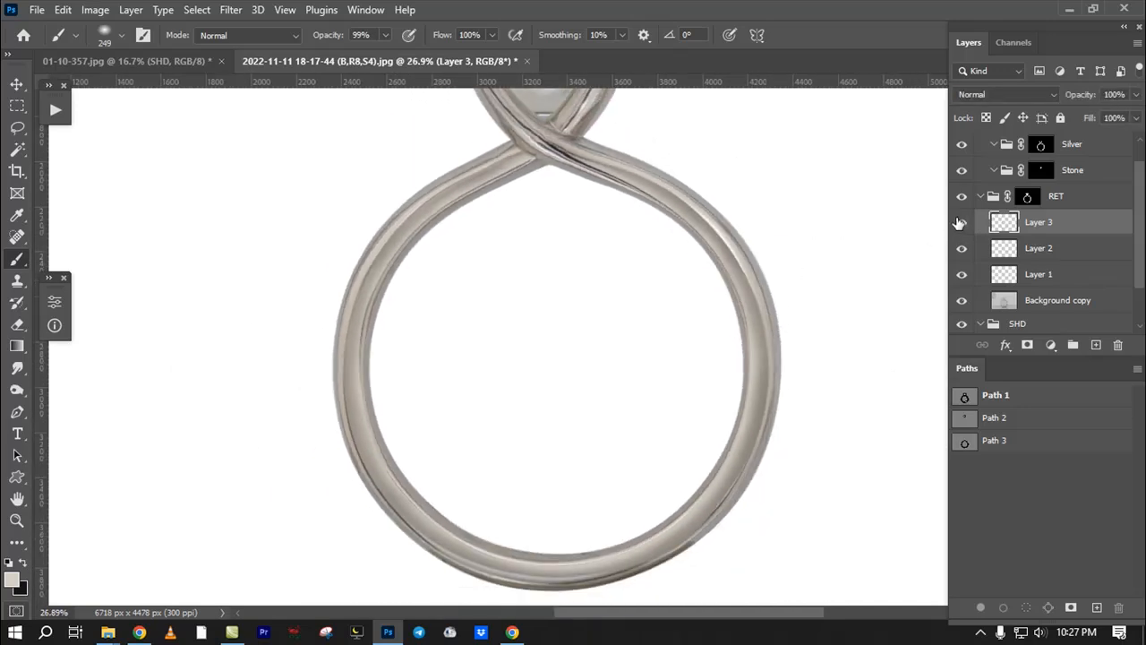
drag(697, 183, 798, 230)
click(963, 223)
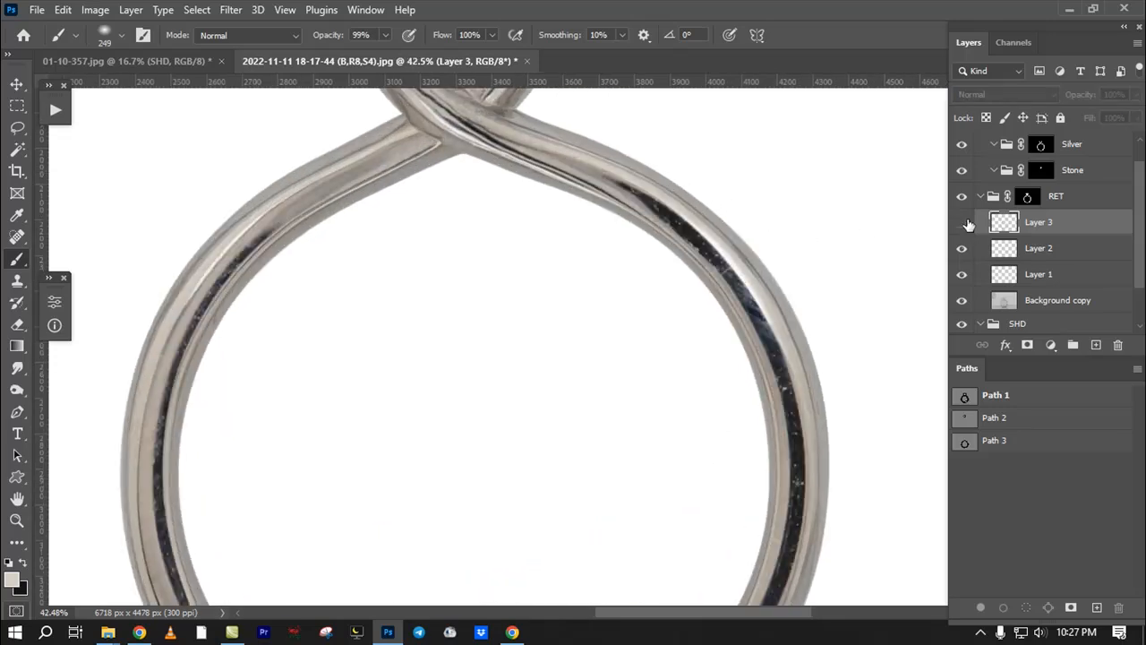
click(962, 223)
drag(604, 241, 468, 36)
click(961, 223)
click(961, 223)
click(961, 223)
click(961, 223)
click(962, 223)
click(961, 223)
Step: Examine the ring's lower outer edge and compare it with the original photo by isolating the Background layer, restoring all layers
drag(694, 192, 745, 592)
drag(619, 425, 688, 116)
drag(795, 539, 851, 529)
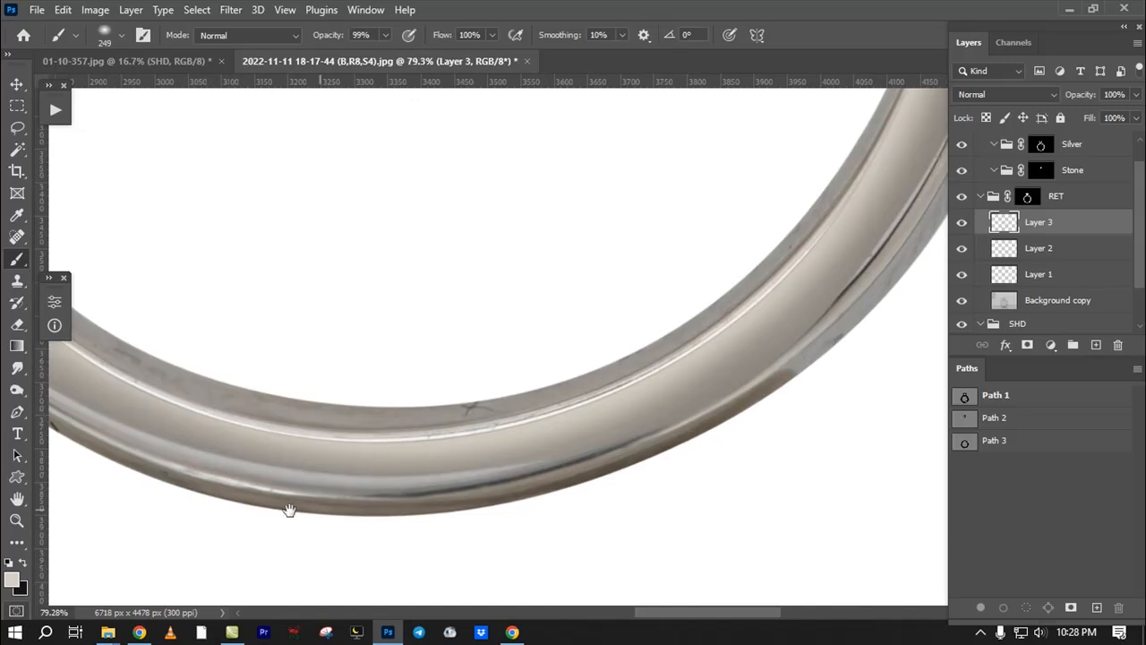
click(838, 341)
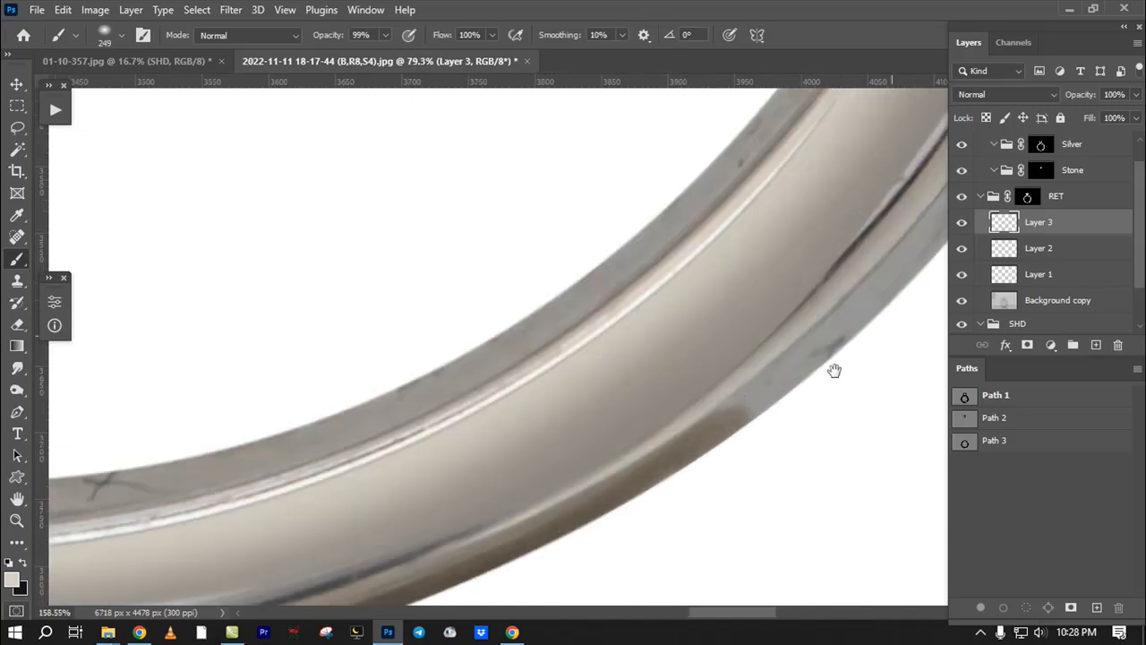
scroll(981, 323, down, 2)
alt+click(962, 320)
scroll(788, 399, down, 5)
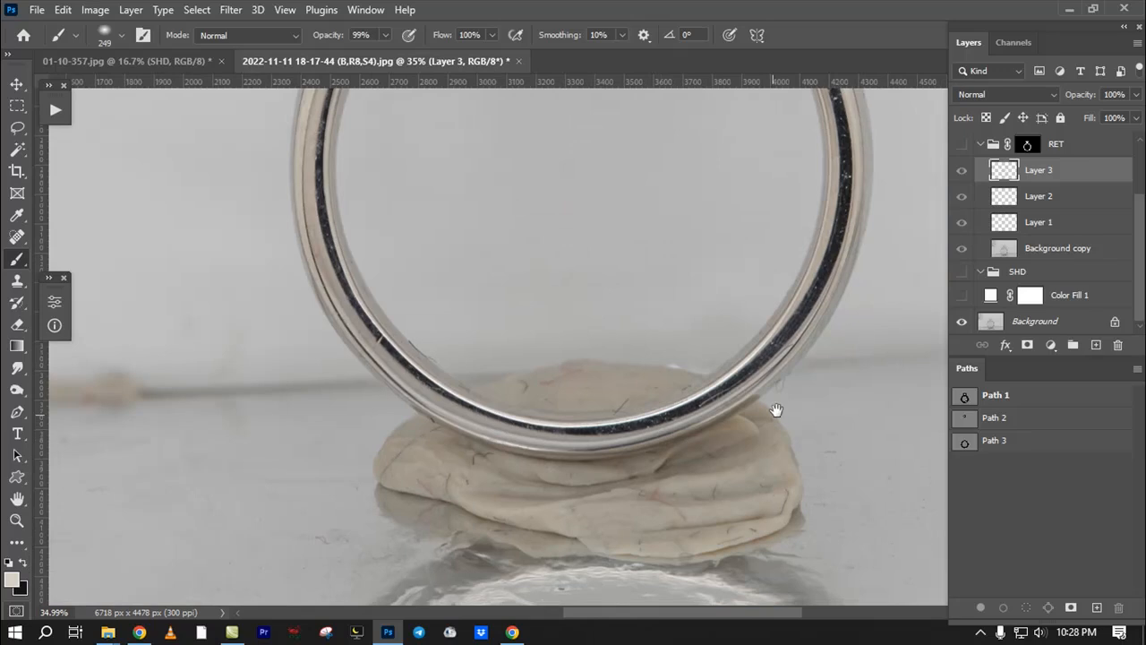
drag(757, 420, 710, 428)
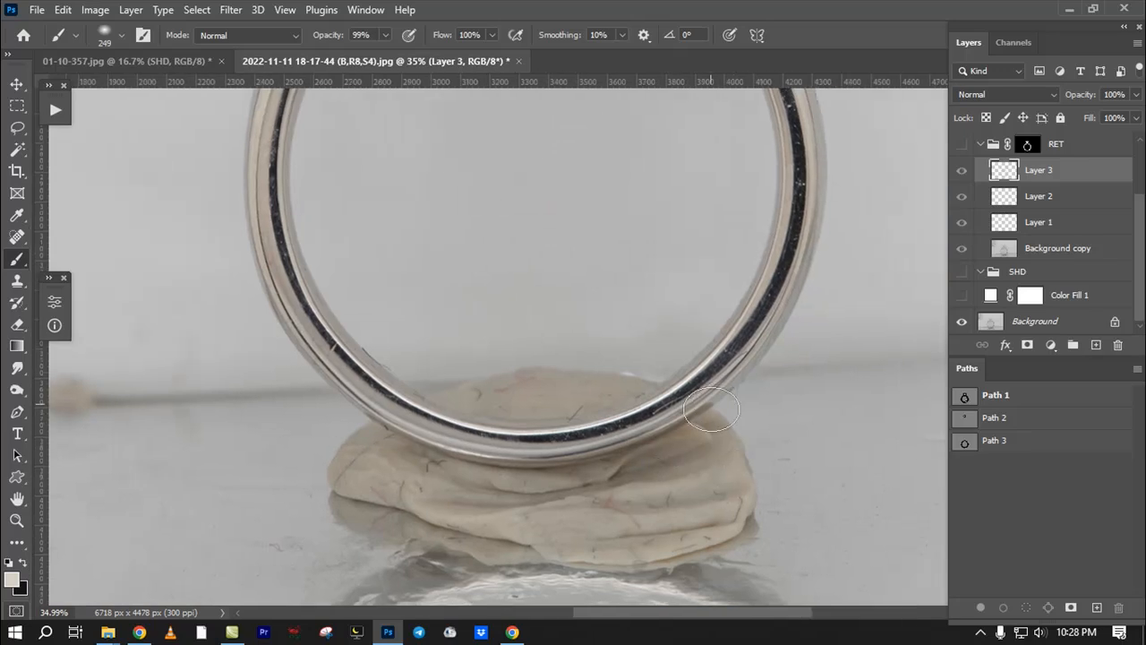
alt+click(963, 322)
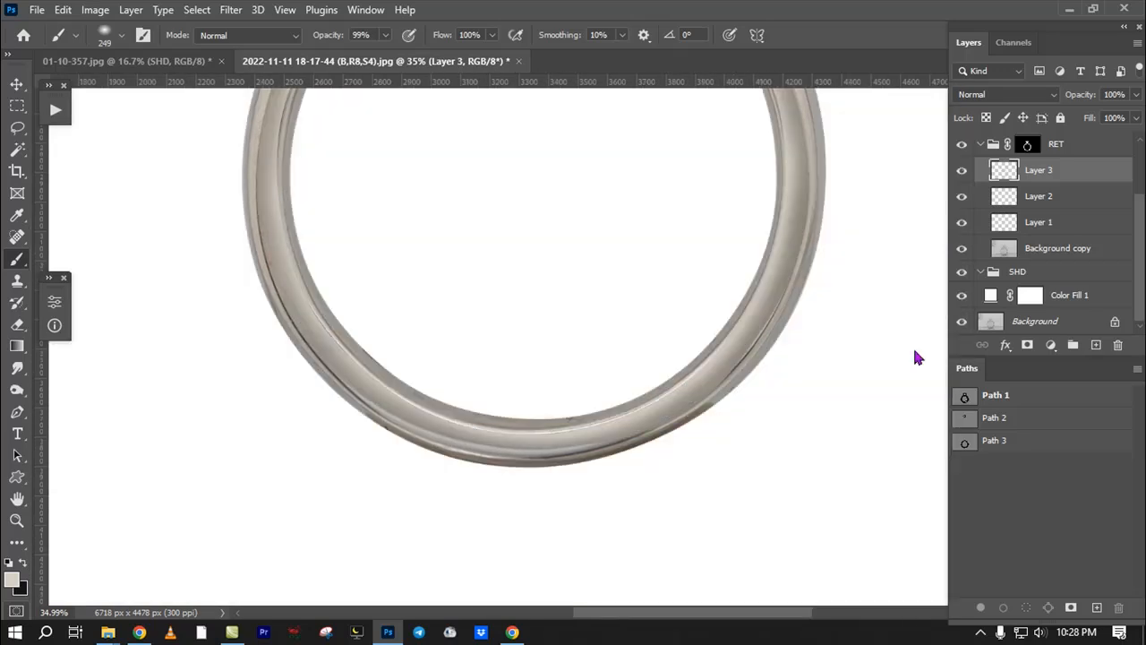
Step: Activate the Pen tool and check Path 3's outline against the band, leaving no path selected
scroll(752, 395, up, 2)
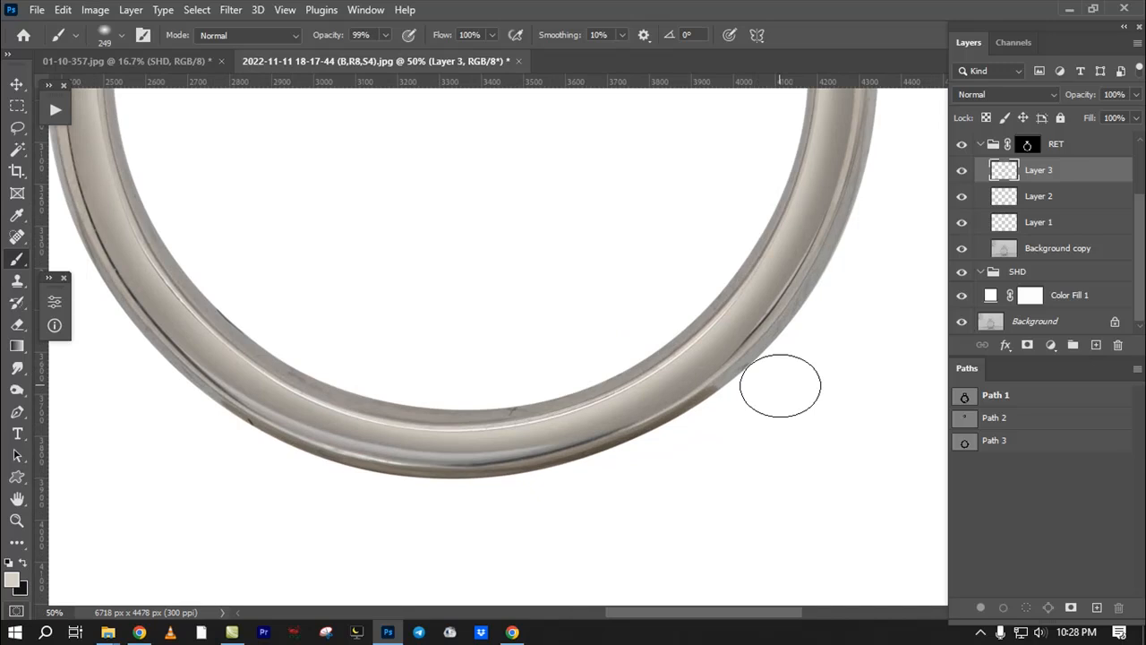
key(p)
click(1013, 447)
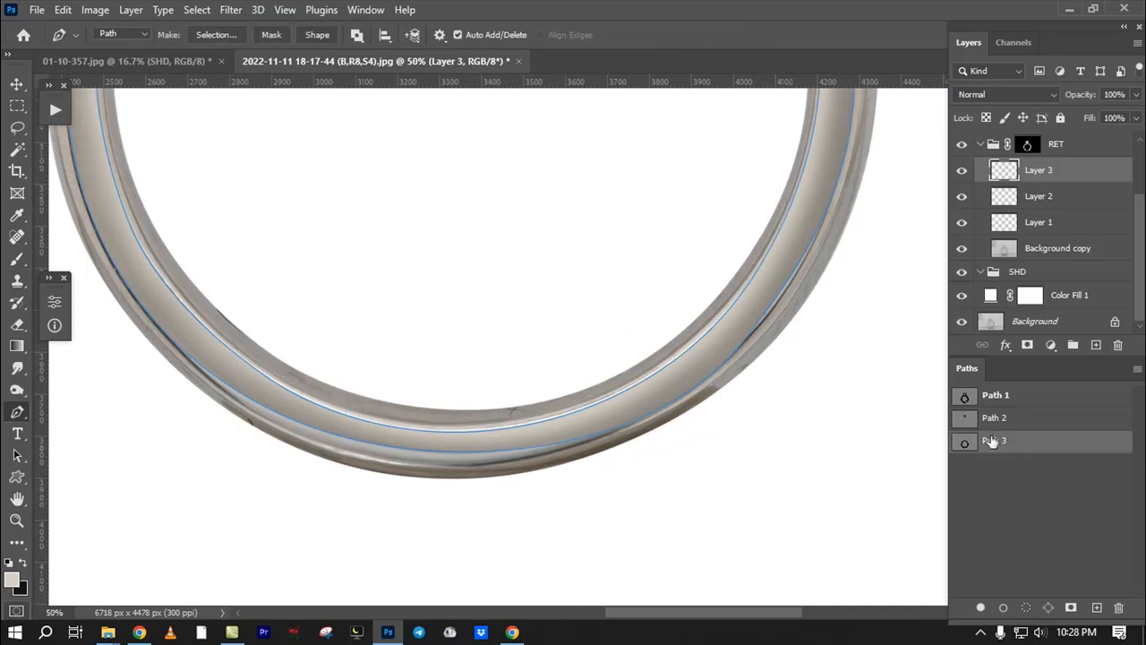
ctrl+click(977, 431)
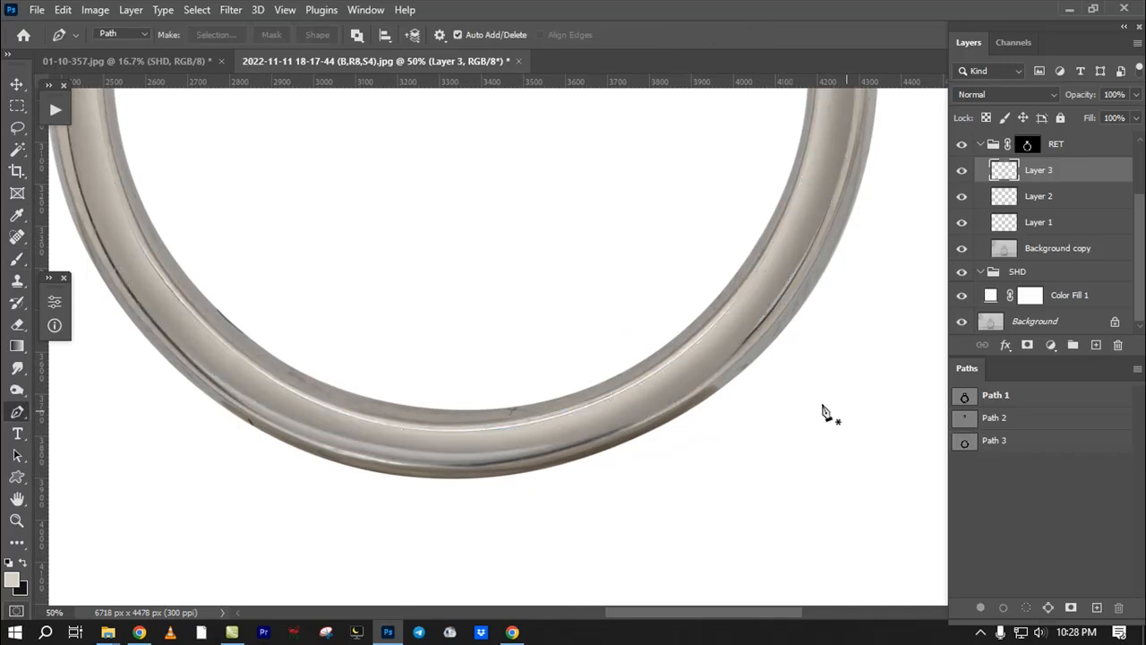
Step: Trace a new pen path along the inner boundary of the discoloured outer rim, from the lower right curve to the left shank
scroll(752, 404, up, 2)
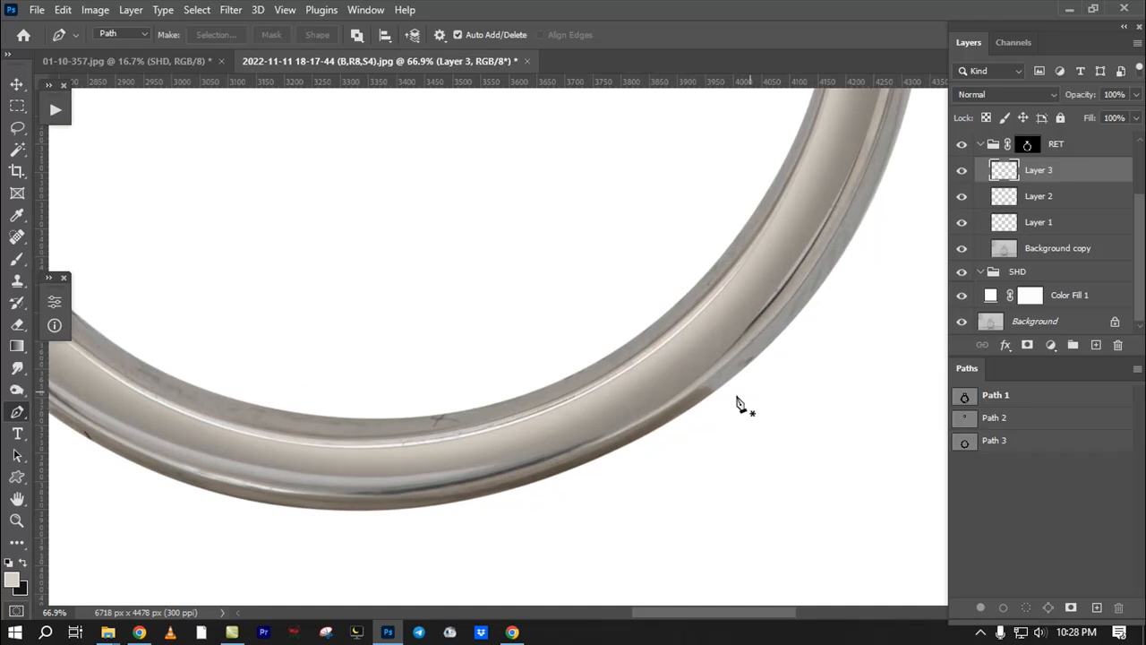
drag(764, 332, 811, 193)
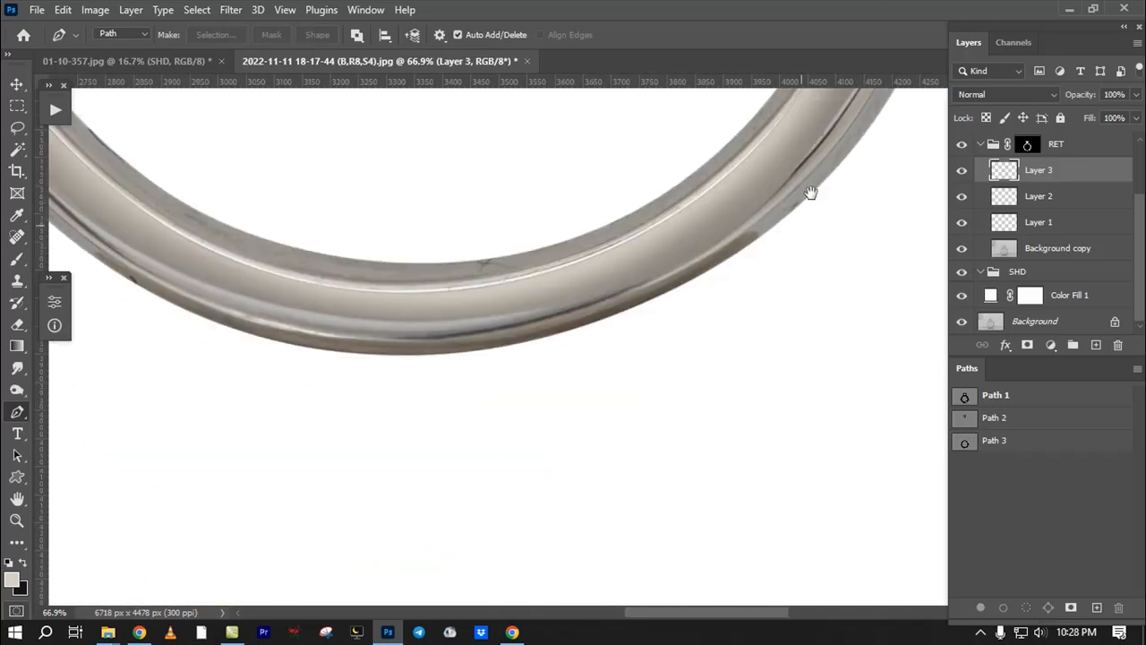
click(847, 131)
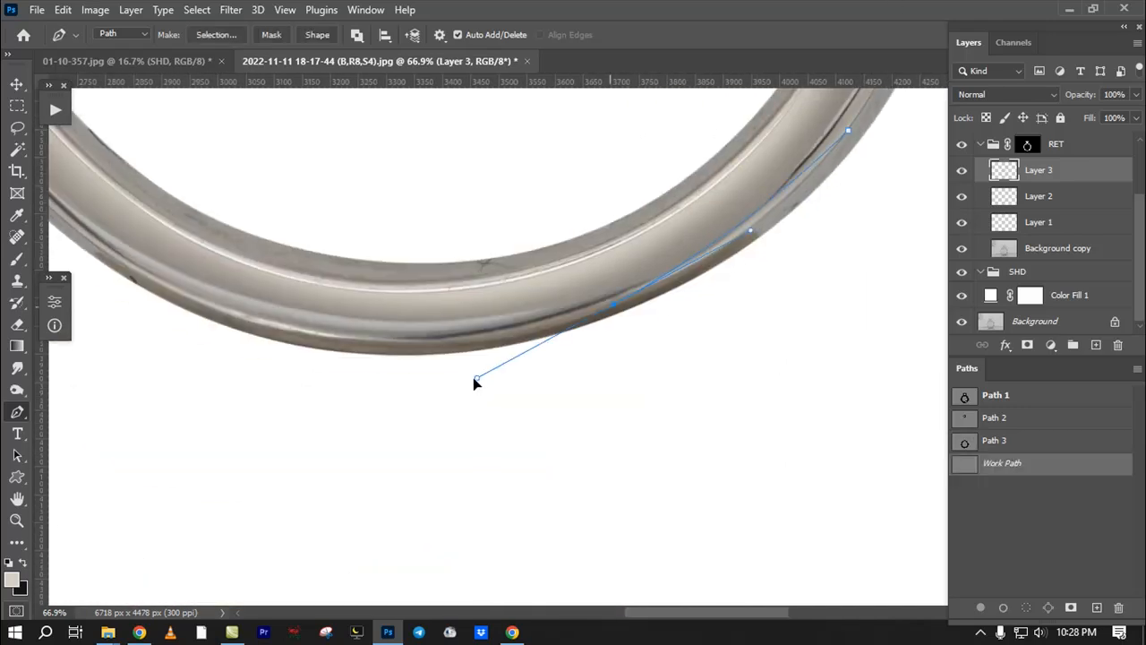
drag(448, 376, 681, 405)
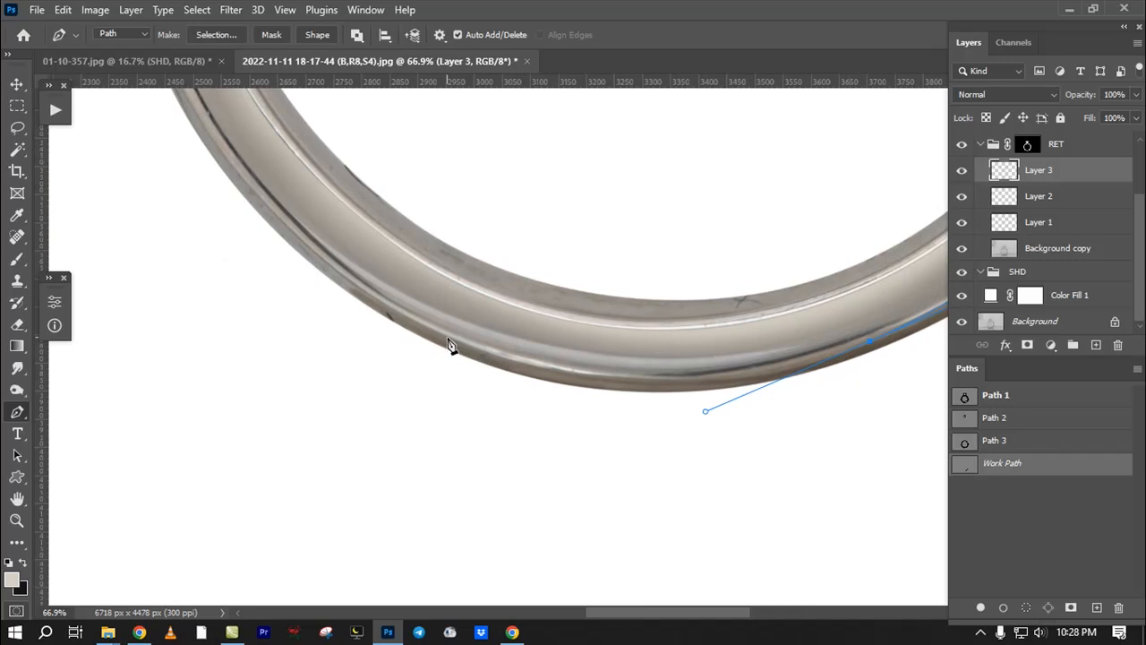
drag(355, 302, 597, 519)
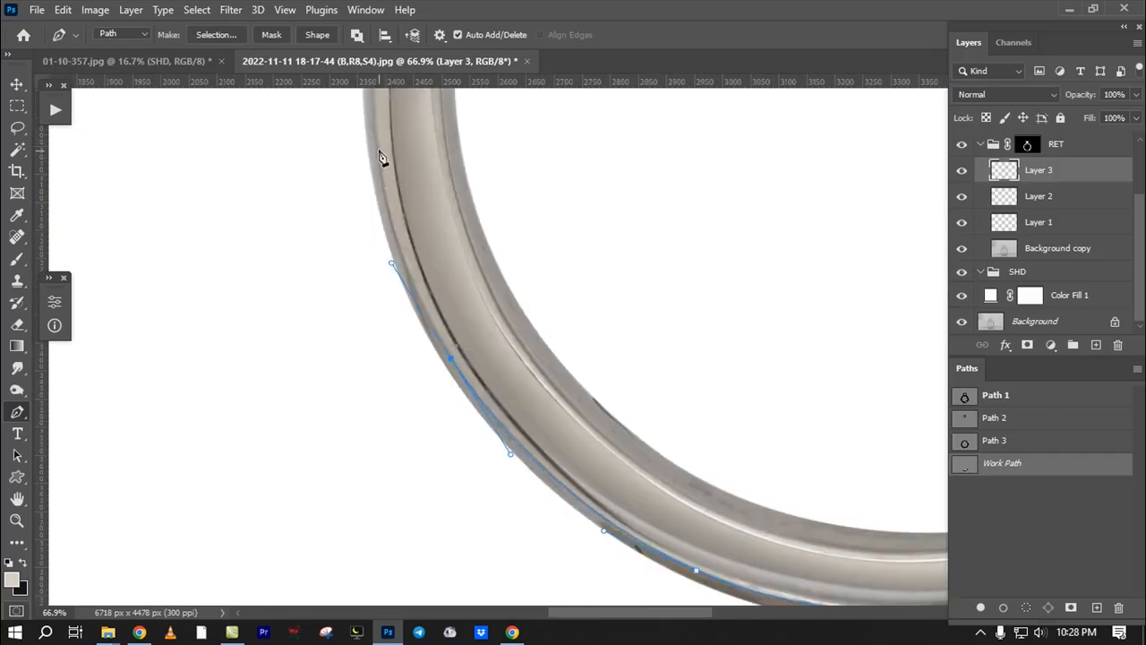
drag(322, 308, 368, 496)
Step: Close the work path around the discoloured lower outer rim and convert it to a selection
drag(430, 522, 26, 269)
drag(361, 450, 593, 555)
drag(782, 373, 757, 275)
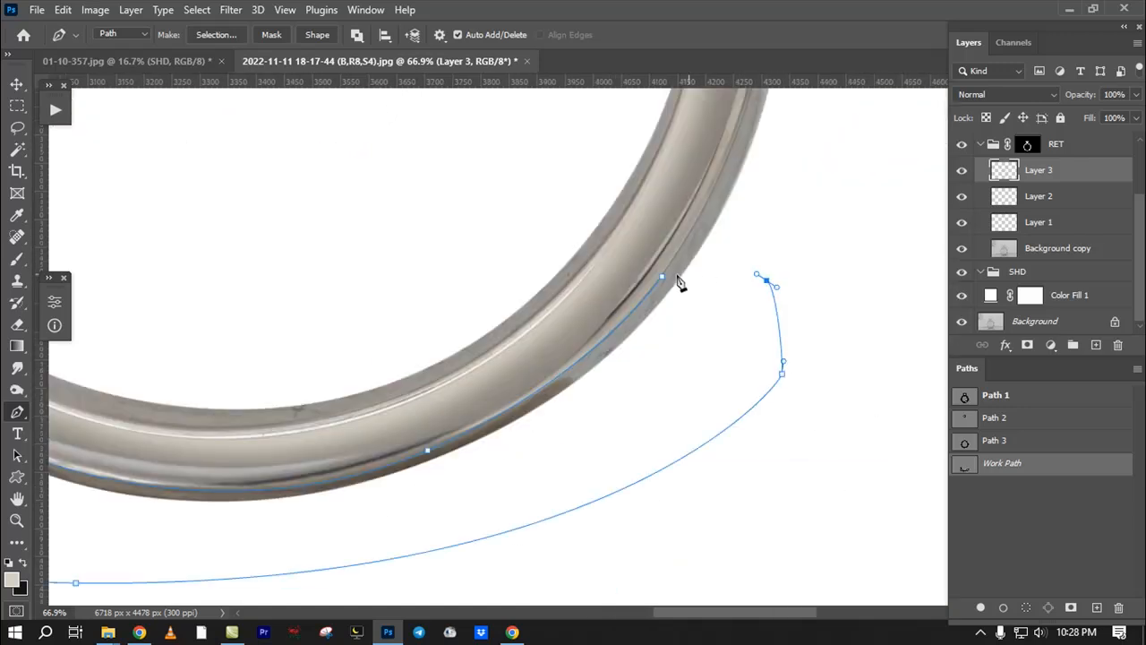
click(664, 281)
key(ctrl+Return)
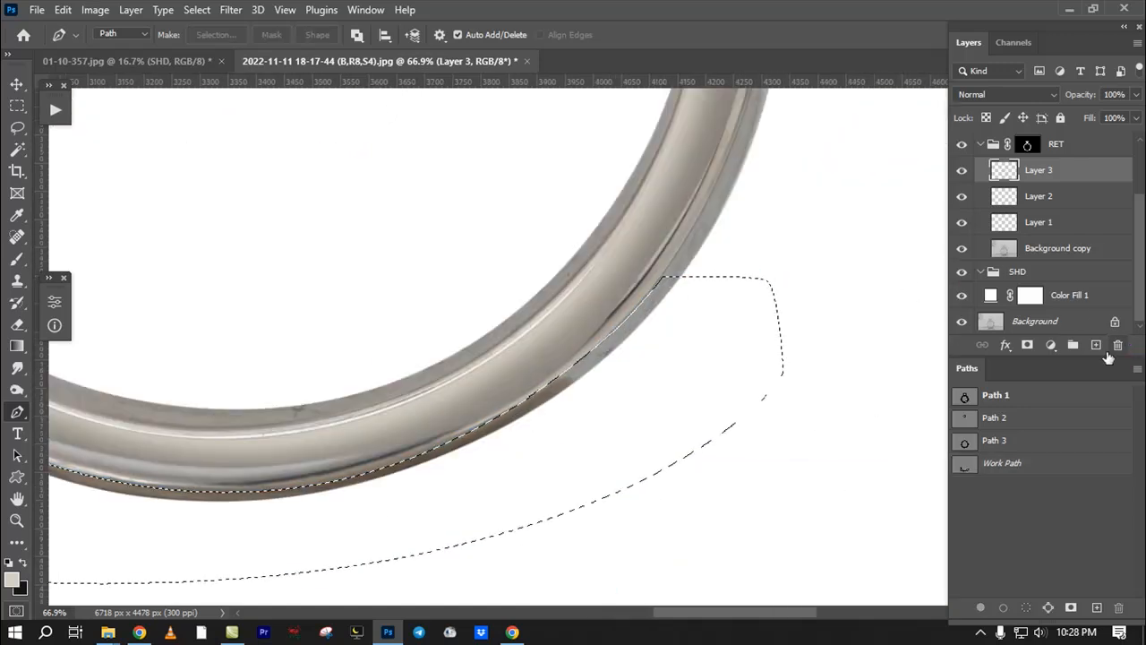
Step: Add a new layer above Layer 3 and feather the rim selection
click(1093, 347)
key(shift+F6)
key(Return)
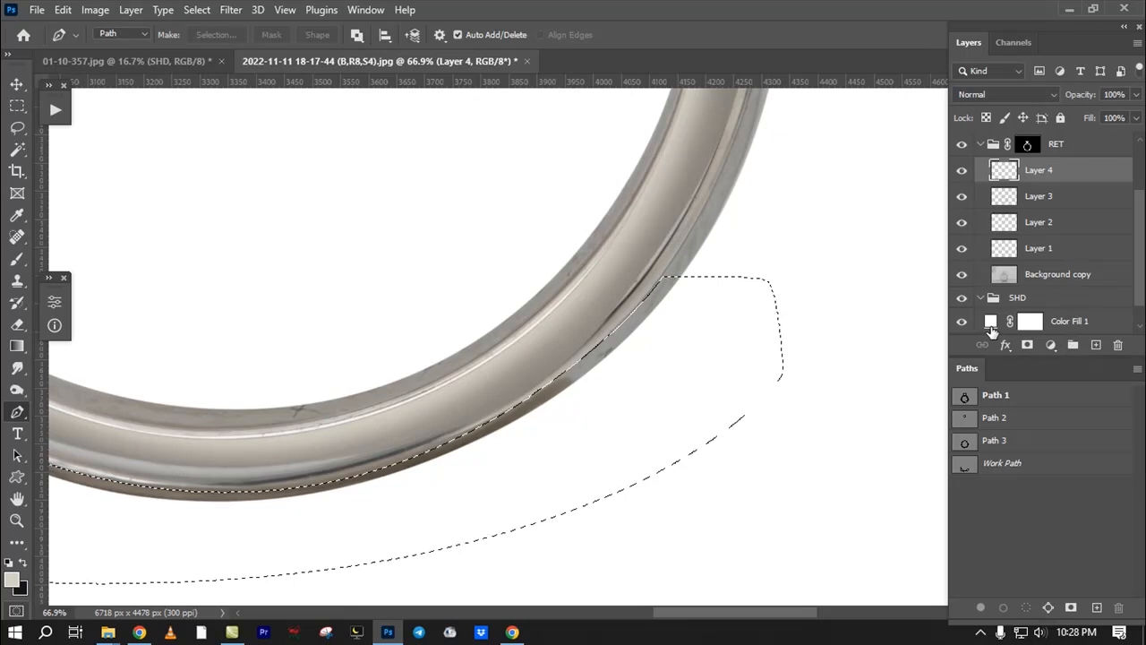
Step: Brush sampled grey over the selected lower outer rim, from the lower right curve round to the left shank
key(b)
alt+click(645, 318)
drag(598, 371, 774, 301)
drag(794, 357, 842, 357)
mouse_move(797, 358)
mouse_down()
mouse_move(610, 479)
mouse_move(784, 391)
mouse_up()
drag(401, 486, 613, 489)
drag(541, 489, 355, 470)
drag(370, 476, 540, 522)
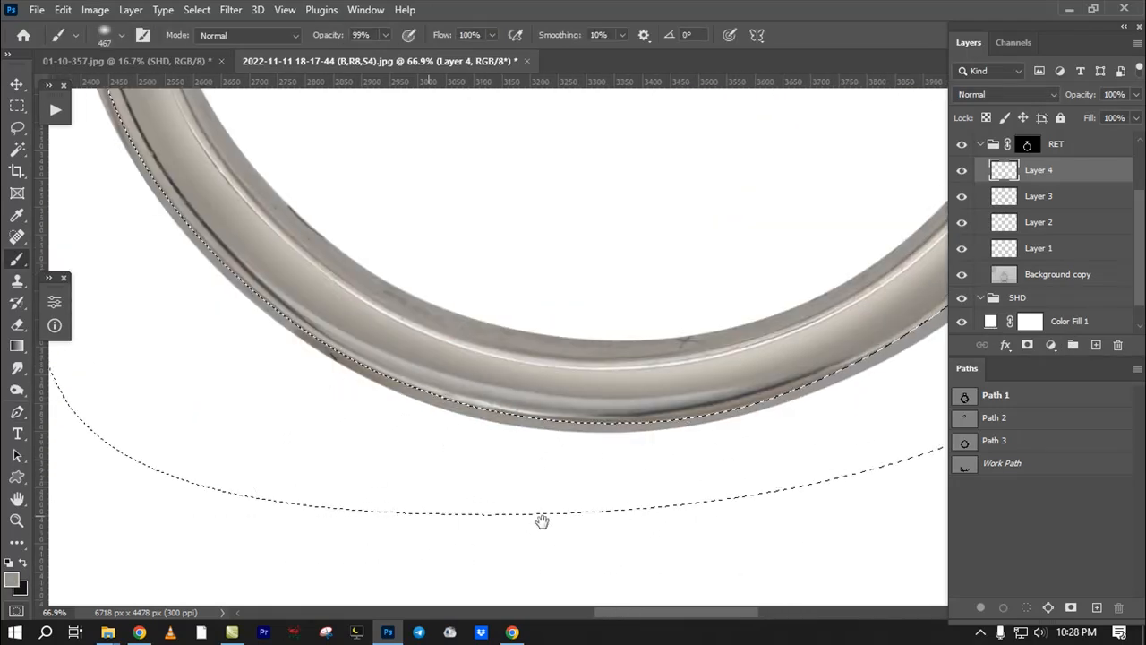
mouse_move(278, 317)
mouse_down()
mouse_move(341, 479)
mouse_move(168, 259)
mouse_up()
drag(437, 518, 247, 503)
drag(761, 480, 568, 565)
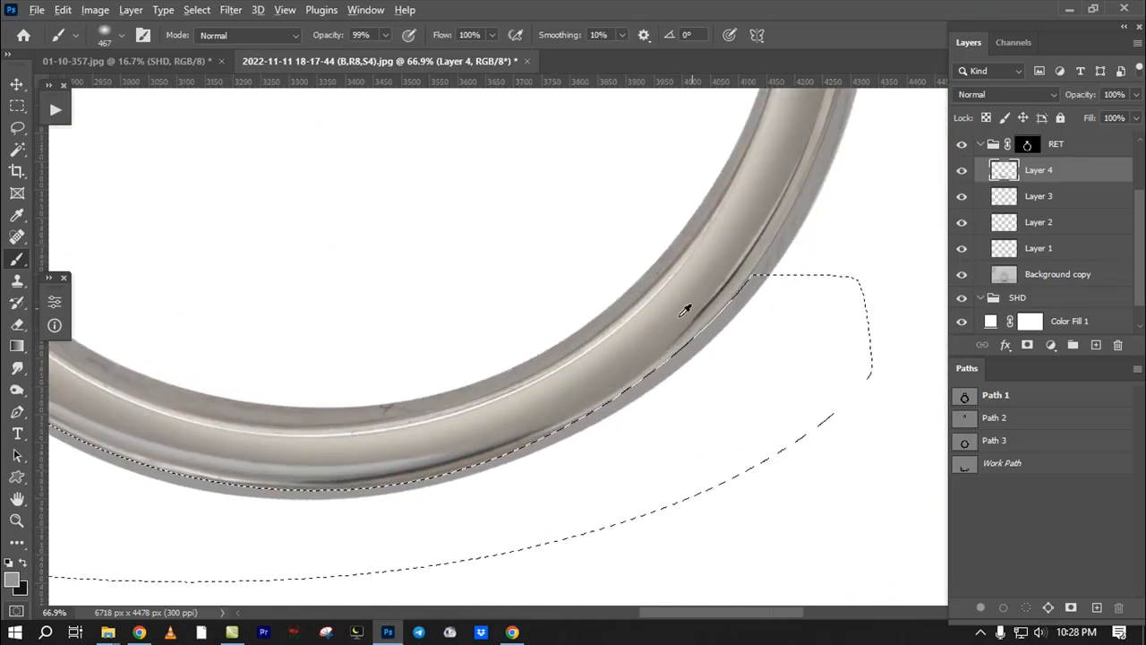
Step: Resample the grey, even out the lower outer rim with a 321 px brush, and deselect
alt+click(616, 307)
drag(824, 386, 783, 391)
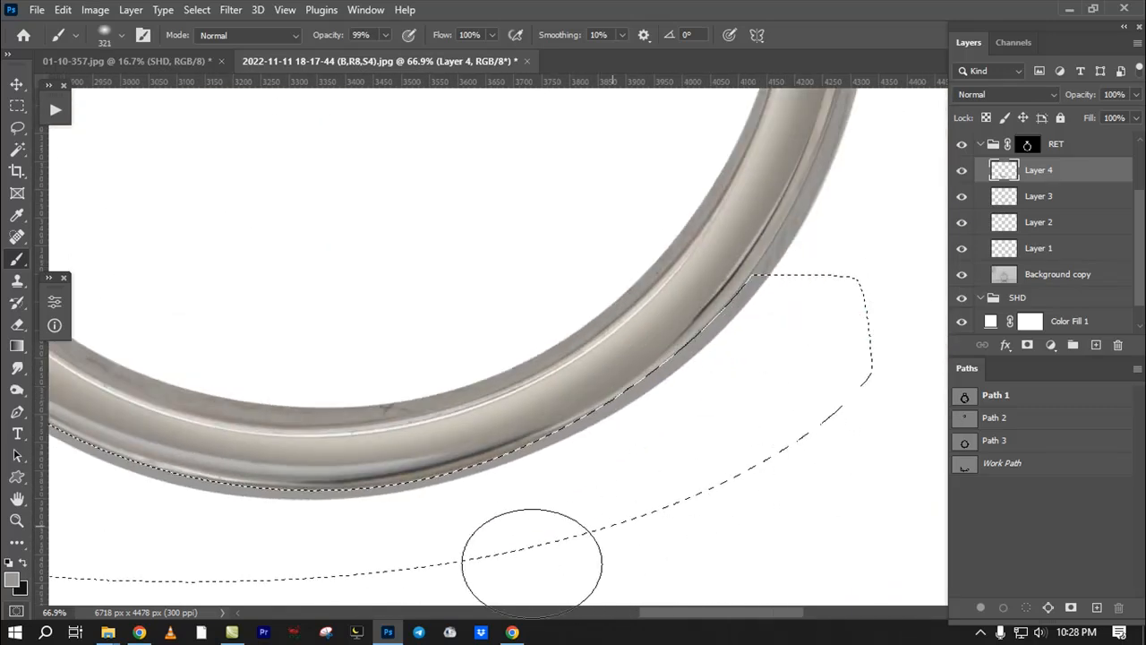
drag(533, 551, 785, 484)
drag(494, 522, 568, 535)
key(ctrl+d)
Step: Toggle Layer 4's visibility repeatedly to compare the lower outer rim with and without the painted grey
drag(491, 459, 444, 445)
click(964, 170)
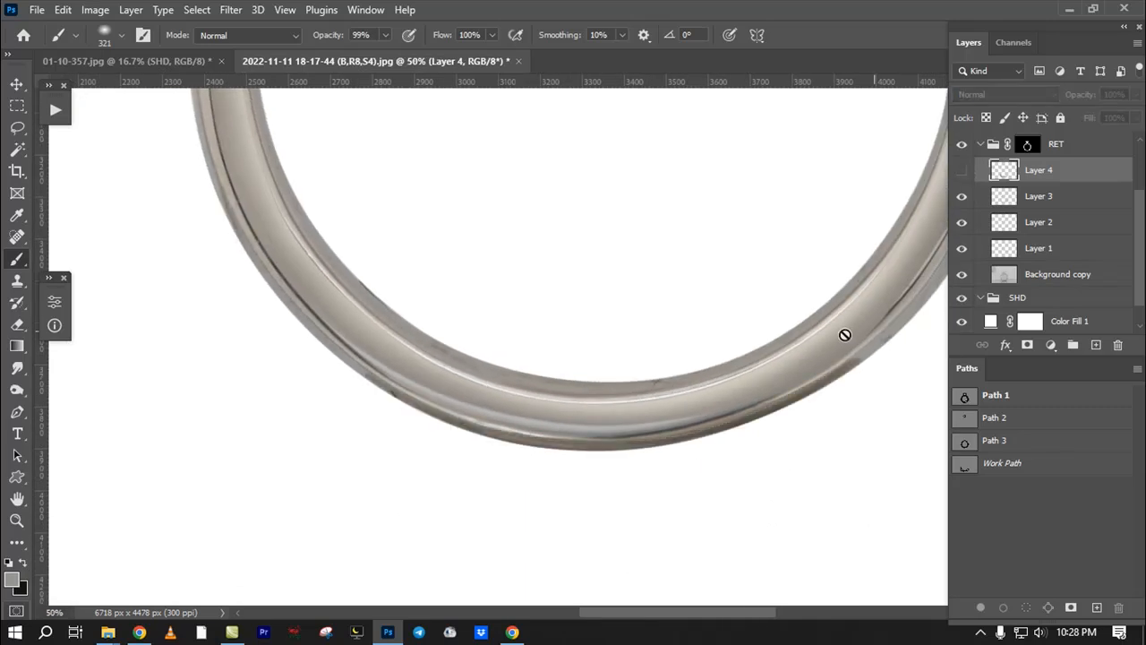
drag(855, 366, 985, 376)
click(969, 178)
click(969, 177)
click(969, 178)
click(969, 178)
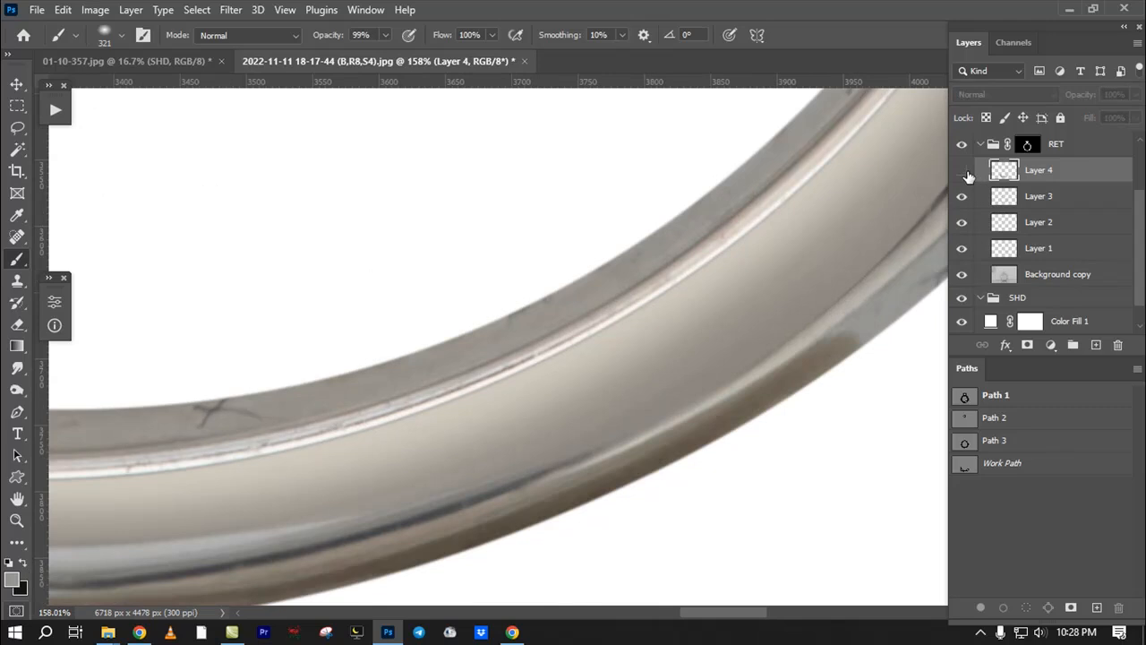
click(968, 175)
click(967, 175)
click(967, 174)
drag(742, 363, 648, 403)
drag(670, 353, 596, 501)
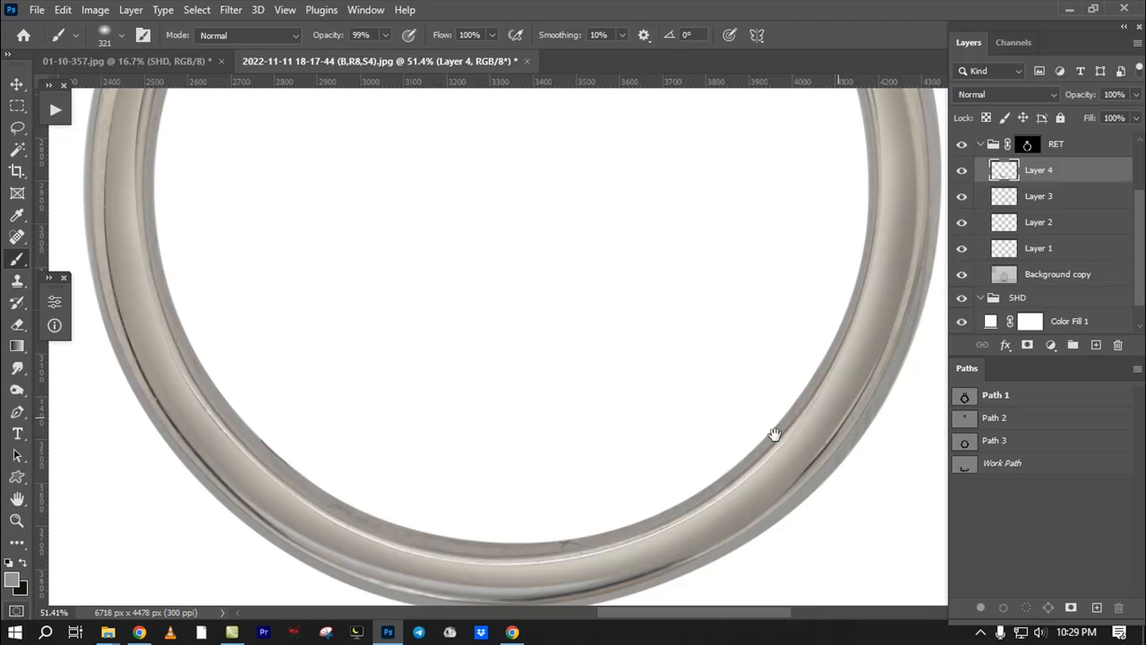
Step: Load the RET group mask as a selection and brush sampled grey over the scratches on the shank's lower inner rim
drag(724, 469, 799, 473)
drag(448, 578, 627, 376)
drag(447, 471, 481, 504)
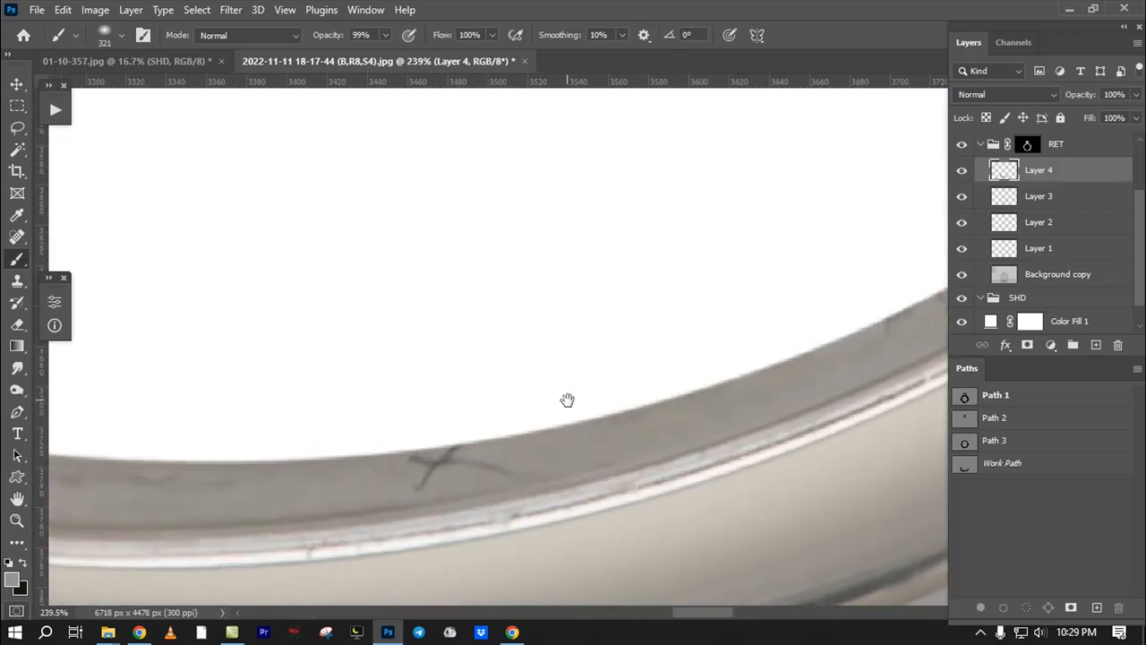
scroll(568, 399, up, 2)
ctrl+click(1030, 146)
key(s)
key(b)
alt+right_click(307, 500)
drag(299, 499, 184, 499)
drag(570, 427, 423, 434)
drag(463, 415, 403, 421)
click(409, 438)
mouse_move(518, 390)
mouse_down()
mouse_move(373, 430)
mouse_move(453, 428)
mouse_up()
Step: Clean the dark marks on the inner rim's lower left section with the Clone Stamp and a 98 px brush
key(s)
drag(359, 435, 251, 439)
drag(251, 439, 527, 406)
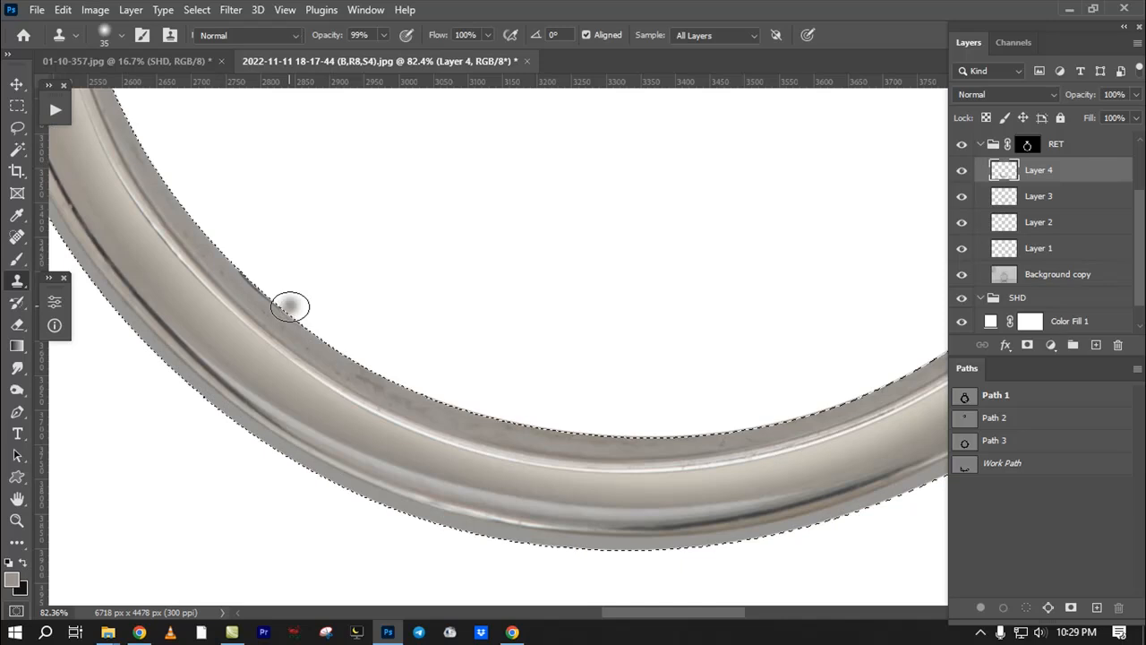
key(b)
alt+right_click(275, 278)
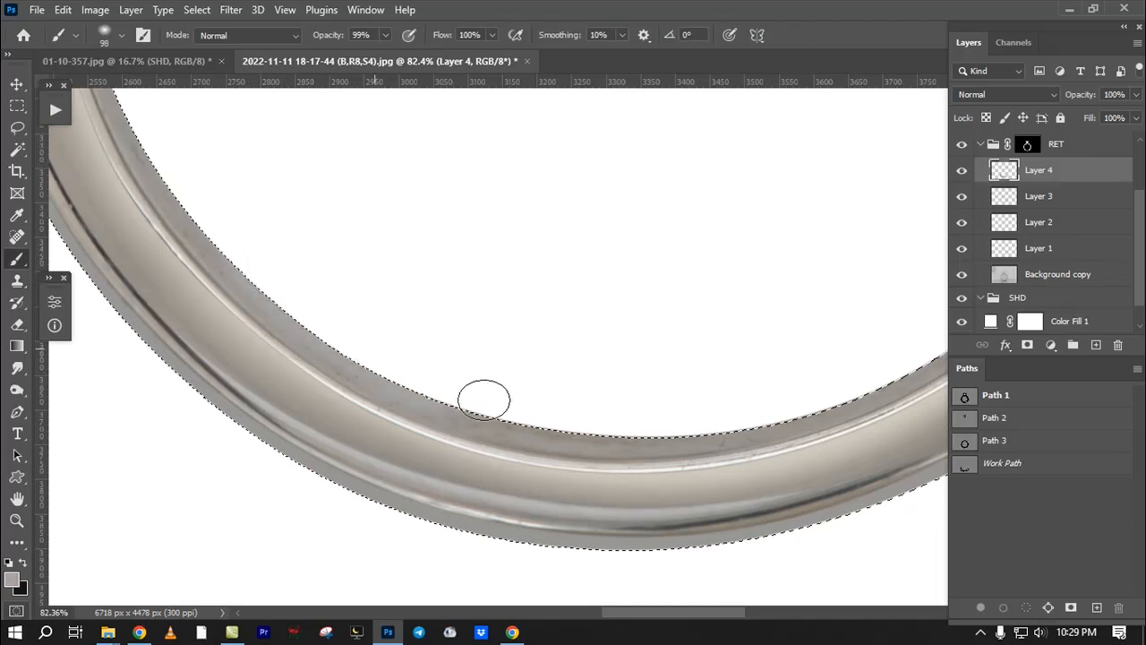
drag(615, 397, 408, 394)
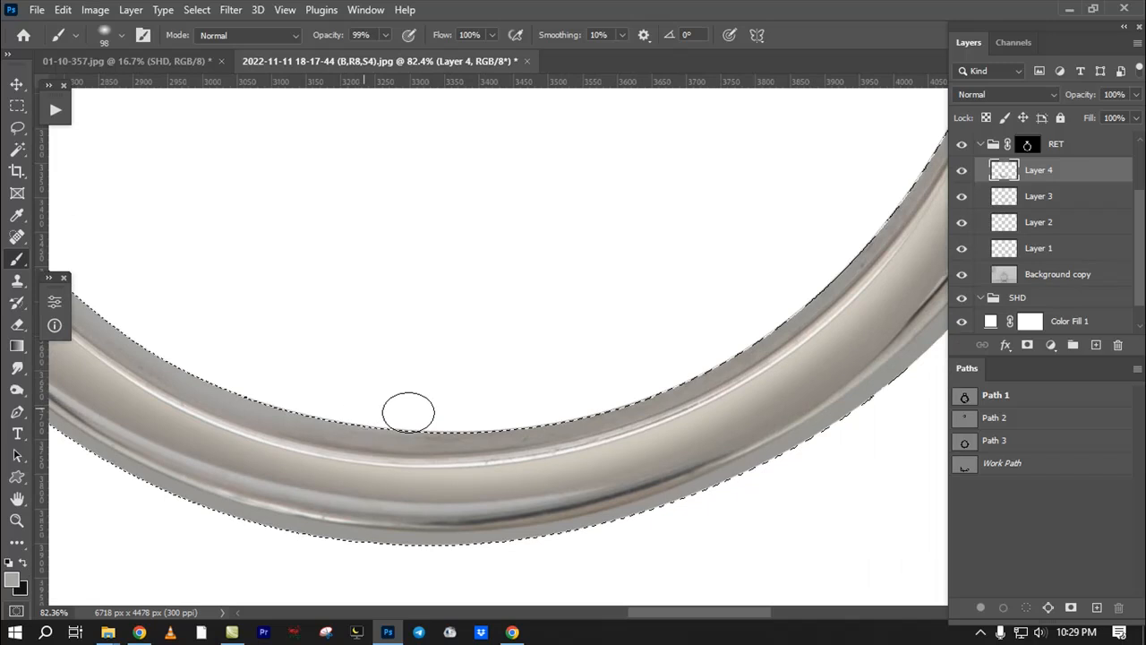
Step: Brush sampled grey over the blemishes along the right shank's outer rim, using a brush of about 109 px
drag(831, 206, 608, 443)
drag(762, 435, 727, 591)
drag(795, 337, 754, 339)
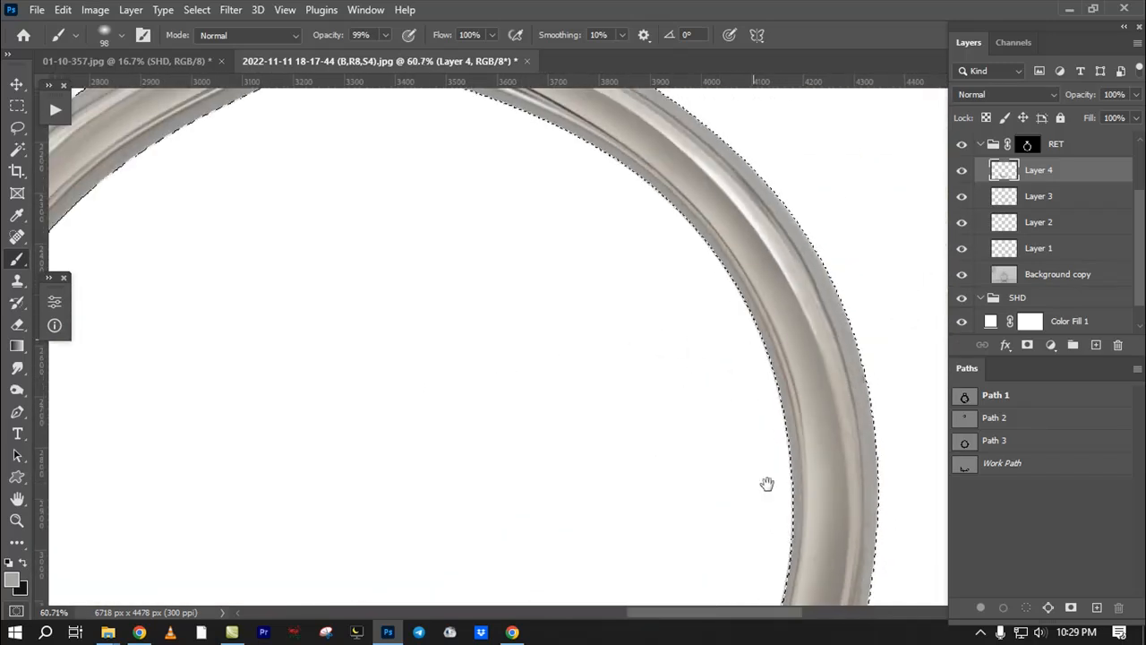
drag(768, 483, 782, 555)
alt+right_click(745, 251)
mouse_move(777, 374)
mouse_down()
mouse_move(613, 246)
mouse_move(699, 345)
mouse_up()
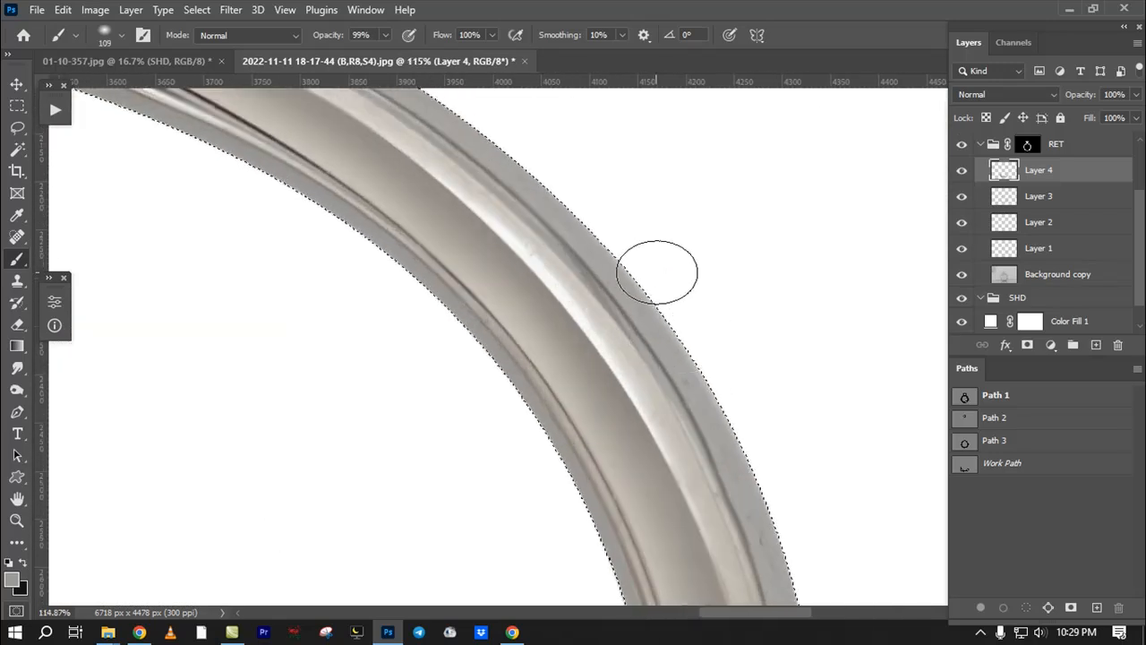
drag(768, 445, 730, 302)
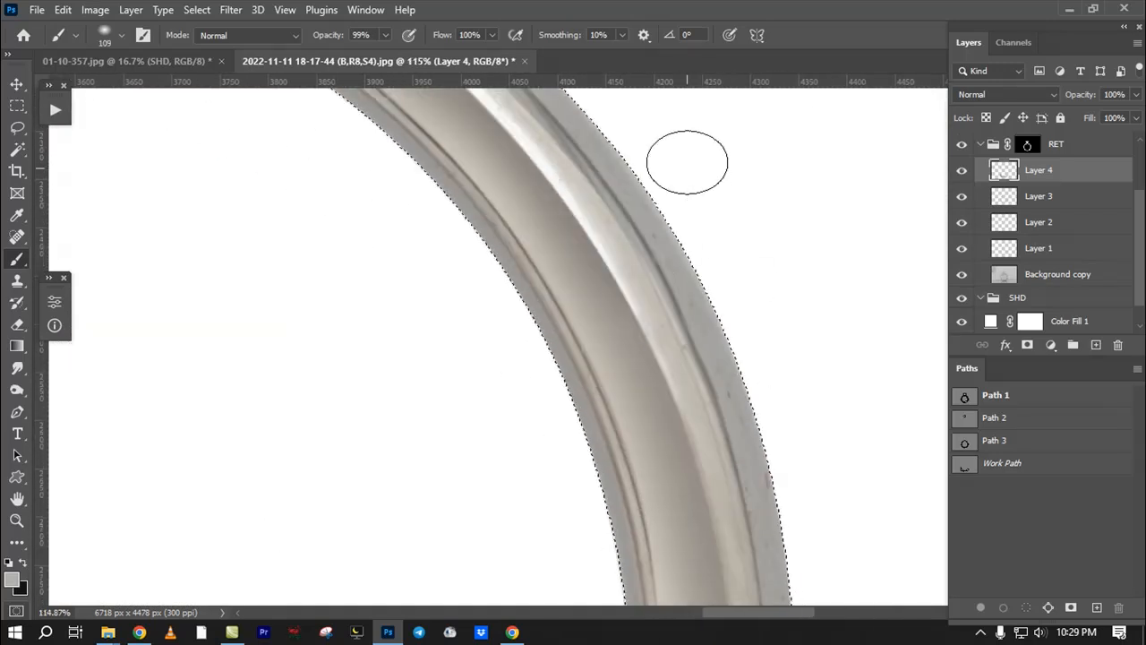
drag(803, 430, 744, 158)
drag(808, 455, 782, 157)
mouse_move(742, 377)
mouse_down()
mouse_move(799, 218)
mouse_move(691, 389)
mouse_up()
mouse_move(776, 223)
mouse_down()
mouse_move(854, 292)
mouse_move(907, 314)
mouse_up()
drag(811, 228, 794, 240)
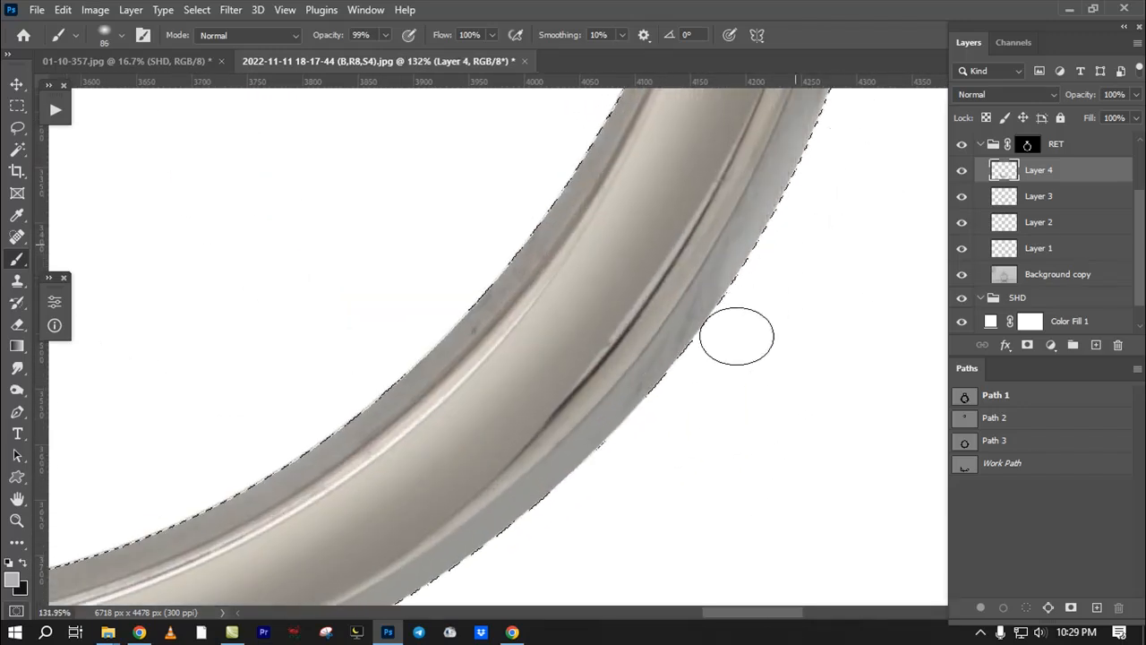
Step: Undo the faulty rim stroke, resample the grey, and retouch the rim with a smaller brush
mouse_move(516, 204)
mouse_down()
mouse_move(517, 240)
mouse_move(468, 322)
mouse_up()
alt+click(565, 222)
key(bracketleft)
key(ctrl+z)
alt+click(570, 227)
drag(570, 228, 556, 230)
drag(434, 358, 527, 462)
Step: Clone clean metal over the streaks along the upper outer edge of the right prong
drag(404, 333, 406, 497)
drag(430, 254, 492, 242)
drag(432, 210, 435, 496)
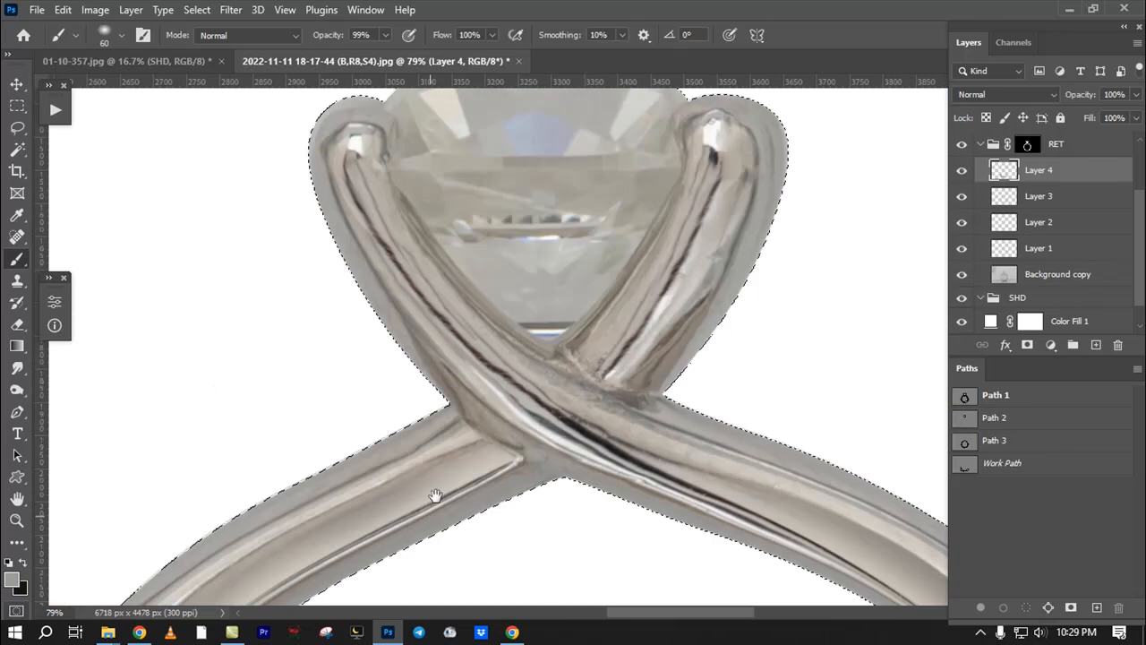
drag(472, 349, 435, 497)
drag(442, 306, 393, 204)
mouse_move(626, 270)
mouse_down()
mouse_move(605, 302)
mouse_move(696, 294)
mouse_move(578, 359)
mouse_up()
drag(577, 273, 631, 324)
key(s)
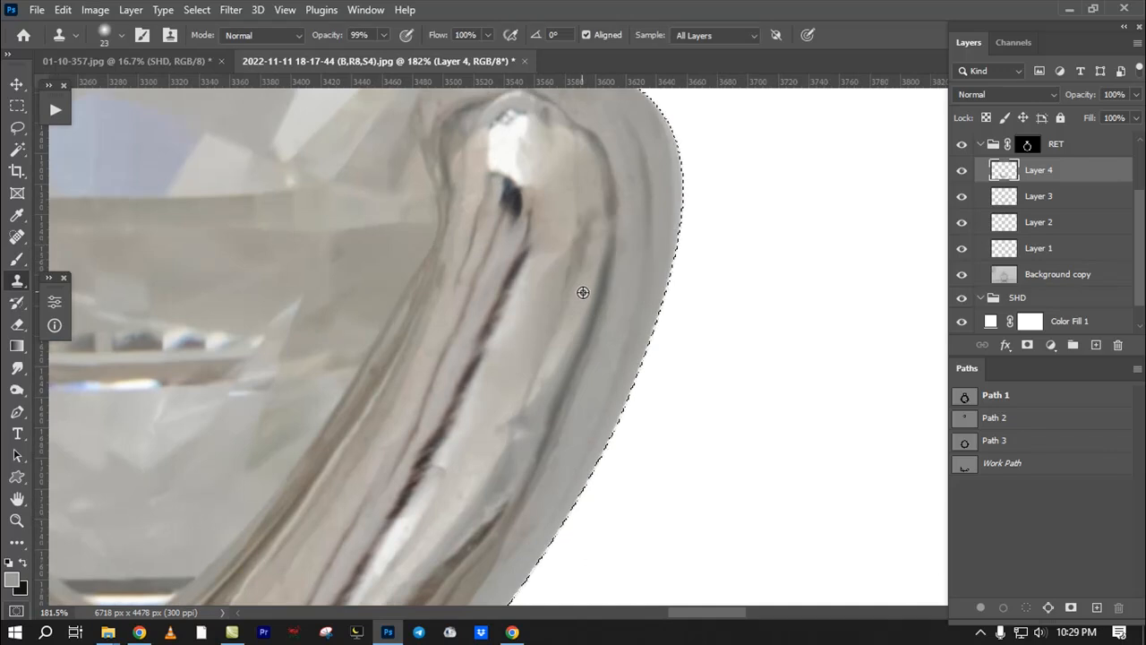
drag(595, 328, 614, 209)
alt+click(606, 209)
drag(603, 220, 573, 289)
Step: Resample clean metal and continue cloning along the right prong's outer edge down towards the shank crossing
alt+right_click(592, 223)
alt+click(607, 189)
mouse_move(593, 219)
mouse_down()
mouse_move(545, 301)
mouse_move(630, 210)
mouse_move(532, 289)
mouse_move(491, 295)
mouse_move(618, 332)
mouse_up()
alt+click(600, 195)
alt+right_click(564, 276)
alt+click(566, 219)
alt+right_click(557, 309)
alt+click(586, 328)
mouse_move(558, 309)
mouse_down()
mouse_move(586, 330)
mouse_move(533, 311)
mouse_up()
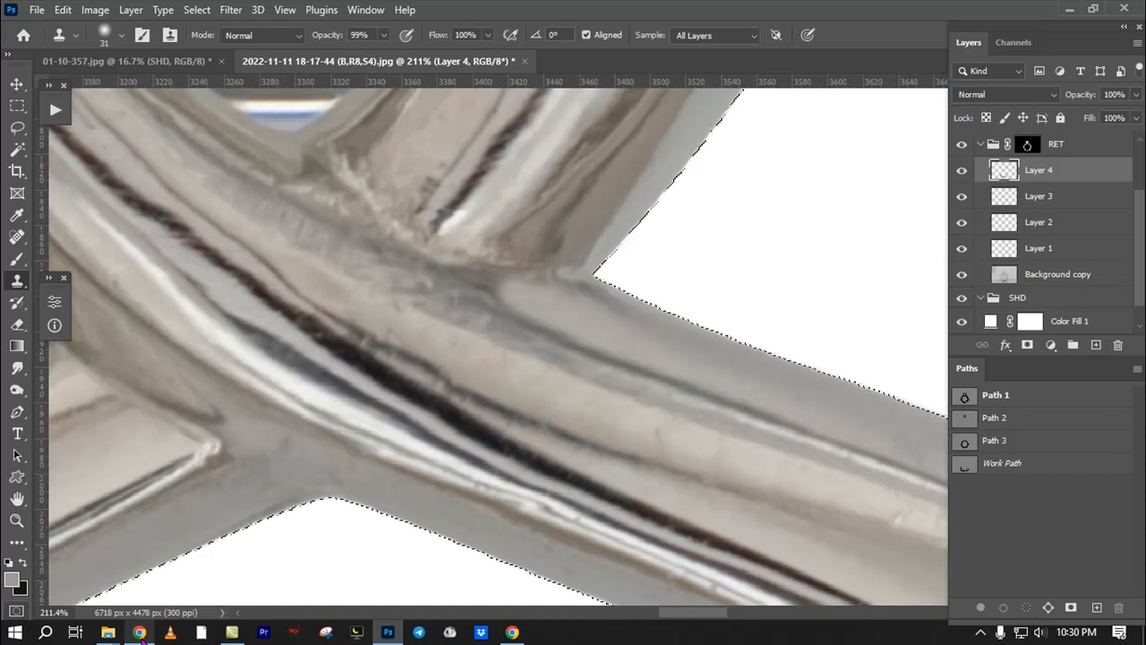
Step: Switch to Chrome, check the Google Meet participant list, and return to Photoshop
click(139, 633)
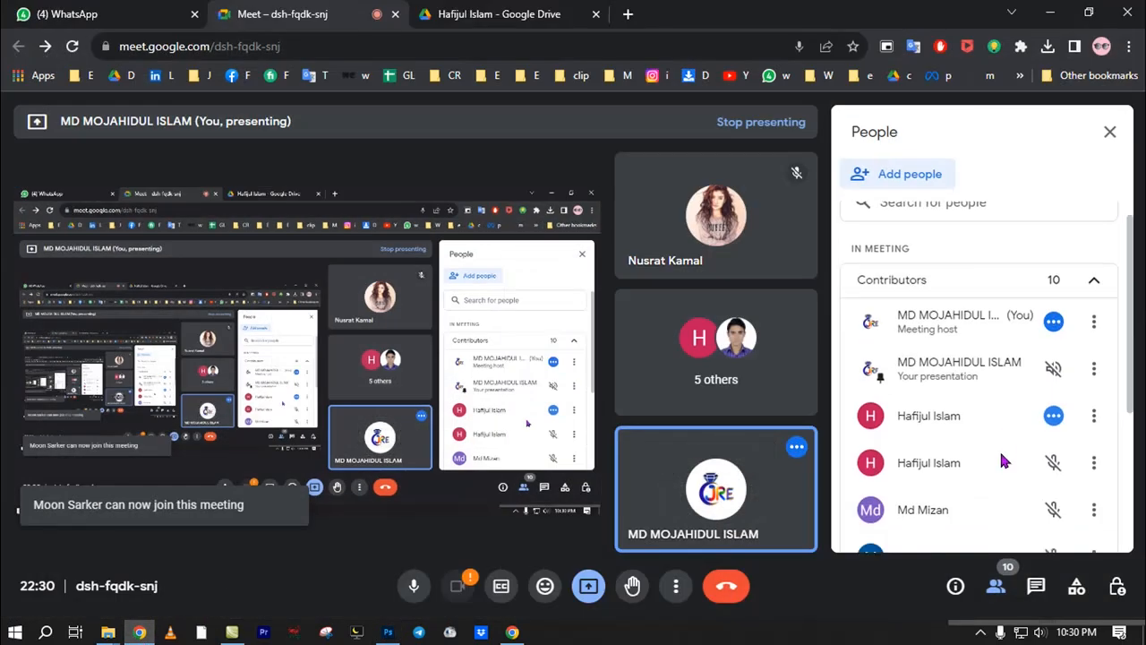
scroll(999, 449, down, 3)
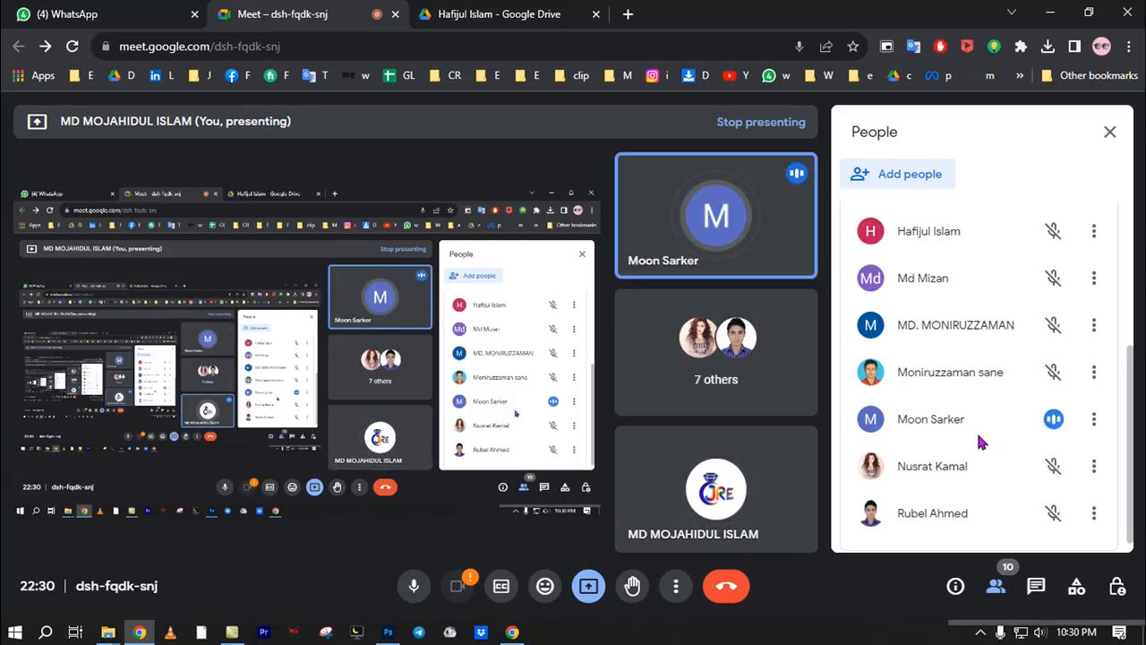
key(alt+Tab)
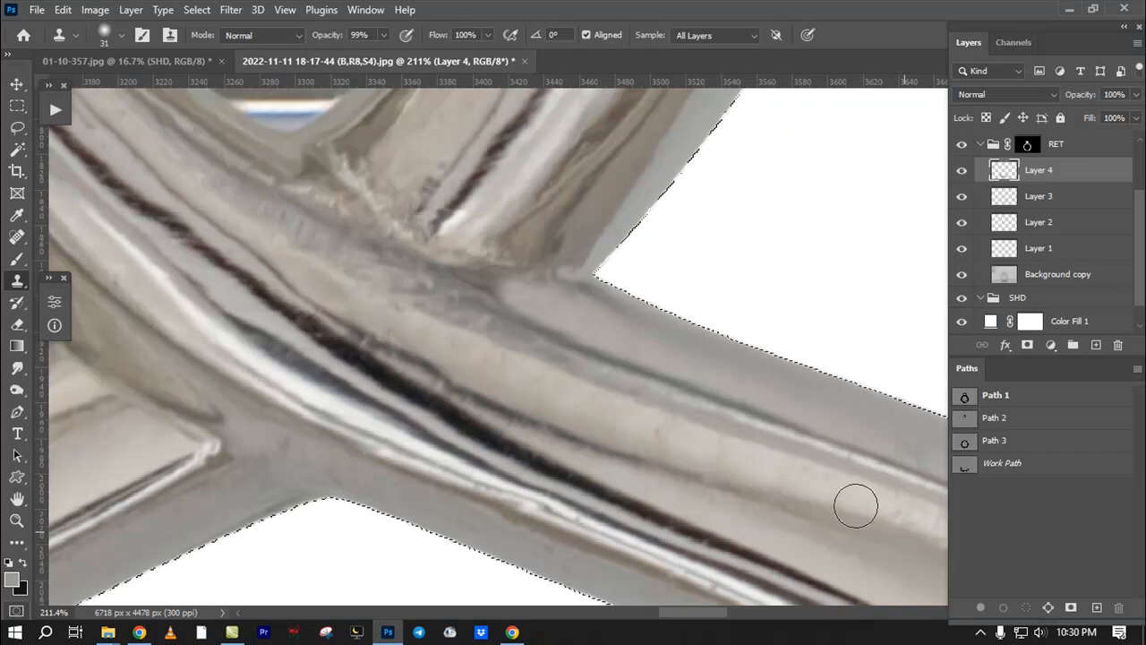
Step: Trace a closed pen path around the left prong's outer side band, down to where it crosses the shank
ctrl+click(598, 334)
drag(511, 302, 421, 389)
drag(365, 315, 397, 371)
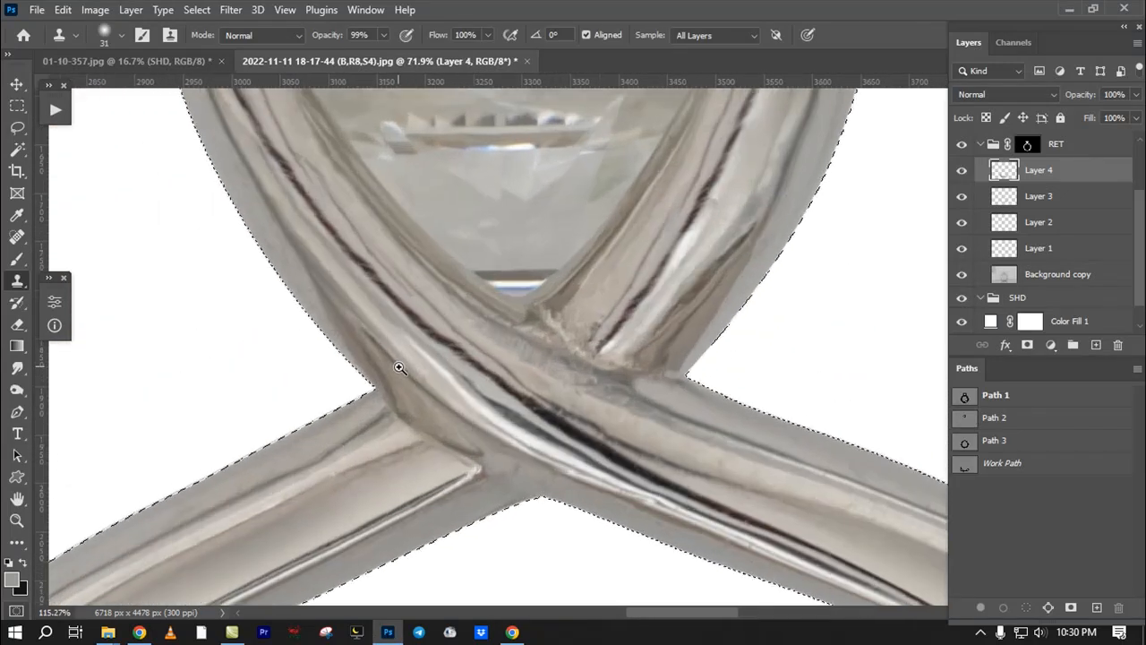
key(p)
mouse_move(300, 235)
mouse_down()
mouse_move(315, 315)
mouse_move(287, 292)
mouse_up()
drag(361, 409, 317, 303)
click(440, 409)
click(504, 438)
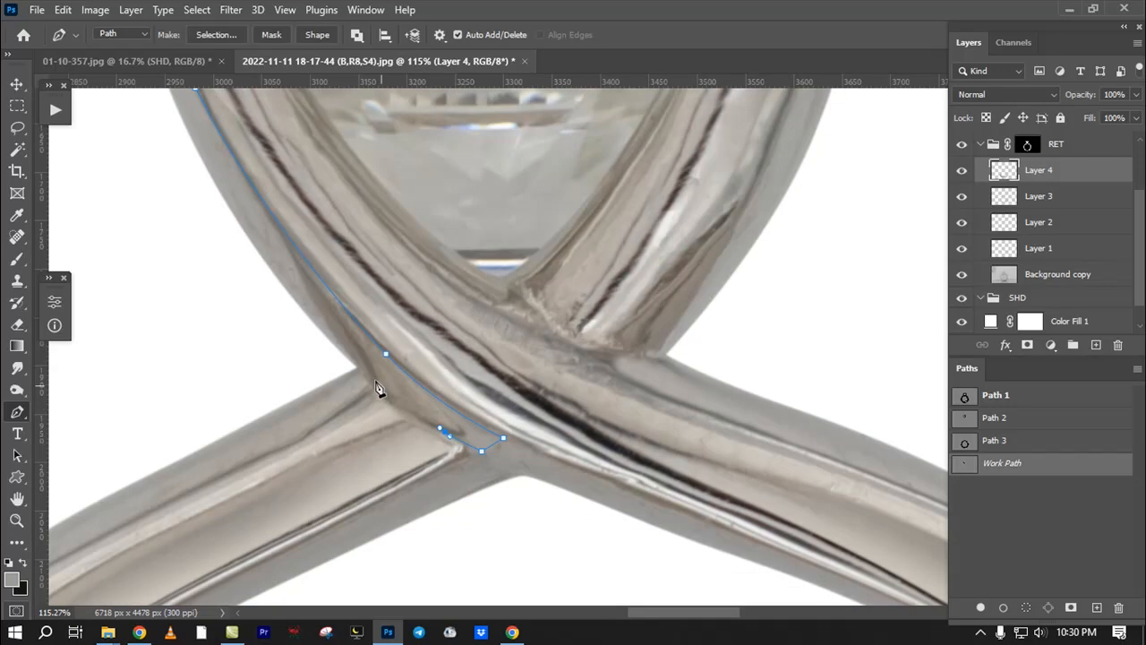
drag(263, 257, 224, 201)
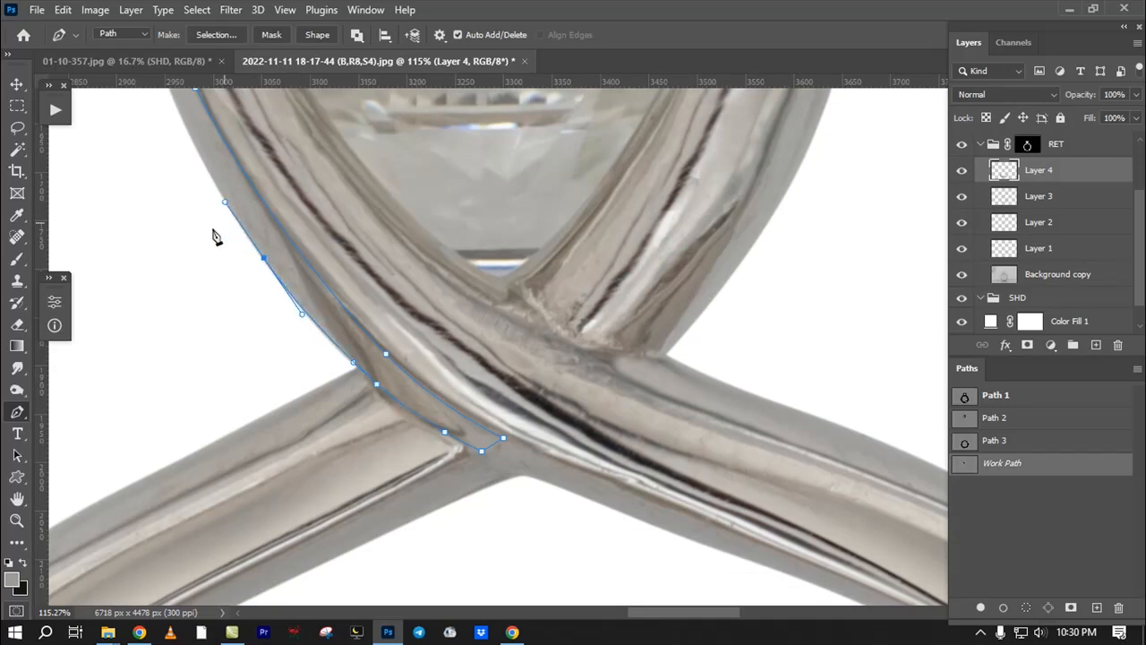
drag(160, 160, 226, 341)
click(180, 275)
Step: Convert the left prong's path to a selection and feather it
key(ctrl+Return)
key(shift+F6)
key(Return)
Step: Paint the left prong's outer band, undo the grey stroke, repaint it with a sampled brownish tone, and deselect
key(b)
mouse_move(313, 374)
mouse_down()
mouse_move(281, 256)
mouse_move(283, 162)
mouse_move(408, 280)
mouse_up()
alt+right_click(284, 158)
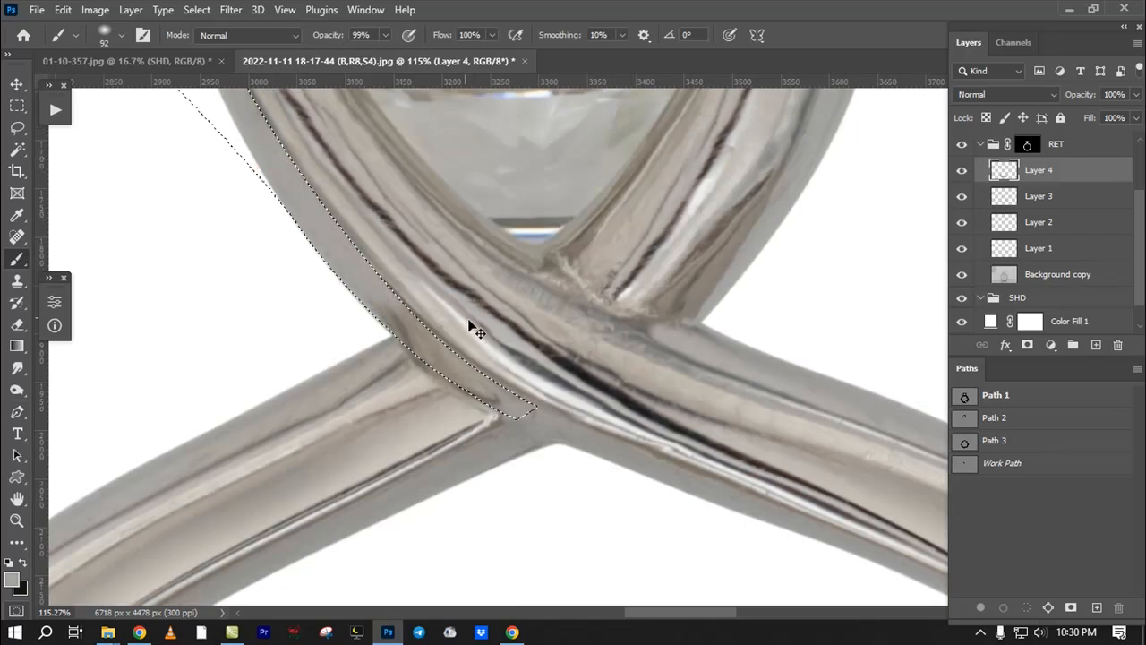
key(ctrl+z)
alt+right_click(408, 320)
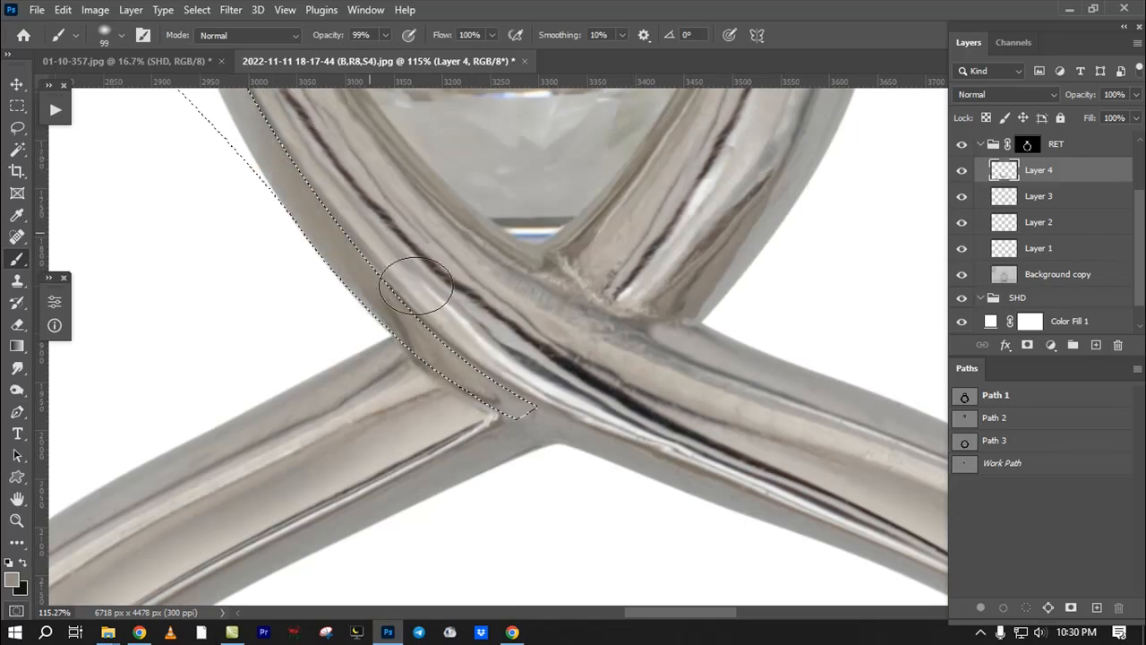
key(ctrl+d)
Step: Clone clean metal over the remaining marks around the right prong's outer edge with a 28 px Clone Stamp
drag(392, 225, 371, 353)
drag(647, 312, 643, 489)
drag(641, 394, 637, 370)
drag(659, 261, 762, 294)
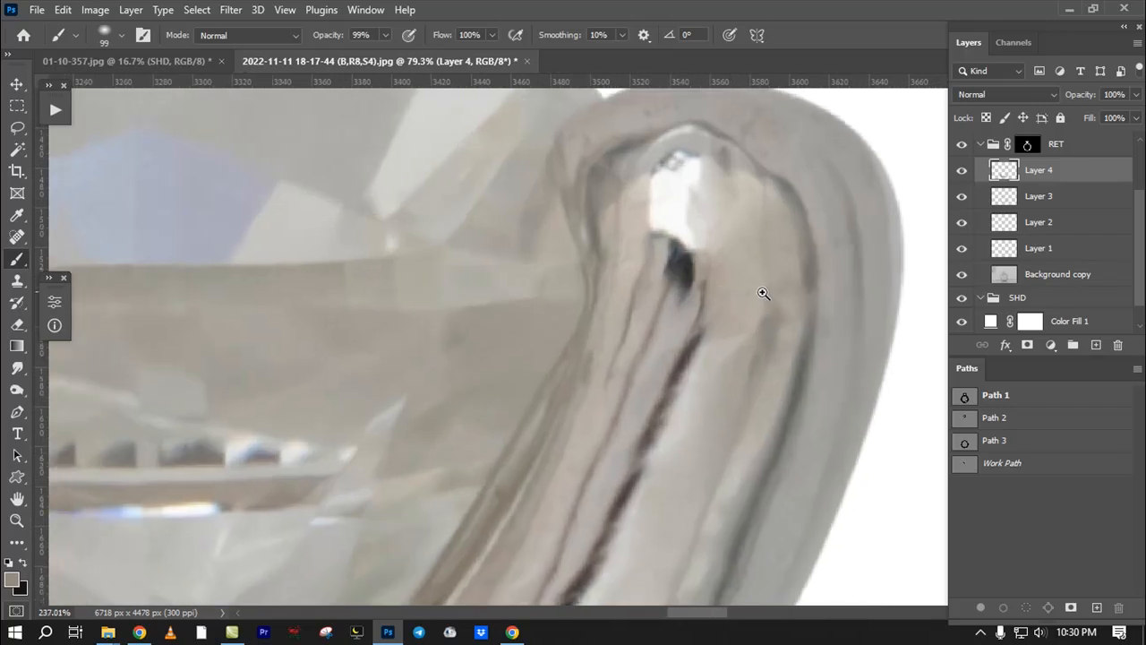
key(s)
mouse_move(673, 288)
mouse_down()
mouse_move(676, 266)
mouse_move(689, 295)
mouse_move(688, 285)
mouse_move(517, 322)
mouse_up()
alt+click(653, 353)
drag(499, 374, 452, 228)
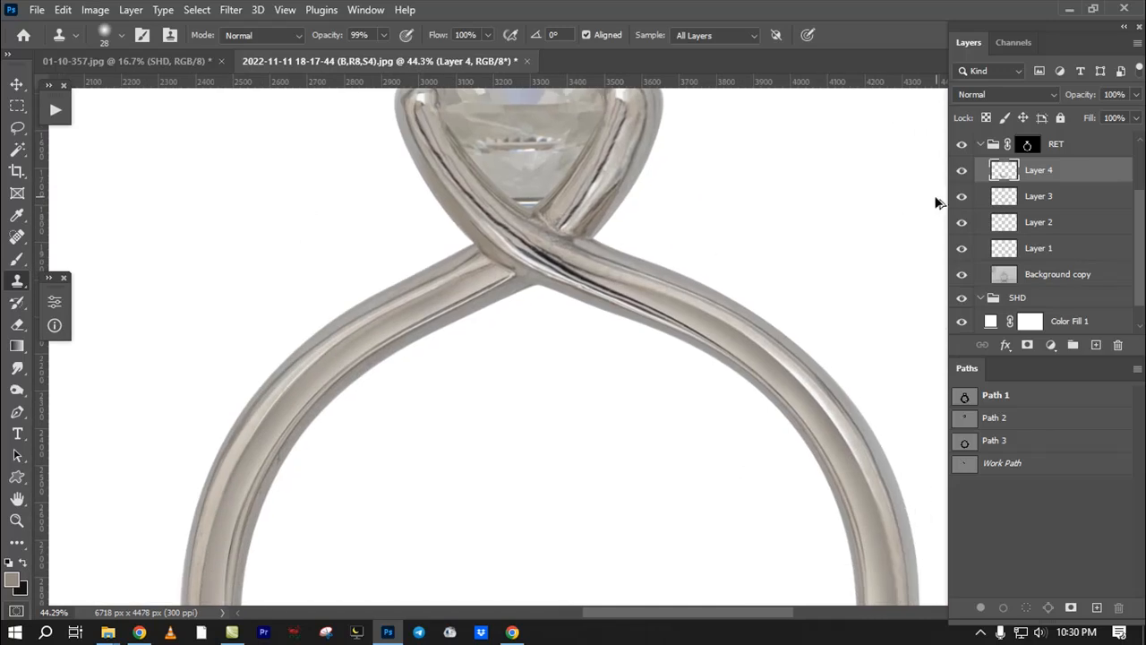
Step: Add a new layer above Layer 4 and set the Brush to Lighten mode with 20% flow
drag(631, 310, 675, 317)
drag(584, 291, 461, 364)
drag(597, 325, 590, 411)
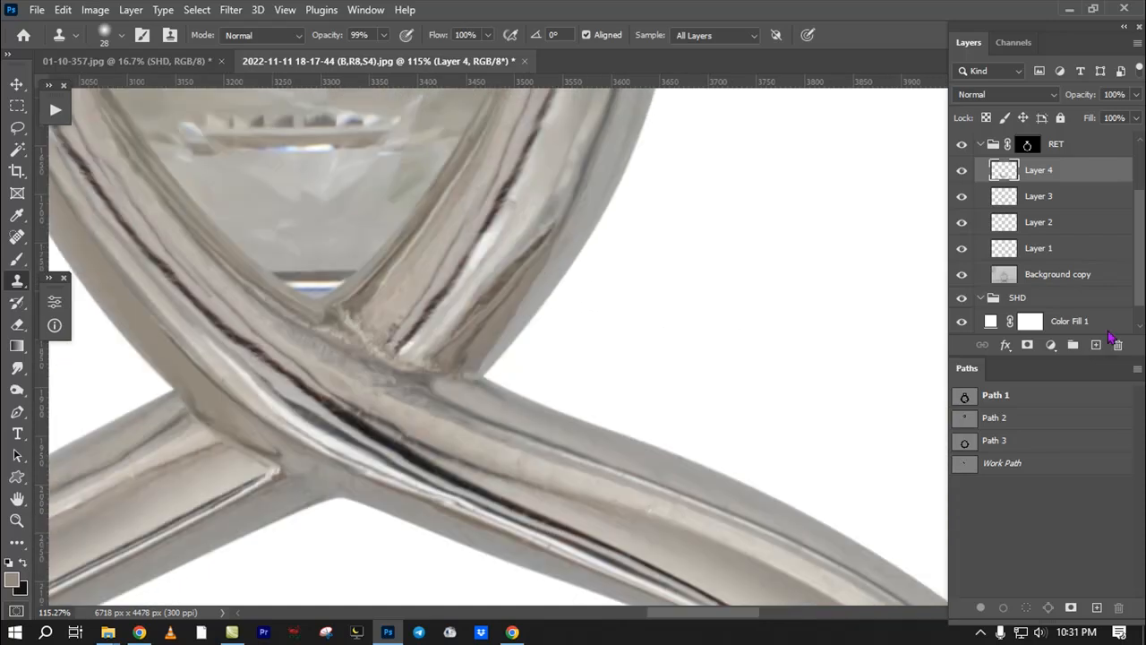
click(1097, 345)
key(b)
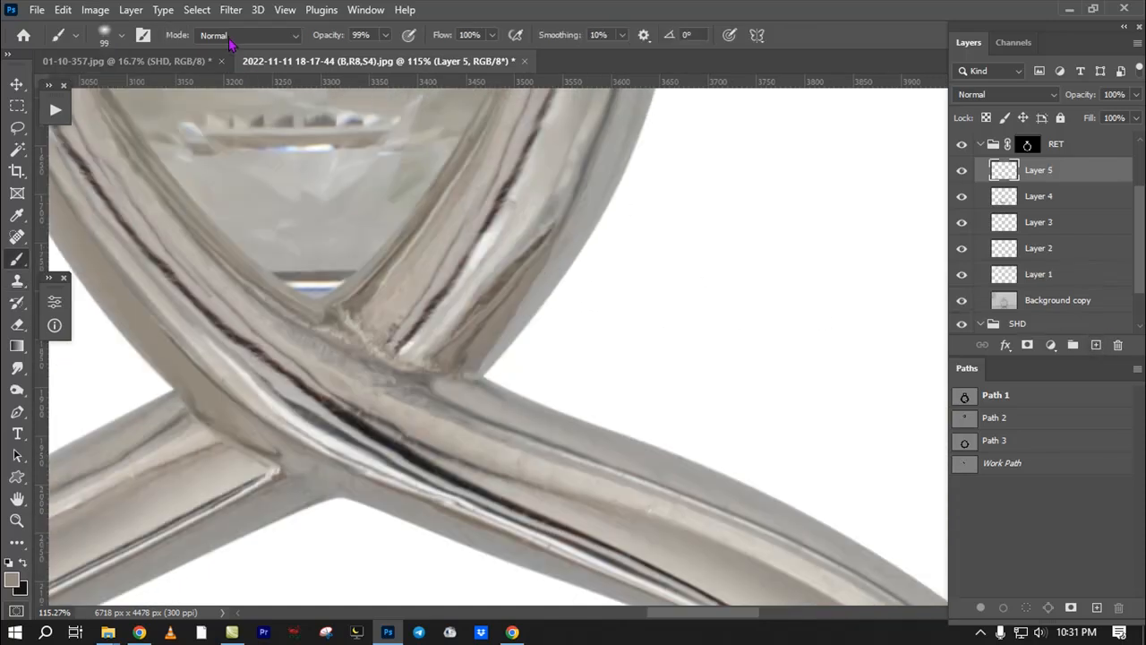
click(229, 35)
click(219, 189)
click(467, 34)
Step: Sample the prong's light metal tone, reduce the brush to 30 px, and try lightening the right prong's dark streak
drag(606, 324, 640, 474)
alt+right_click(670, 263)
alt+click(599, 271)
key(bracketleft)
key(bracketleft)
key(bracketleft)
drag(600, 224, 566, 308)
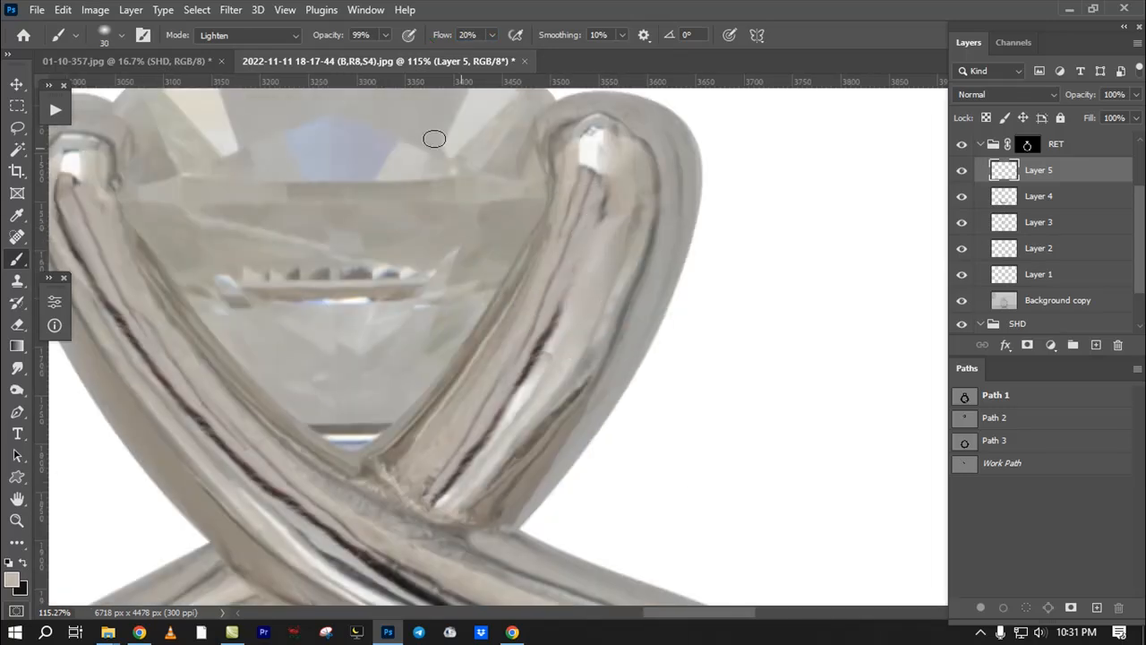
key(ctrl+z)
Step: Set the brush opacity to 36% and lighten the dark streak along the right prong
key(5)
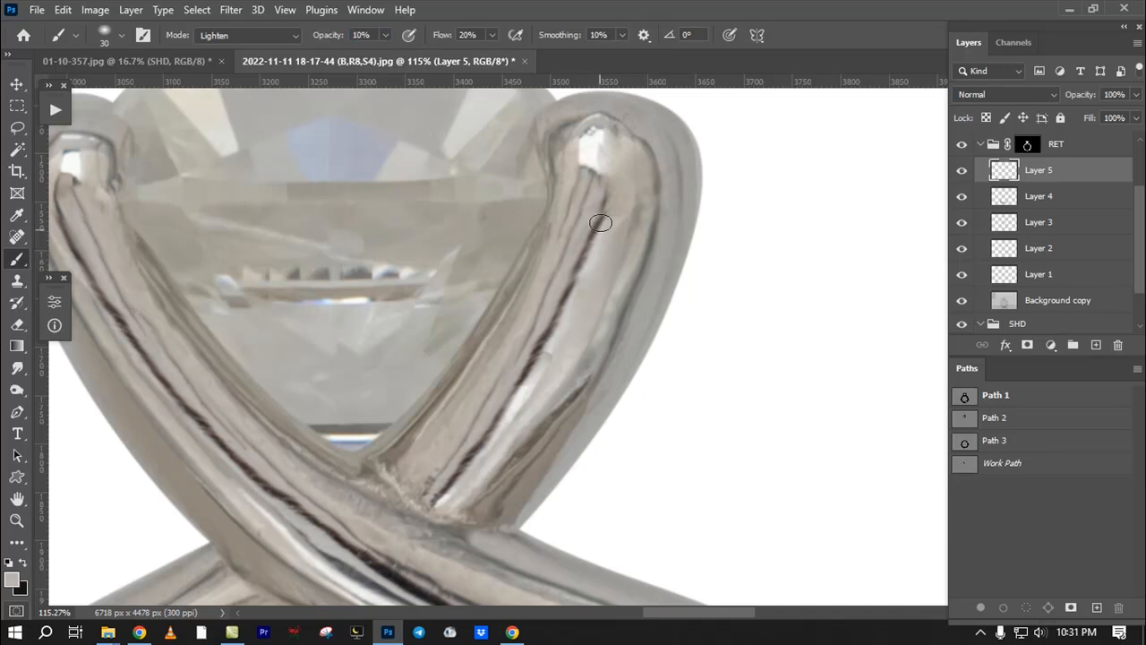
drag(345, 36, 351, 40)
drag(533, 347, 477, 456)
drag(329, 405, 583, 380)
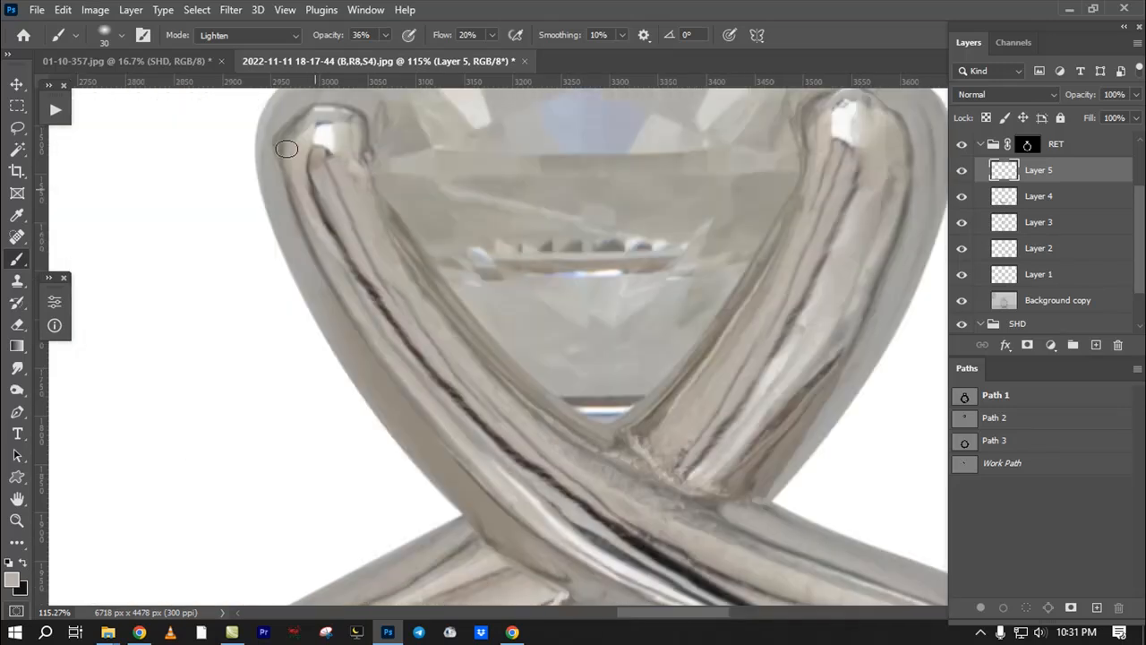
Step: Lighten the dark streaks along the left prong and where it crosses over the shank
mouse_move(314, 175)
mouse_down()
mouse_move(358, 274)
mouse_move(441, 388)
mouse_move(475, 413)
mouse_up()
mouse_move(474, 414)
mouse_down()
mouse_move(293, 263)
mouse_move(296, 247)
mouse_move(352, 308)
mouse_move(448, 378)
mouse_move(664, 496)
mouse_up()
drag(582, 446, 417, 351)
drag(383, 335, 772, 535)
drag(593, 409, 438, 457)
drag(603, 485, 579, 314)
Step: Lighten the dark lines along the shank's bottom and lower-left outer rim, using tones sampled from the nearby metal
scroll(624, 336, up, 8)
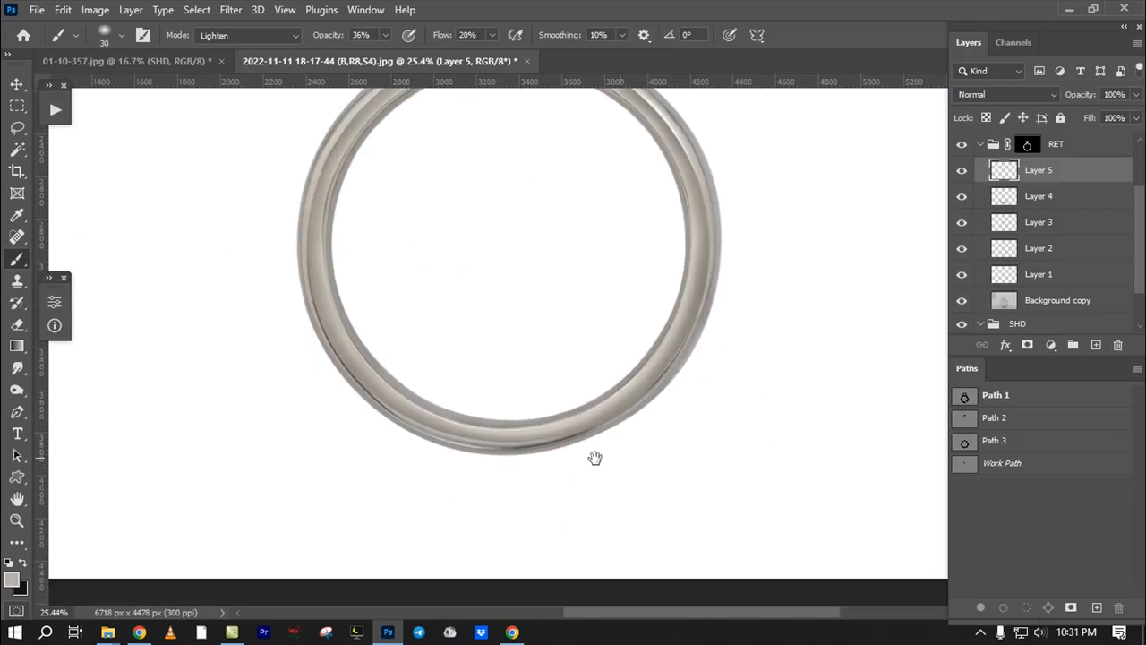
drag(684, 455, 745, 403)
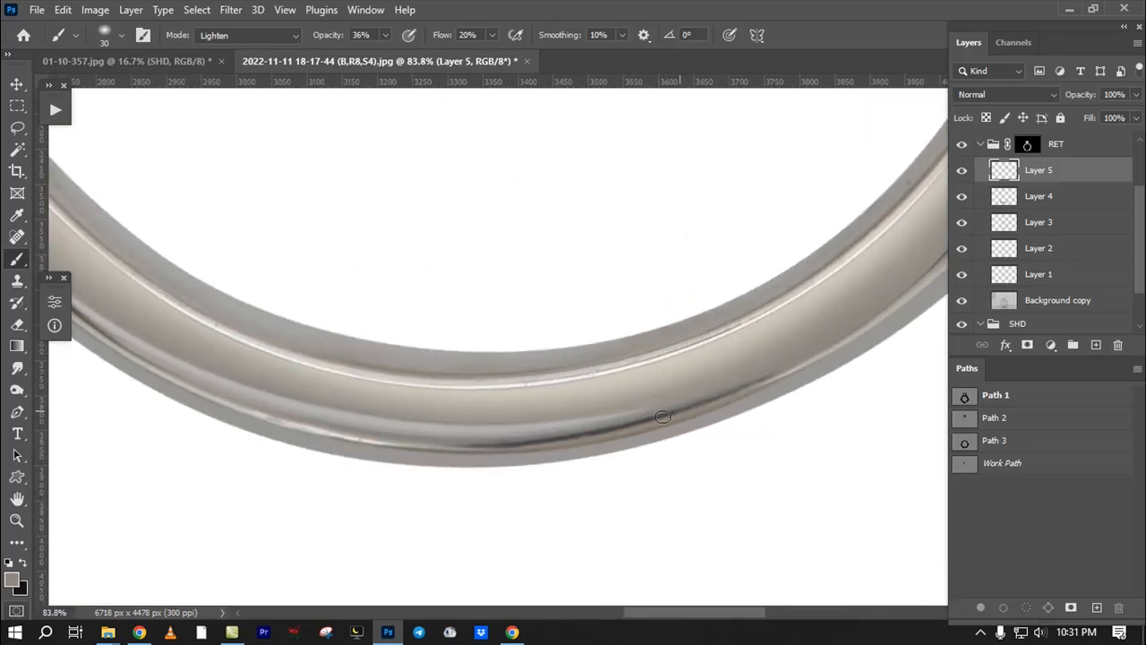
drag(301, 388, 614, 453)
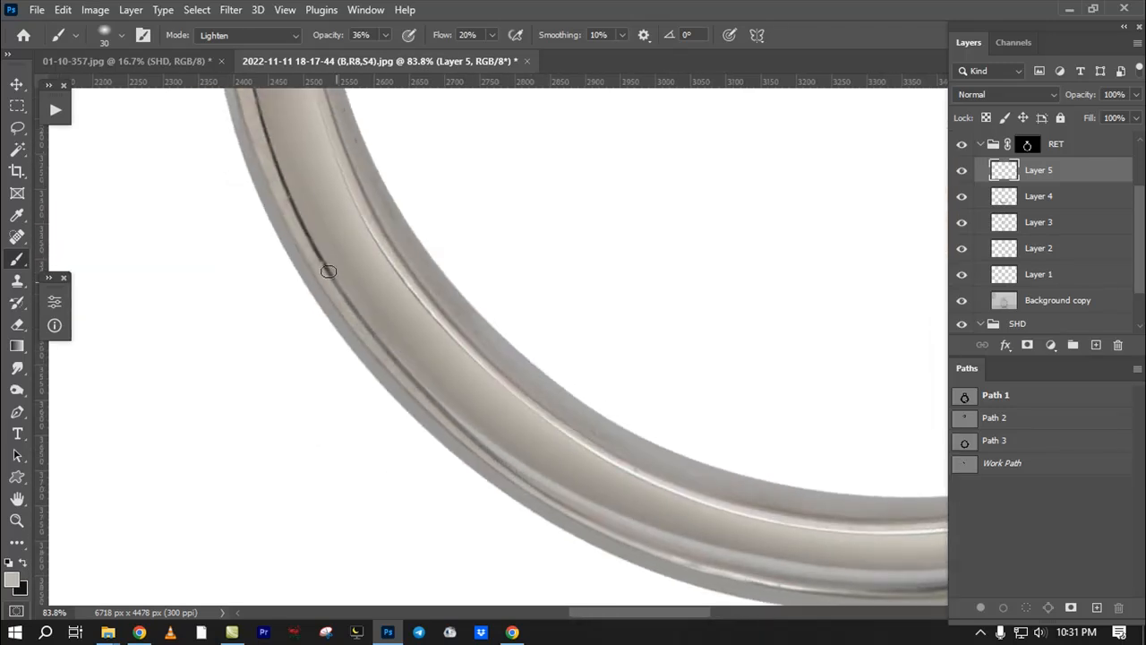
drag(255, 265, 317, 347)
alt+click(325, 113)
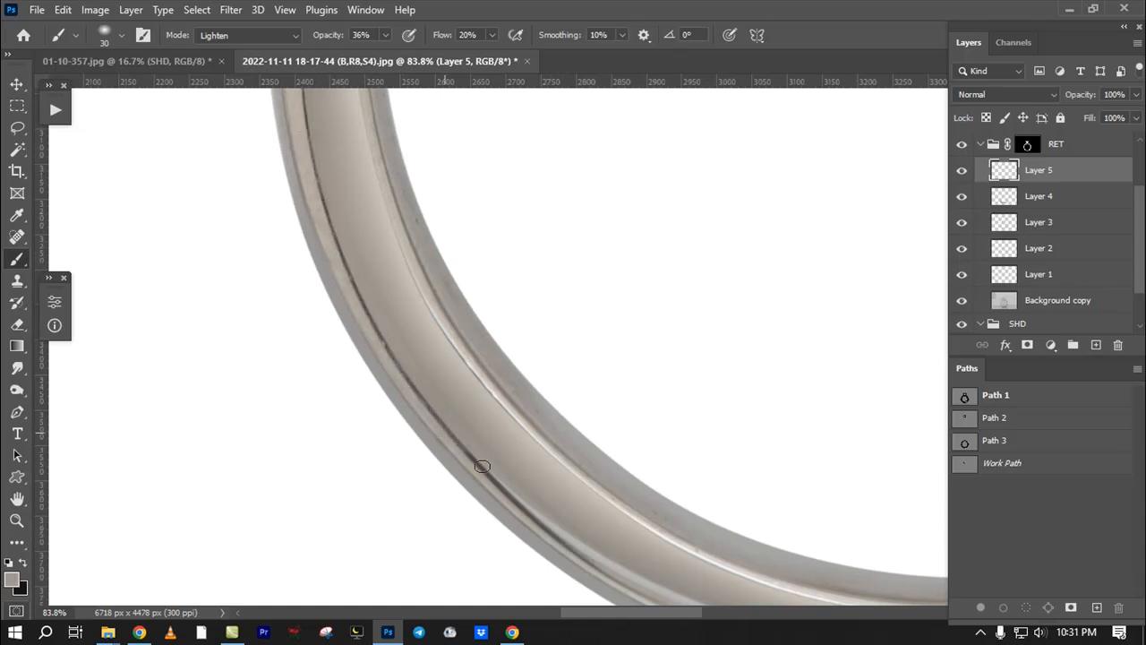
drag(401, 310, 428, 434)
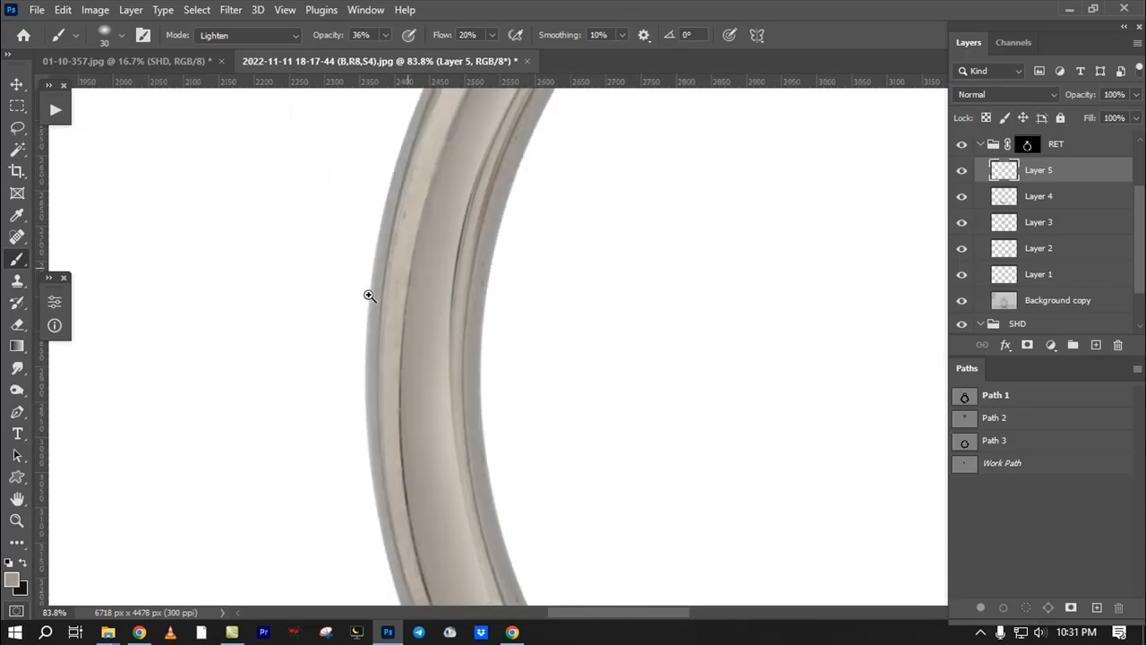
Step: Soften the dark lines along the left side of the shank, up toward its upper-left curve, with the Lighten brush
drag(370, 296, 327, 309)
drag(453, 226, 384, 317)
drag(431, 252, 514, 279)
drag(451, 325, 455, 284)
drag(344, 396, 509, 161)
mouse_move(476, 212)
mouse_down()
mouse_move(495, 208)
mouse_move(476, 264)
mouse_up()
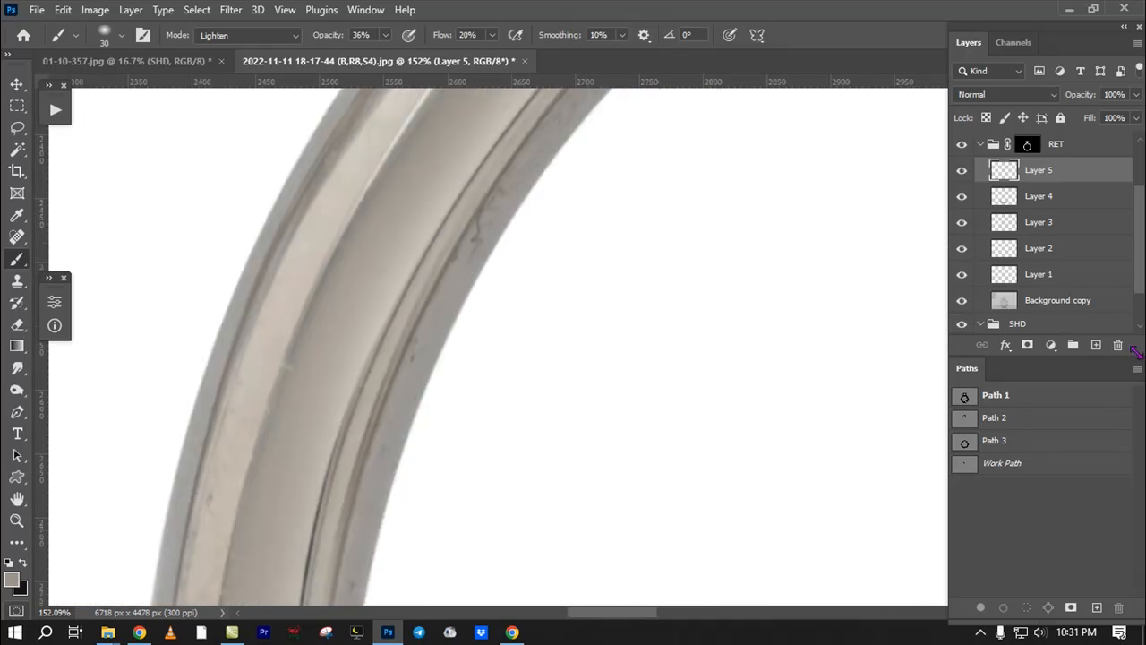
Step: Stamp all visible layers into a new merged layer above Layer 5
drag(543, 241, 260, 503)
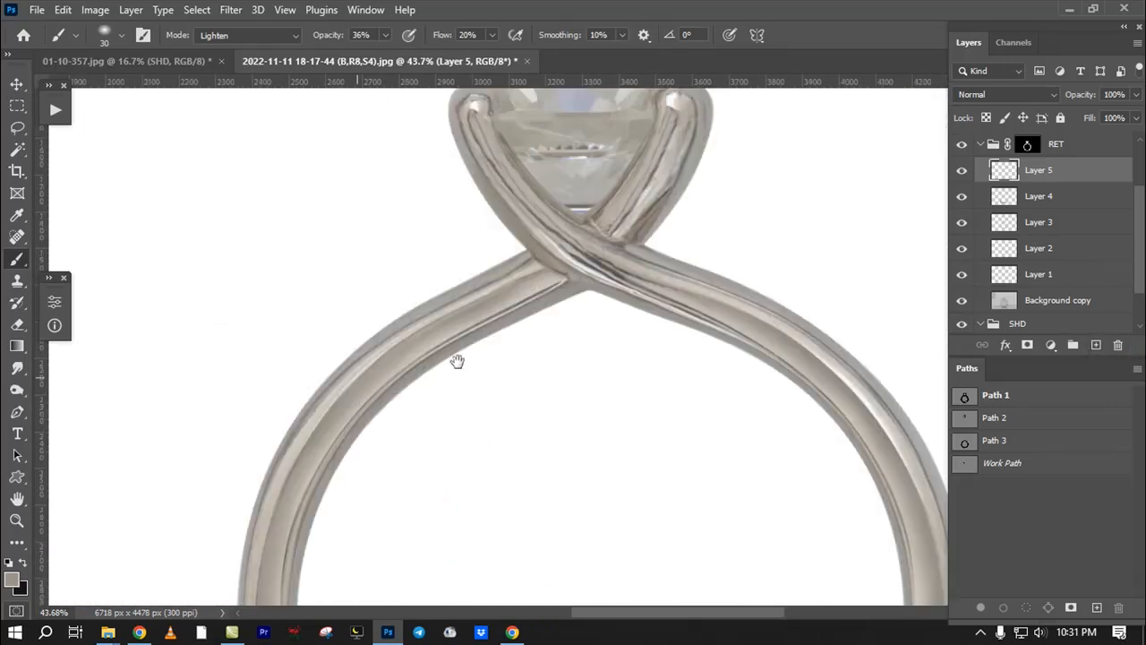
drag(458, 364, 385, 422)
mouse_move(608, 247)
mouse_down()
mouse_move(654, 263)
mouse_move(566, 307)
mouse_move(620, 310)
mouse_up()
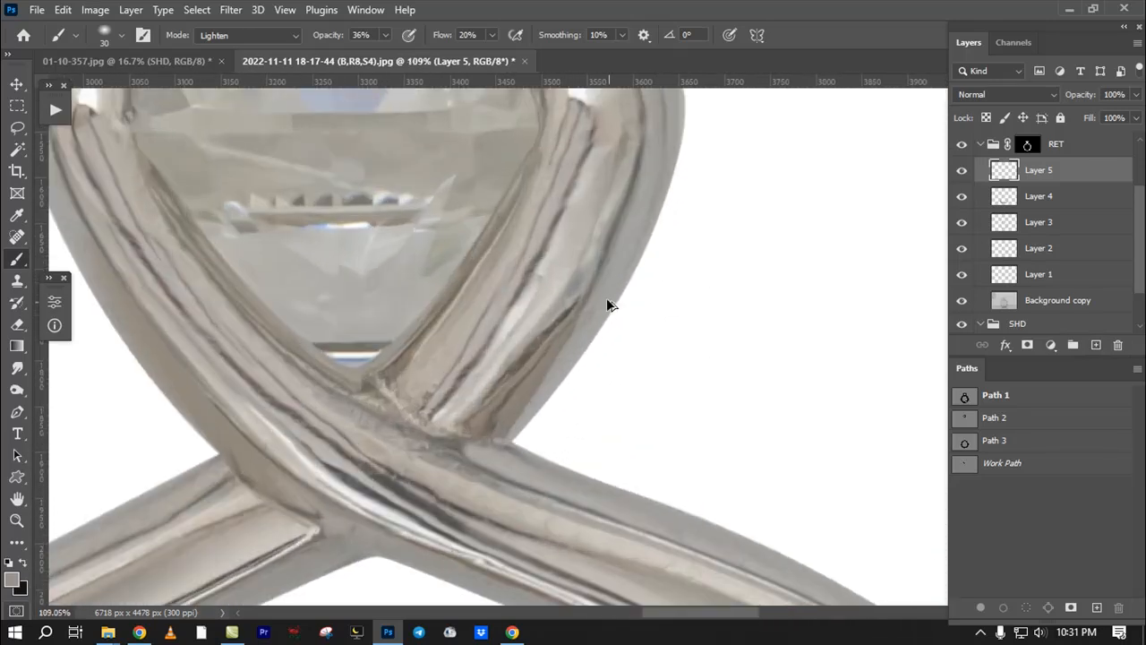
key(ctrl+alt+shift+e)
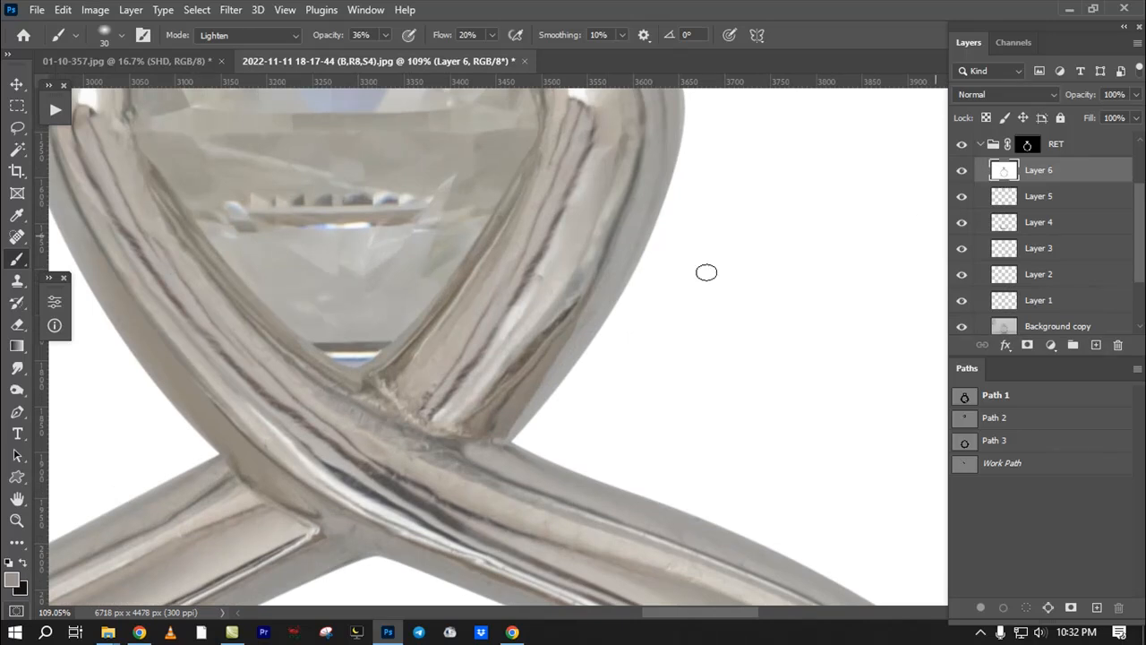
drag(533, 245, 456, 318)
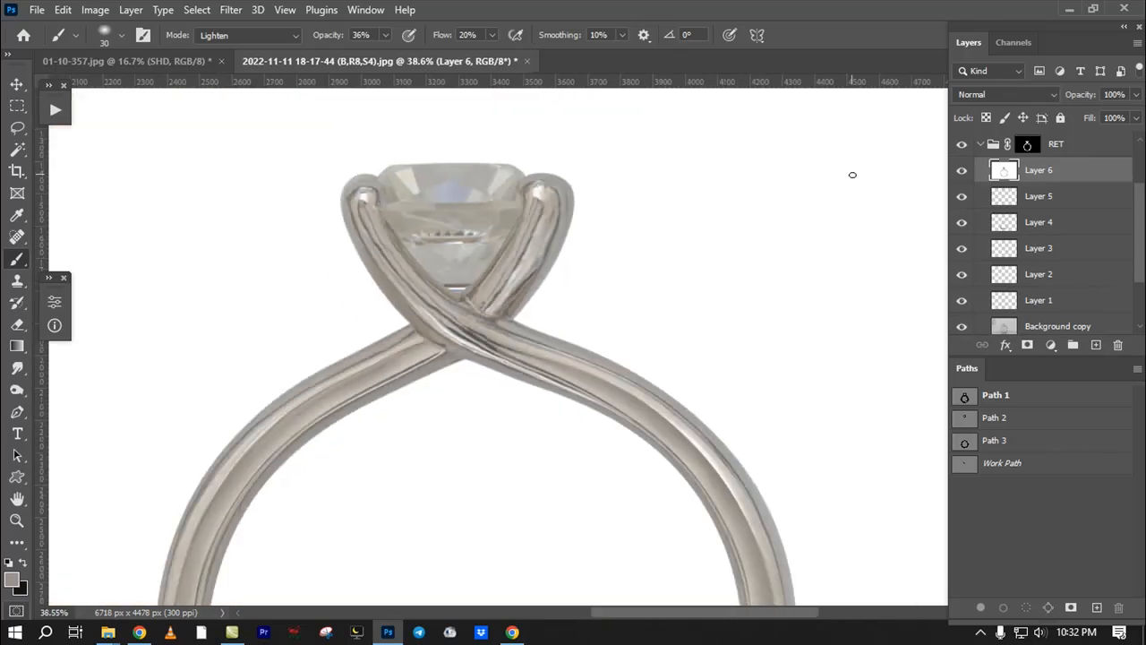
Step: Apply the Oil Paint filter to Layer 6 with Stylization set to 10
click(230, 9)
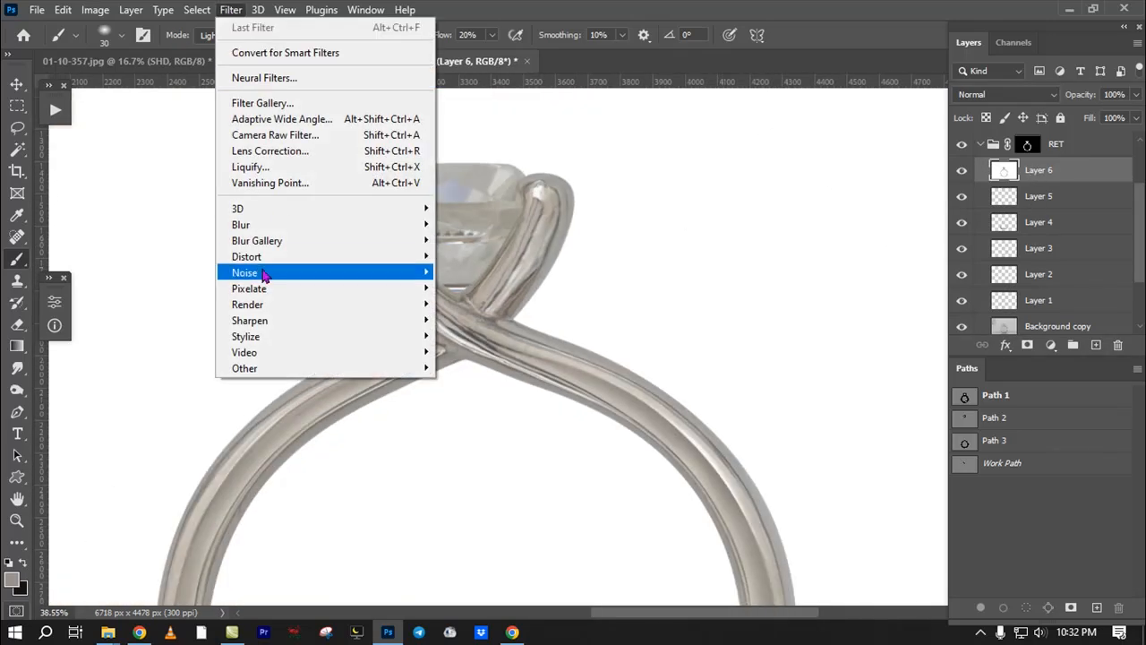
mouse_move(272, 340)
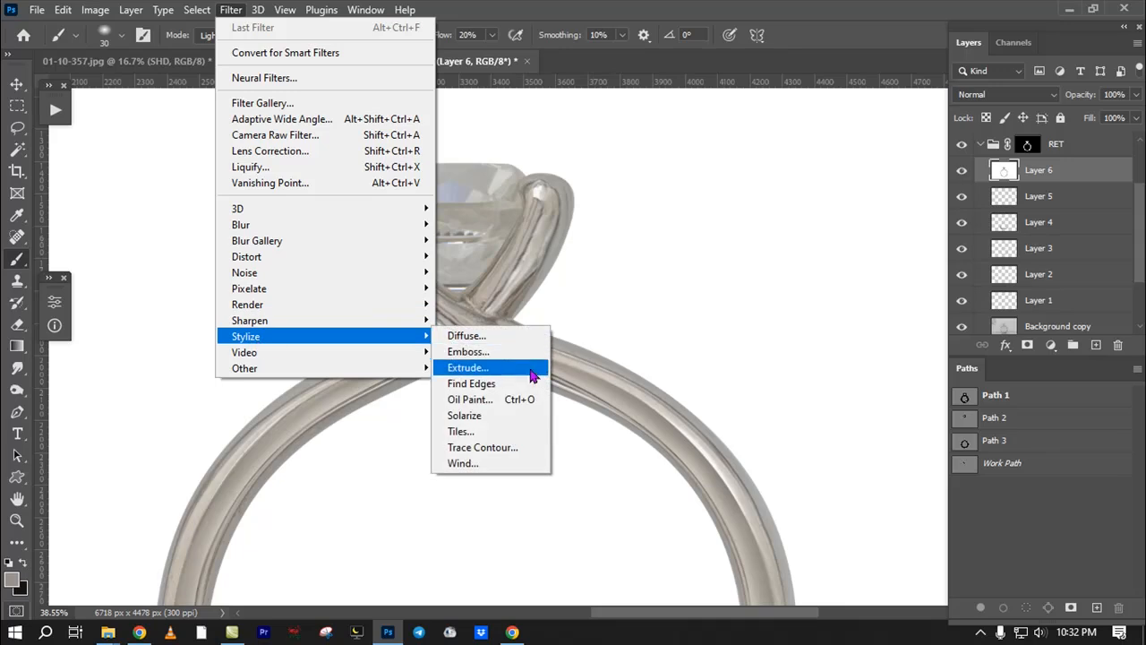
click(493, 407)
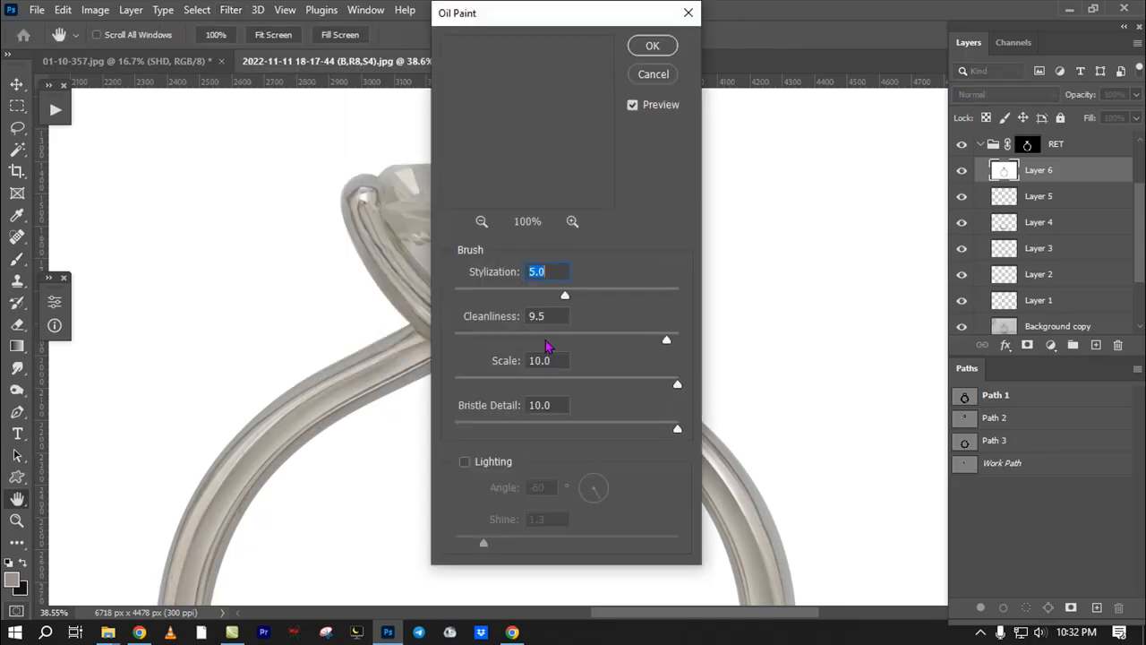
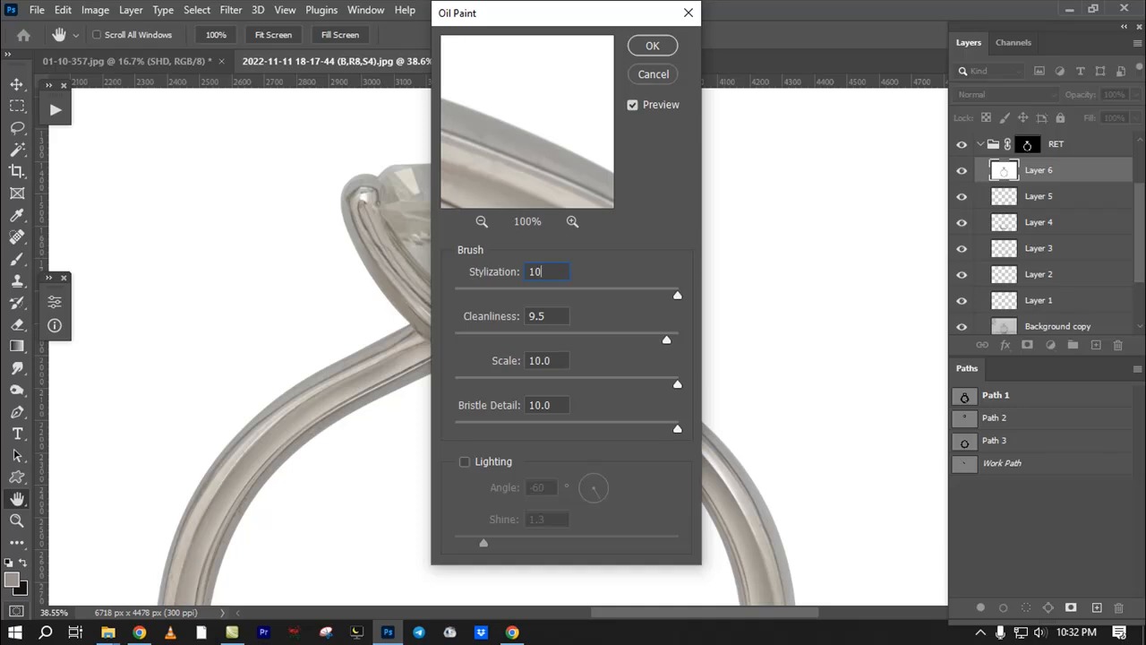
key(Return)
key(b)
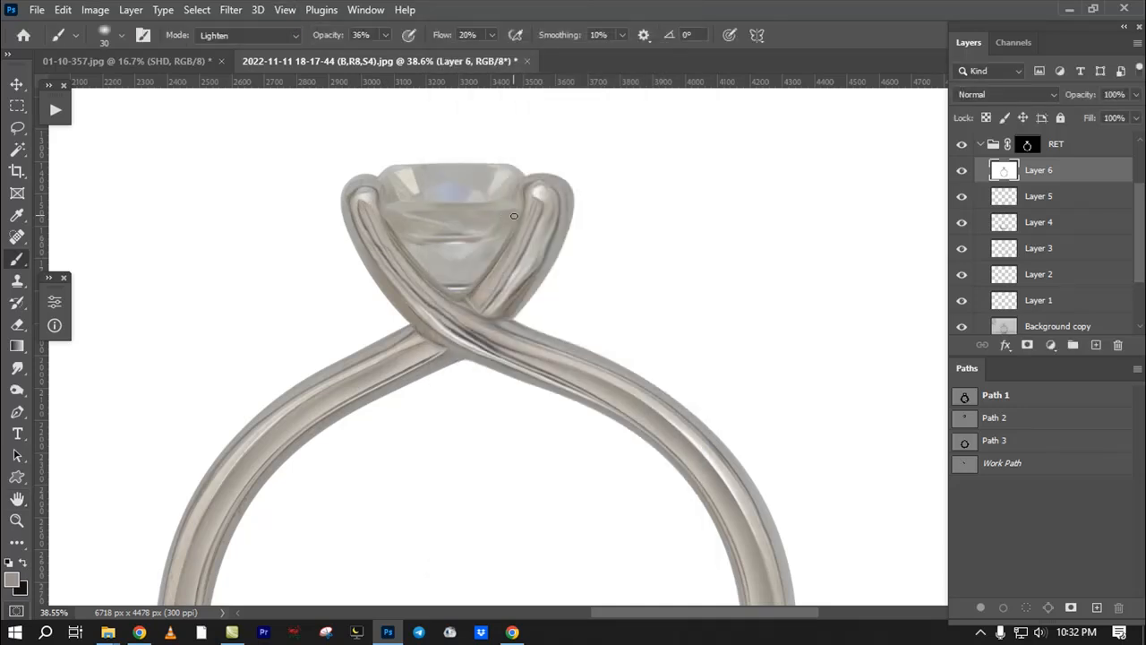
Step: Compare the ring's band and gemstone setting with Layer 6 hidden and shown
scroll(506, 352, down, 5)
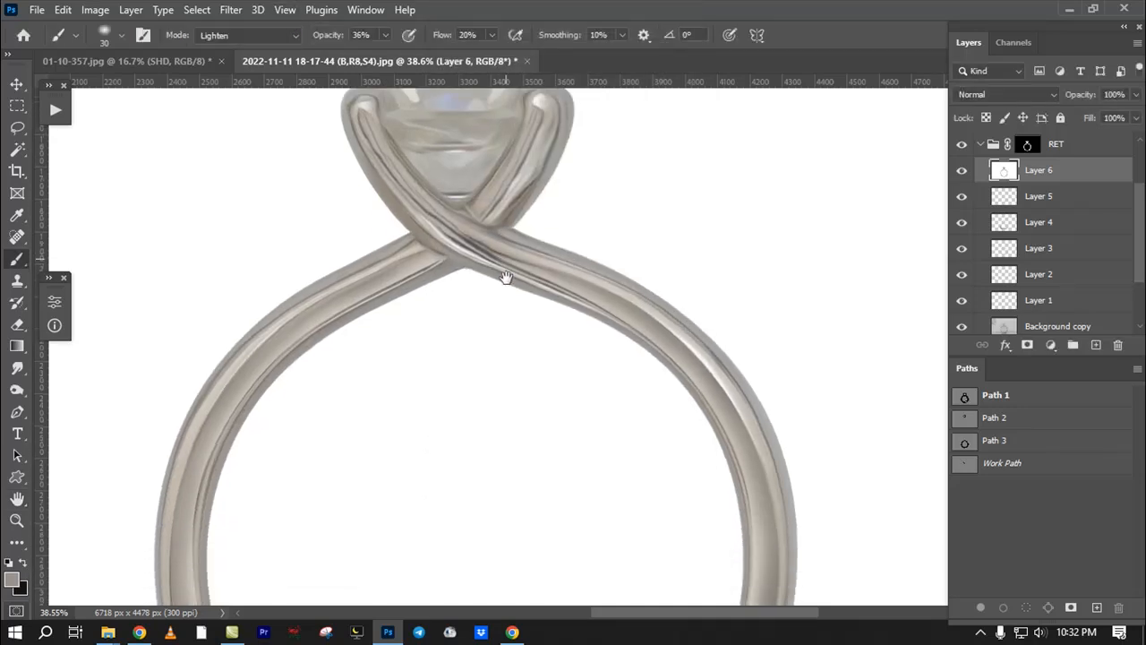
drag(709, 232, 792, 124)
drag(677, 420, 872, 404)
drag(711, 321, 761, 325)
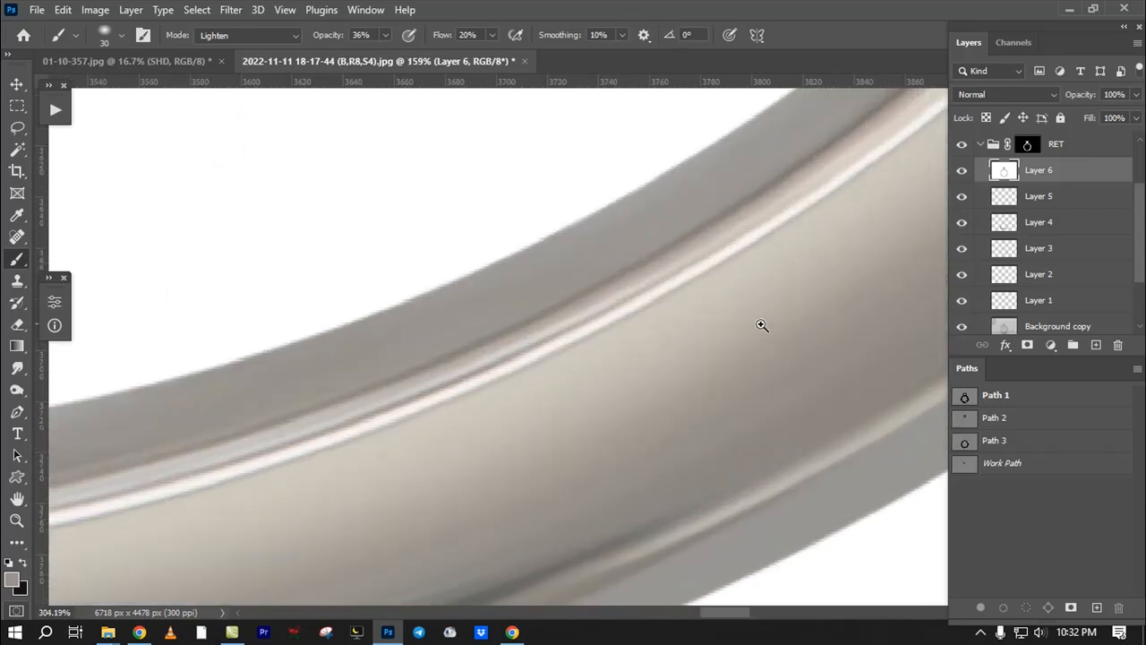
click(963, 170)
click(963, 170)
drag(595, 368, 502, 402)
click(962, 171)
click(962, 170)
click(962, 170)
click(962, 170)
drag(529, 332, 386, 465)
drag(533, 125, 491, 473)
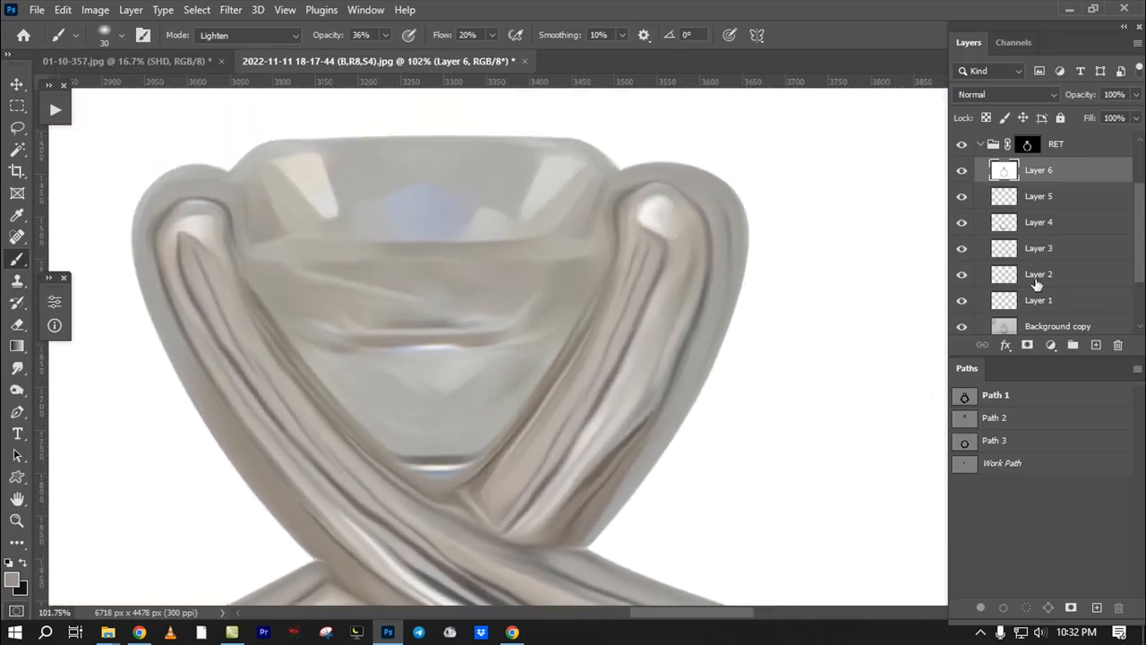
Step: Load Path 2 as a selection feathered by 1 px and clear the smoothed gemstone area from Layer 6
ctrl+click(964, 425)
key(shift+F6)
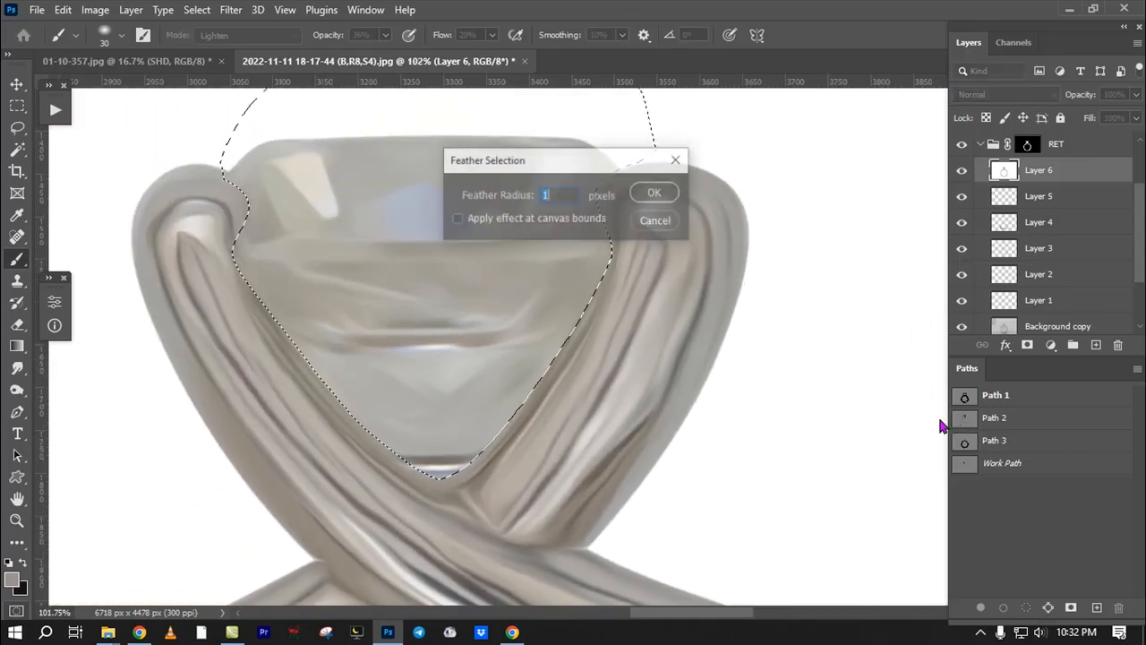
key(Return)
key(ctrl+h)
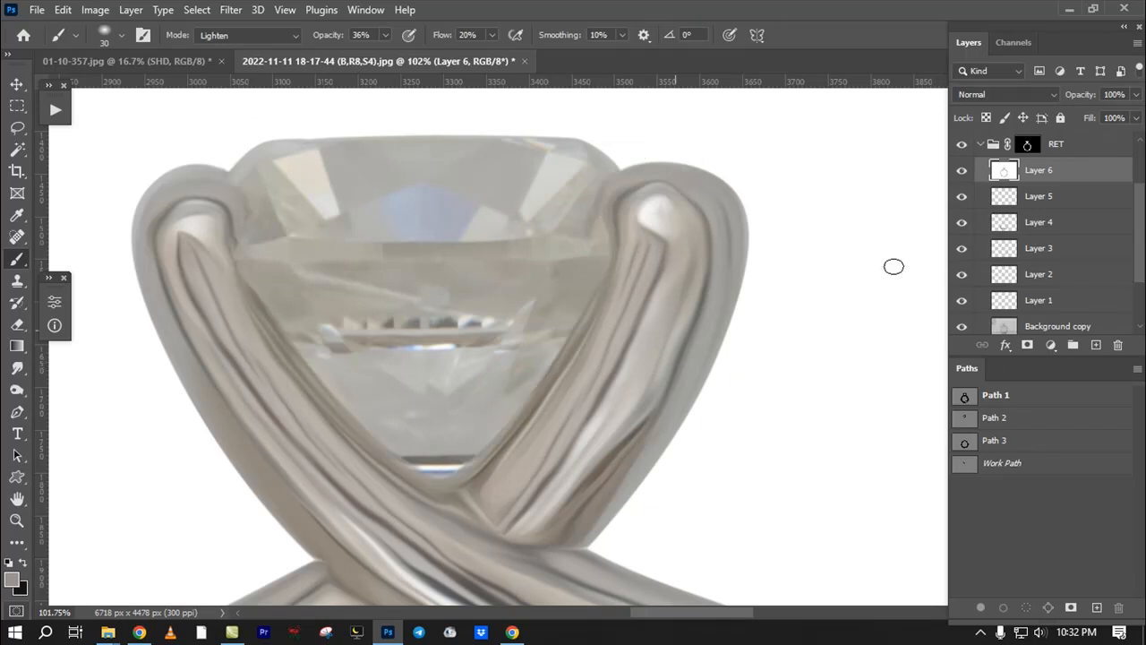
click(962, 173)
click(962, 172)
Step: Erase Layer 6's smoothing with a 35 px eraser at the outer left junction where the two metal strands cross
drag(428, 402, 428, 239)
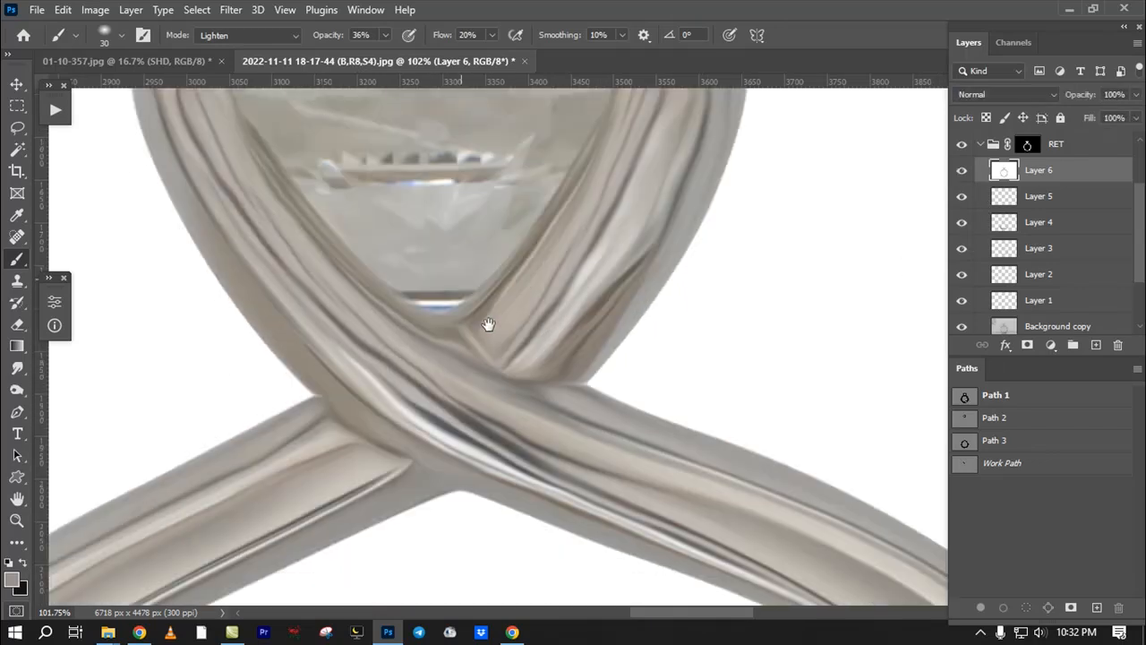
ctrl+click(338, 417)
click(962, 170)
click(962, 170)
key(e)
key(bracketleft)
key(bracketleft)
key(bracketleft)
key(bracketleft)
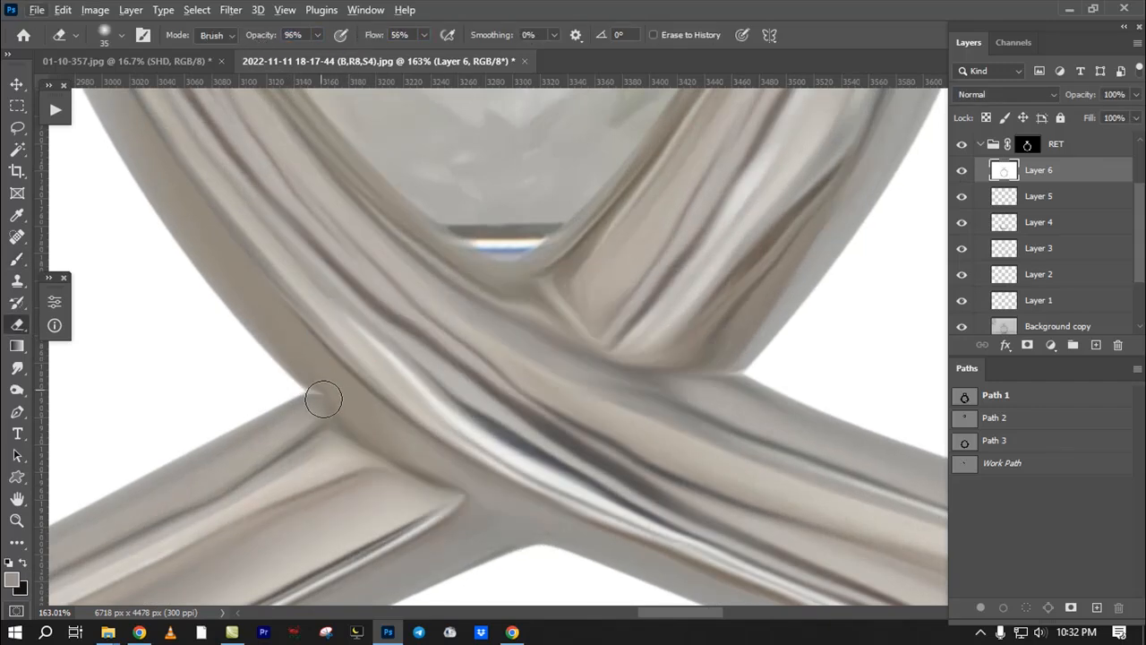
drag(328, 398, 307, 338)
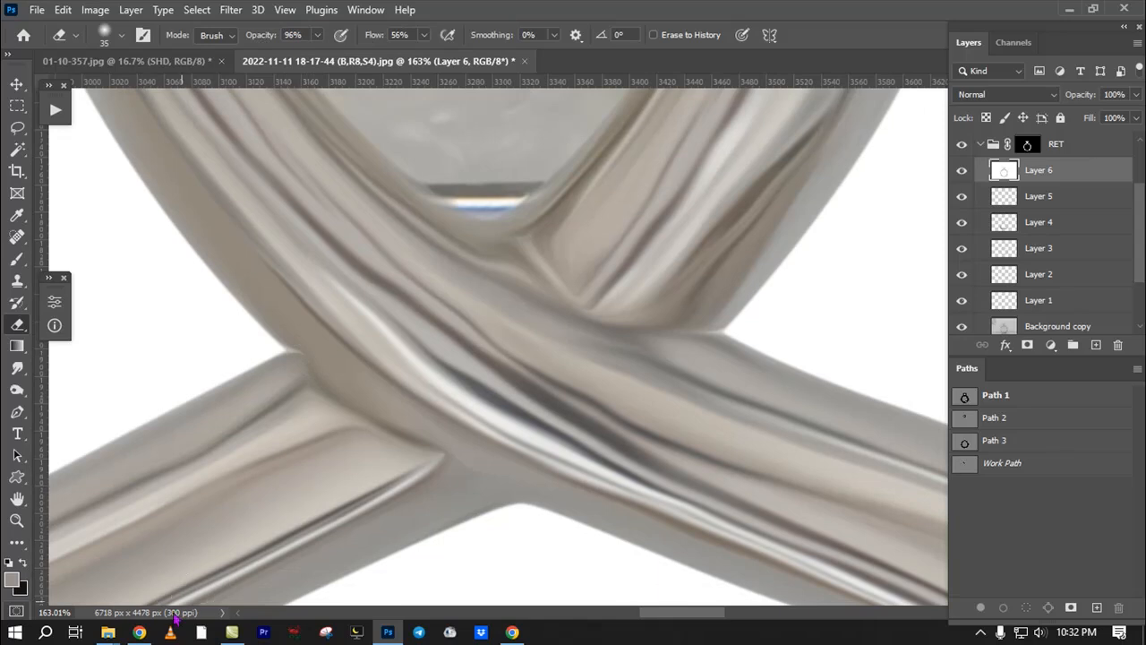
Step: Switch to the Google Meet call in Chrome, check its participant list and return to Photoshop
click(139, 632)
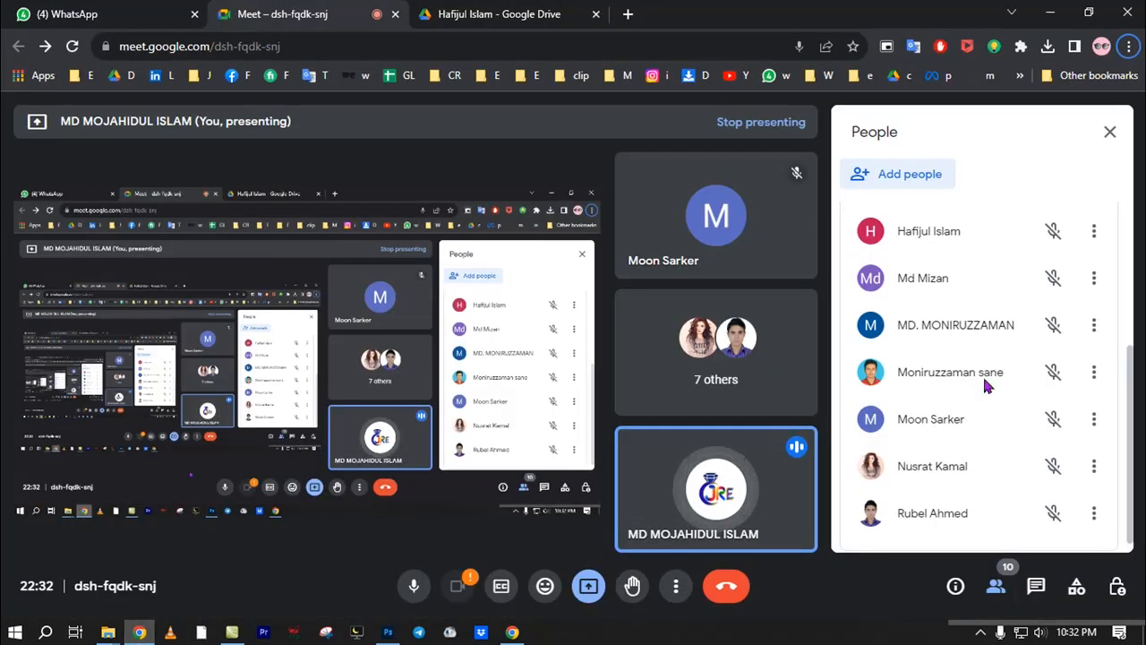
scroll(983, 375, up, 5)
key(alt+Tab)
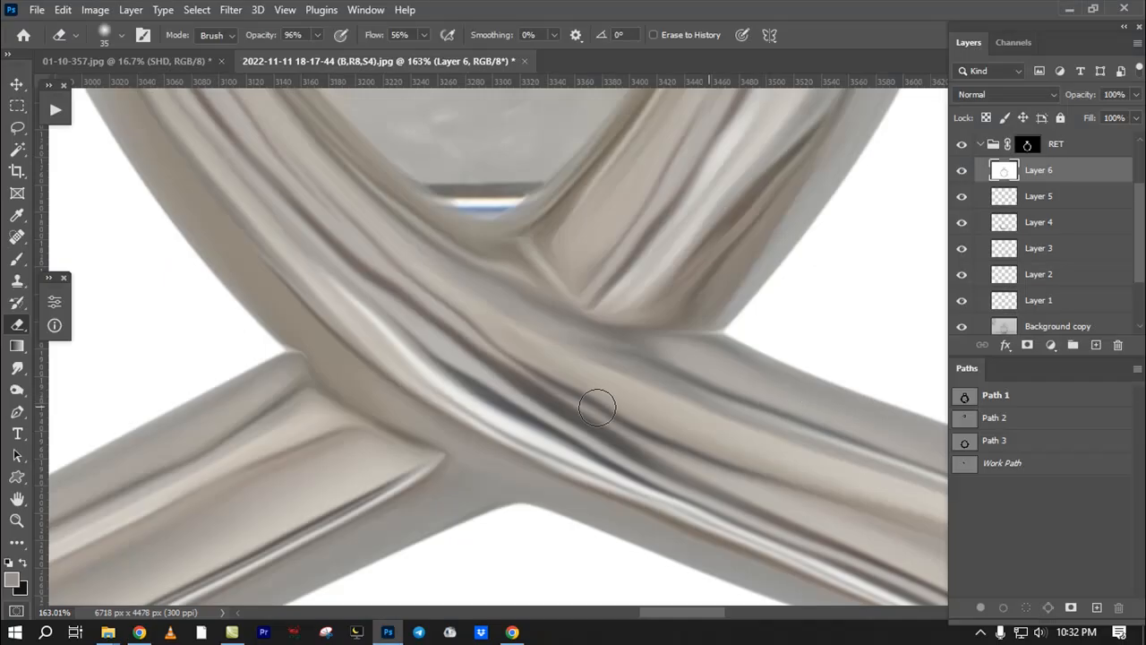
Step: Reduce the eraser to 19 px and examine the strand crossing below the gemstone with Layer 6 hidden and shown
click(963, 171)
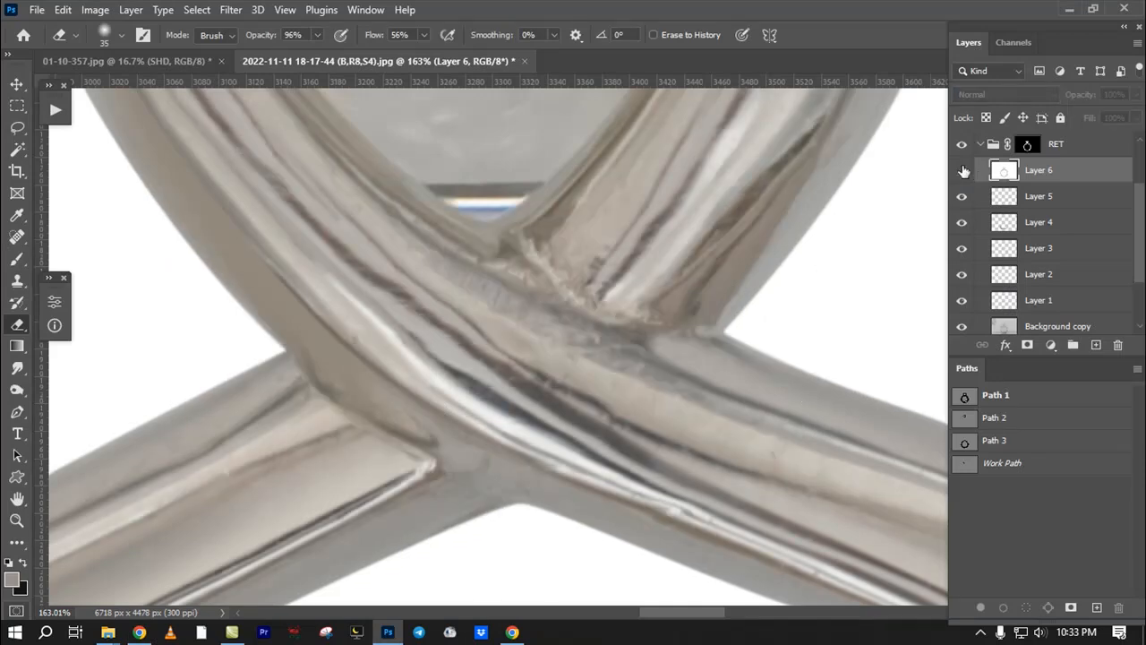
click(963, 170)
drag(391, 299, 428, 377)
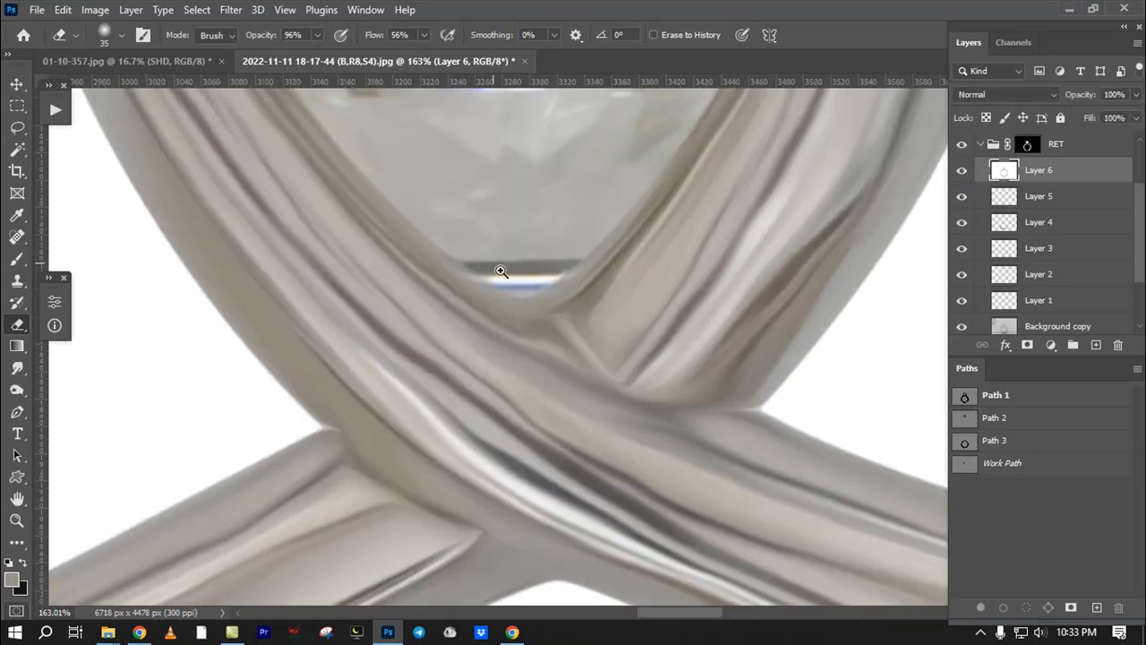
drag(499, 272, 539, 325)
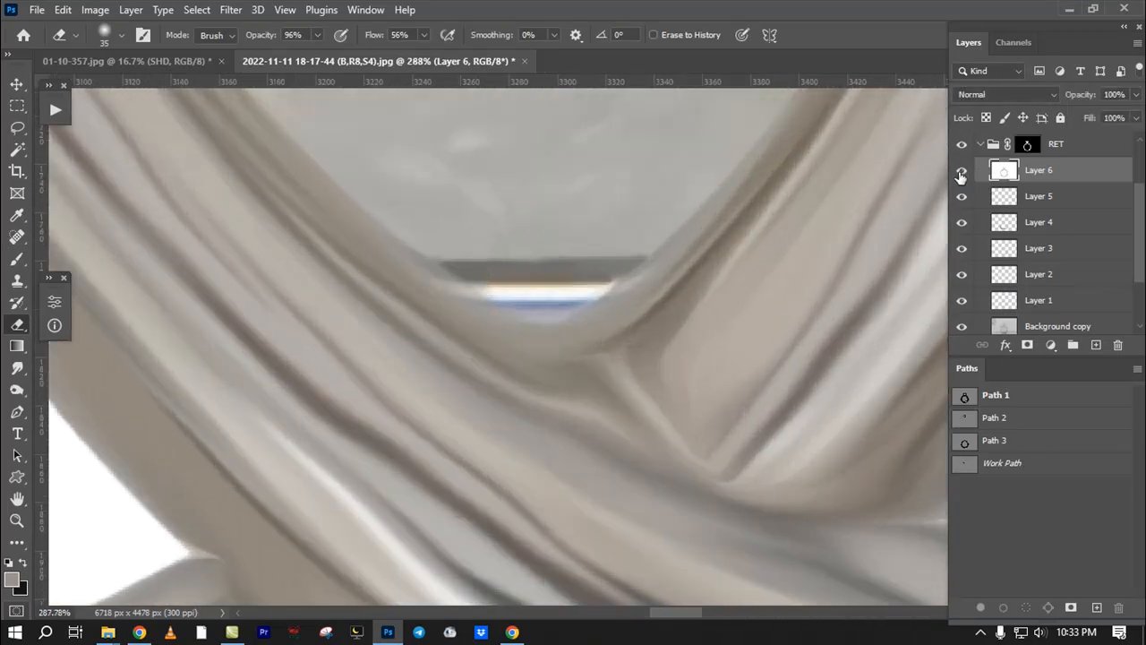
click(961, 172)
click(960, 173)
drag(661, 236, 643, 247)
drag(563, 329, 229, 160)
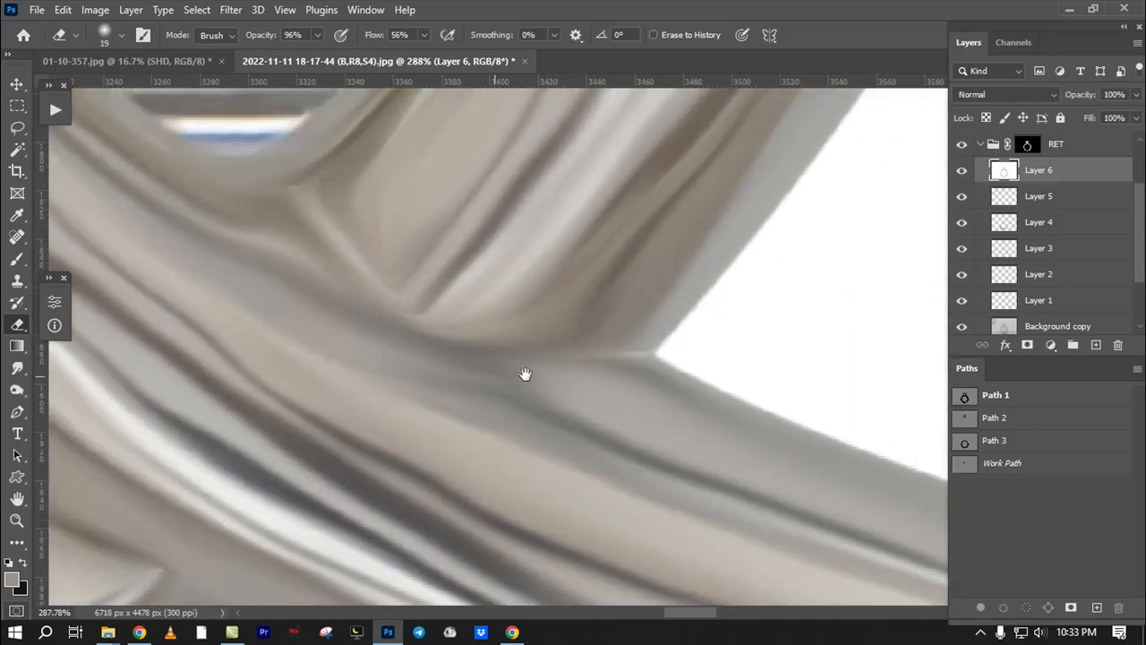
drag(333, 359, 749, 318)
mouse_move(456, 320)
mouse_down()
mouse_move(372, 404)
mouse_move(266, 328)
mouse_up()
scroll(459, 395, down, 3)
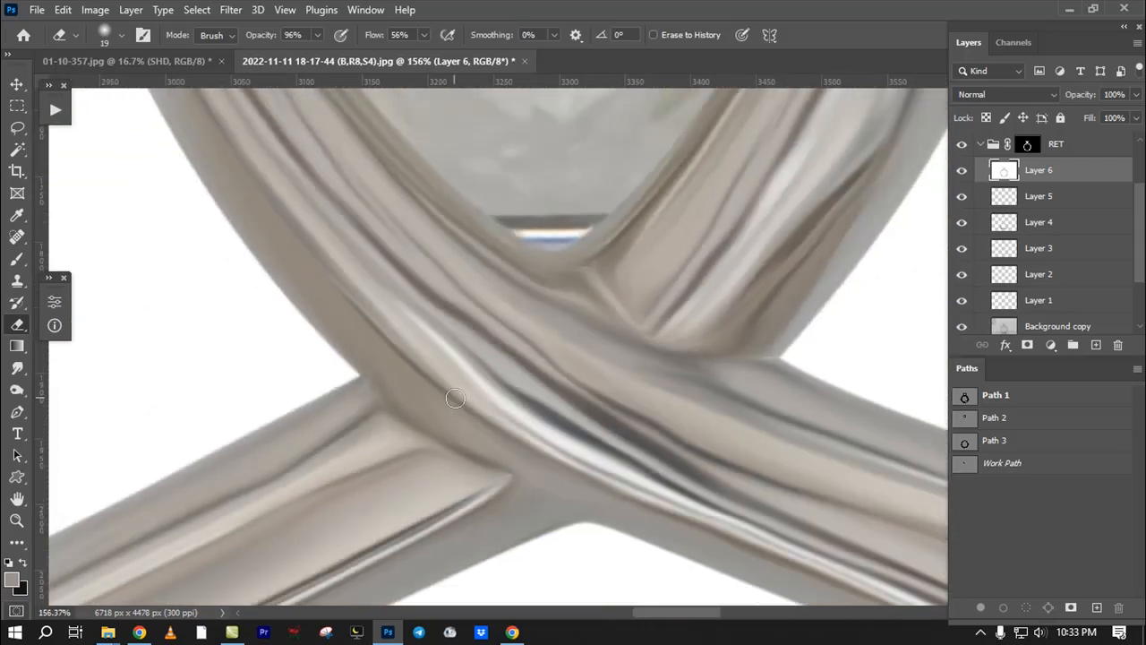
Step: Try hiding Layer 6 behind a black layer mask and undo it
alt+click(1027, 345)
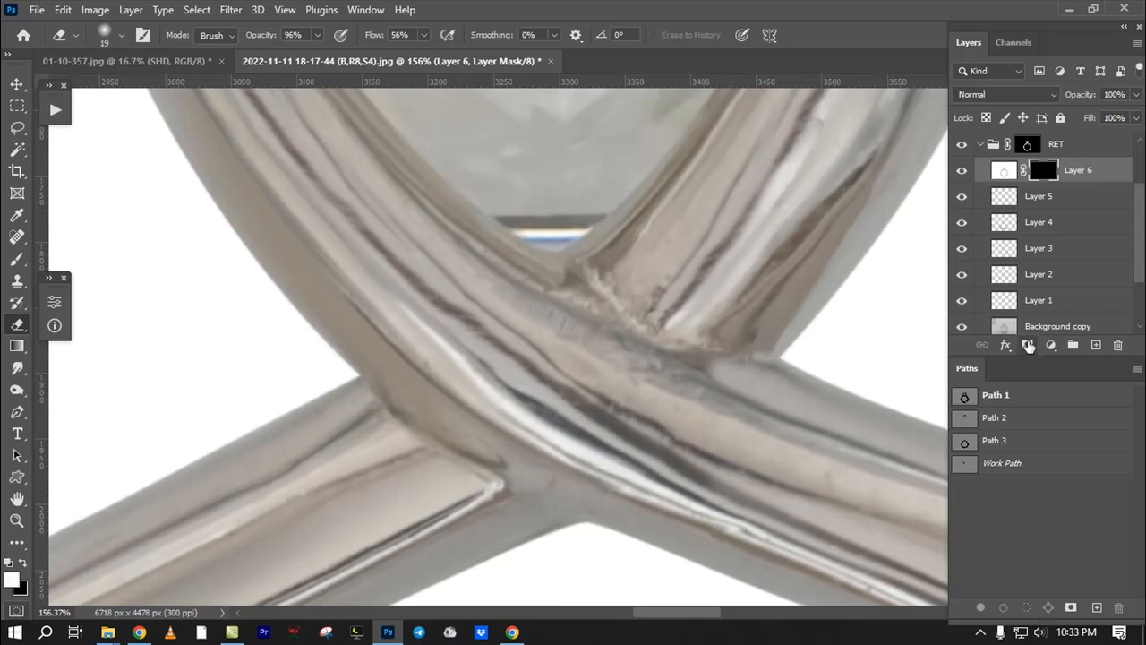
drag(607, 304, 530, 286)
key(ctrl+z)
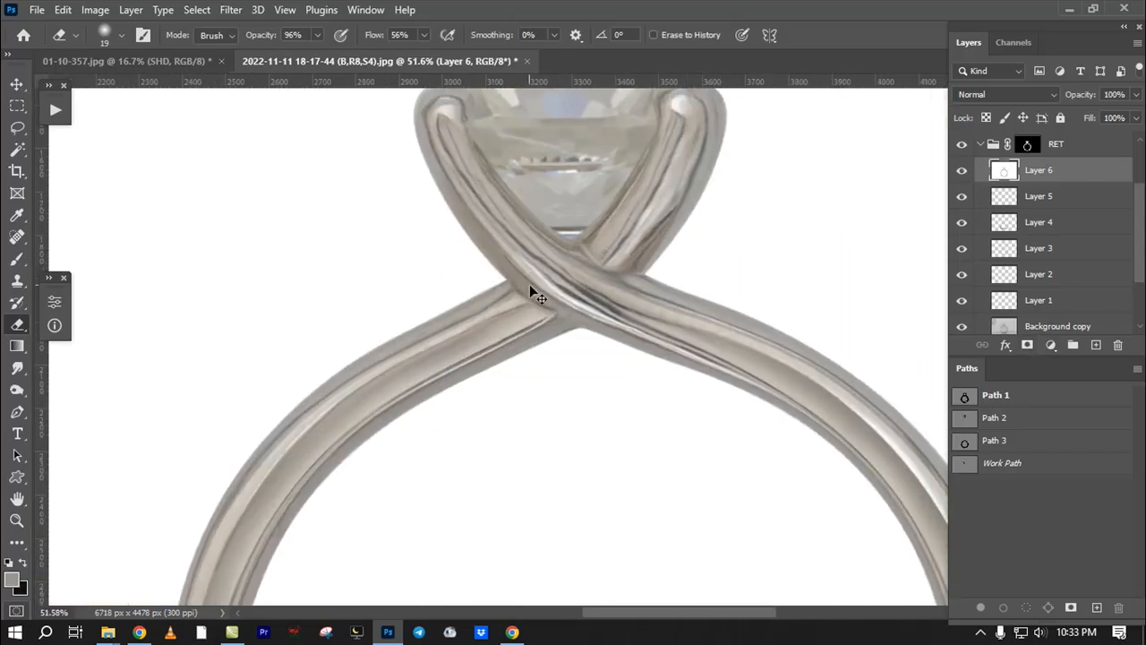
Step: Circle a spot on the lower band with a temporary lasso selection and deselect it
drag(680, 394, 582, 134)
drag(842, 519, 829, 269)
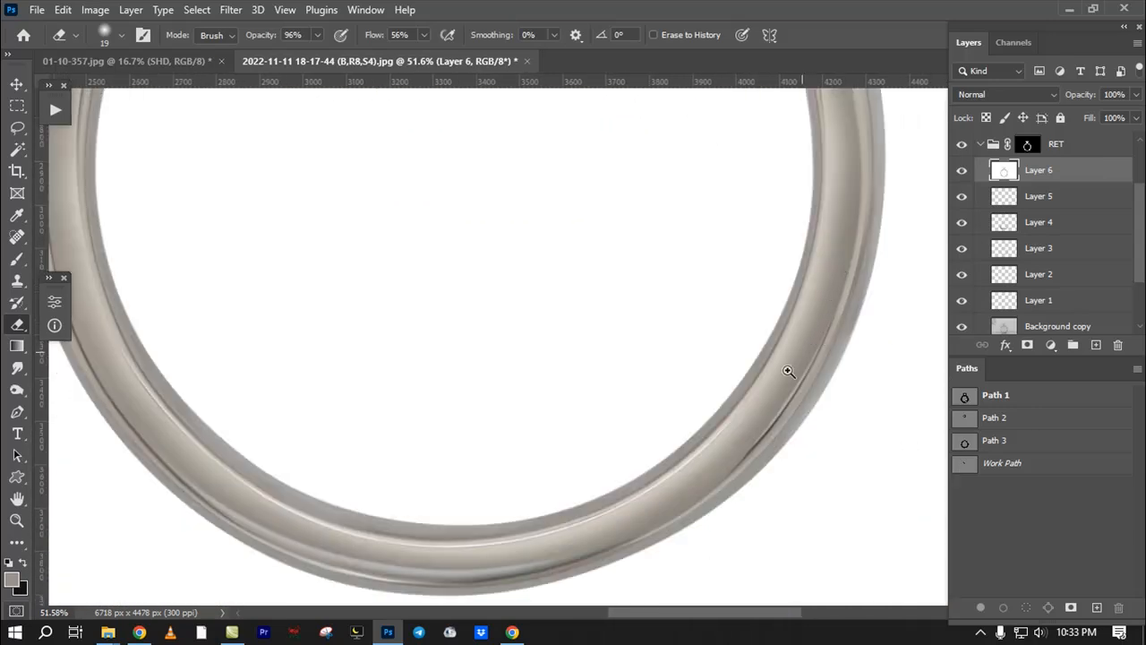
drag(788, 371, 766, 395)
key(l)
mouse_move(735, 219)
mouse_down()
mouse_move(177, 392)
mouse_move(745, 222)
mouse_up()
drag(688, 126, 677, 366)
key(ctrl+d)
Step: Mark the seam just below the gemstone with lasso outlines and compare it with Layer 6 hidden and shown
mouse_move(664, 165)
mouse_down()
mouse_move(506, 182)
mouse_move(676, 492)
mouse_move(730, 489)
mouse_up()
drag(559, 204, 590, 393)
mouse_move(595, 360)
mouse_down()
mouse_move(618, 343)
mouse_move(680, 339)
mouse_move(564, 345)
mouse_up()
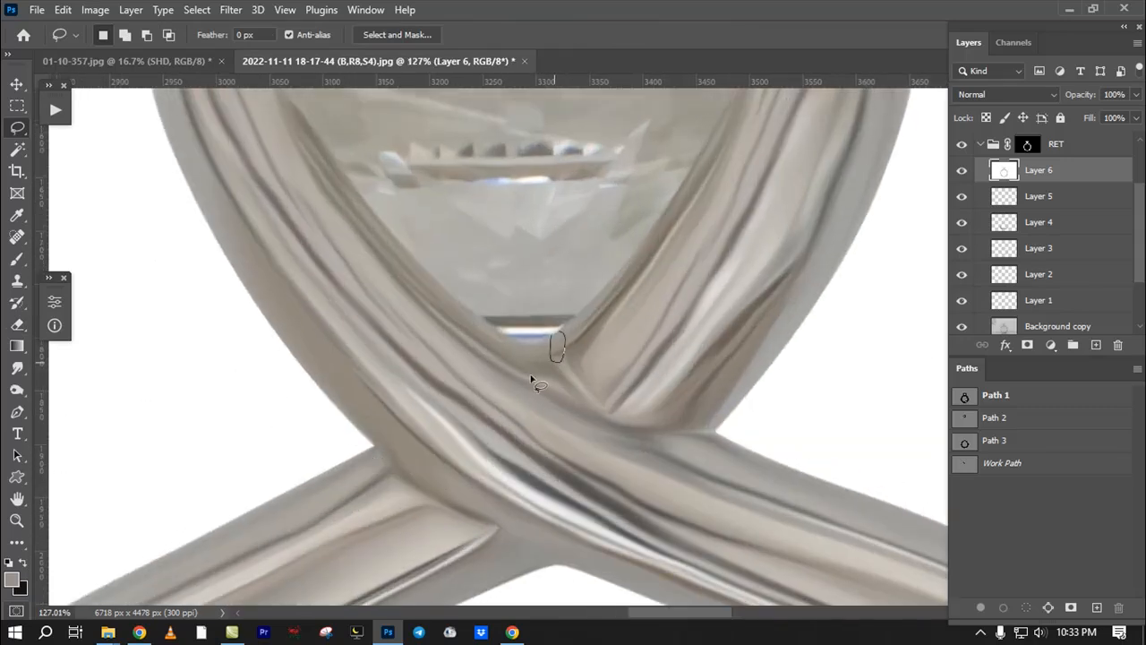
click(964, 172)
click(963, 172)
mouse_move(531, 359)
mouse_down()
mouse_move(478, 325)
mouse_move(565, 341)
mouse_up()
Step: Erase Layer 6's smoothing with a 24 px eraser at the left band's inner tip beside the crossing strand
key(e)
drag(636, 257, 554, 298)
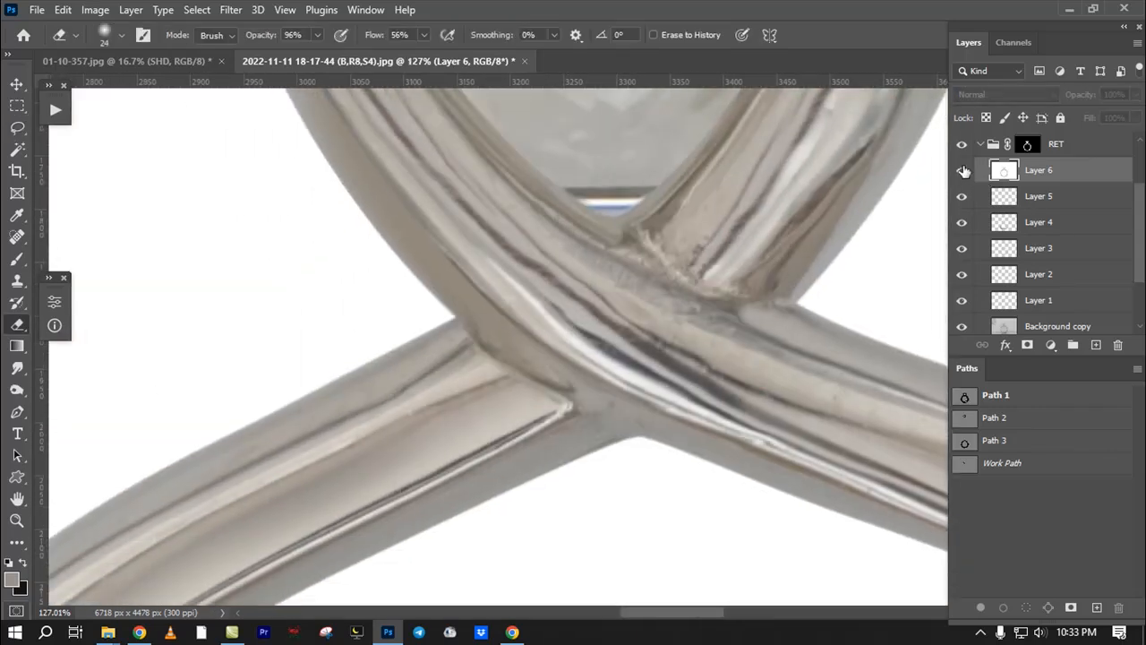
mouse_move(572, 416)
mouse_down()
mouse_move(591, 412)
mouse_move(591, 392)
mouse_up()
drag(556, 347, 476, 218)
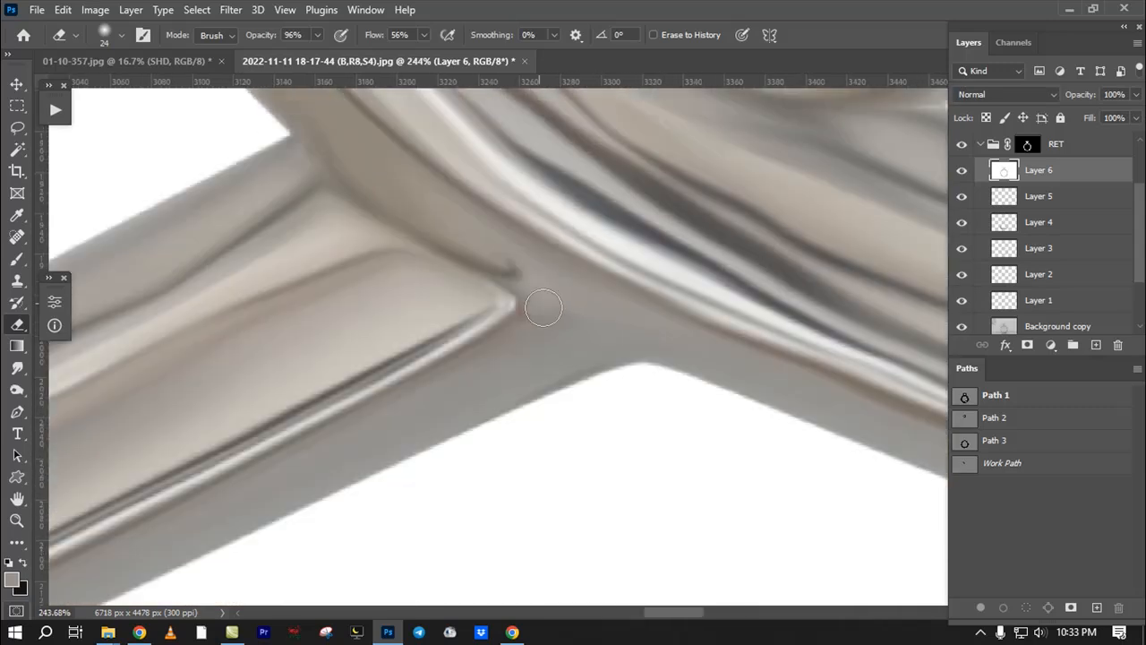
Step: Examine the retouched strand crossing, the gemstone setting and the right prong's base
drag(596, 349, 417, 385)
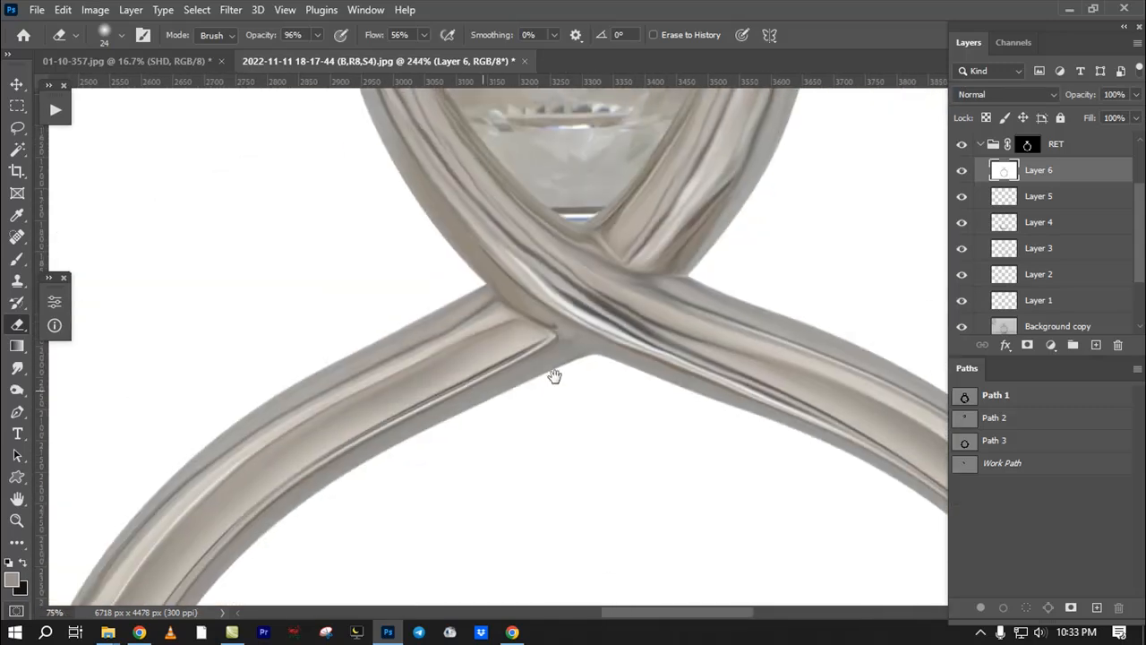
drag(556, 376, 452, 382)
drag(463, 310, 514, 322)
drag(486, 378, 383, 396)
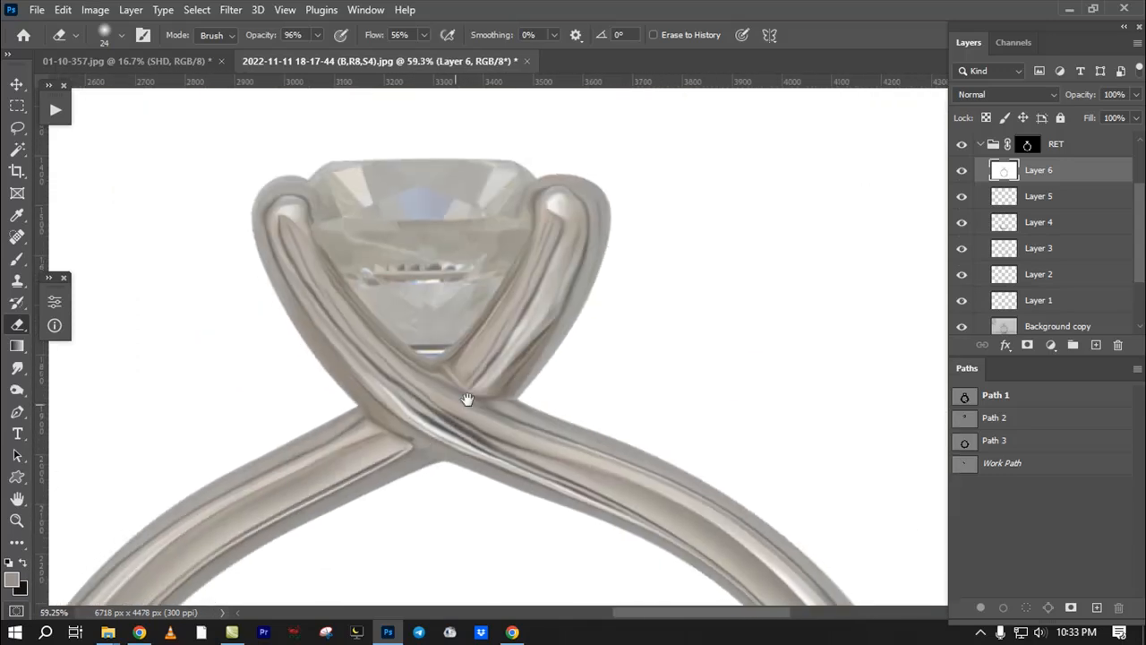
drag(477, 399, 470, 429)
drag(546, 320, 603, 325)
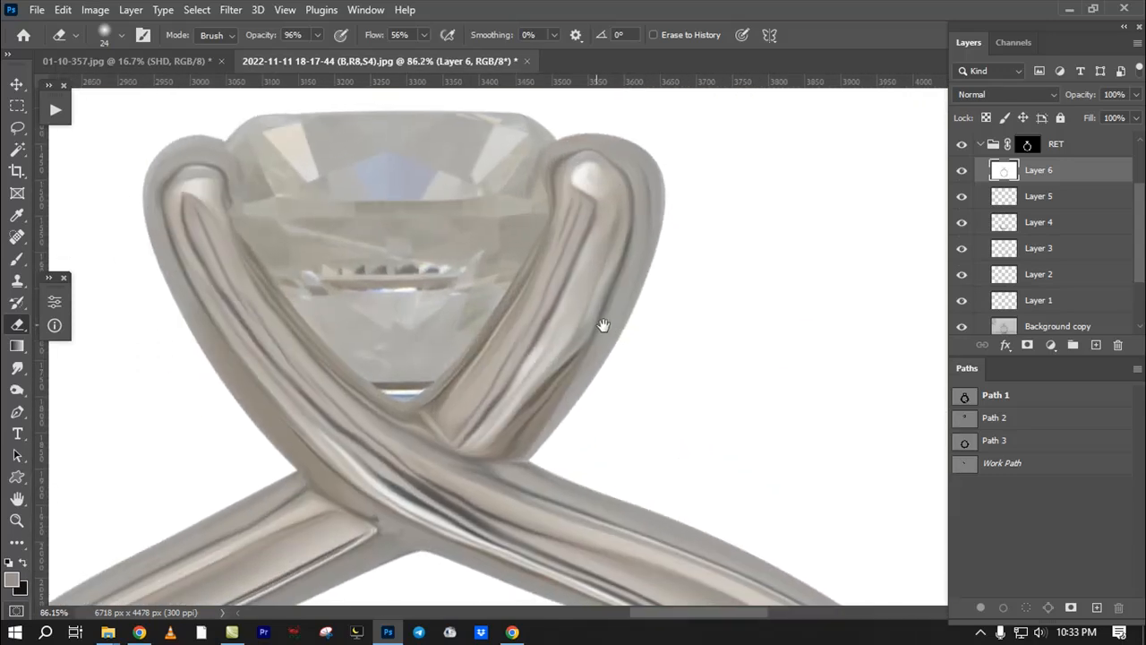
key(o)
scroll(609, 468, up, 3)
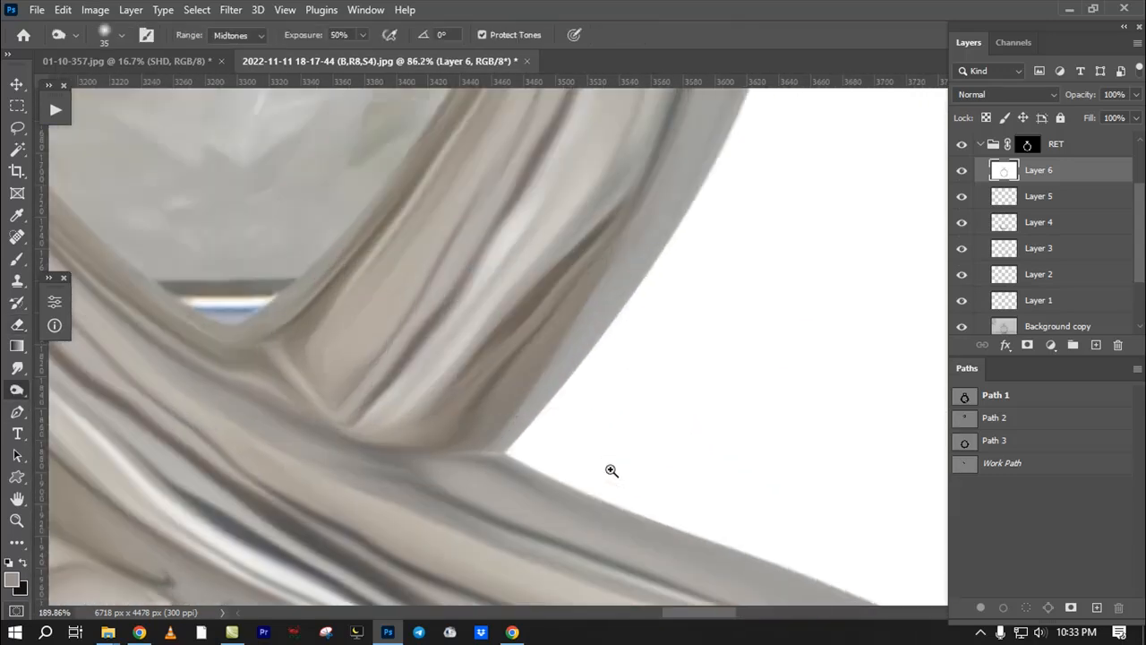
Step: Draw a closed Pen path around the right prong, following its seam with the crossing strand
key(p)
click(513, 446)
drag(360, 439, 318, 428)
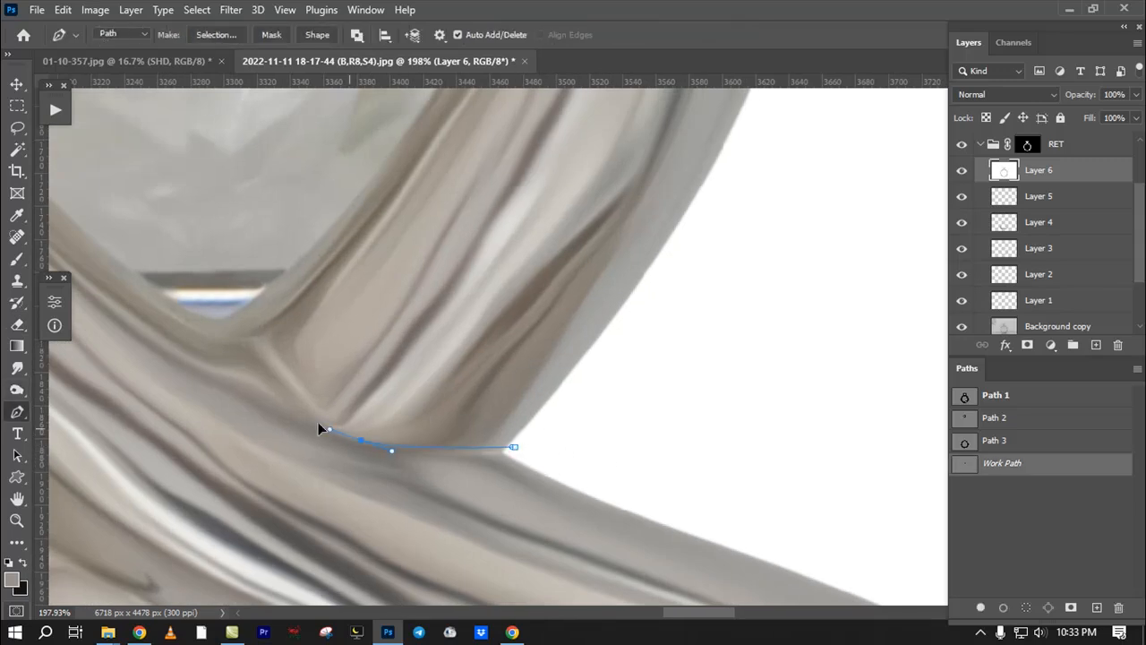
drag(243, 232, 256, 400)
drag(308, 309, 220, 384)
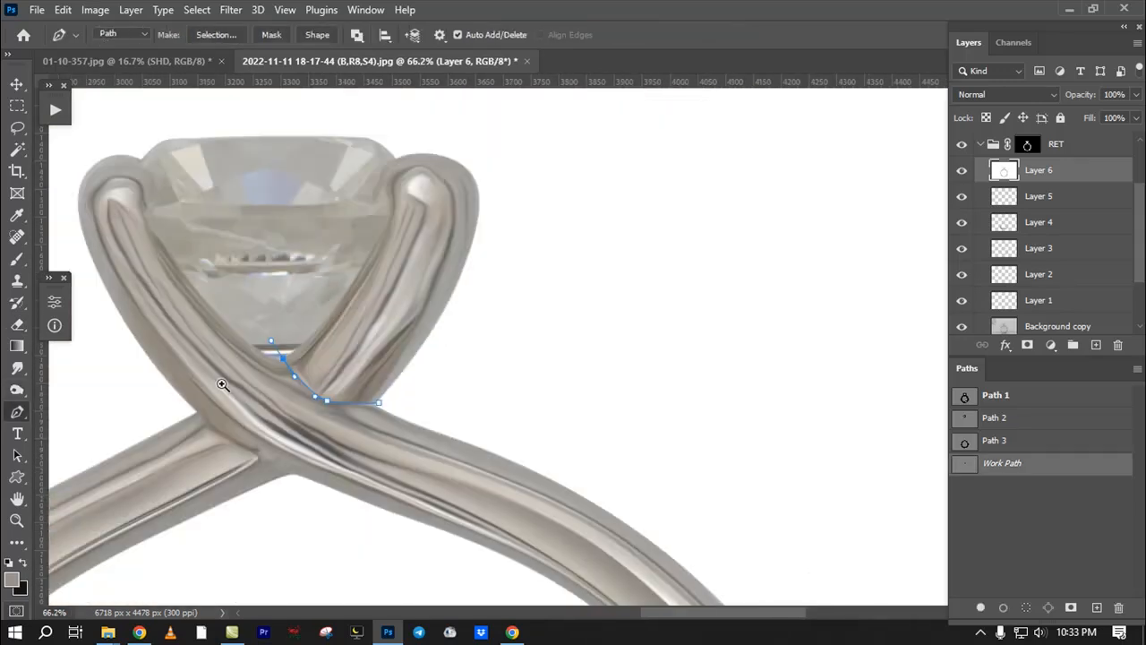
drag(266, 285, 266, 347)
drag(344, 172, 394, 150)
drag(520, 144, 532, 169)
drag(570, 268, 561, 285)
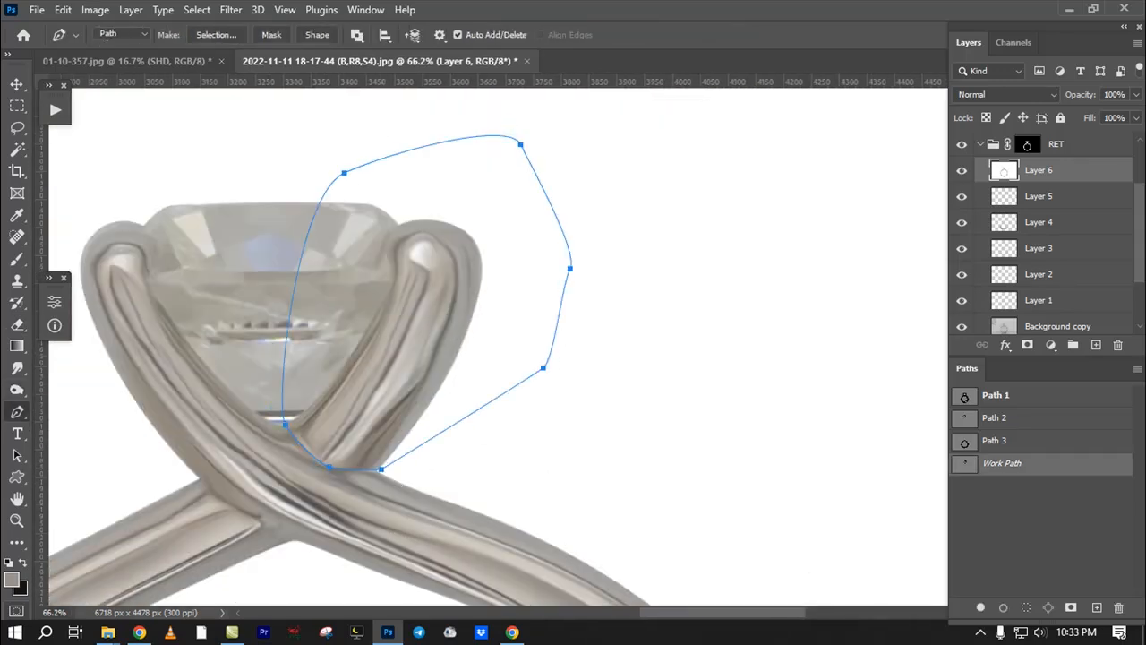
Step: Create a new layer above Layer 6 and convert the right prong's path into a feathered selection
click(1094, 347)
key(ctrl+Return)
key(shift+F6)
key(Return)
Step: Switch to the Mixer Brush and blend the dark notch on the right prong's outer side within the selection on Layer 7
click(16, 371)
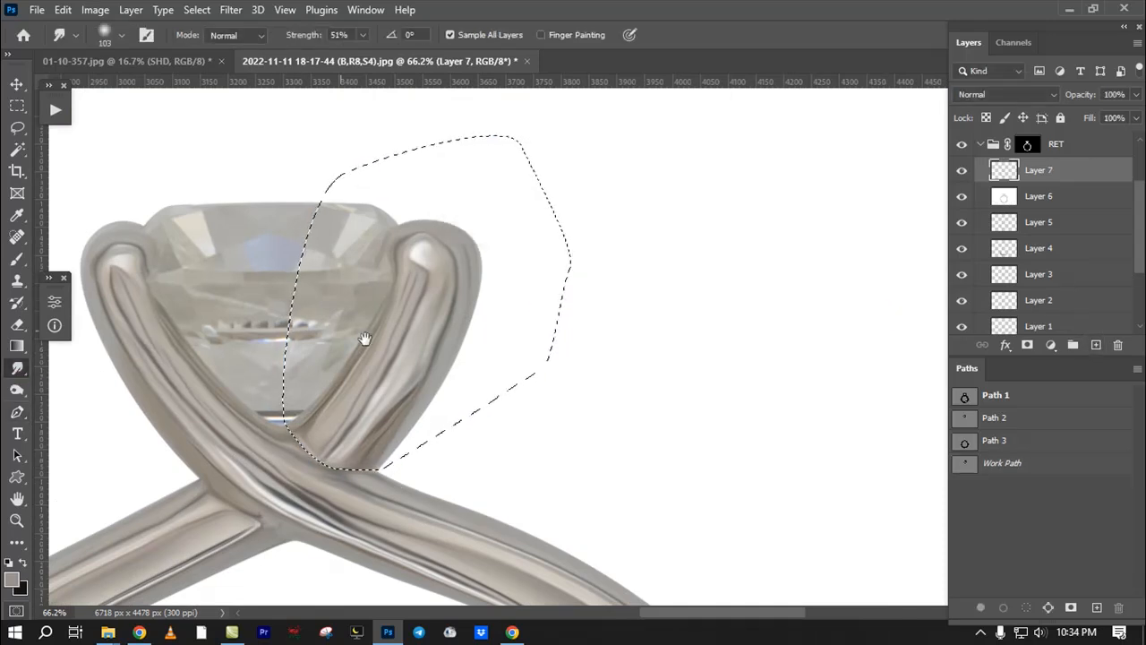
scroll(584, 217, up, 4)
mouse_move(643, 198)
mouse_down()
mouse_move(606, 223)
mouse_move(596, 315)
mouse_up()
drag(632, 269, 624, 273)
click(16, 259)
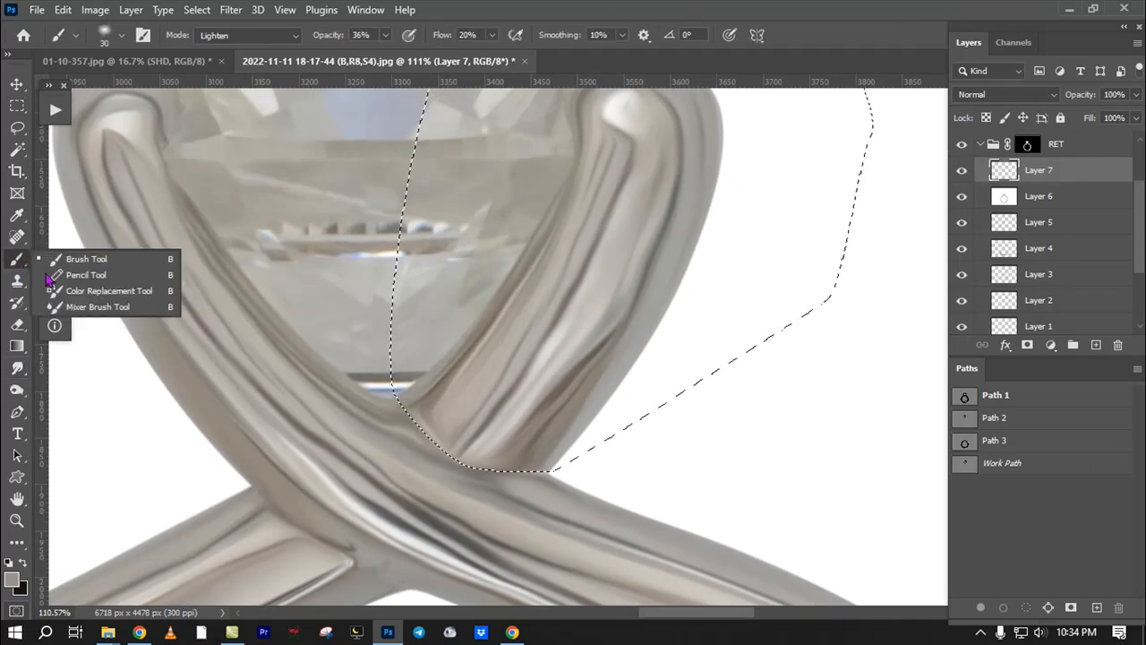
click(85, 306)
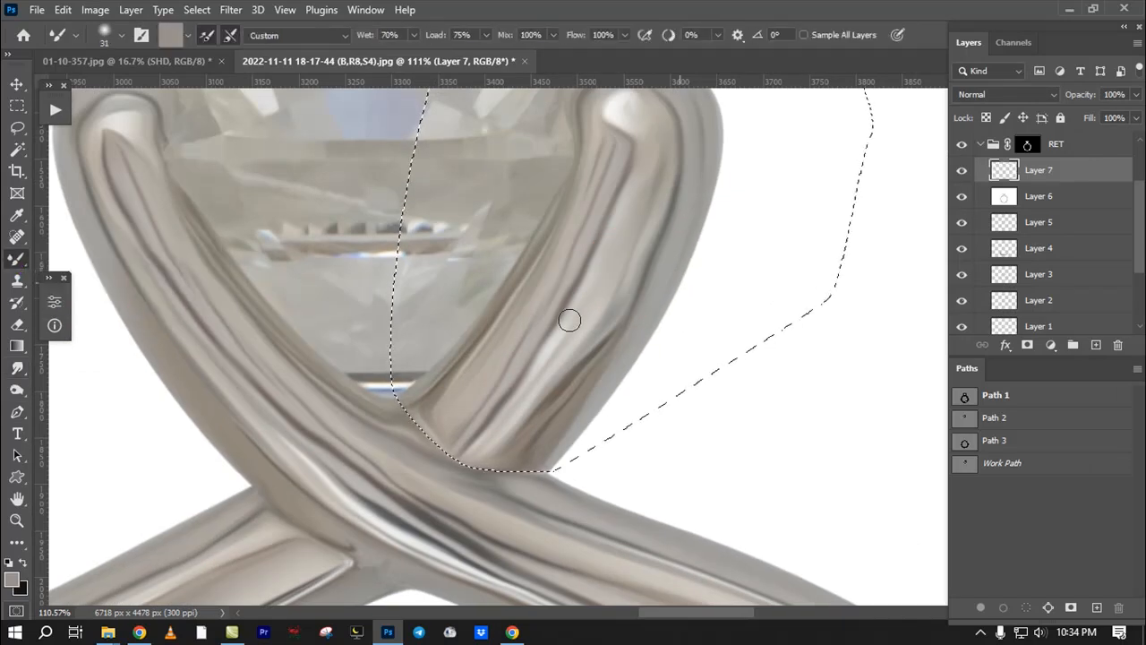
drag(601, 318, 654, 320)
mouse_move(669, 245)
mouse_down()
mouse_move(602, 339)
mouse_move(613, 335)
mouse_move(599, 367)
mouse_move(646, 319)
mouse_move(587, 395)
mouse_up()
drag(618, 357, 595, 398)
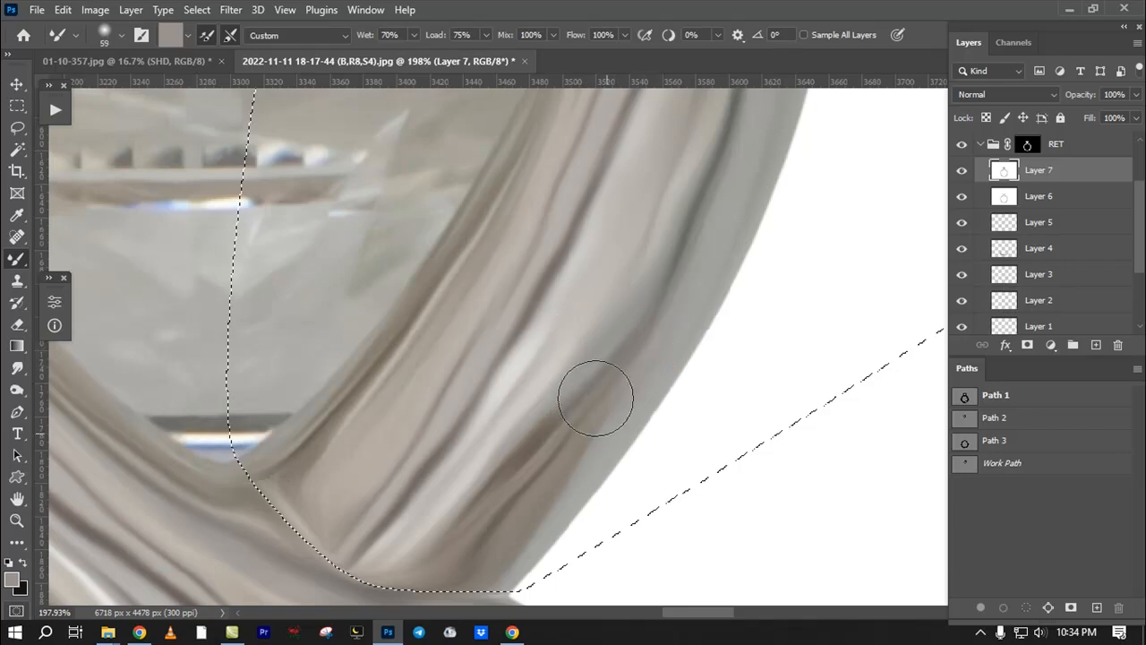
Step: Blend the reflections along the right prong's lower half down to the crossing seam with a 59 px Mixer Brush
mouse_move(645, 304)
mouse_down()
mouse_move(622, 338)
mouse_move(632, 287)
mouse_move(512, 463)
mouse_up()
drag(627, 288, 512, 463)
drag(617, 259, 585, 358)
mouse_move(635, 219)
mouse_down()
mouse_move(538, 445)
mouse_move(591, 322)
mouse_move(489, 455)
mouse_up()
drag(530, 411, 440, 510)
drag(487, 453, 384, 576)
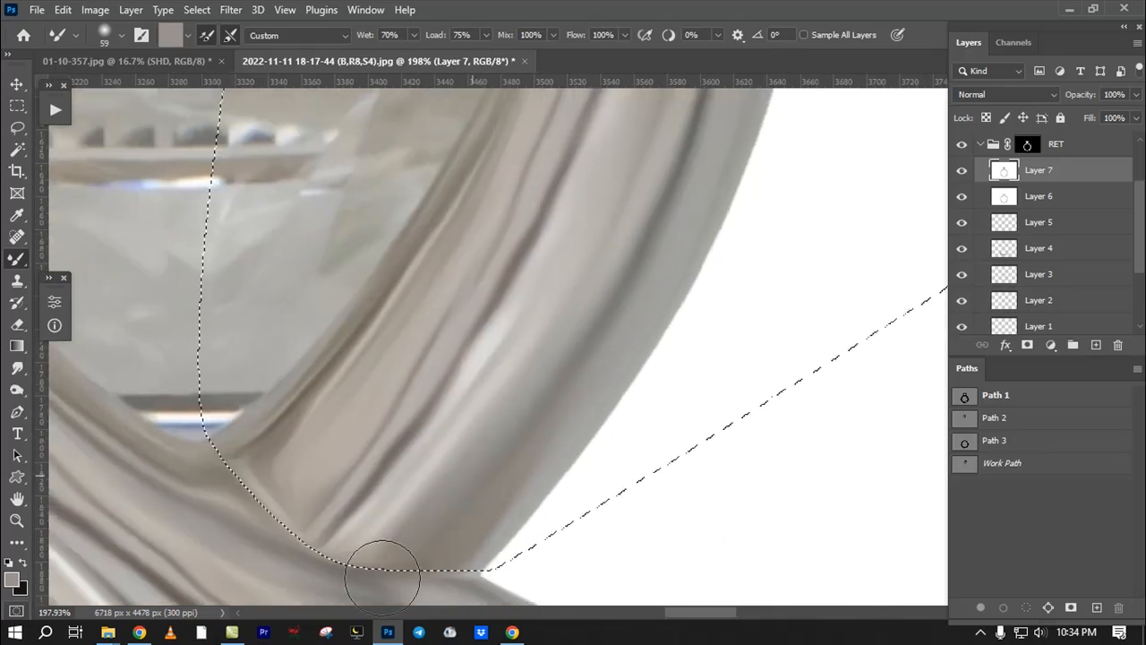
Step: Smooth the central highlight and dark line of the right prong up towards its tip with the 59 px Mixer Brush
drag(522, 287, 473, 417)
mouse_move(492, 357)
mouse_down()
mouse_move(425, 487)
mouse_move(555, 299)
mouse_move(442, 456)
mouse_up()
drag(573, 267, 446, 509)
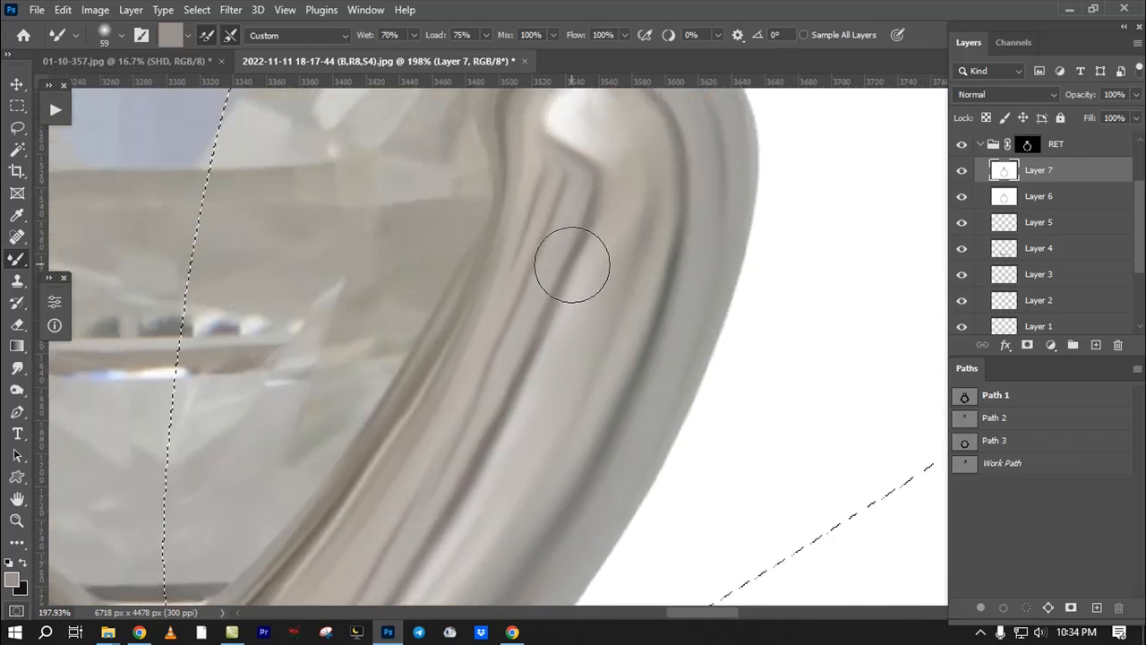
drag(528, 408, 560, 295)
drag(526, 355, 497, 390)
drag(546, 228, 476, 453)
drag(513, 357, 681, 128)
drag(482, 469, 396, 416)
Step: Restore the dropped prong selection, touch up the prong's middle streaks with the Mixer Brush and deselect
key(ctrl+d)
drag(526, 288, 609, 317)
key(ctrl+shift+d)
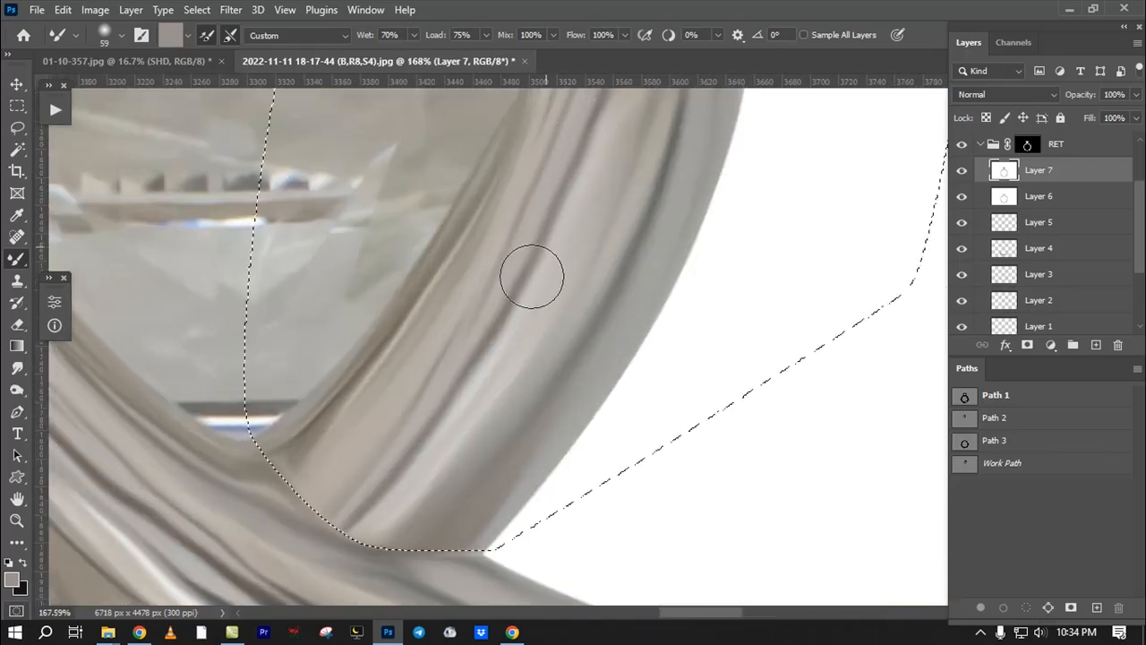
mouse_move(492, 353)
mouse_down()
mouse_move(547, 317)
mouse_move(503, 350)
mouse_up()
drag(445, 256, 472, 304)
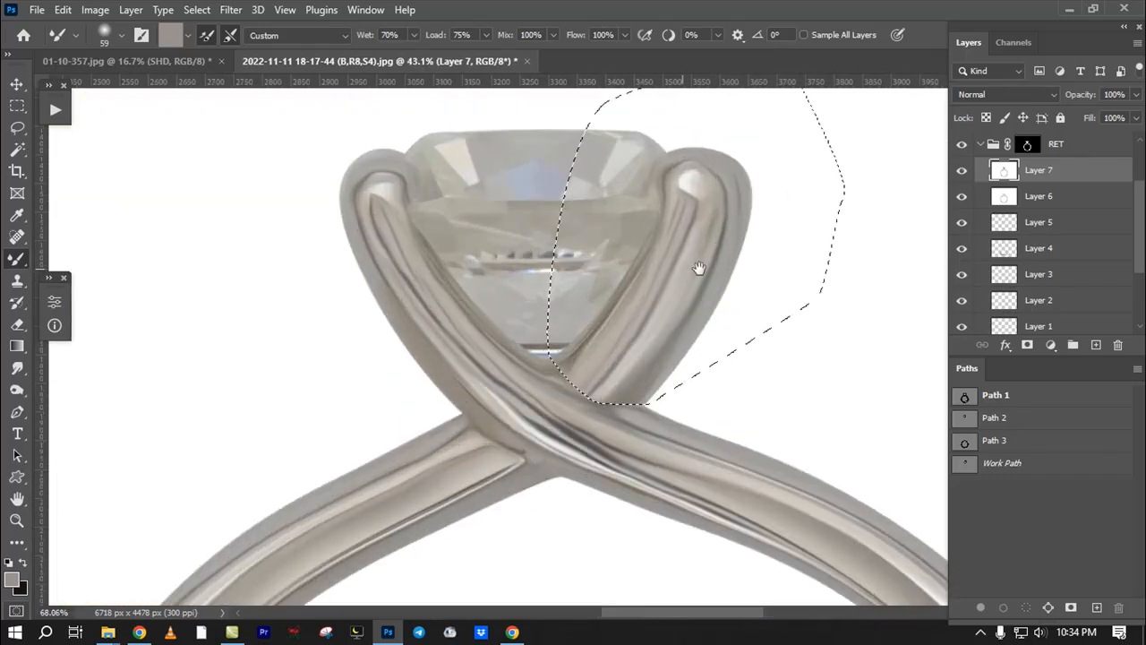
drag(703, 262, 742, 307)
key(ctrl+d)
Step: Compare the right prong with and without Layer 7
click(962, 170)
click(962, 170)
click(962, 170)
click(962, 170)
click(962, 170)
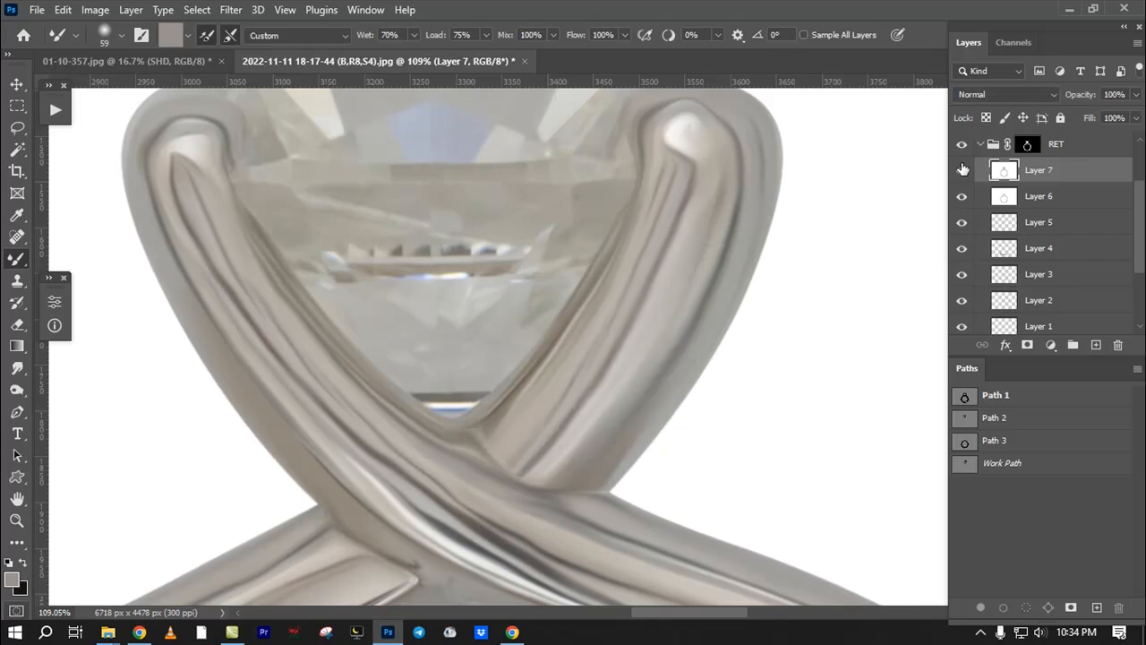
drag(740, 341, 574, 366)
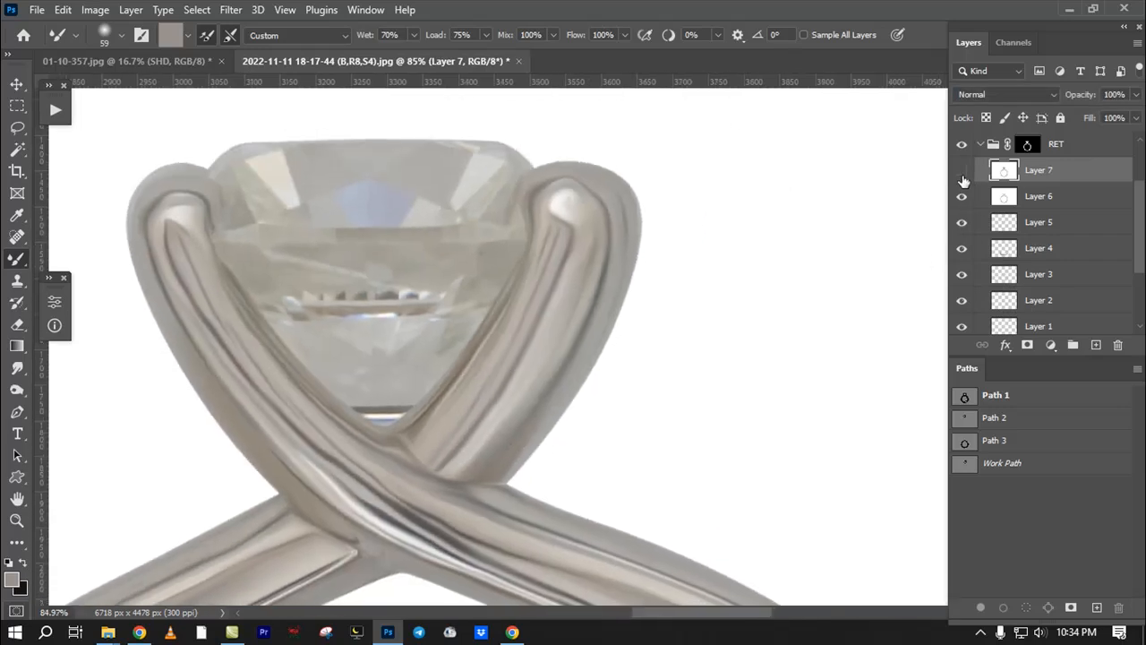
click(963, 175)
click(959, 175)
click(960, 172)
click(961, 171)
drag(407, 428, 456, 416)
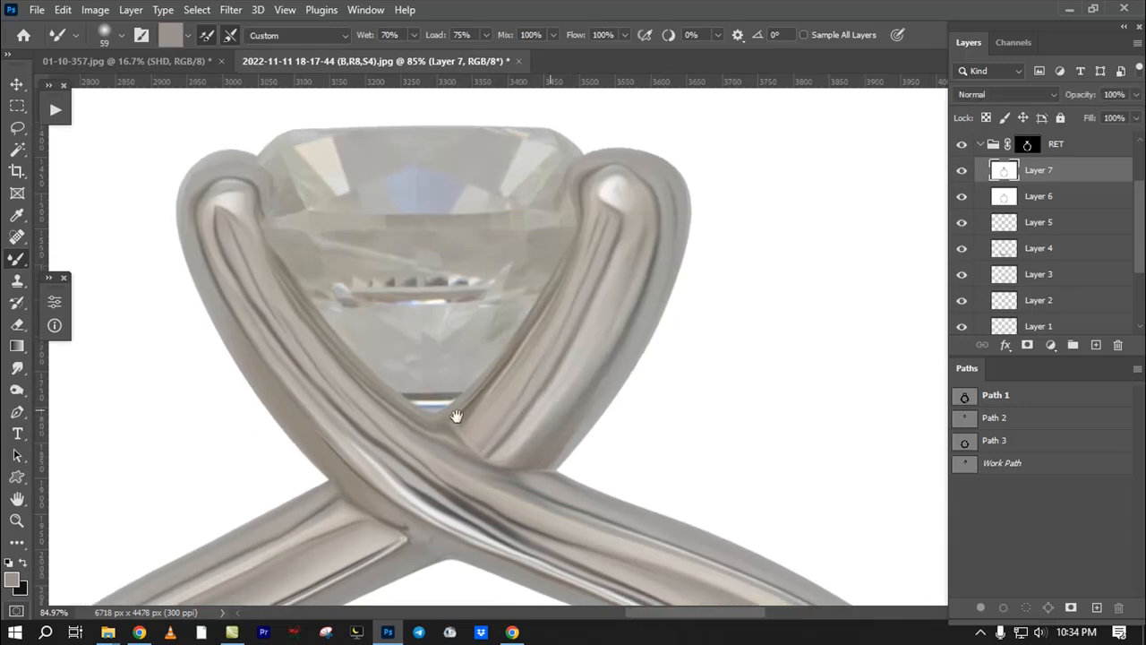
Step: Blend the dark streaks of the crossing strand below the gemstone with a 47 px Mixer Brush on Layer 7
drag(426, 471, 444, 493)
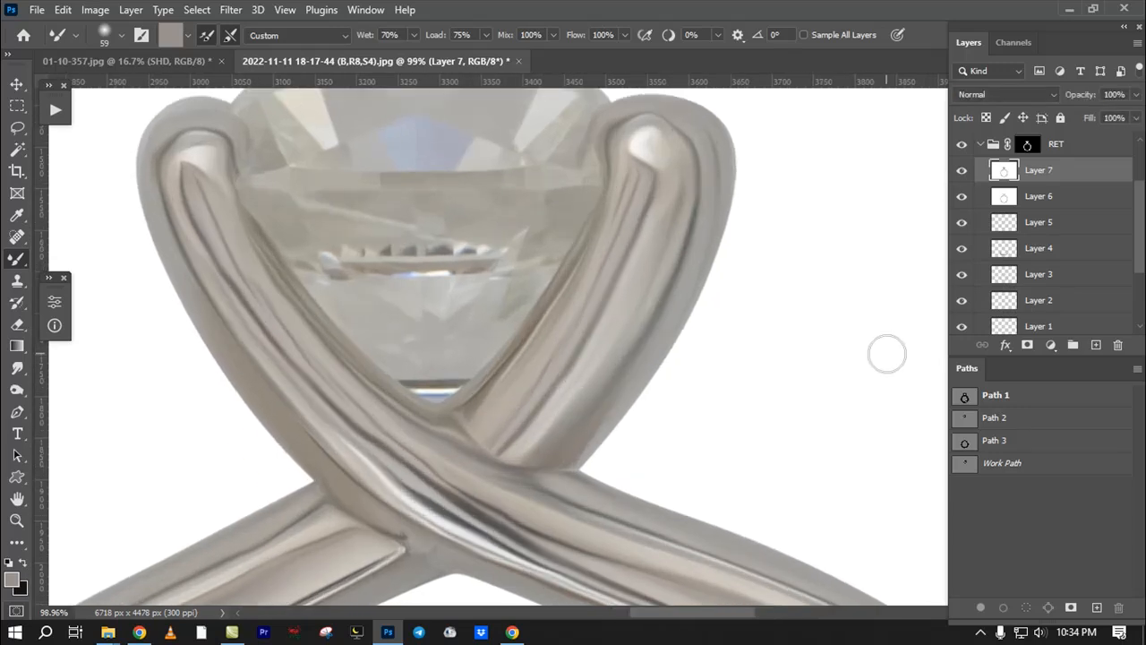
drag(361, 488, 375, 426)
drag(441, 445, 490, 467)
alt+right_click(491, 468)
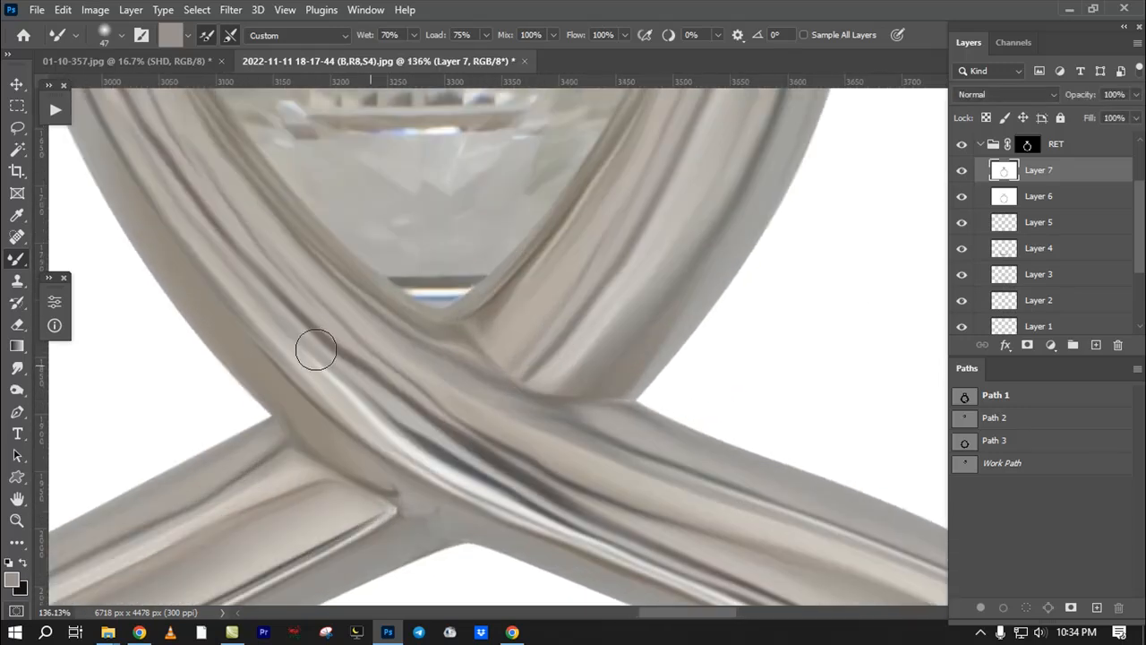
drag(266, 295, 298, 335)
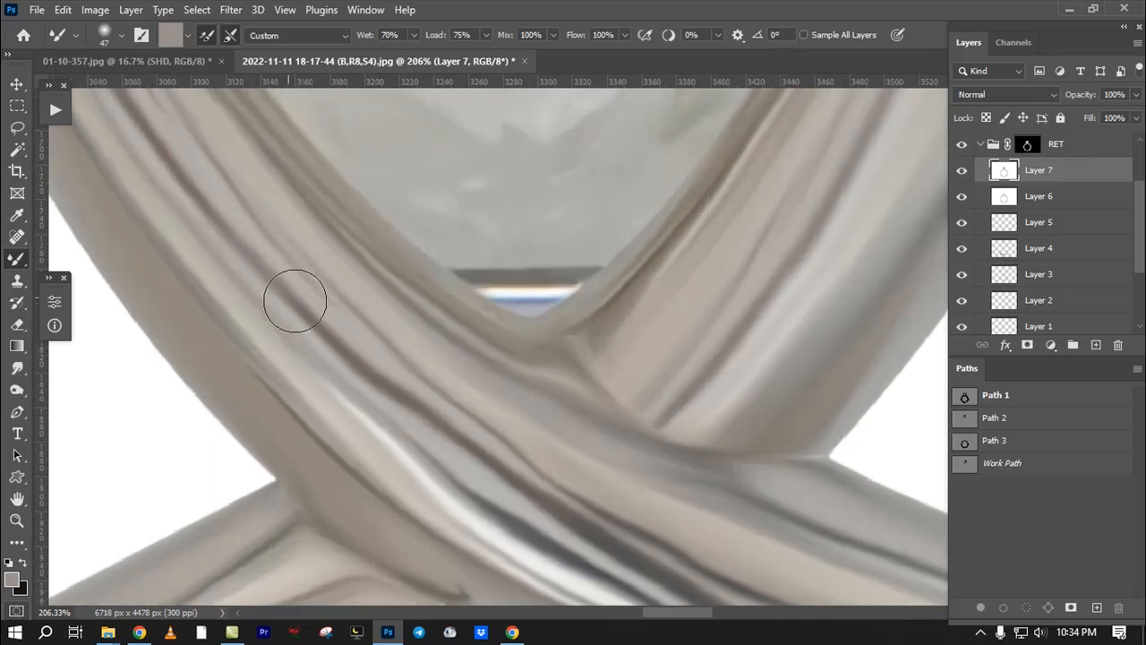
mouse_move(407, 404)
mouse_down()
mouse_move(466, 463)
mouse_move(434, 438)
mouse_up()
Step: Smooth the crossing strand's dark lines down to the bright reflection with the Mixer Brush at 31 and 46 px
alt+right_click(430, 431)
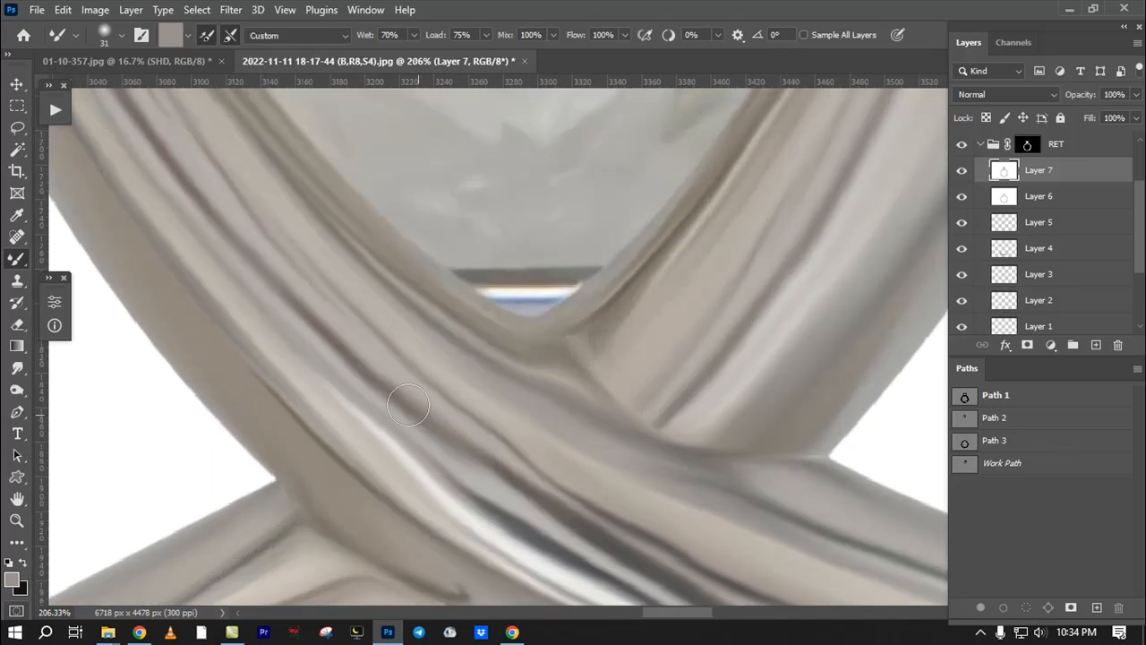
drag(530, 481, 416, 395)
alt+right_click(402, 423)
drag(331, 341, 500, 481)
drag(373, 384, 527, 487)
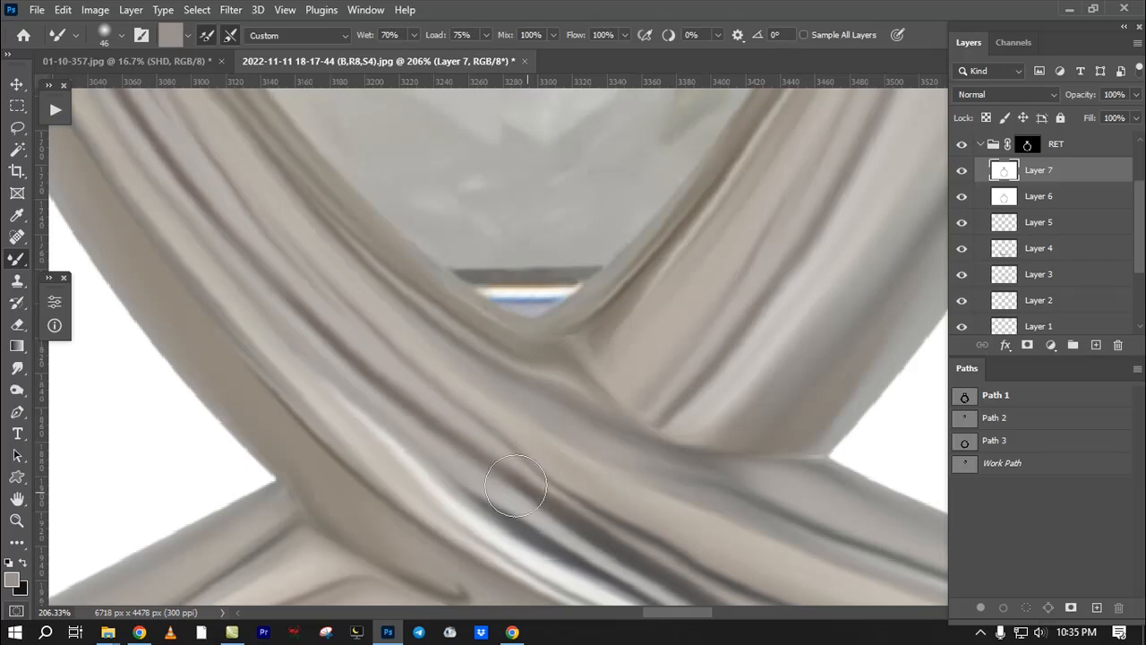
drag(419, 442, 527, 588)
Step: Soften the streaks on the crossing strand's upper part beside the gemstone with the Mixer Brush at 42 and 32 px
drag(307, 371, 367, 476)
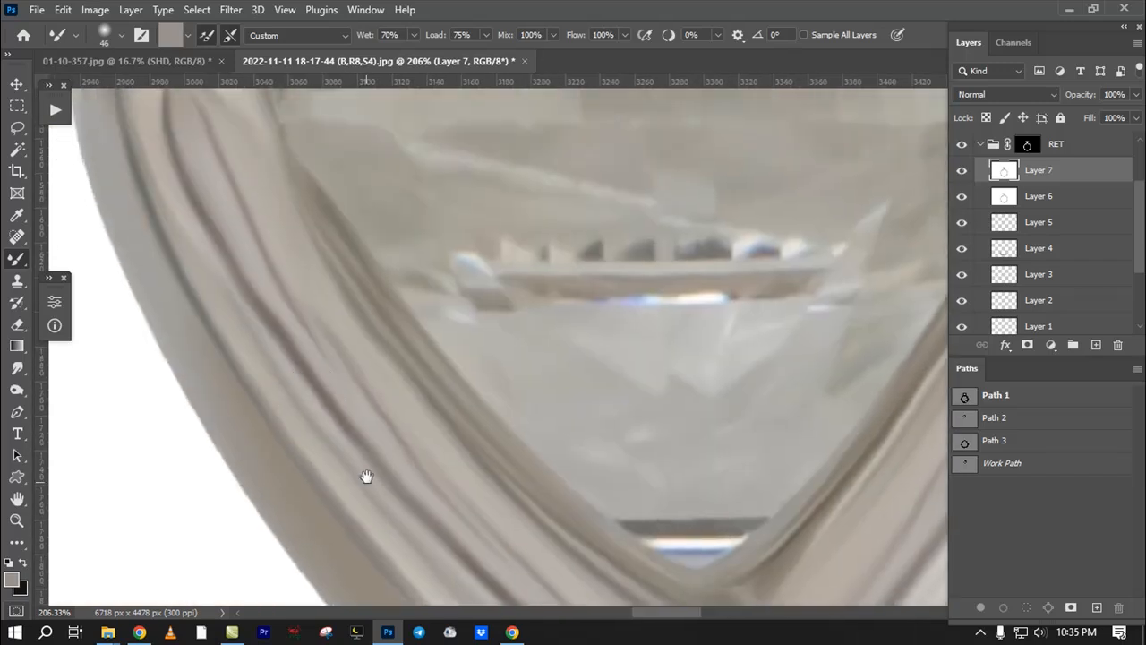
mouse_move(234, 269)
mouse_down()
mouse_move(317, 428)
mouse_move(271, 269)
mouse_up()
mouse_move(409, 421)
mouse_down()
mouse_move(314, 266)
mouse_move(290, 261)
mouse_up()
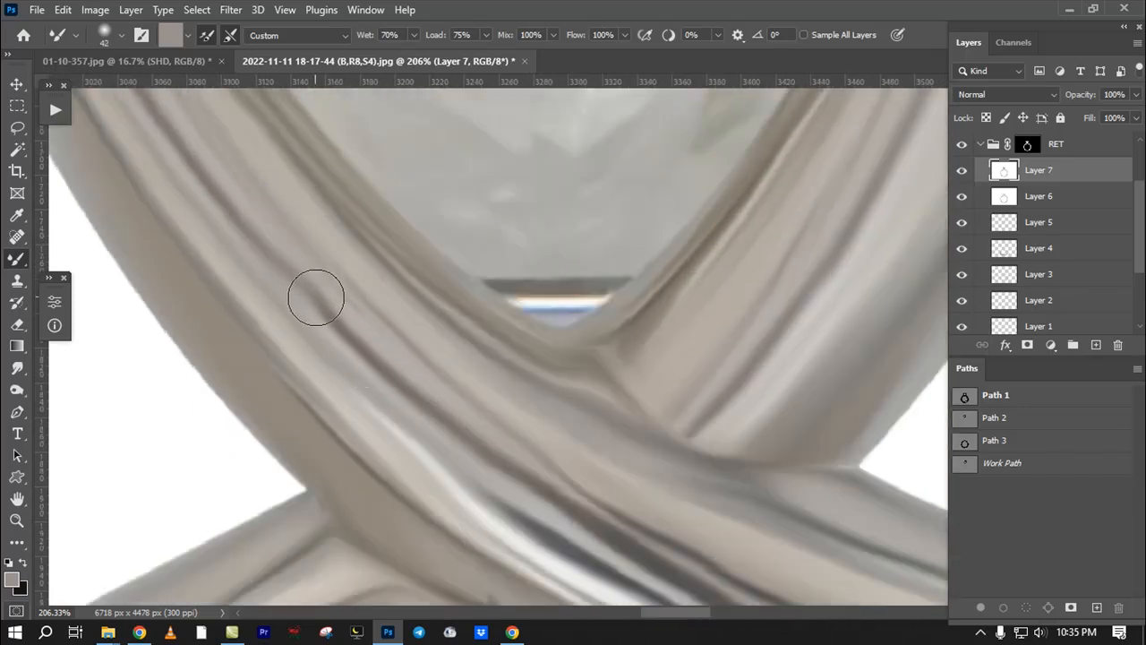
key(bracketleft)
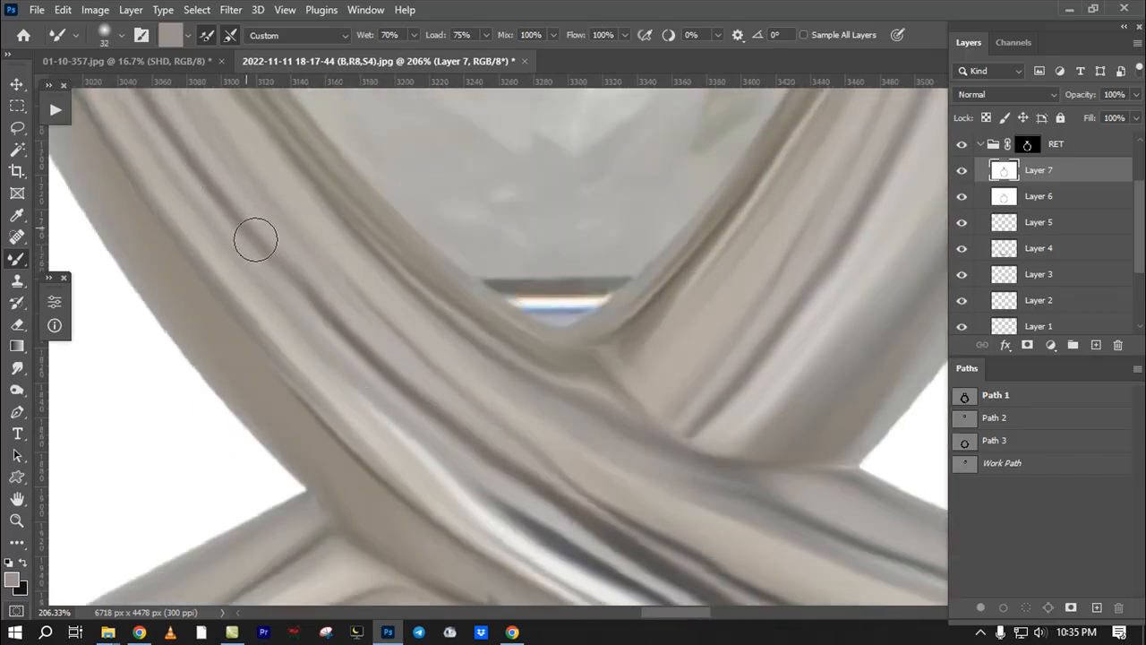
drag(304, 329, 191, 359)
mouse_move(283, 369)
mouse_down()
mouse_move(331, 410)
mouse_move(417, 408)
mouse_move(225, 397)
mouse_up()
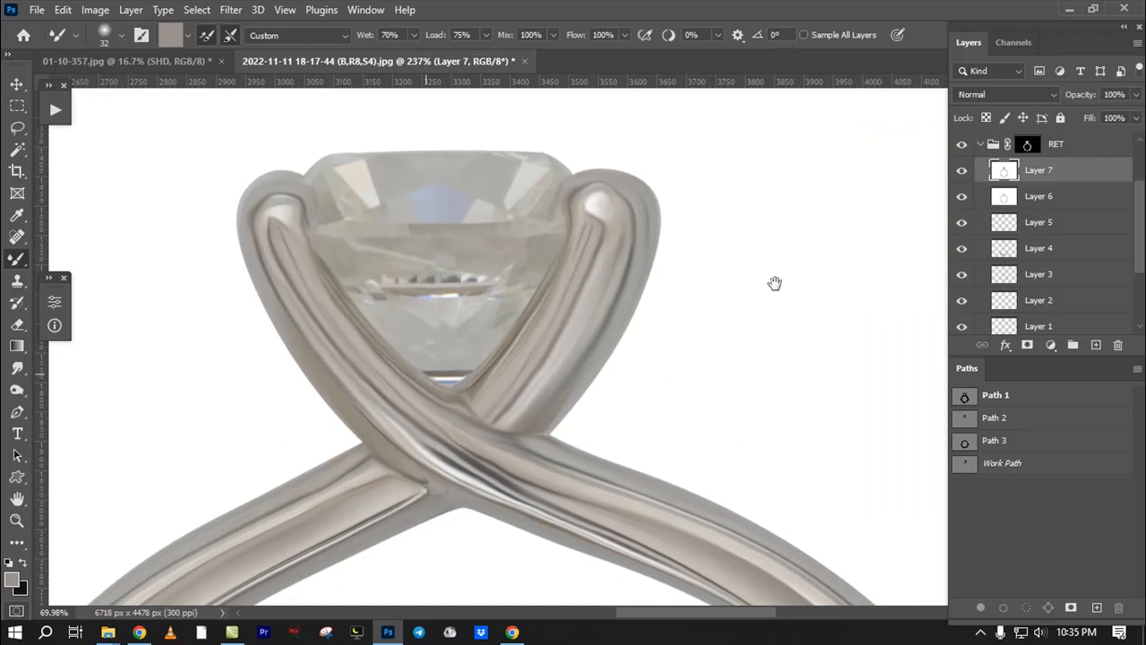
Step: Compare the crossing strand and both prongs with and without Layer 7
click(961, 170)
click(960, 170)
click(960, 170)
click(960, 170)
click(960, 170)
click(960, 170)
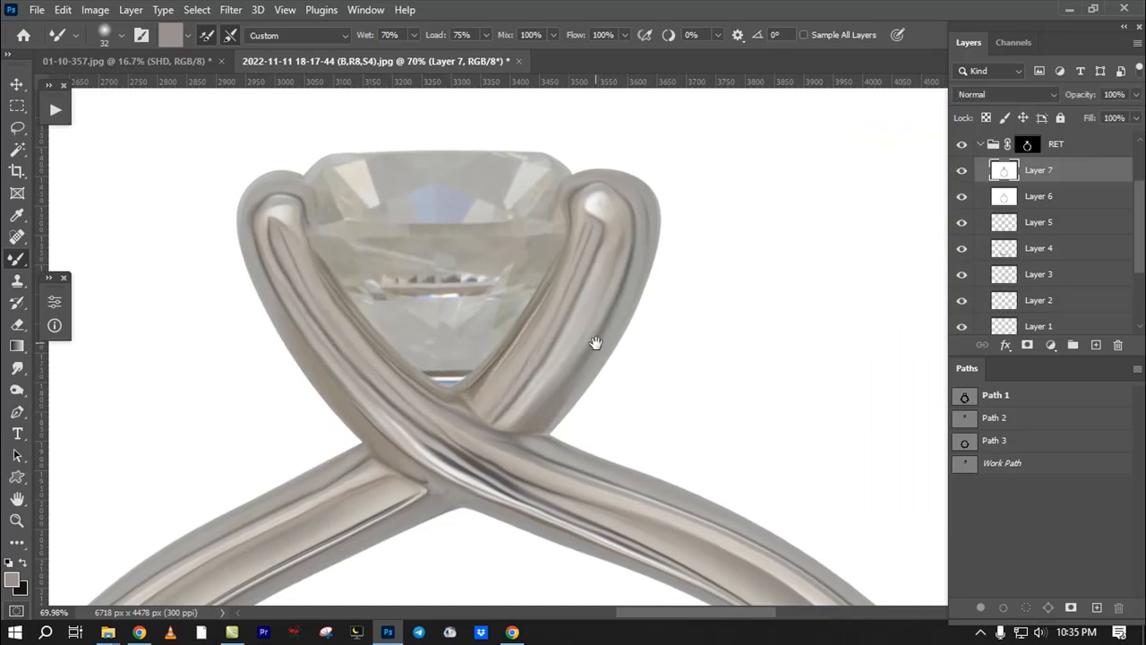
Step: Blend the dark reflection in the middle of the strand crossing with the 32 px Mixer Brush
scroll(477, 396, down, 3)
drag(514, 369, 517, 369)
drag(397, 289, 488, 298)
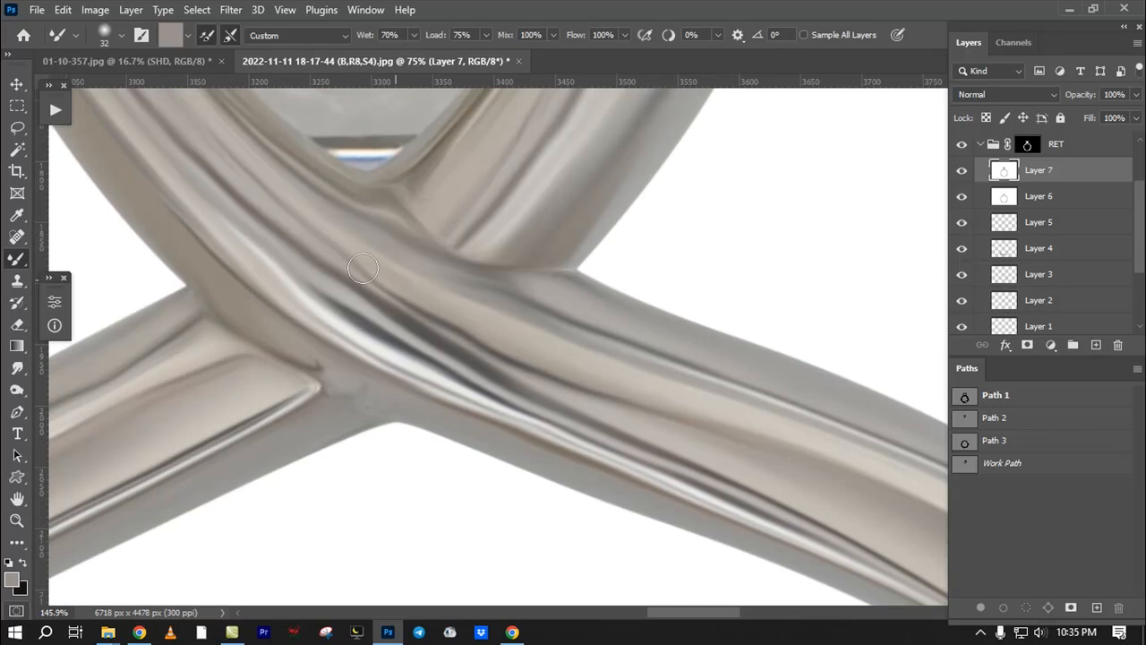
drag(550, 377, 400, 296)
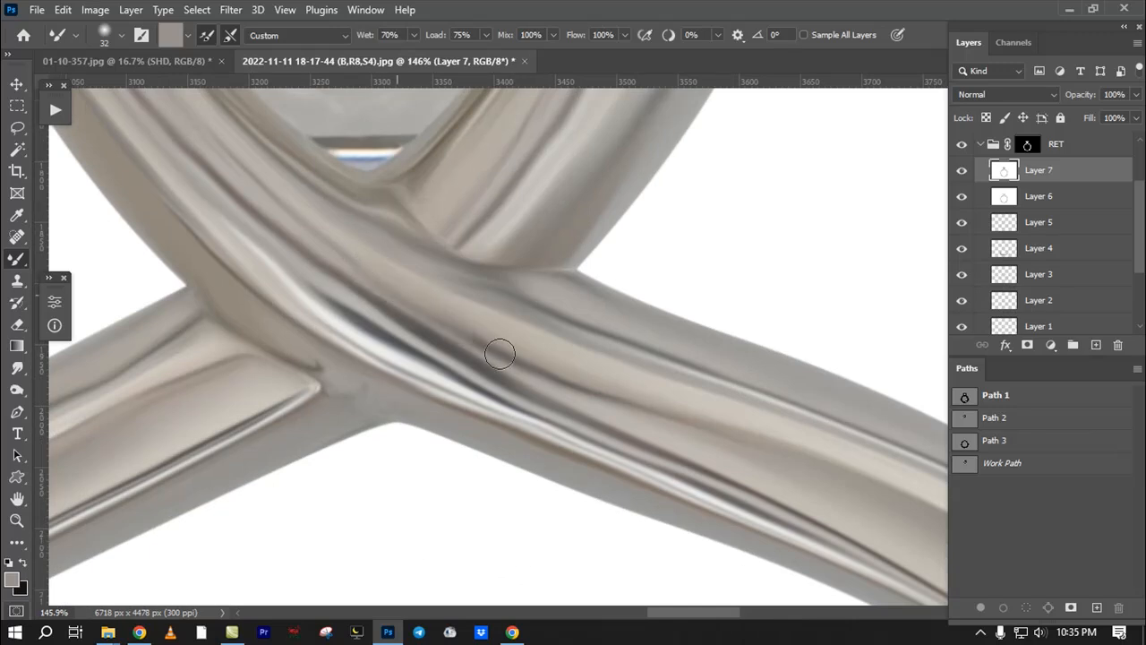
drag(366, 283, 252, 285)
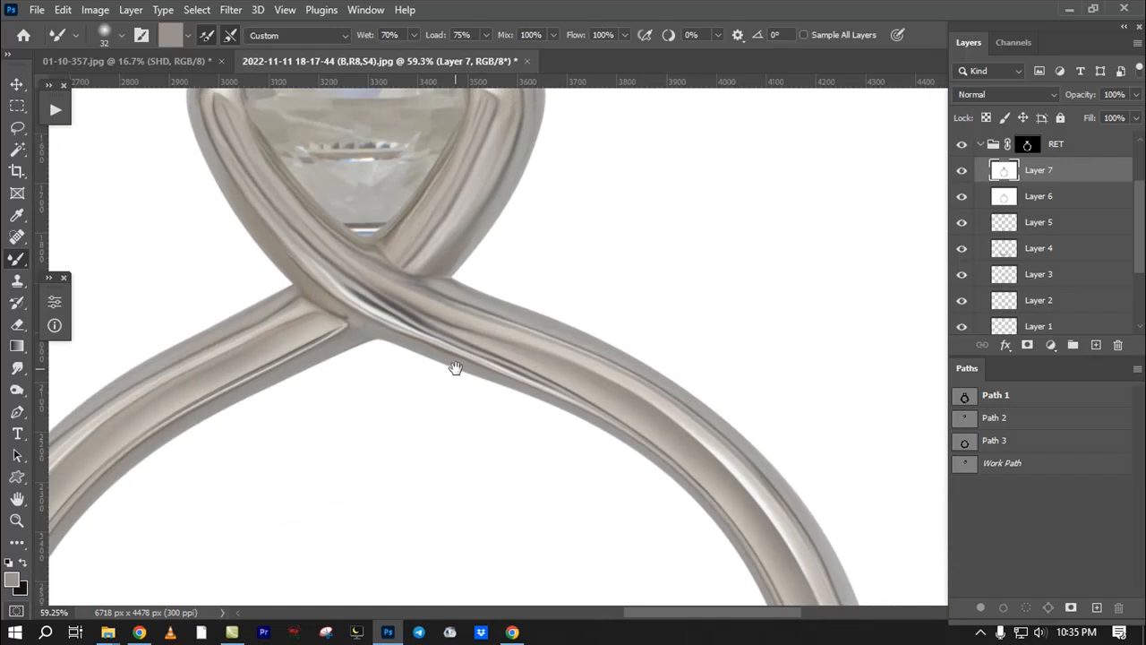
mouse_move(383, 311)
mouse_down()
mouse_move(448, 340)
mouse_move(376, 366)
mouse_move(446, 374)
mouse_up()
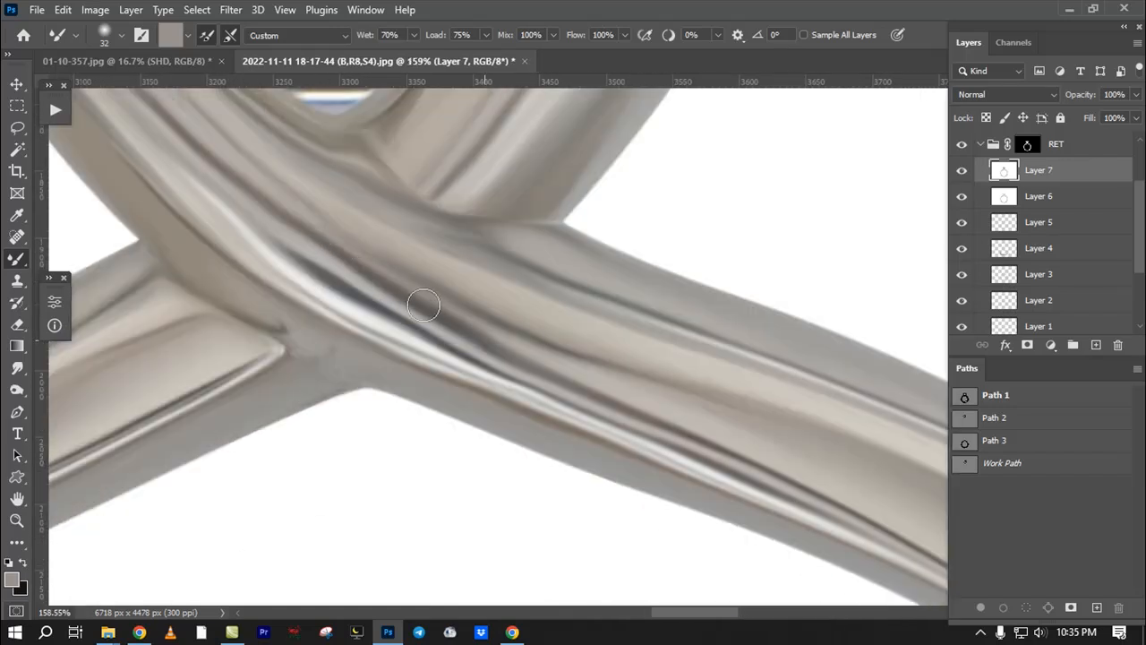
Step: Undo the last stroke and rework the end of the dark reflection just past the crossing with a 35 px Mixer Brush
drag(339, 258, 504, 356)
key(ctrl+z)
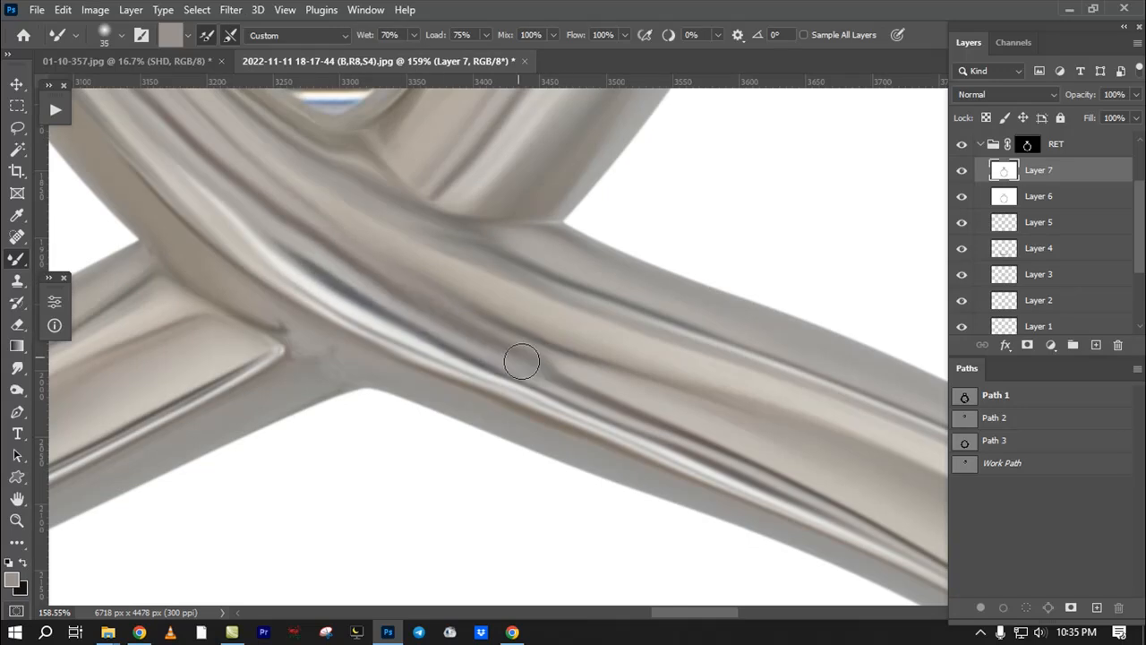
mouse_move(481, 350)
mouse_down()
mouse_move(379, 342)
mouse_move(455, 365)
mouse_move(374, 370)
mouse_move(502, 358)
mouse_move(513, 347)
mouse_up()
drag(514, 347, 533, 381)
drag(499, 338, 489, 339)
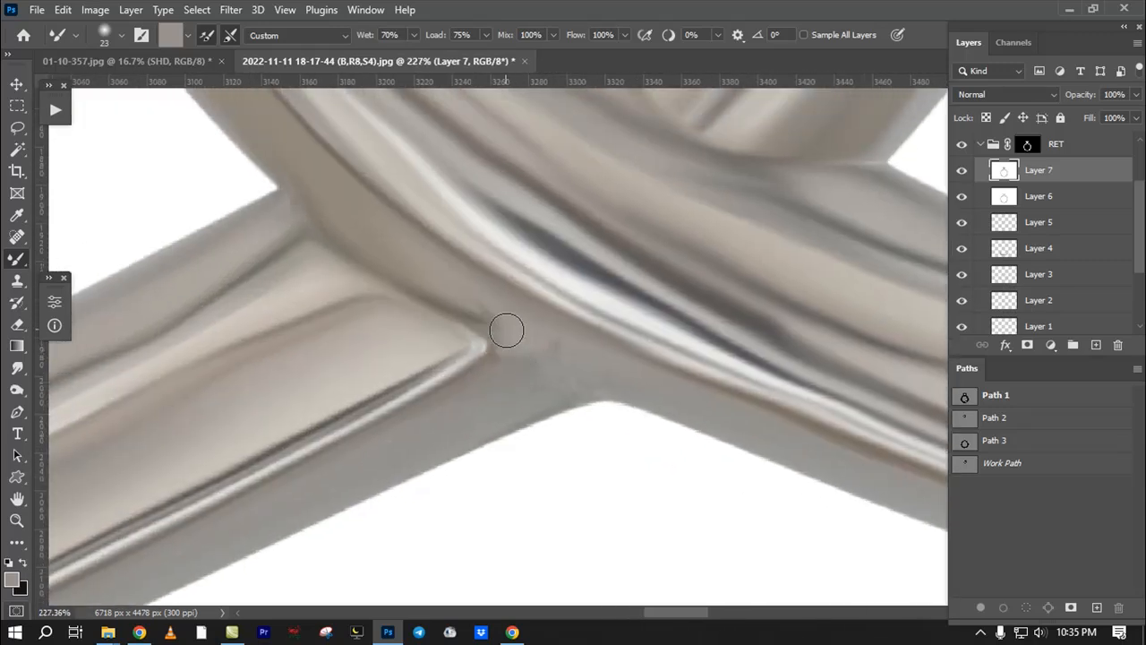
Step: Smooth the junction around the left band's inner tip and its edge under the crossing strand with a 23 px Mixer Brush
drag(486, 292, 318, 358)
drag(334, 319, 434, 358)
mouse_move(413, 266)
mouse_down()
mouse_move(420, 318)
mouse_move(470, 334)
mouse_up()
drag(352, 296, 251, 336)
drag(369, 213, 274, 428)
mouse_move(274, 434)
mouse_down()
mouse_move(274, 365)
mouse_move(359, 376)
mouse_move(432, 405)
mouse_move(390, 375)
mouse_move(414, 401)
mouse_move(531, 426)
mouse_up()
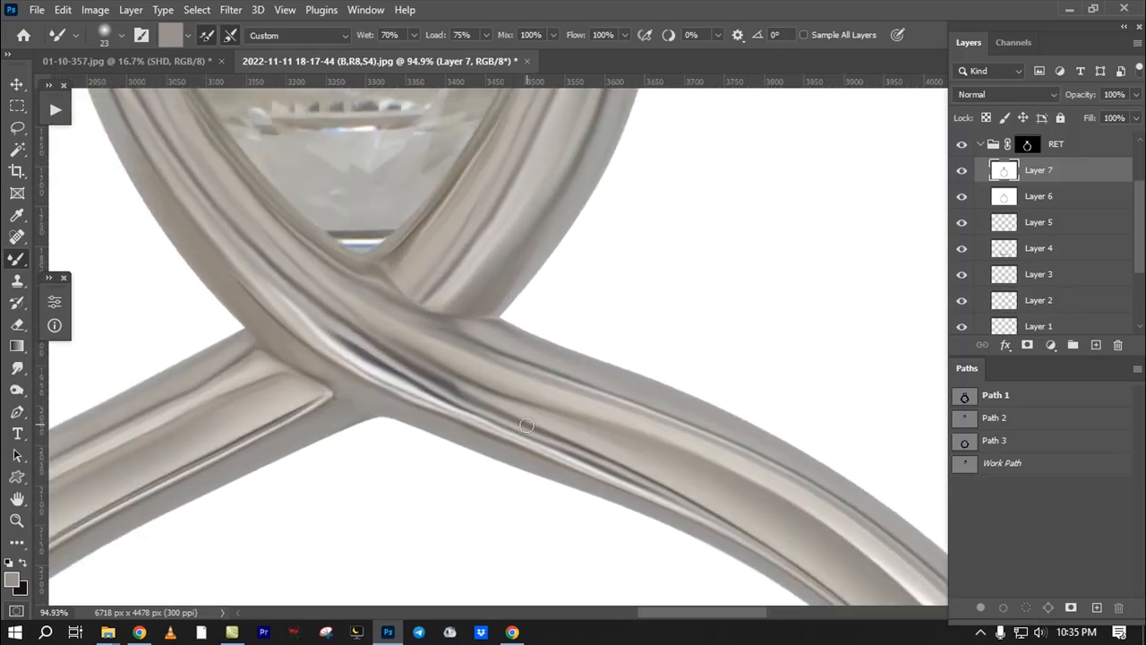
Step: Draw a Pen path along the lower edge of the crossing strand's dark streak, from the right band up beside the gemstone
key(p)
mouse_move(673, 520)
mouse_down()
mouse_move(603, 461)
mouse_move(714, 507)
mouse_move(690, 509)
mouse_up()
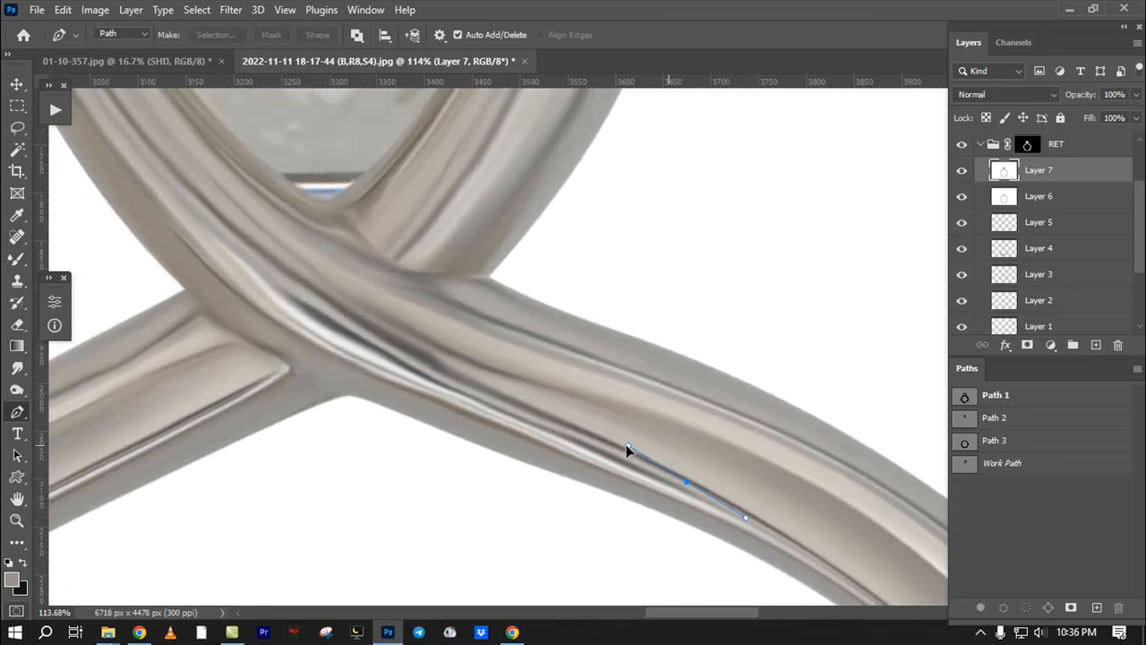
drag(626, 444, 617, 445)
drag(502, 404, 646, 456)
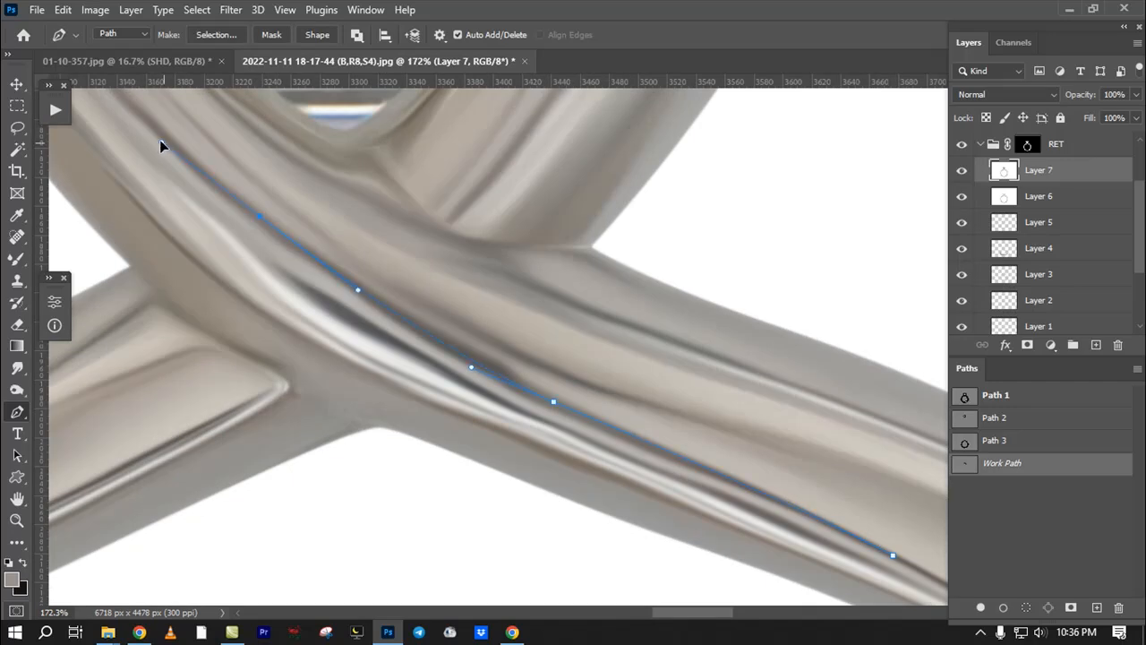
drag(160, 141, 250, 279)
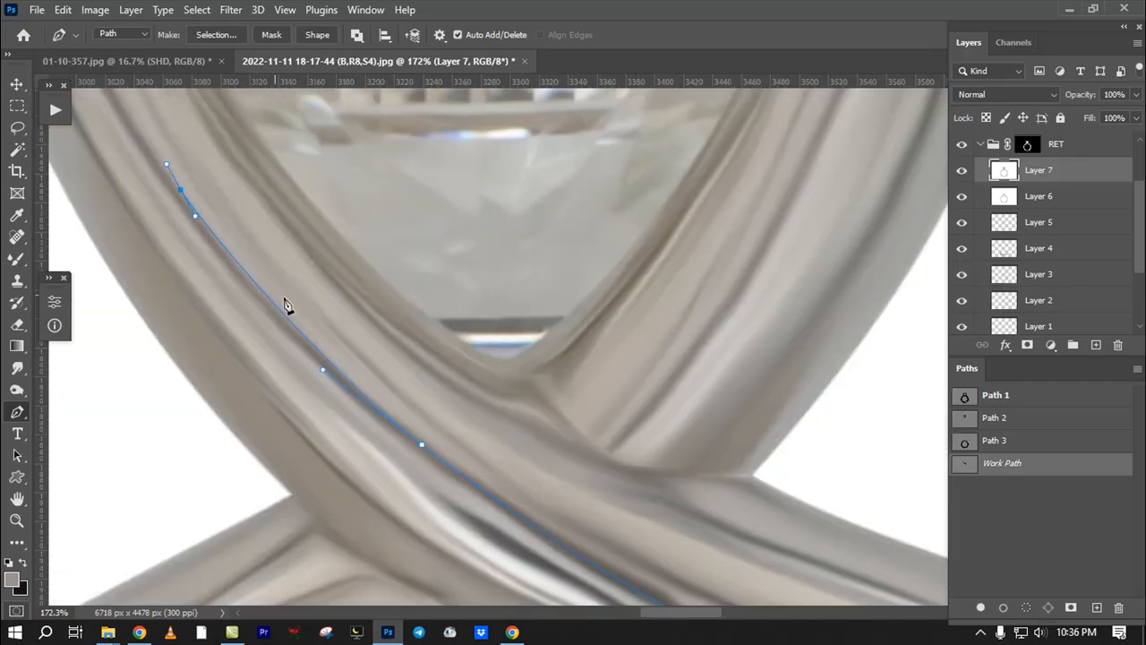
drag(580, 569, 322, 313)
drag(308, 259, 382, 301)
Step: Continue the path back along the streak's upper edge, close it on the right band and adjust its curve at the crossing
key(Down)
key(Down)
drag(678, 406, 682, 409)
drag(655, 445, 452, 304)
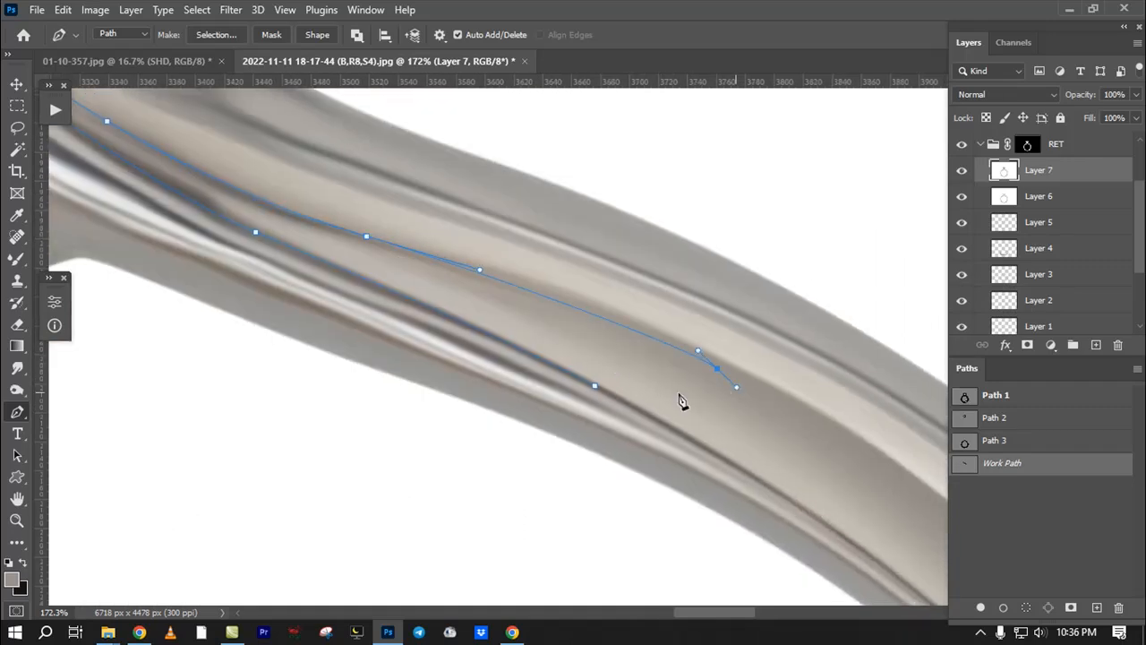
drag(354, 234, 605, 427)
drag(436, 277, 348, 322)
drag(411, 443, 308, 423)
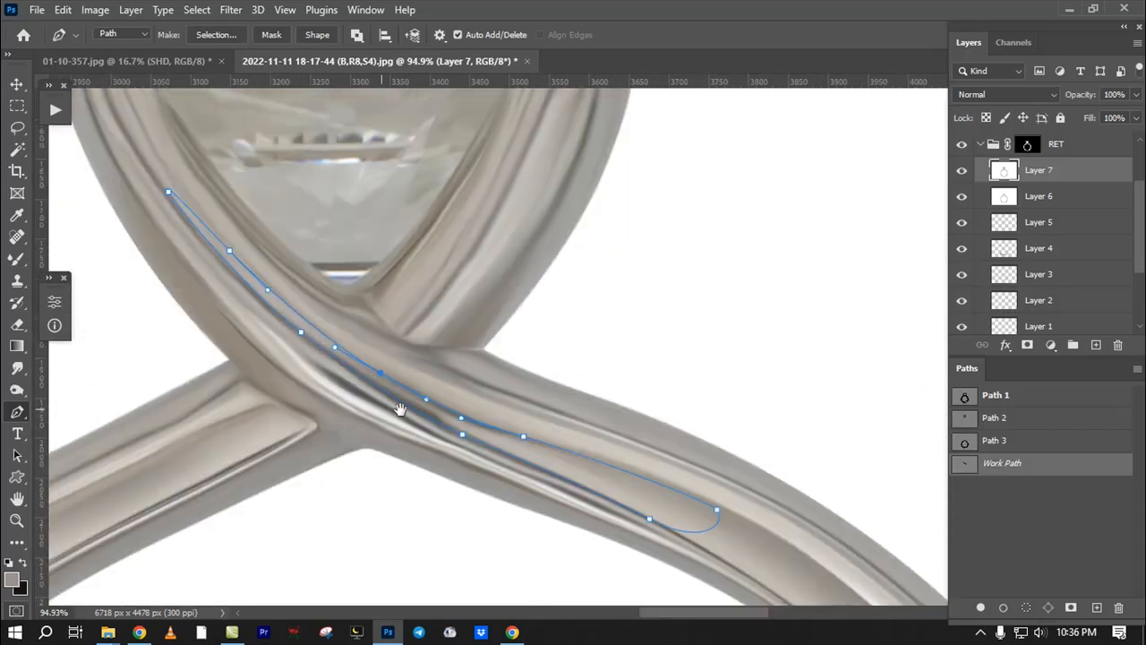
Step: Convert the streak path into a selection feathered by 1 pixel and add a new layer above Layer 7 for brush work
key(ctrl+Return)
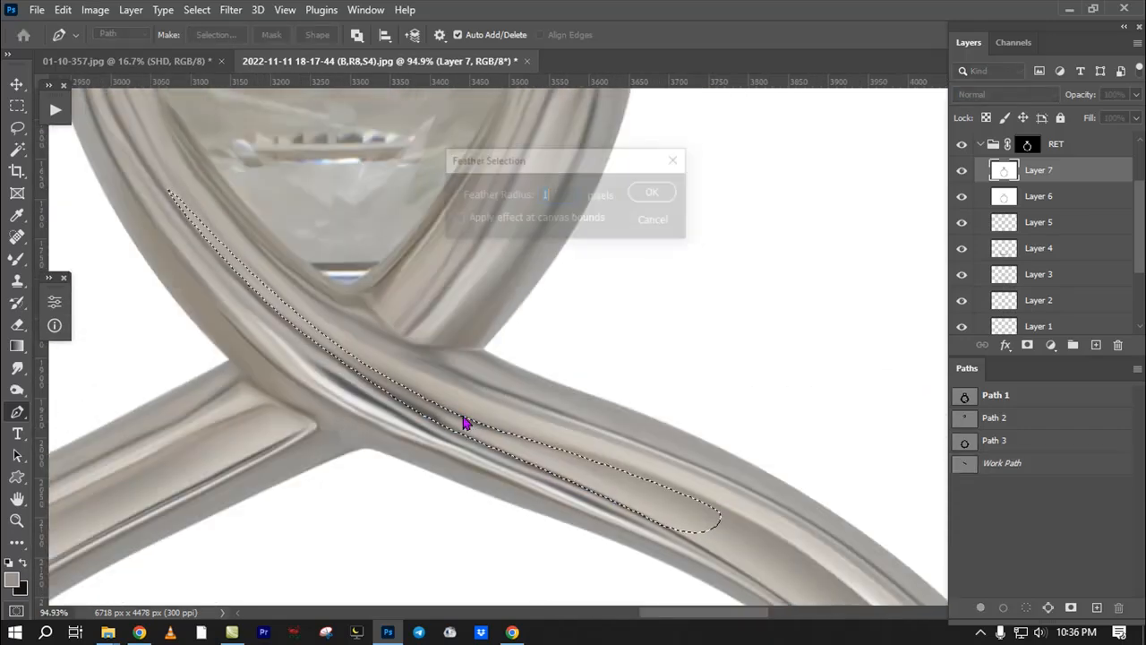
click(1096, 345)
key(b)
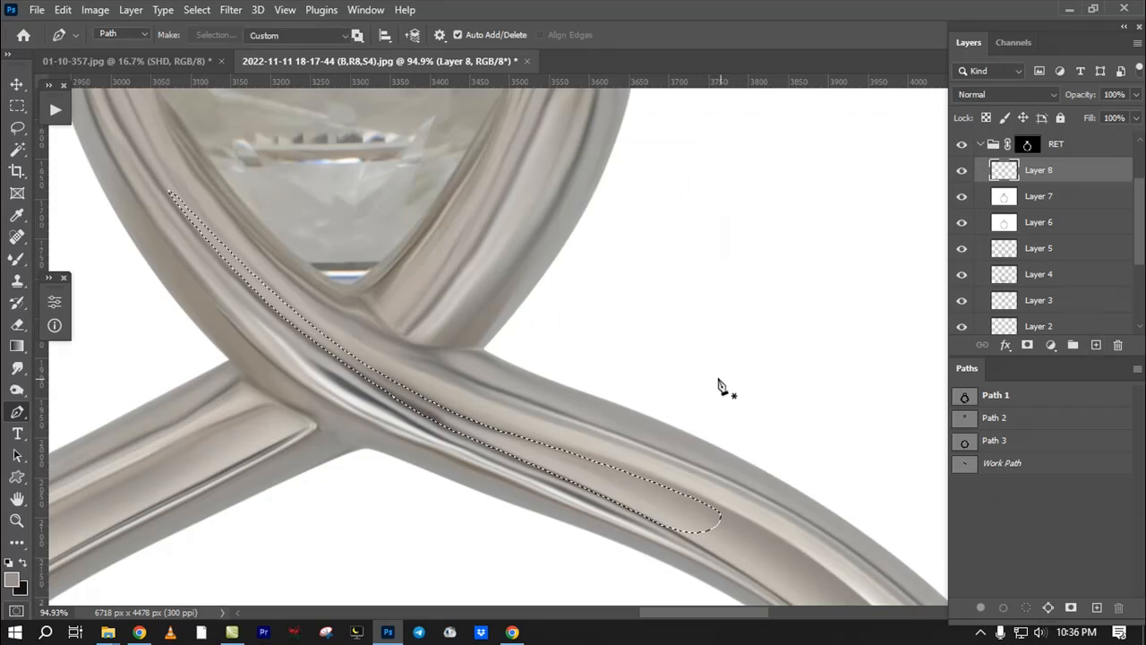
Step: Paint a sampled metal tone into the streak selection on Layer 8 with a 109 px Brush in Lighten mode, 36% opacity and 20% flow
right_click(17, 259)
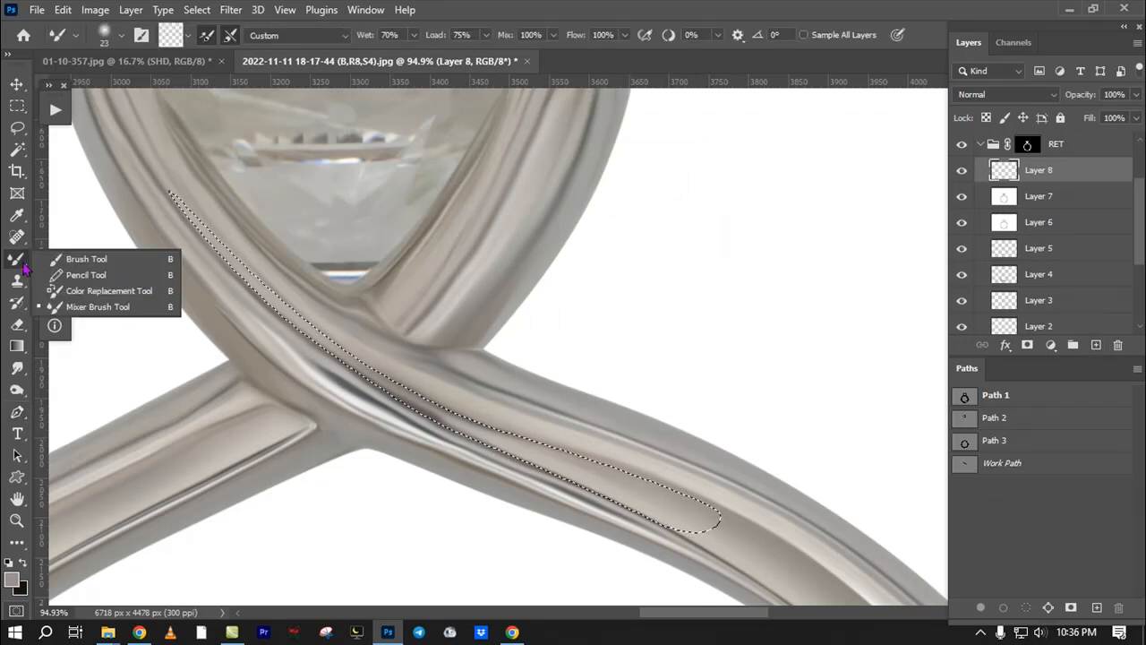
click(89, 260)
drag(404, 349, 440, 405)
mouse_move(602, 488)
mouse_down()
mouse_move(635, 420)
mouse_move(559, 437)
mouse_move(634, 435)
mouse_up()
alt+click(633, 425)
drag(313, 196, 380, 252)
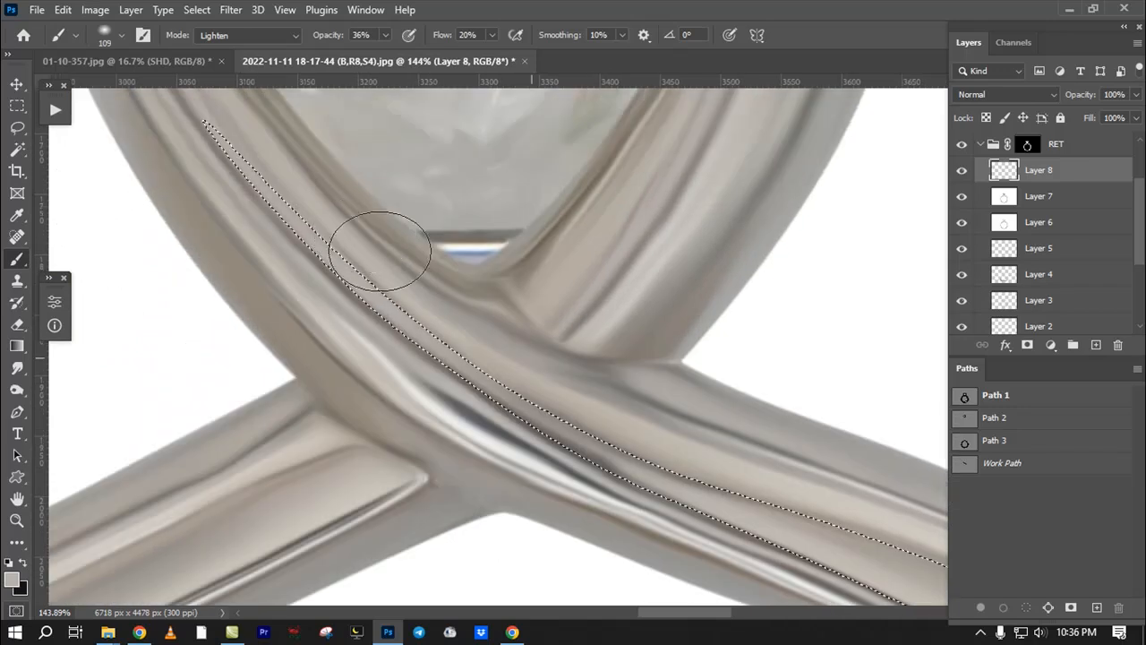
drag(546, 383, 644, 486)
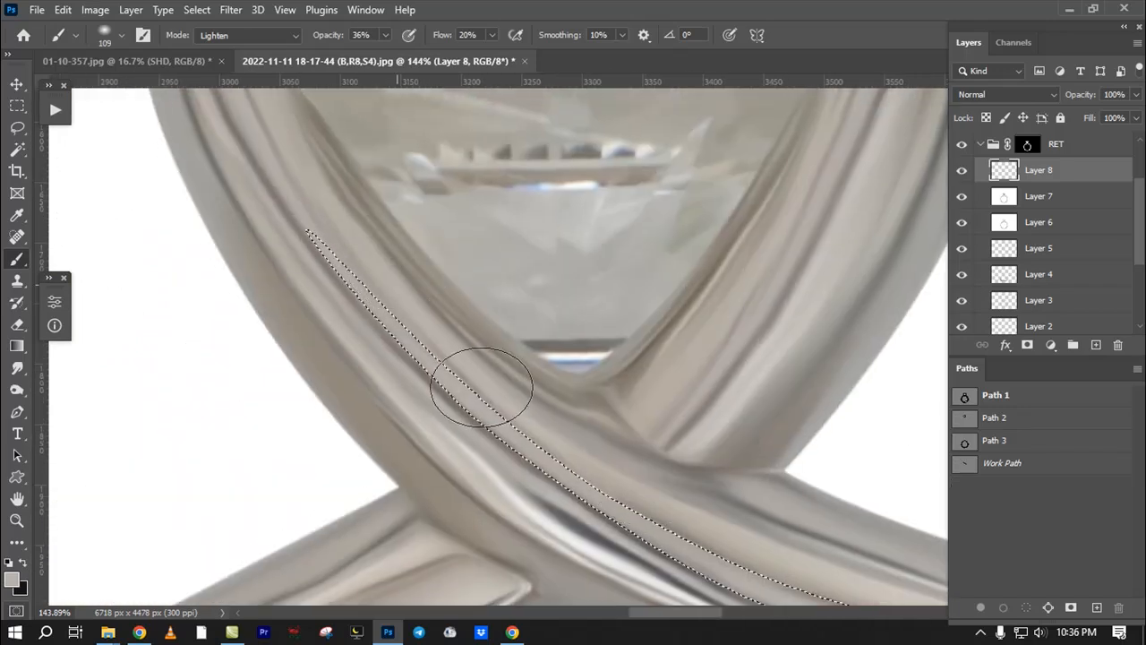
drag(793, 587, 641, 399)
drag(471, 313, 400, 344)
drag(438, 350, 447, 380)
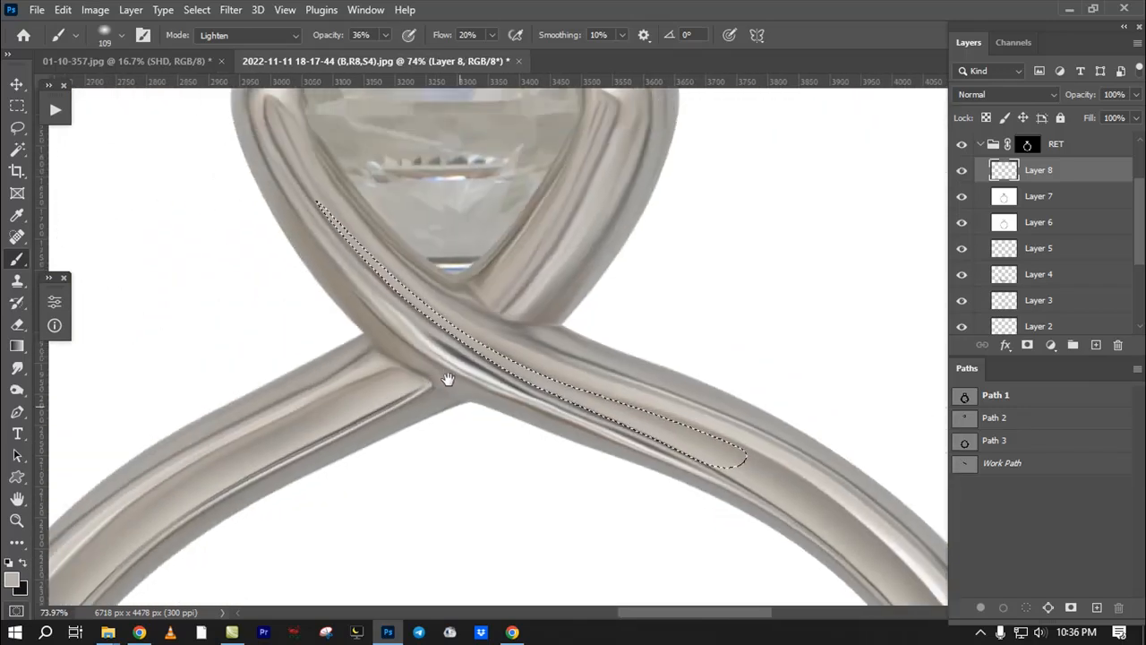
Step: Lighten the selected streak along the crossing strand with white, using a soft brush of 70 to 85 px
click(24, 563)
drag(528, 343, 578, 371)
drag(499, 336, 468, 327)
drag(384, 256, 367, 257)
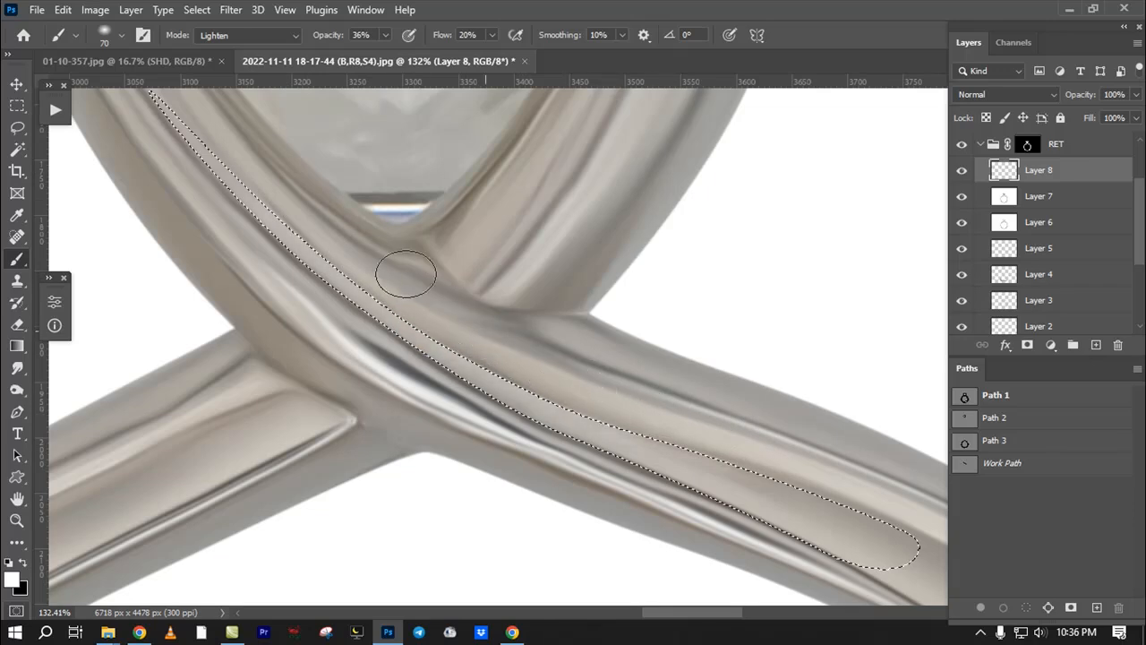
drag(428, 347, 360, 285)
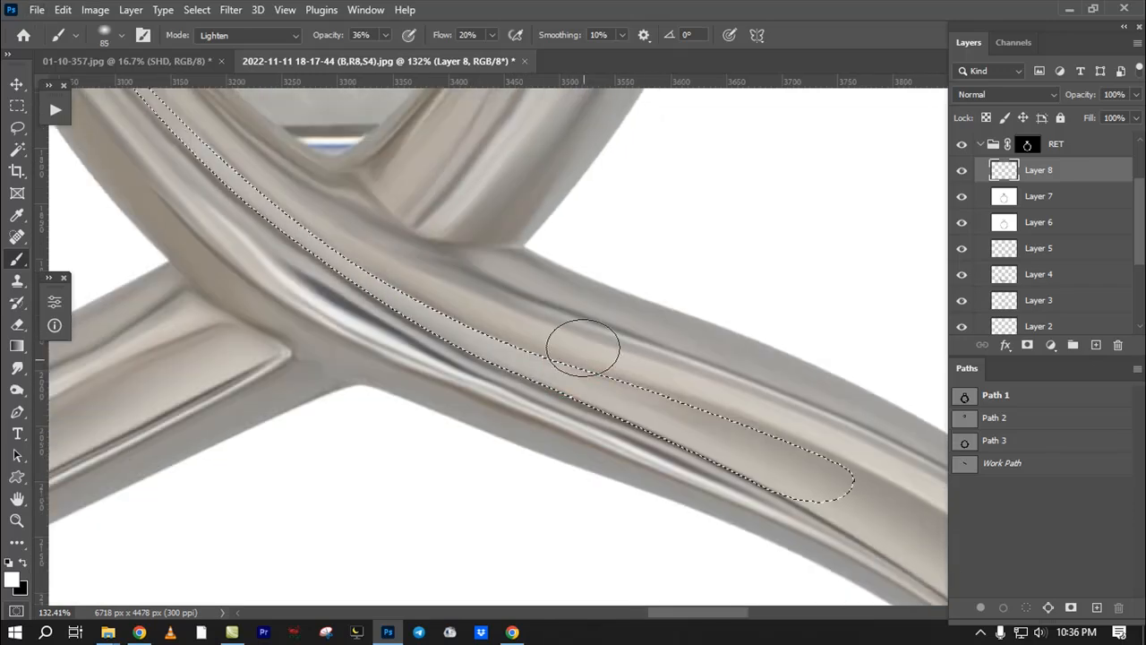
Step: Sample the right band's tone and blend it into the selected streak with a 60 px brush
alt+click(769, 435)
key(bracketleft)
drag(499, 317, 607, 428)
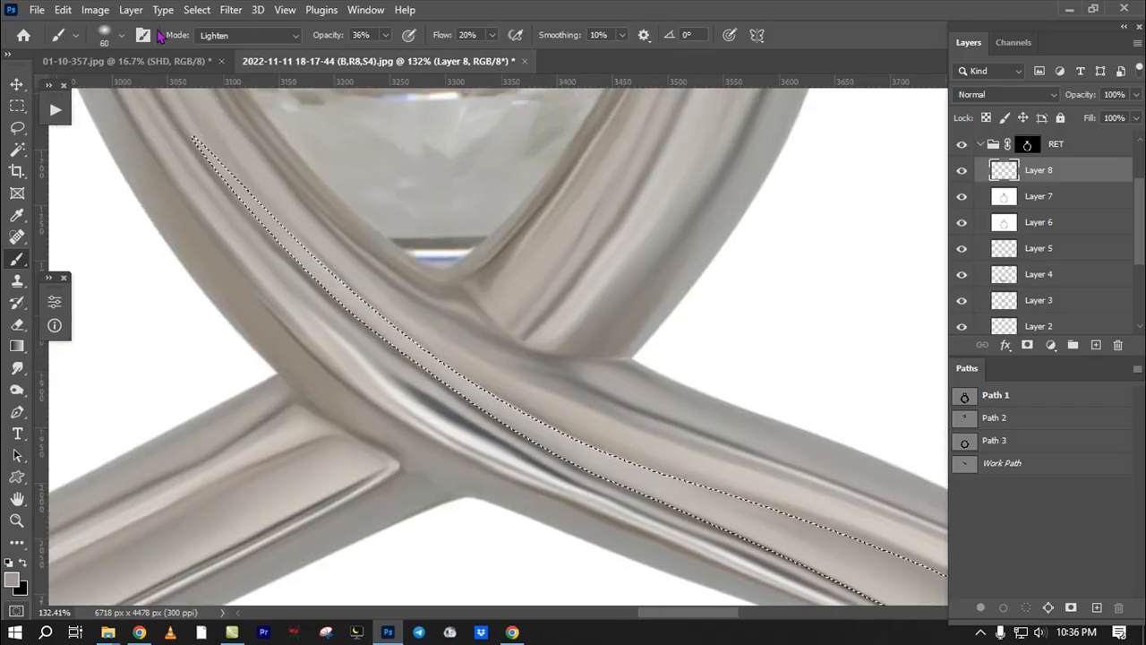
Step: Even out the selected streak with a sampled band tone, using a 55 px Normal-mode brush at 100% opacity and 53% flow, and deselect
click(219, 37)
click(226, 45)
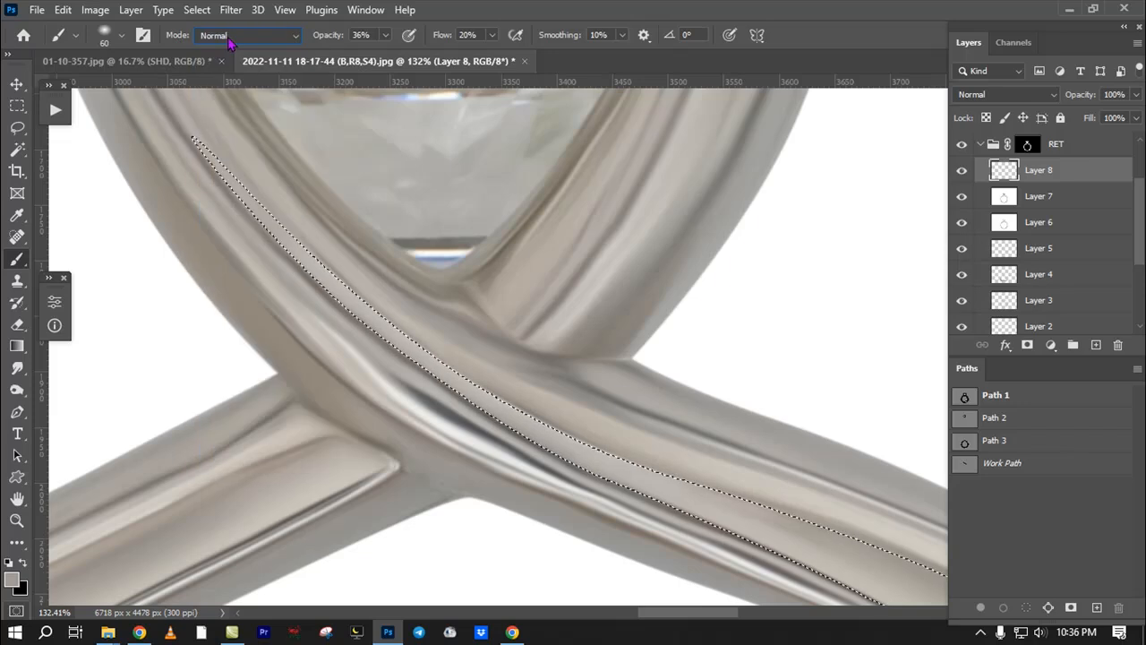
key(0)
key(shift+5)
key(shift+3)
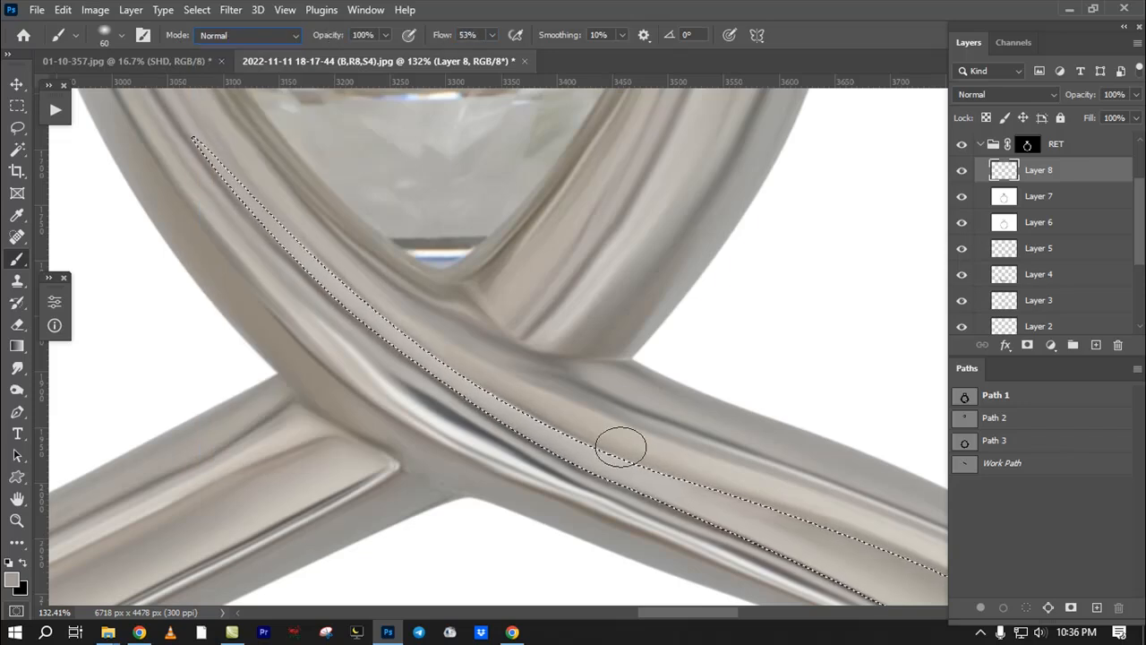
alt+click(781, 516)
key(bracketleft)
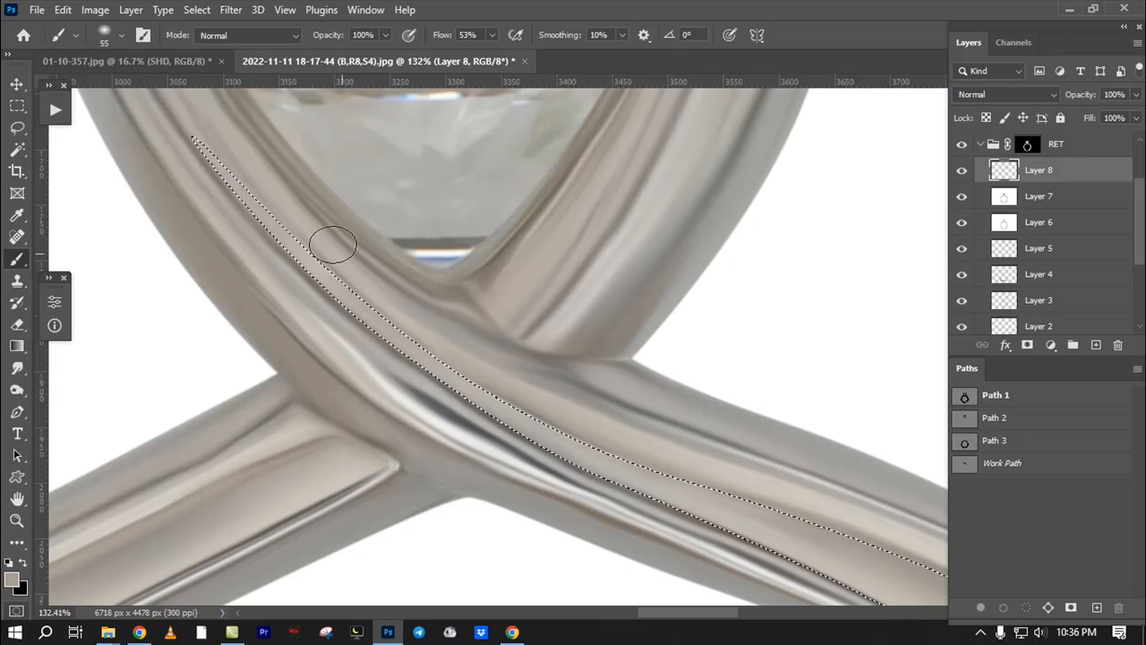
drag(387, 382, 269, 339)
drag(652, 421, 670, 437)
key(ctrl+d)
Step: Soften Layer 8 with a Gaussian Blur of 1 pixel and compare the crossing strand with the layer hidden and shown
drag(547, 418, 508, 414)
drag(325, 330, 414, 391)
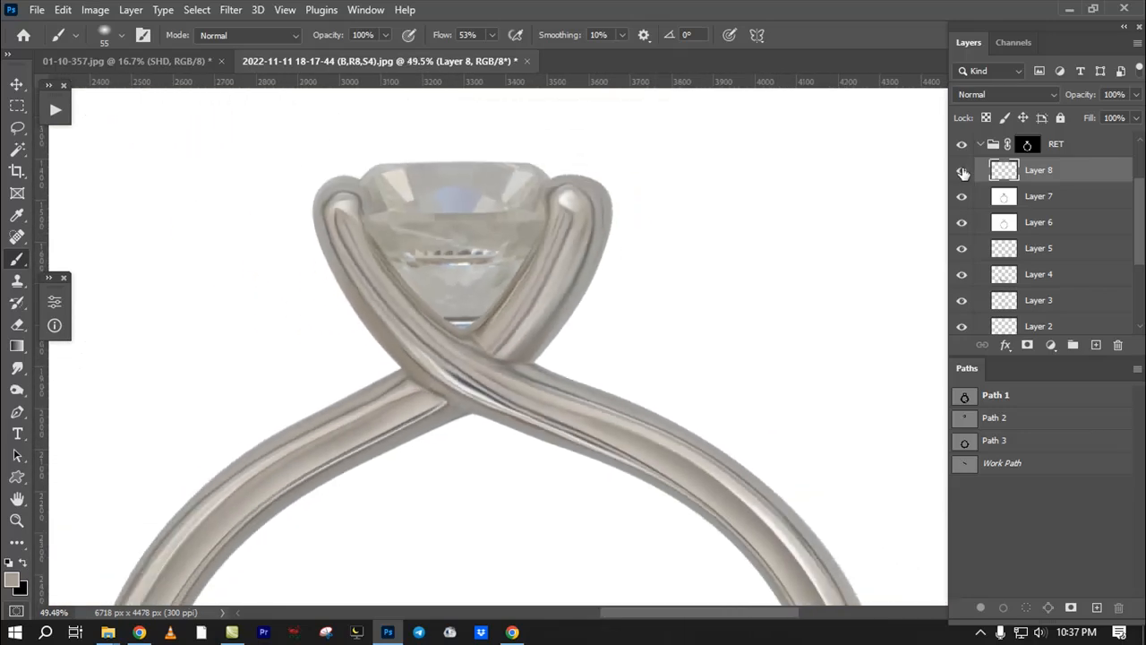
mouse_move(579, 429)
mouse_down()
mouse_move(572, 458)
mouse_move(529, 404)
mouse_move(601, 439)
mouse_move(509, 360)
mouse_up()
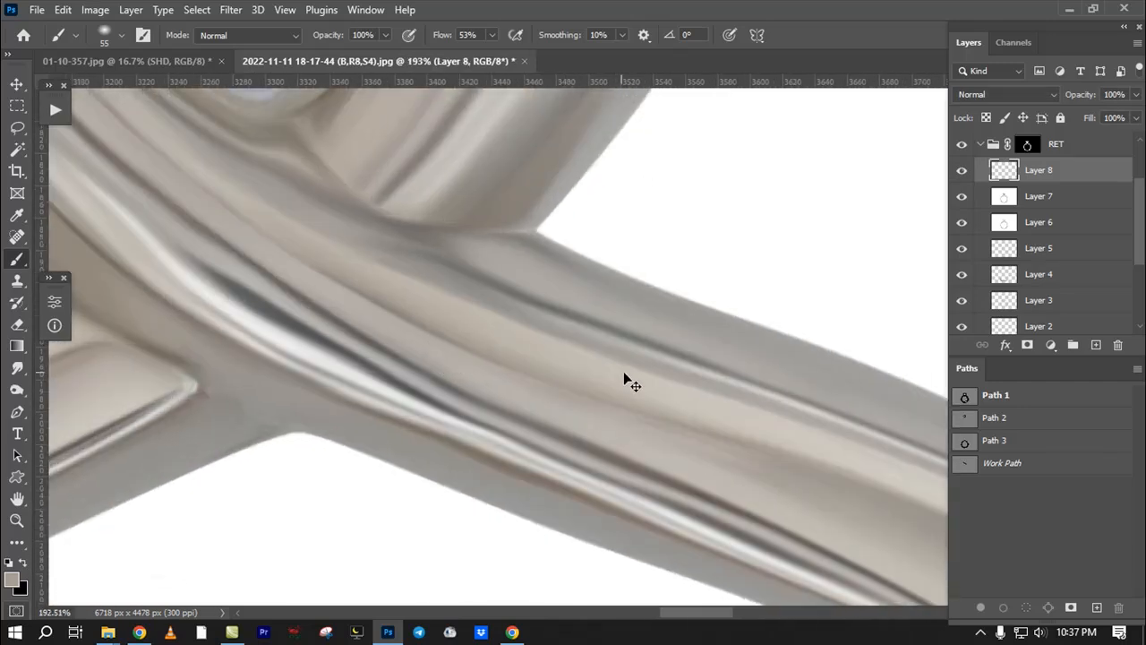
key(ctrl+alt+f)
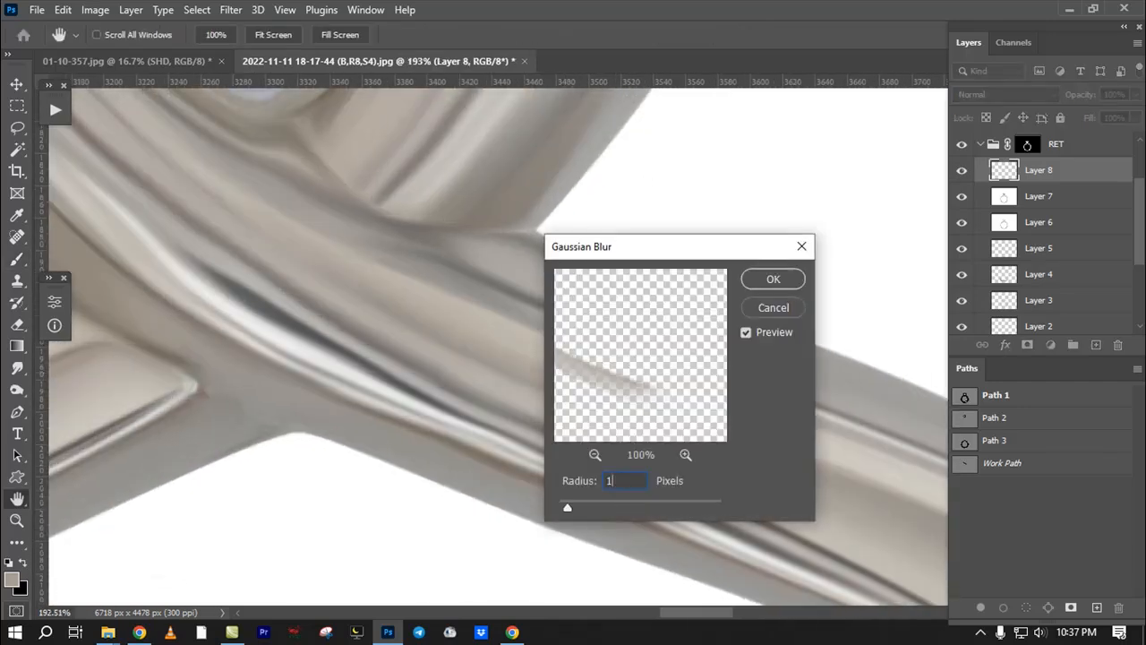
key(Return)
drag(562, 319, 459, 386)
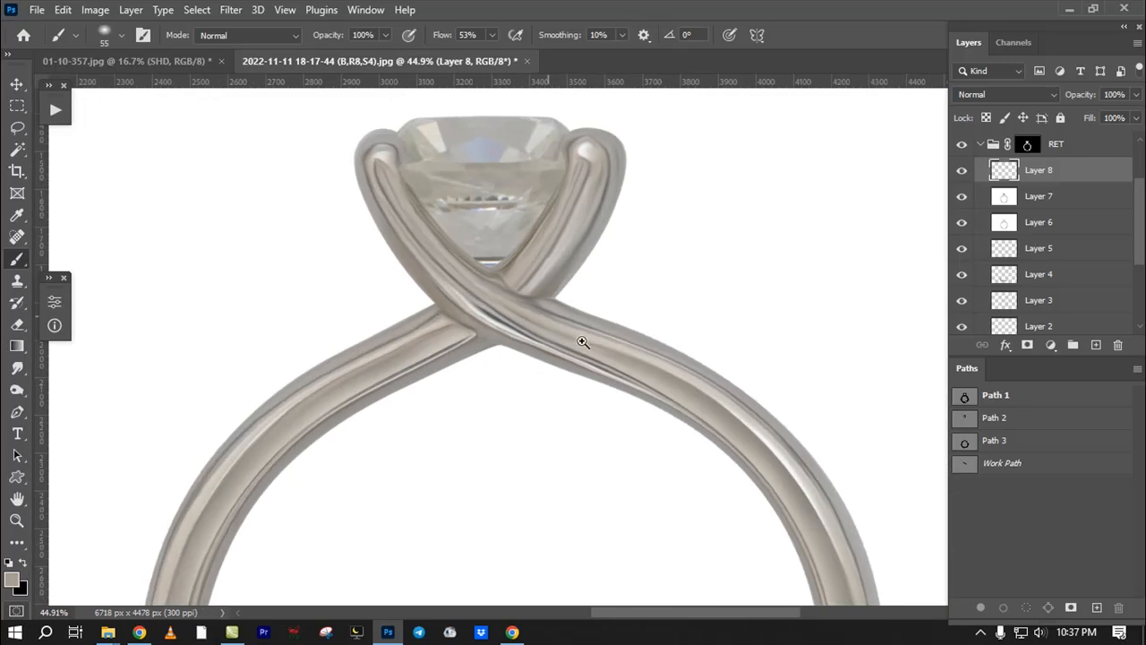
drag(582, 341, 945, 164)
click(964, 170)
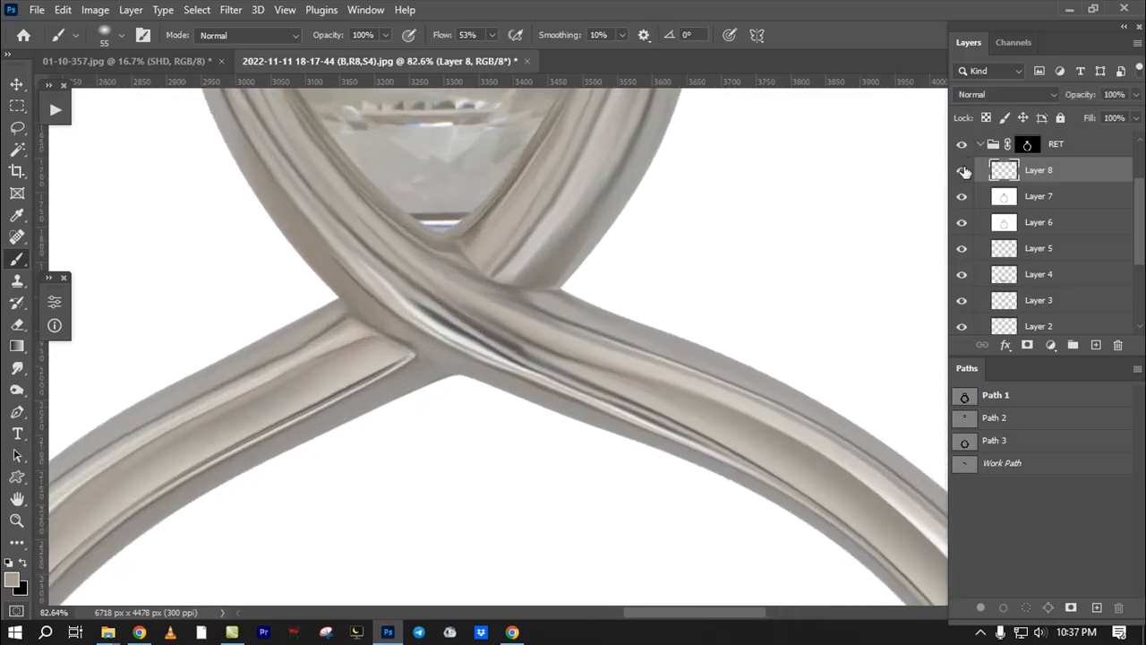
click(963, 170)
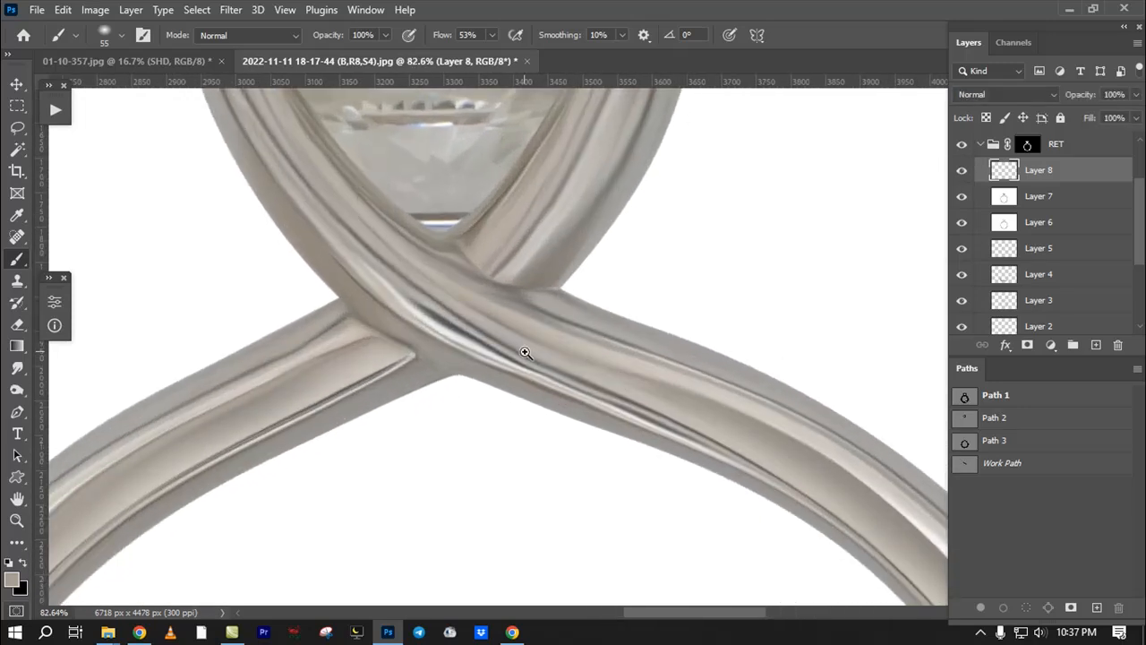
Step: Draw a closed Pen path around the narrow dark line above the crossing strand's bright highlight, from the upper strand to the right band
drag(525, 352, 540, 383)
key(p)
drag(374, 254, 410, 303)
drag(335, 259, 337, 262)
drag(452, 351, 421, 314)
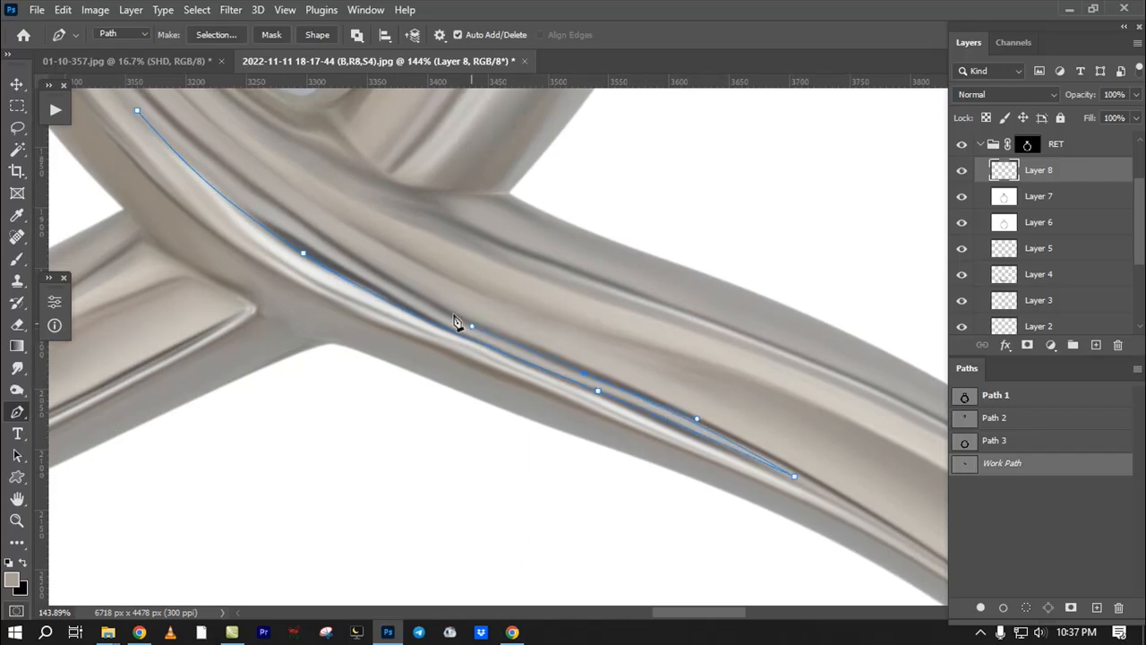
drag(353, 233, 455, 333)
drag(263, 216, 255, 212)
click(218, 176)
Step: Convert the dark line's path into a selection and feather its edge
key(ctrl+Return)
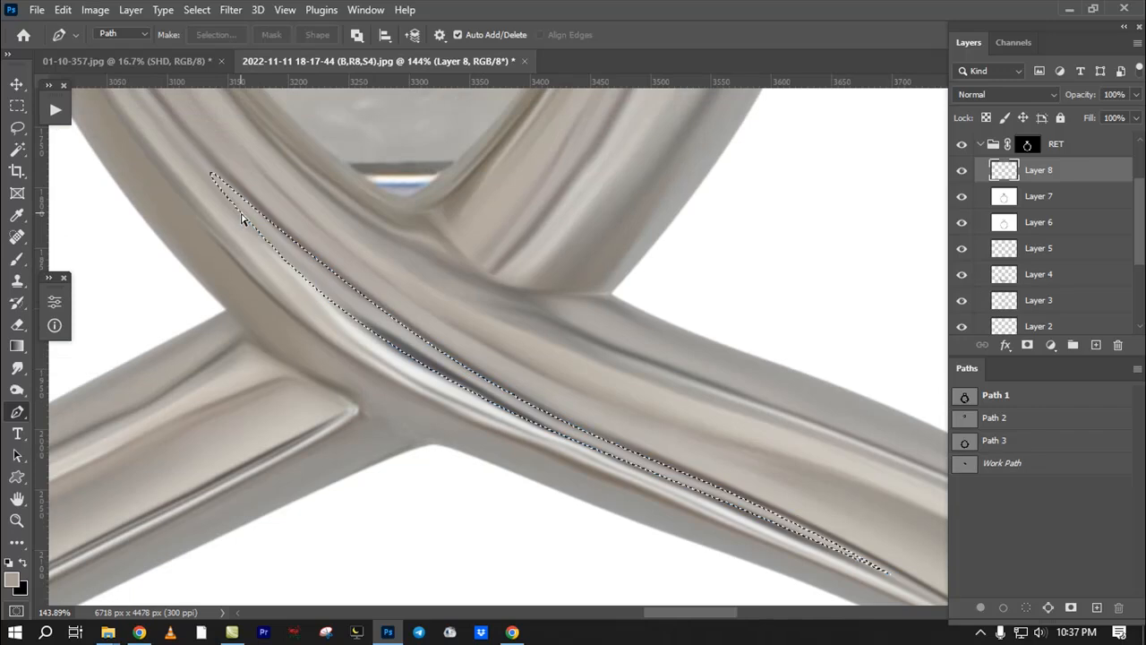
key(shift+F6)
key(Return)
Step: Cover the selected dark line with sampled metal tones, using a 104 px brush and a second tone with a 70 px brush
key(b)
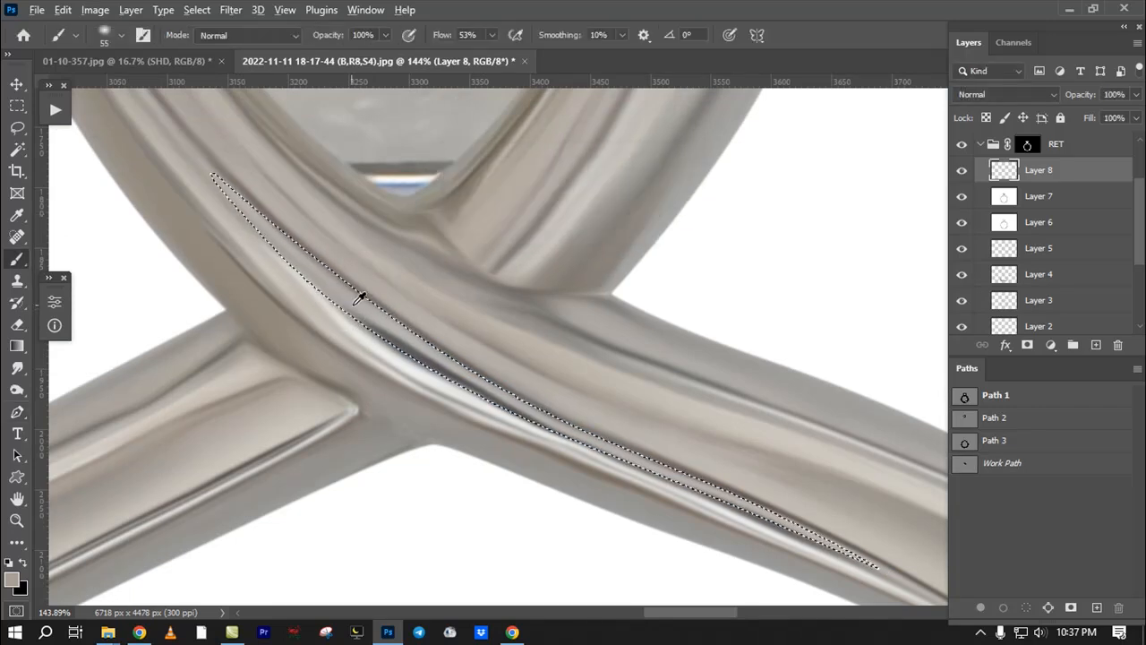
drag(398, 280, 367, 244)
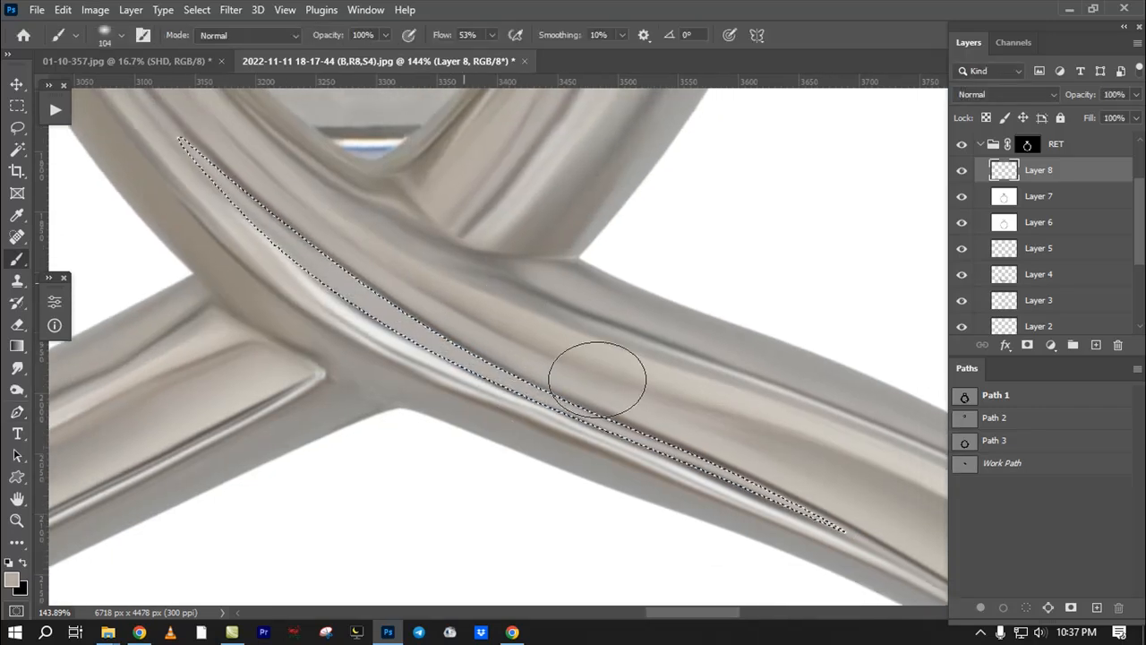
alt+click(448, 326)
key(bracketleft)
key(bracketleft)
key(bracketleft)
key(bracketleft)
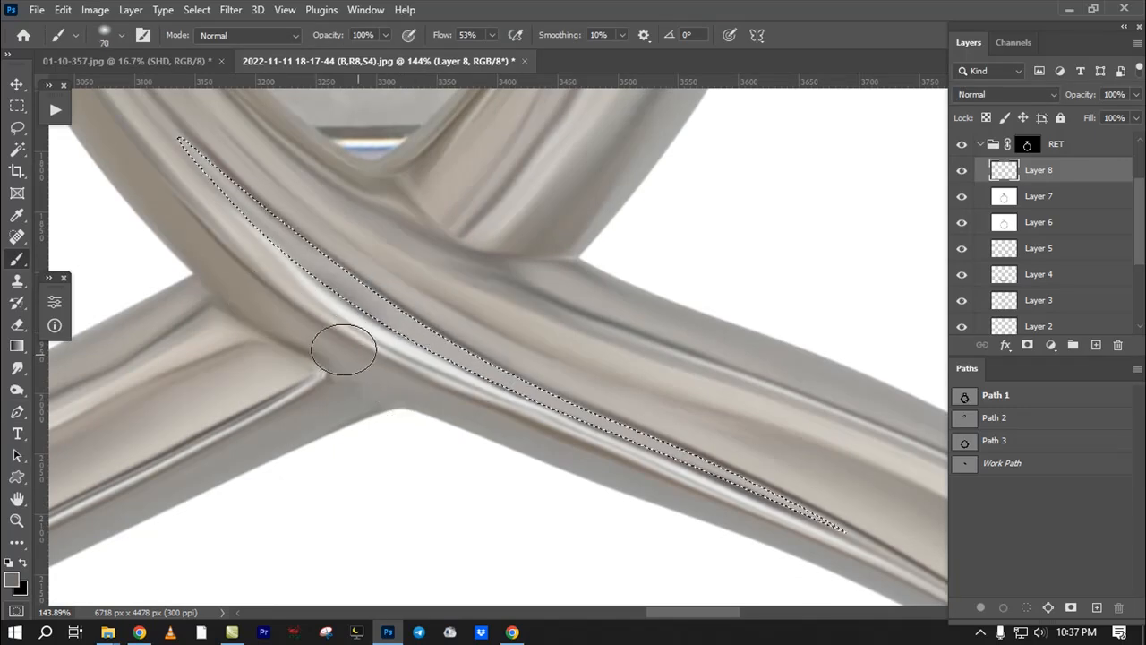
Step: Refine the tone inside the narrow selection with a 45 px brush and deselect
ctrl+click(320, 333)
key(bracketleft)
key(bracketleft)
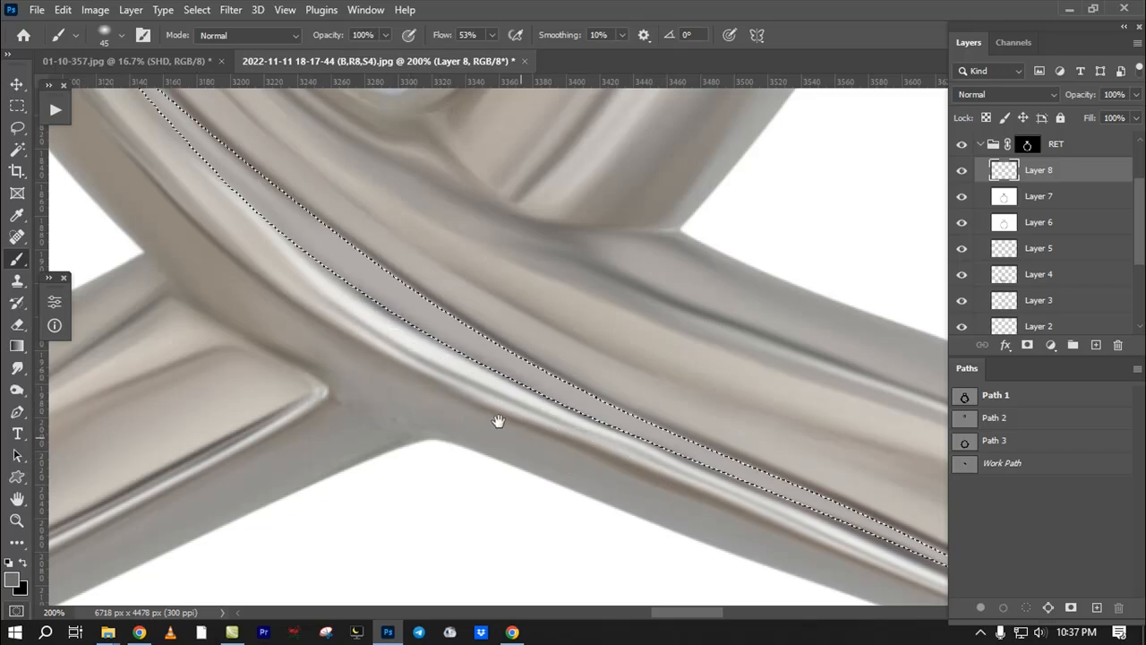
drag(498, 421, 434, 372)
drag(602, 430, 633, 533)
drag(446, 311, 385, 398)
key(ctrl+d)
Step: Inspect the whole ring, from the crossing and prongs around the lower band, for remaining flaws
drag(447, 362, 383, 394)
drag(417, 448, 331, 222)
drag(593, 330, 560, 358)
drag(606, 439, 656, 240)
drag(648, 361, 474, 387)
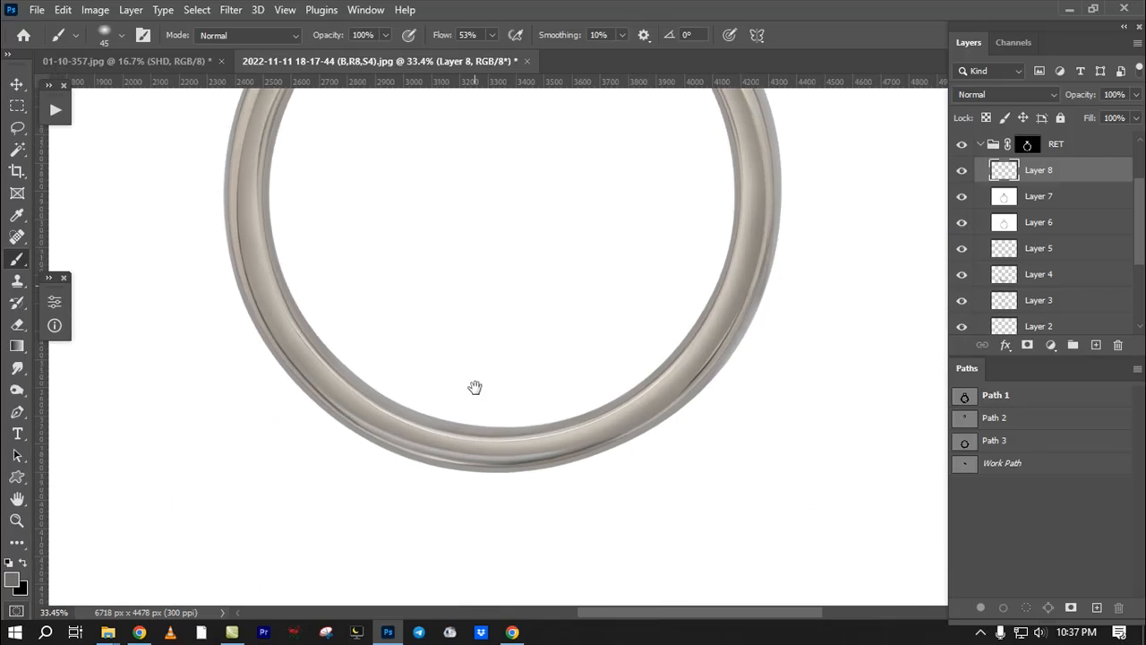
drag(483, 234, 461, 479)
drag(478, 207, 498, 369)
drag(448, 258, 499, 356)
drag(474, 313, 458, 269)
drag(475, 425, 429, 348)
drag(757, 214, 742, 214)
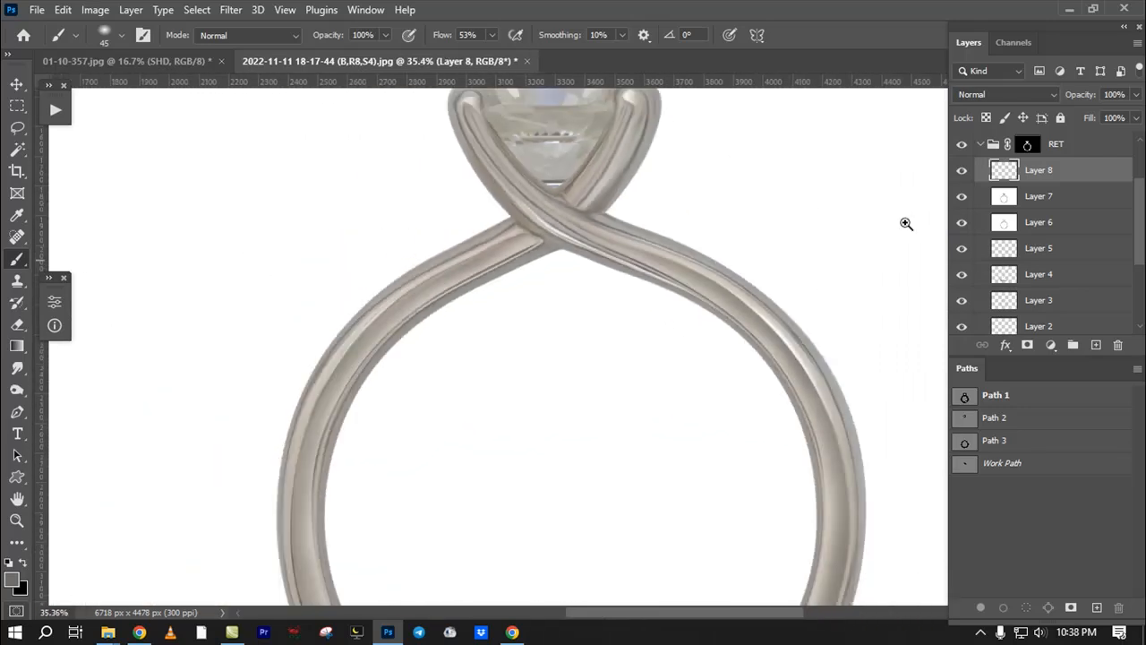
Step: Collapse the RET group and compare the retouched prongs and crossing with the original Background photo
click(988, 145)
click(980, 144)
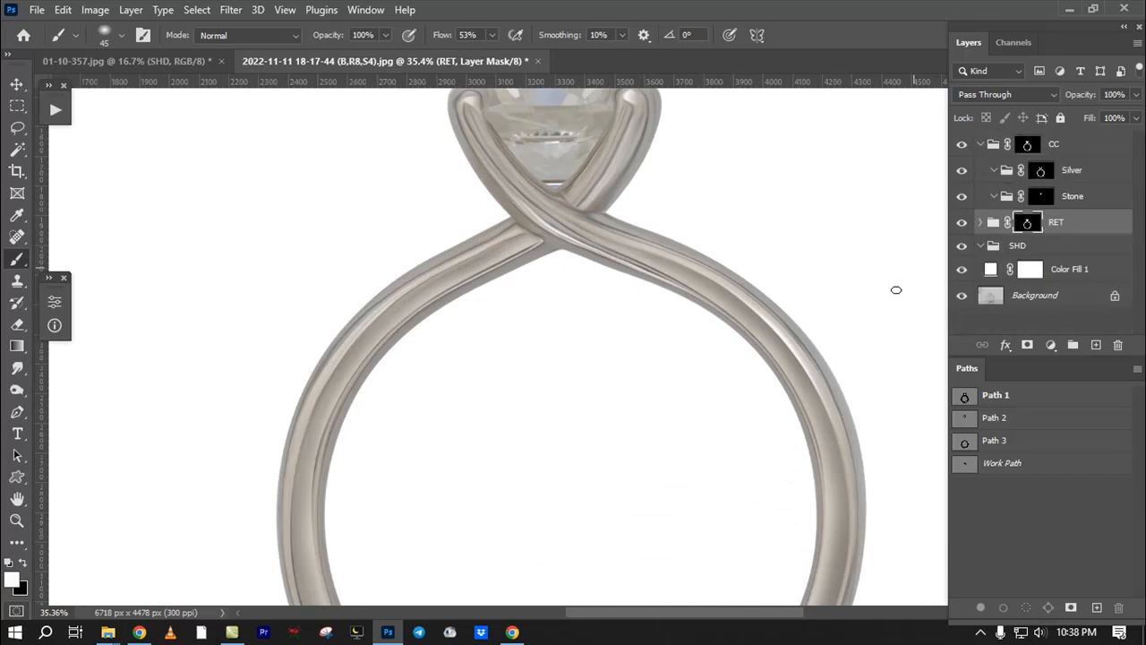
click(968, 301)
click(968, 301)
click(967, 301)
click(967, 301)
click(967, 301)
click(967, 301)
drag(627, 215, 619, 315)
drag(610, 250, 686, 325)
alt+click(964, 296)
alt+click(964, 296)
alt+click(964, 297)
alt+click(964, 296)
alt+click(964, 297)
alt+click(963, 297)
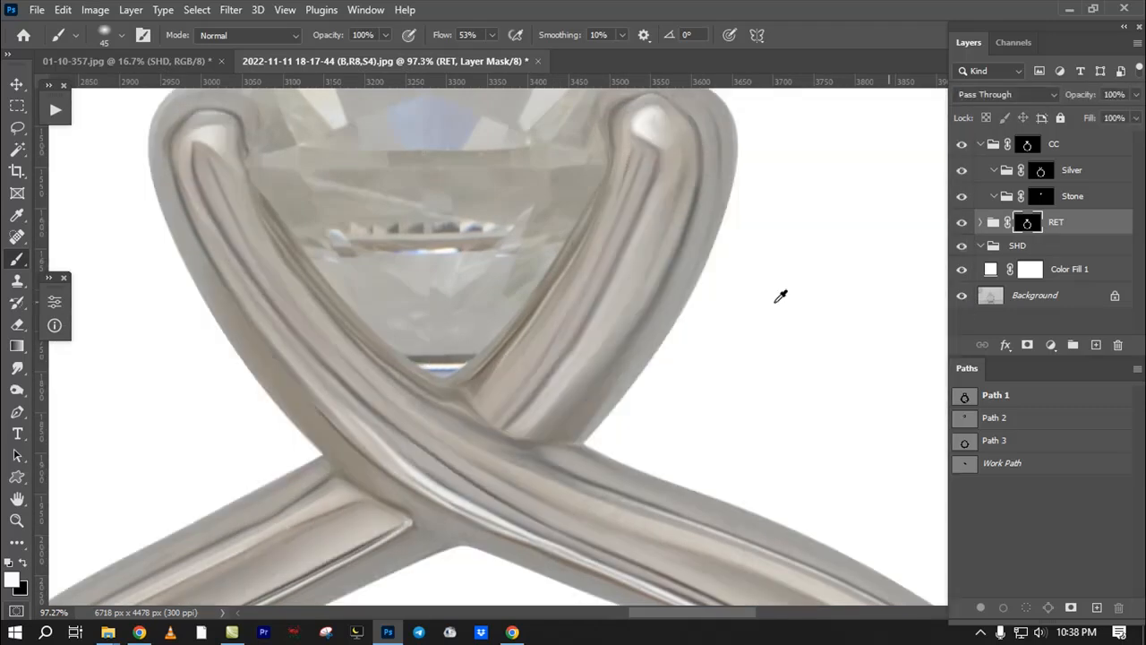
Step: Compare the lower band with the original Background photo and examine the band back up to the crossing
drag(421, 260, 391, 265)
drag(518, 546, 577, 240)
drag(545, 407, 609, 424)
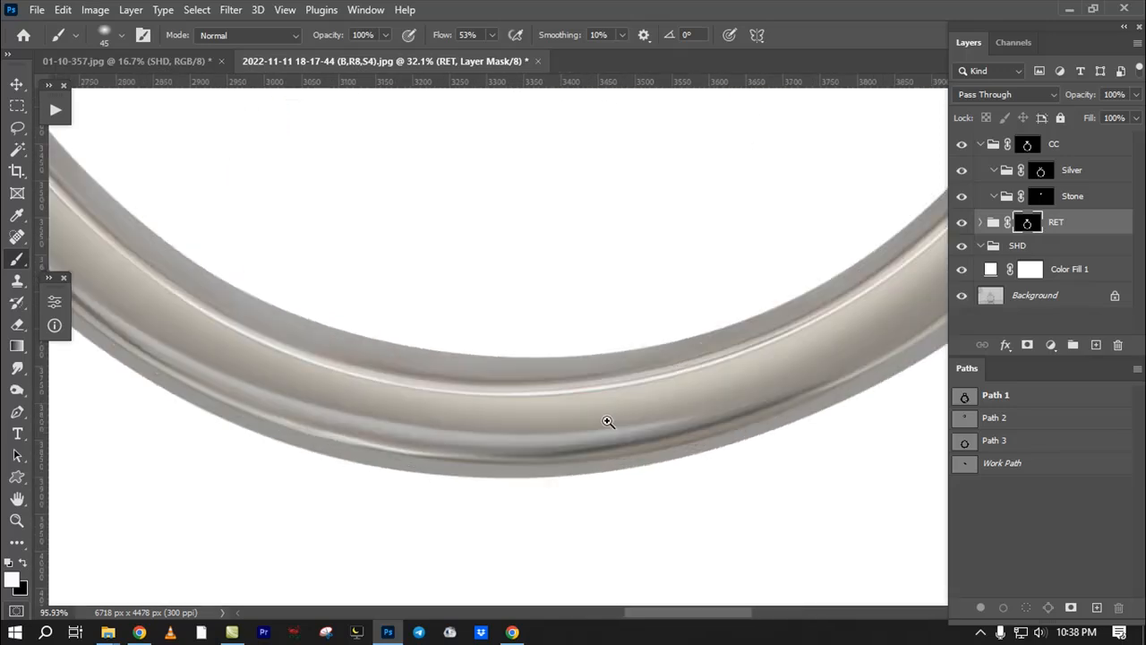
alt+click(963, 296)
alt+click(962, 297)
mouse_move(627, 335)
mouse_down()
mouse_move(606, 425)
mouse_move(500, 471)
mouse_up()
drag(563, 396, 556, 458)
drag(635, 451, 765, 440)
drag(819, 282, 639, 495)
drag(734, 274, 696, 409)
drag(664, 272, 627, 415)
drag(589, 269, 566, 333)
drag(494, 251, 567, 328)
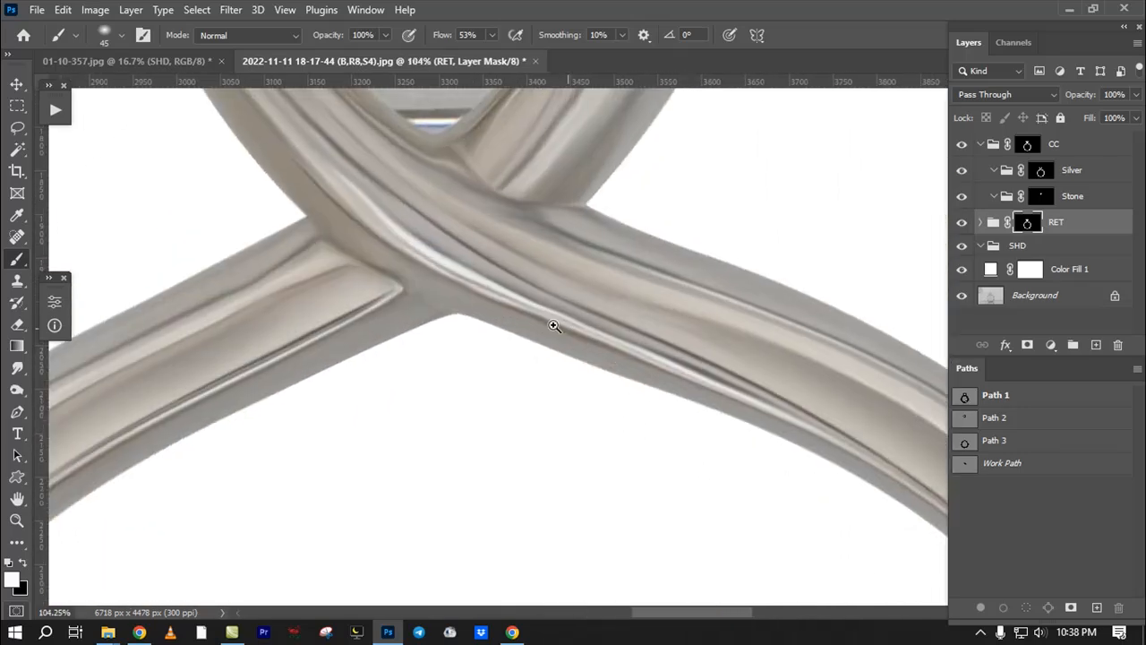
Step: Smooth the junction beside the left band's inner tip on Layer 8 with a 19 px Smudge tool at 51% strength
drag(471, 298, 539, 338)
drag(401, 324, 973, 278)
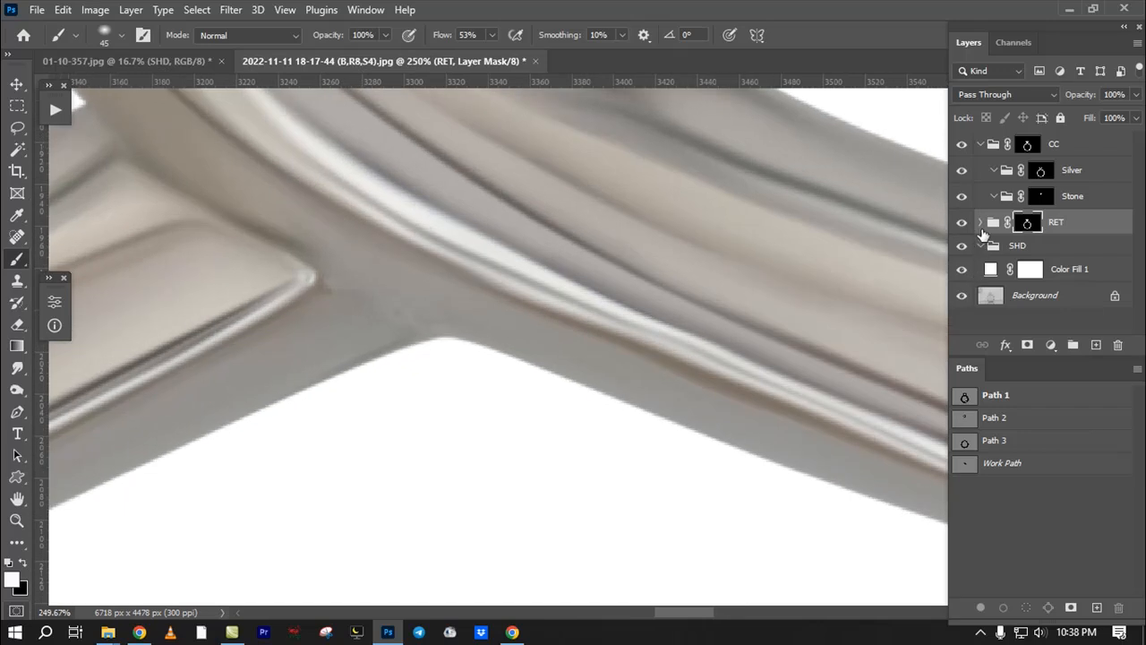
click(982, 226)
click(1044, 251)
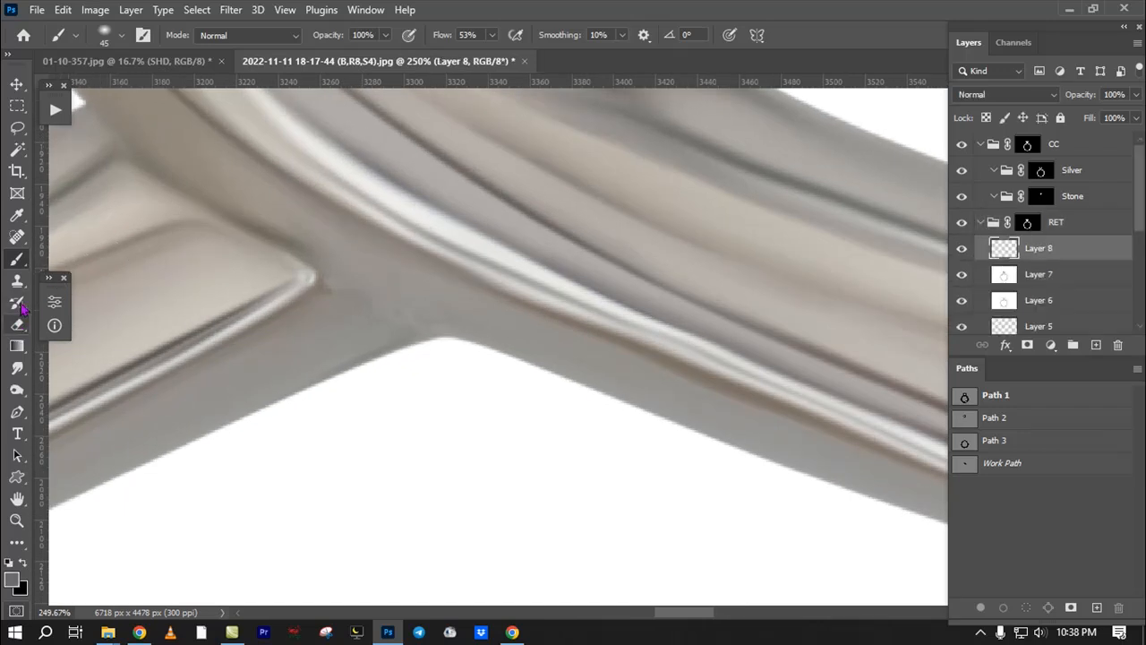
click(18, 260)
click(19, 371)
drag(379, 339, 307, 323)
drag(394, 316, 439, 321)
mouse_move(356, 284)
mouse_down()
mouse_move(532, 363)
mouse_move(483, 367)
mouse_move(540, 350)
mouse_move(337, 420)
mouse_up()
drag(467, 344, 469, 391)
drag(469, 392, 372, 426)
drag(450, 483, 401, 313)
drag(455, 334, 460, 194)
Step: Start a new Pen tool path from the right prong's tip along its highlight down to the crossing
drag(694, 208, 654, 372)
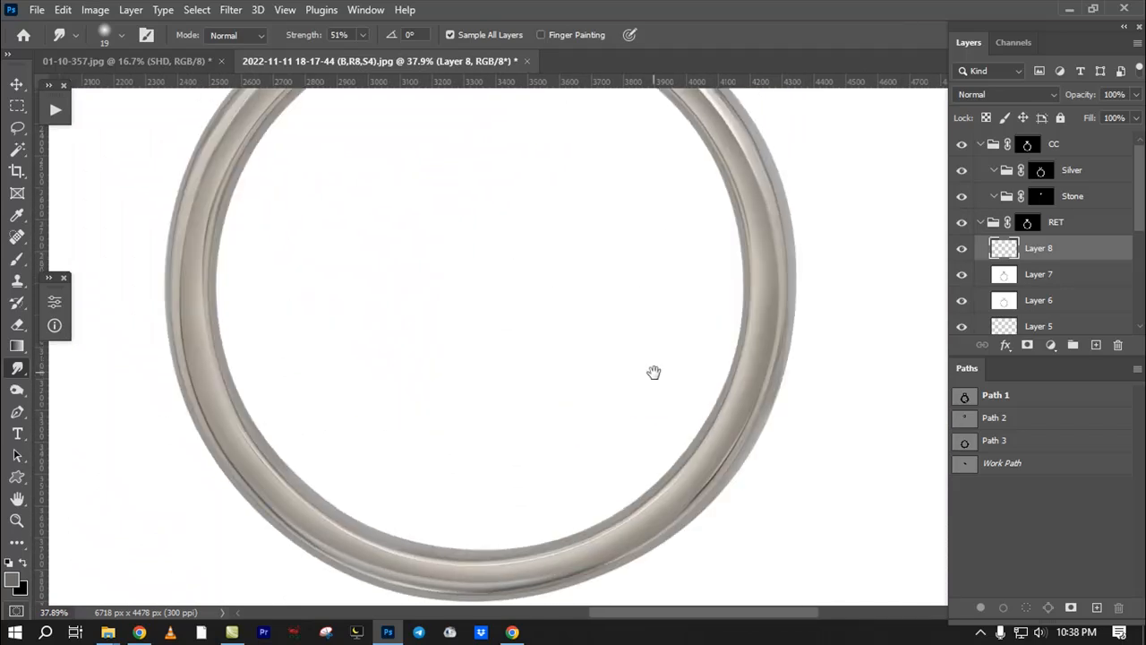
drag(638, 235, 653, 489)
drag(586, 302, 622, 378)
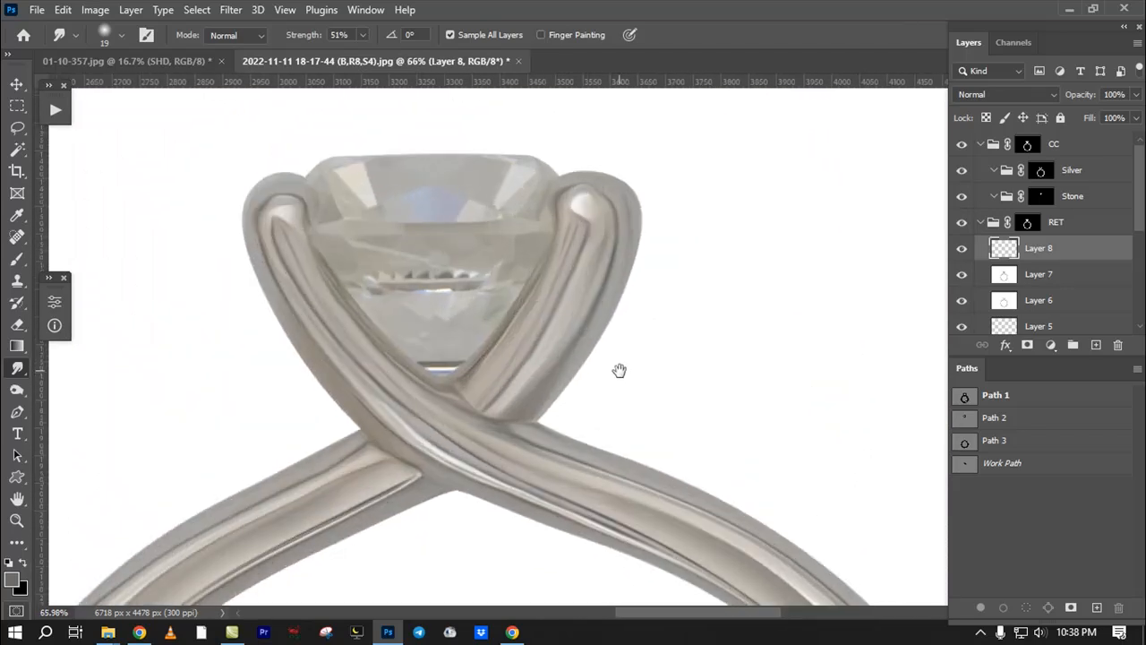
mouse_move(598, 292)
mouse_down()
mouse_move(622, 340)
mouse_move(646, 338)
mouse_up()
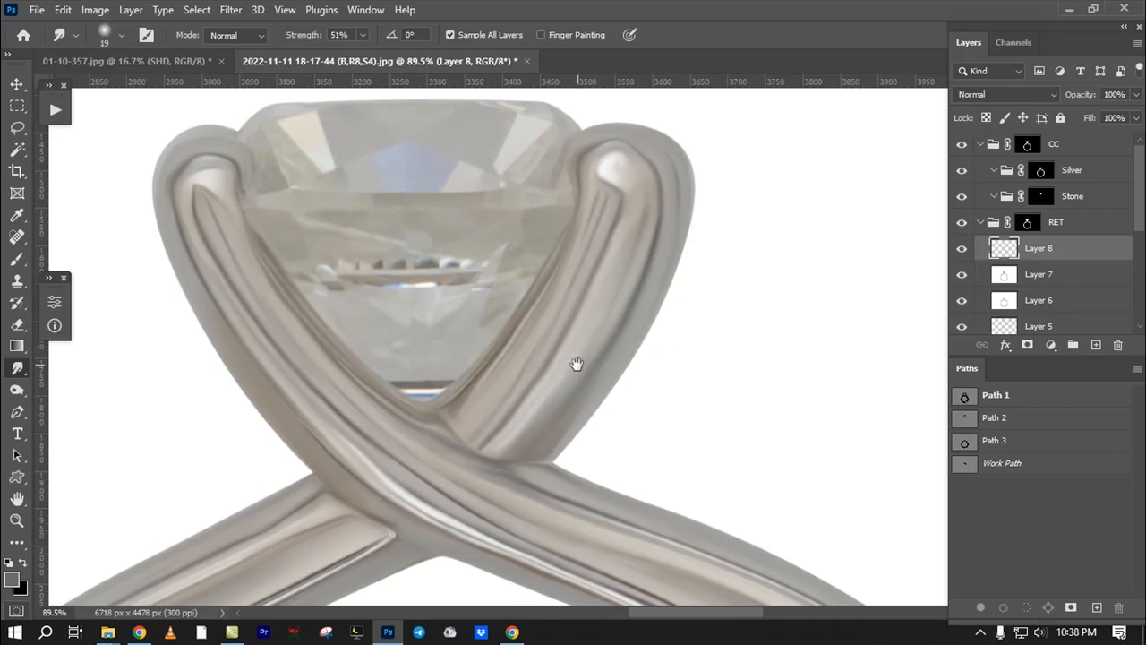
drag(576, 362, 575, 360)
drag(589, 258, 895, 371)
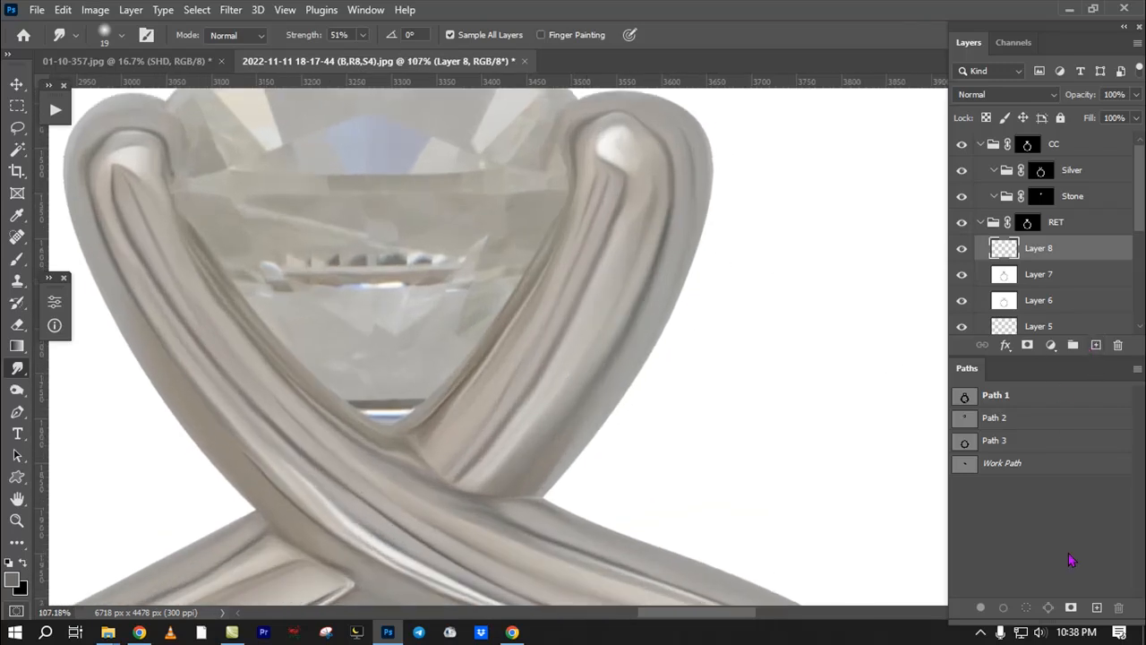
click(1096, 608)
key(p)
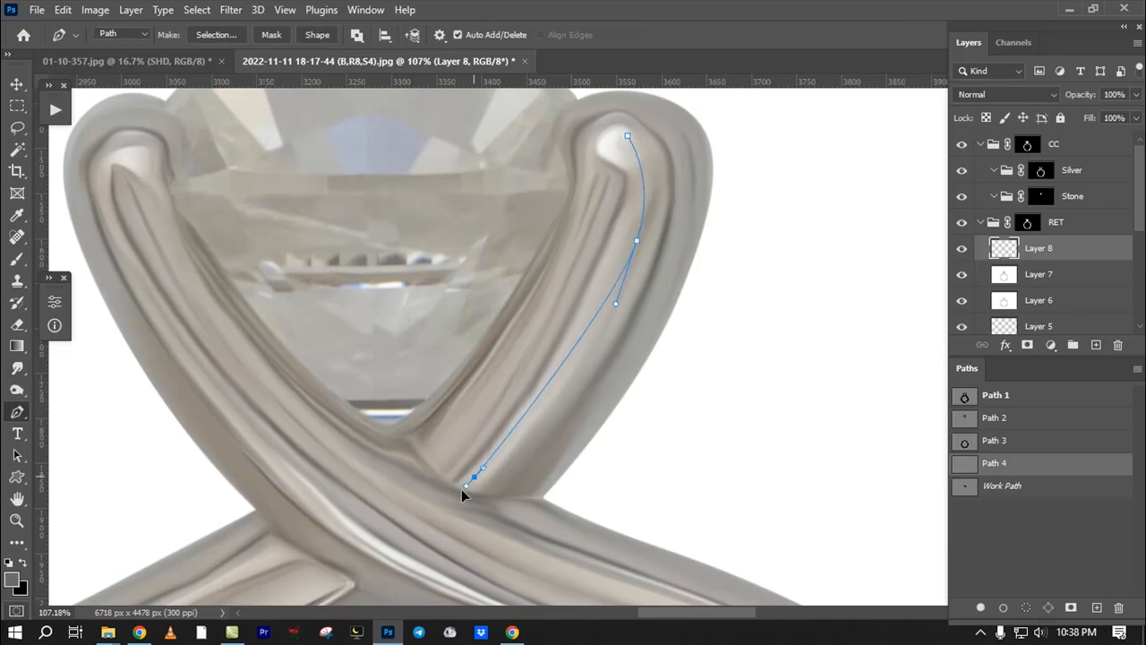
click(992, 541)
click(995, 464)
Step: Continue the path through the crossing up to the left prong's tip, close it across the stone, and load it as a selection
scroll(642, 377, down, 2)
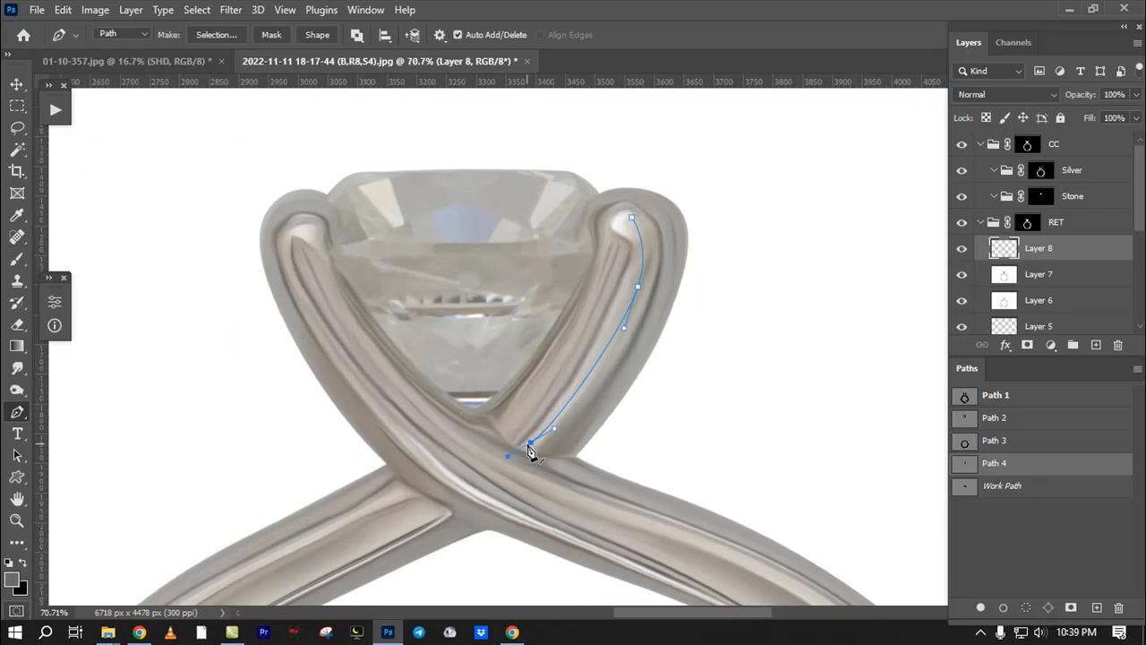
drag(306, 266, 298, 240)
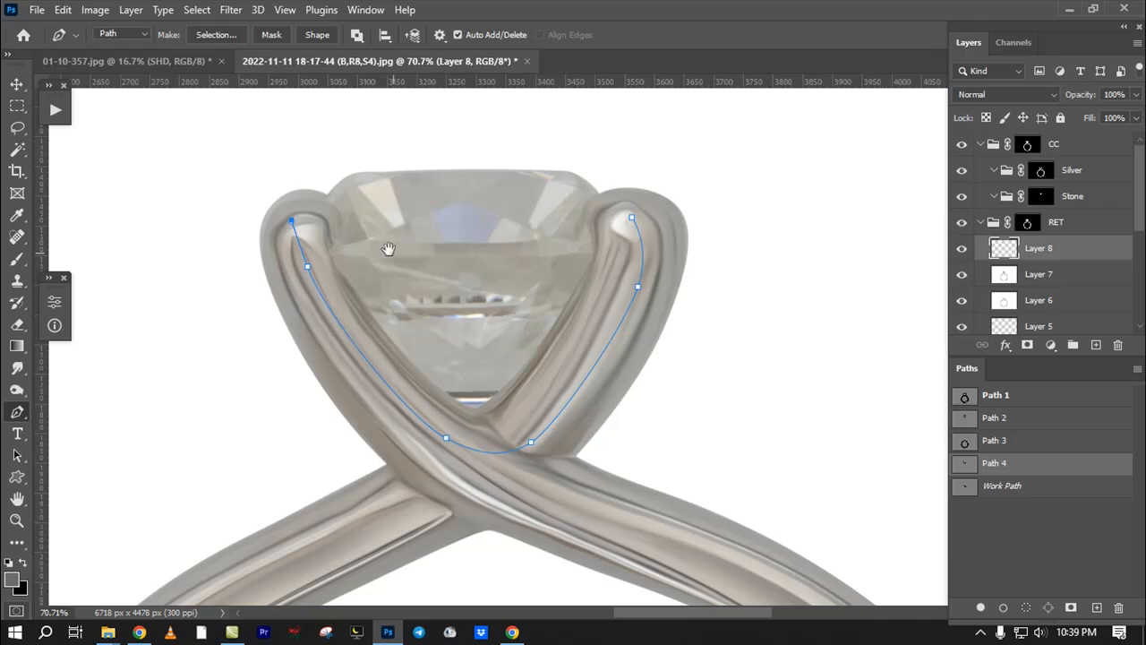
drag(388, 248, 359, 200)
click(603, 170)
key(ctrl+Return)
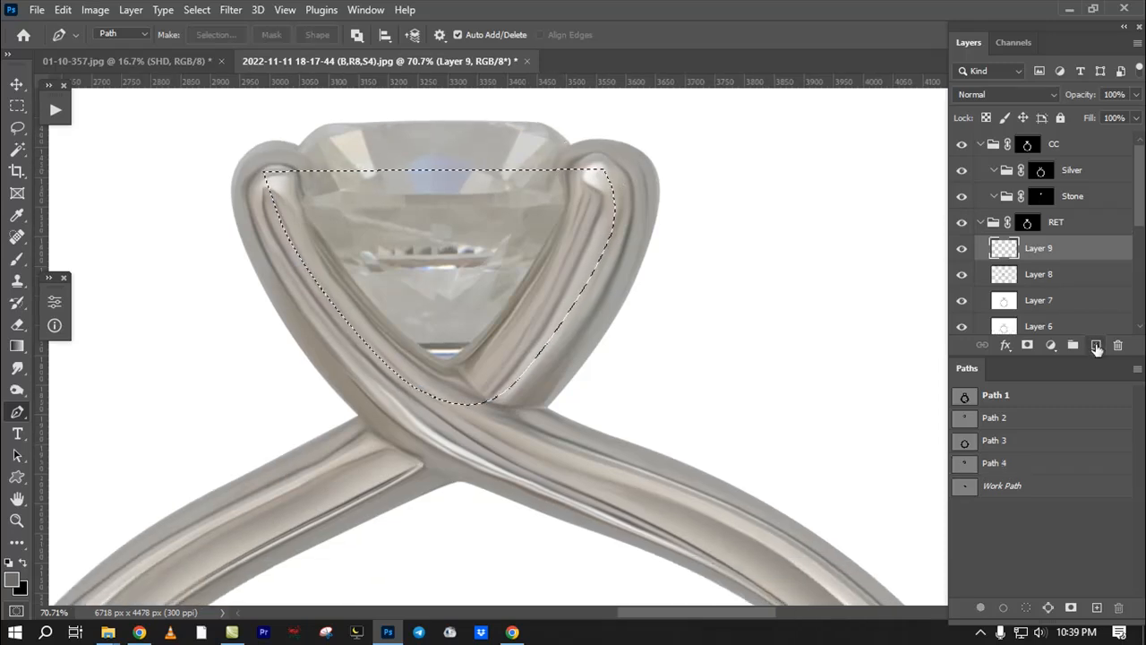
Step: Stroke the selection on Layer 9 with a centred 5 px white line and deselect
key(m)
right_click(473, 247)
click(540, 462)
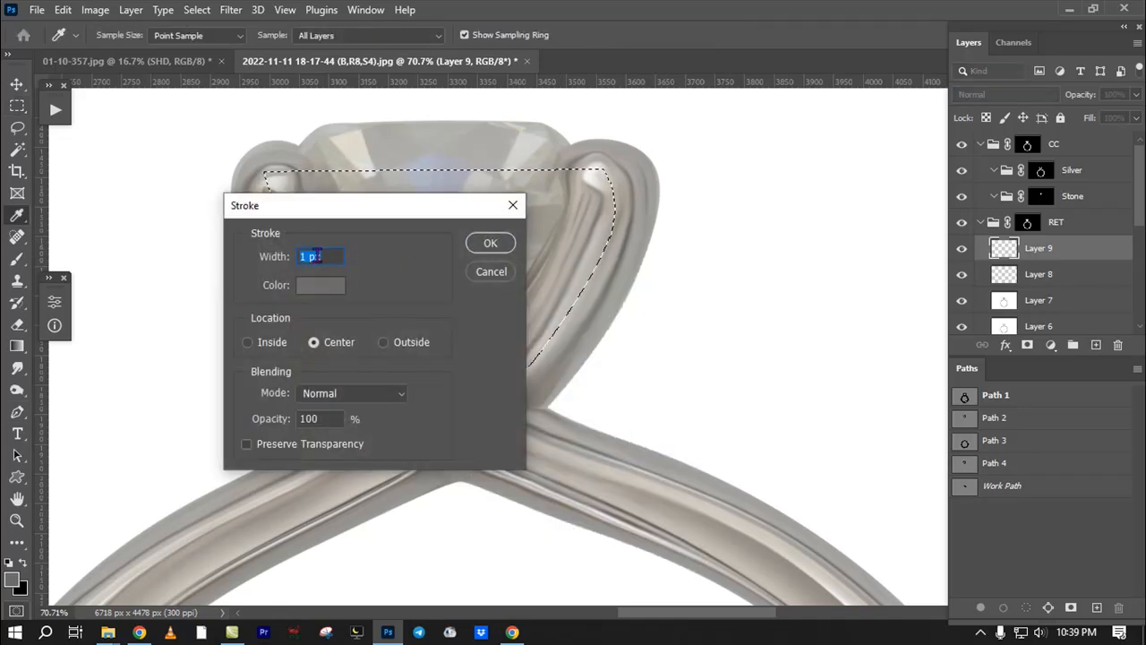
text(5)
click(320, 285)
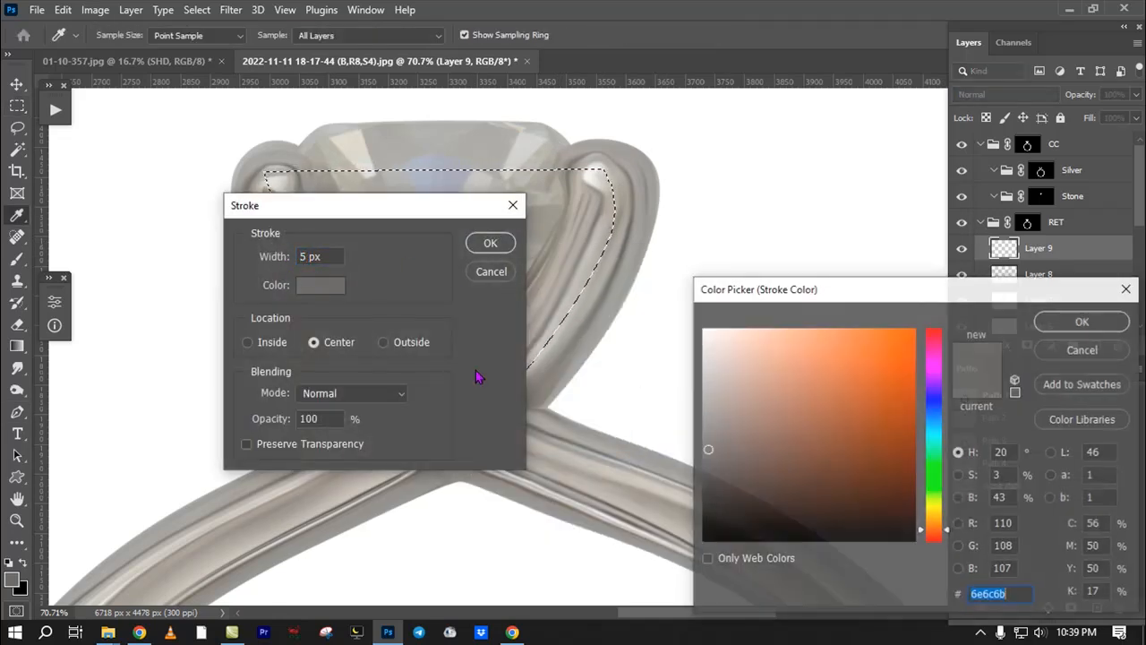
click(371, 100)
key(Return)
key(Return)
key(ctrl+d)
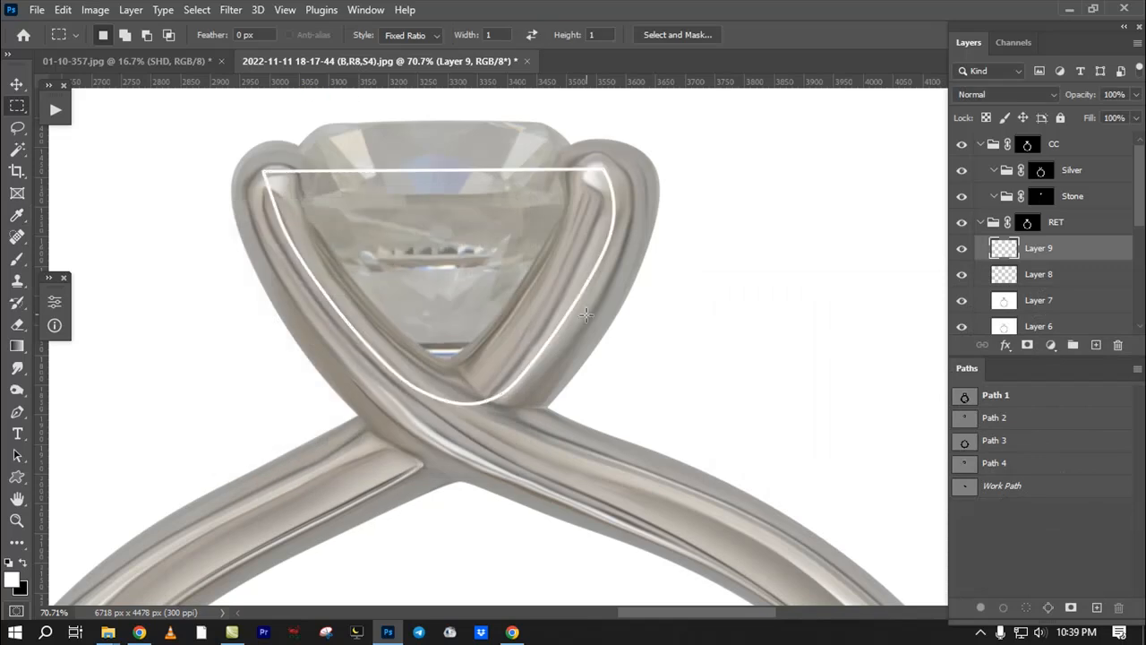
Step: Soften the white line on Layer 9 with a Gaussian Blur of 5 pixels
scroll(571, 261, up, 1)
key(ctrl+alt+f)
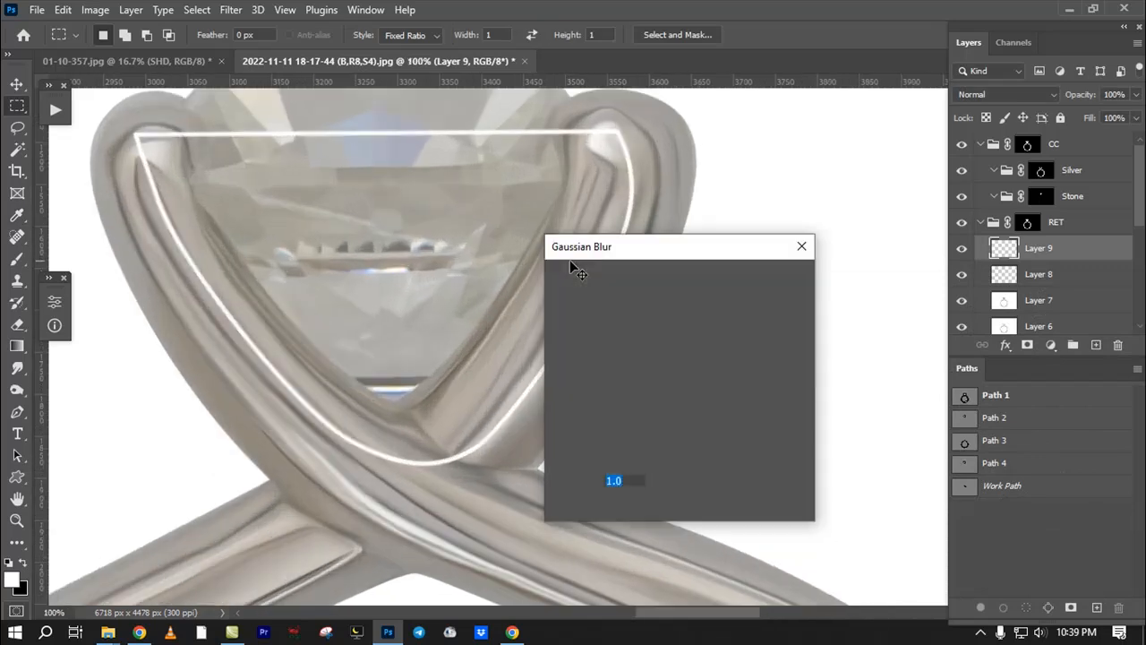
drag(607, 254, 818, 257)
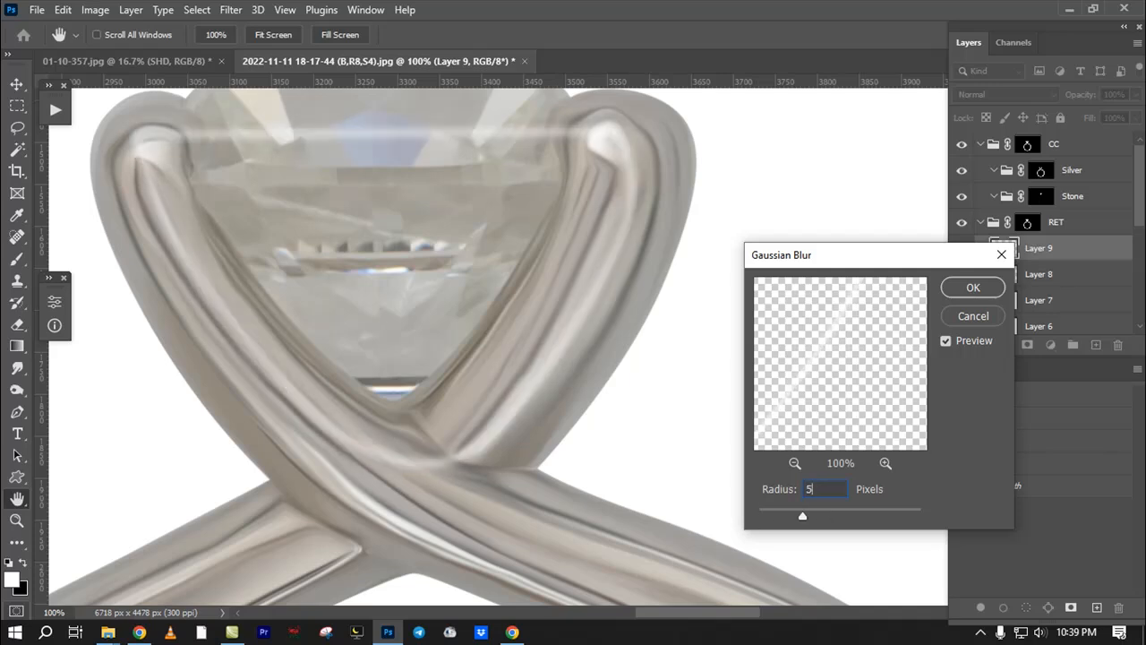
key(Return)
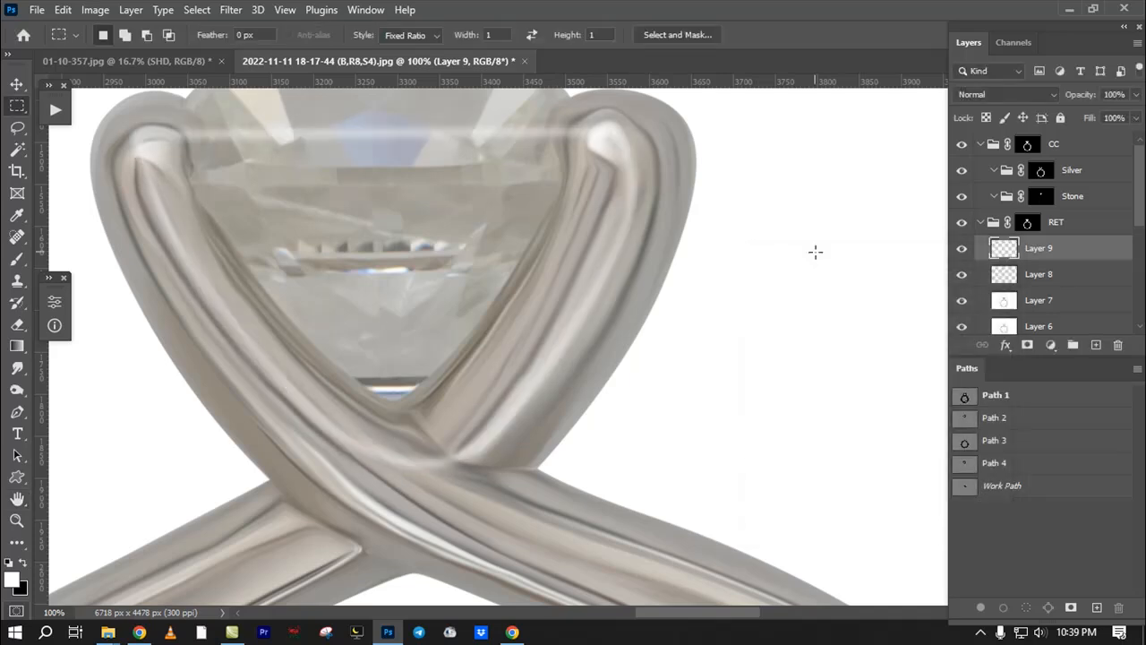
Step: Erase the blurred highlight where it spills over the crossing with a small Eraser
drag(620, 377, 648, 359)
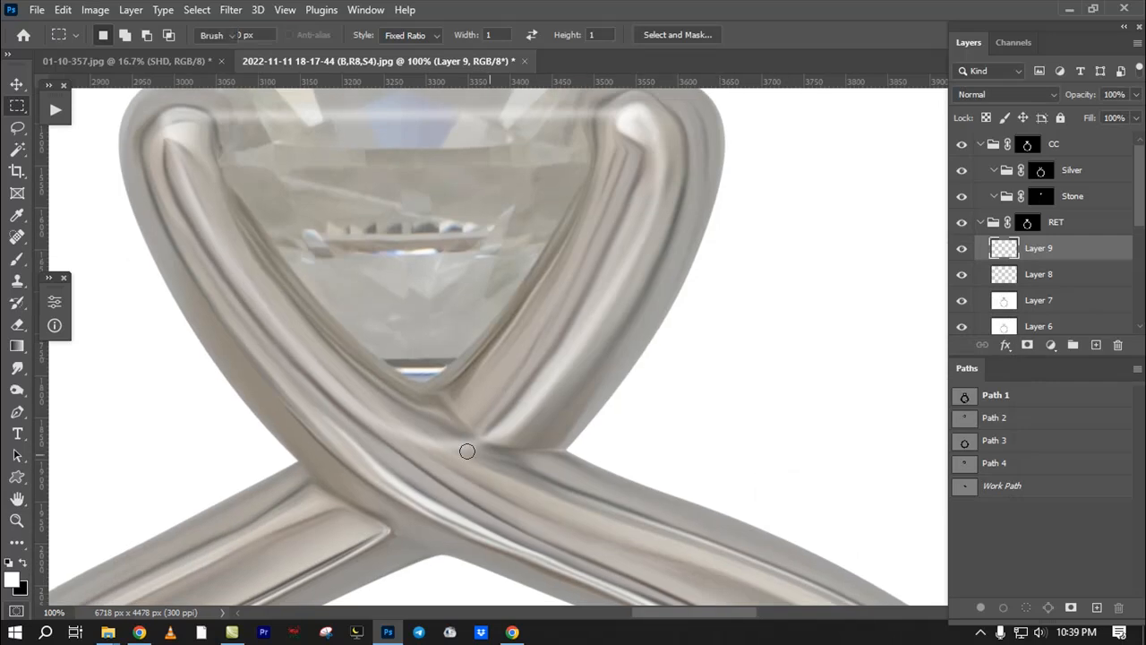
key(e)
drag(468, 452, 517, 451)
drag(416, 314, 441, 440)
Step: Erase the blurred line across the stone and prong tips with a large soft Eraser, and compare with Layer 9 hidden
drag(538, 342, 596, 311)
drag(645, 215, 373, 215)
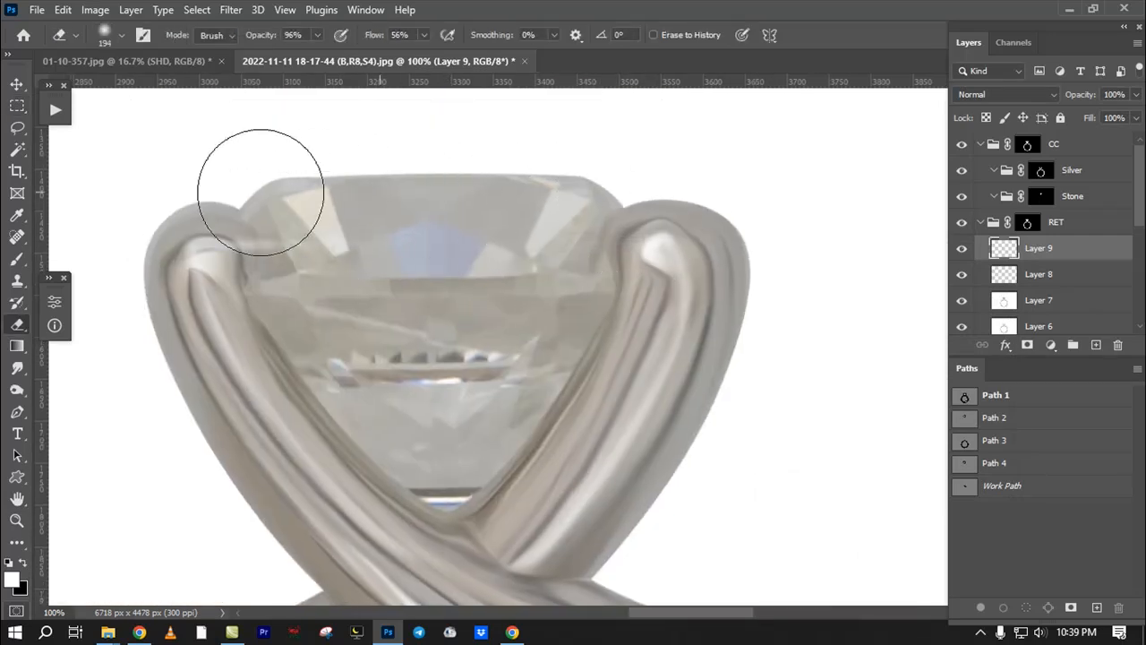
drag(173, 205, 161, 122)
click(966, 252)
drag(571, 276, 544, 269)
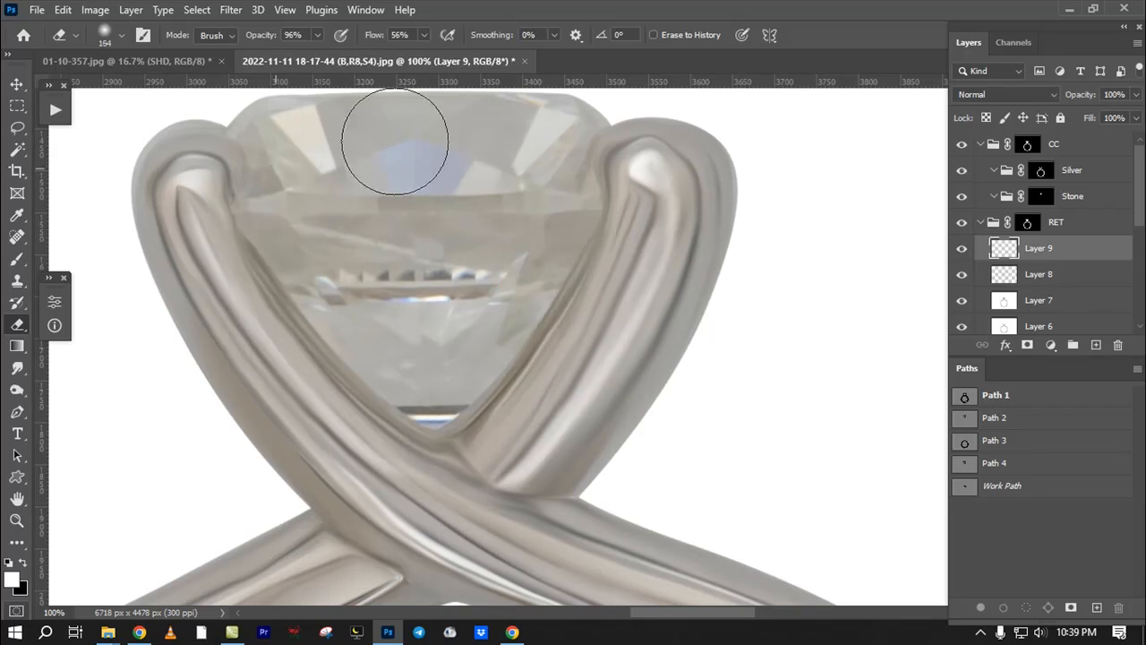
scroll(538, 274, down, 2)
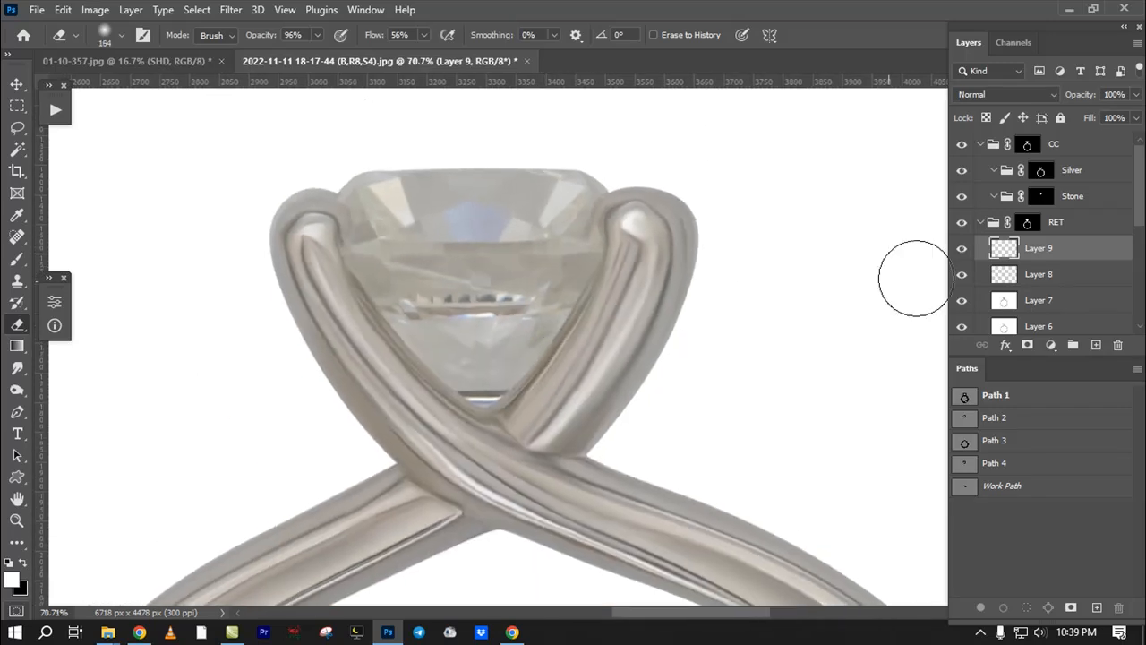
click(965, 252)
click(966, 252)
drag(538, 365, 548, 394)
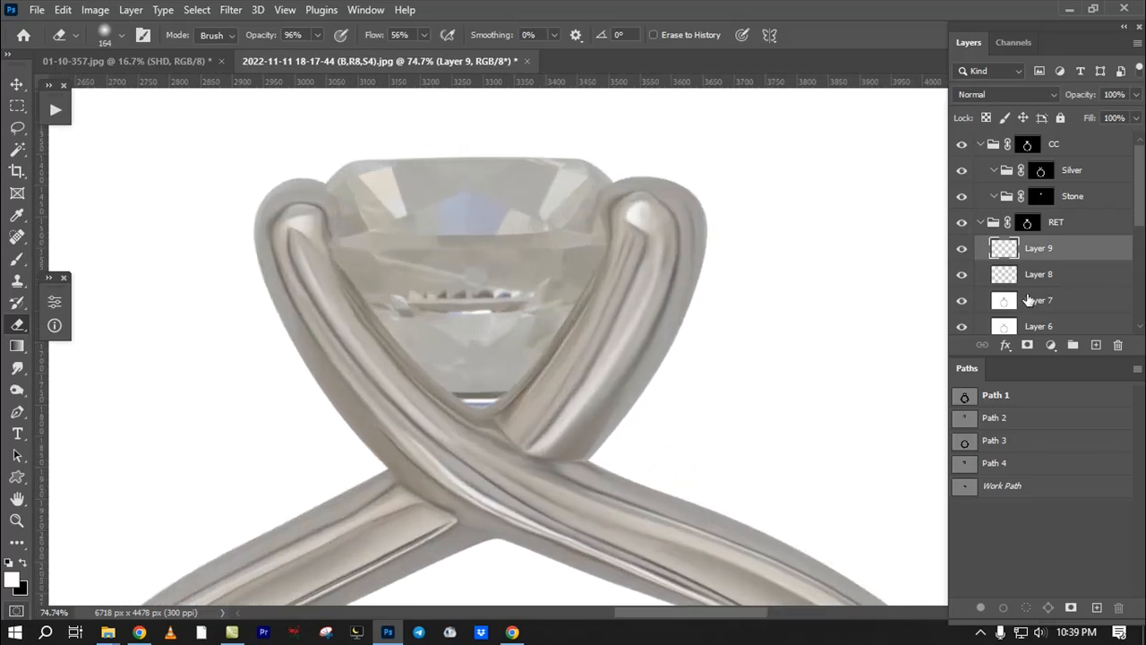
drag(1039, 259, 1093, 344)
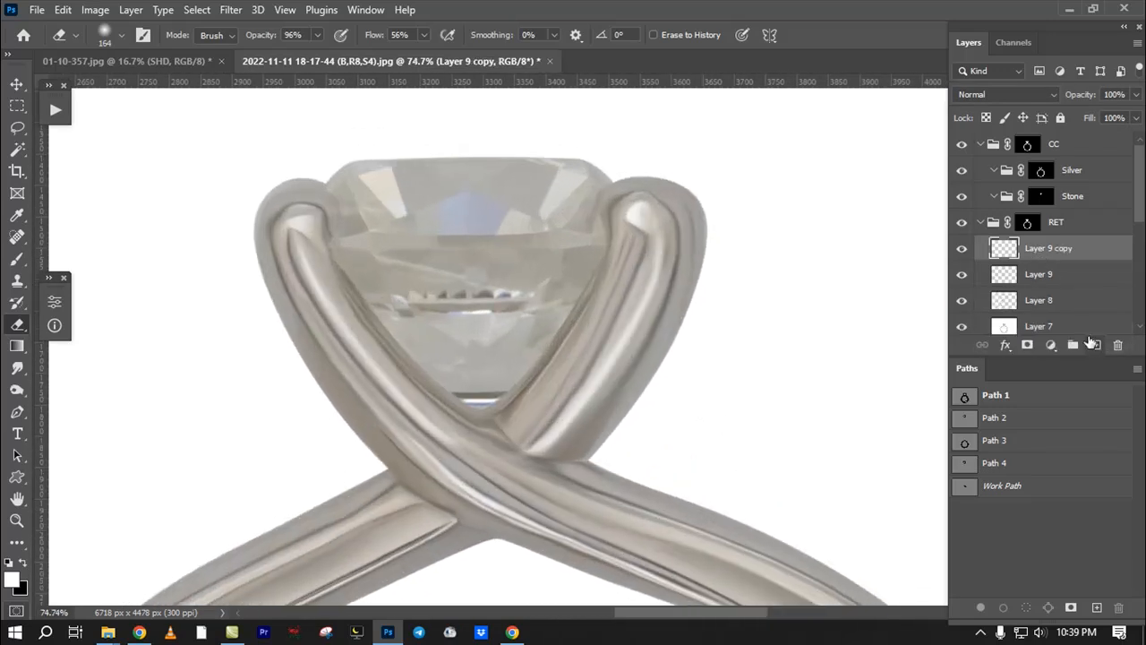
key(ctrl+z)
key(ctrl+alt+f)
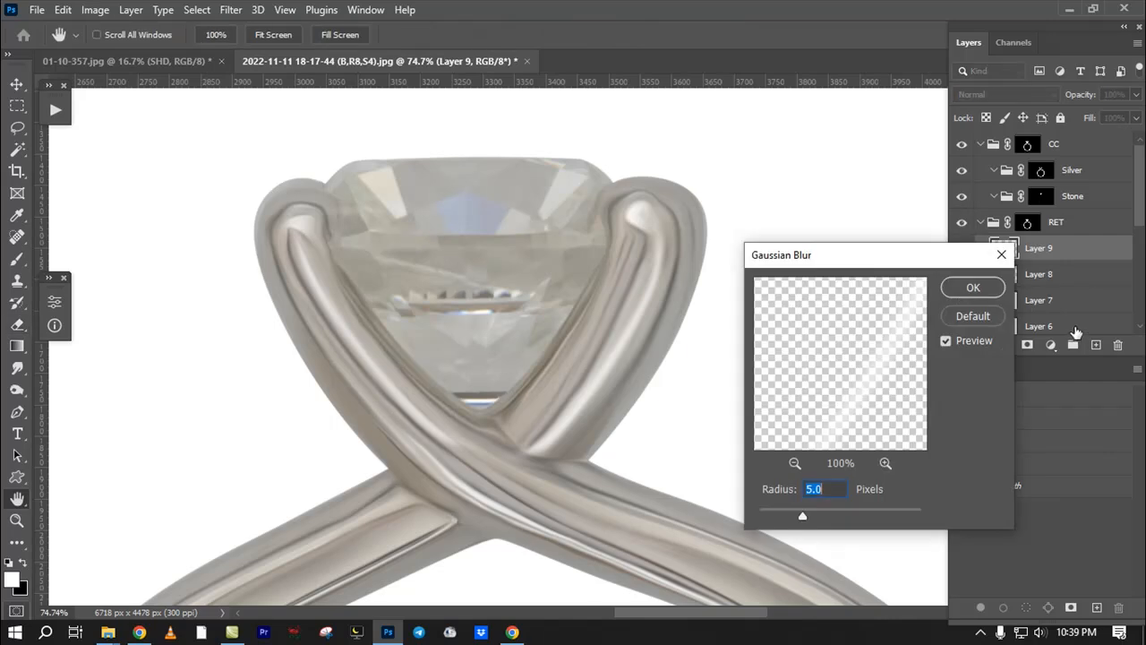
click(974, 314)
Step: Toggle Layer 9's visibility at several magnifications to compare the prongs with and without the new highlight
click(963, 248)
click(963, 248)
drag(627, 302, 594, 322)
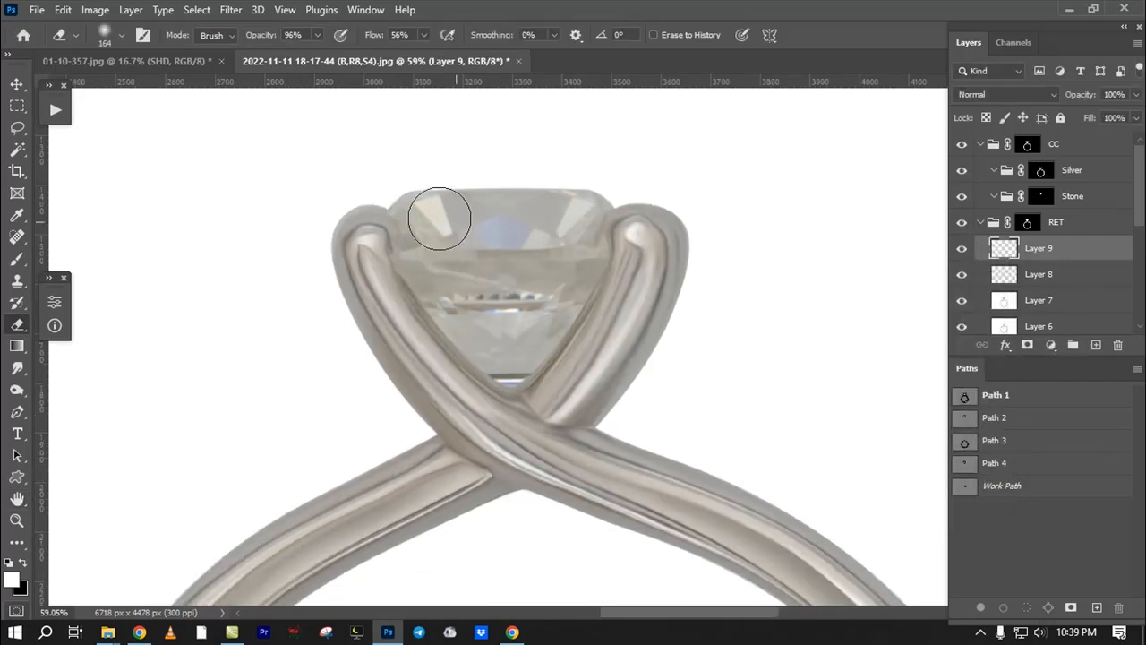
drag(445, 223, 437, 262)
click(963, 250)
click(962, 252)
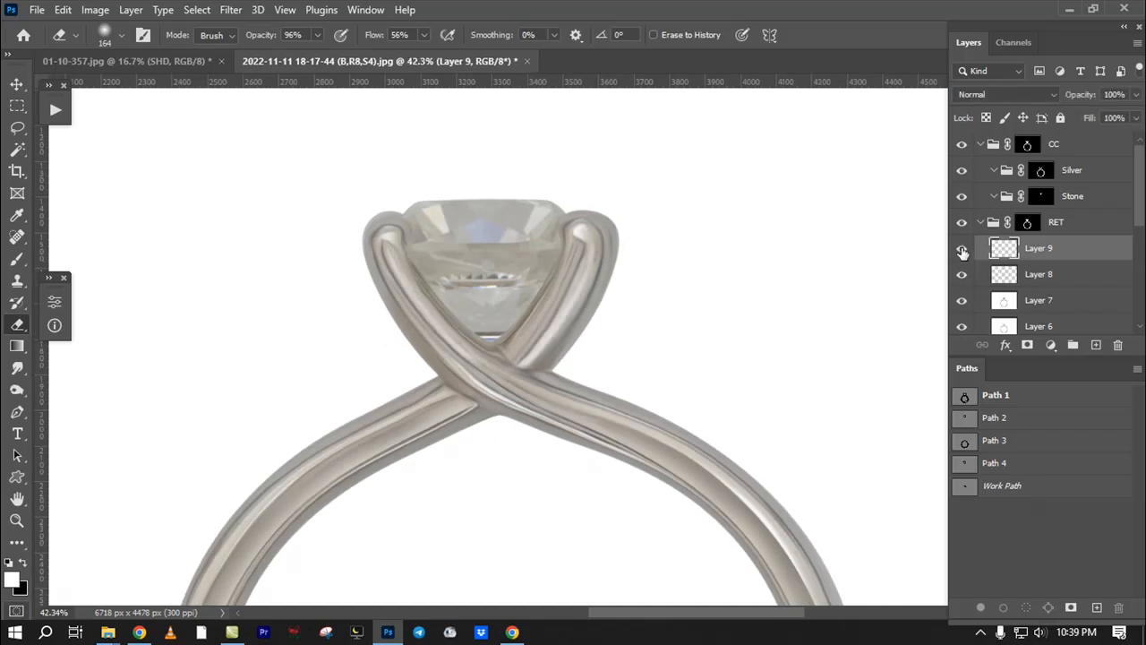
click(963, 252)
click(963, 251)
Step: Inspect the whole ring, following the band around and back up to the crossing and prongs
drag(669, 363, 630, 215)
drag(717, 388, 677, 224)
drag(791, 271, 819, 474)
drag(820, 396, 828, 443)
drag(839, 573, 825, 343)
drag(695, 487, 802, 470)
drag(464, 478, 435, 504)
drag(342, 334, 374, 172)
drag(536, 578, 368, 457)
drag(537, 438, 509, 445)
drag(591, 348, 607, 412)
drag(652, 368, 772, 360)
drag(695, 466, 521, 514)
drag(697, 116, 716, 537)
drag(454, 198, 491, 203)
drag(490, 250, 449, 361)
drag(445, 412, 474, 247)
drag(519, 314, 477, 310)
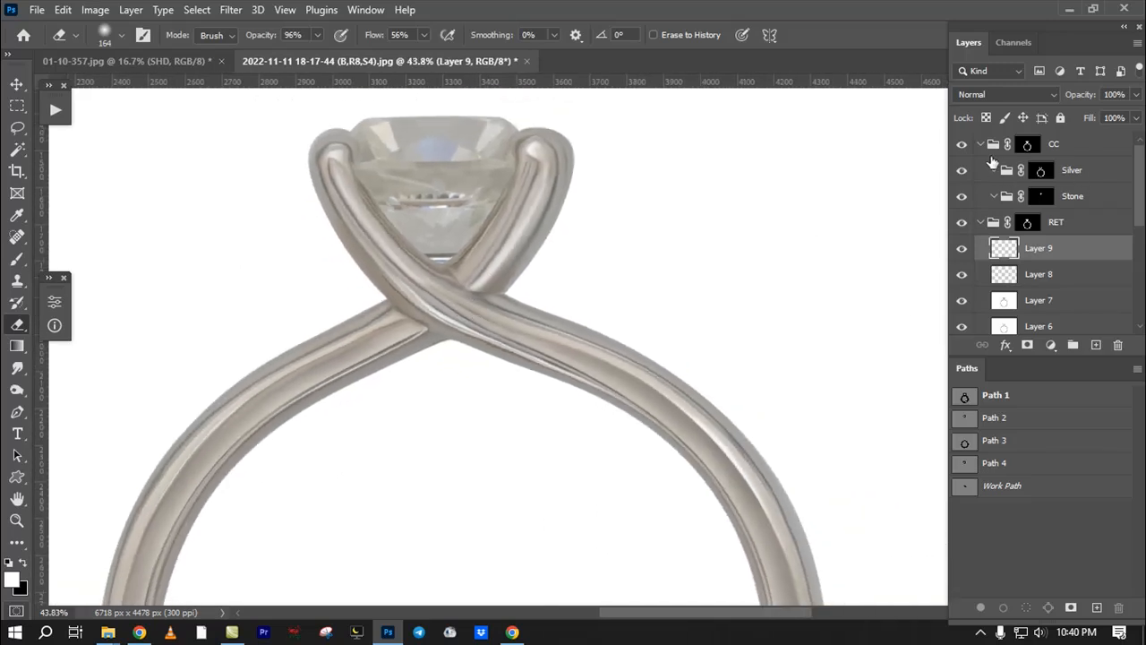
Step: Load the Silver group's mask as a selection to check its outline, and target the Stone group
click(1041, 170)
scroll(554, 281, down, 3)
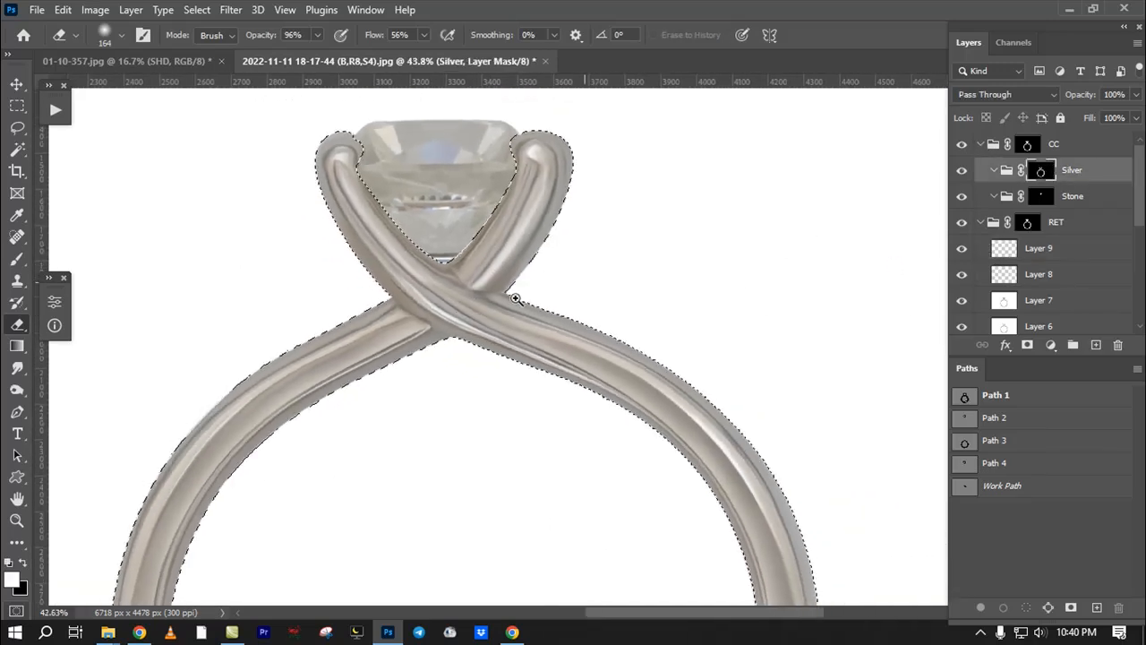
click(1078, 198)
drag(485, 188, 592, 204)
Step: Try a Hue/Saturation adjustment in the Stone group with saturation at -50
click(1051, 345)
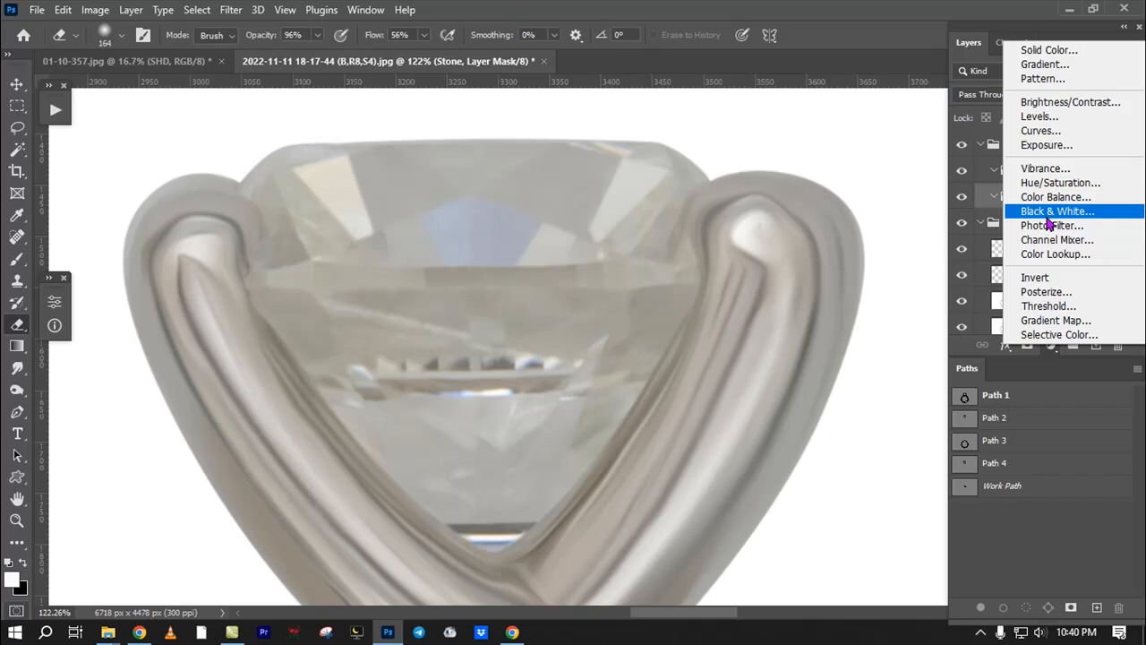
click(1054, 185)
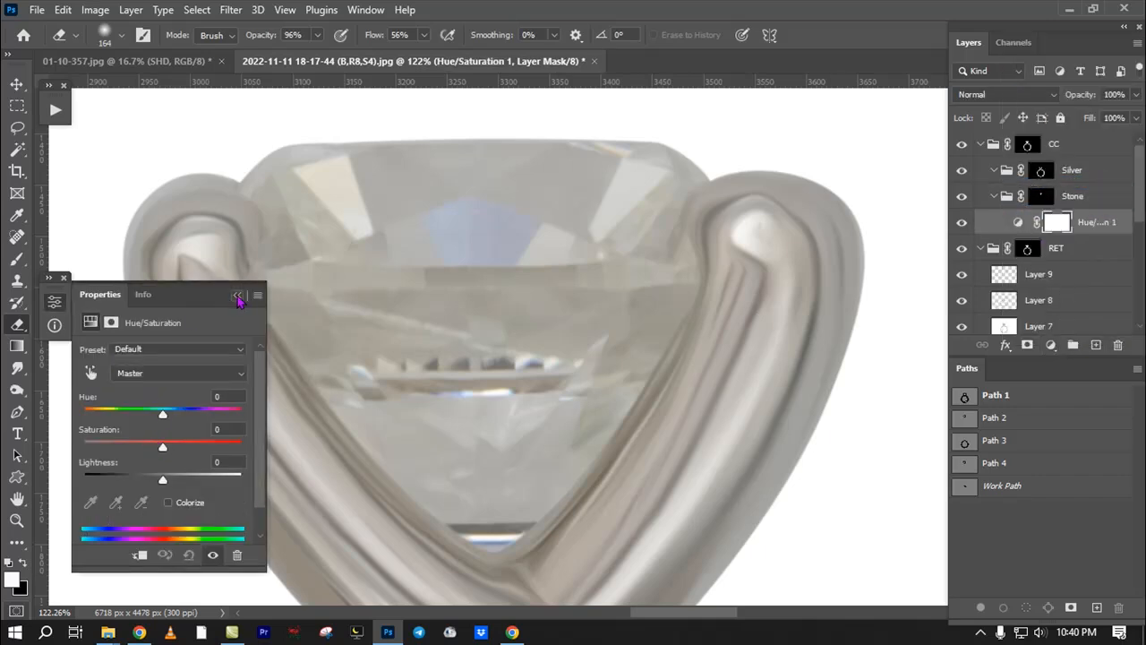
drag(195, 305, 162, 304)
drag(129, 447, 27, 452)
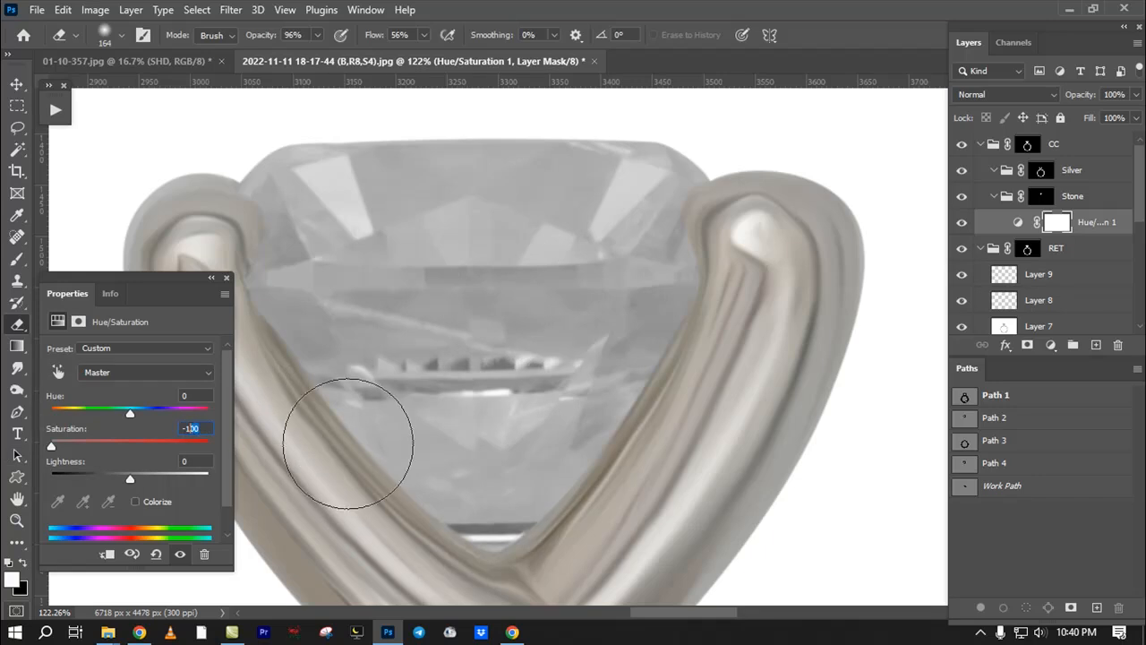
text(50)
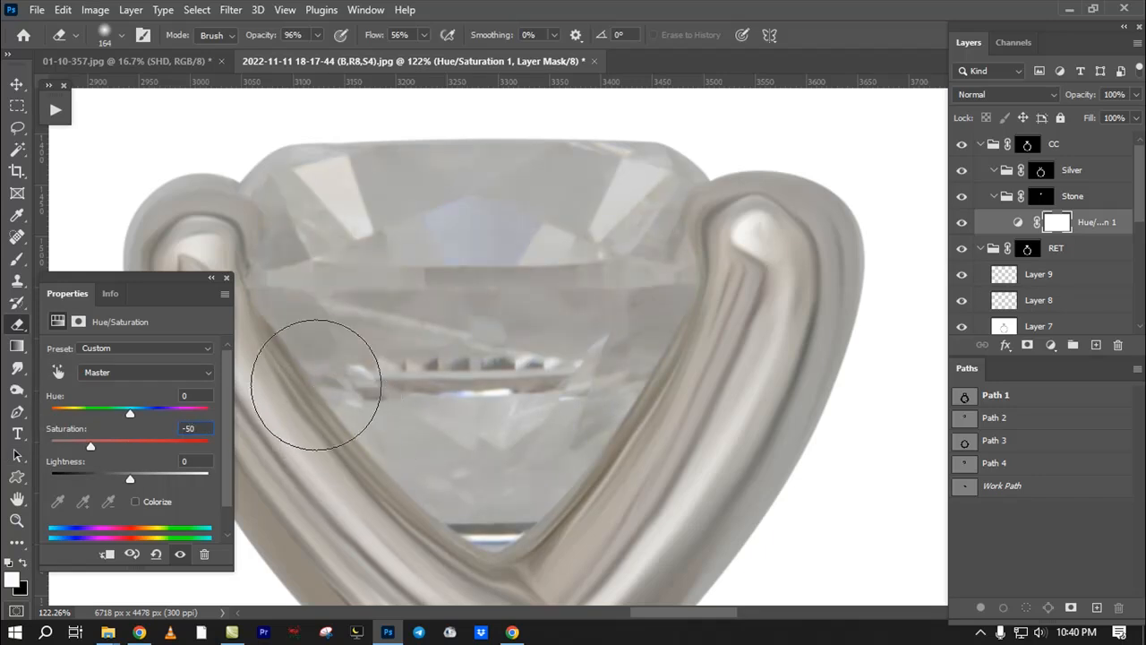
click(212, 277)
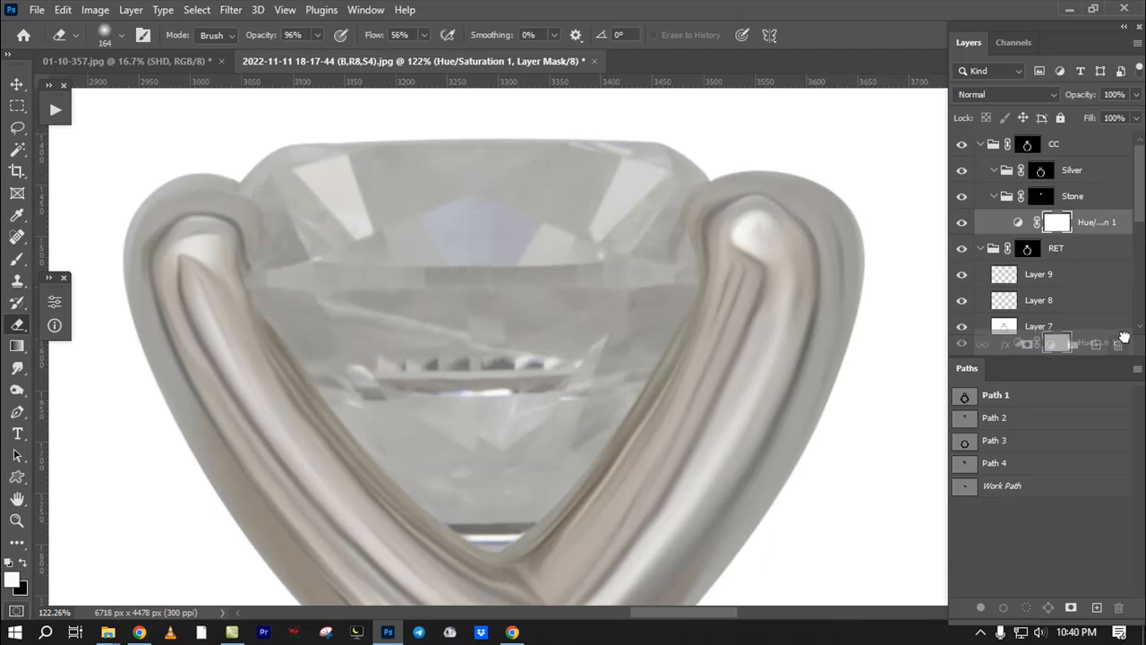
Step: Add an Exposure adjustment layer to the Stone group with exposure set to +1
click(1075, 196)
click(1052, 346)
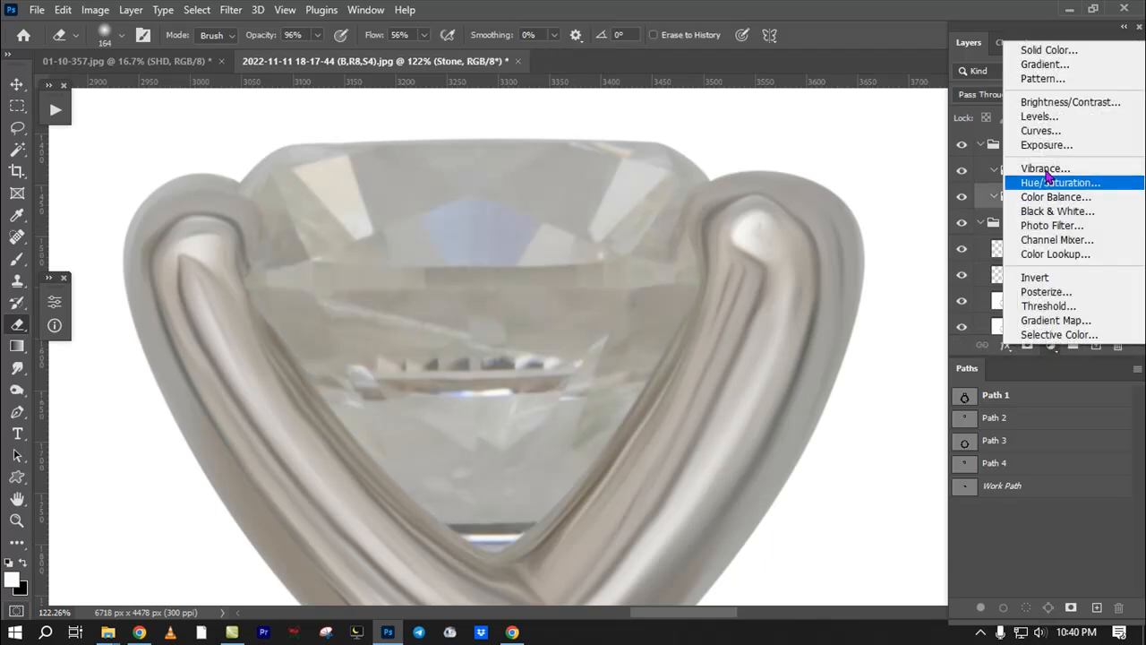
click(1061, 145)
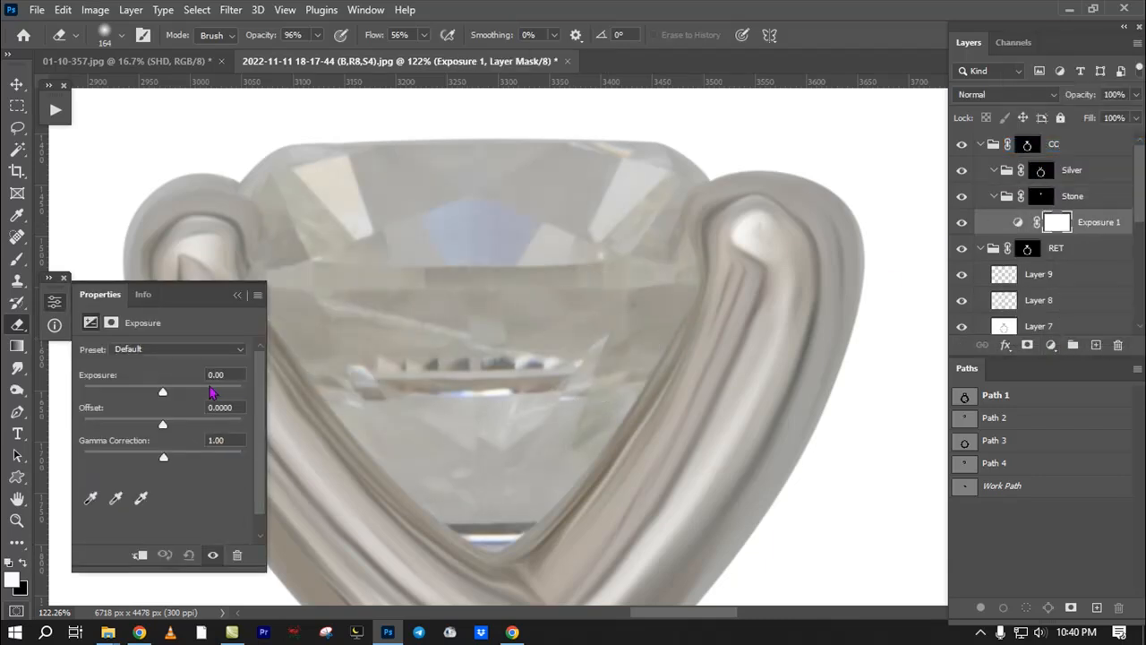
text(1)
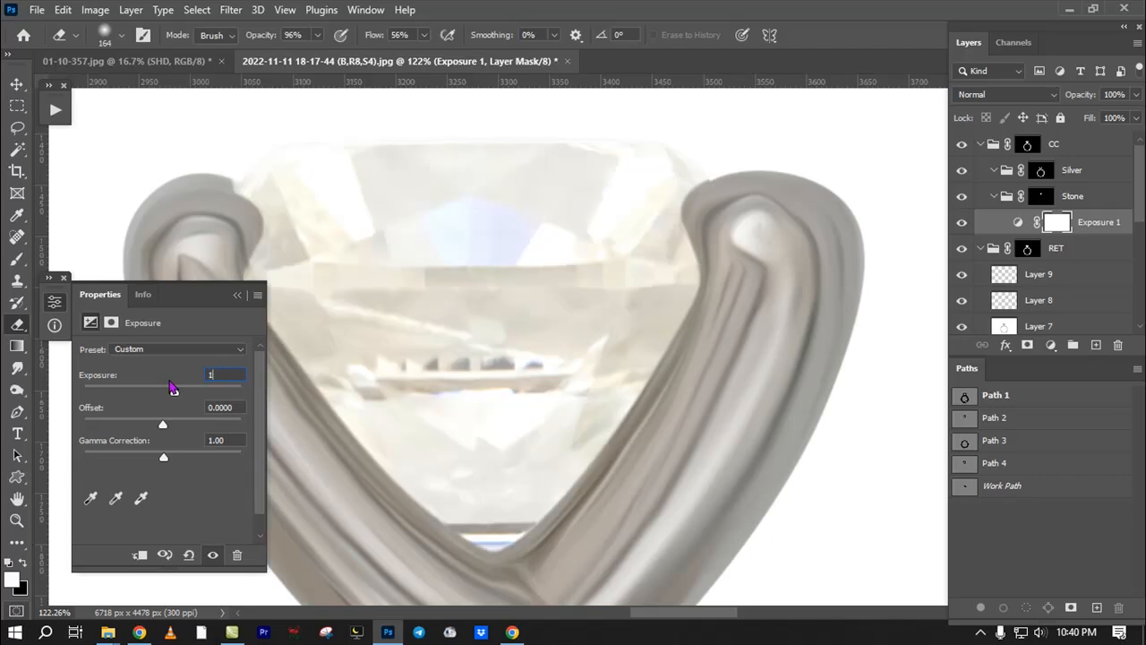
drag(1085, 101, 1064, 97)
drag(592, 324, 557, 334)
Step: Add a Hue/Saturation adjustment above the stone's Exposure layer with saturation at -100
click(1051, 345)
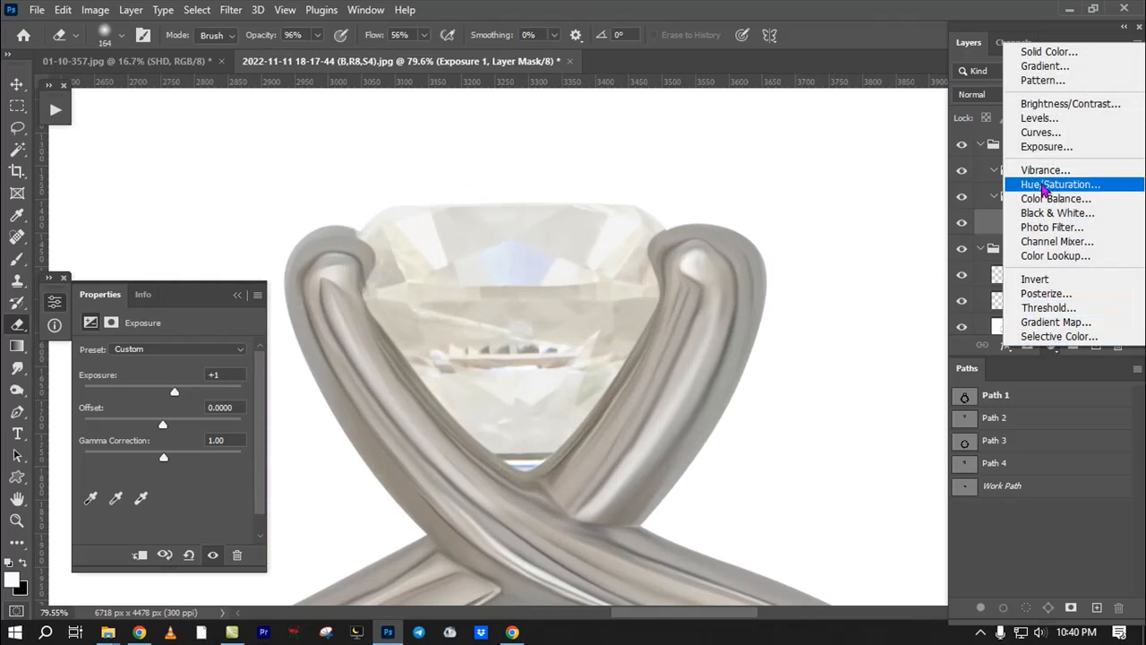
click(1044, 169)
drag(162, 448, 5, 455)
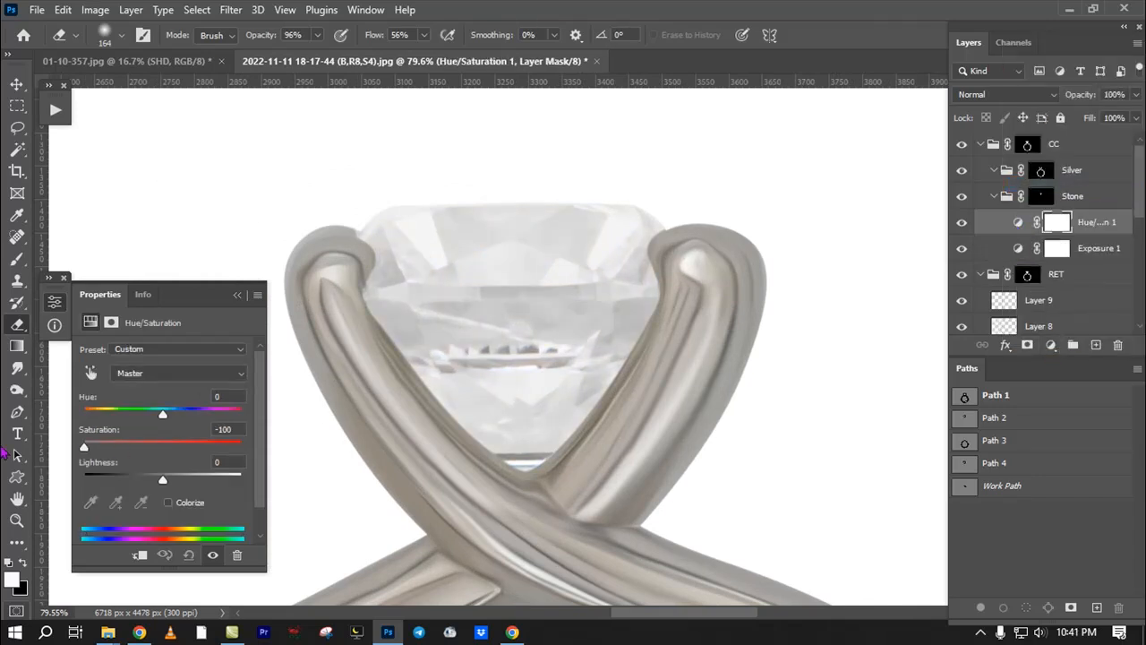
Step: Compare the stone with and without its Hue/Saturation adjustment
scroll(330, 428, down, 3)
click(238, 293)
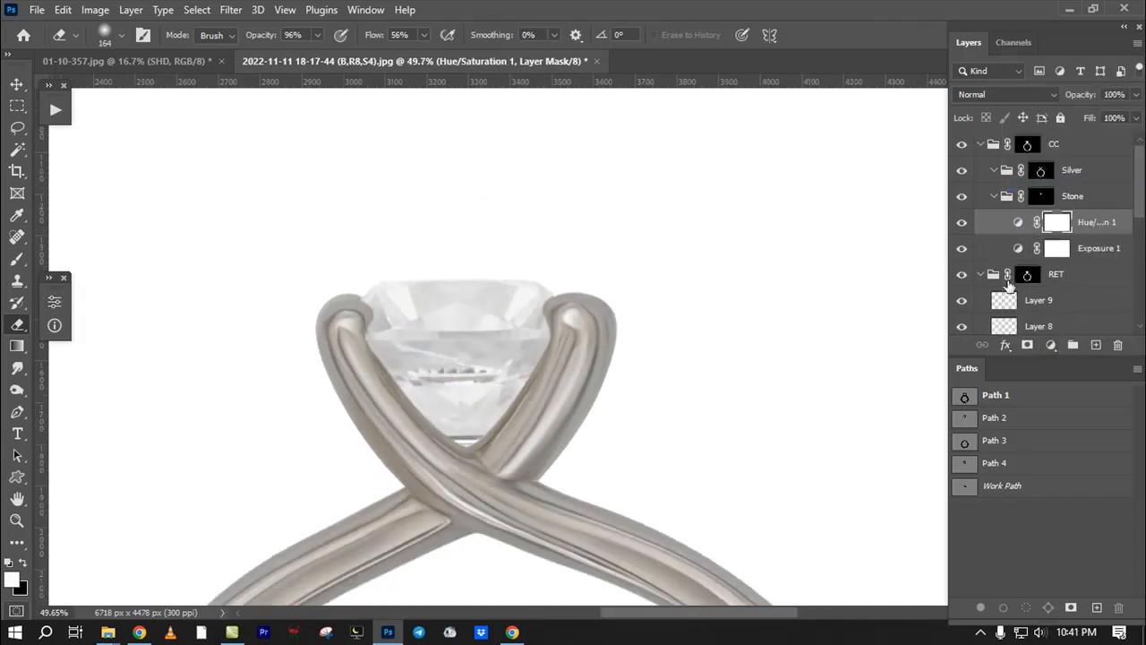
click(964, 224)
click(964, 224)
click(1094, 250)
click(1091, 225)
Step: Adjust Path 1's curve handle above the right prong so the outline sits closer to the metal's upper edge
click(512, 332)
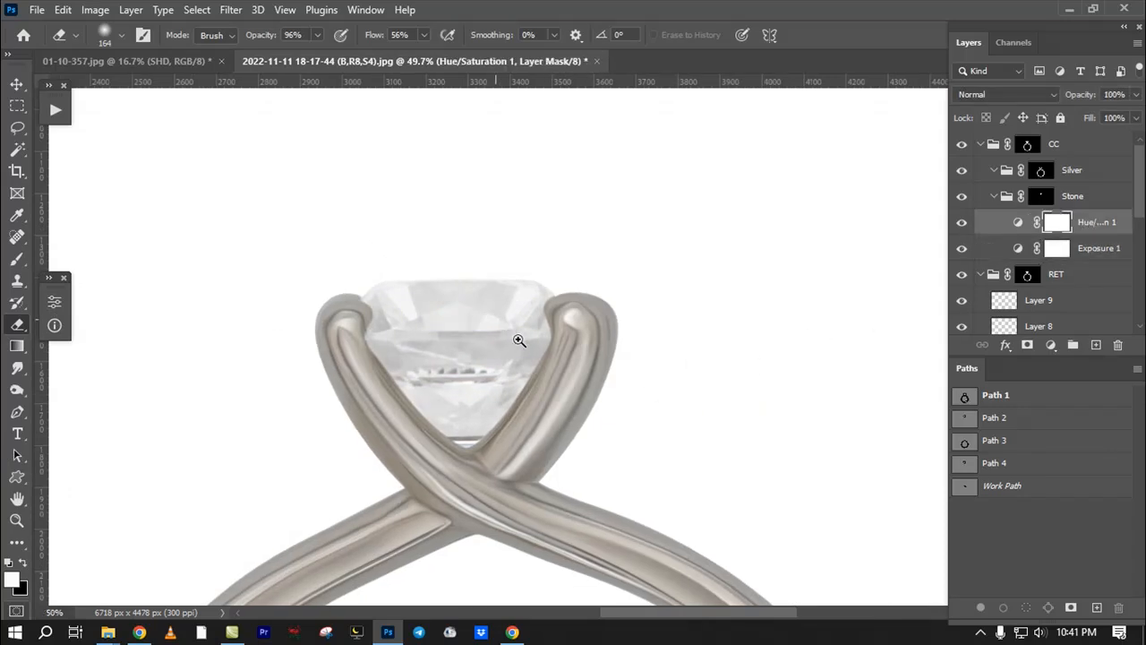
drag(547, 307, 633, 347)
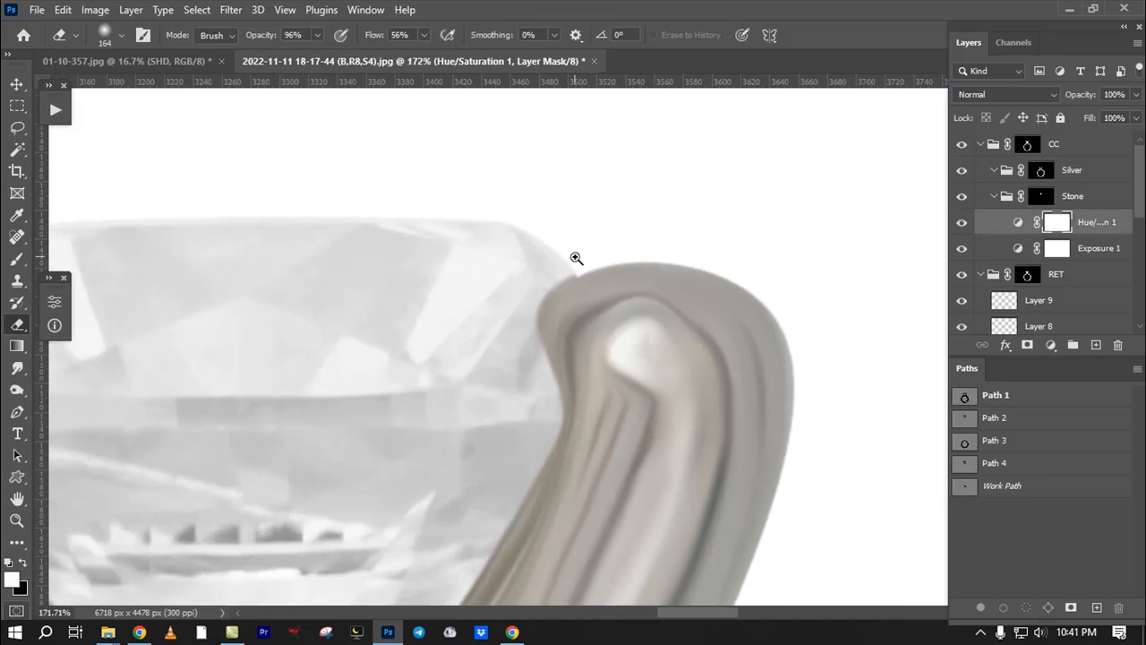
drag(576, 257, 589, 308)
key(p)
click(1044, 396)
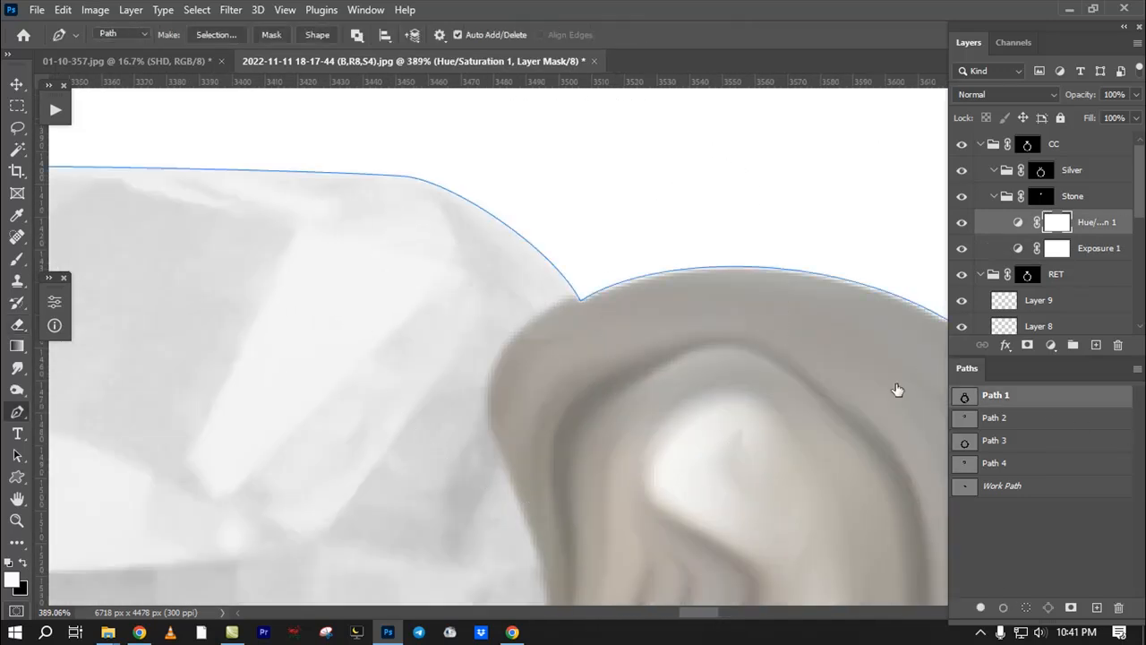
scroll(586, 302, up, 4)
drag(576, 284, 101, 349)
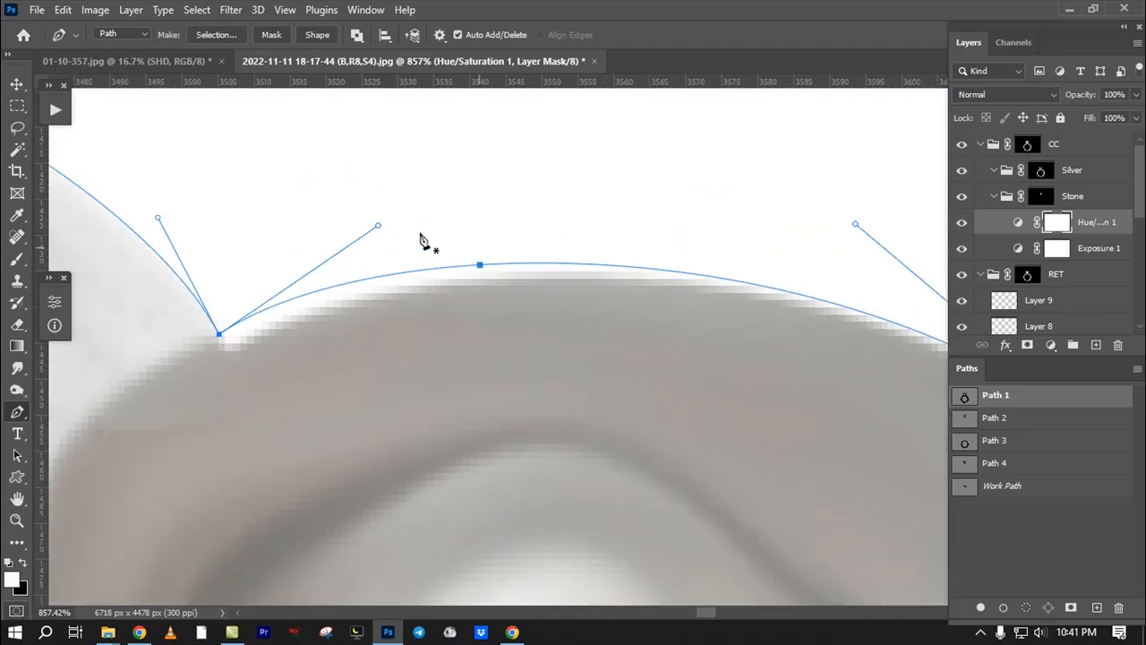
drag(380, 228, 392, 245)
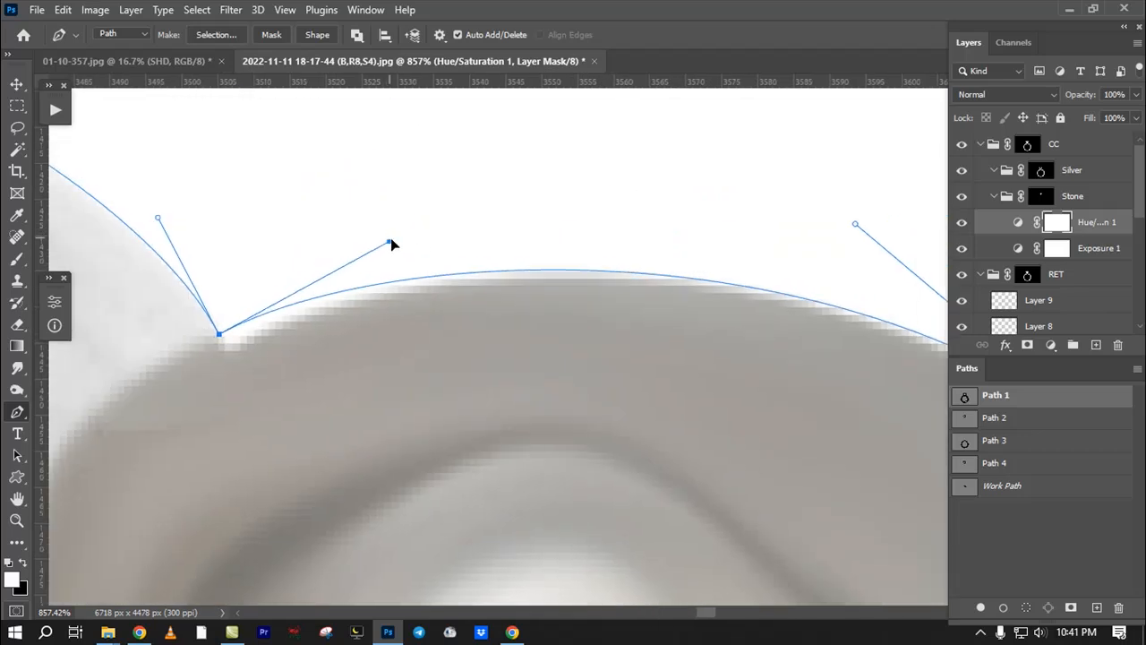
Step: Replace the RET group's mask with a new one from the Path 1 selection, feathered 0.5 pixels
key(ctrl+Return)
key(shift+F6)
text(0.8)
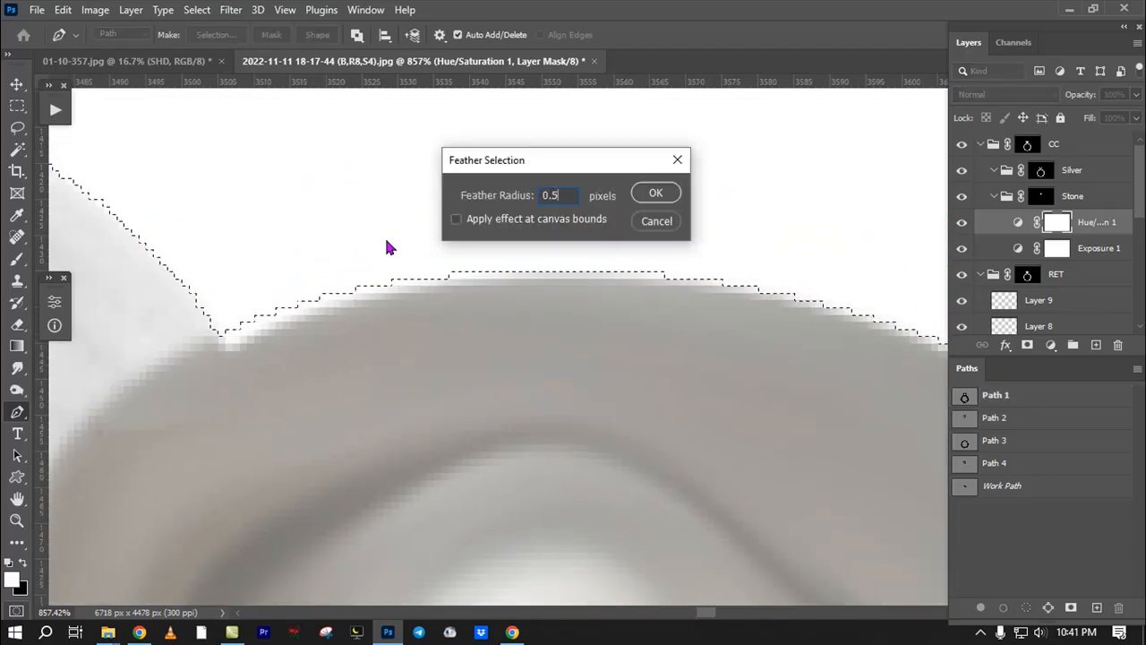
key(Return)
click(1030, 276)
right_click(1030, 276)
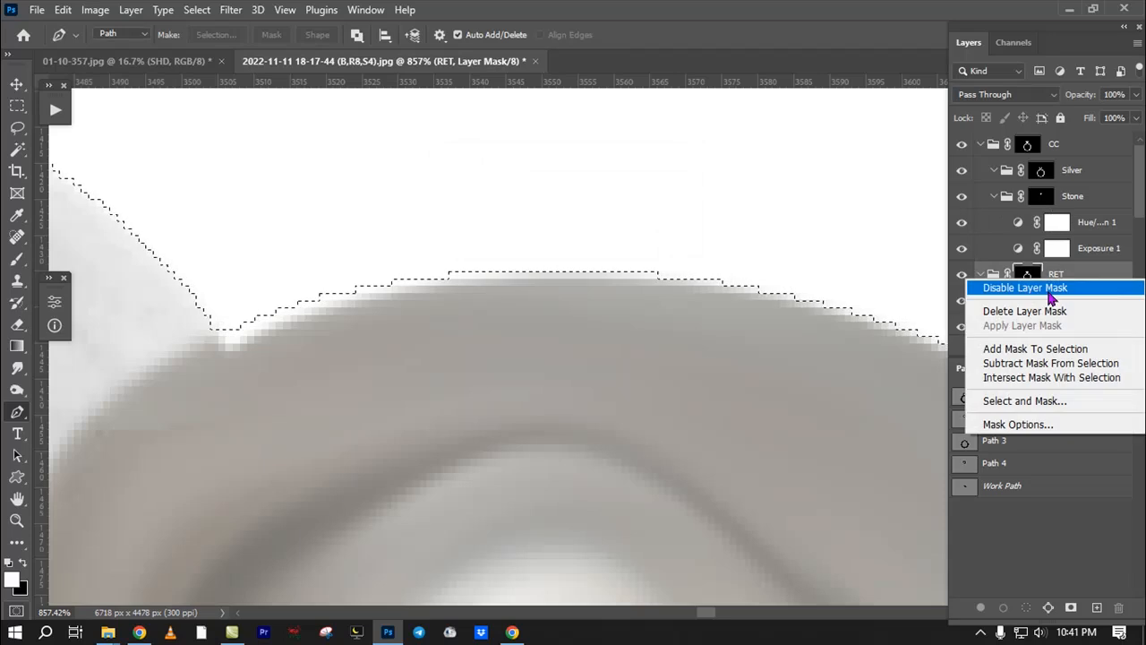
click(1016, 309)
click(1027, 345)
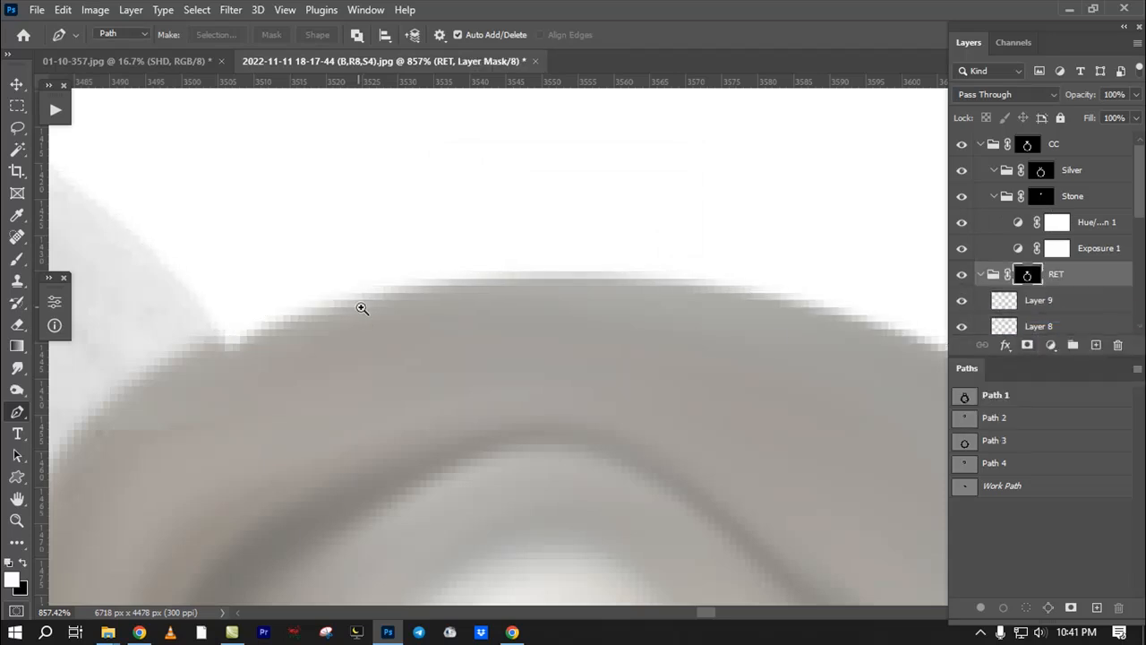
Step: Load Path 1 as a selection and ready the Smudge tool on Layer 9 for the right prong's edge
scroll(343, 352, down, 4)
ctrl+click(968, 399)
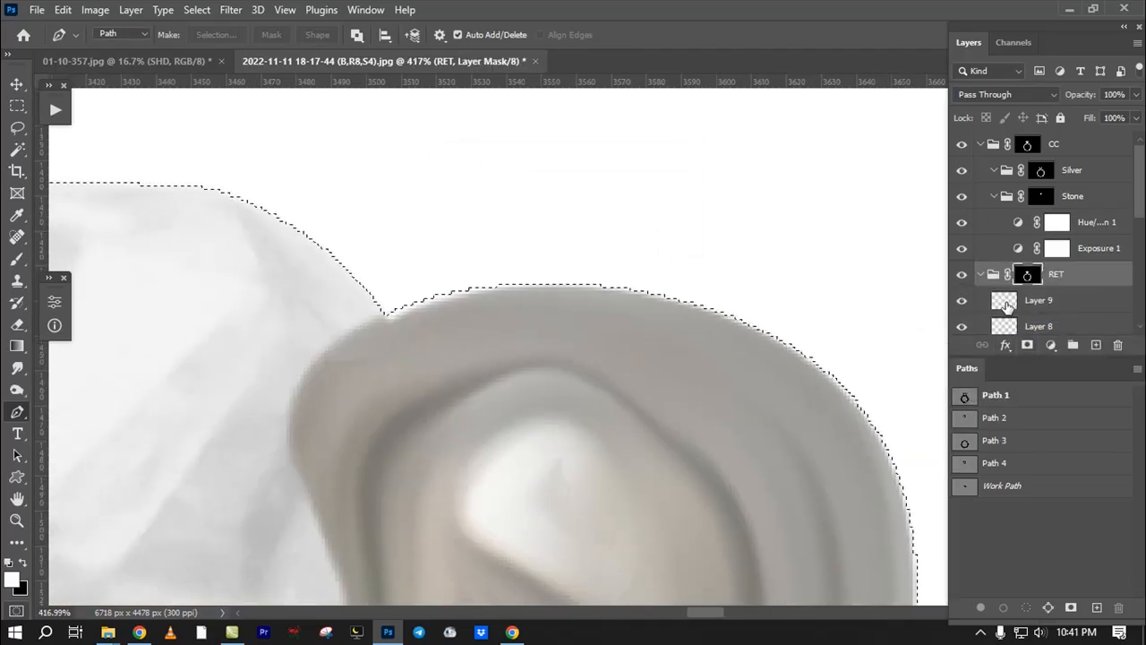
key(alt+bracketleft)
click(17, 369)
key(bracketleft)
scroll(418, 328, up, 2)
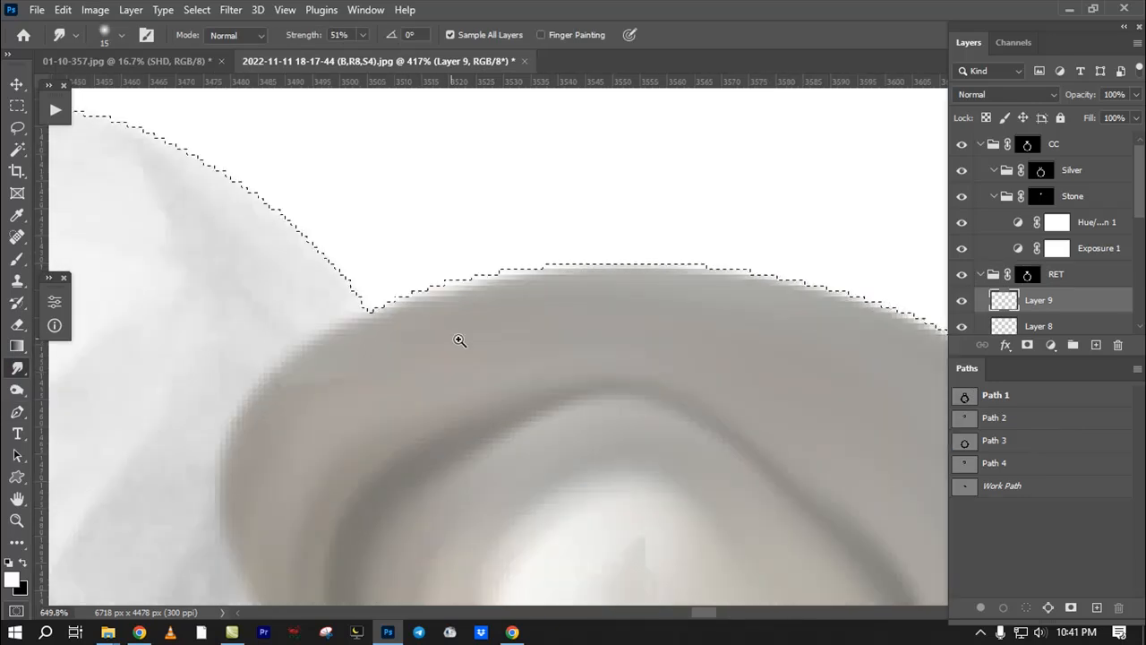
Step: Smudge the right prong's upper edge on Layer 9 with a 19-pixel brush, hiding the Stone group while working
click(995, 196)
click(963, 196)
key(bracketleft)
key(bracketright)
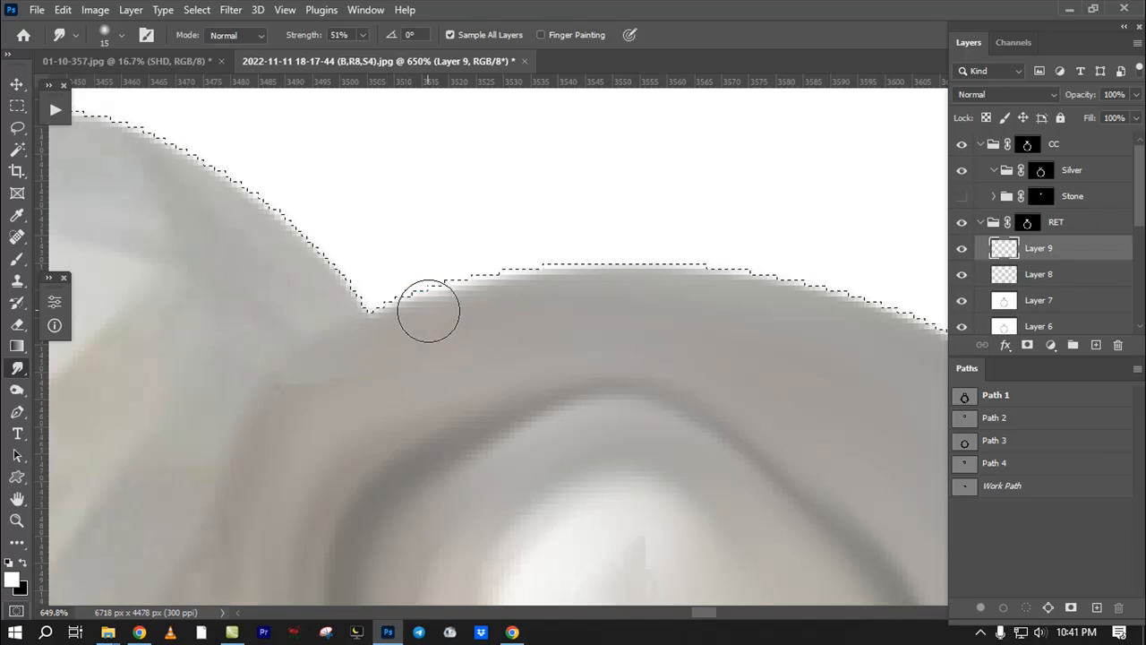
key(bracketright)
key(bracketright)
drag(518, 257, 432, 302)
drag(478, 273, 627, 278)
click(962, 195)
Step: Hide the Stone group and load its mask as a selection to check its outline at the left prong's tip
drag(404, 272, 584, 259)
drag(336, 259, 507, 305)
click(963, 197)
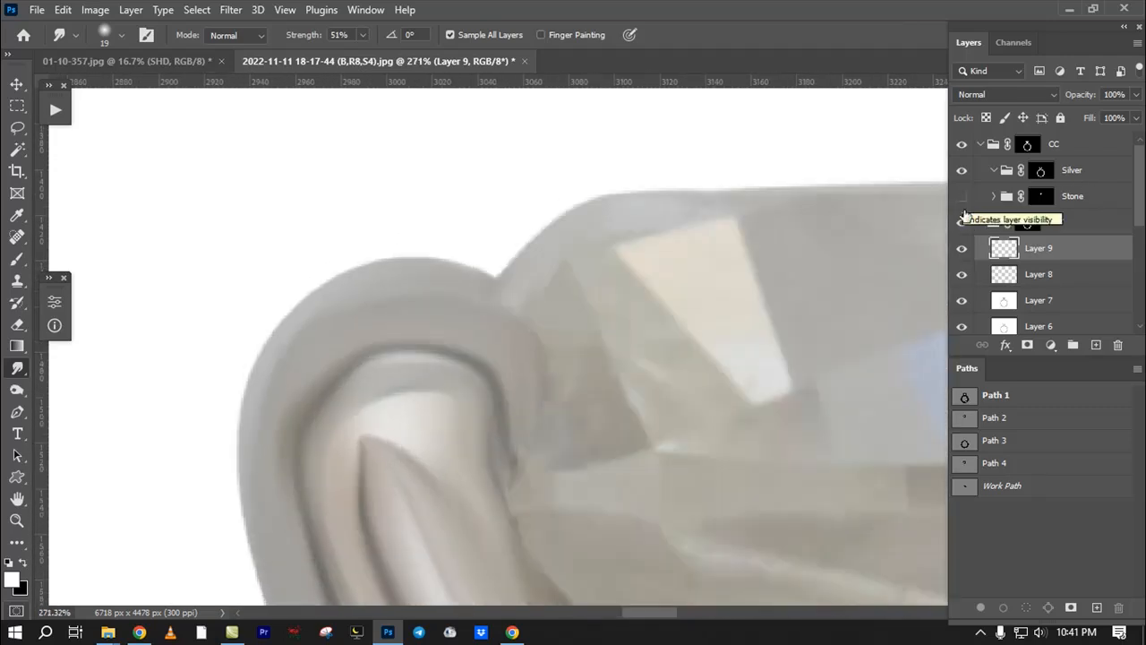
ctrl+click(1042, 200)
drag(508, 282, 552, 310)
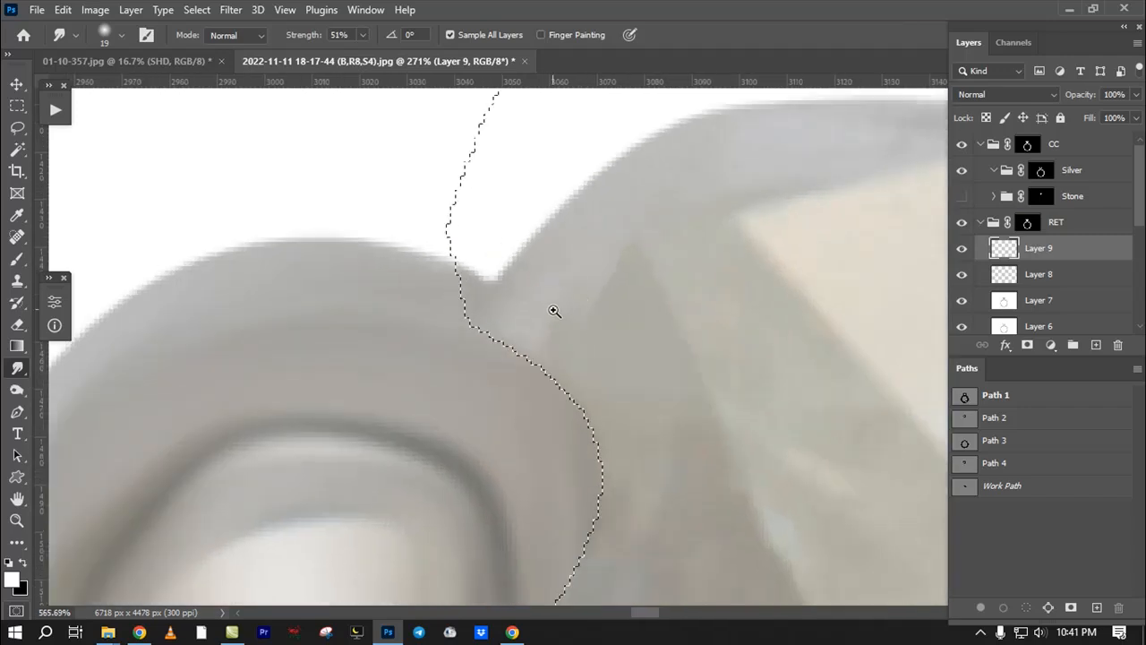
Step: Reshape Path 2 where the stone meets the left prong's tip, load it as a selection, and show the Stone group again
key(p)
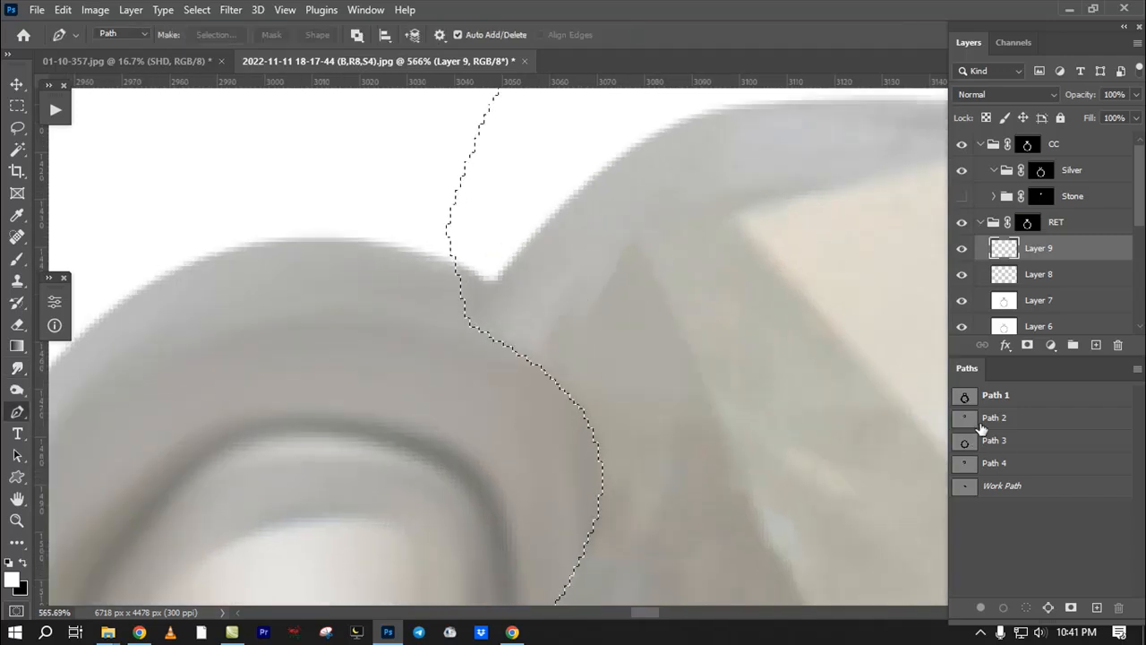
click(995, 417)
drag(379, 226, 469, 305)
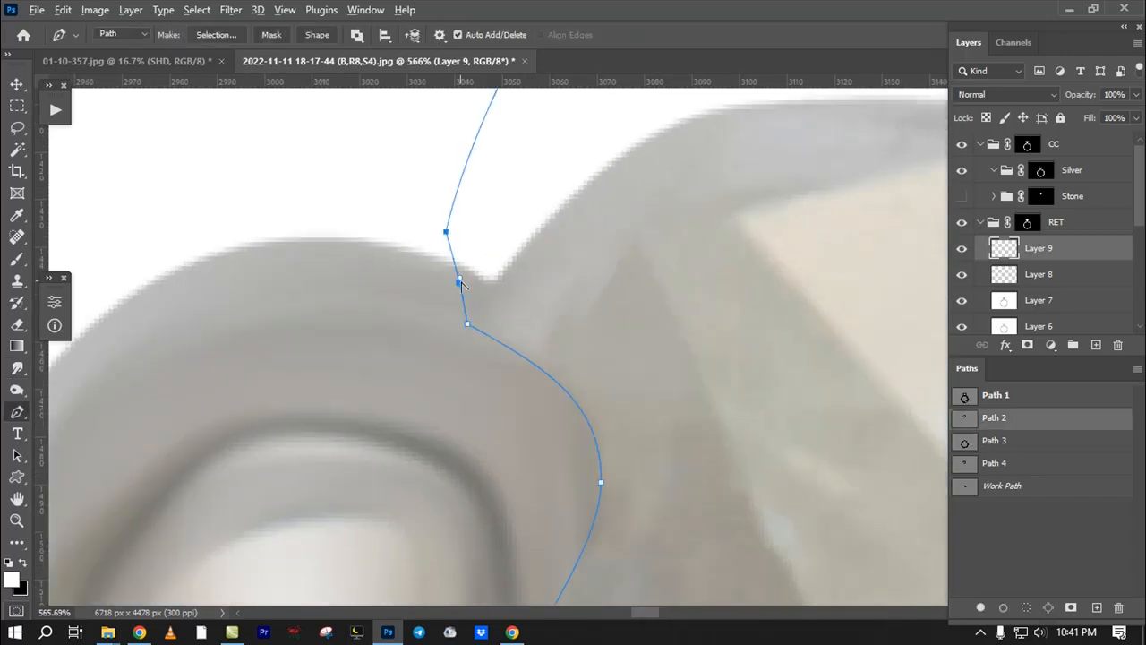
drag(498, 251, 544, 225)
key(Return)
key(ctrl+Return)
click(962, 195)
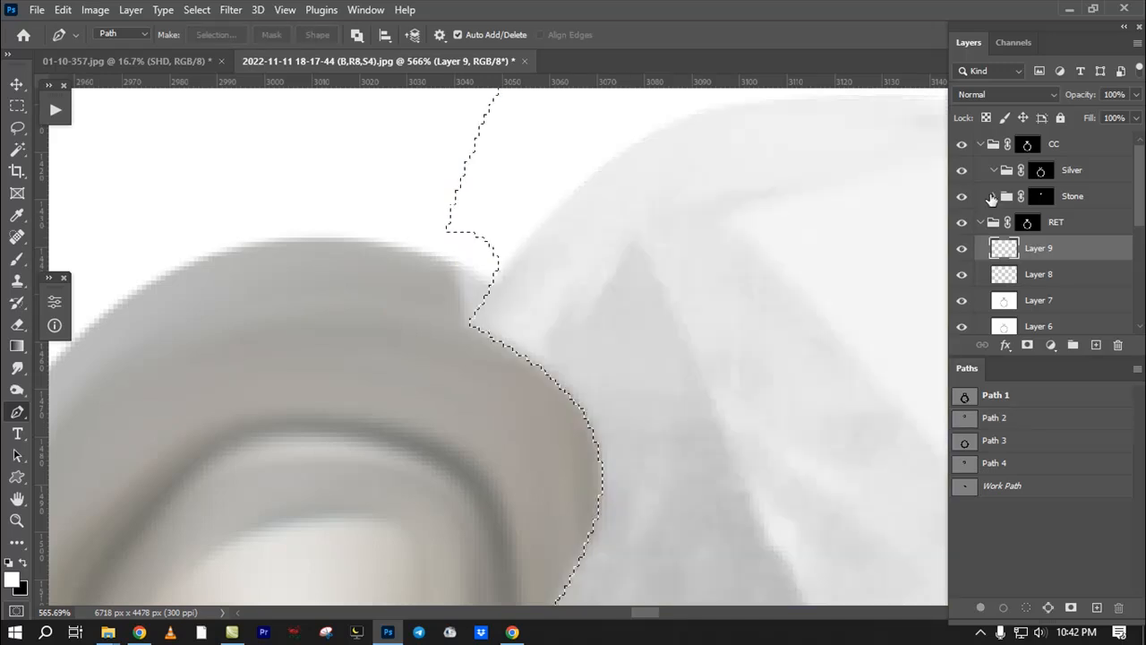
Step: Try feathering the stone selection by 1 pixel with the Stone group's mask targeted, and deselect
click(994, 195)
click(1039, 197)
key(shift+F6)
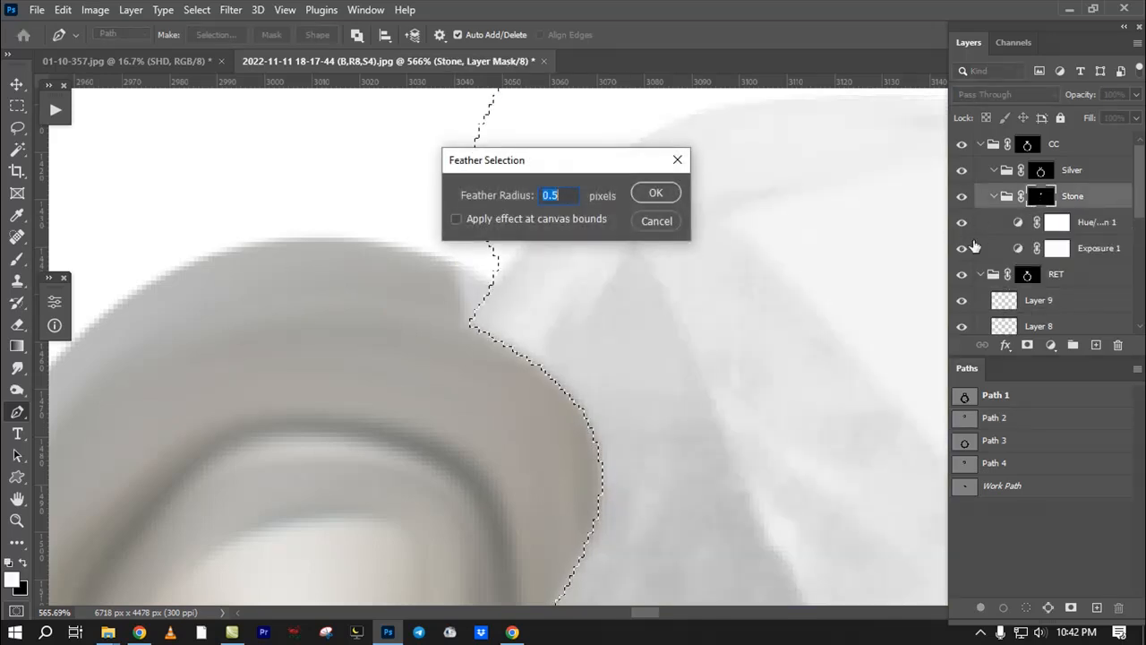
text(2)
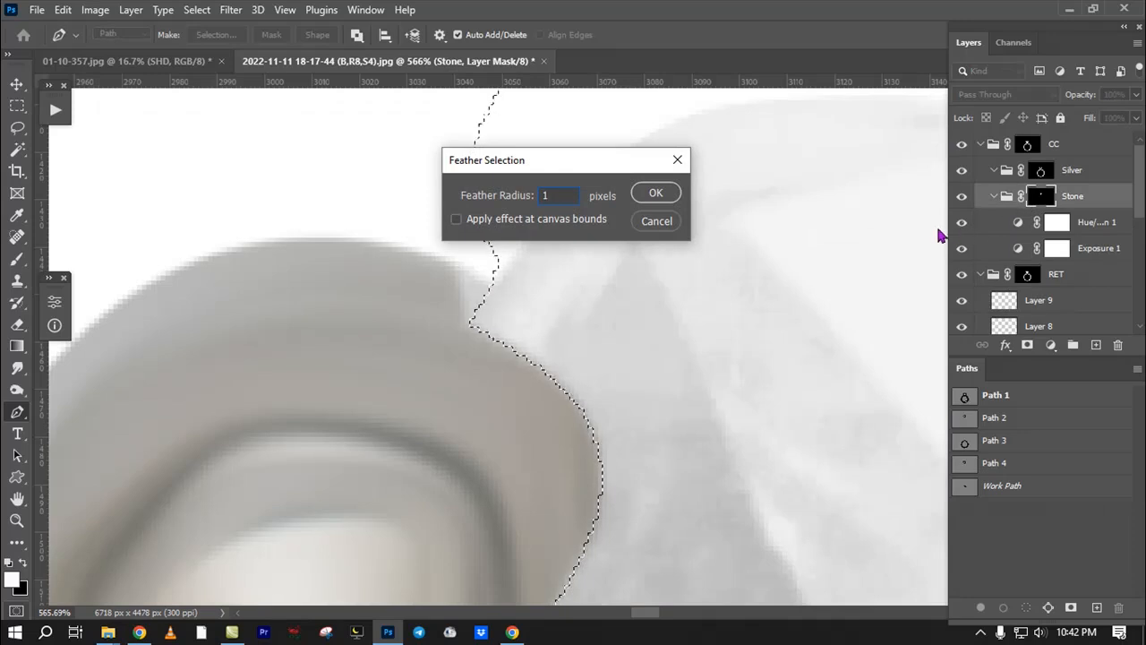
key(Return)
key(ctrl+d)
Step: Examine the stone's edges and its joins with the left and right prongs
drag(538, 276, 585, 217)
drag(516, 267, 401, 284)
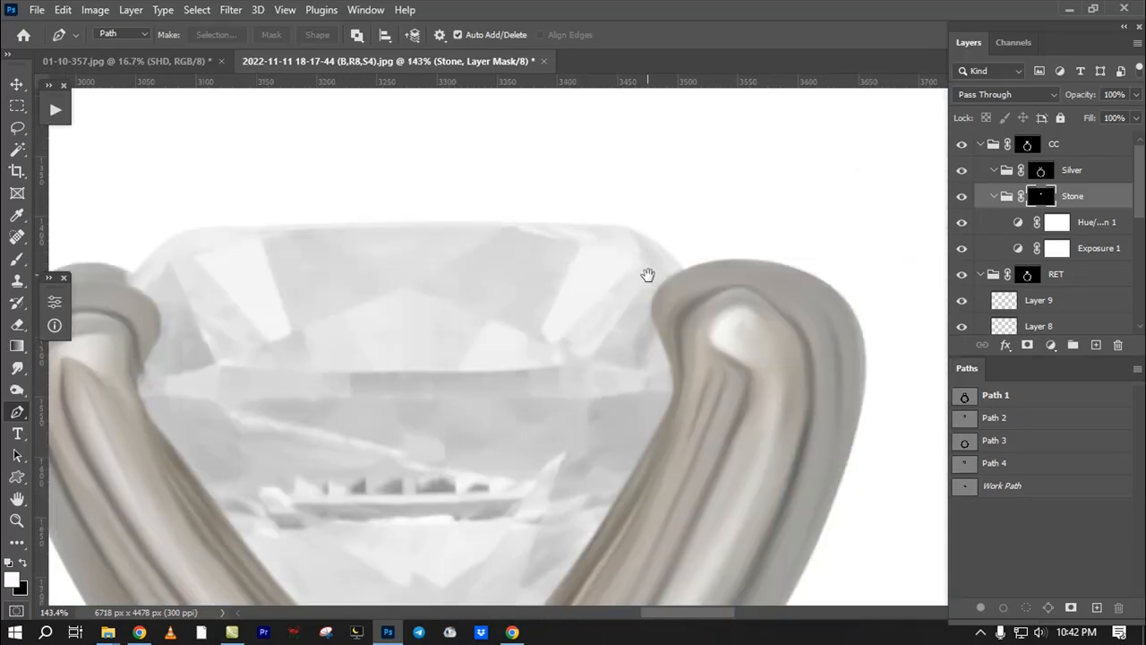
drag(630, 292, 648, 210)
click(1039, 632)
drag(953, 599, 967, 606)
click(890, 621)
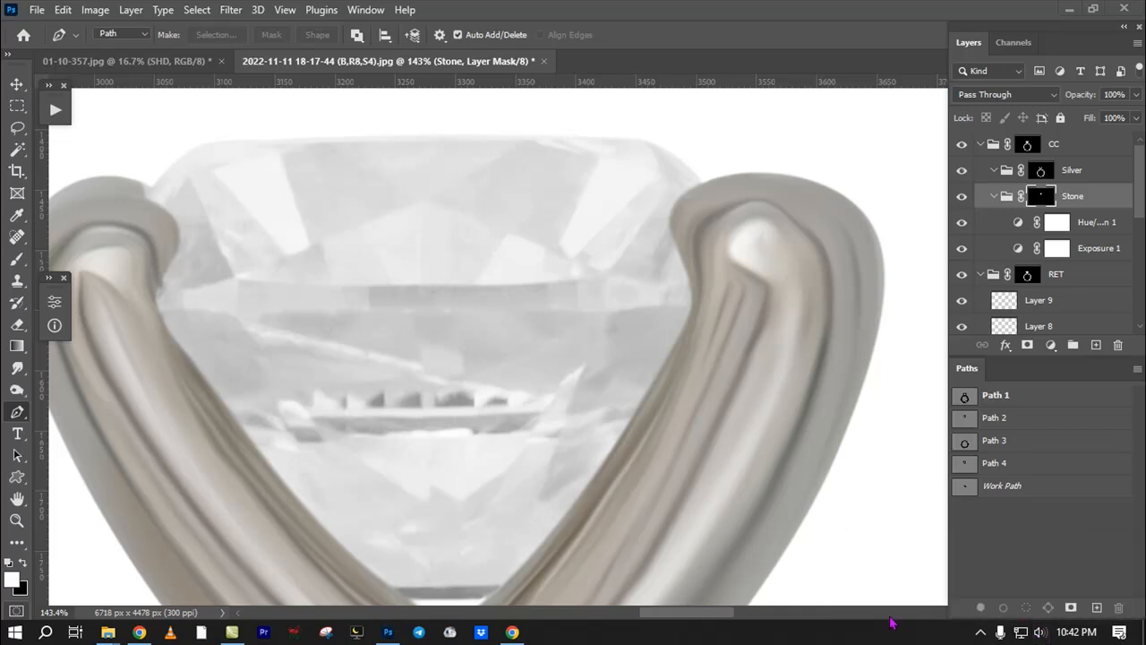
click(519, 349)
drag(535, 282, 659, 347)
ctrl+click(309, 249)
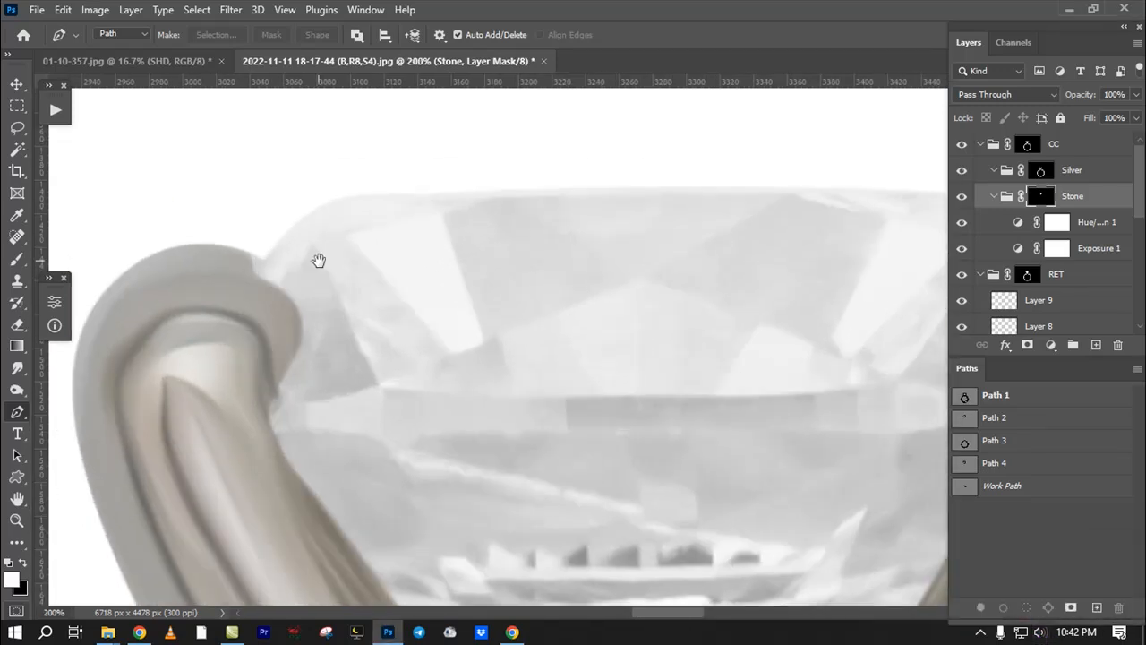
drag(318, 260, 286, 291)
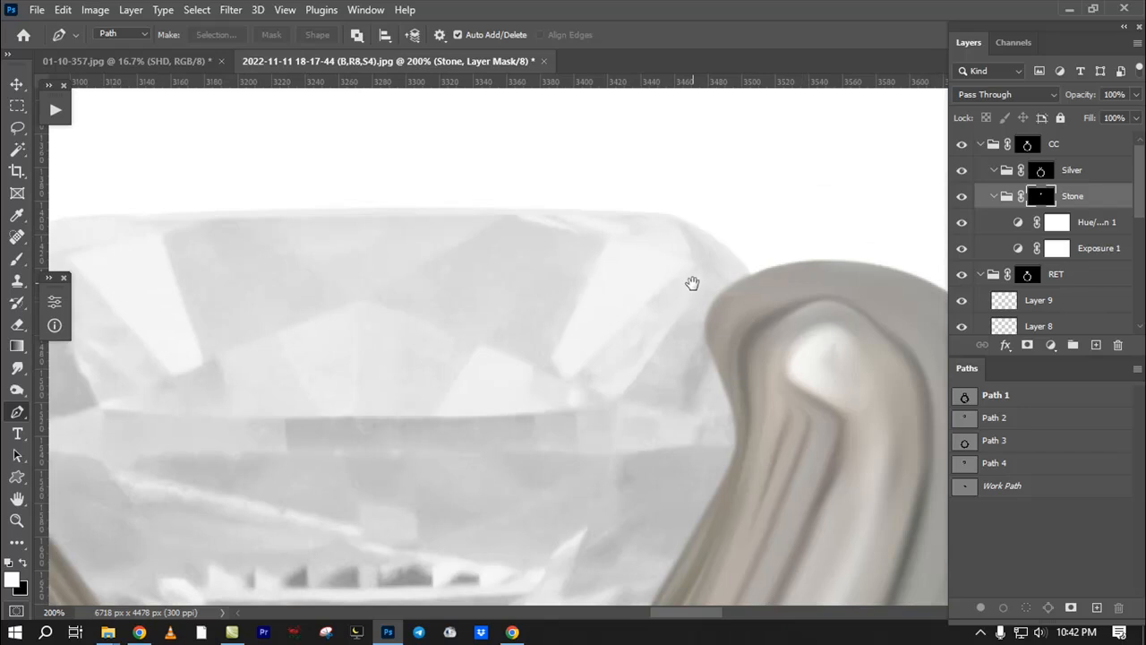
drag(609, 292, 526, 301)
drag(688, 280, 816, 279)
drag(605, 288, 1030, 280)
mouse_move(462, 288)
mouse_down()
mouse_move(496, 313)
mouse_move(371, 333)
mouse_move(478, 301)
mouse_up()
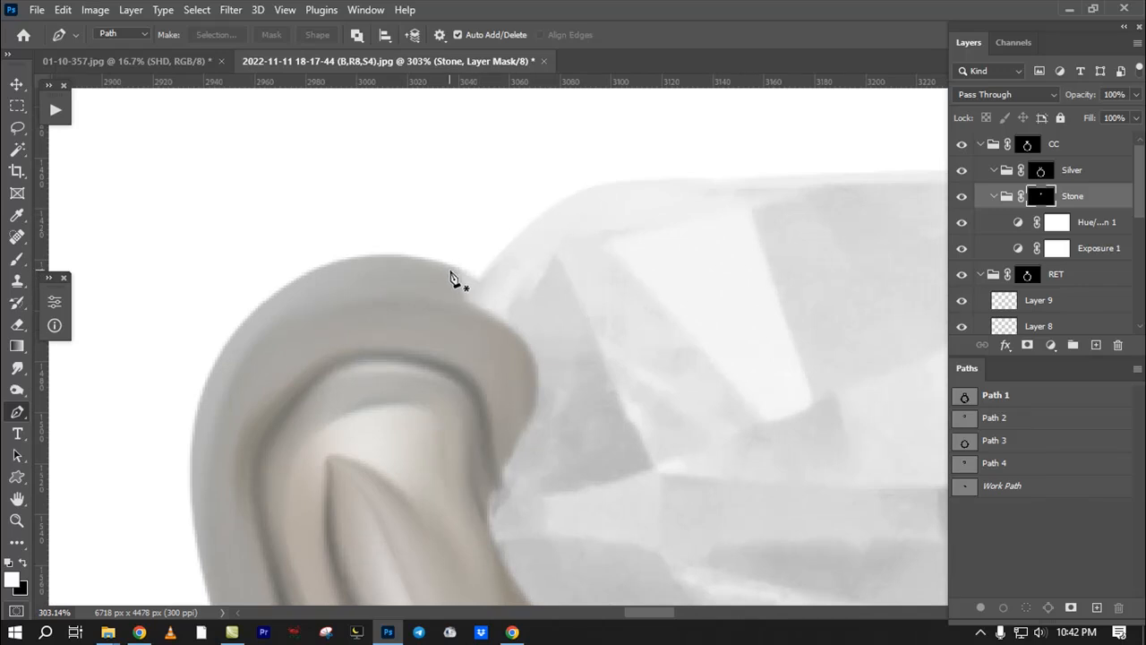
drag(473, 287, 341, 298)
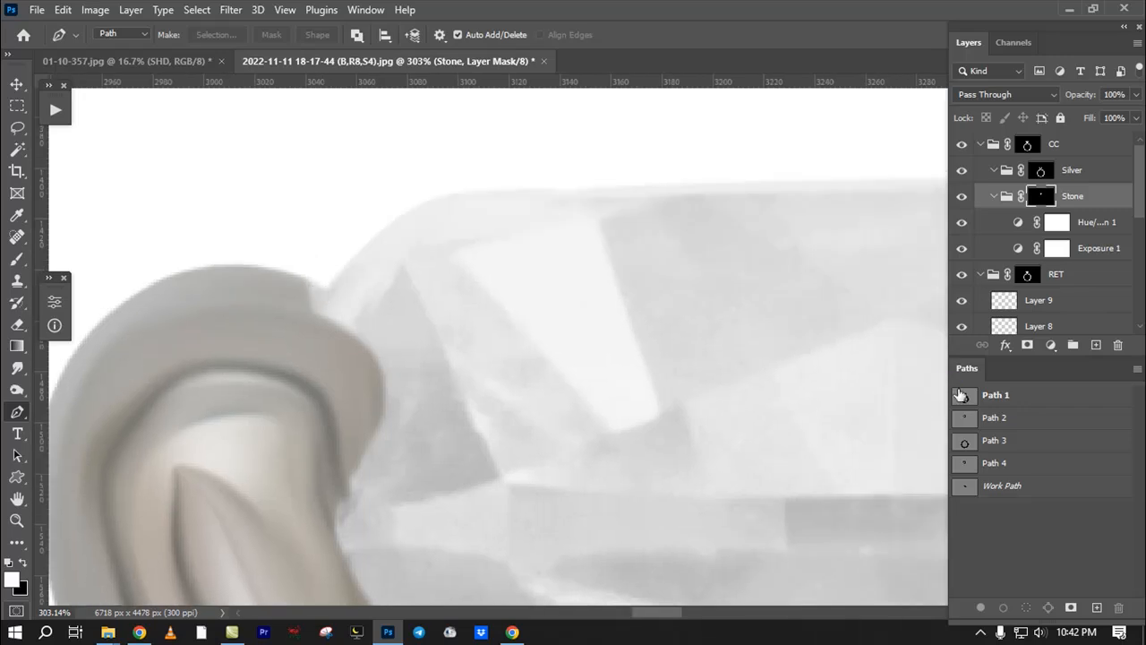
Step: Load Path 2 as a selection and check its coverage around the stone with Quick Mask
click(970, 418)
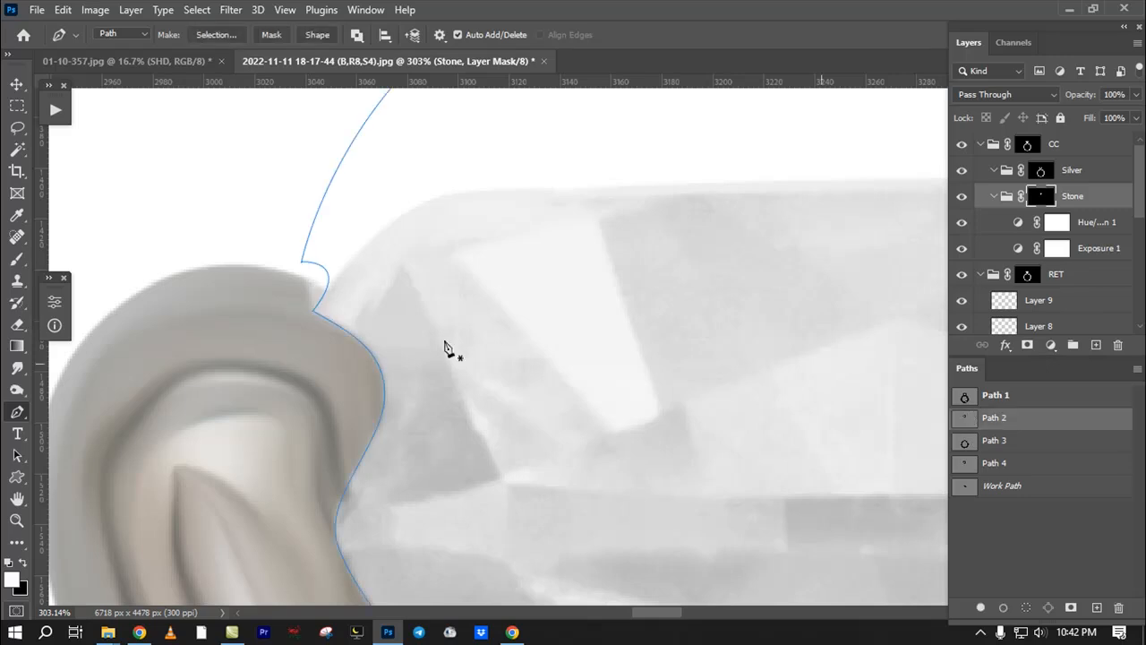
drag(324, 285, 368, 305)
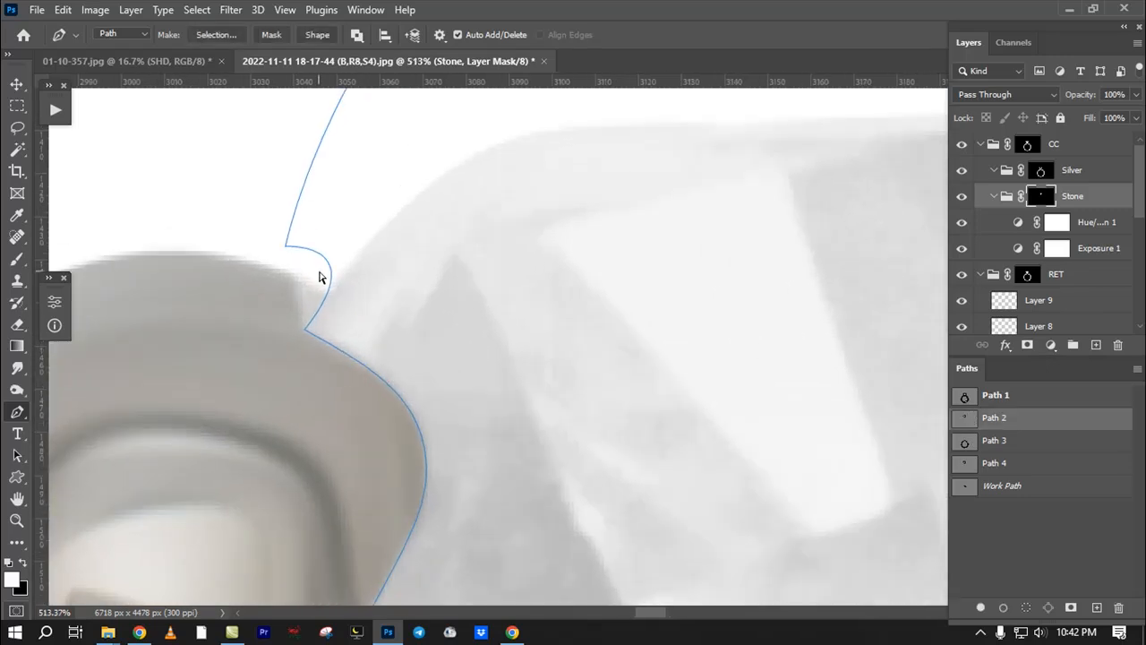
key(ctrl+Return)
key(q)
key(q)
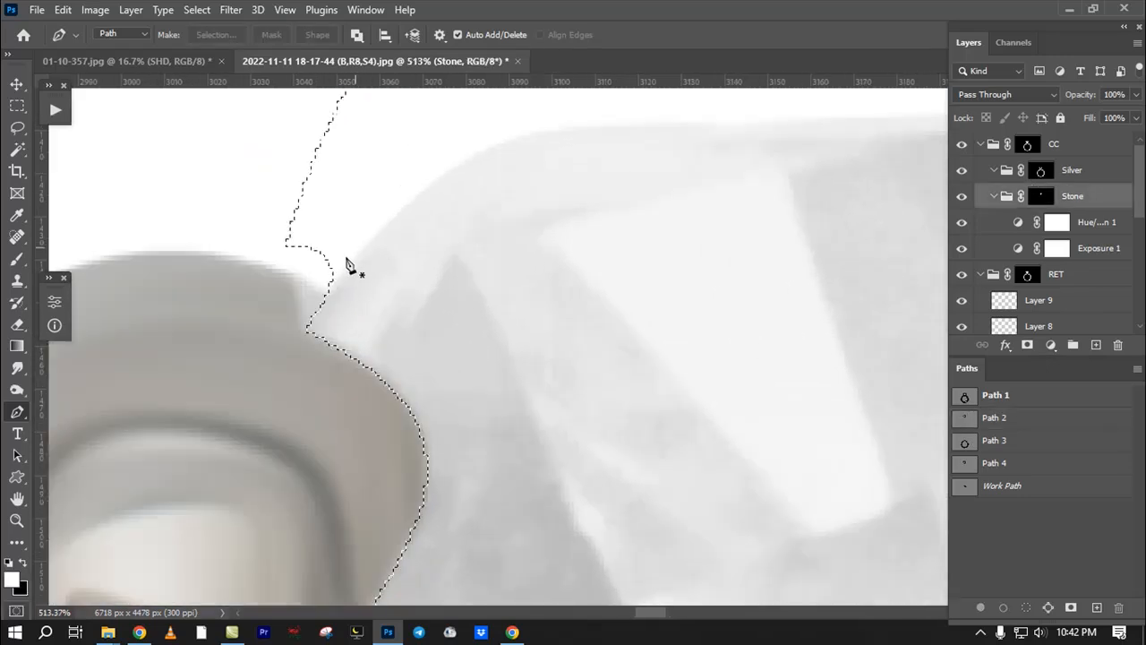
drag(347, 314, 233, 385)
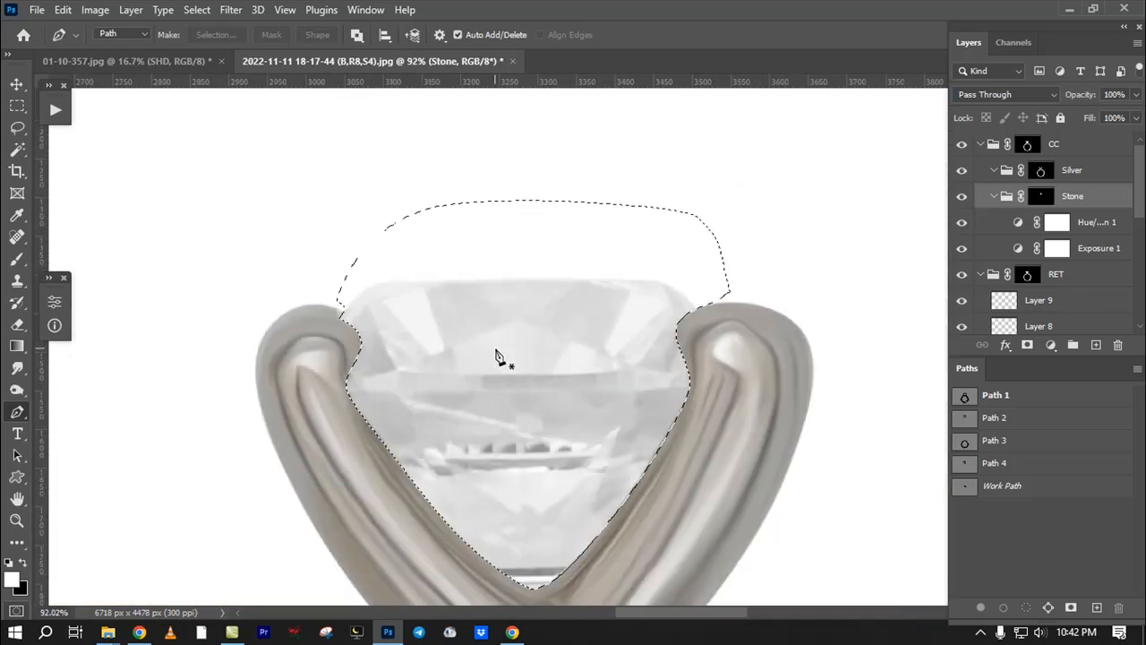
drag(336, 312, 410, 334)
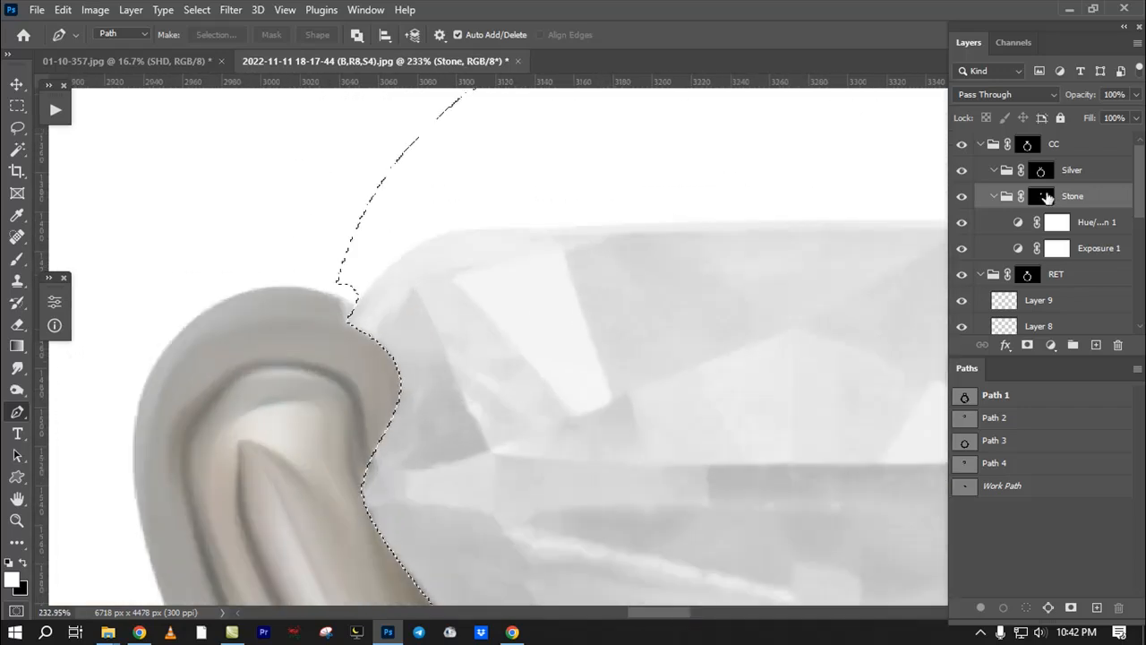
Step: Replace the Stone group's mask with a new one from the Path 2 selection, feathered 0.5 pixels
right_click(1041, 195)
click(1052, 230)
key(shift+F6)
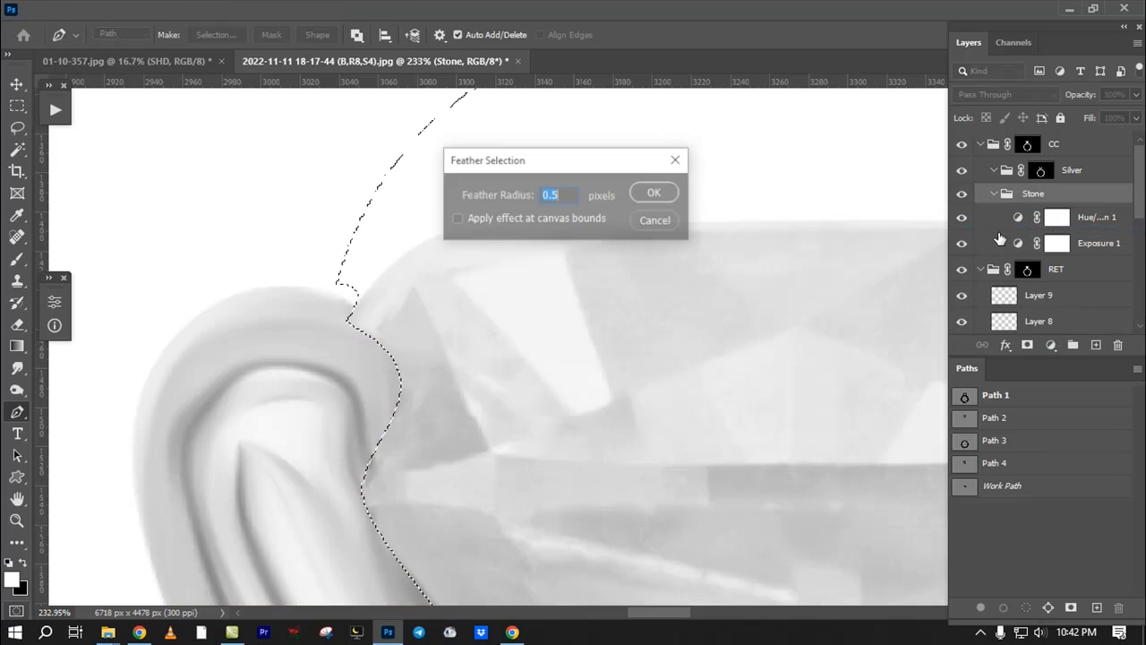
key(Return)
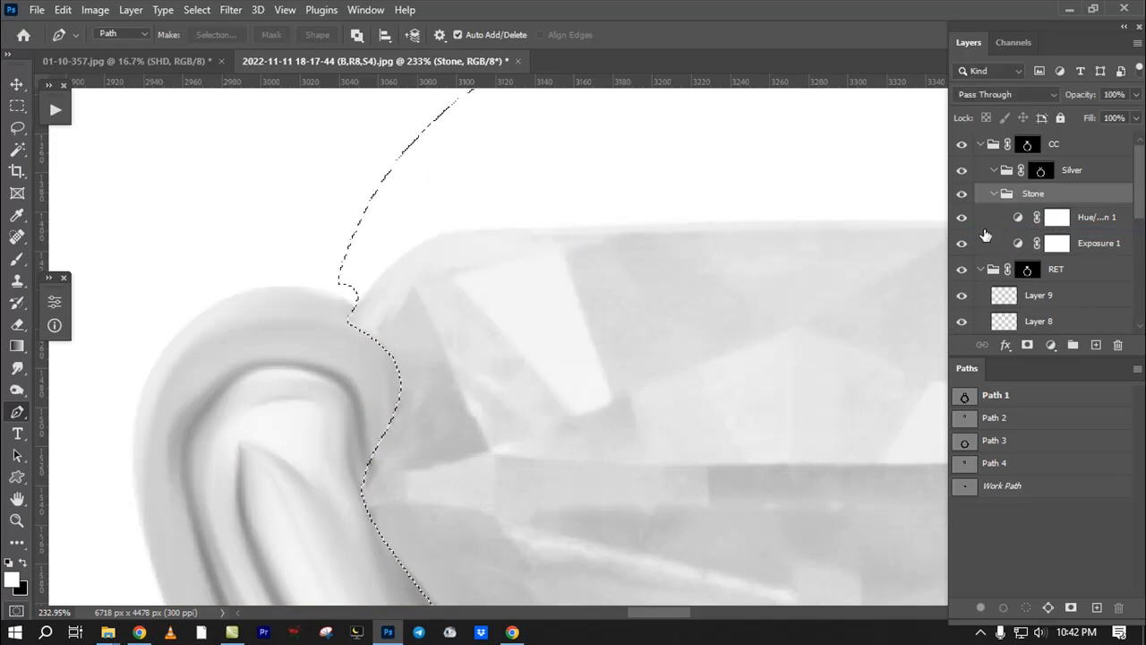
click(1028, 345)
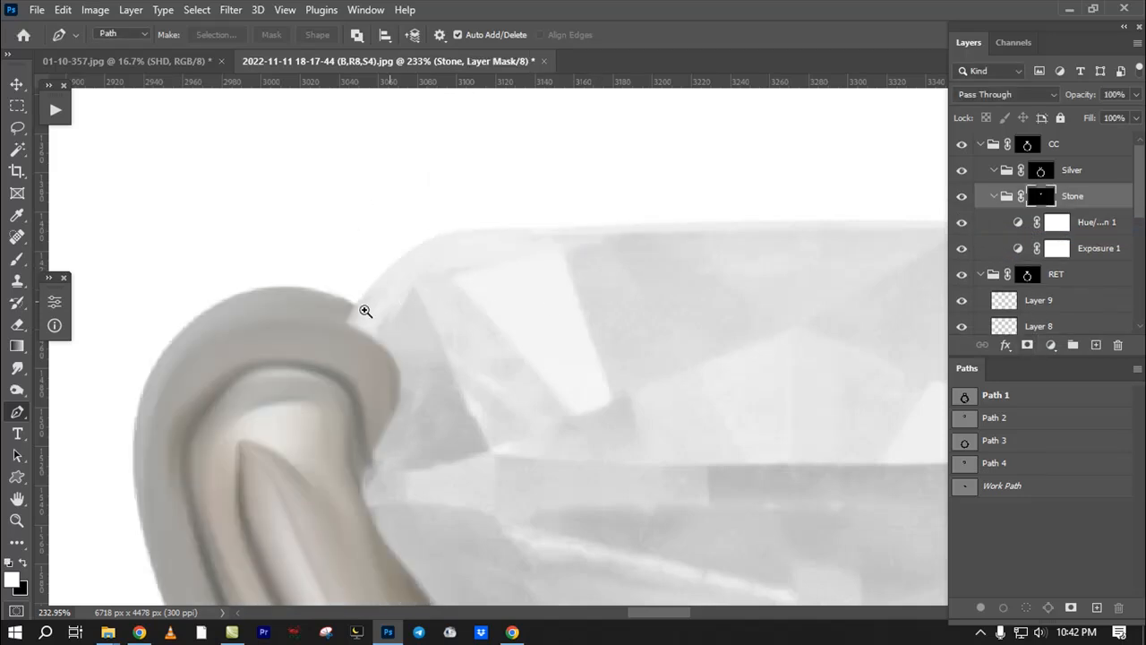
drag(365, 310, 397, 326)
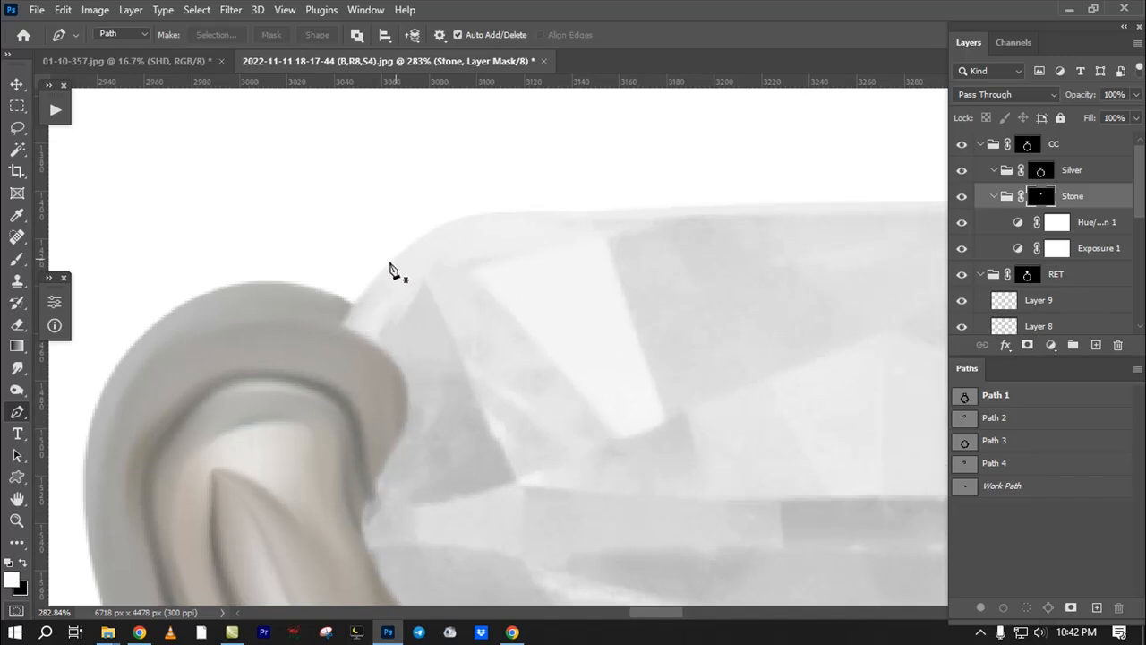
drag(350, 323, 269, 350)
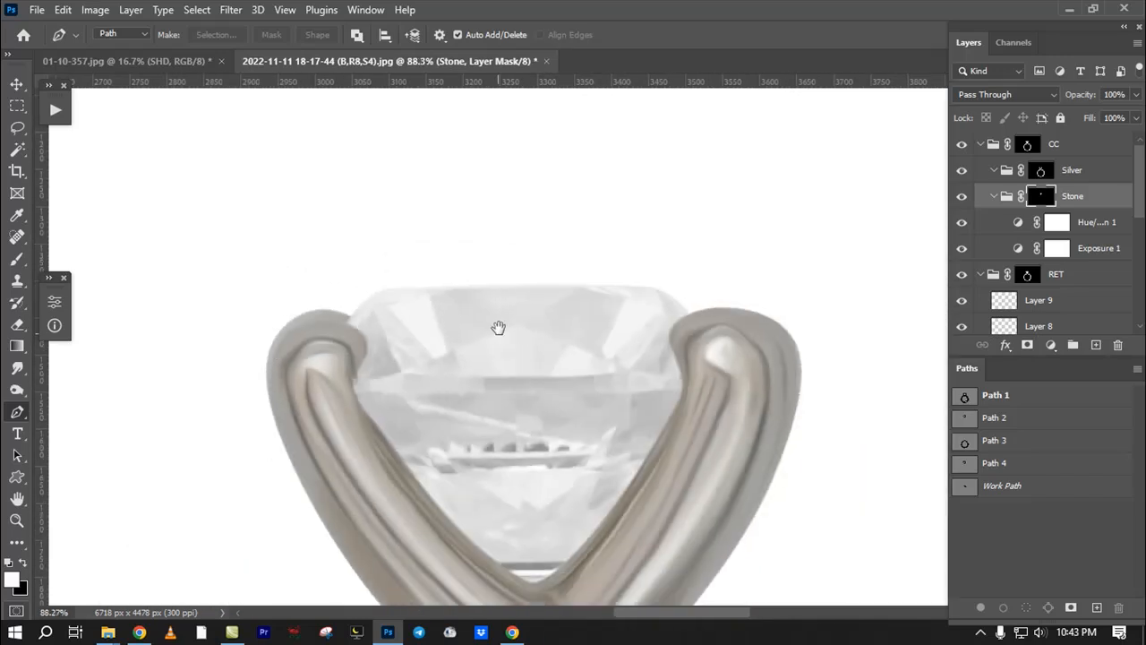
Step: Examine the stone and its edges, comparing it with and without the Exposure and Hue/Saturation adjustments
drag(499, 326, 527, 294)
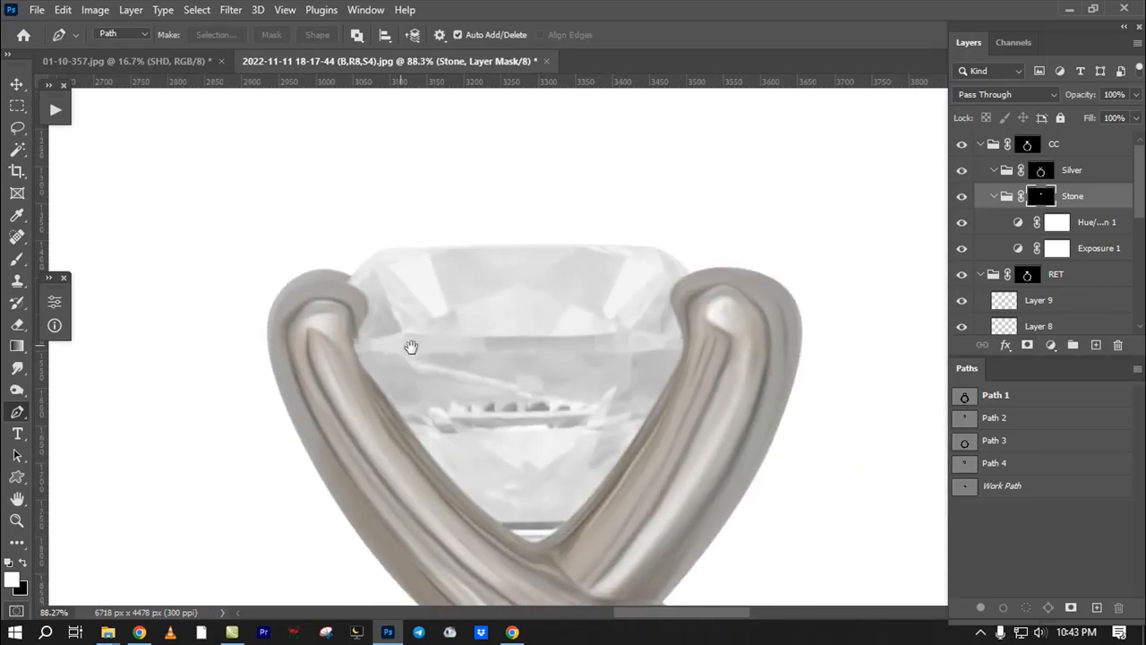
drag(698, 288, 678, 320)
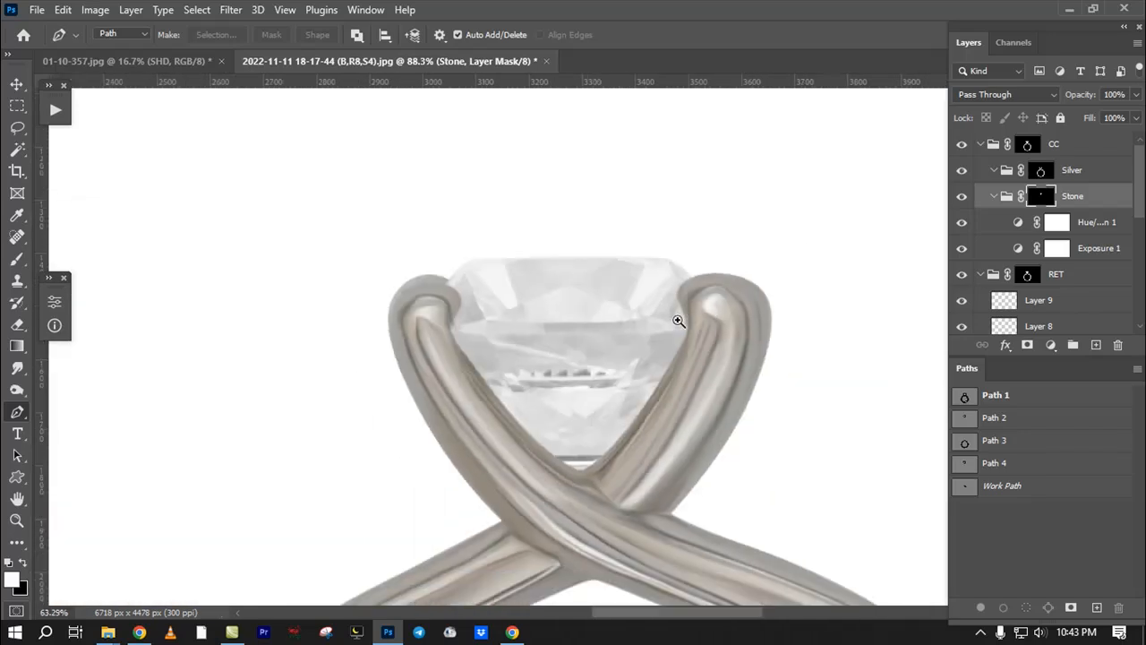
drag(625, 292, 564, 255)
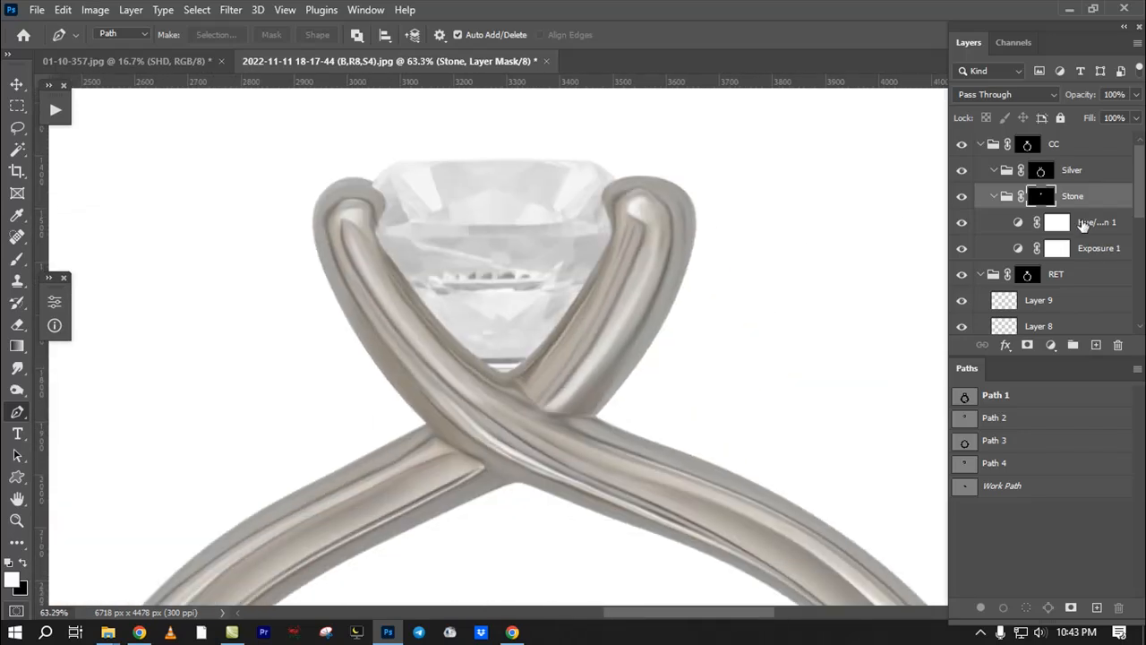
click(1084, 224)
click(1068, 255)
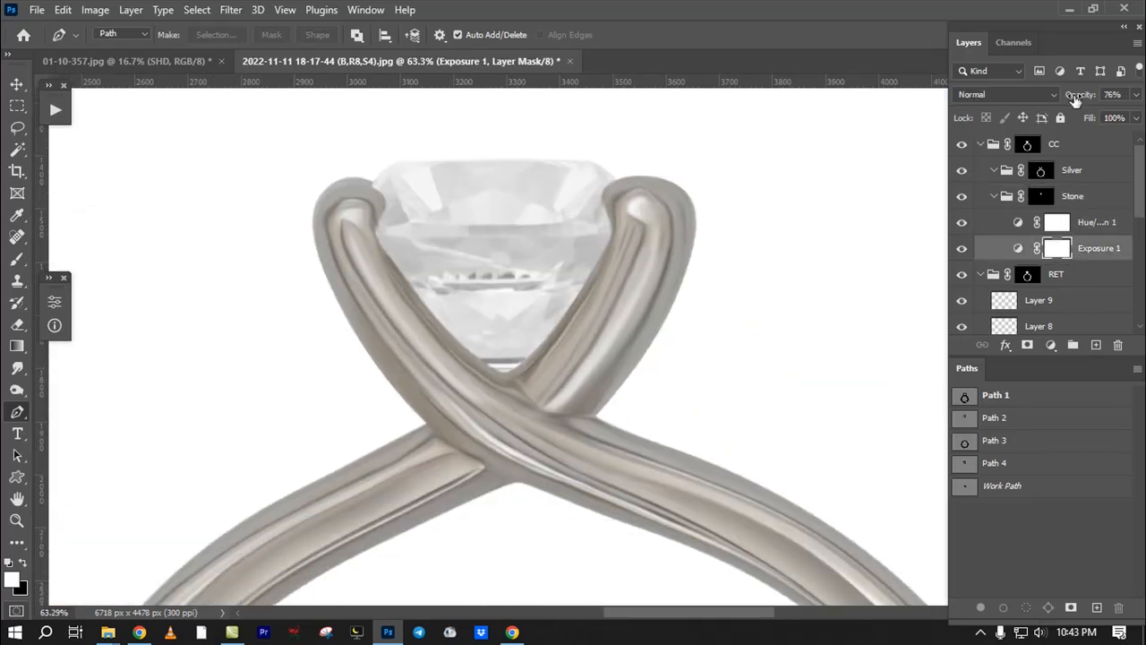
click(962, 250)
click(962, 251)
click(962, 251)
click(962, 251)
click(1047, 224)
click(963, 224)
mouse_move(499, 258)
mouse_down()
mouse_move(456, 266)
mouse_move(492, 249)
mouse_up()
drag(559, 234, 631, 261)
Step: Collapse the Stone group and compare the image with the group hidden and shown
click(1003, 199)
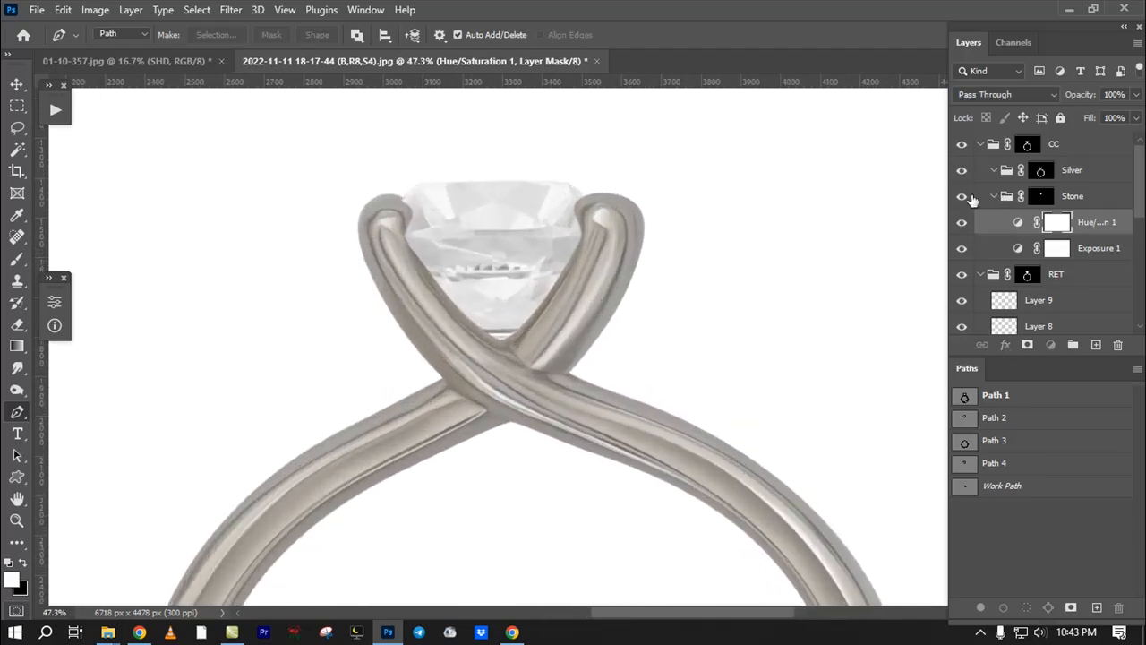
click(994, 196)
click(962, 196)
click(958, 197)
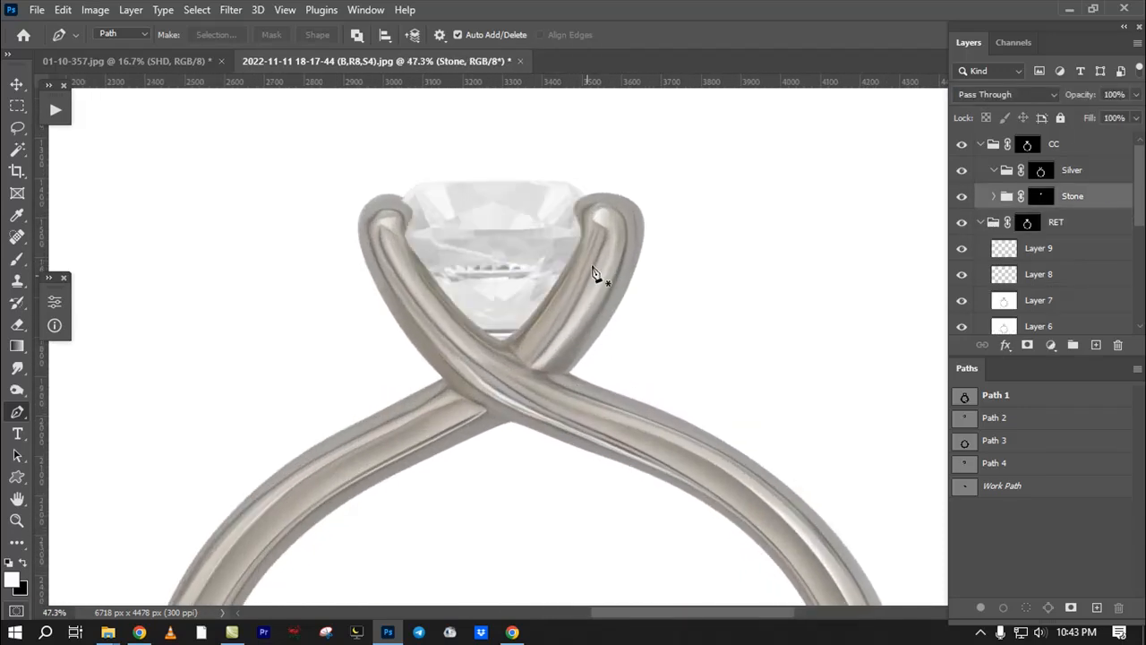
Step: Add a Hue/Saturation adjustment inside the Silver group, fully desaturate the metal, and compare it with the original colour
click(1039, 172)
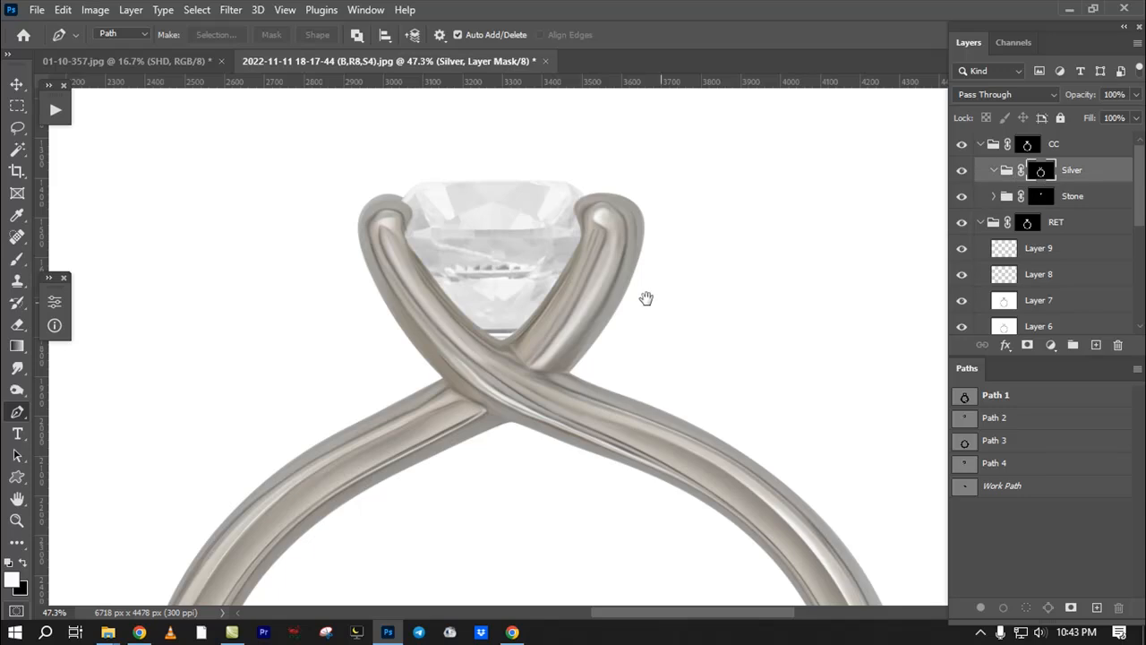
drag(646, 298, 631, 197)
drag(596, 243, 548, 139)
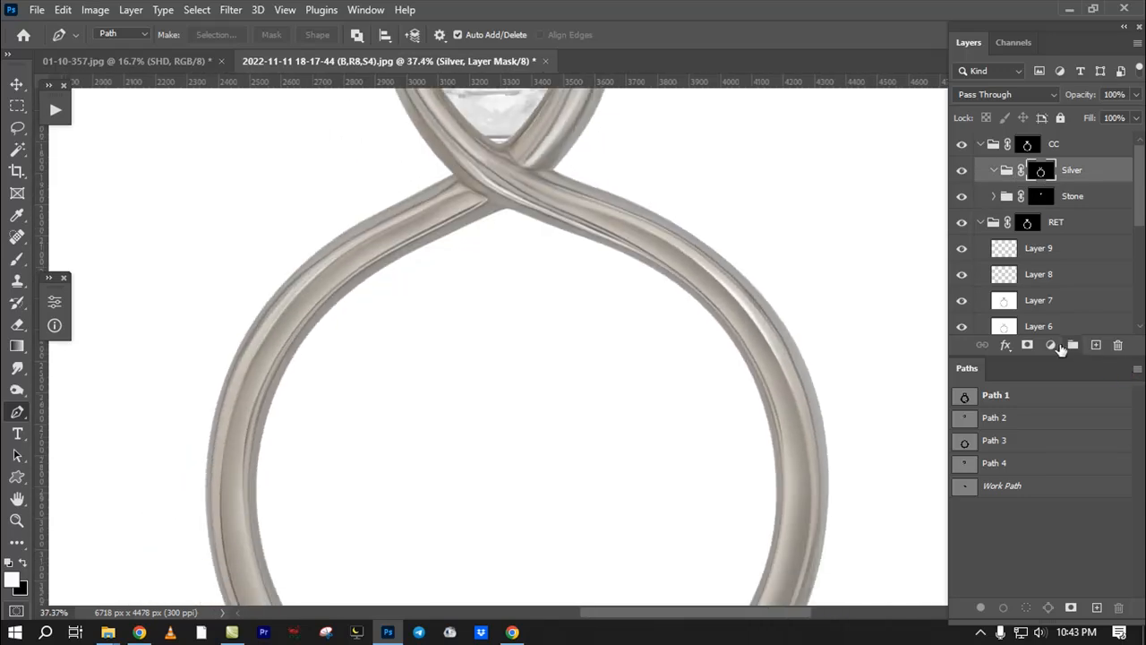
click(1054, 346)
click(1065, 183)
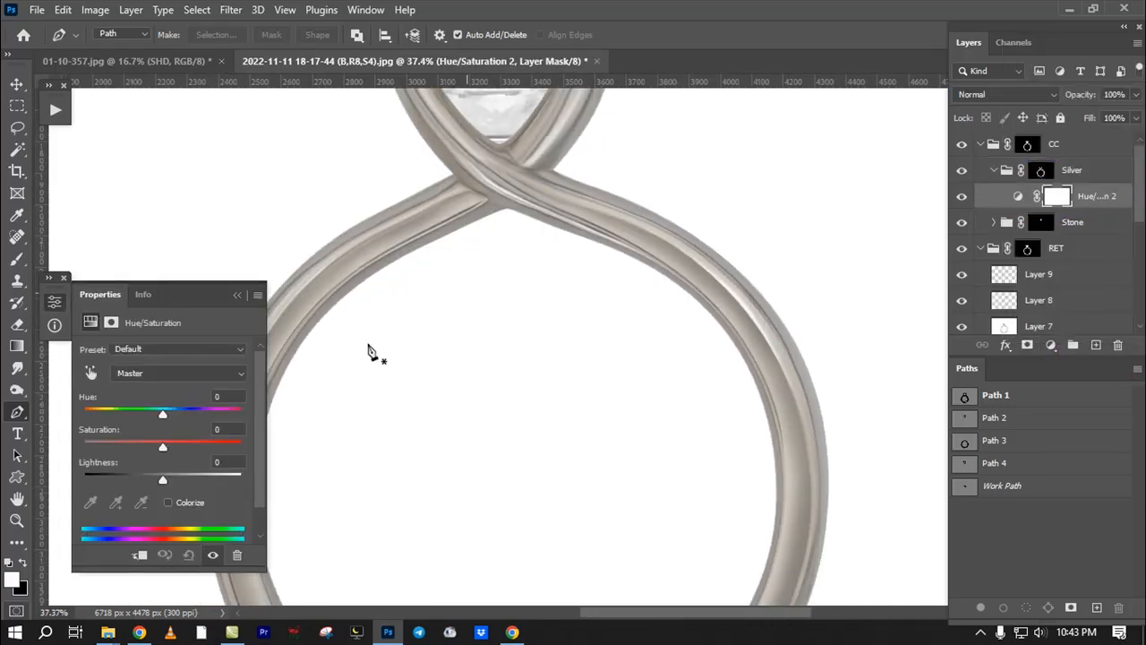
drag(163, 452, 84, 453)
click(237, 297)
drag(545, 218, 563, 376)
drag(609, 325, 665, 363)
click(964, 197)
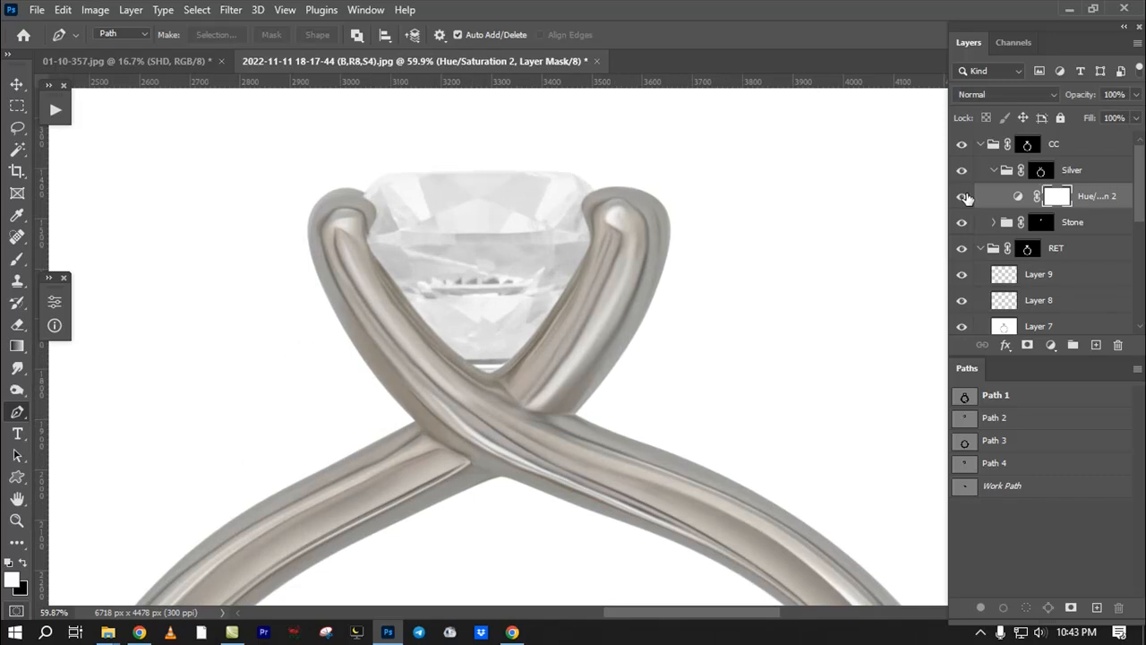
click(964, 197)
click(964, 198)
Step: Add a Brightness/Contrast adjustment to the Silver group with brightness 36 and contrast 30
click(1050, 345)
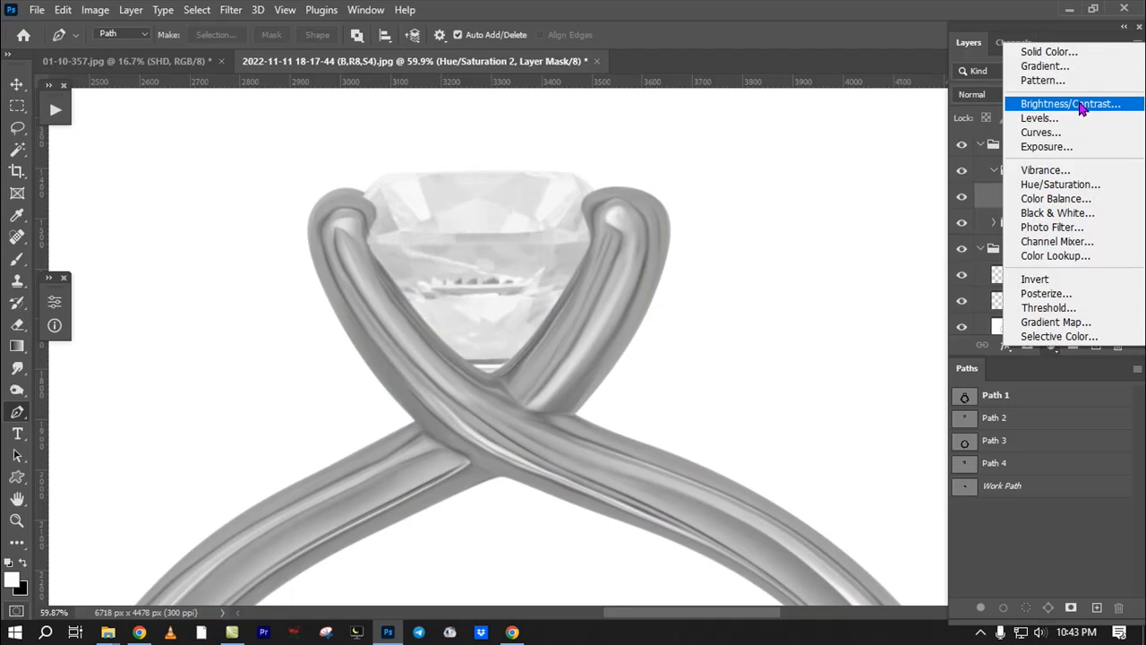
click(1081, 108)
drag(166, 399, 179, 398)
drag(478, 361, 439, 329)
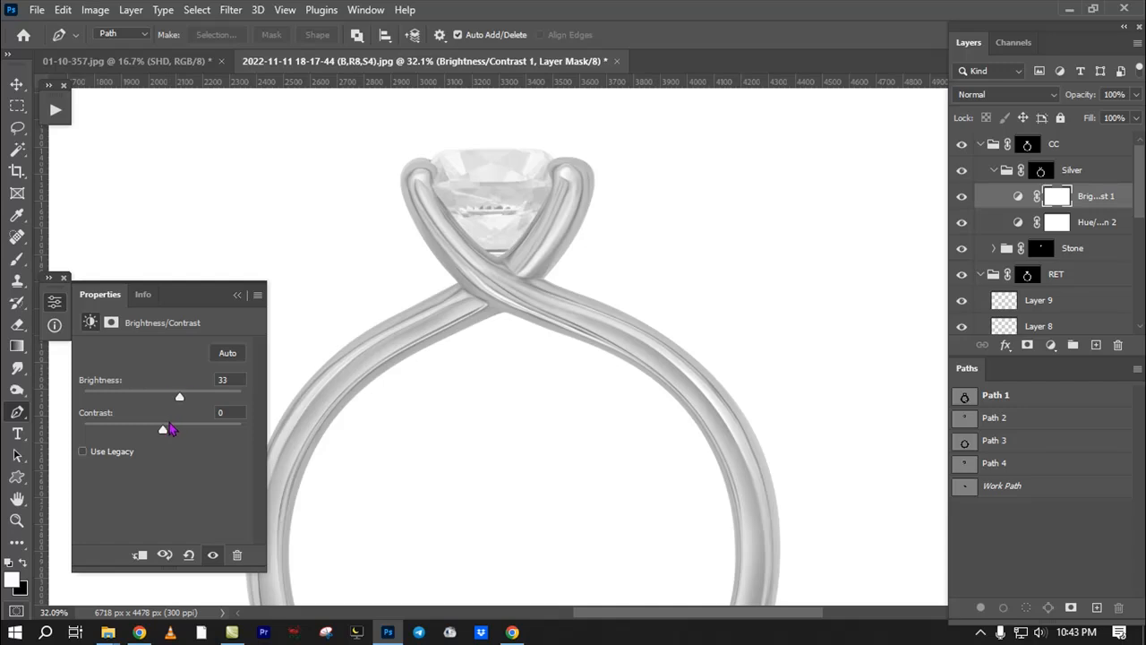
mouse_move(165, 433)
mouse_down()
mouse_move(185, 430)
mouse_move(163, 435)
mouse_up()
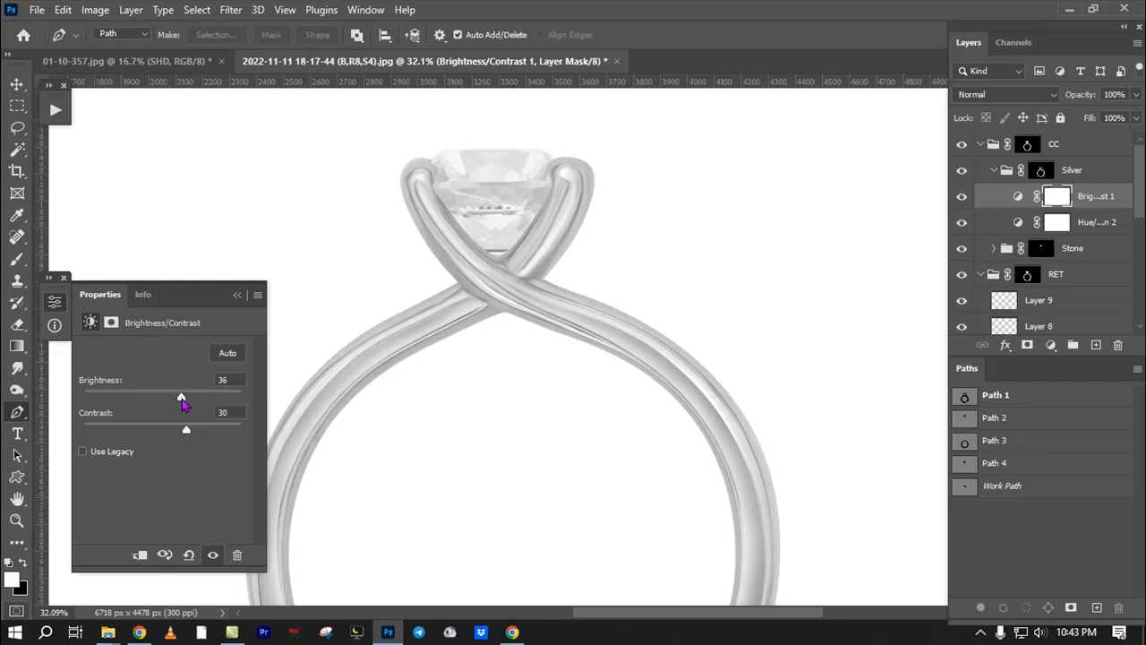
drag(565, 343, 646, 108)
drag(598, 240, 553, 320)
click(237, 295)
Step: Compare the metal with and without the Brightness/Contrast adjustment and examine the prongs and band
drag(485, 210, 481, 348)
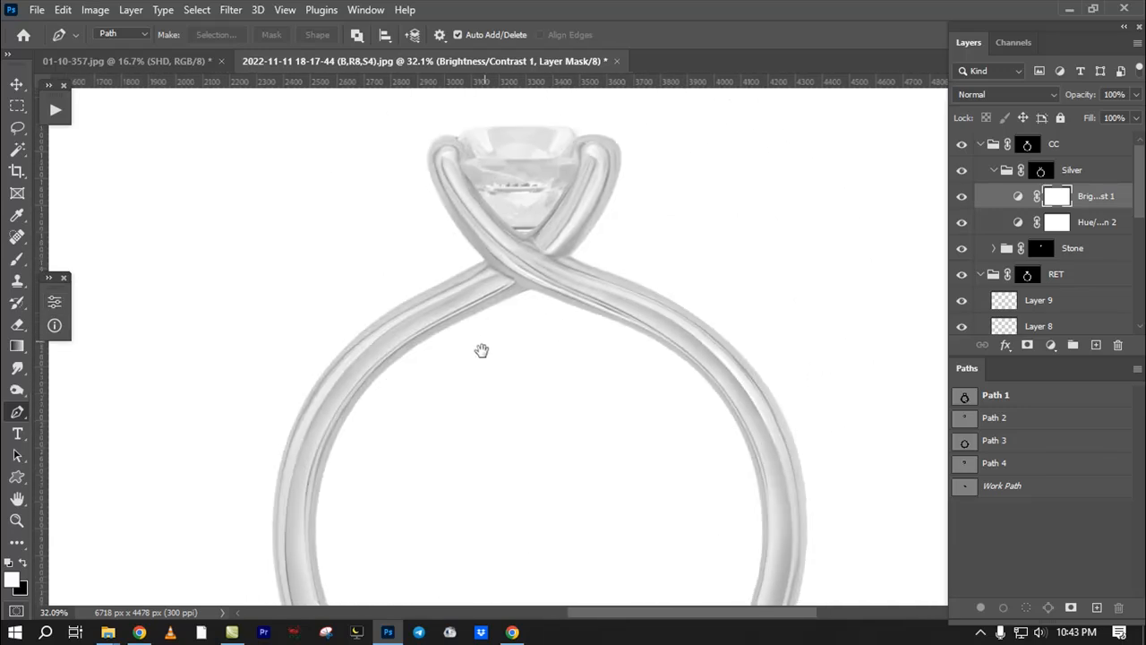
click(963, 196)
click(963, 196)
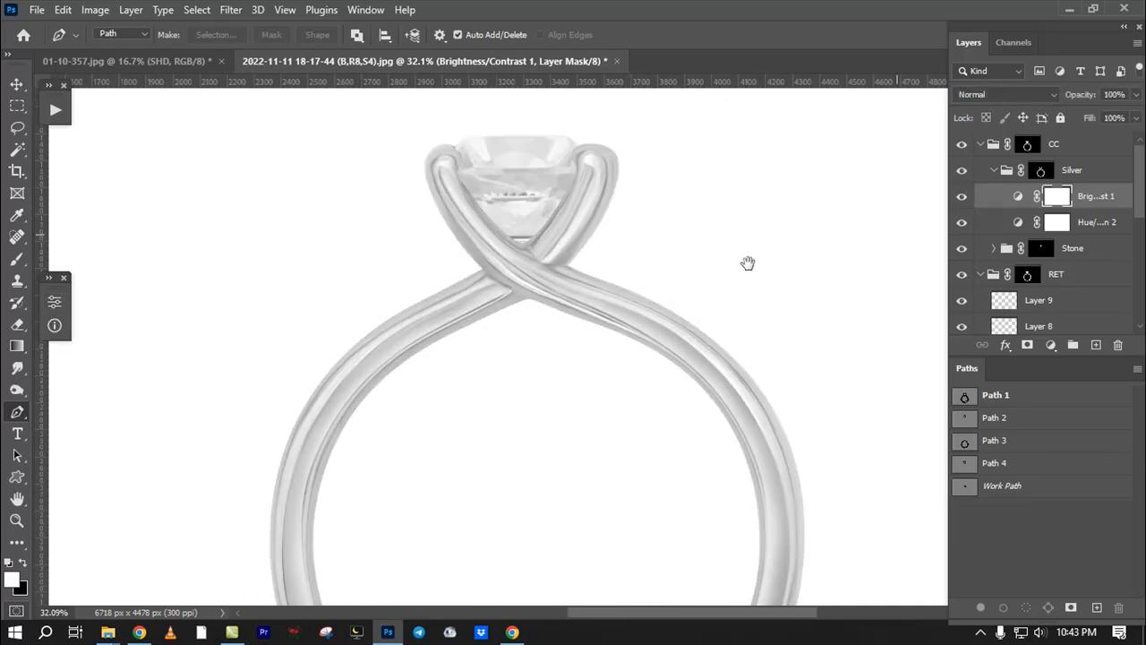
drag(545, 253, 540, 311)
drag(592, 273, 568, 225)
drag(541, 285, 527, 285)
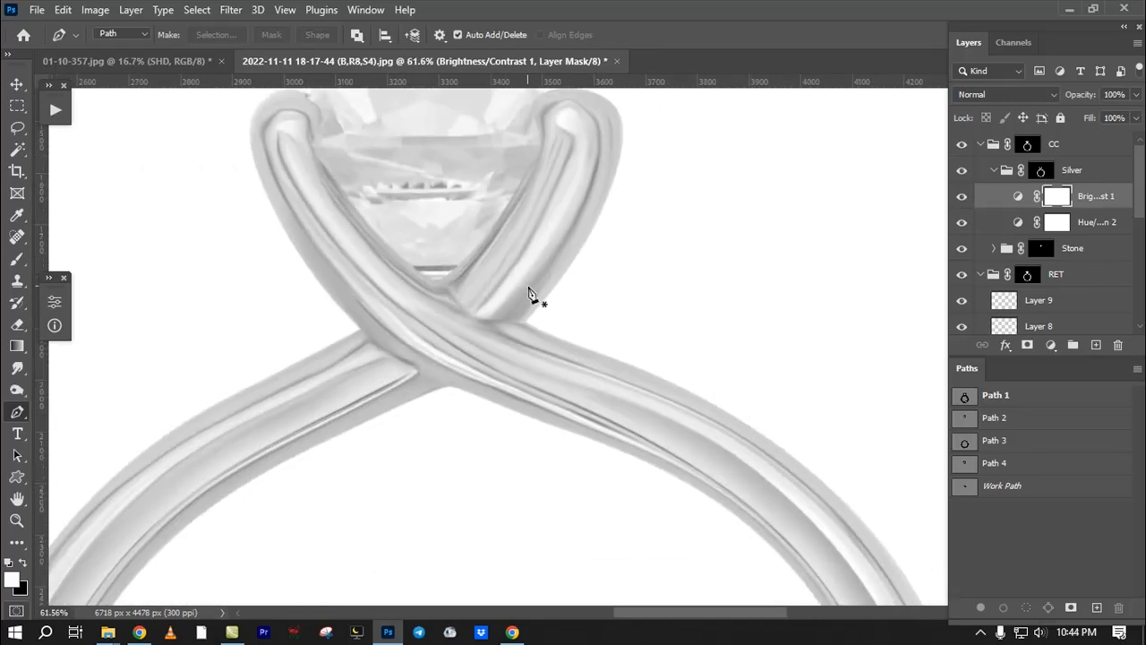
scroll(541, 326, down, 2)
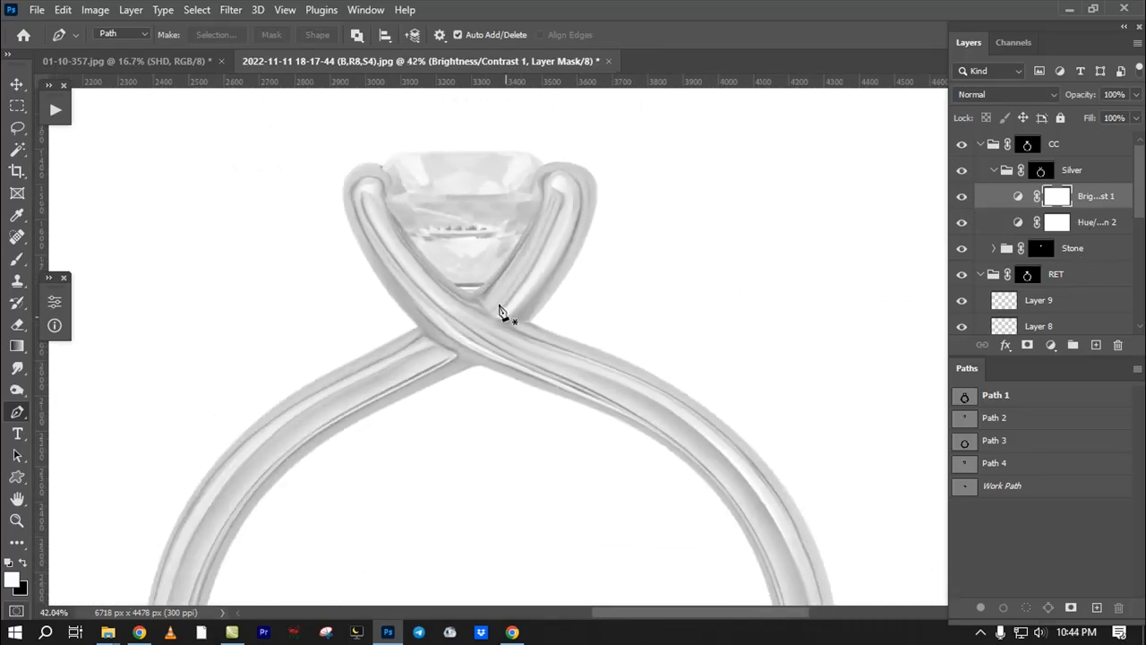
scroll(461, 391, down, 2)
drag(534, 399, 554, 292)
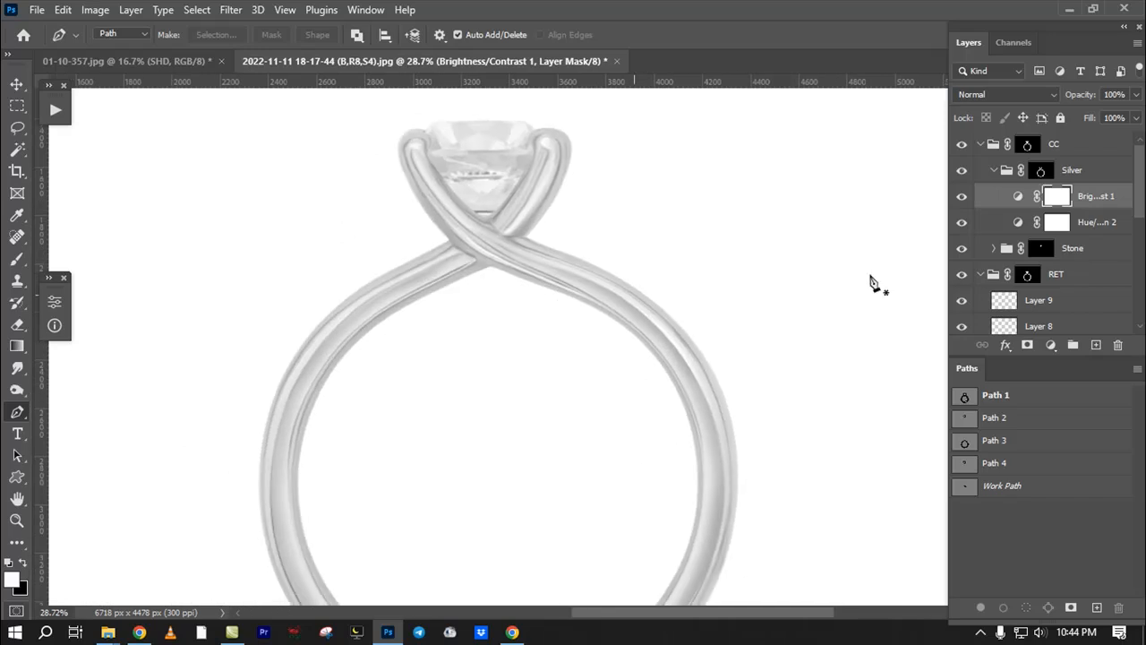
Step: Add a Selective Color adjustment to the Silver group, set Black to +32% for Neutrals, and preview its effect on the metal
click(1051, 346)
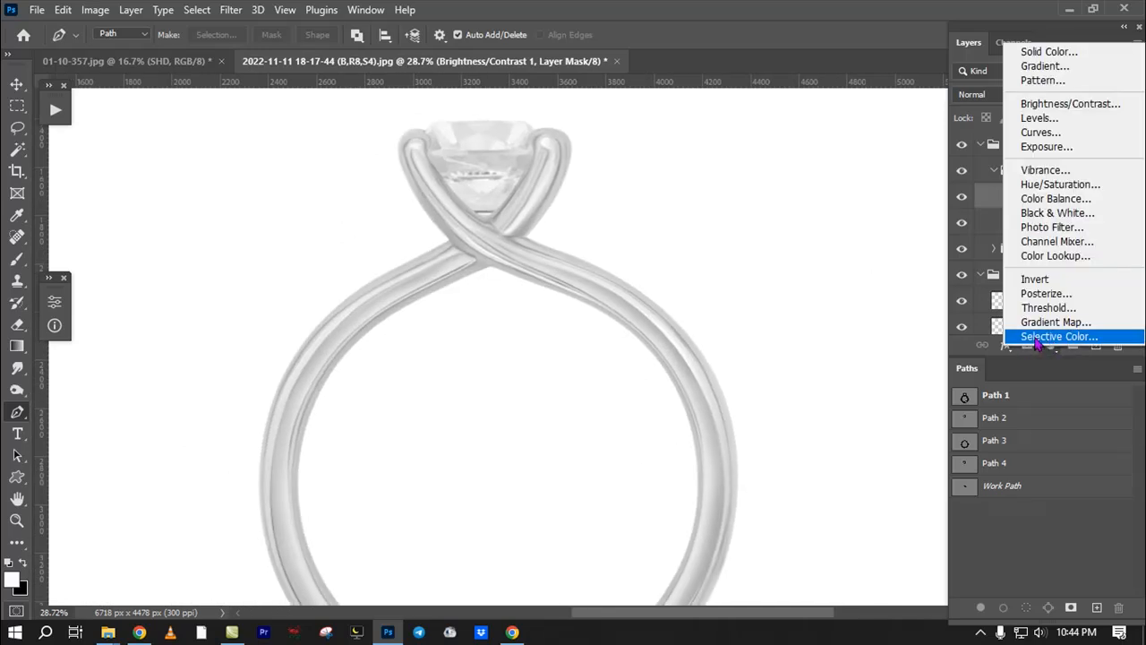
click(1039, 337)
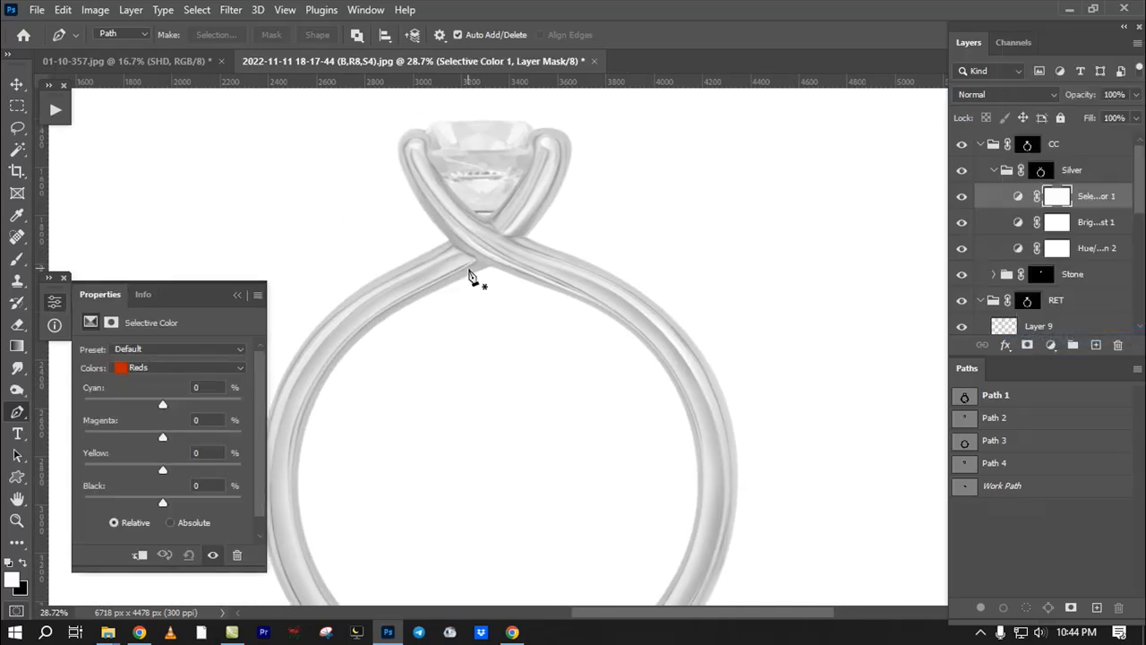
drag(174, 294, 183, 226)
click(141, 310)
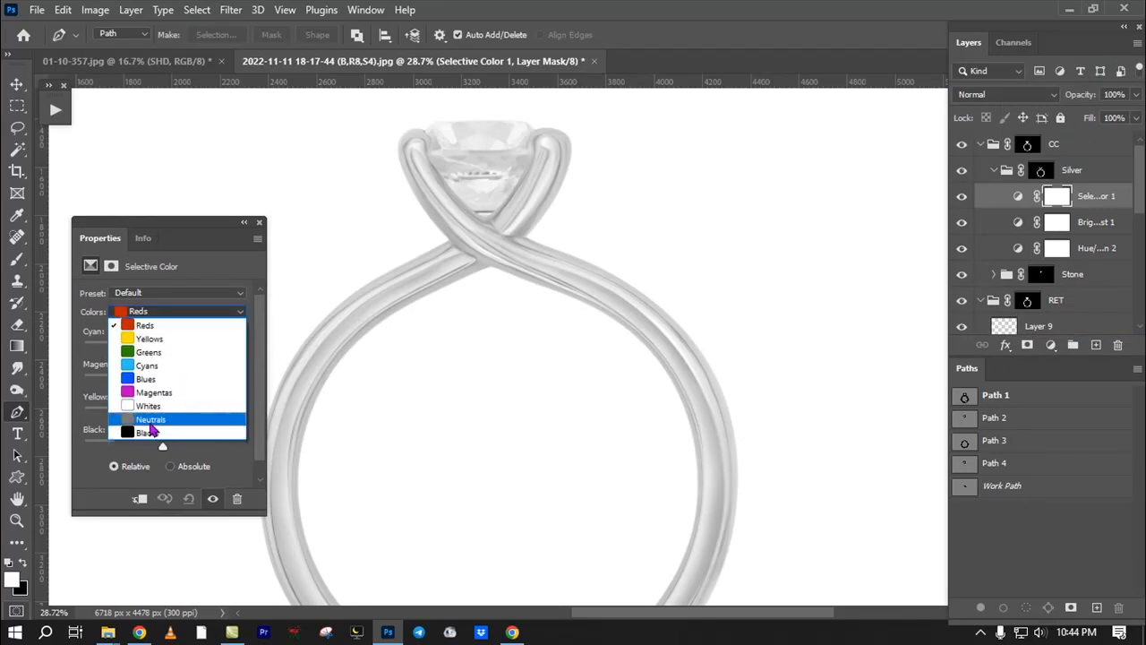
click(150, 419)
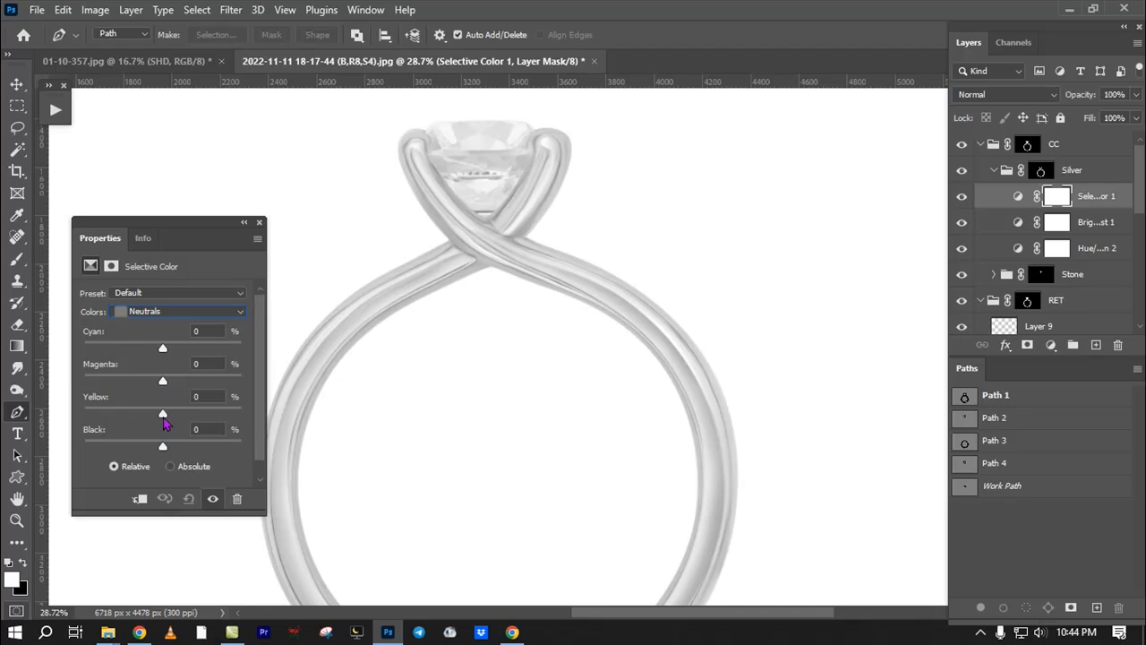
drag(163, 447, 176, 447)
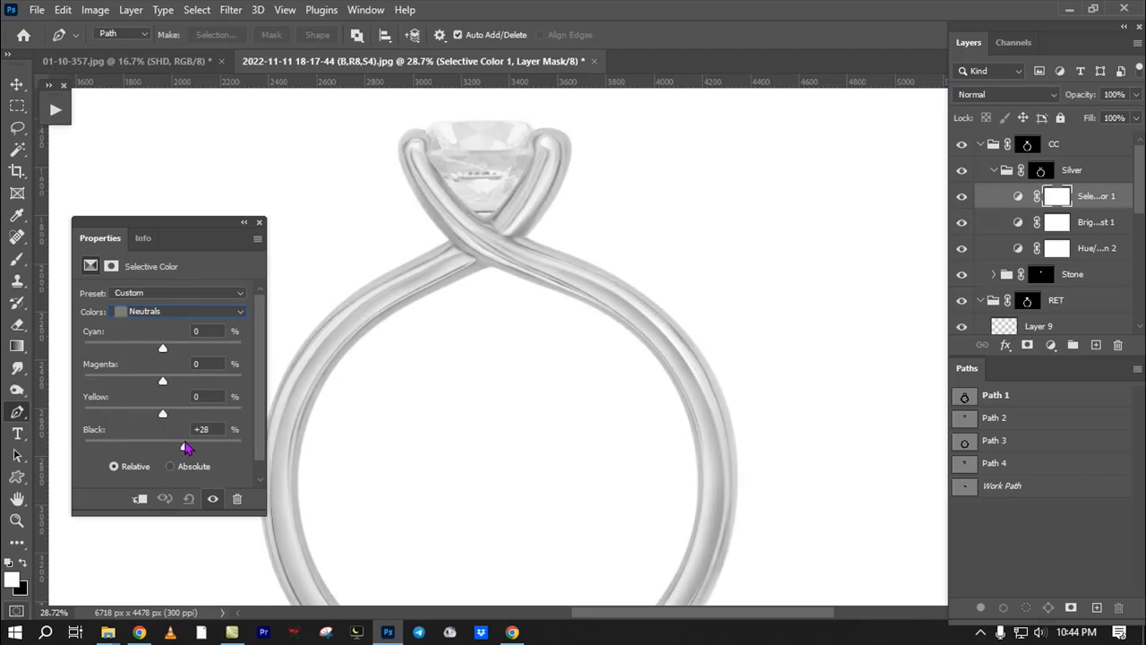
click(213, 500)
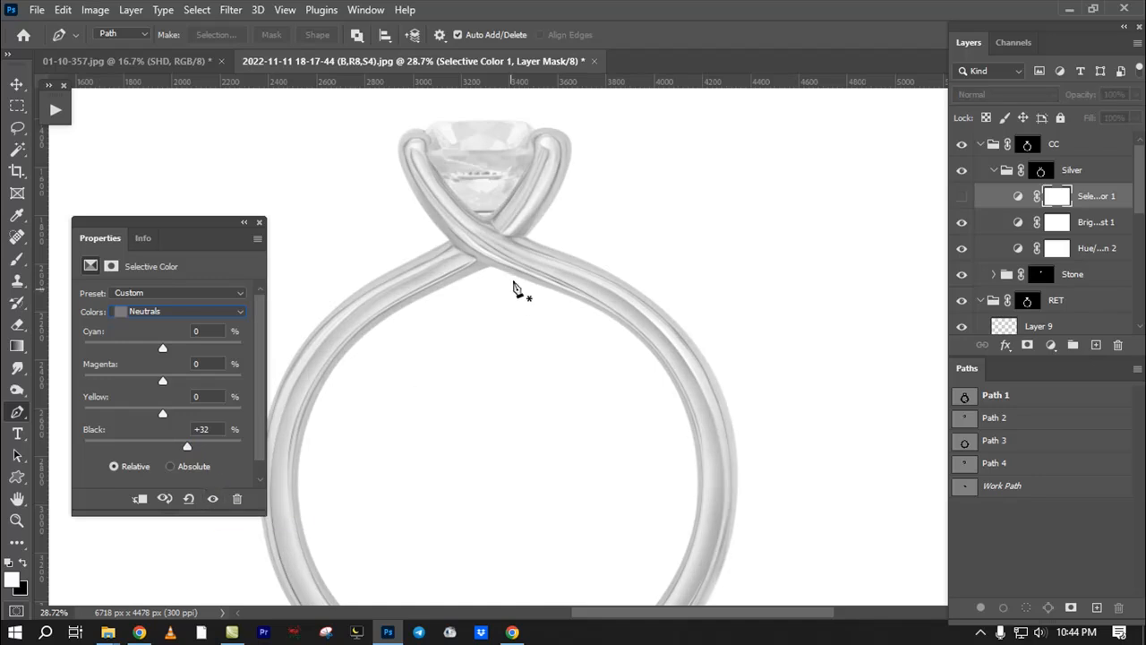
ctrl+click(512, 210)
drag(512, 209, 565, 283)
click(212, 501)
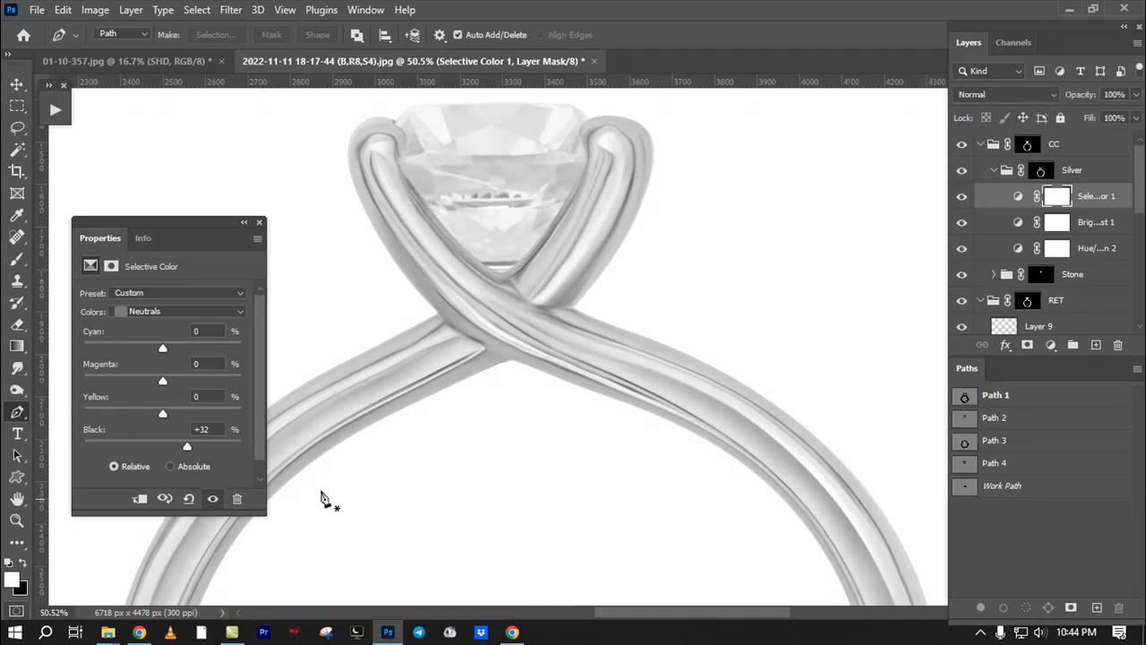
drag(527, 355, 517, 291)
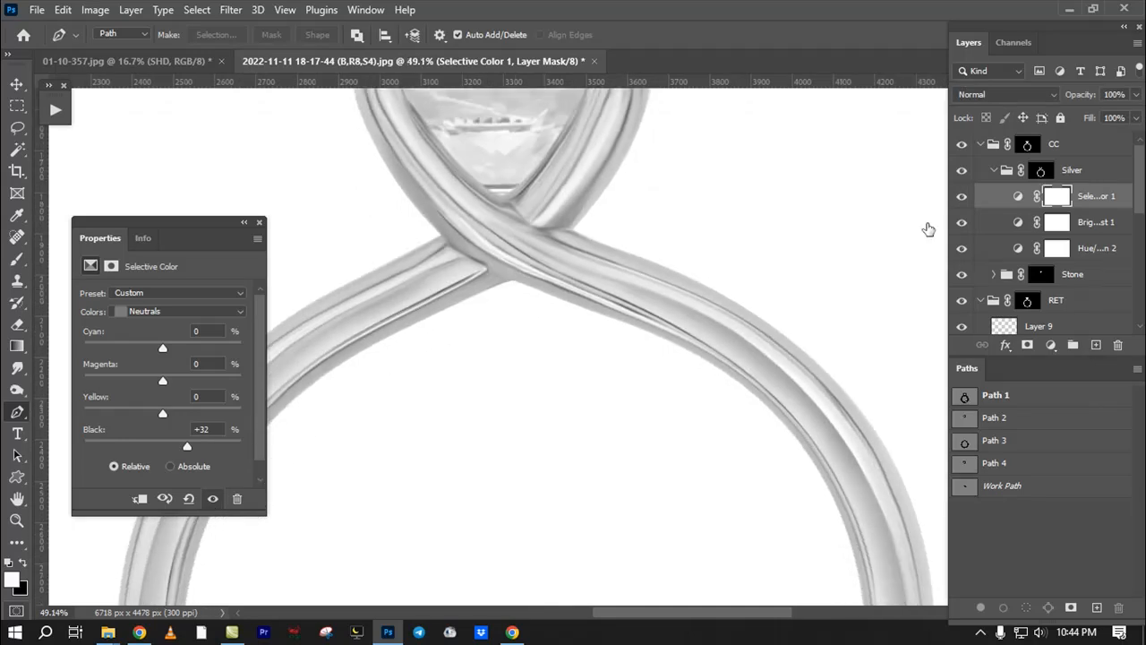
click(243, 223)
Step: Compare the setting and the whole band with the Selective Color adjustment hidden and shown
scroll(506, 309, up, 3)
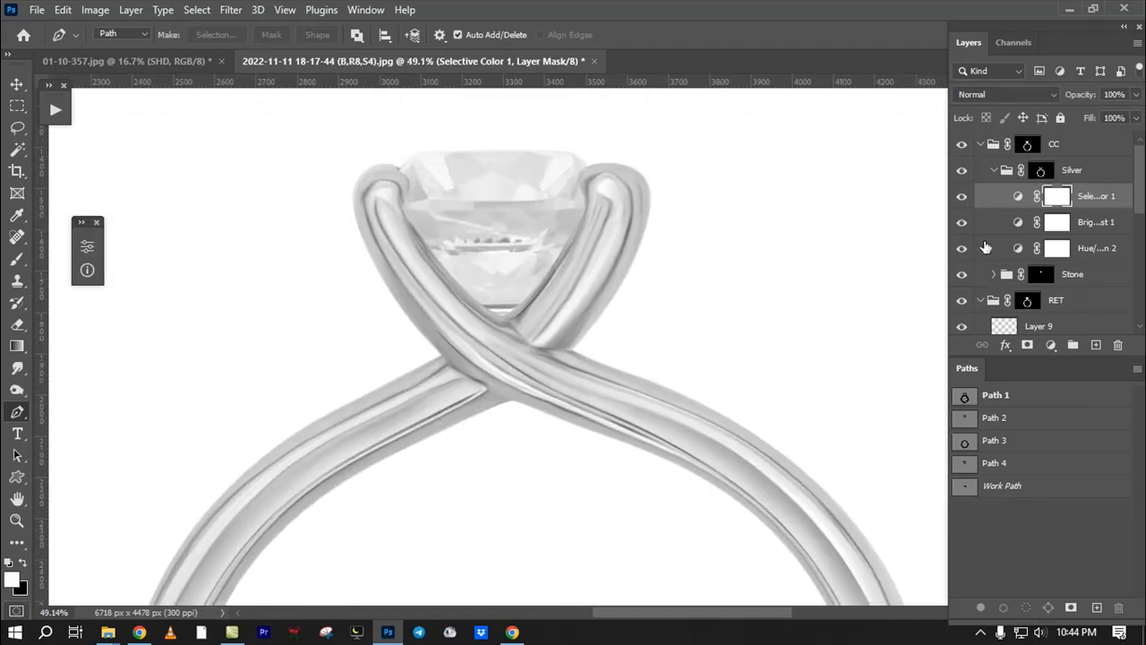
click(962, 199)
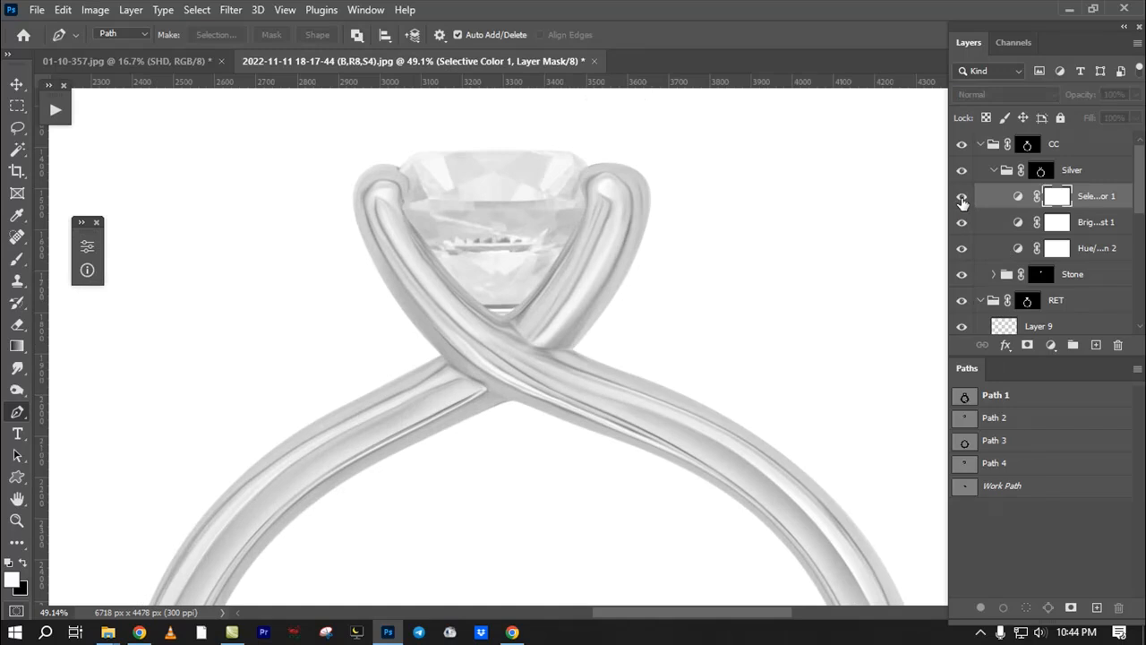
click(962, 198)
scroll(610, 388, down, 2)
drag(610, 388, 613, 207)
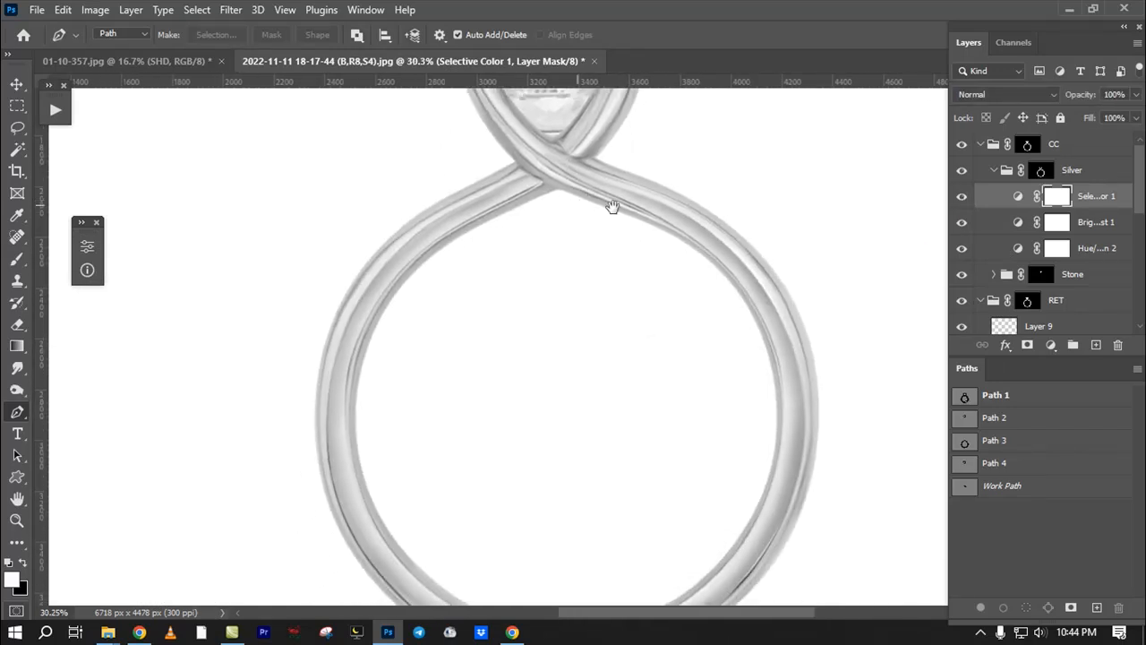
click(962, 196)
click(961, 197)
drag(587, 338, 489, 461)
drag(497, 236, 581, 367)
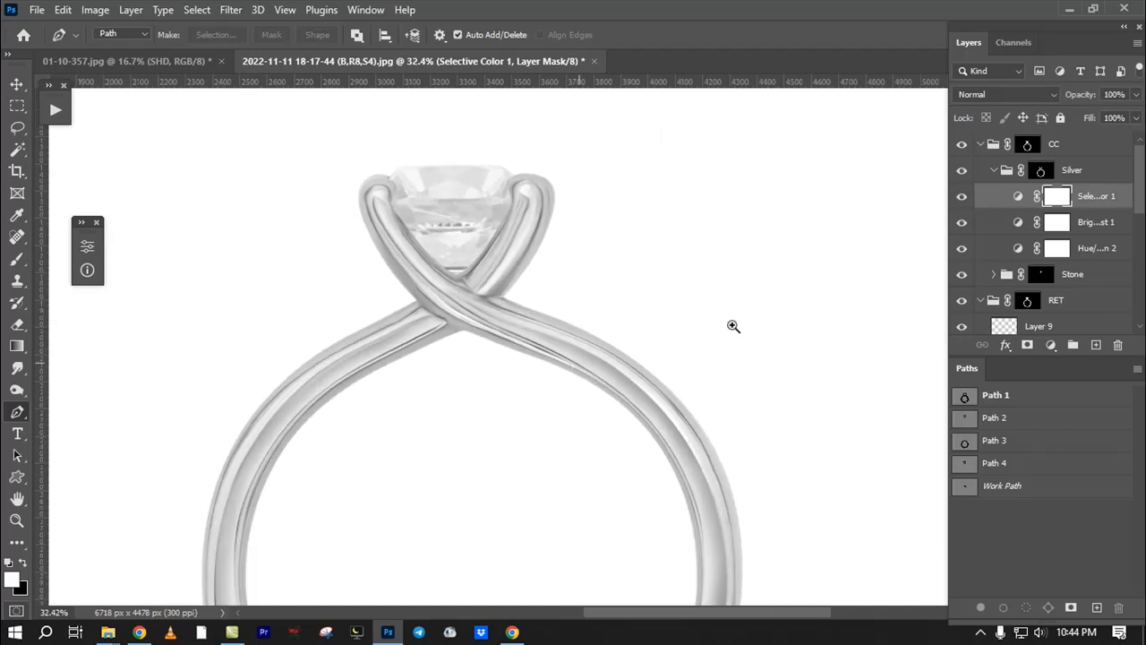
click(961, 196)
click(961, 196)
drag(428, 224, 555, 248)
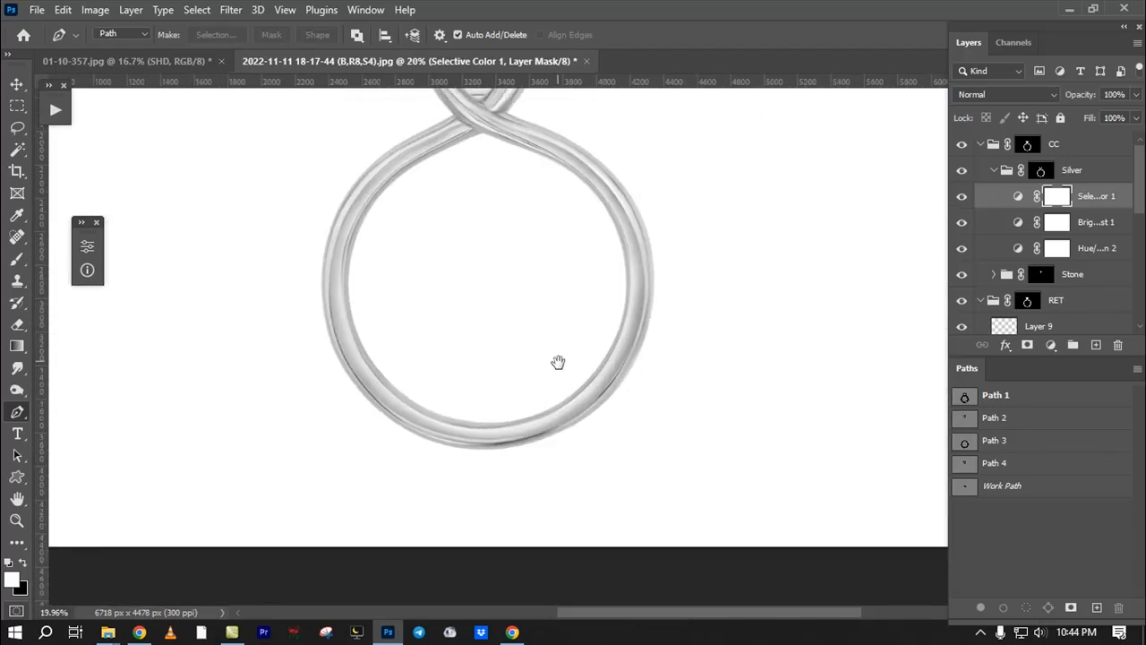
drag(576, 354, 587, 411)
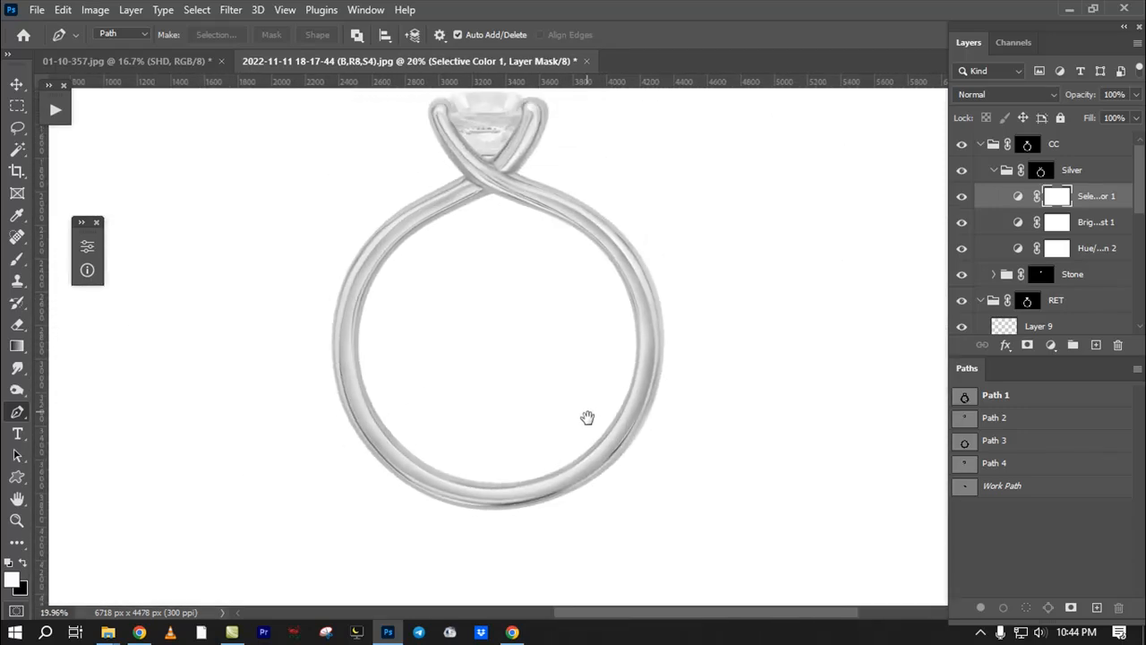
click(964, 197)
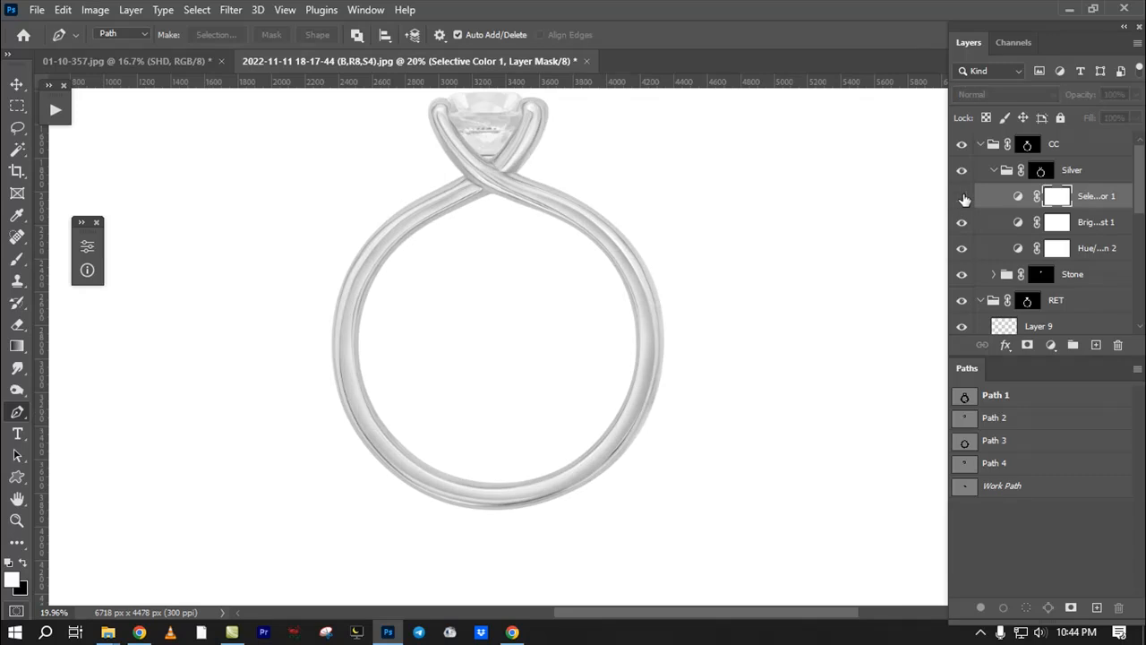
drag(529, 177, 587, 335)
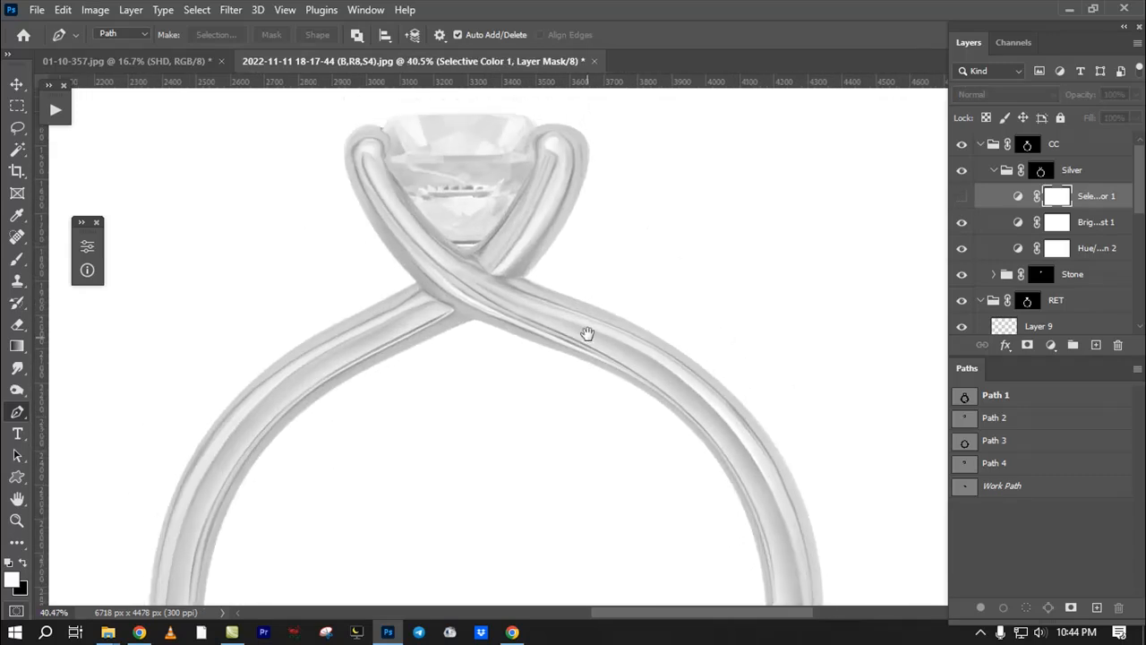
click(961, 197)
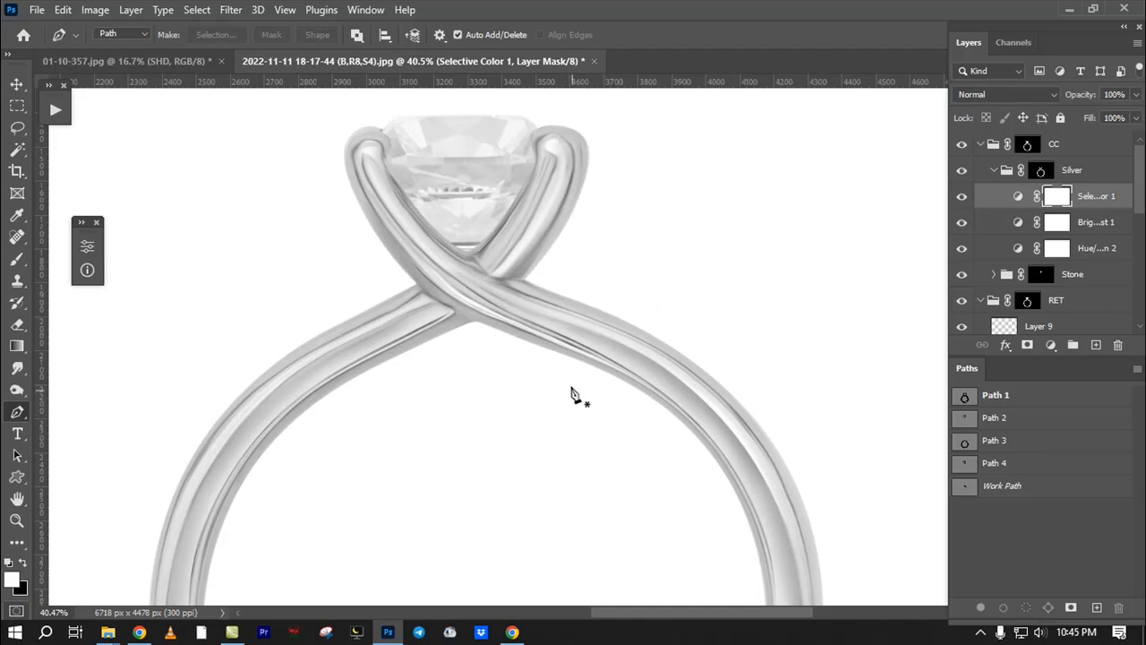
Step: Try copying the three Silver adjustment layers into the 01-10-357.jpg document, and delete the copies there
shift+click(1091, 253)
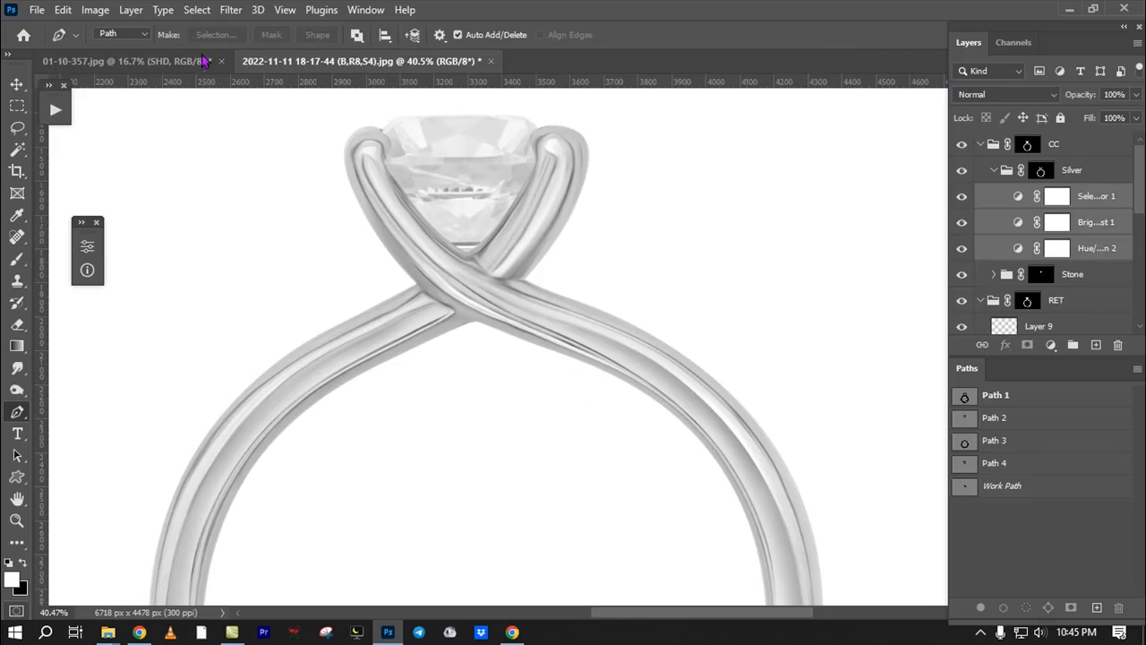
drag(1086, 193, 624, 329)
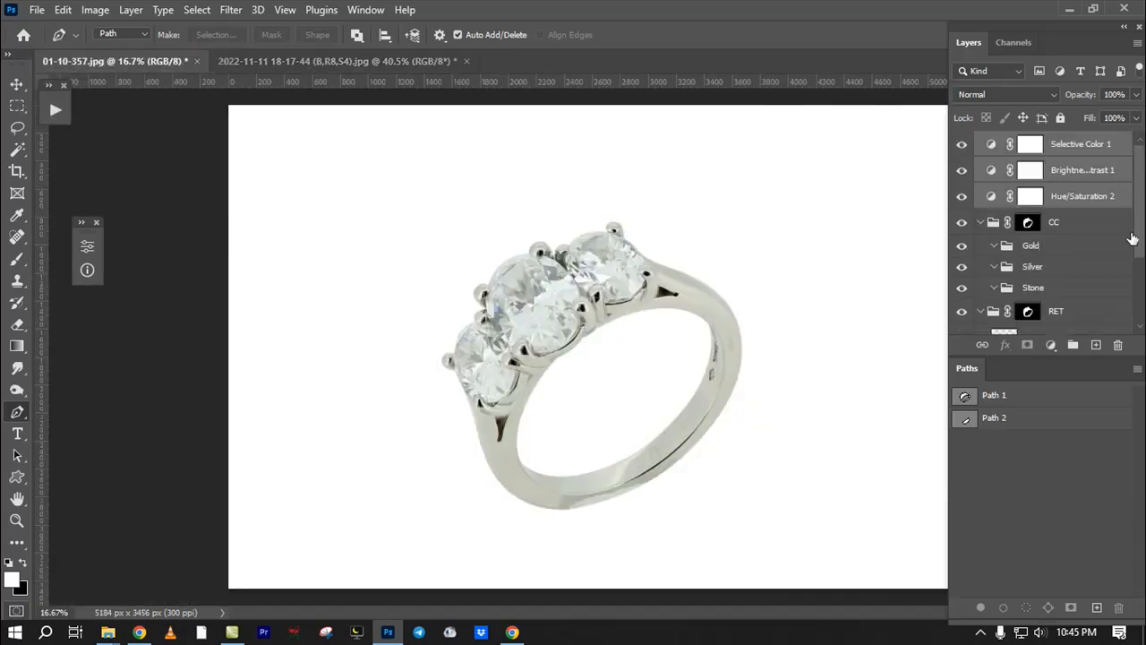
drag(1088, 210, 1118, 345)
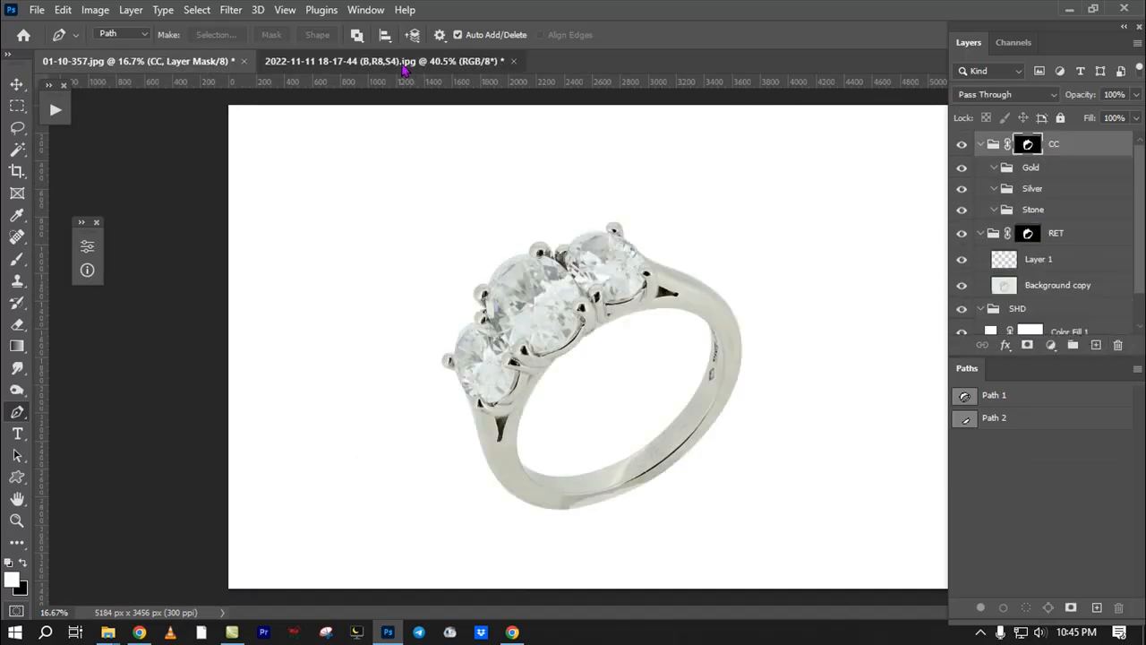
Step: Return to the solitaire ring document and examine the corrected metal from the setting down around the whole band
click(407, 63)
drag(507, 230, 469, 216)
scroll(478, 266, down, 5)
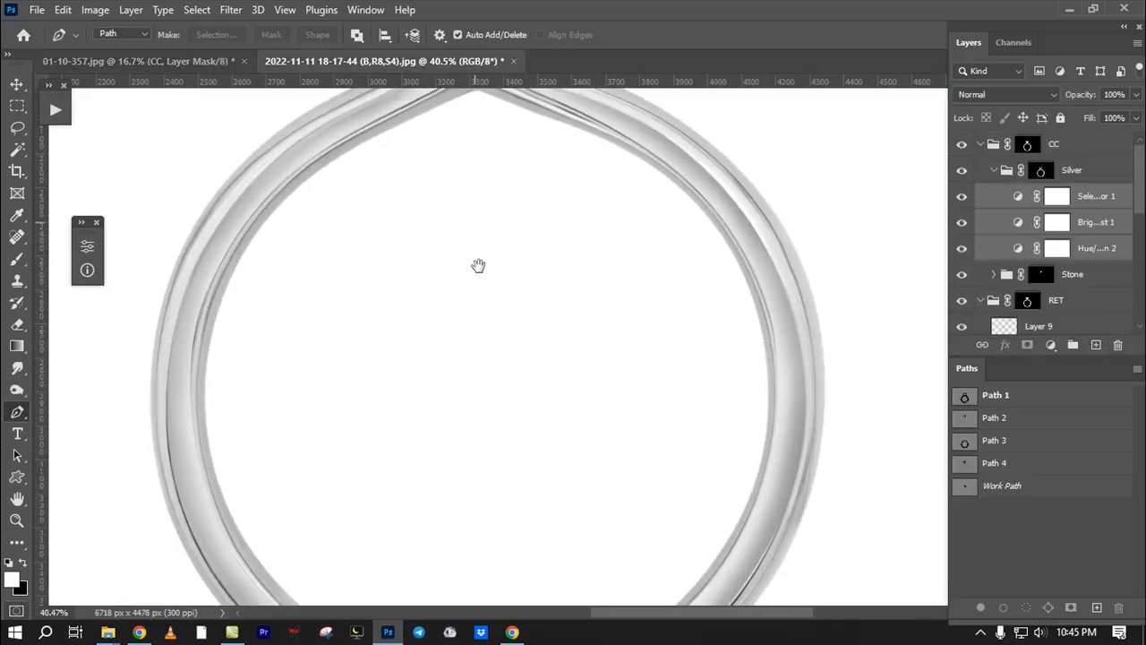
drag(532, 401, 487, 478)
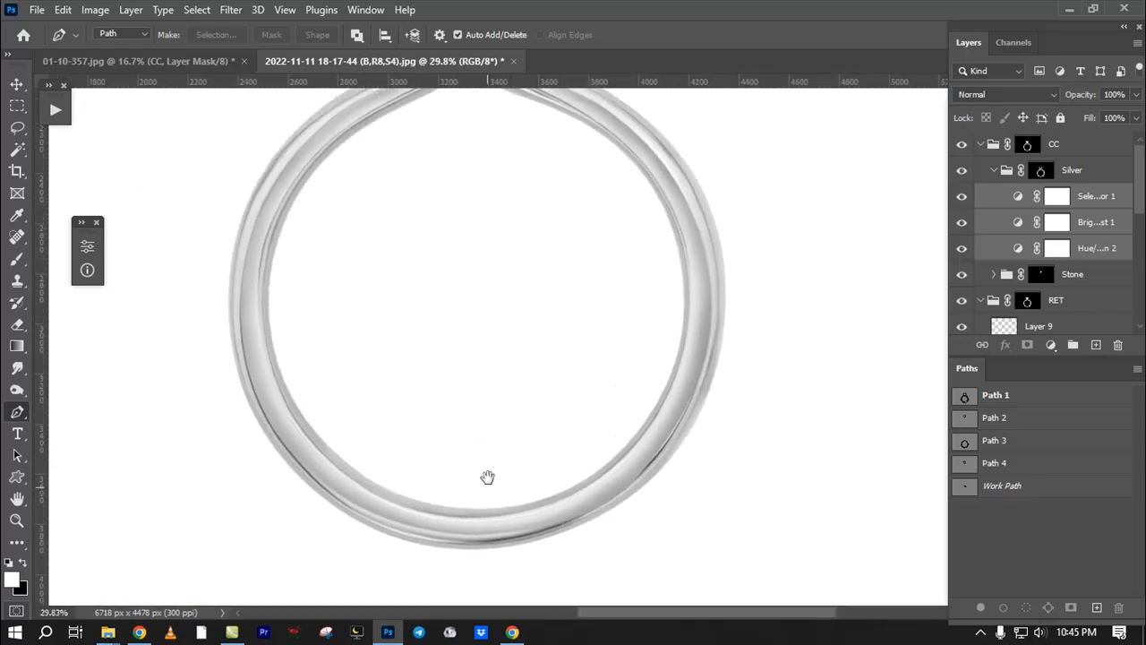
scroll(488, 477, up, 5)
drag(504, 302, 513, 208)
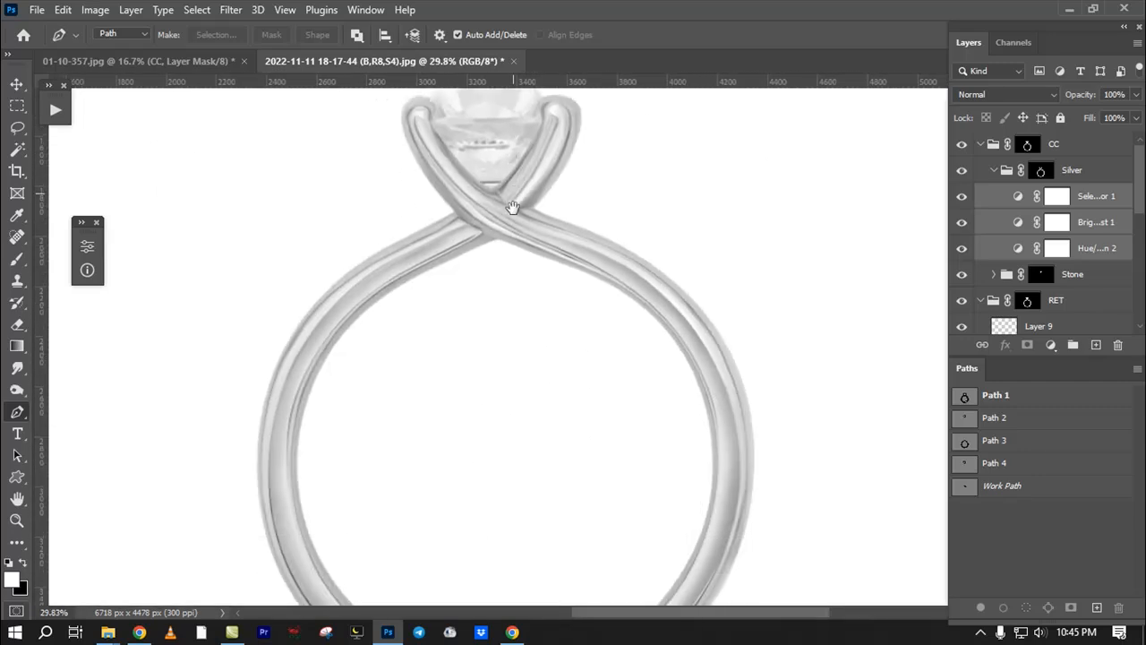
scroll(512, 208, down, 5)
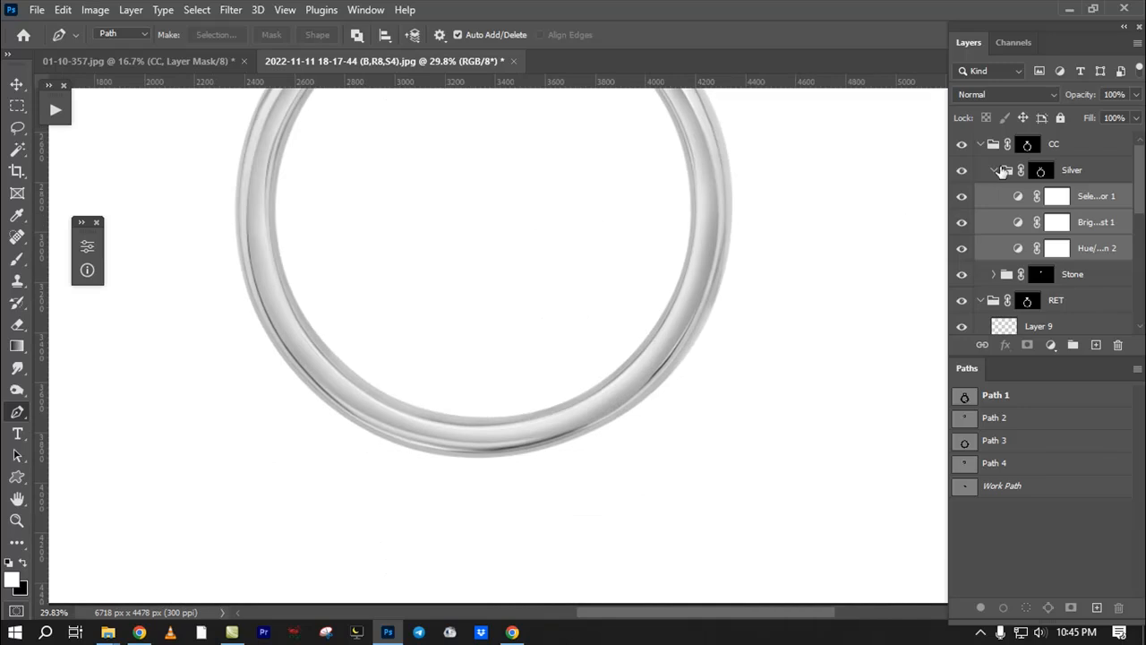
Step: Select the Silver group and save the layered ring document as a PSD file
click(1003, 172)
scroll(514, 417, down, 2)
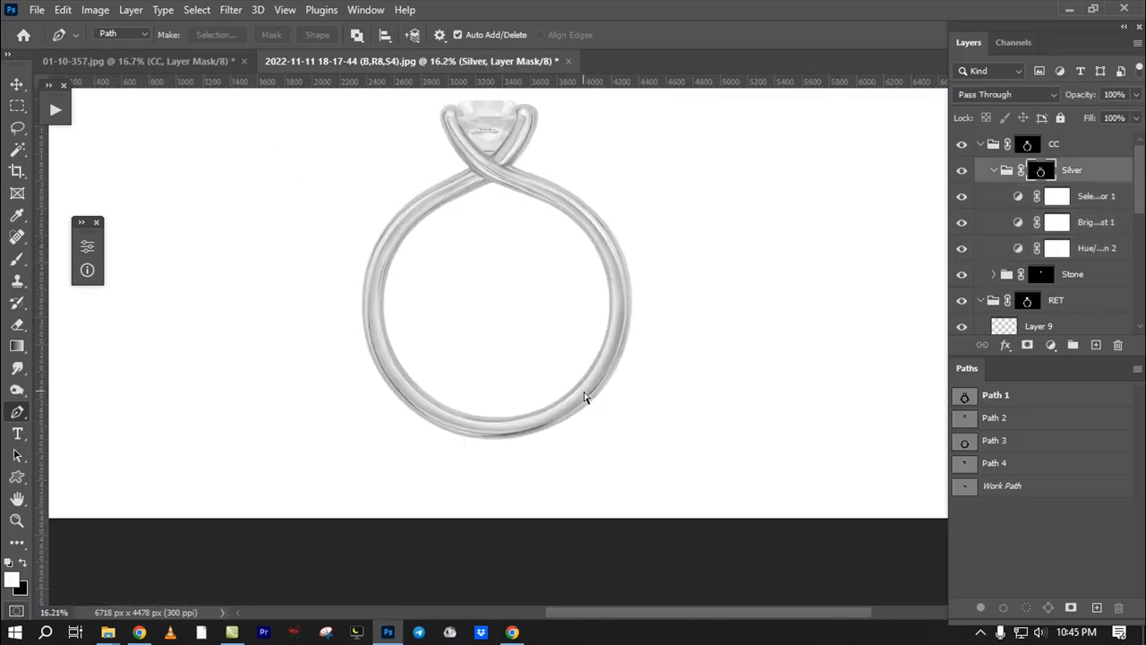
key(ctrl+shift+s)
key(Return)
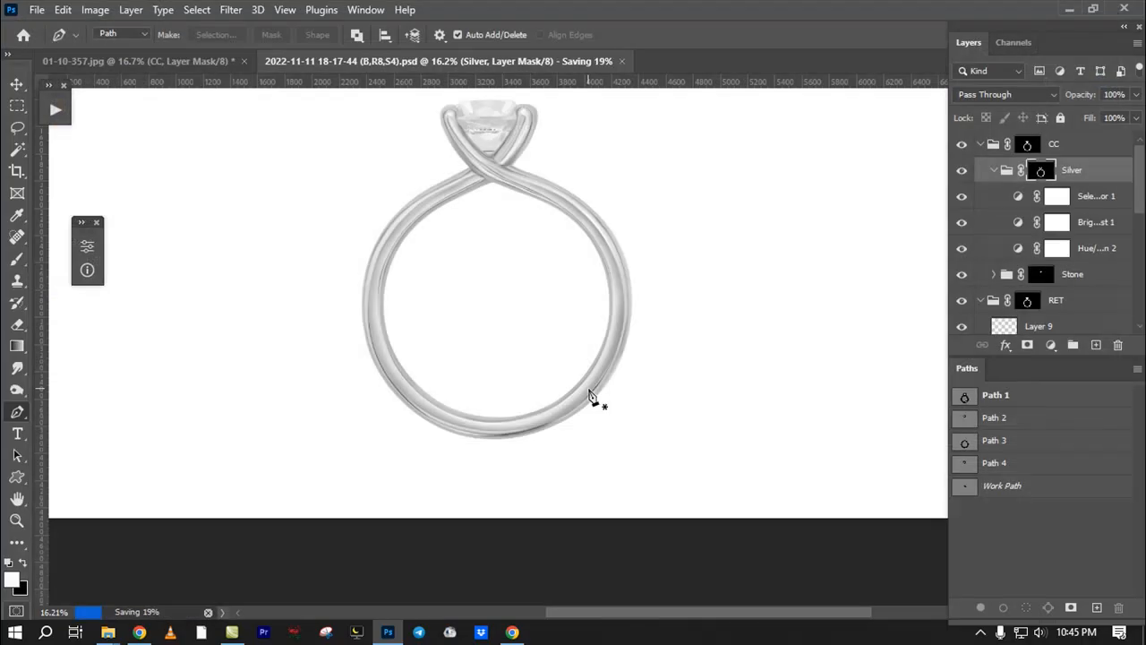
scroll(546, 362, up, 1)
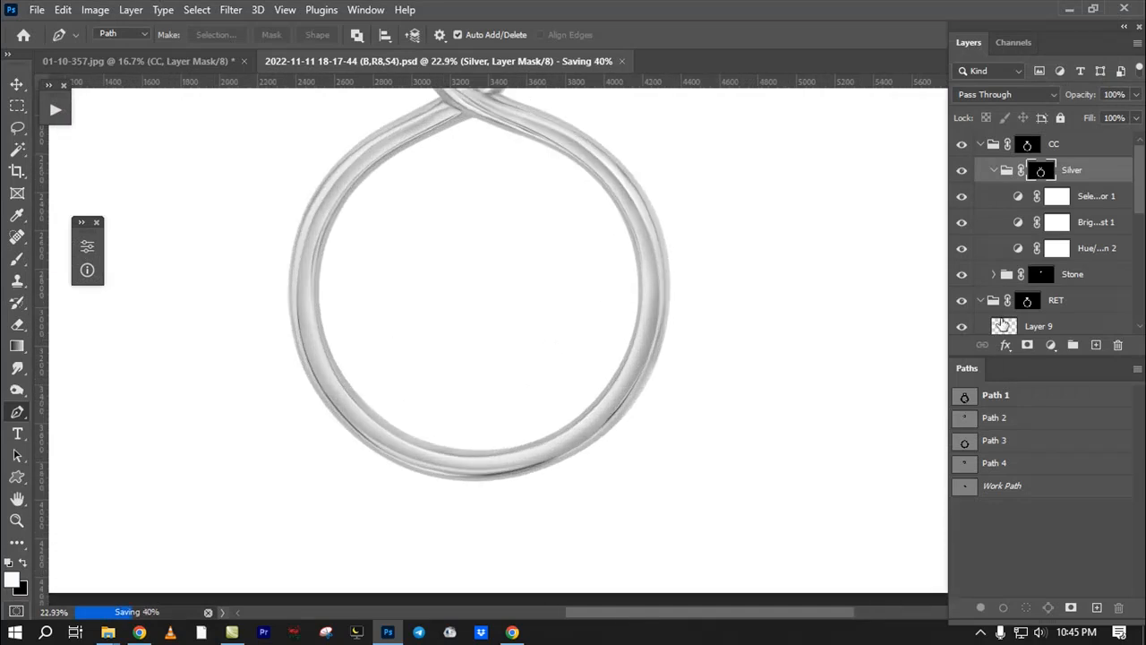
Step: Isolate the original Background layer to examine where the band meets its support, and restore all other layers
scroll(1003, 326, down, 5)
alt+click(961, 323)
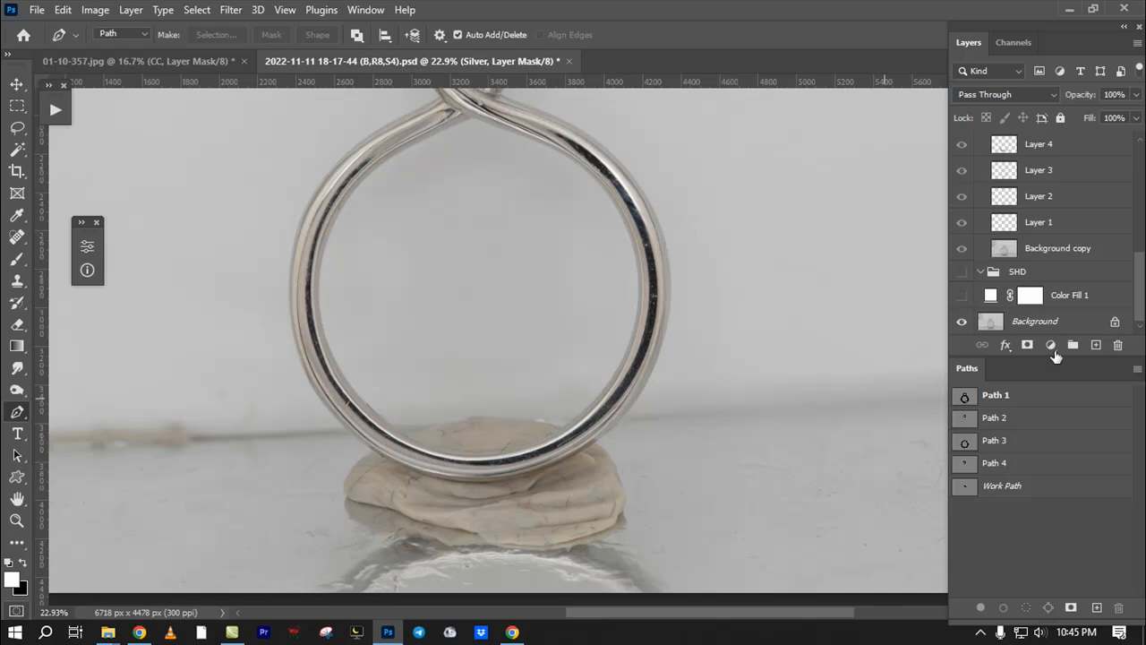
scroll(509, 461, up, 1)
drag(520, 460, 552, 424)
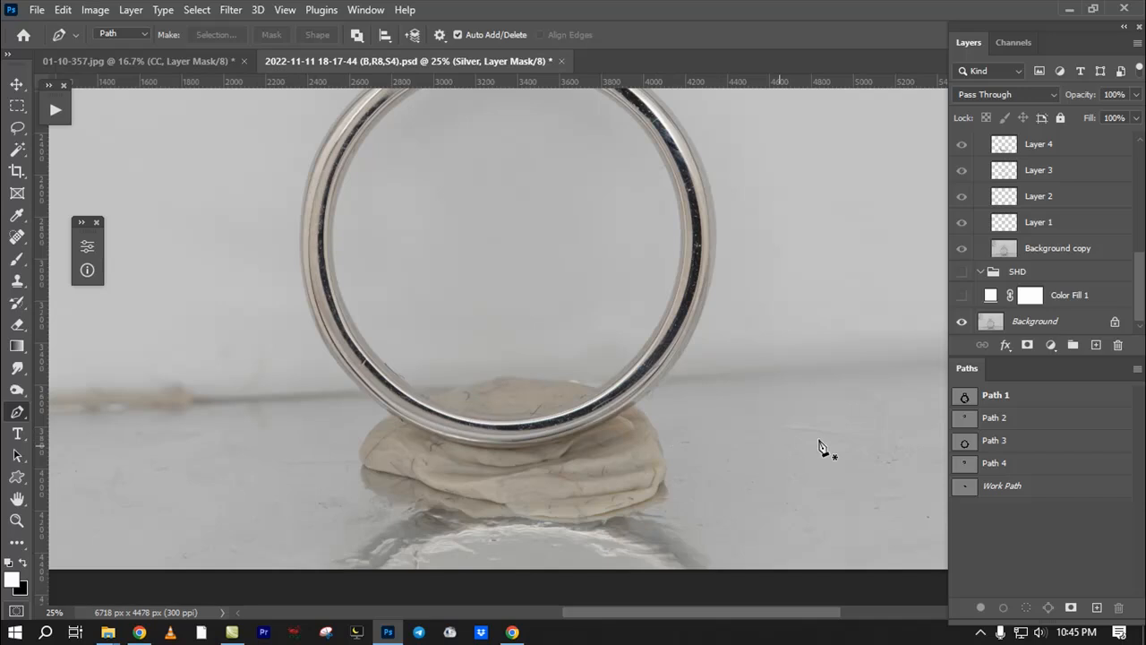
click(962, 294)
Step: Add an empty layer inside the SHD group and pick the Brush tool for painting the ring's shadow
click(1029, 271)
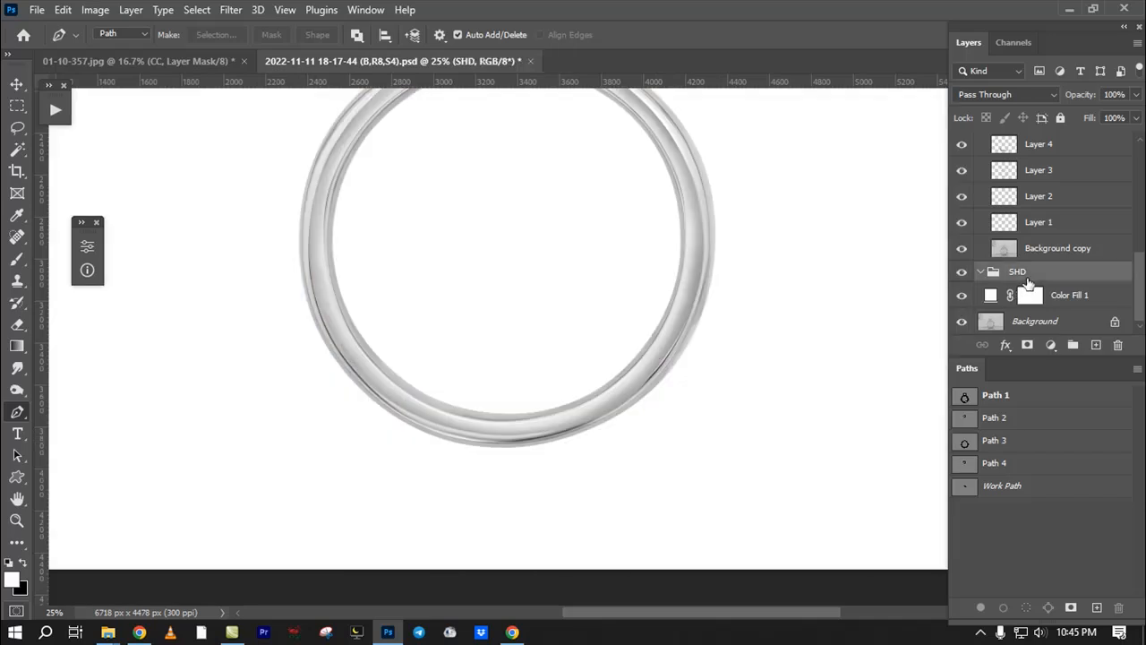
click(1096, 345)
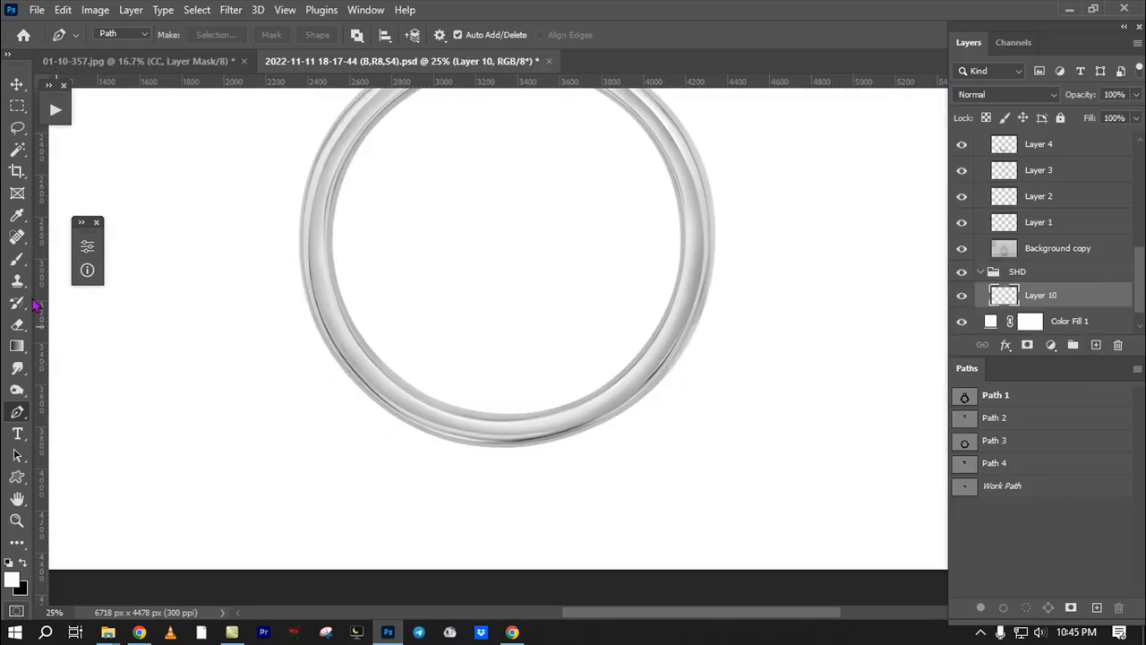
click(17, 259)
mouse_move(511, 332)
mouse_down()
mouse_move(577, 341)
mouse_move(564, 334)
mouse_up()
ctrl+click(538, 341)
Step: Flatten the soft 0% hardness brush tip into a thin horizontal ellipse
right_click(514, 318)
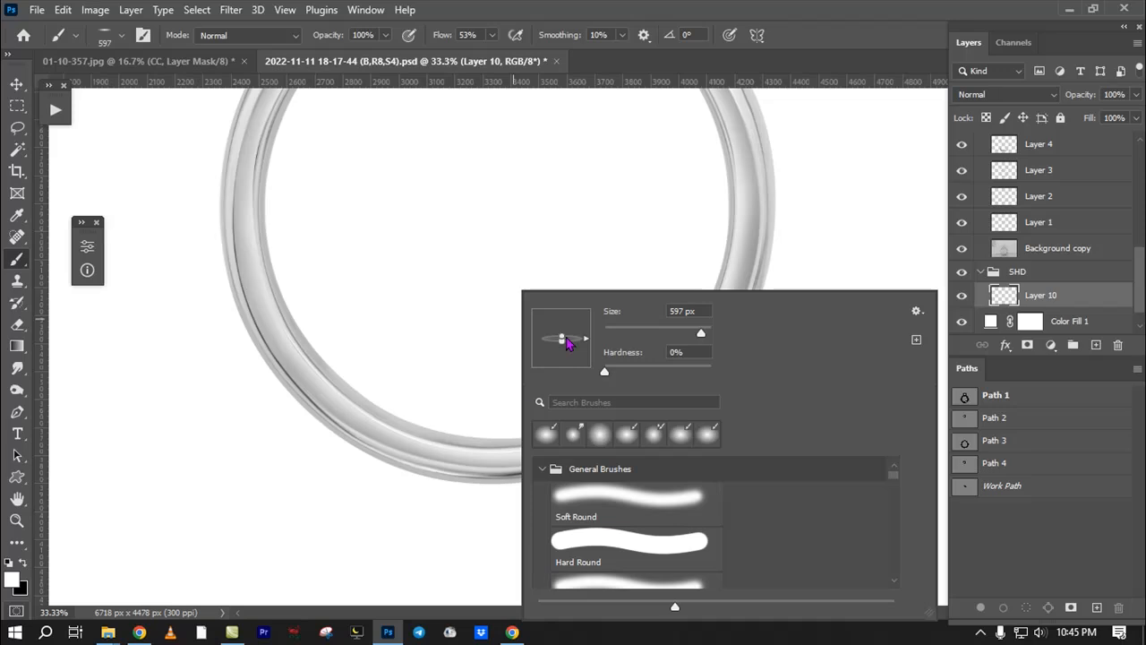
drag(562, 341, 564, 346)
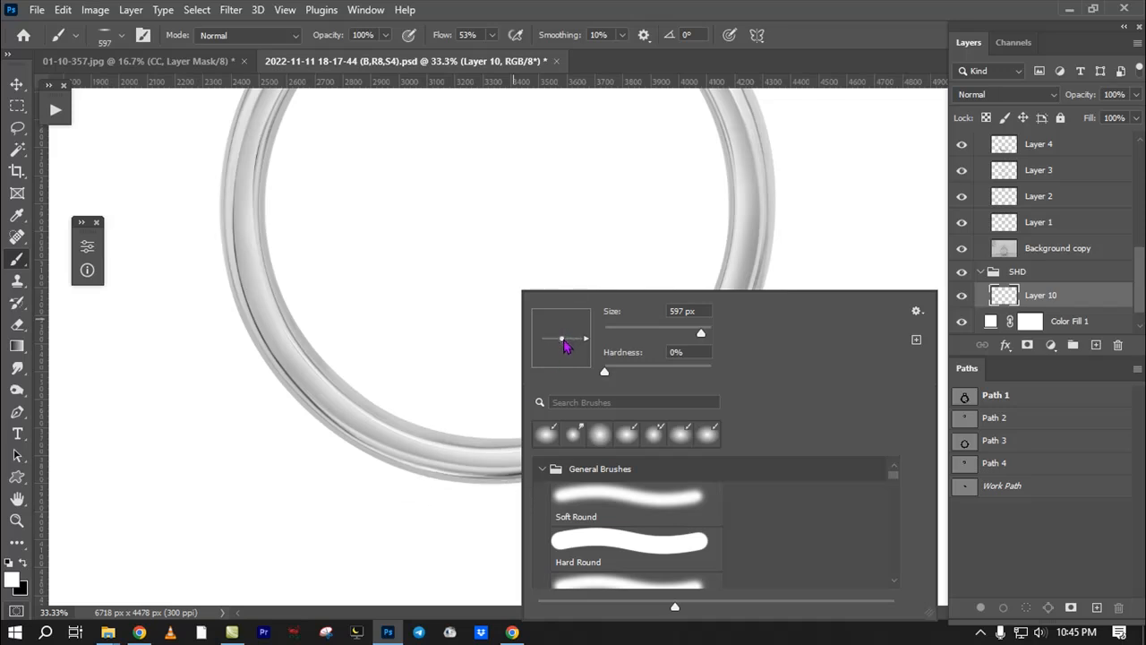
drag(460, 450, 411, 333)
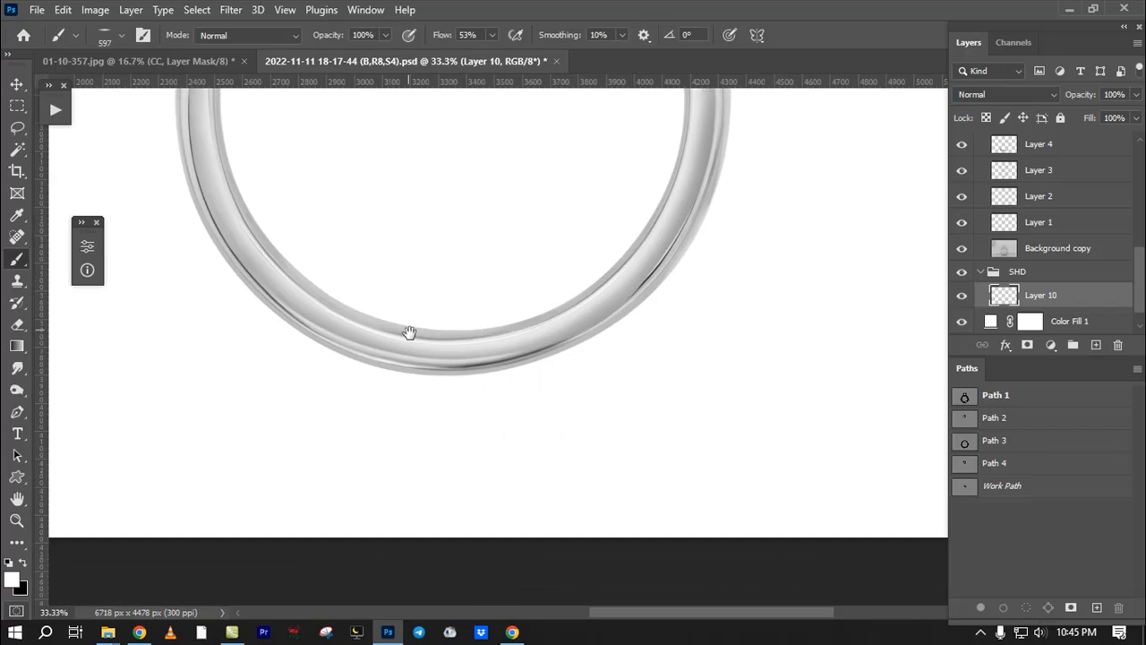
right_click(461, 344)
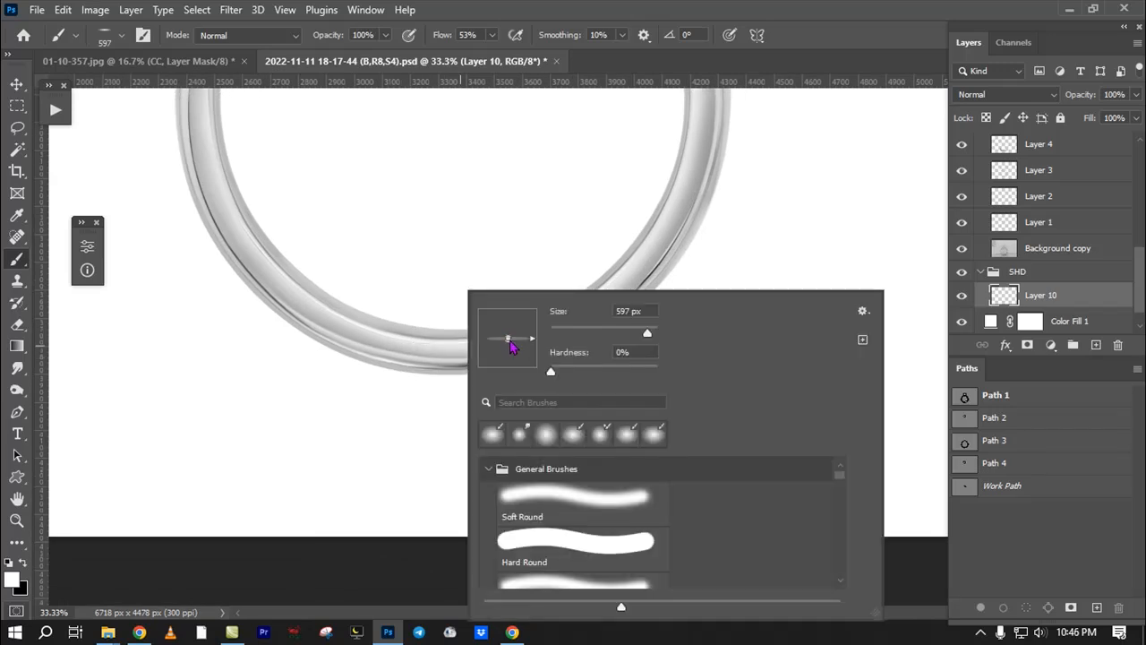
click(407, 376)
Step: Enlarge the flattened brush to 1100 px and make black the foreground colour
key(bracketright)
key(bracketright)
key(bracketright)
key(bracketright)
key(bracketright)
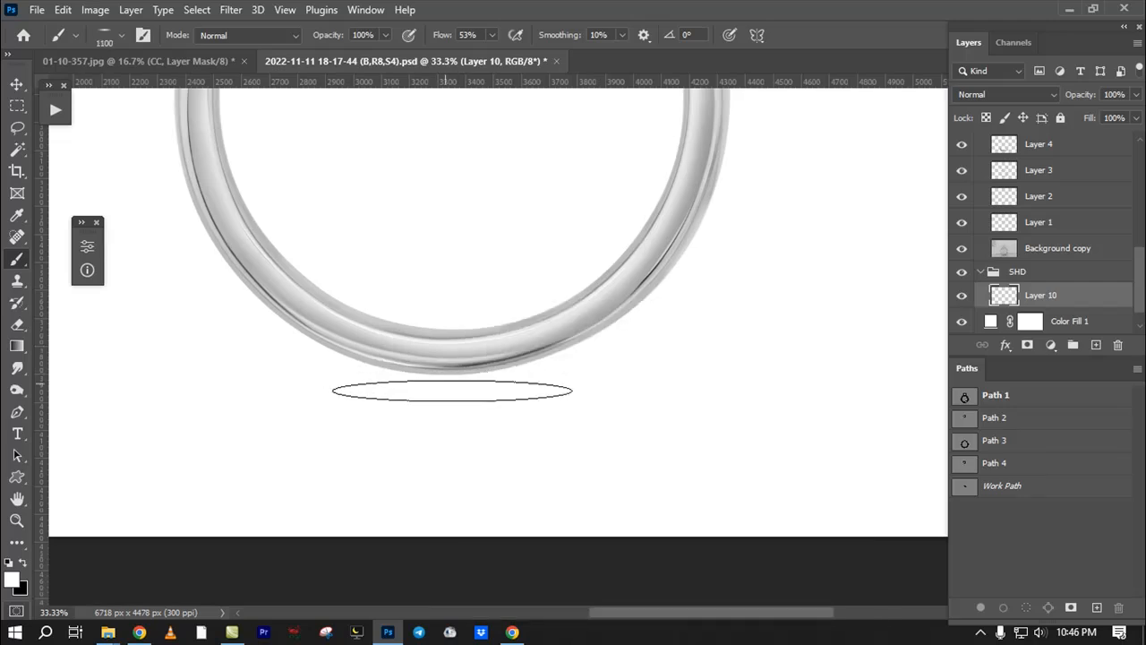
click(24, 565)
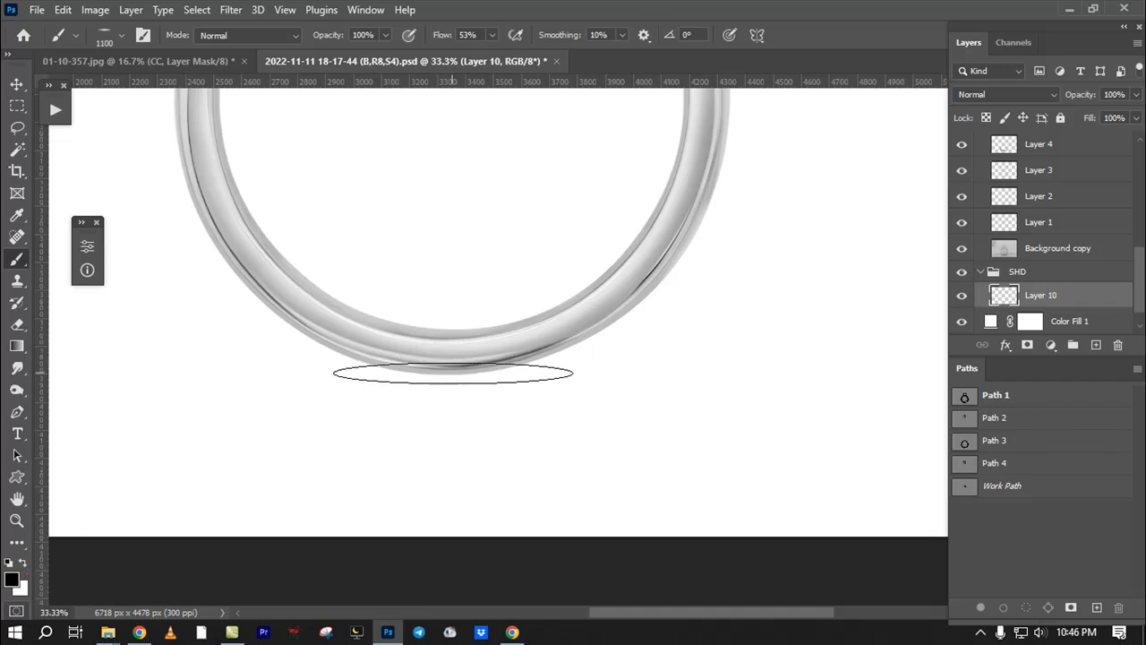
Step: Undo a first shadow dab, set the brush flow to 100%, and paint a black shadow under the band's lowest point
click(453, 374)
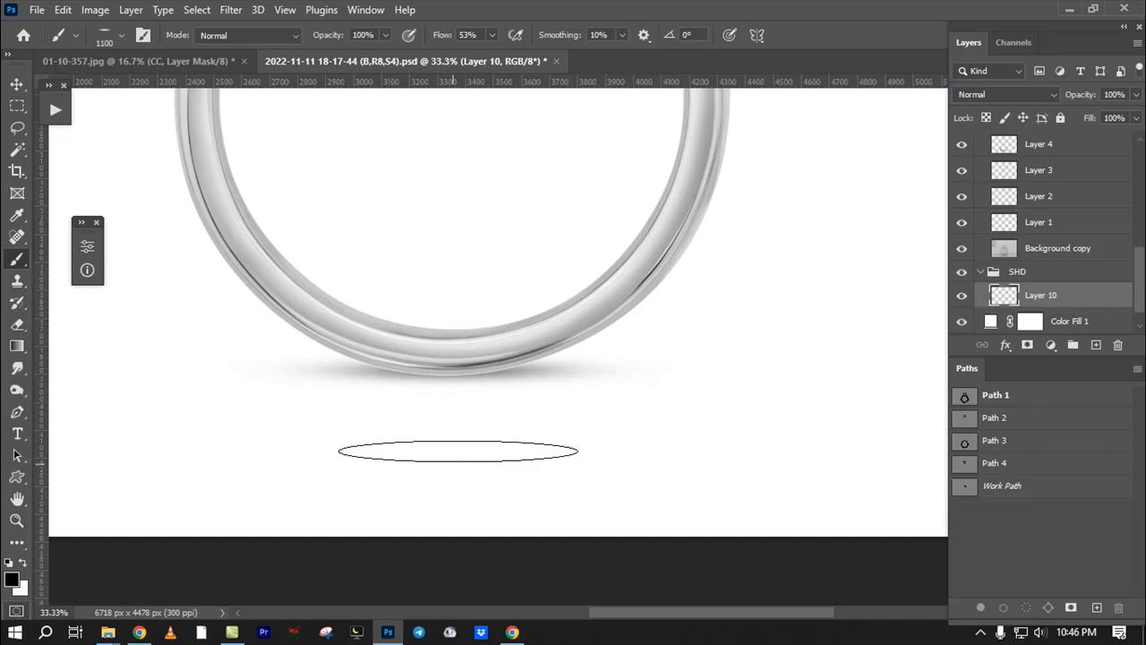
key(ctrl+z)
drag(441, 36, 517, 36)
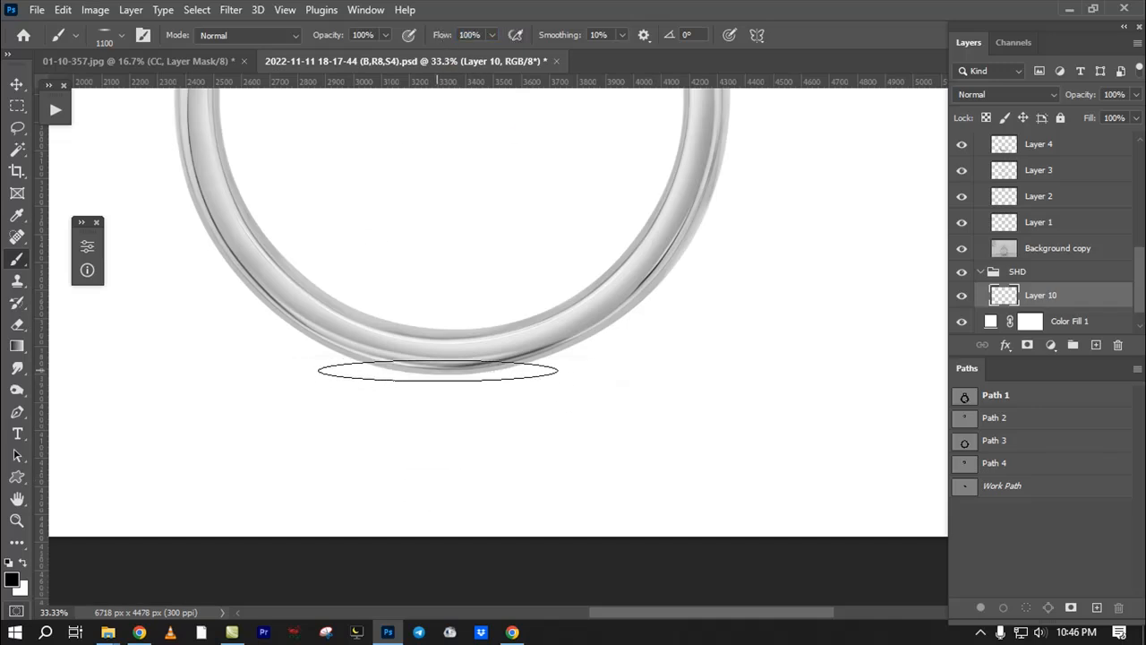
click(439, 370)
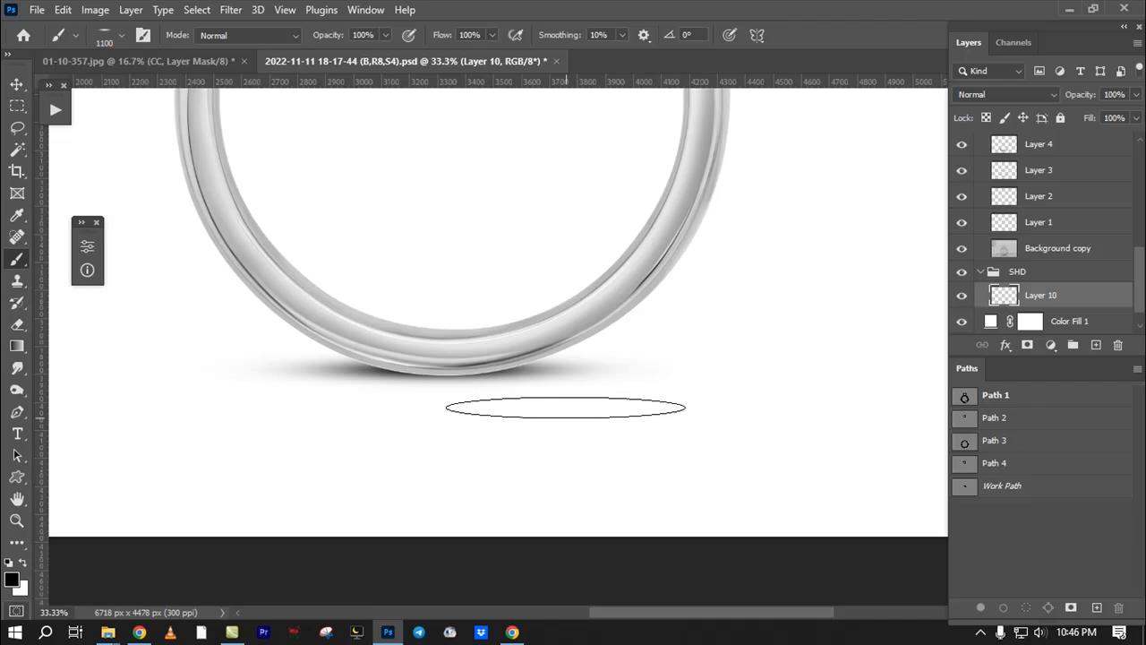
Step: Nudge the painted shadow 18 px down and reposition it beneath the bottom of the band
key(ctrl+t)
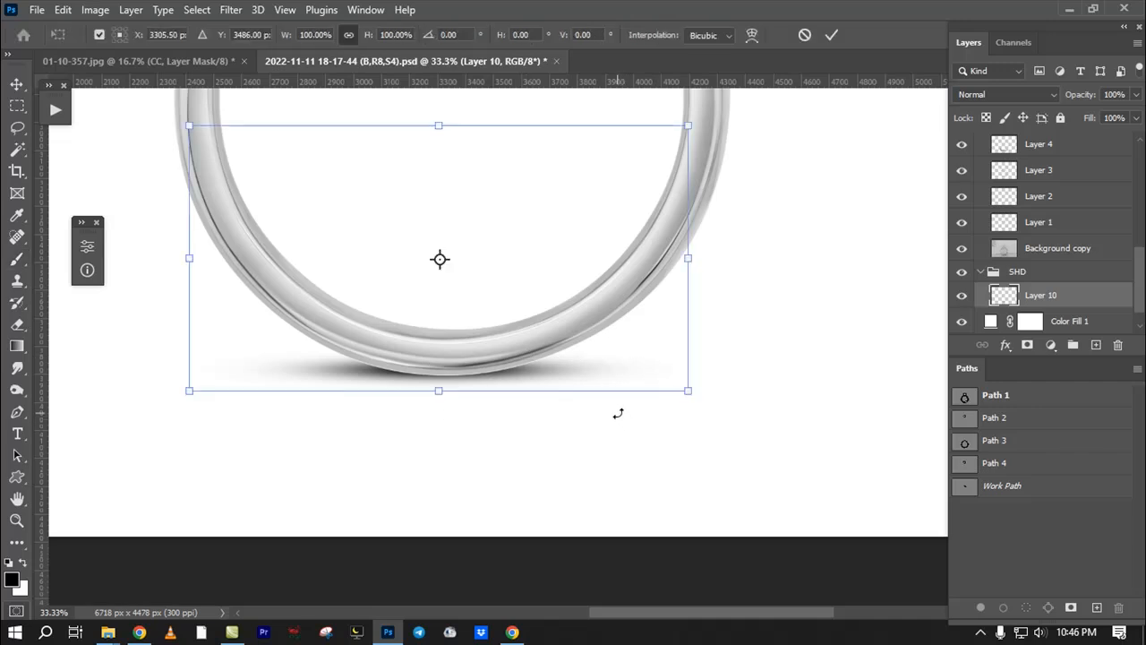
key(Down)
key(Down)
key(Down)
key(Down)
key(Down)
key(Down)
key(Down)
key(Down)
key(Down)
key(Down)
key(Down)
key(Down)
key(Down)
key(Down)
key(Down)
key(Down)
key(Down)
key(Down)
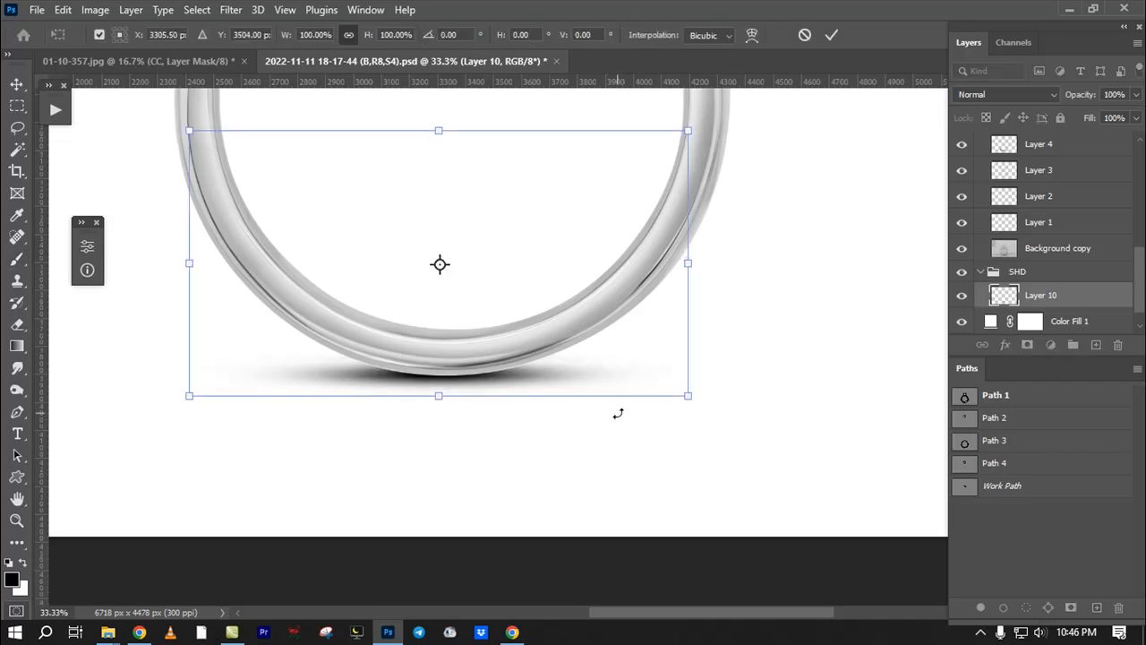
key(Return)
key(ctrl+t)
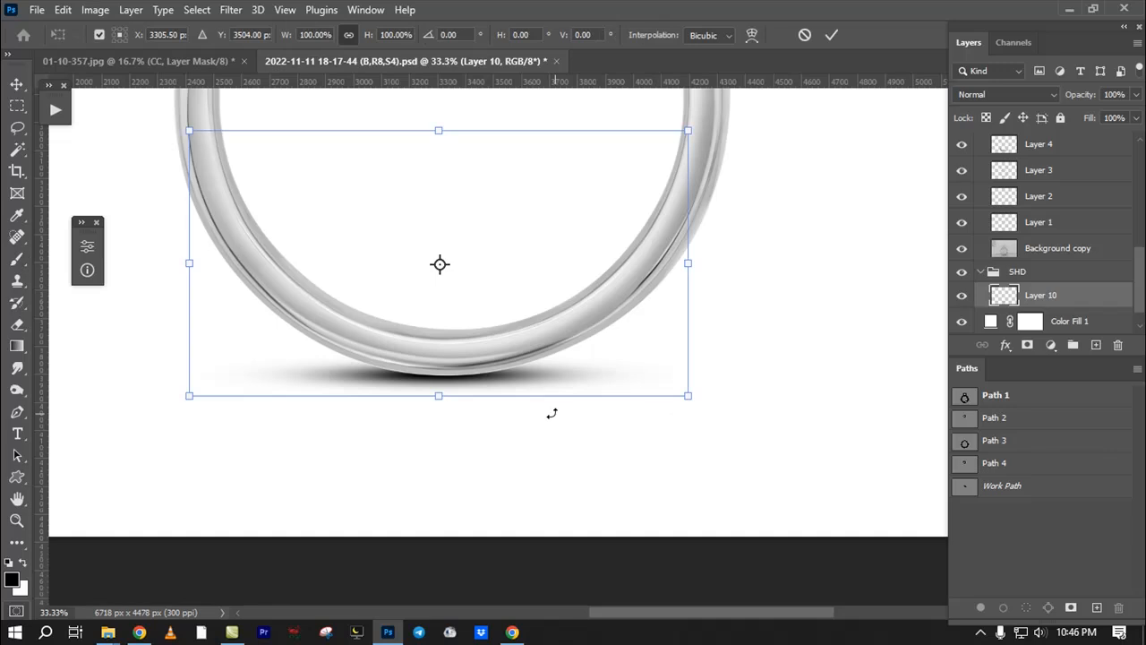
drag(452, 371, 405, 383)
key(Return)
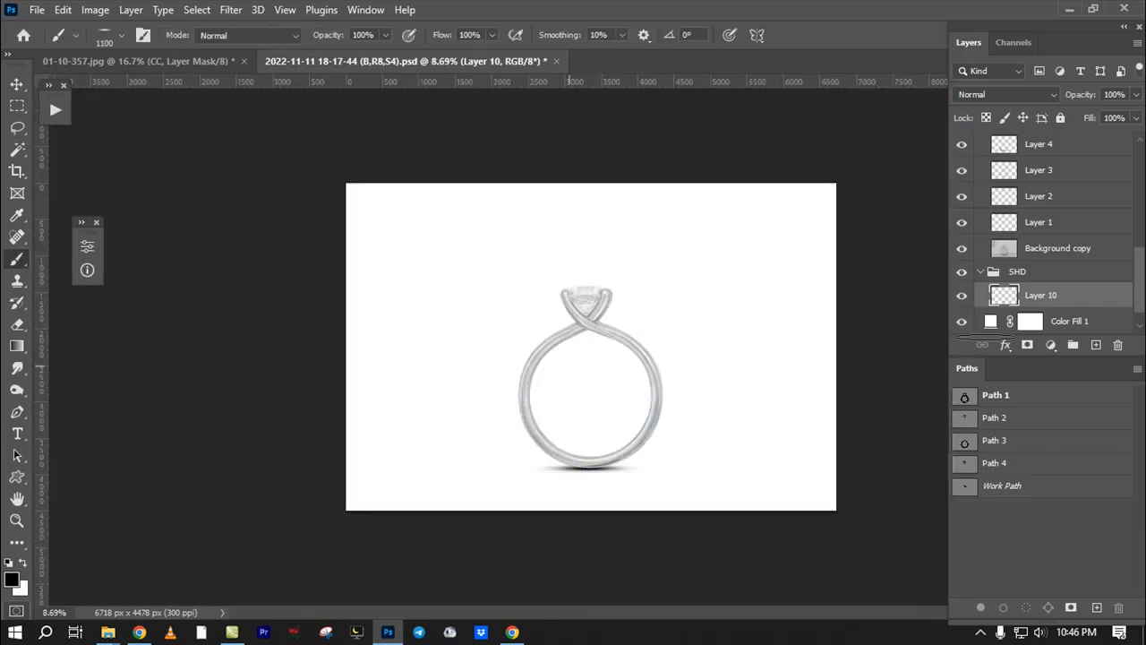
Step: Replace the shadow layer with an empty one in the SHD group and paint a new black shadow under the band
drag(1082, 302, 1118, 345)
key(ctrl+z)
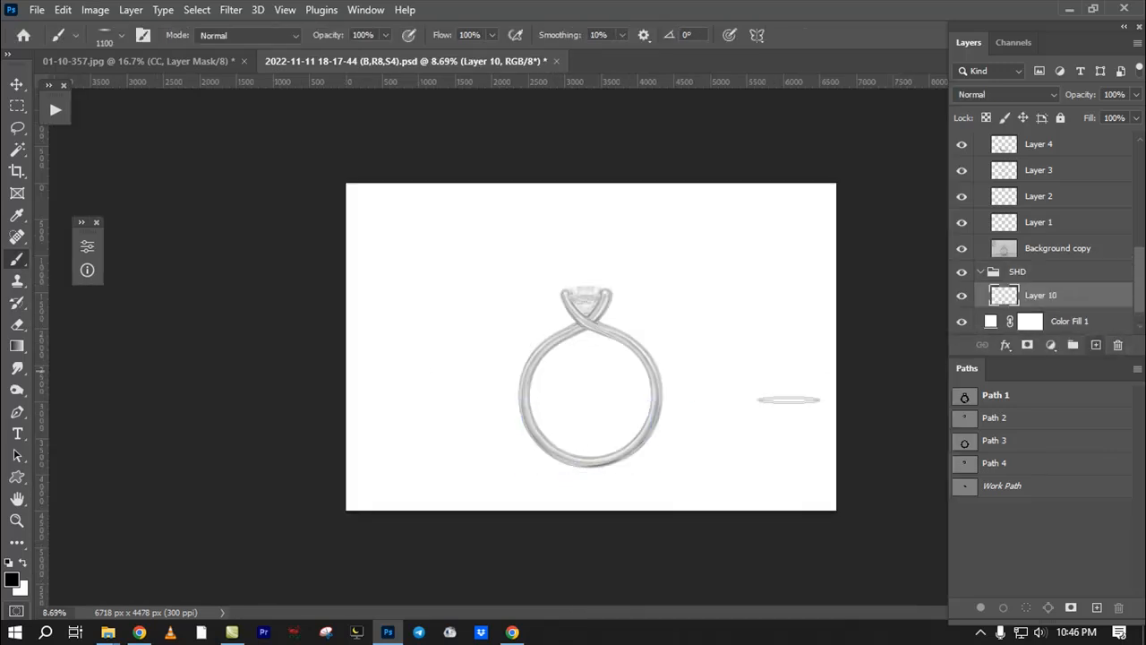
drag(552, 466, 501, 382)
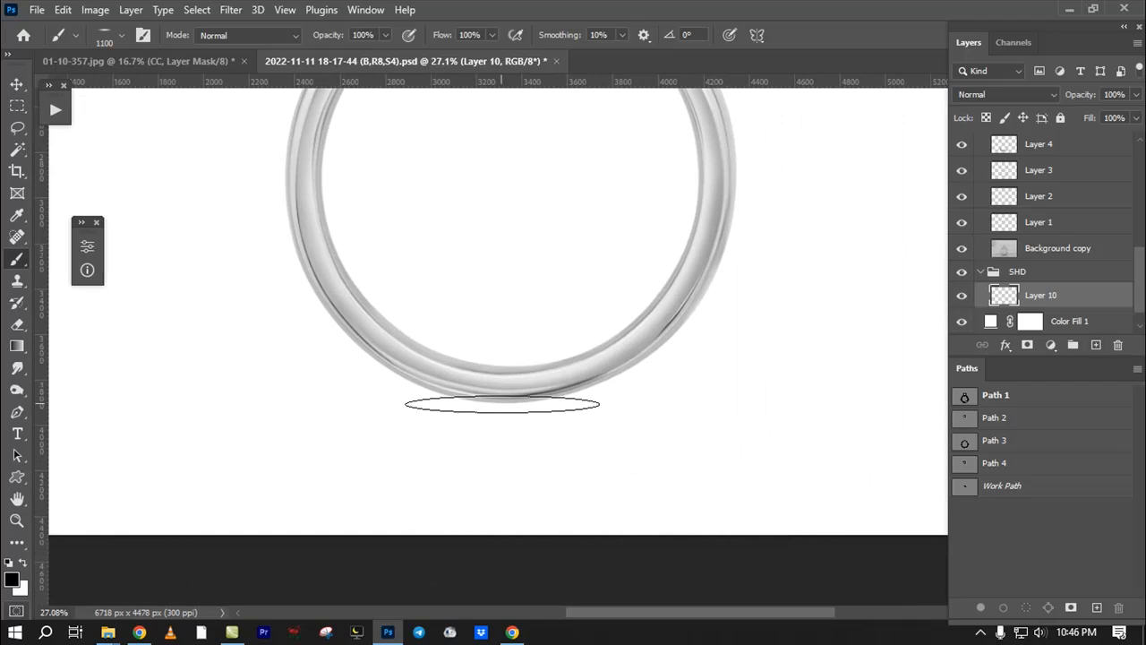
click(517, 400)
Step: Move the new shadow under the band's lowest point, with its centre at X 3305 px and Y 3894 px
key(ctrl+t)
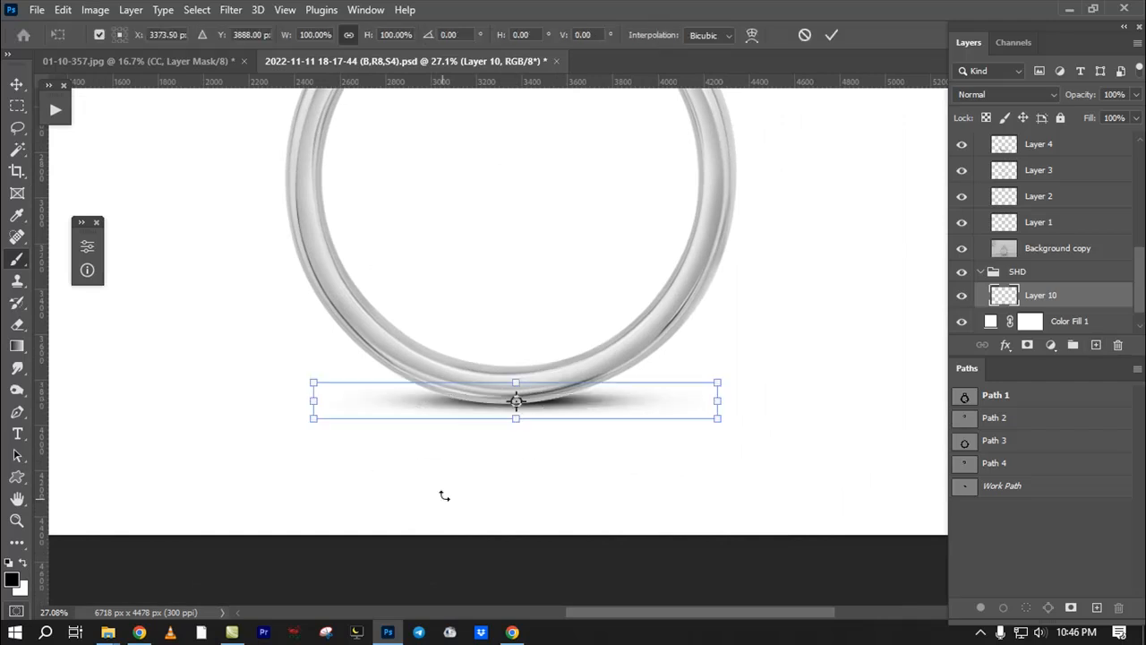
ctrl+click(572, 400)
ctrl+click(530, 397)
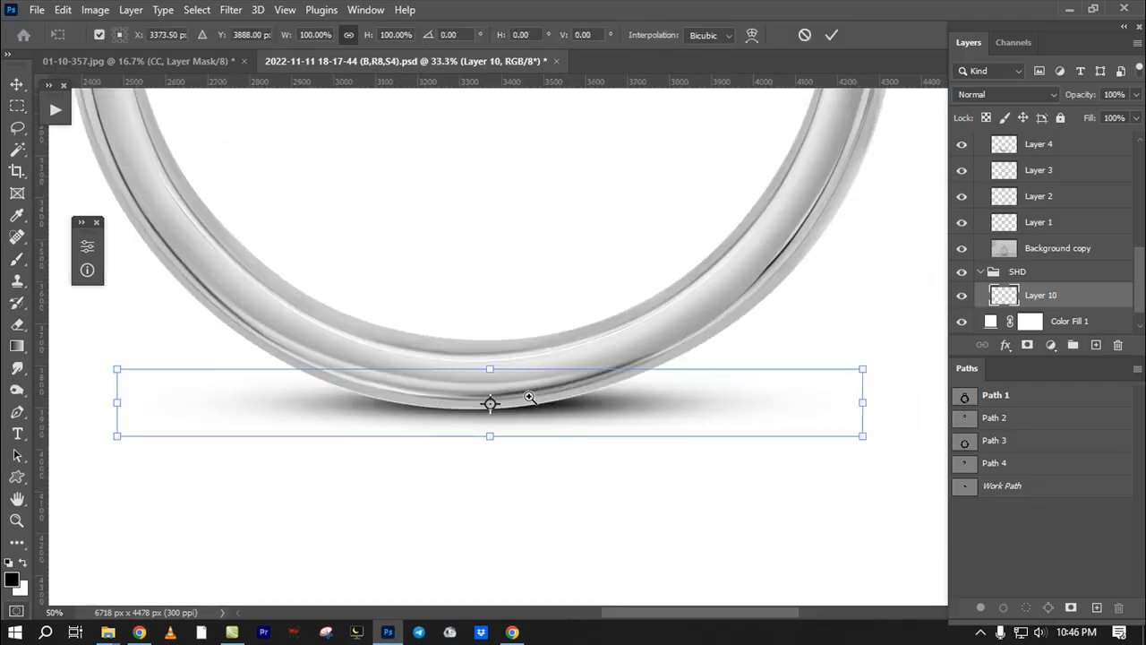
drag(525, 400, 461, 402)
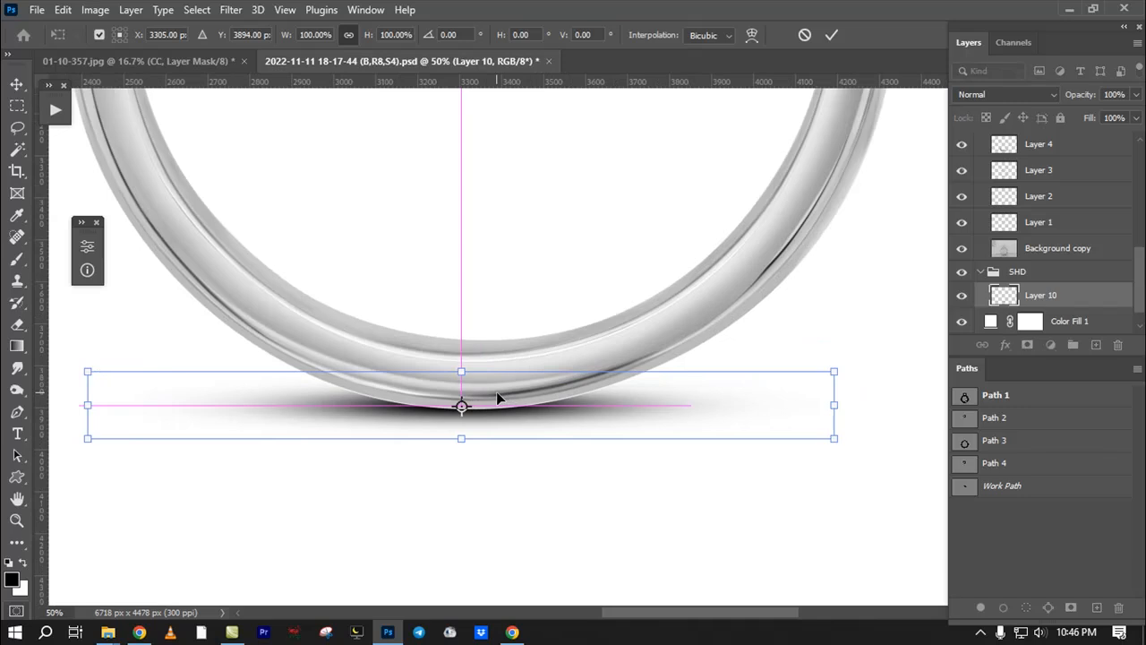
key(Return)
key(b)
Step: Stretch the shadow beneath the band to 139.89% width and flatten it to 65.43% height
scroll(415, 417, down, 3)
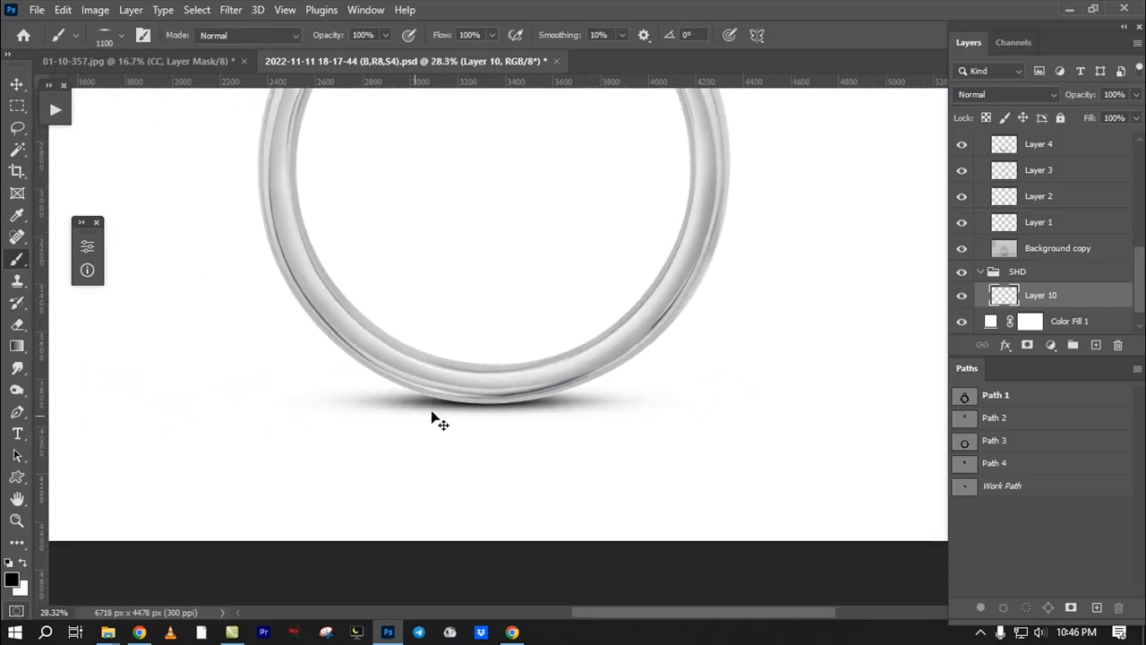
key(ctrl+t)
drag(692, 399, 778, 399)
scroll(495, 393, up, 4)
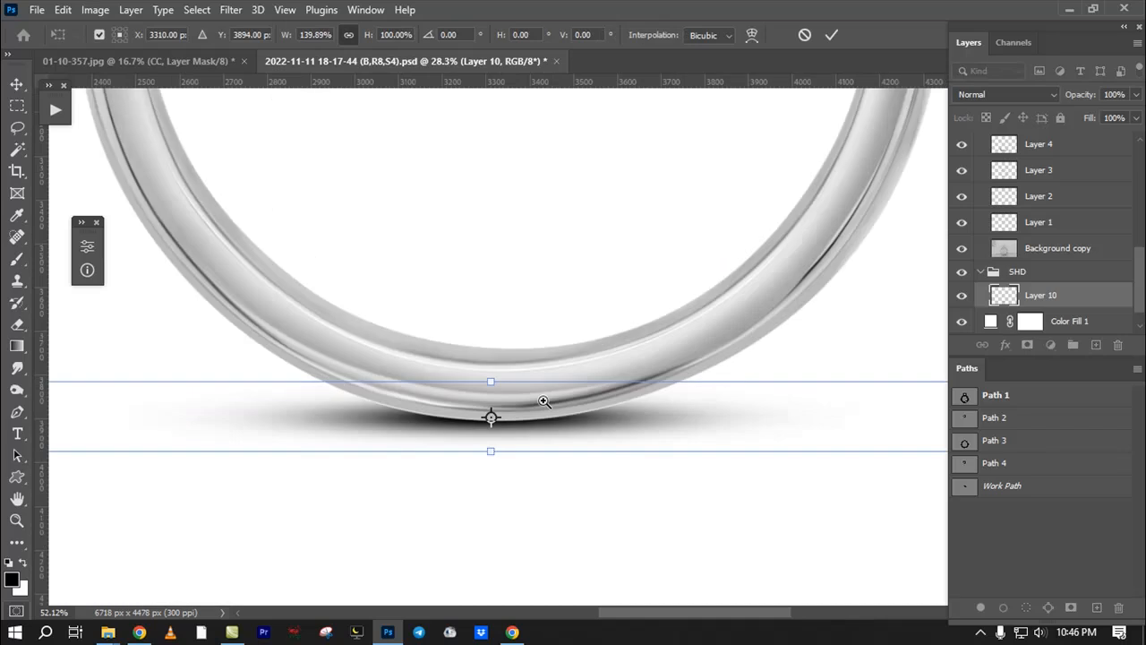
drag(497, 379, 495, 395)
scroll(492, 369, down, 4)
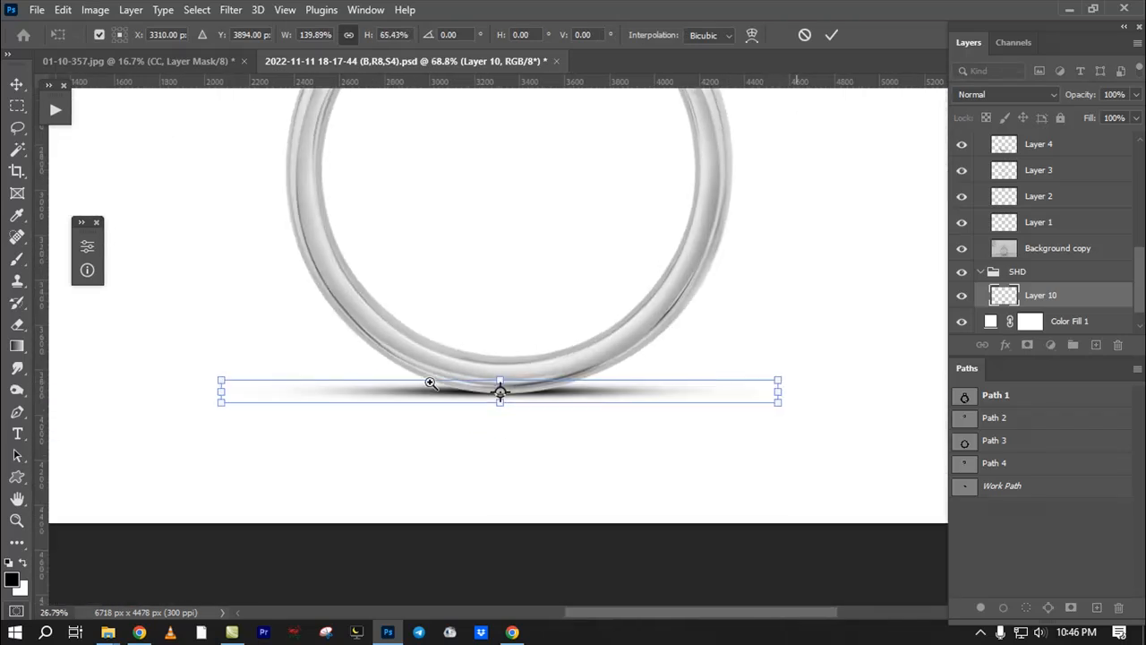
key(Return)
key(b)
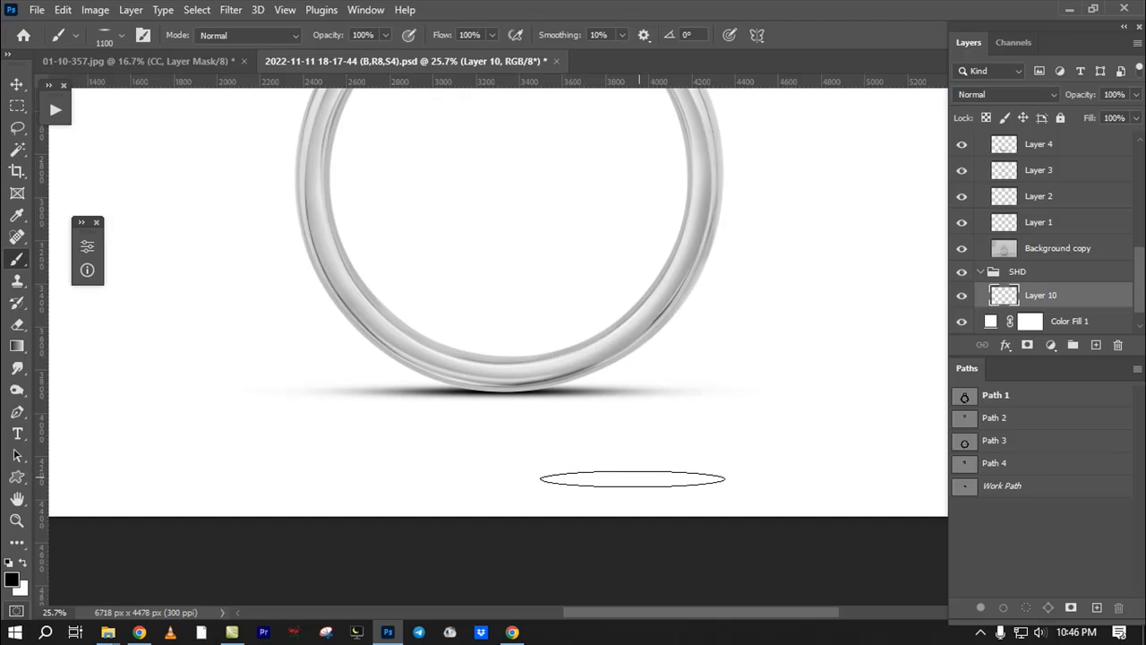
Step: Narrow the flattened shadow slightly with a free transform
drag(574, 464, 558, 507)
key(ctrl+t)
drag(748, 433, 725, 434)
key(Return)
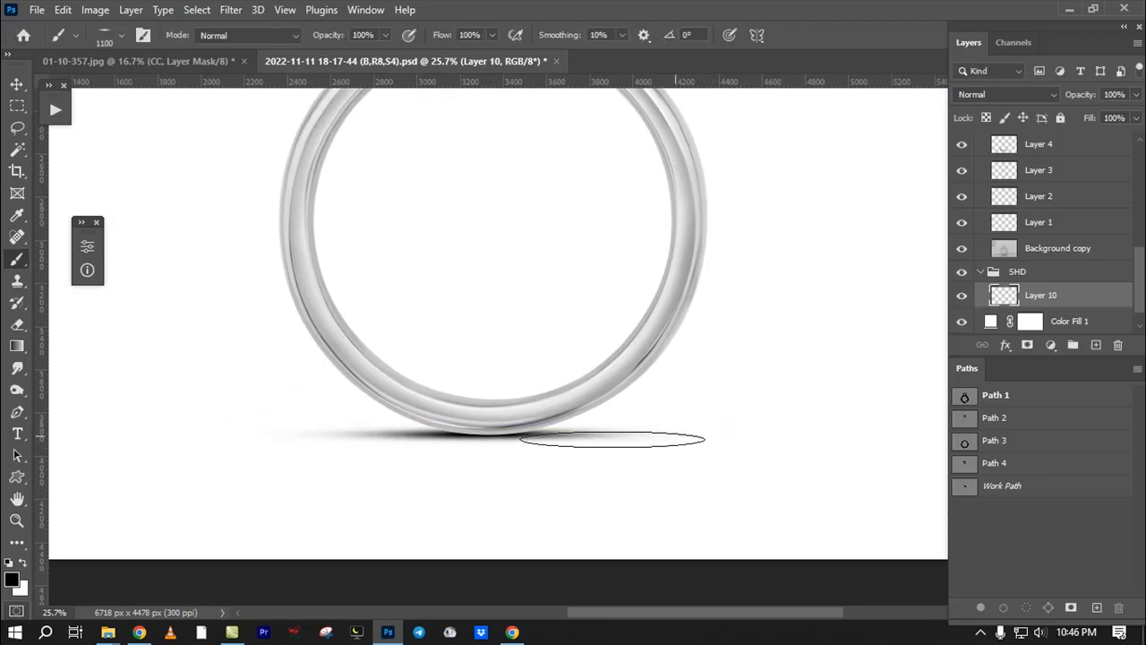
Step: Enlarge the shadow proportionally to 117.67% and shift it slightly up against the band's lowest point
scroll(499, 451, up, 5)
key(ctrl+t)
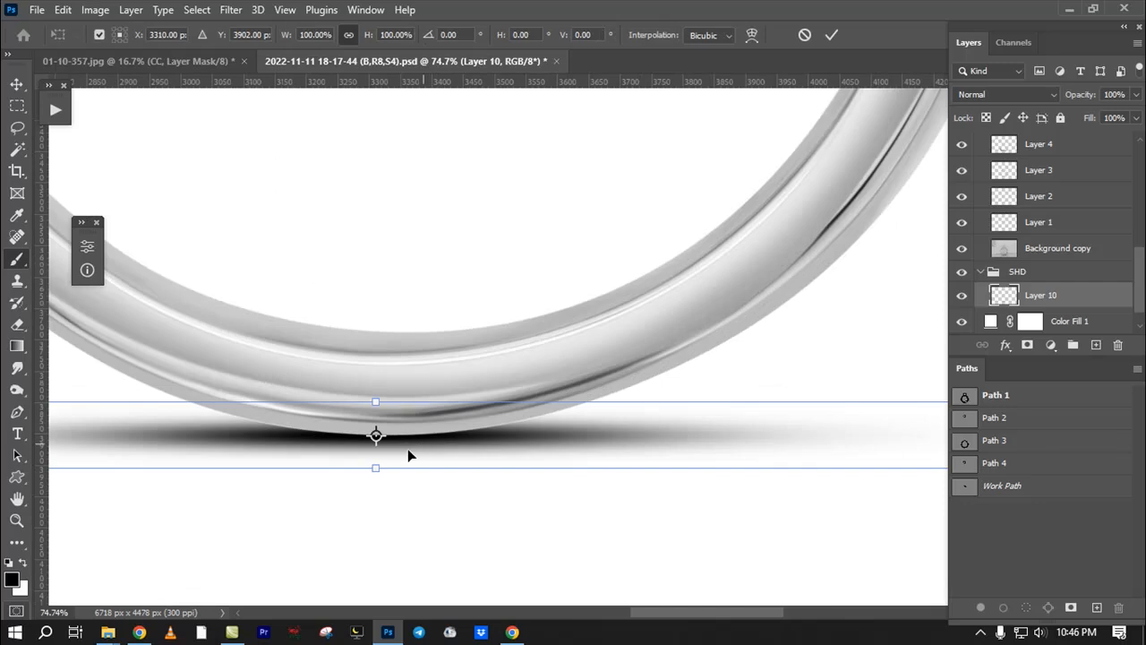
drag(378, 467, 376, 479)
drag(401, 434, 413, 411)
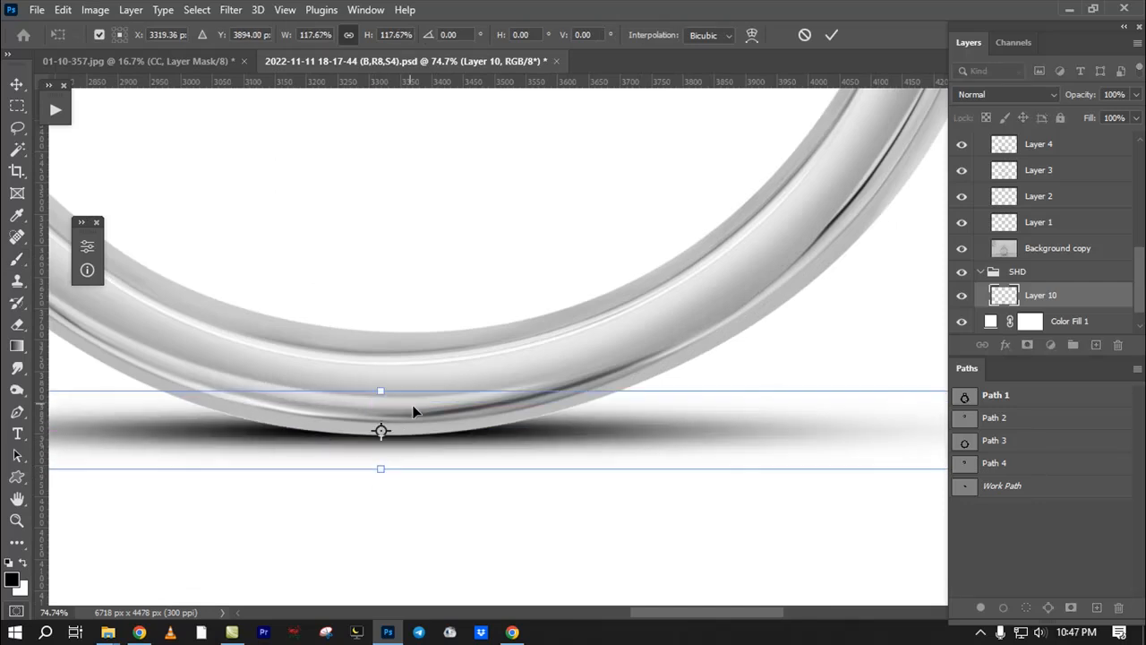
key(Return)
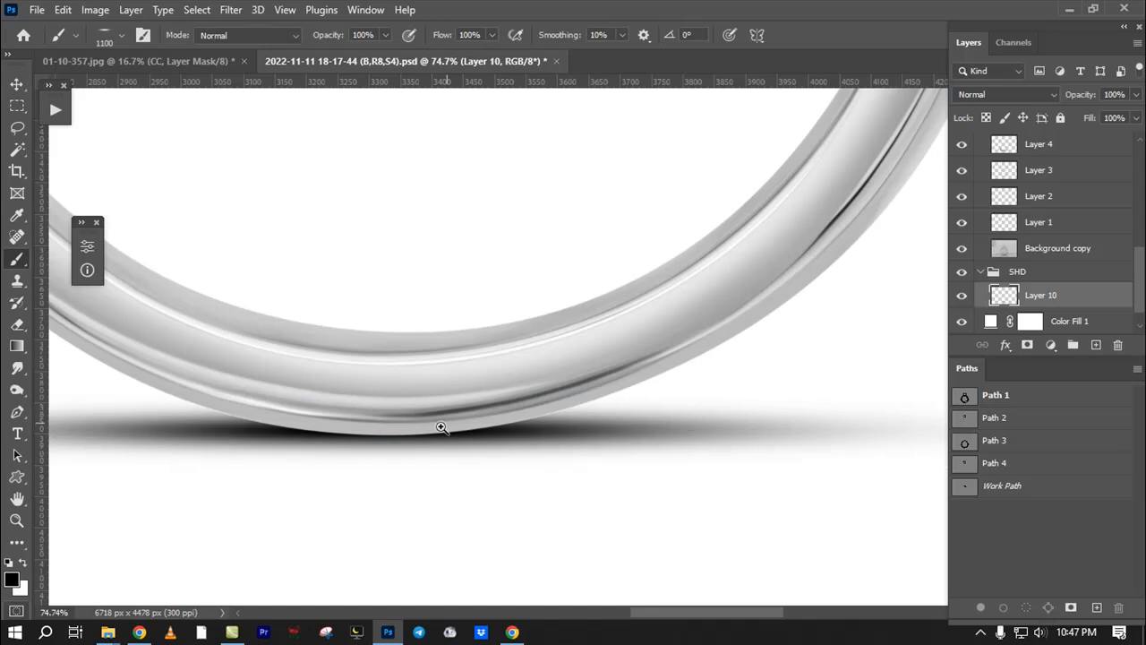
Step: Reduce the shadow's width to 88.18% around its centre, keeping the height at 100%
scroll(373, 443, down, 5)
key(ctrl+t)
drag(682, 420, 656, 419)
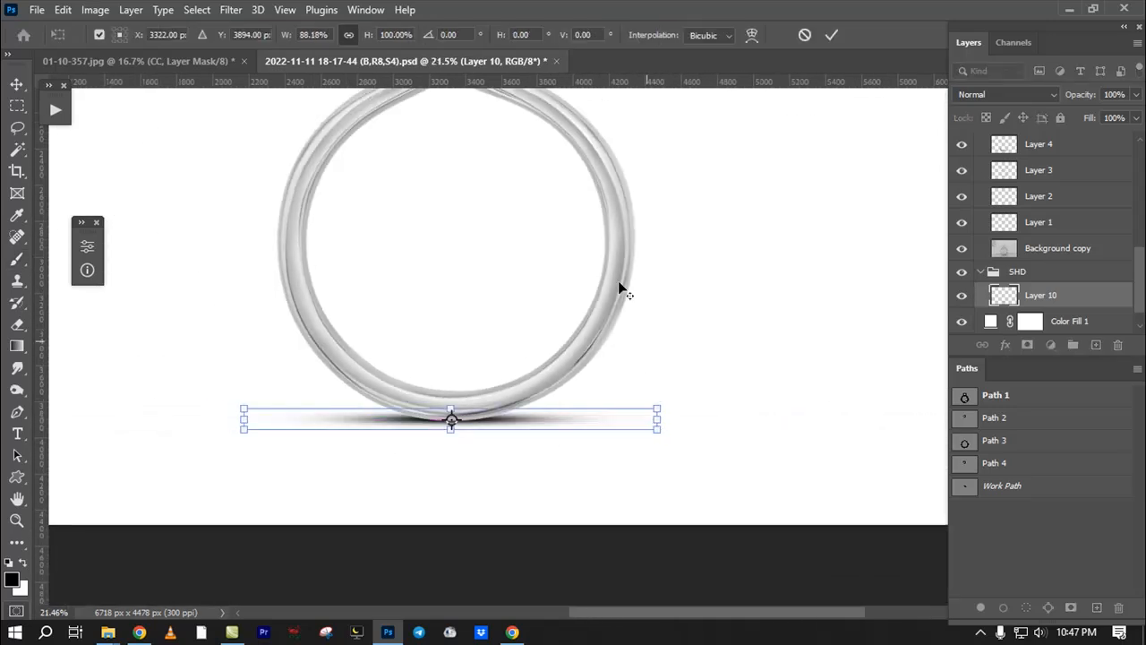
key(Return)
Step: Narrow the shadow to 84.39% width using two temporary vertical guides at the band's inner sides, and clear the guides
drag(602, 83, 603, 105)
drag(311, 82, 306, 105)
key(ctrl+t)
drag(657, 420, 626, 419)
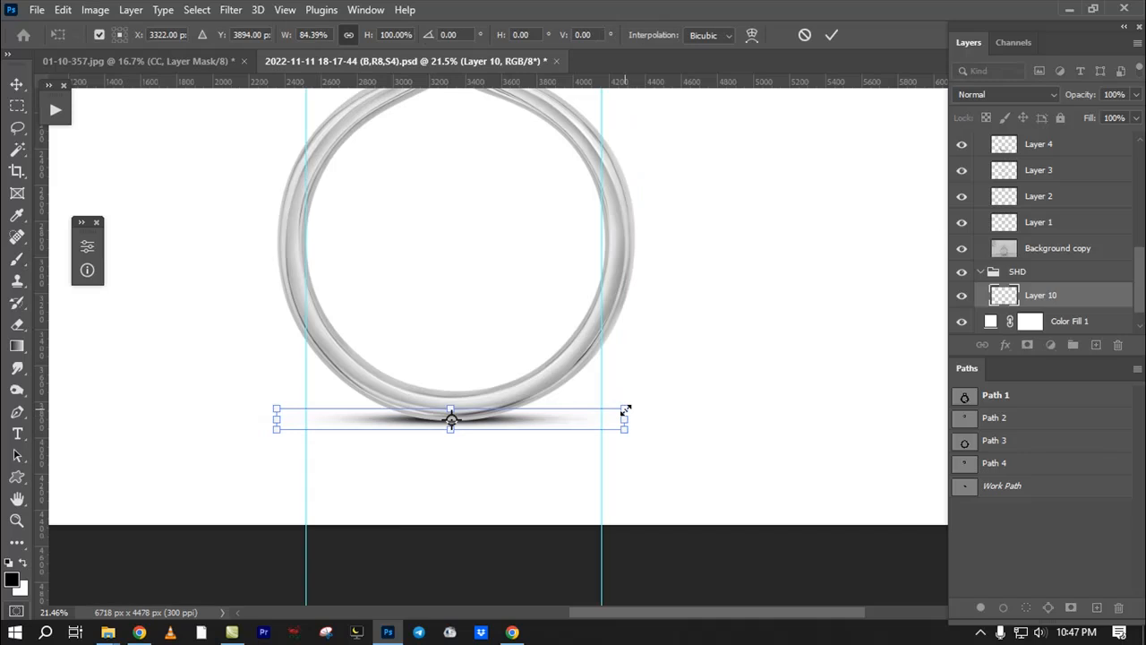
key(Return)
key(alt+v)
key(d)
click(581, 425)
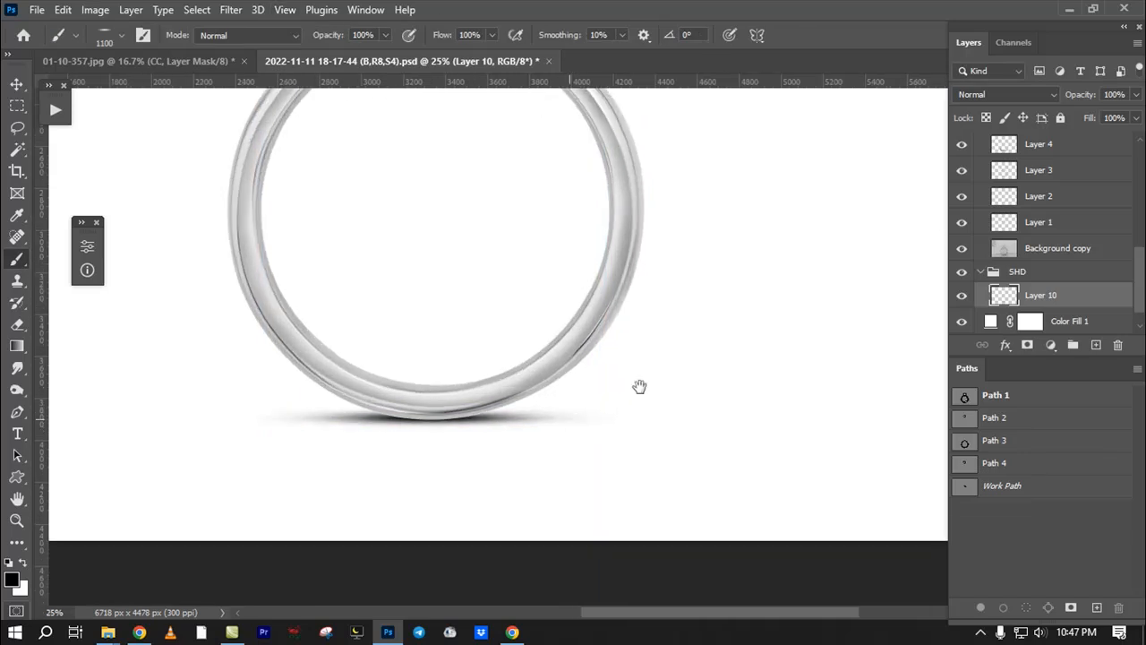
Step: Set the opacity of the shadow layer in the SHD group to 50%
text(60)
key(Return)
drag(535, 365, 487, 415)
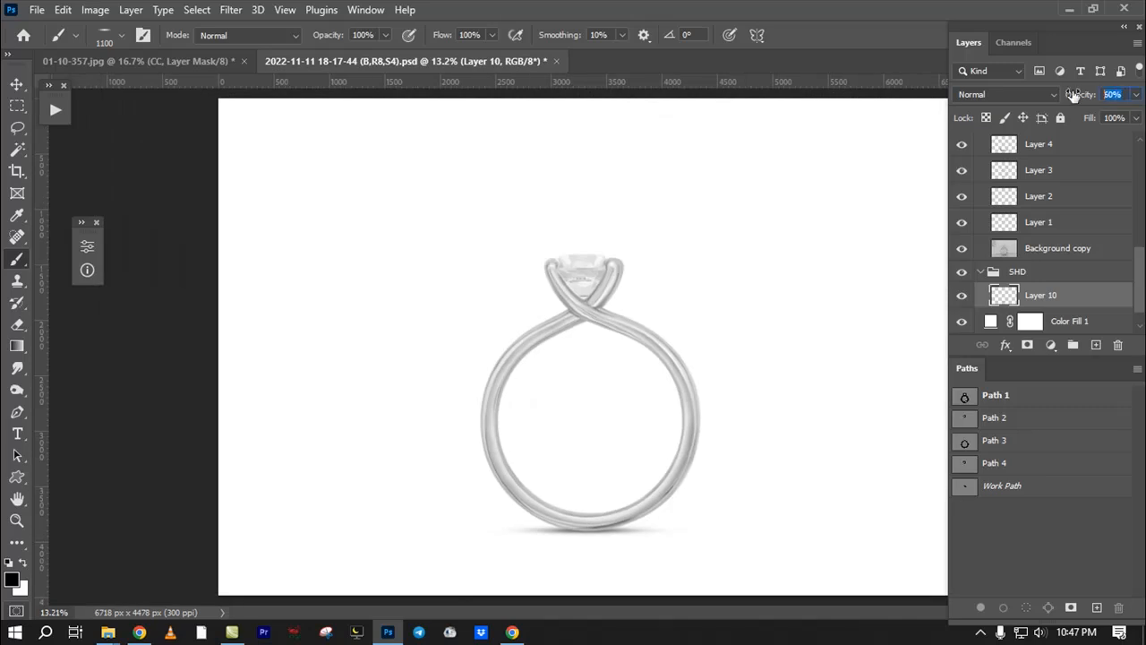
key(ctrl+0)
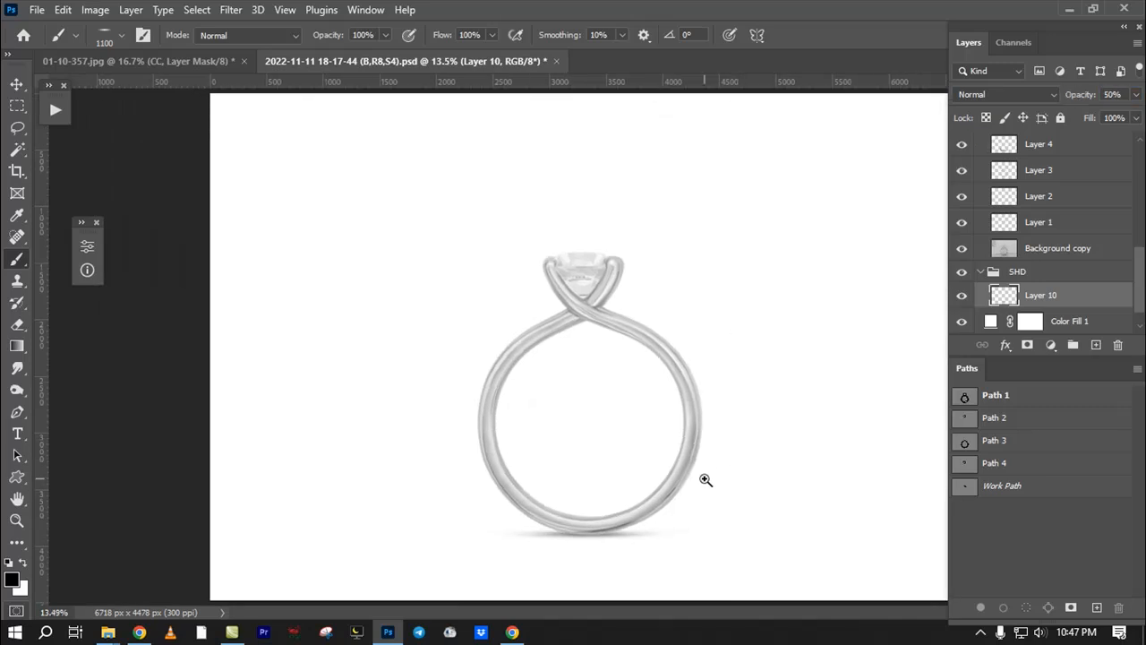
click(705, 480)
Step: Collapse the RET, CC and SHD groups and save the document
scroll(1011, 188, up, 5)
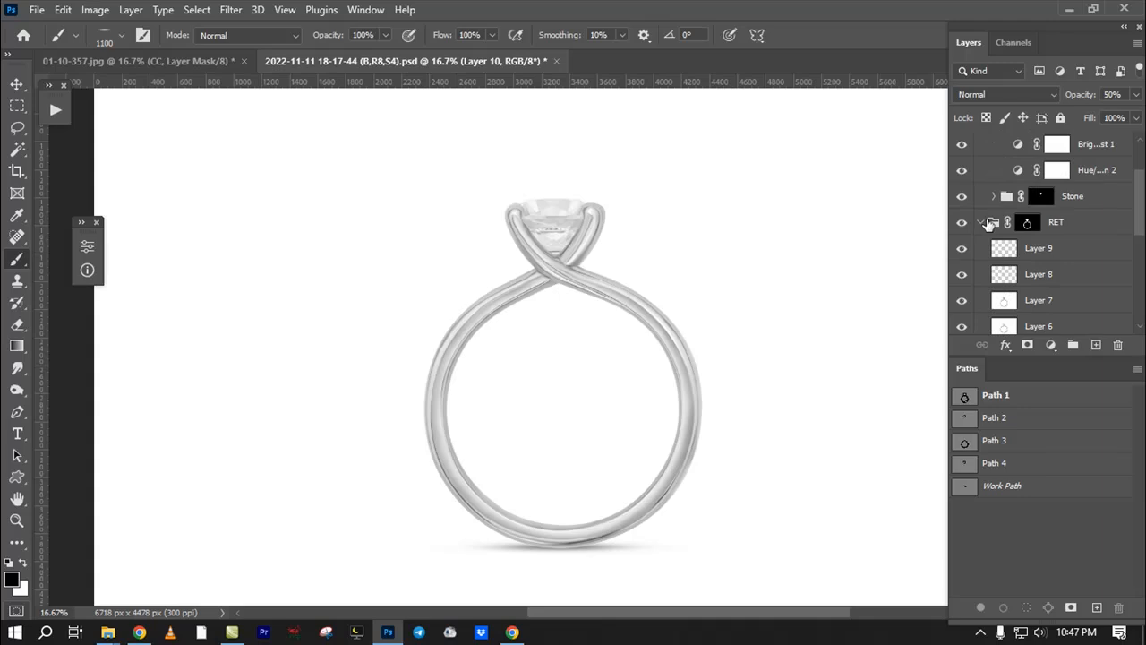
click(985, 222)
scroll(983, 215, up, 3)
click(981, 145)
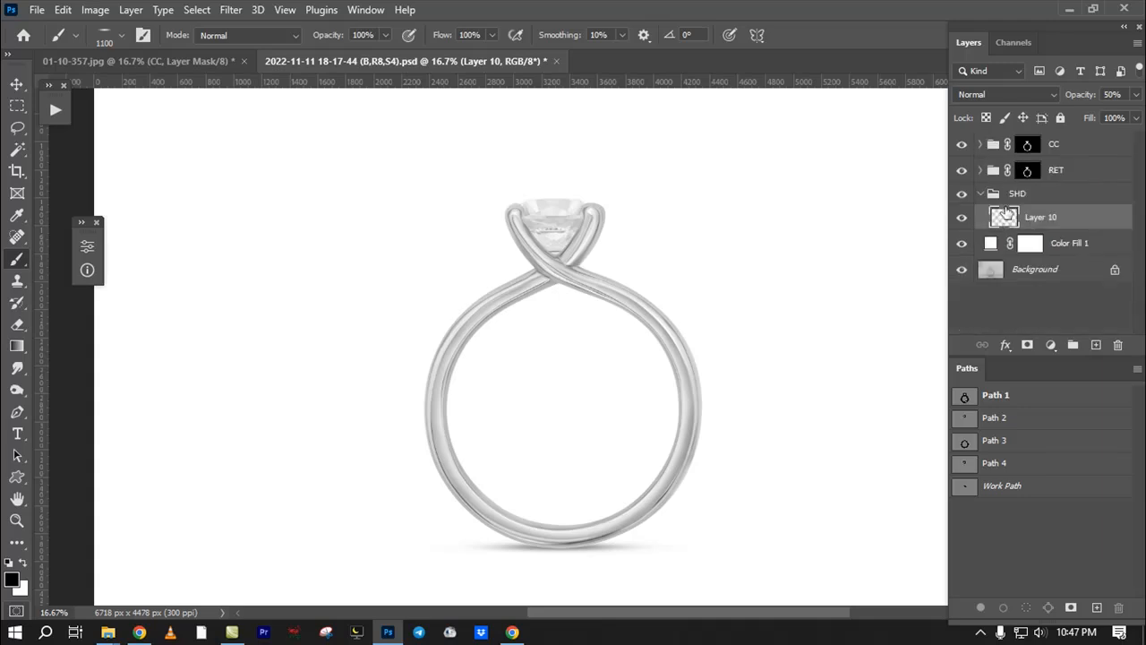
click(980, 193)
key(ctrl+s)
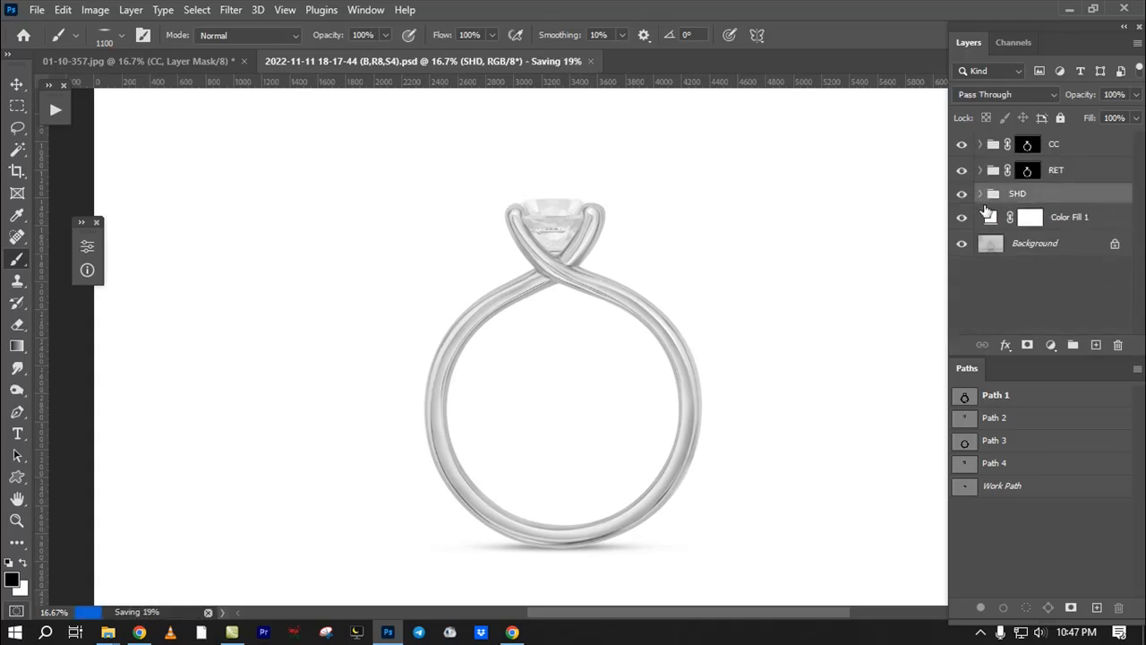
Step: Compare the retouched ring with the original Background layer and check the shadow beneath the band
key(ctrl+0)
drag(596, 537, 662, 542)
drag(669, 427, 605, 481)
alt+click(963, 247)
alt+click(963, 249)
alt+click(963, 245)
alt+click(962, 245)
drag(588, 525, 605, 461)
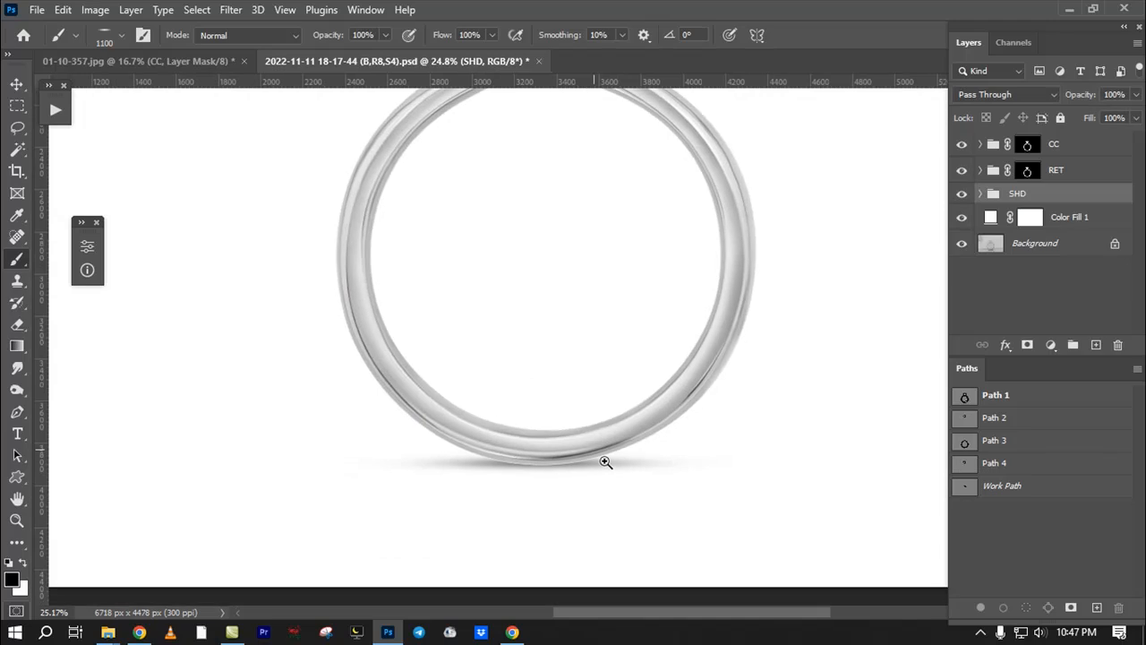
Step: Switch to the Google Meet call in Chrome to check the participant list, and return to Photoshop
click(140, 632)
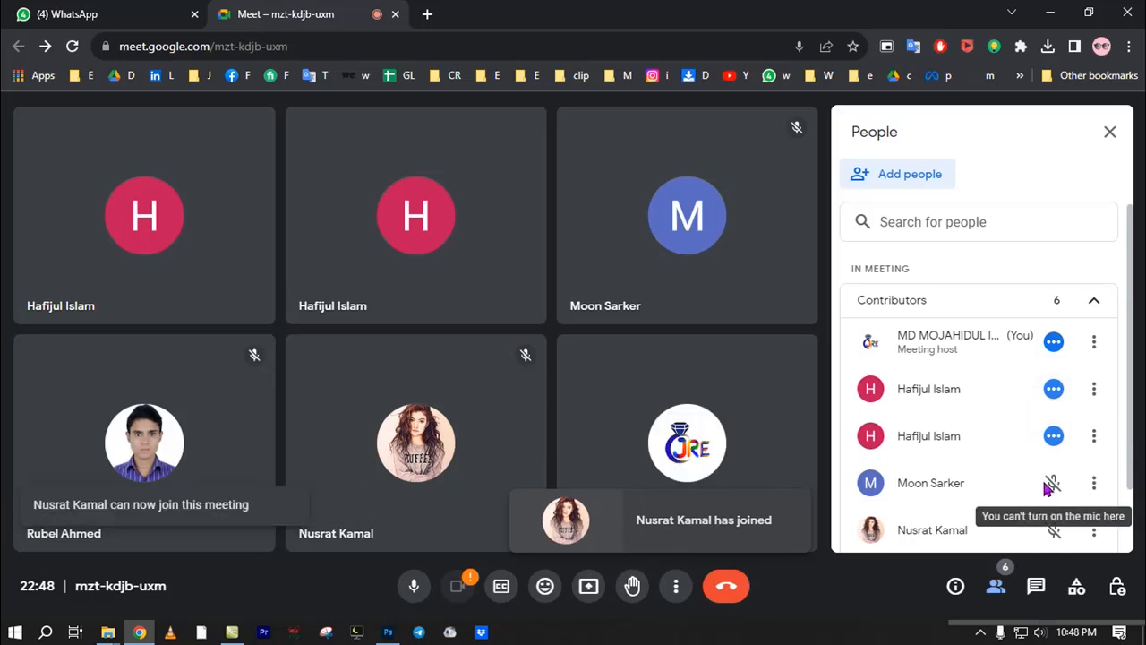
scroll(993, 487, down, 1)
scroll(993, 488, up, 1)
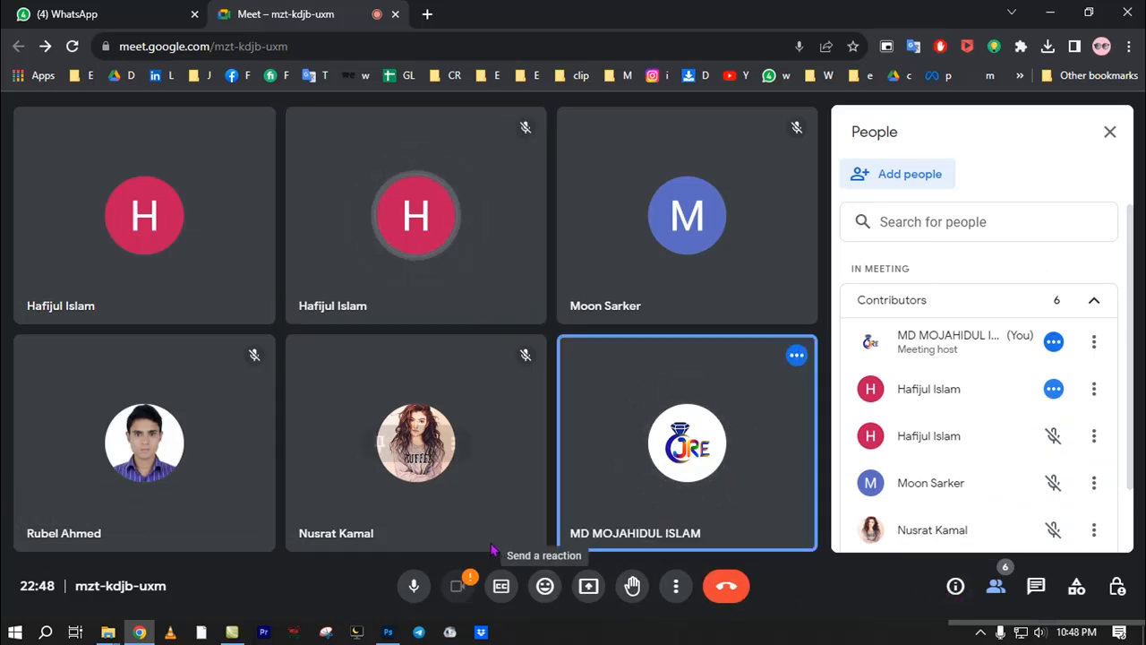
click(388, 632)
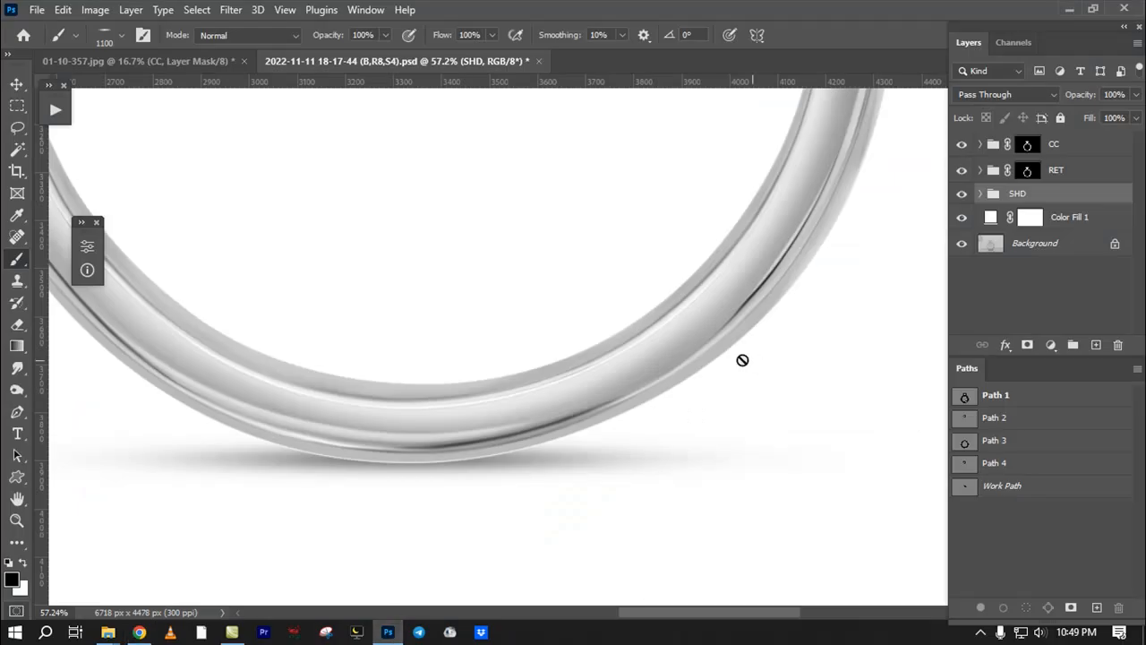
Step: Load the RET group's mask as a selection to check the band's lower edge, and deselect it
drag(704, 299, 744, 417)
drag(677, 450, 502, 433)
ctrl+click(1027, 175)
drag(704, 417, 585, 445)
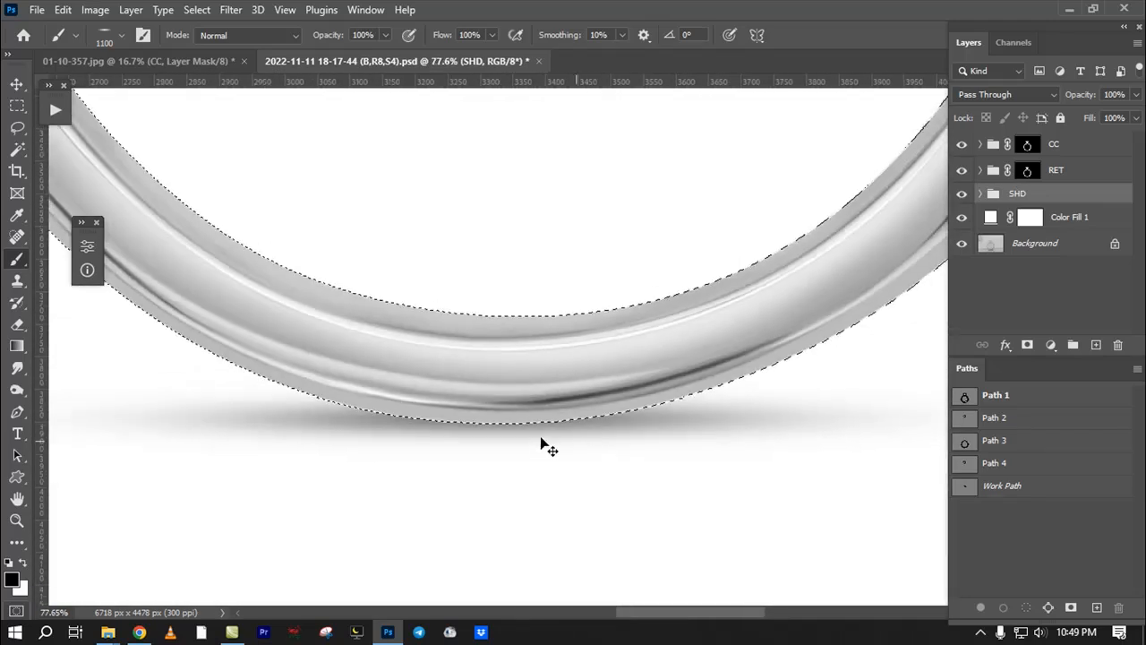
key(ctrl+d)
Step: Hide the CC group and check the RET mask outline against the band's uncorrected lower edge
drag(473, 426, 525, 424)
drag(412, 427, 384, 456)
ctrl+click(1027, 172)
click(962, 143)
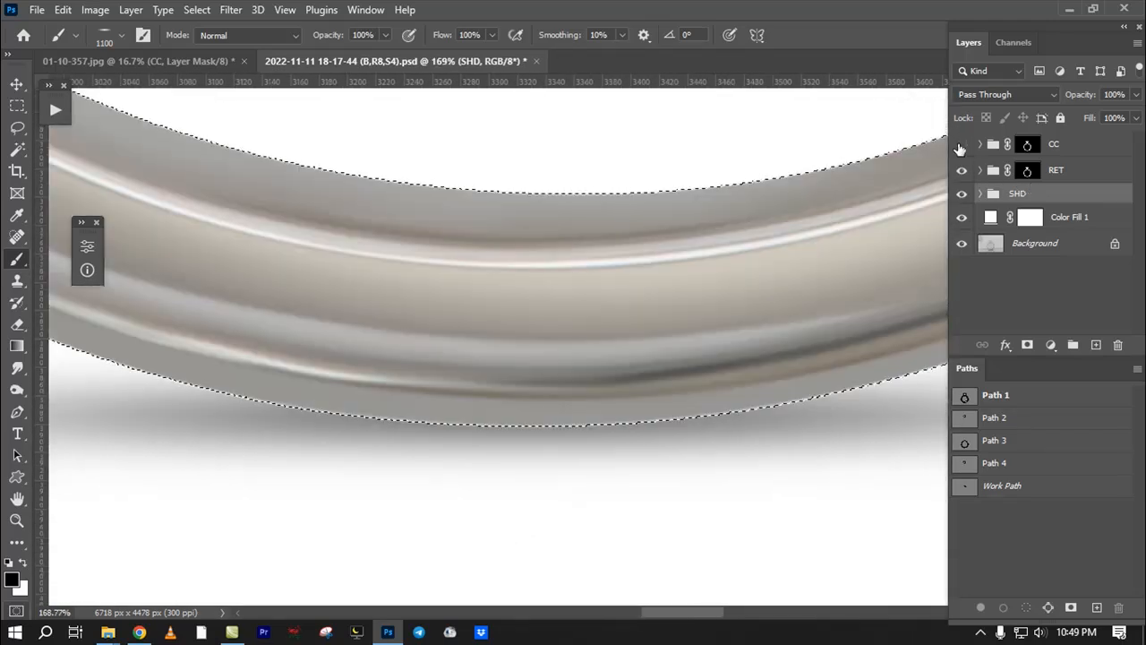
key(ctrl+d)
drag(575, 415, 600, 428)
Step: Switch to the Google Meet call in Chrome, admit the waiting participant, and return to Photoshop
click(139, 632)
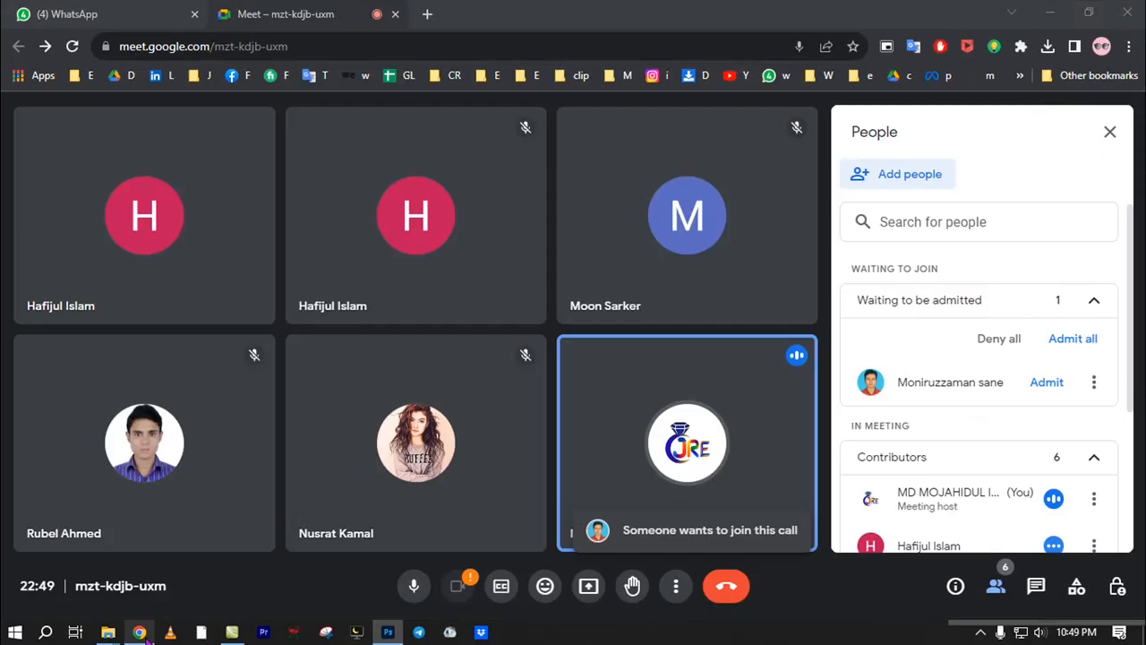
click(1039, 381)
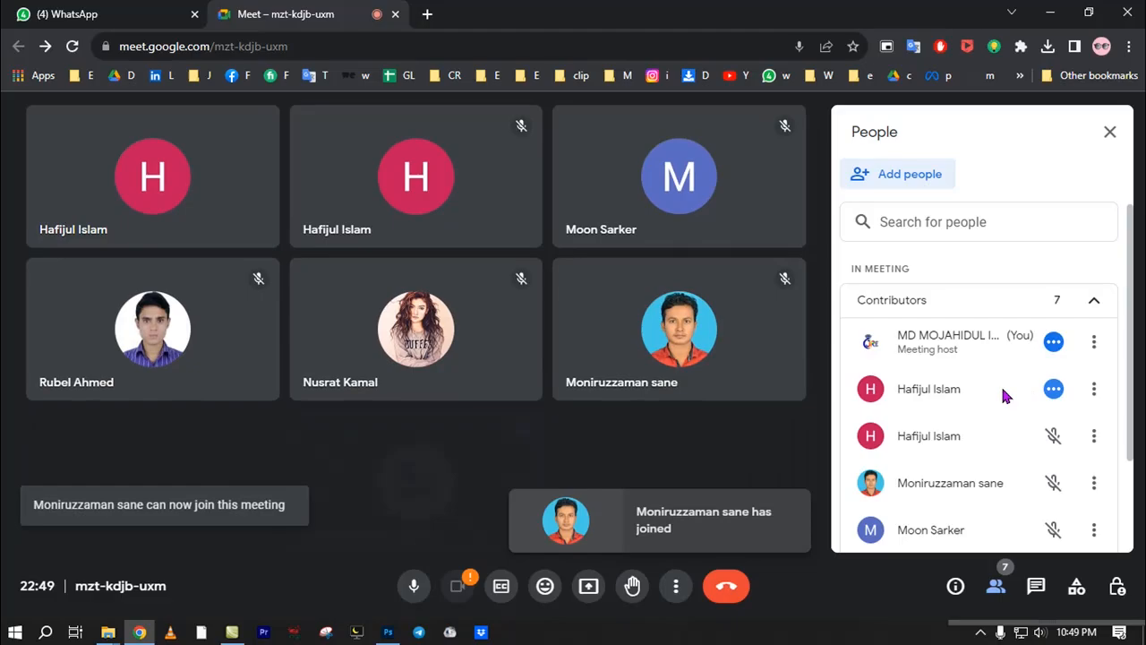
key(alt+Tab)
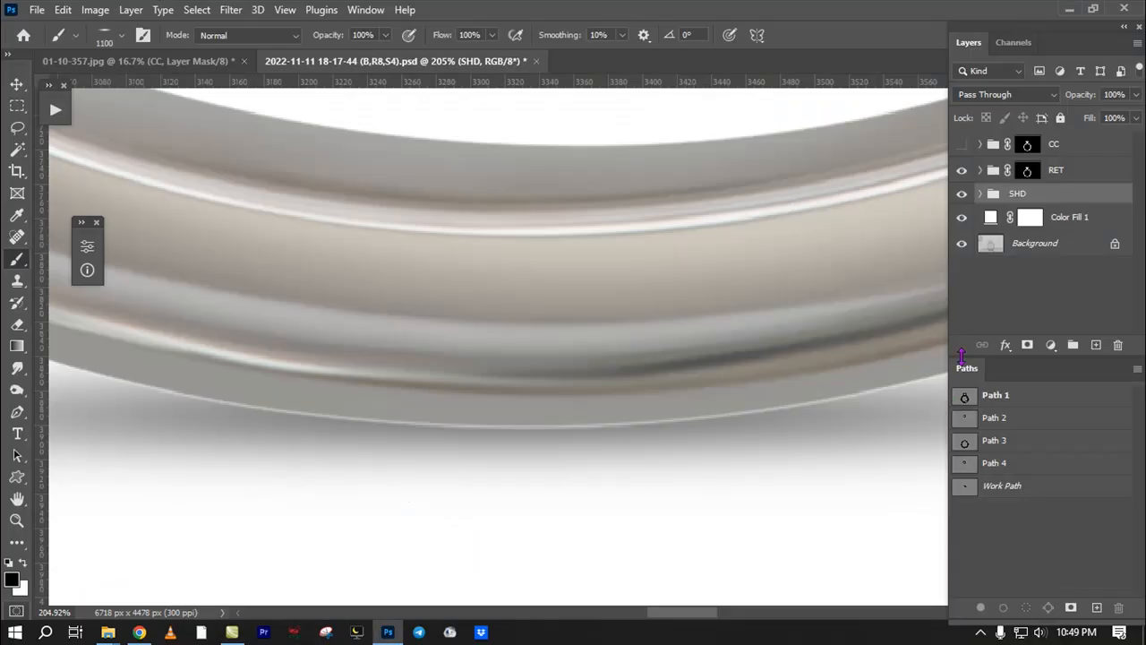
Step: Switch back to Google Meet and start presenting the entire screen to the call
click(142, 634)
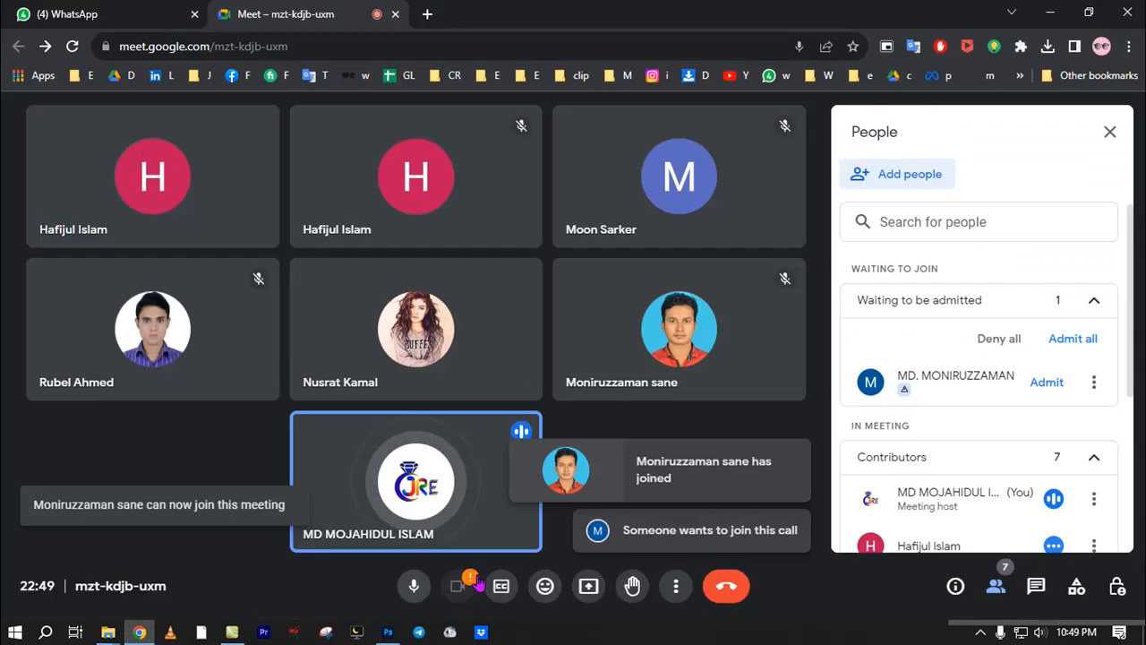
click(588, 586)
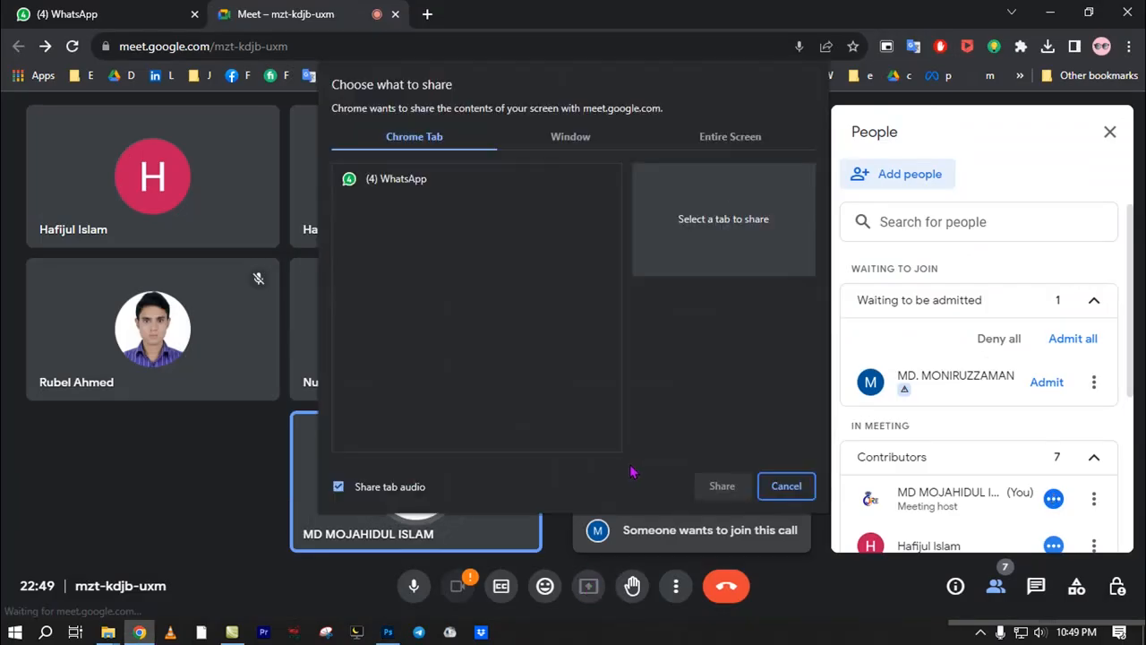
click(708, 144)
click(488, 269)
click(722, 486)
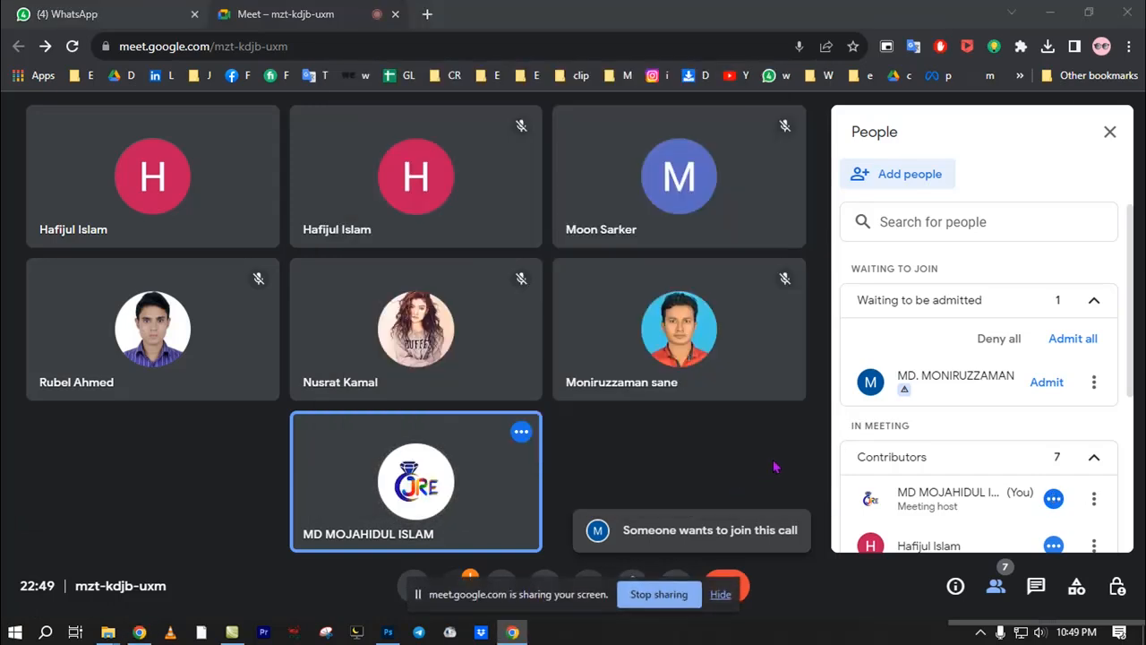
Step: Admit the next waiting participant, hide the screen-sharing notice, and return to Photoshop
click(1047, 381)
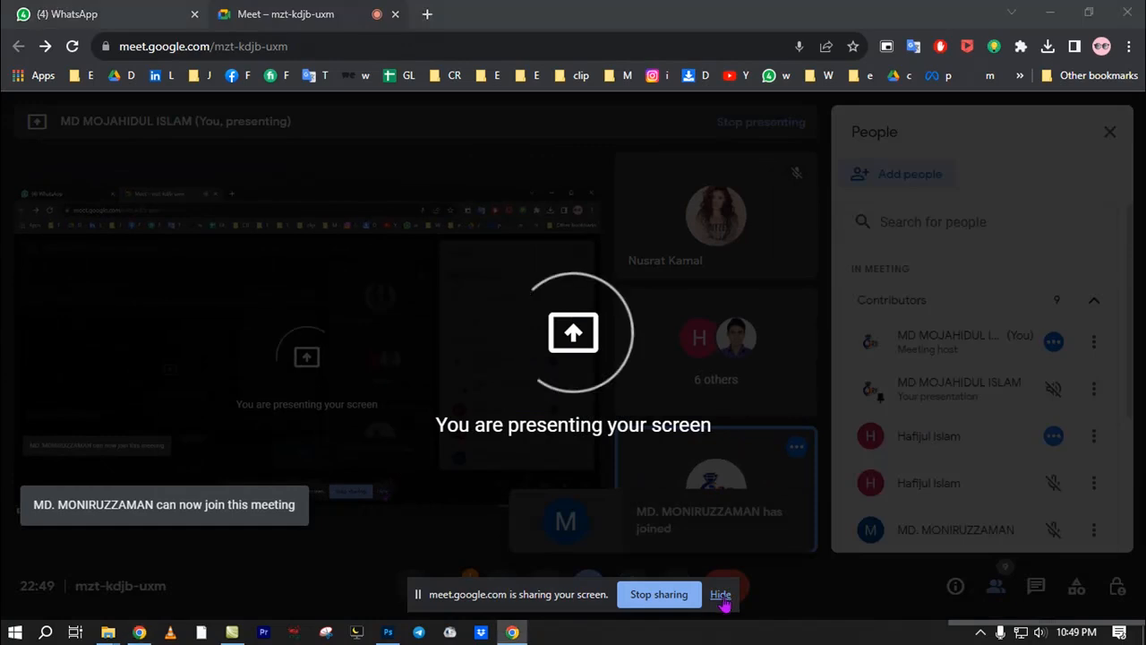
click(721, 596)
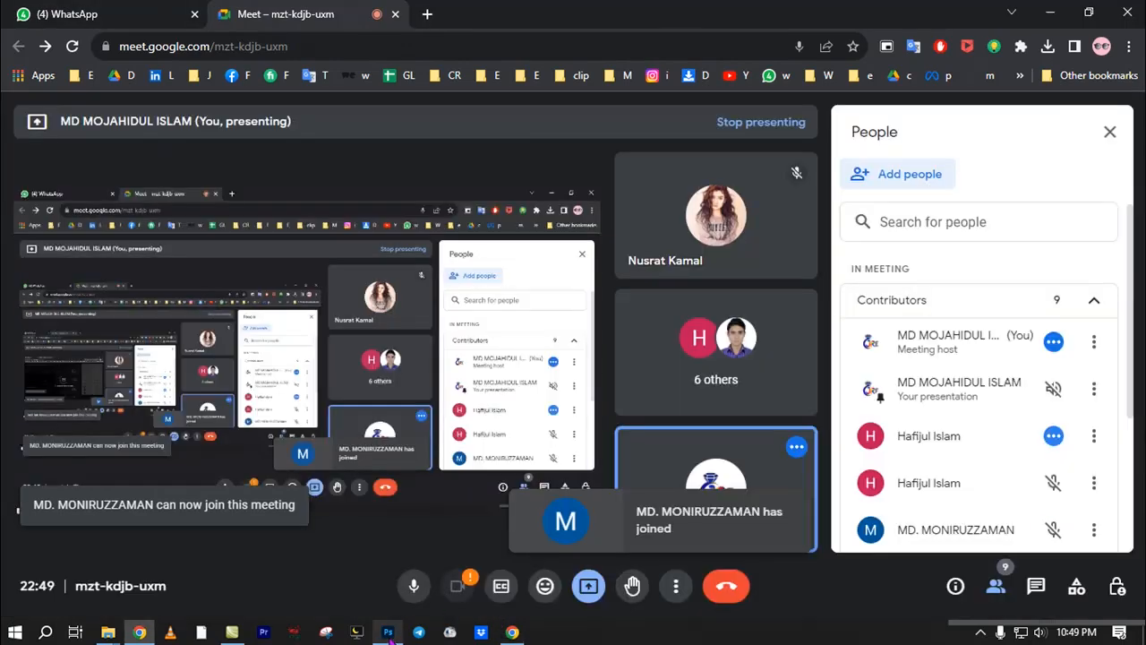
click(388, 632)
Step: Examine the band's lower edges up close where they meet the shadow and the white background
drag(671, 362, 474, 400)
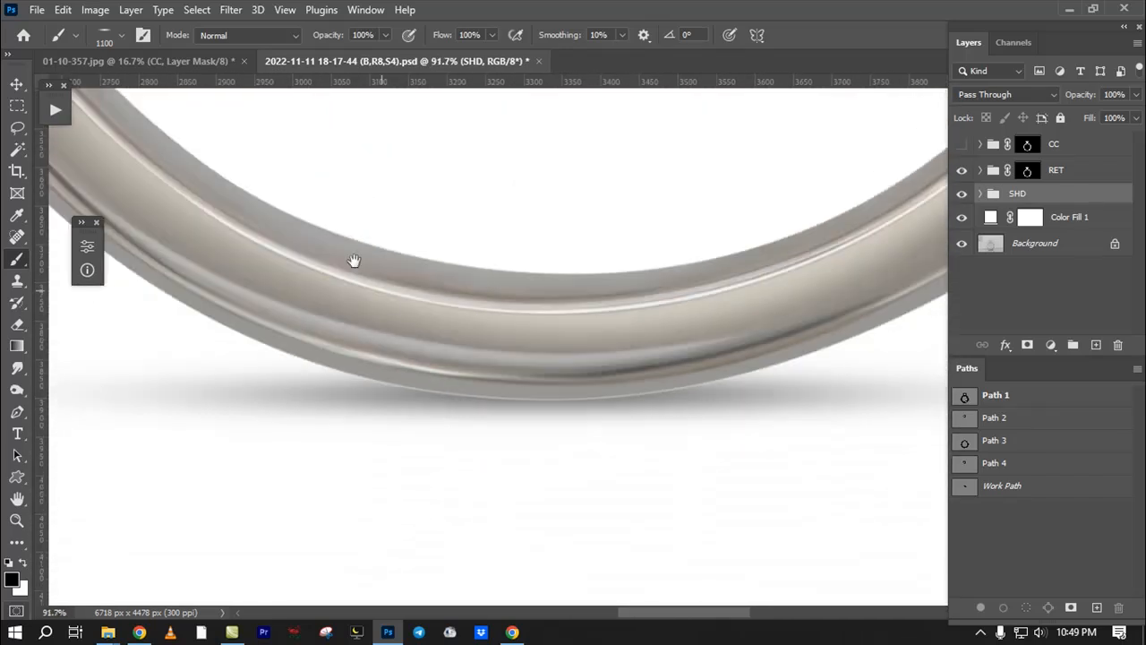
drag(247, 165, 271, 221)
drag(428, 255, 348, 292)
drag(347, 292, 301, 163)
drag(753, 358, 730, 376)
drag(622, 353, 670, 365)
drag(806, 301, 636, 345)
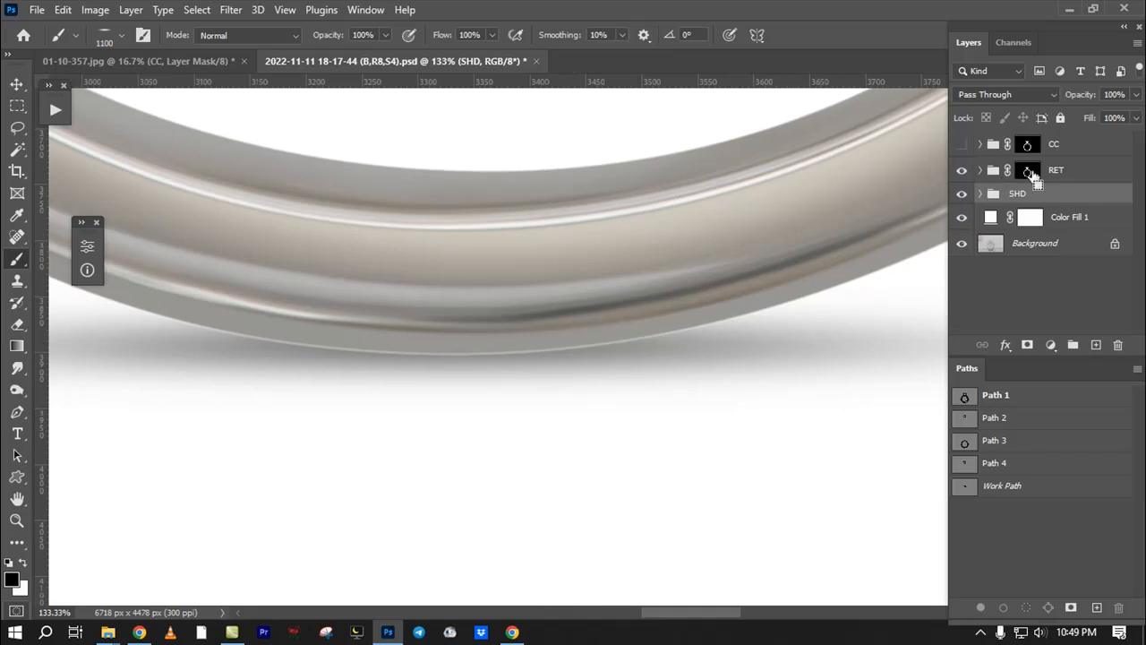
Step: Load the RET group's mask as a selection and add a new empty layer above Layer 9 inside that group
click(981, 170)
ctrl+click(1030, 171)
drag(712, 317, 952, 246)
click(1035, 198)
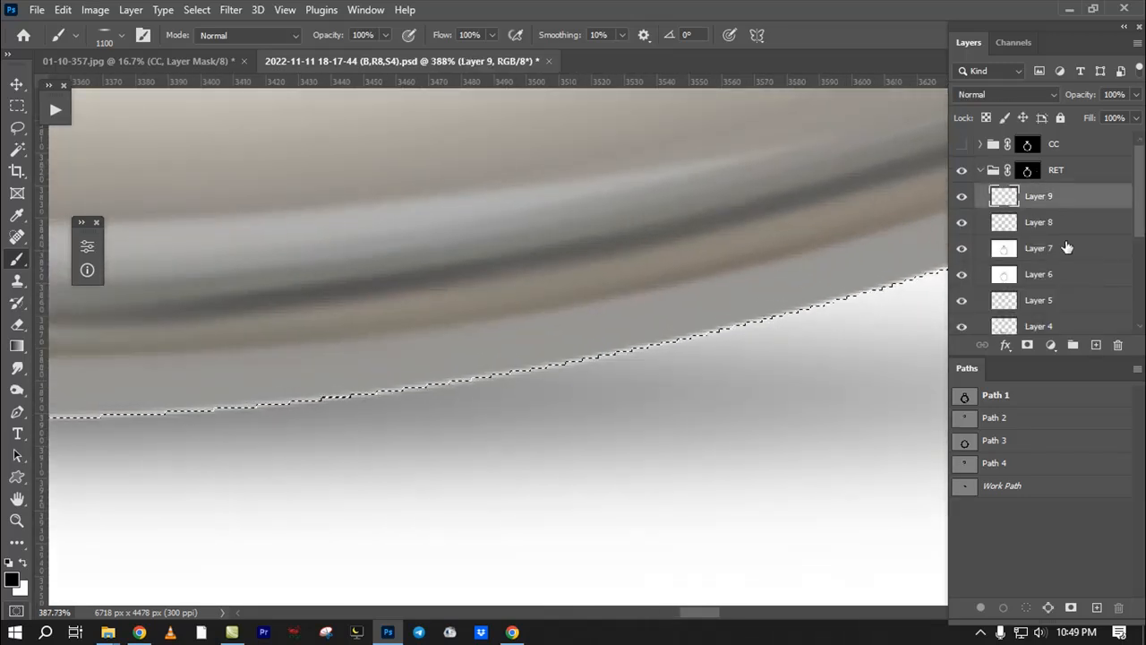
click(1096, 345)
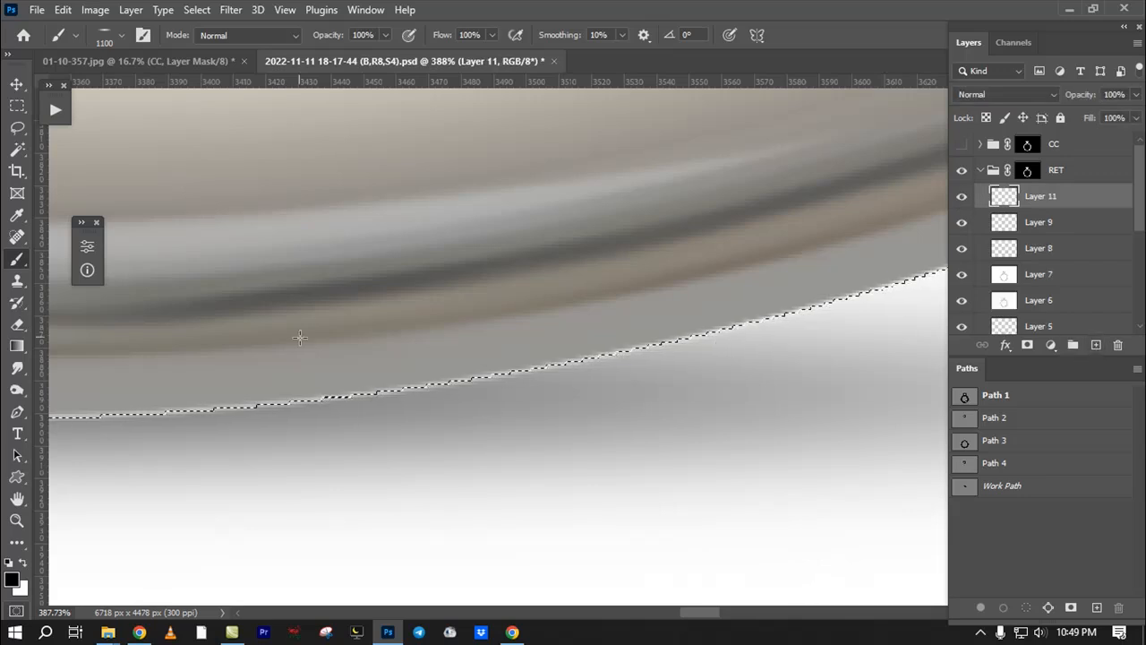
Step: Switch to the Smudge tool with a 26 px brush and feather the selection by 0.5 pixels
click(17, 367)
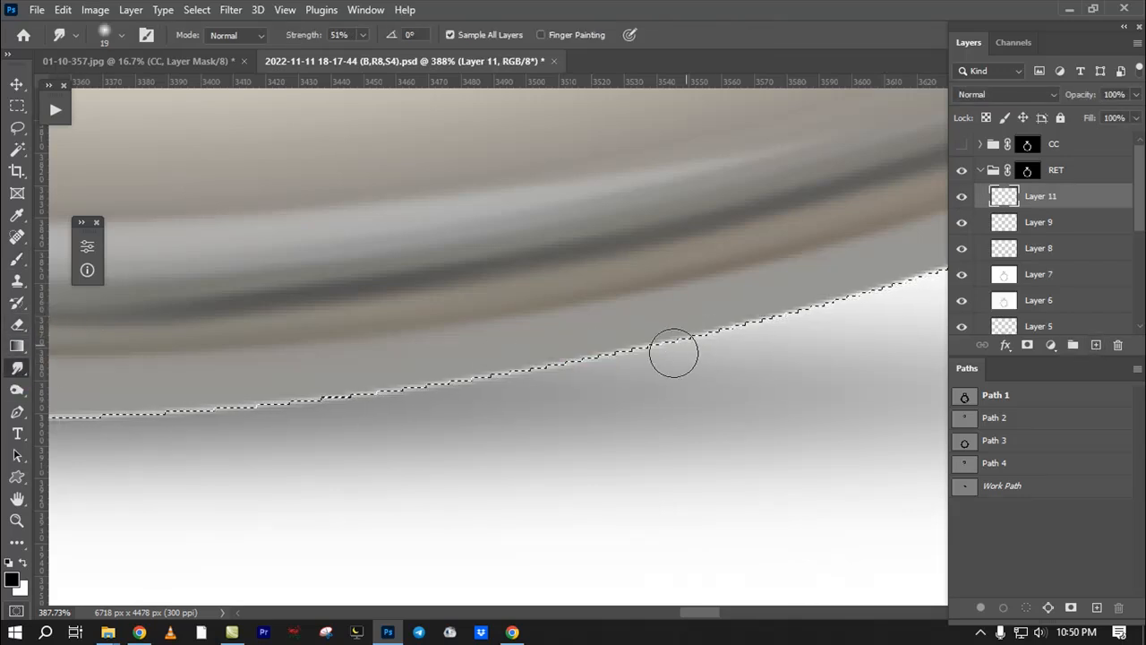
key(shift+F6)
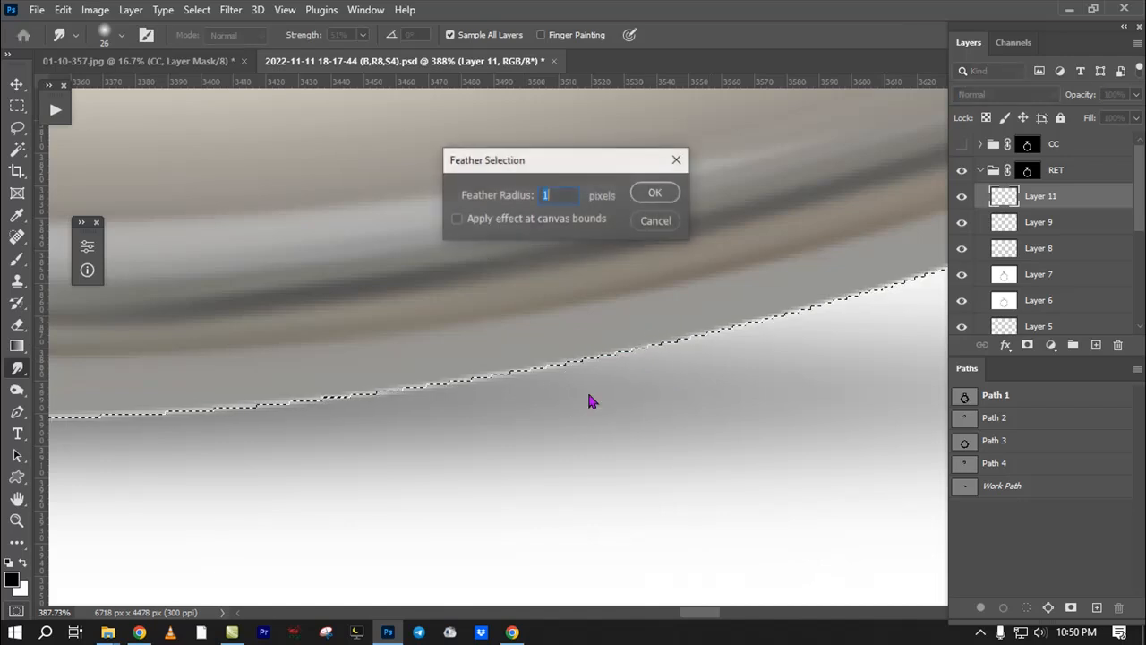
text(0.5)
key(Return)
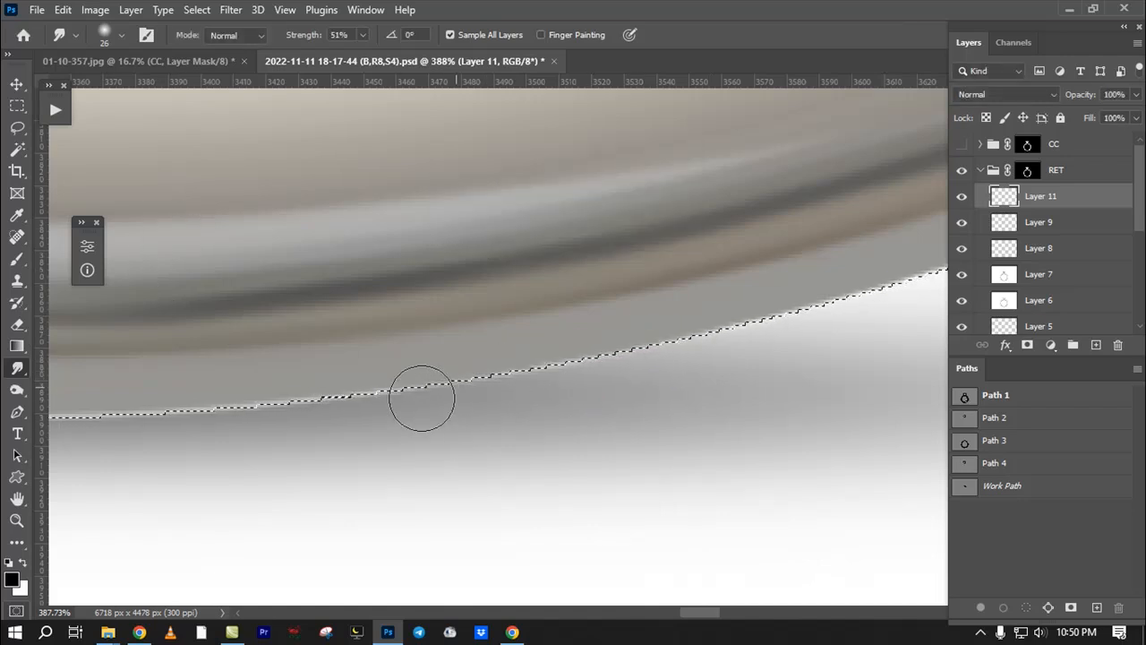
Step: Smudge away the light fringe along the band's lower outer edge within the selection, and deselect
drag(342, 399, 451, 428)
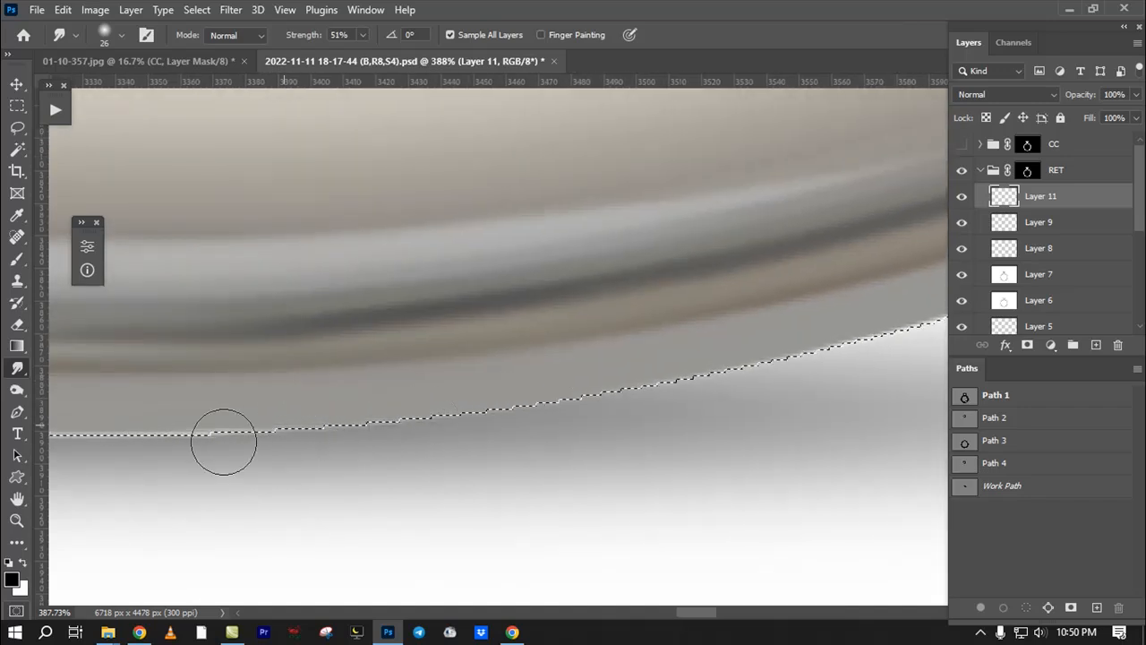
drag(325, 425, 621, 414)
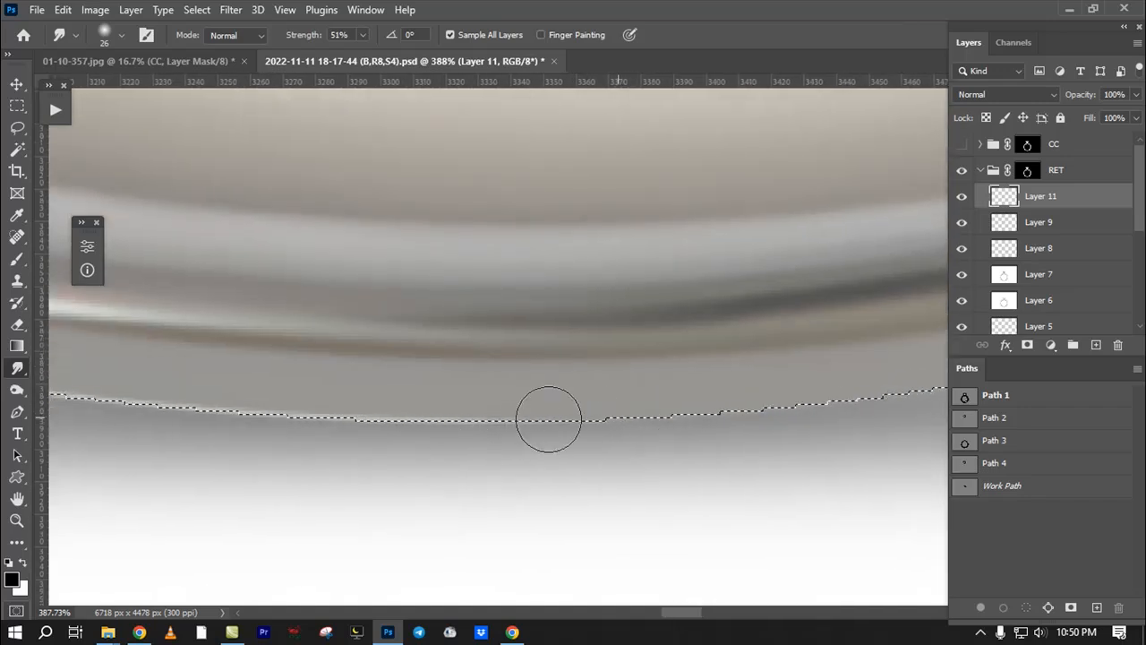
drag(320, 409, 625, 411)
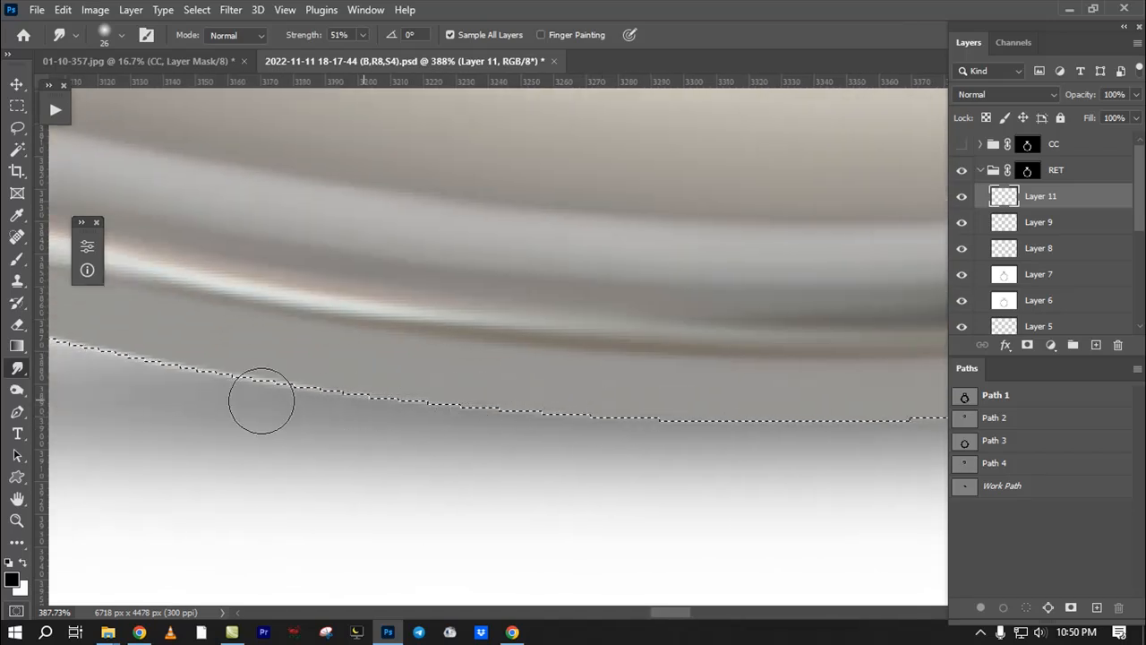
mouse_move(245, 379)
mouse_down()
mouse_move(573, 379)
mouse_move(439, 378)
mouse_move(565, 375)
mouse_up()
mouse_move(325, 334)
mouse_down()
mouse_move(198, 310)
mouse_move(166, 276)
mouse_up()
drag(728, 374, 202, 357)
drag(748, 424, 260, 425)
mouse_move(677, 385)
mouse_down()
mouse_move(574, 410)
mouse_move(428, 420)
mouse_move(565, 404)
mouse_up()
drag(623, 372, 518, 422)
drag(676, 368, 436, 421)
drag(715, 358, 589, 430)
key(ctrl+d)
Step: Compare the band's bottom edge with and without the new smudge layer
drag(444, 428, 900, 402)
drag(688, 411, 649, 432)
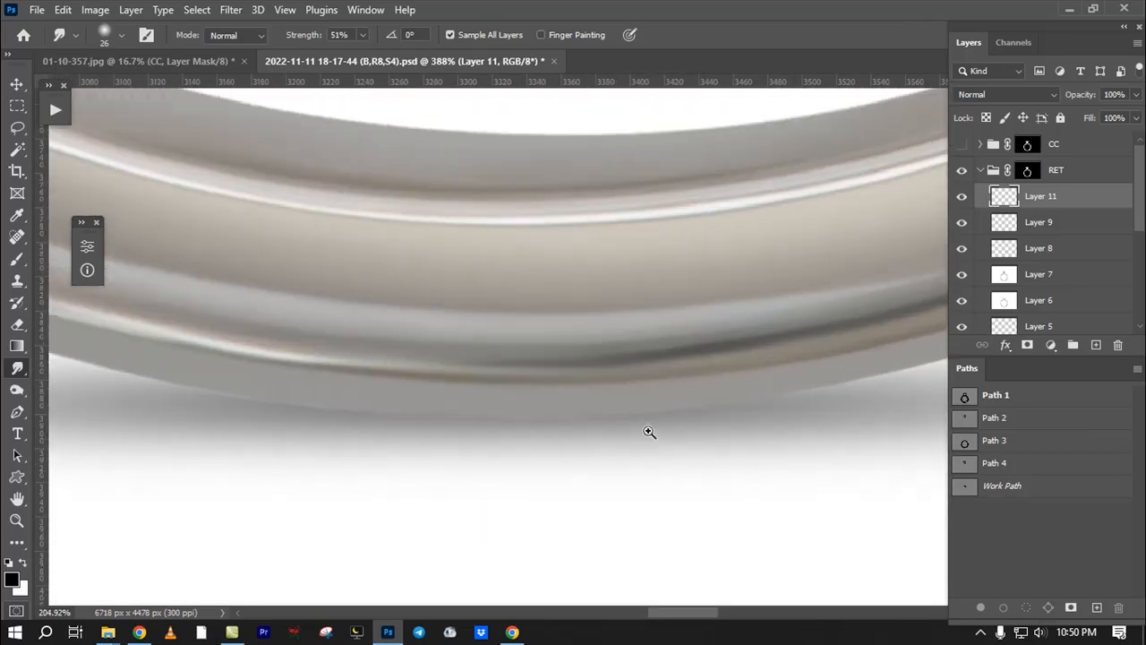
click(963, 197)
click(963, 197)
drag(524, 439, 490, 463)
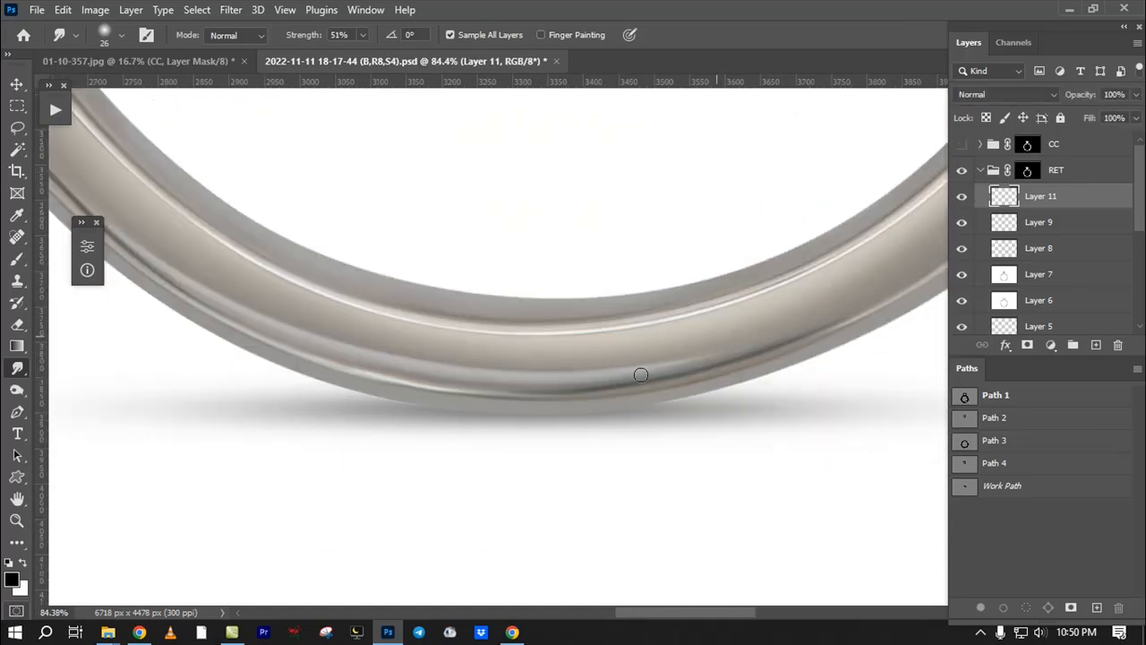
Step: Collapse the RET group and make the CC colour-correction group visible again over the whole ring
drag(477, 351, 583, 504)
drag(509, 321, 658, 570)
drag(501, 278, 603, 534)
drag(394, 246, 296, 331)
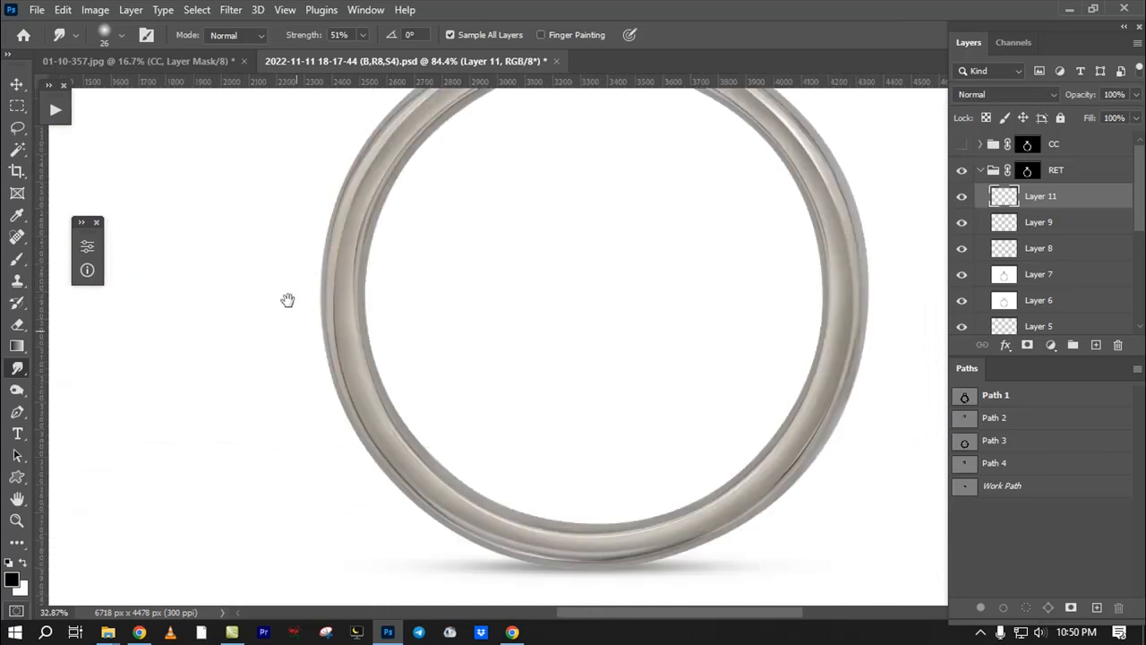
drag(608, 234, 587, 324)
click(981, 172)
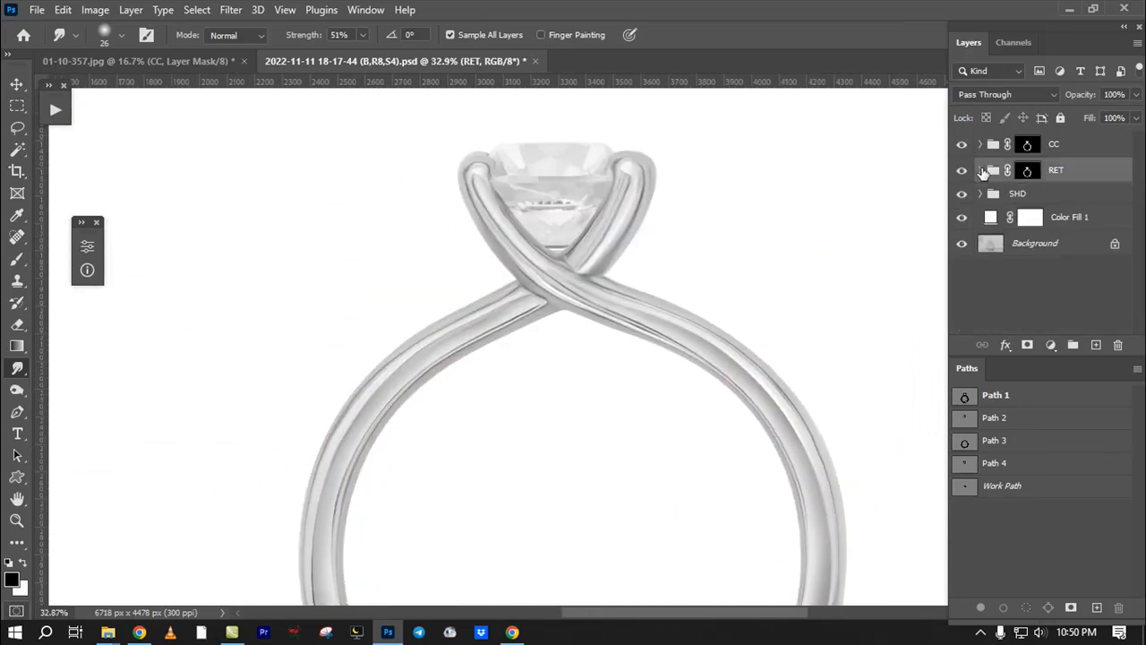
key(ctrl+0)
scroll(627, 279, up, 5)
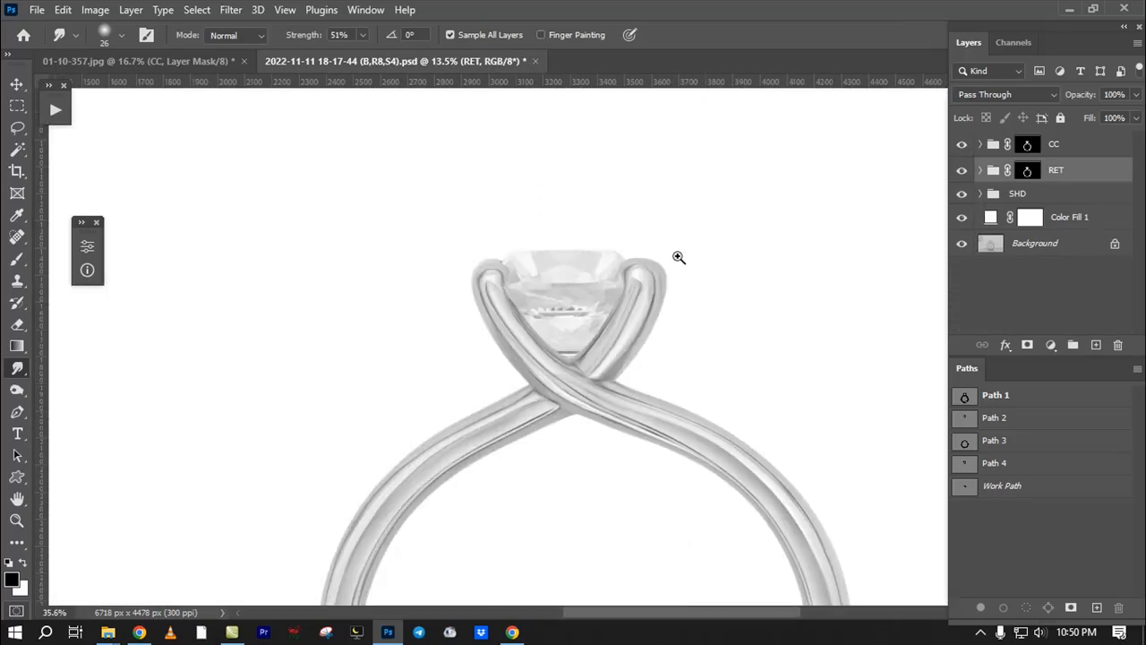
scroll(761, 256, down, 4)
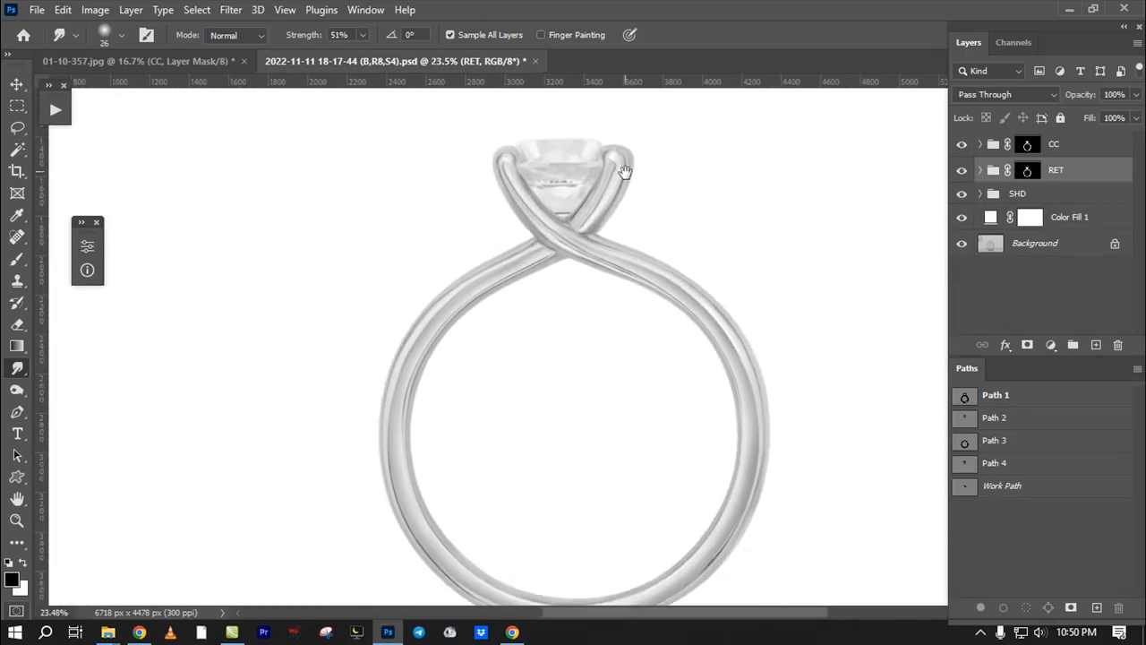
Step: Compare the retouched ring with the original Background photo by repeatedly isolating the Background layer and restoring all layers
alt+click(961, 243)
alt+click(961, 244)
alt+click(961, 245)
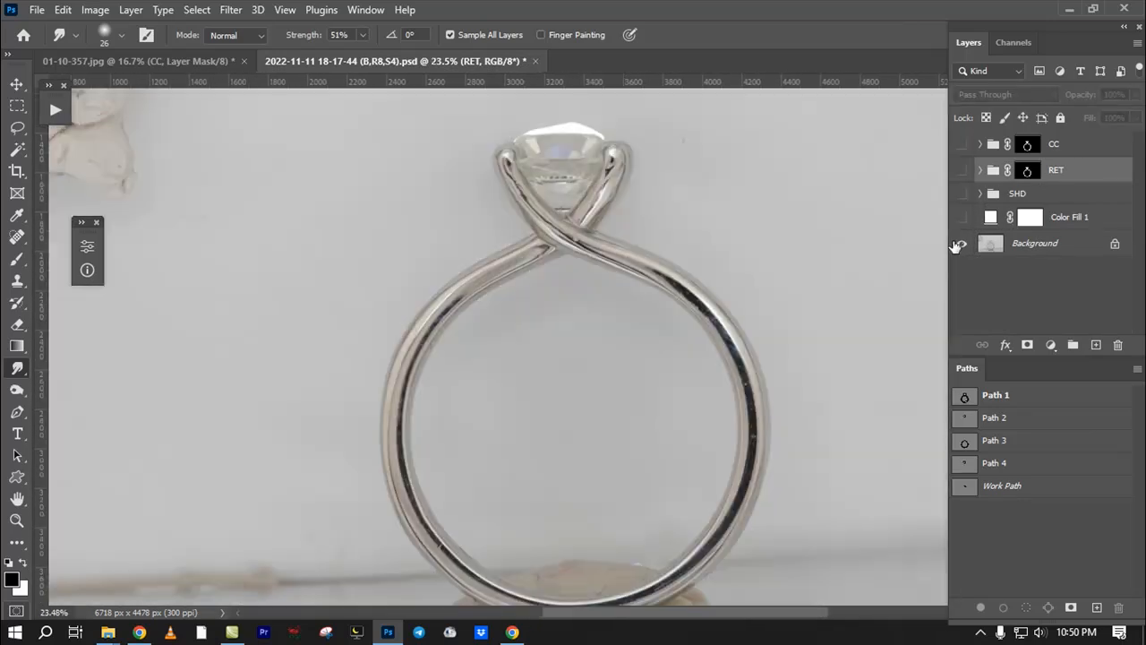
alt+click(960, 245)
drag(735, 299, 717, 297)
drag(724, 283, 708, 201)
drag(868, 226, 847, 265)
alt+click(963, 244)
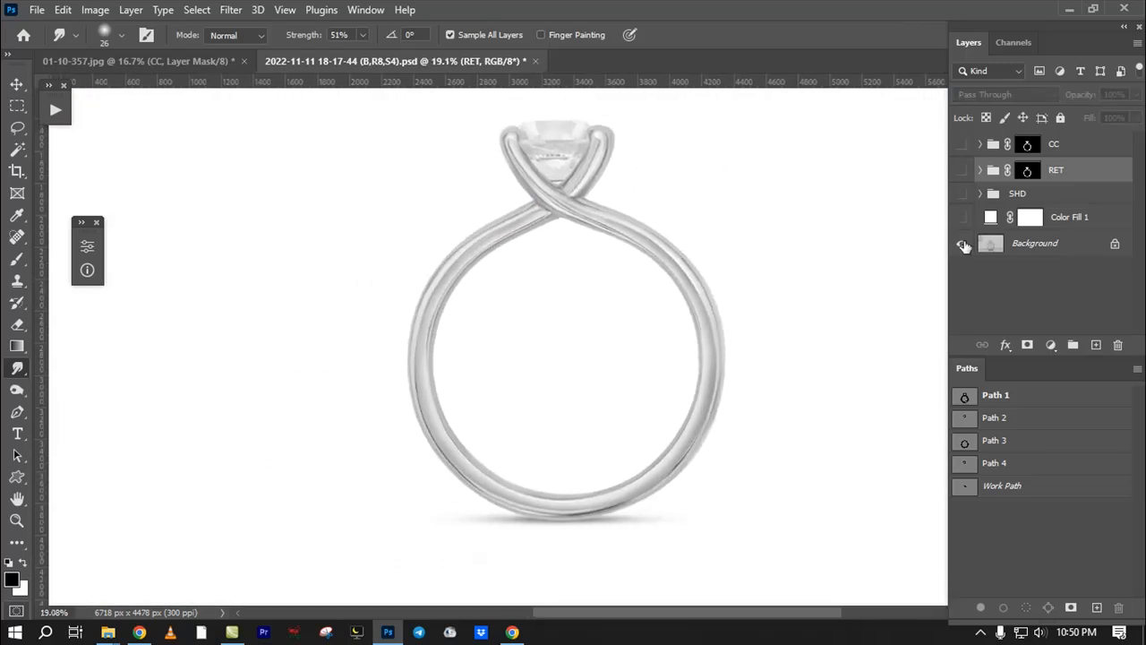
alt+click(963, 244)
alt+click(963, 244)
alt+click(963, 244)
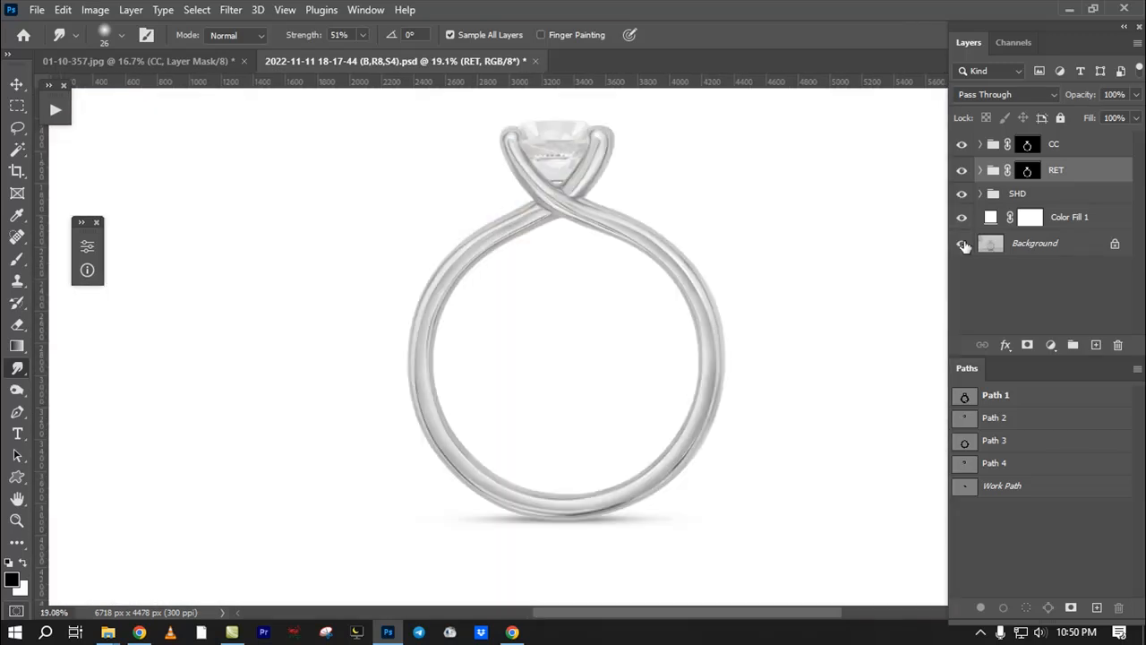